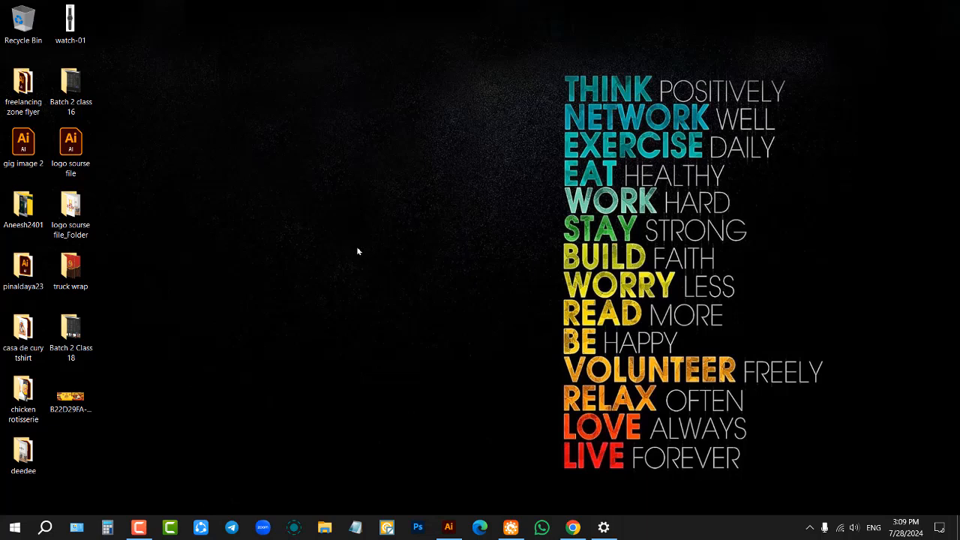
# Write "fgfsd" in a new Notepad document and bring up the save dialog.
pyautogui.click(356, 527)
pyautogui.write('fgfsd')
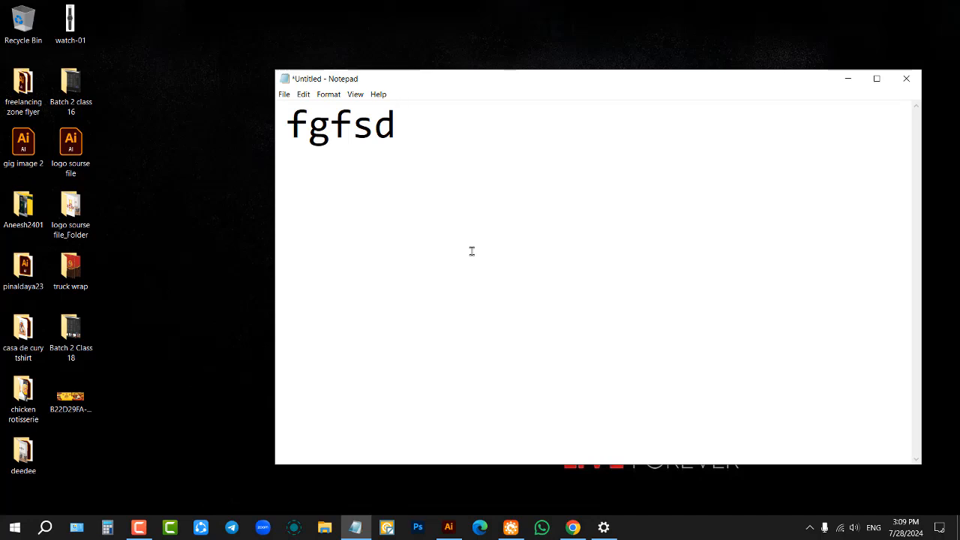
pyautogui.hotkey('ctrl', 's')
pyautogui.click(739, 110)
# Bring up the note's save dialog again, cancel it, and close Notepad without saving.
pyautogui.click(284, 94)
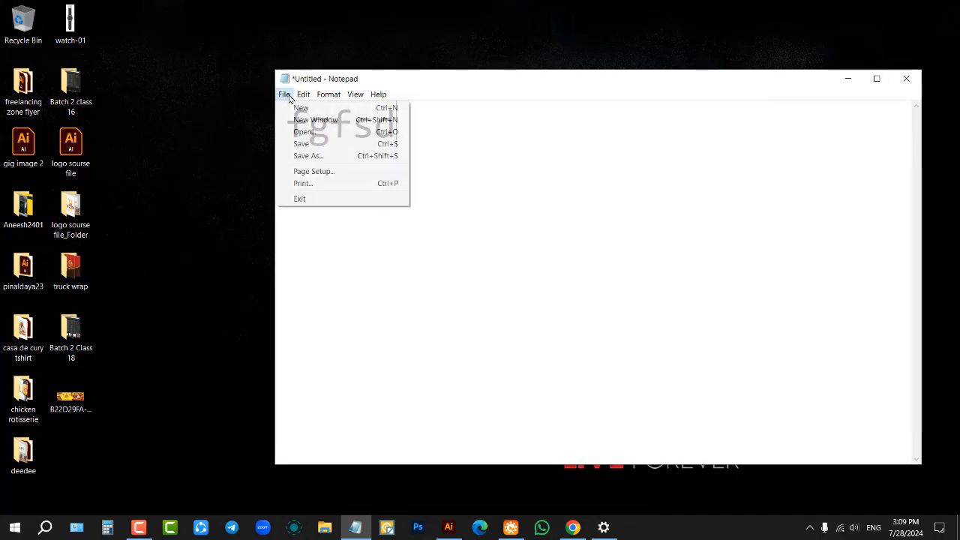
pyautogui.click(313, 144)
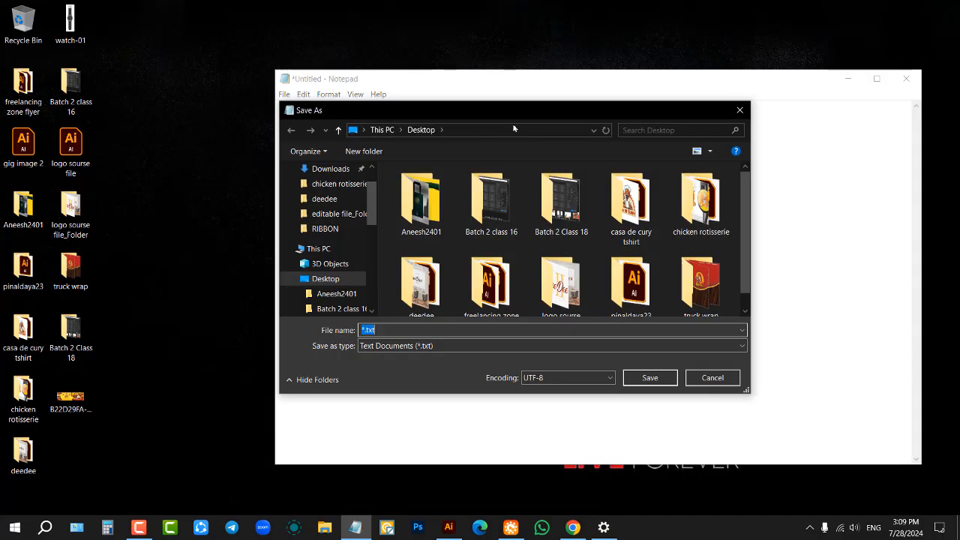
pyautogui.click(739, 110)
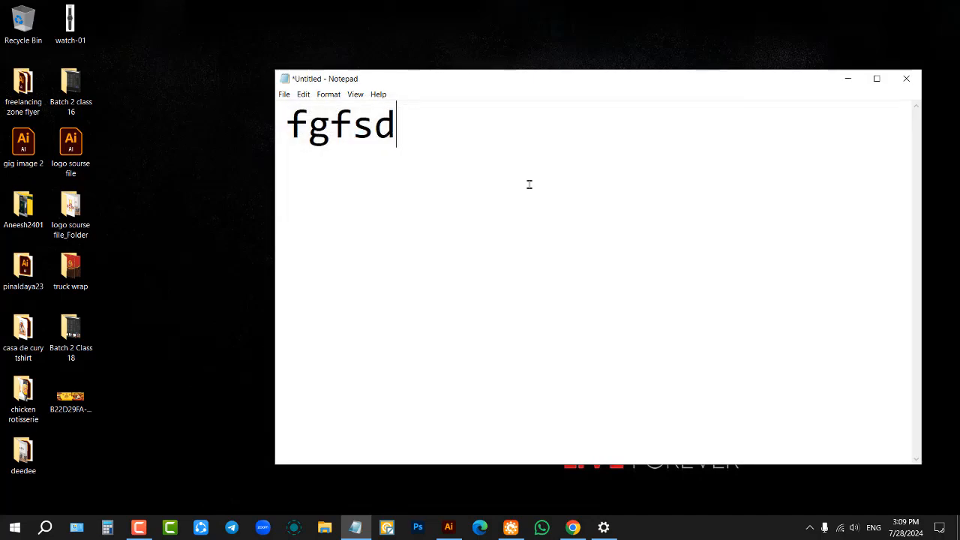
pyautogui.click(907, 79)
pyautogui.click(504, 265)
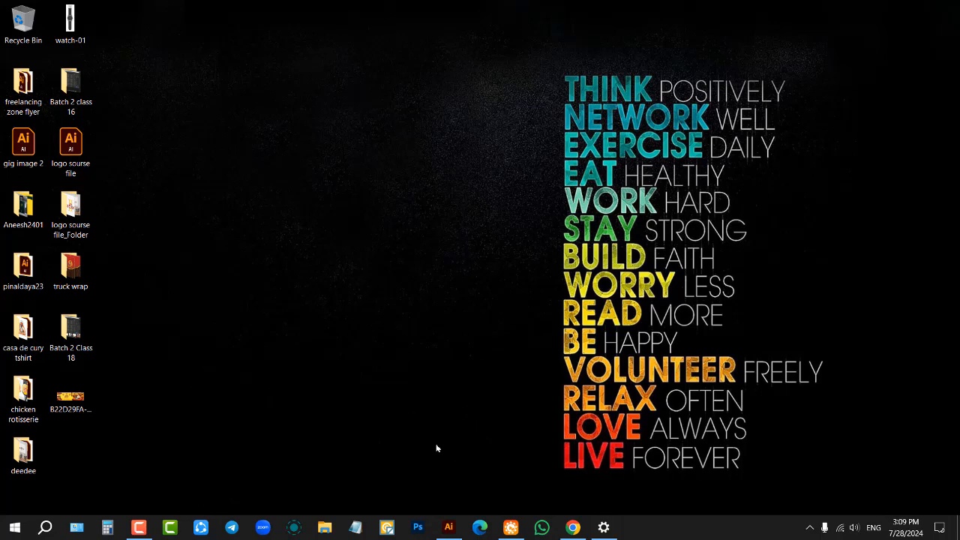
# Switch to Illustrator and start a new document from the Web presets after comparing them with the Print presets.
pyautogui.click(448, 527)
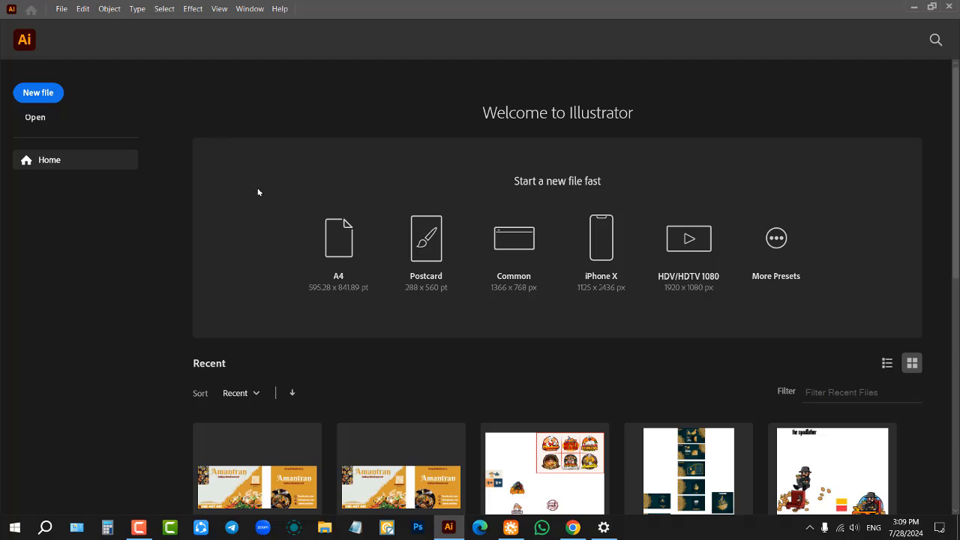
pyautogui.click(34, 97)
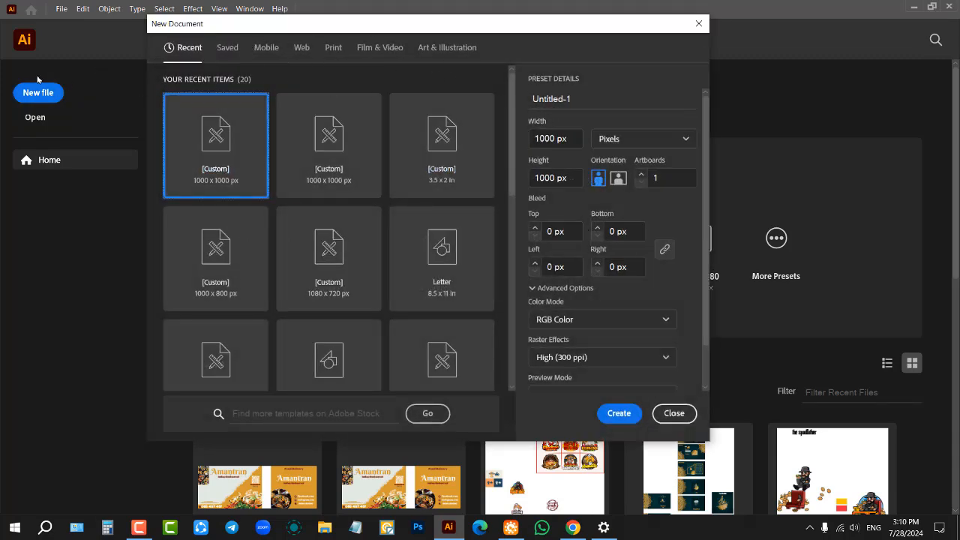
pyautogui.moveTo(404, 28); pyautogui.dragTo(451, 48)
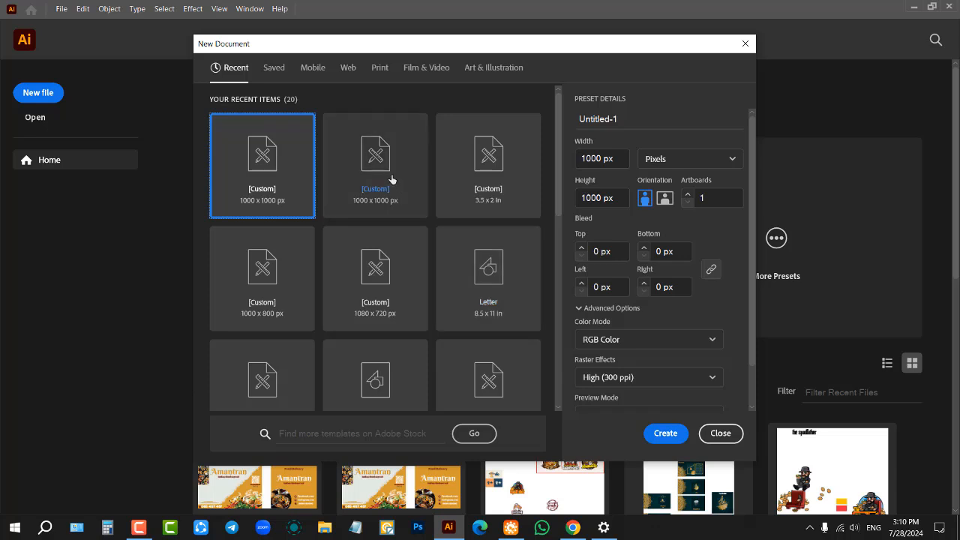
pyautogui.click(379, 70)
pyautogui.click(350, 72)
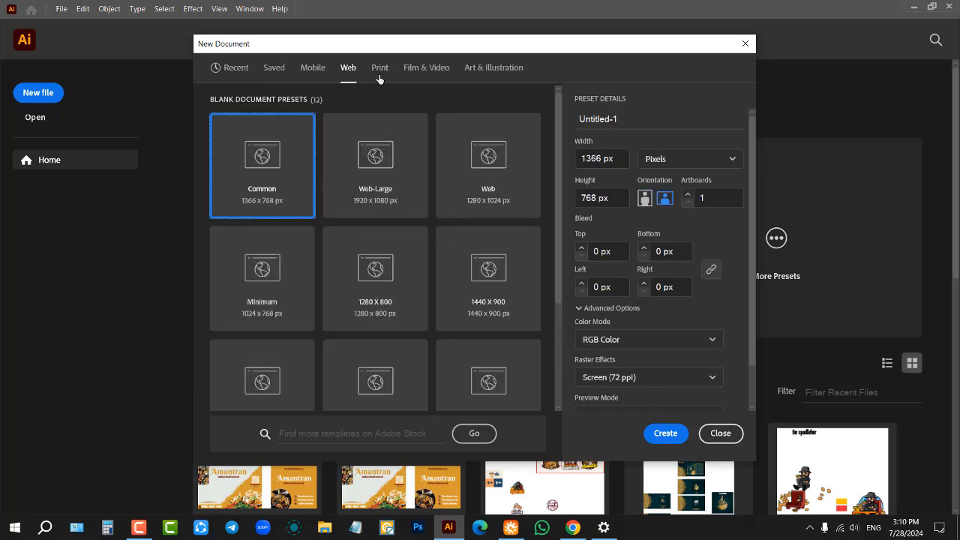
pyautogui.click(376, 72)
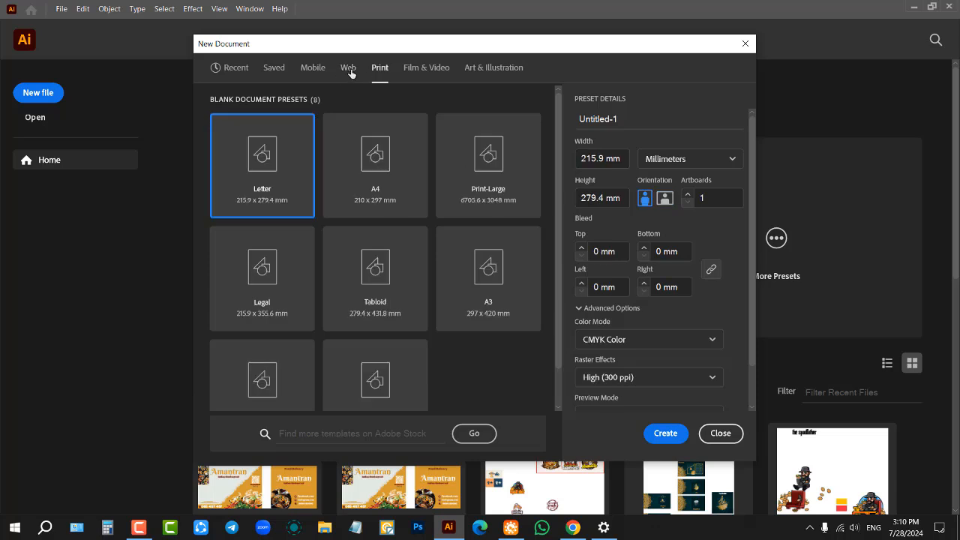
pyautogui.click(350, 73)
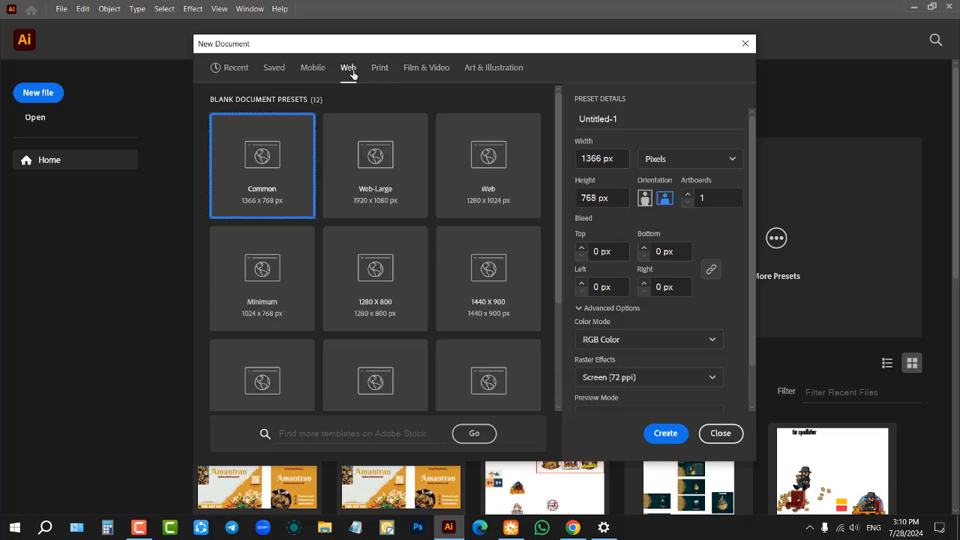
# Review the color mode choices, document name and measurement units, keeping RGB Color and Pixels.
pyautogui.click(631, 343)
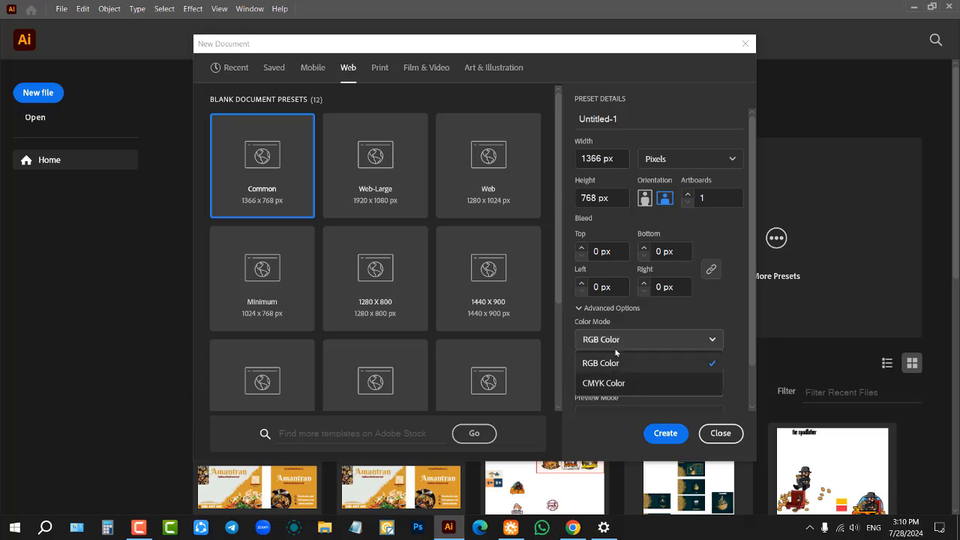
pyautogui.click(617, 346)
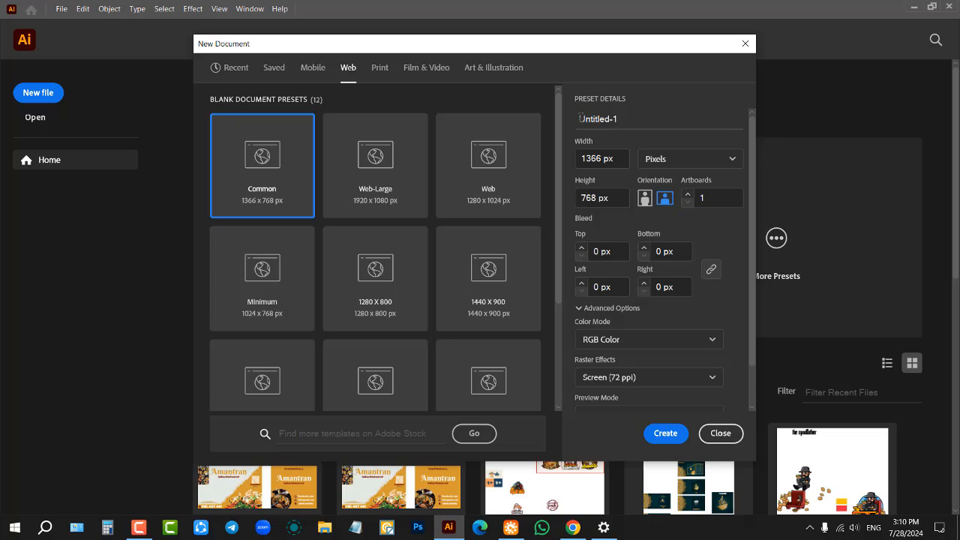
pyautogui.moveTo(580, 117); pyautogui.dragTo(624, 120)
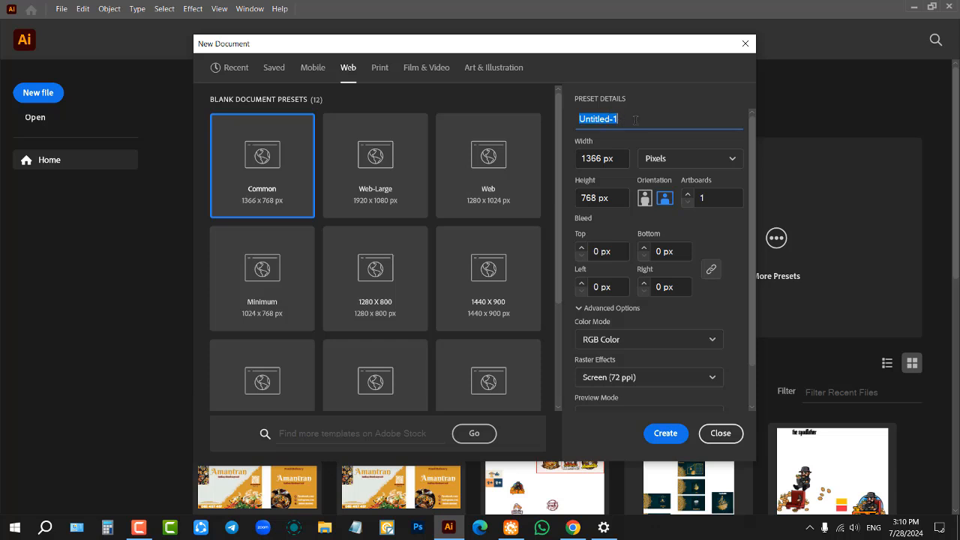
pyautogui.click(677, 162)
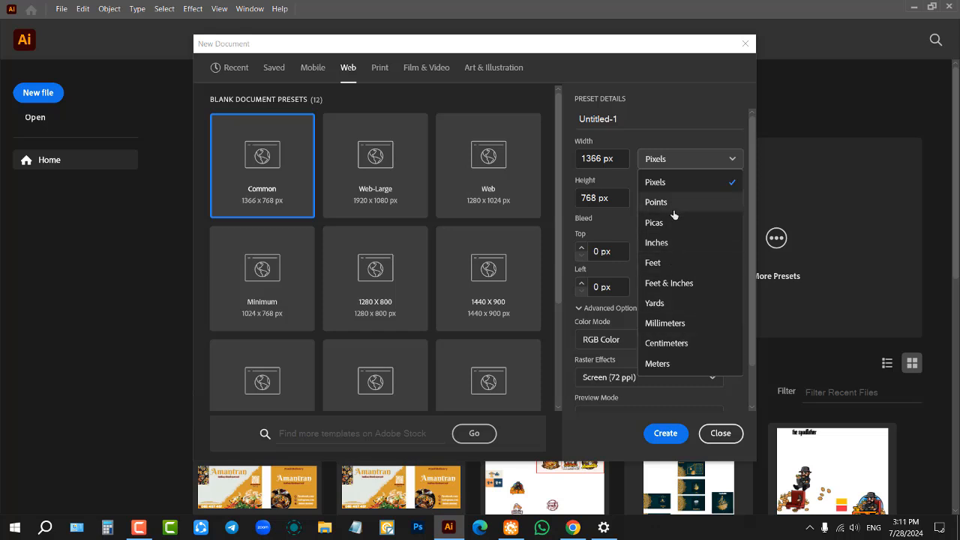
pyautogui.click(657, 159)
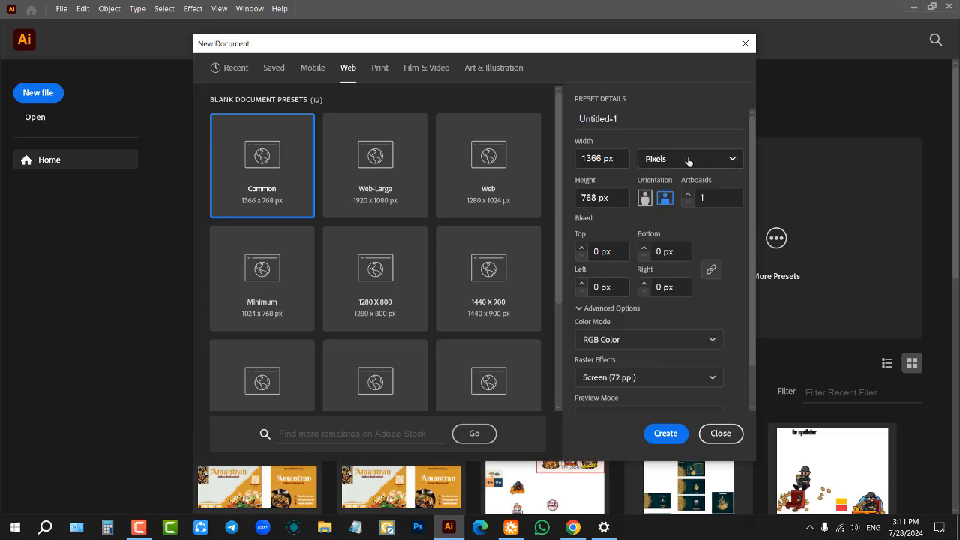
# Set the new document's width and height to 1000 px and its raster effects to High (300 ppi).
pyautogui.click(594, 156)
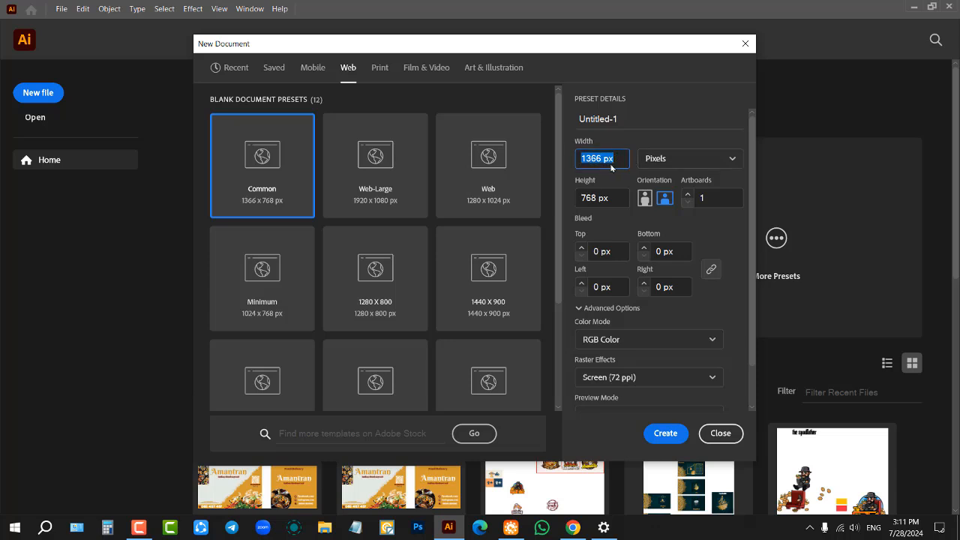
pyautogui.write('1000')
pyautogui.click(618, 196)
pyautogui.write('100')
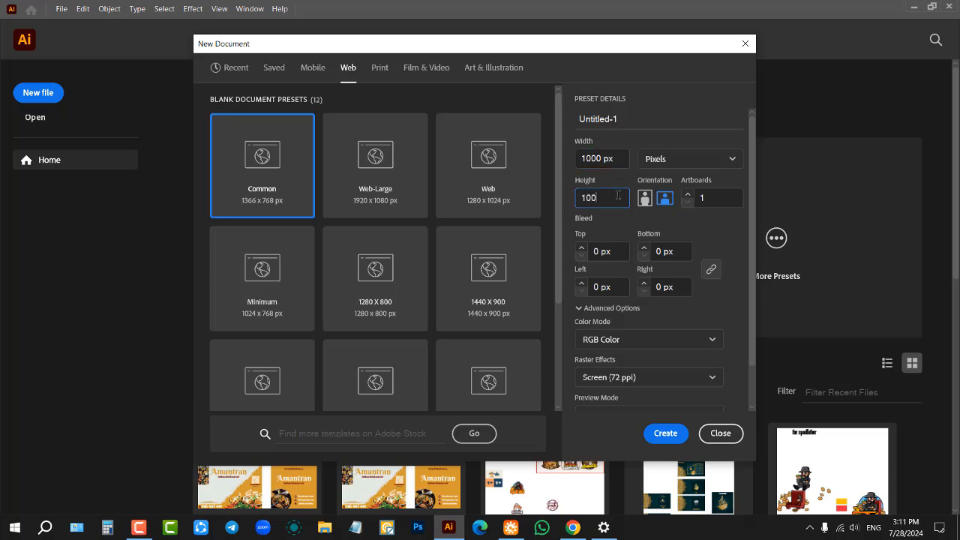
pyautogui.write('0')
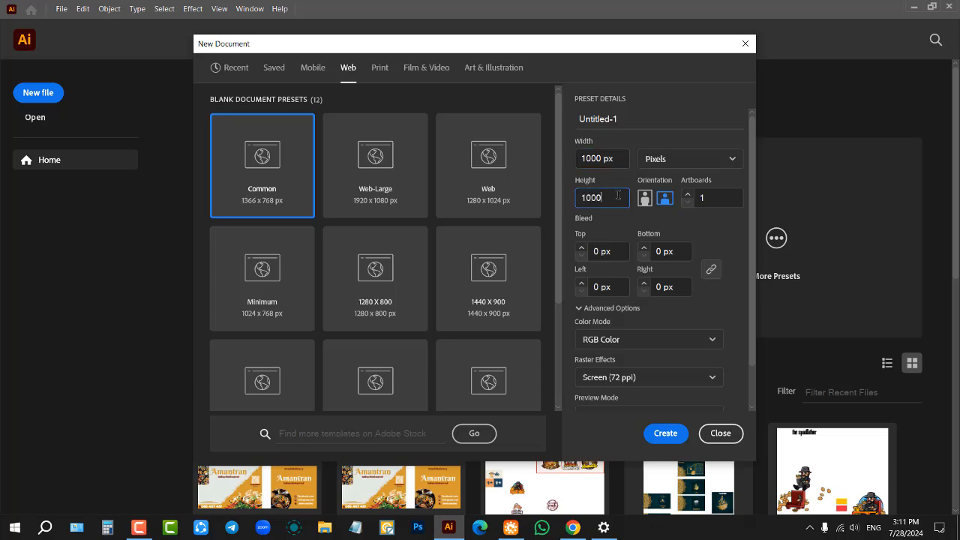
pyautogui.click(598, 384)
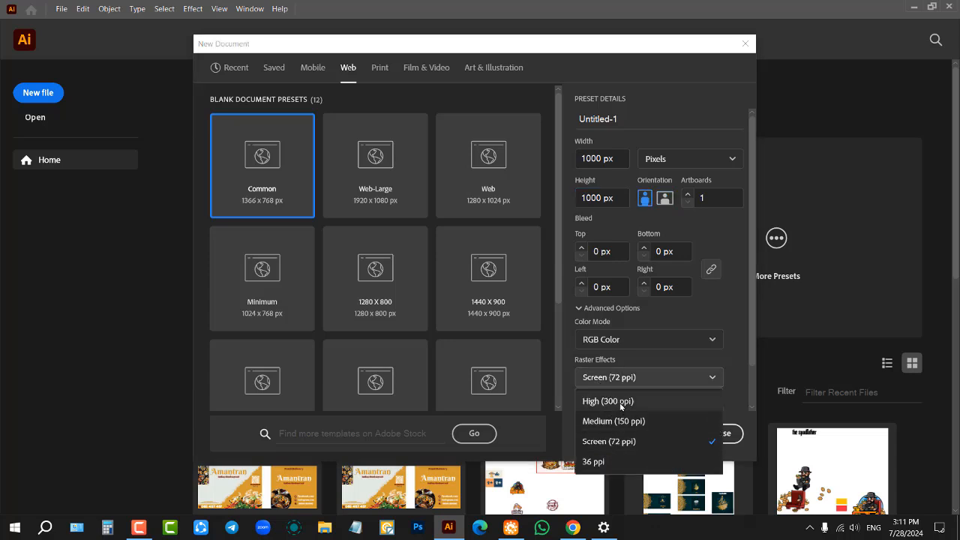
pyautogui.click(634, 399)
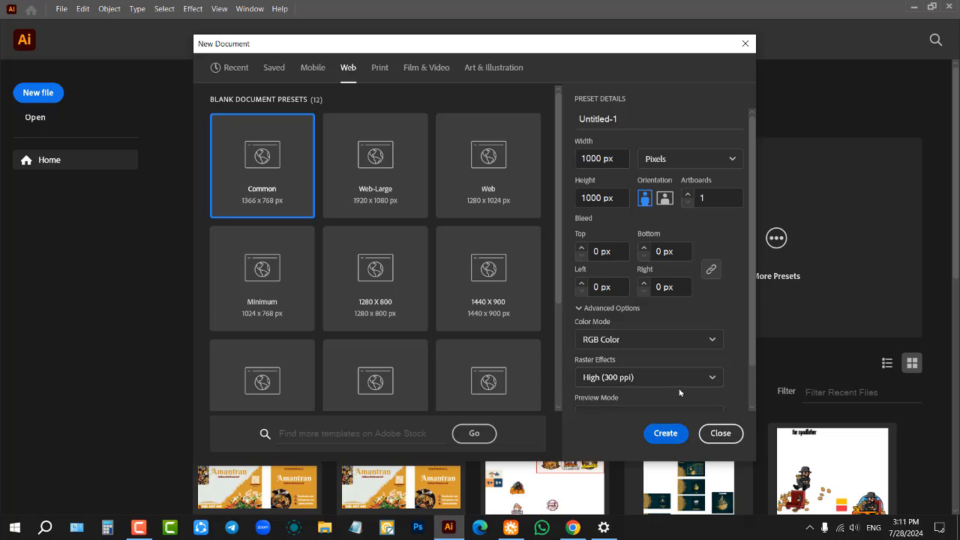
# Create the document and collapse the open Pathfinder panel group.
pyautogui.click(667, 435)
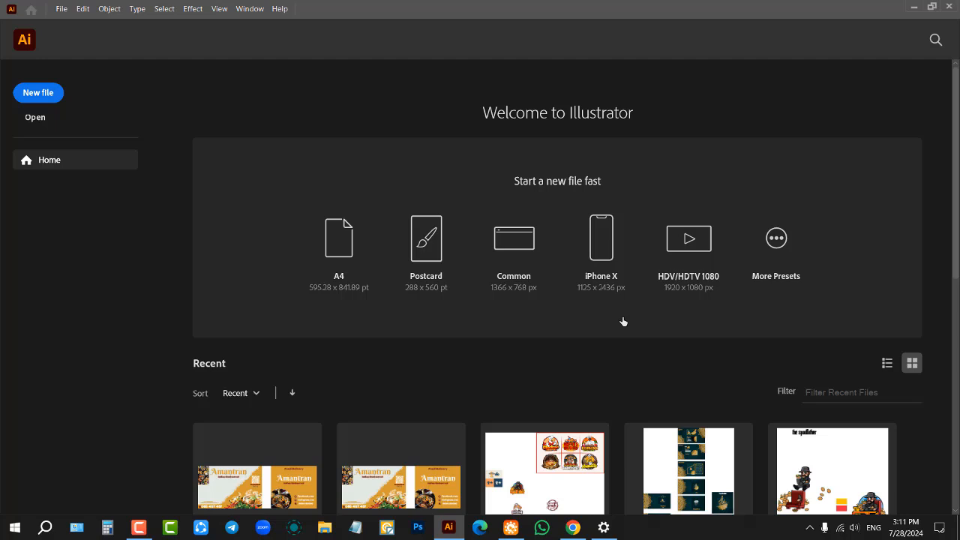
pyautogui.scroll(-1, 547, 245)
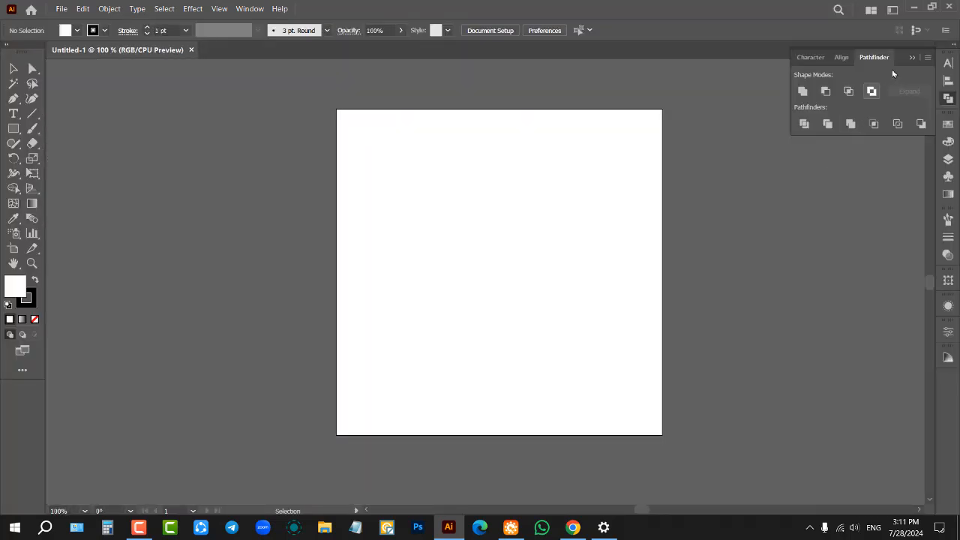
pyautogui.click(912, 57)
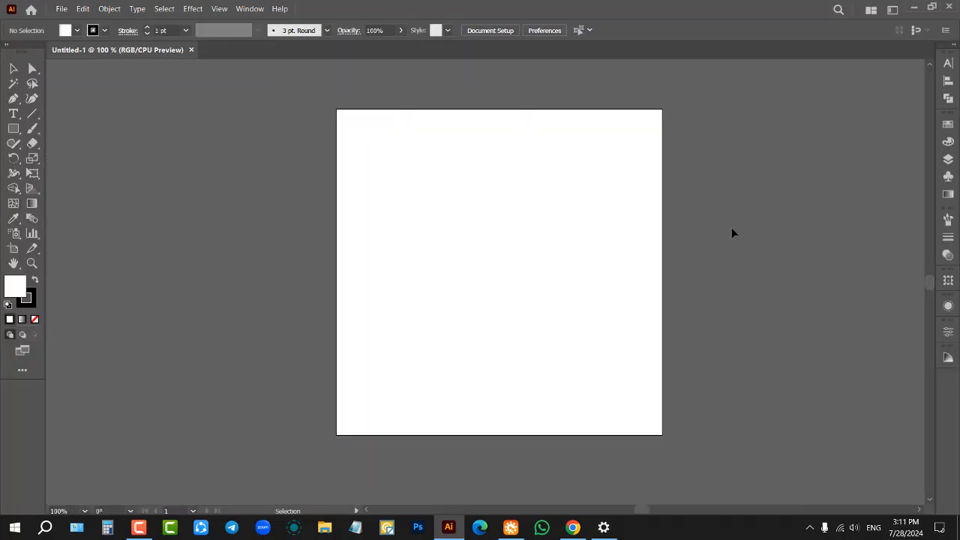
pyautogui.scroll(1, 733, 233)
pyautogui.scroll(-1, 546, 236)
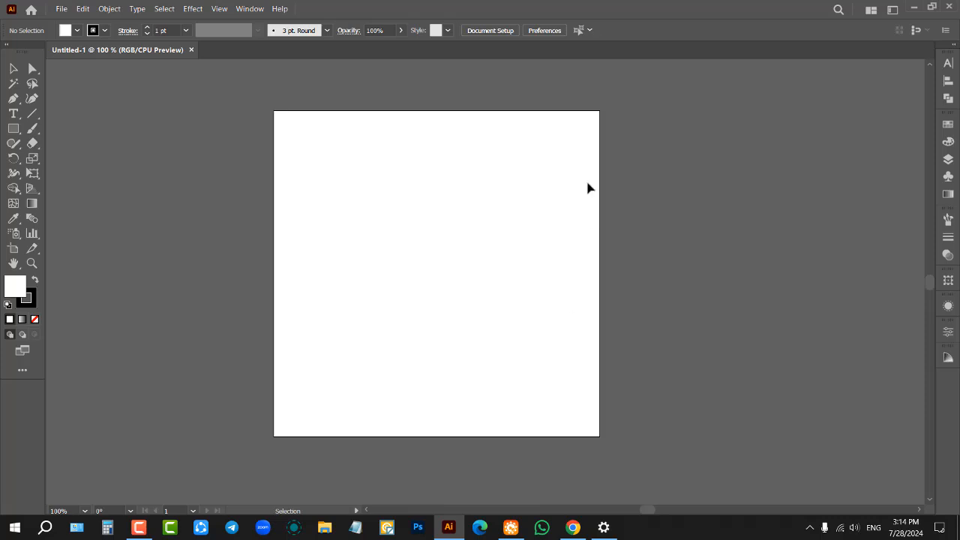
pyautogui.scroll(1, 507, 177)
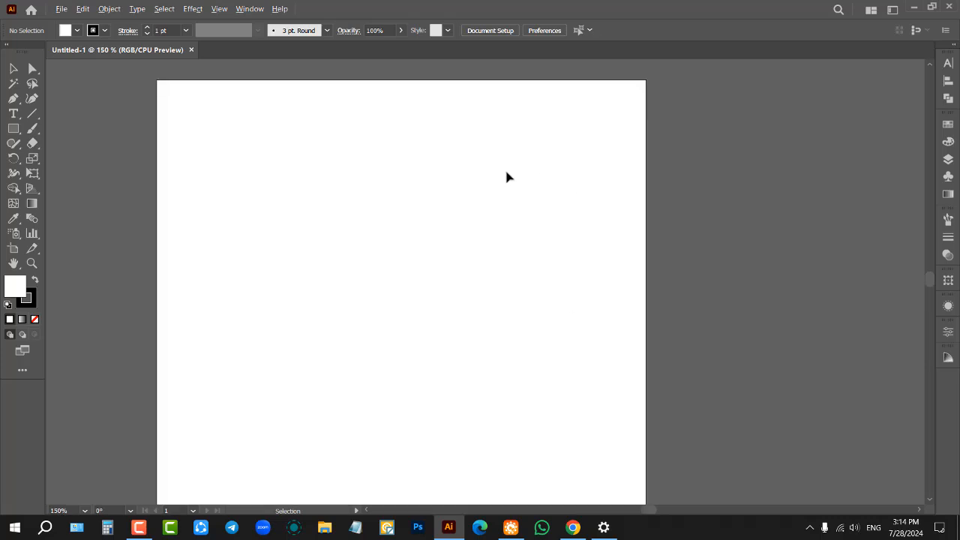
pyautogui.scroll(-1, 559, 163)
pyautogui.scroll(-1, 688, 159)
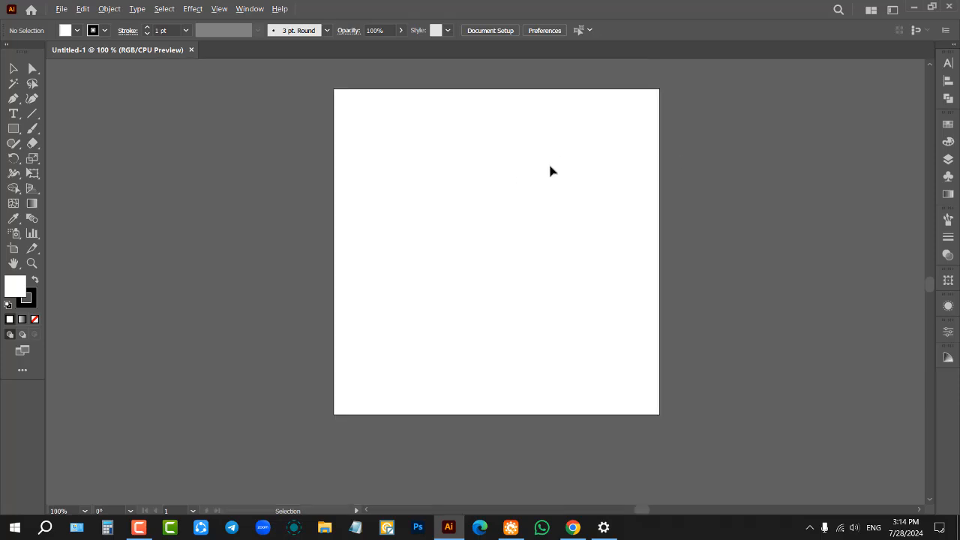
pyautogui.scroll(1, 551, 169)
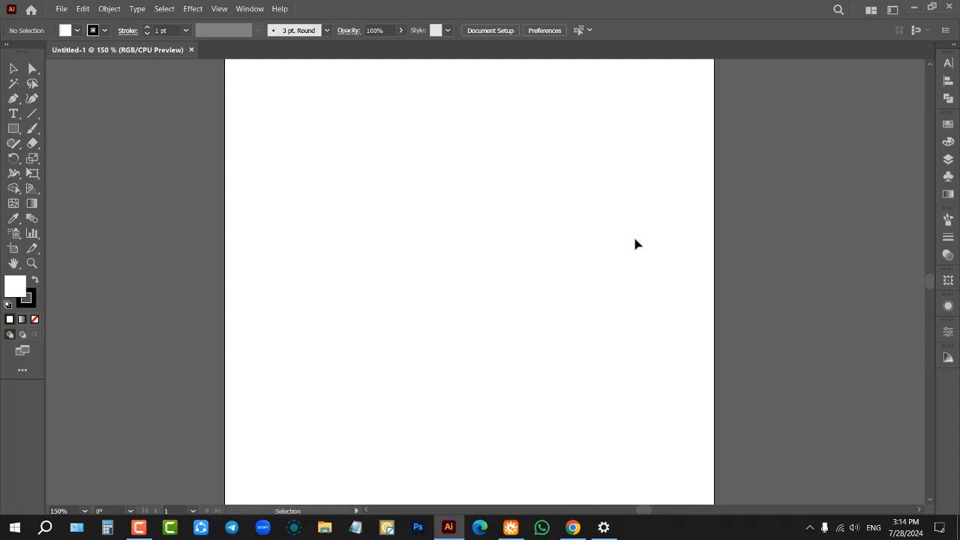
# Switch to Chrome and open the Fiverr bookmark from the Marketplace folder in a new tab.
pyautogui.click(572, 527)
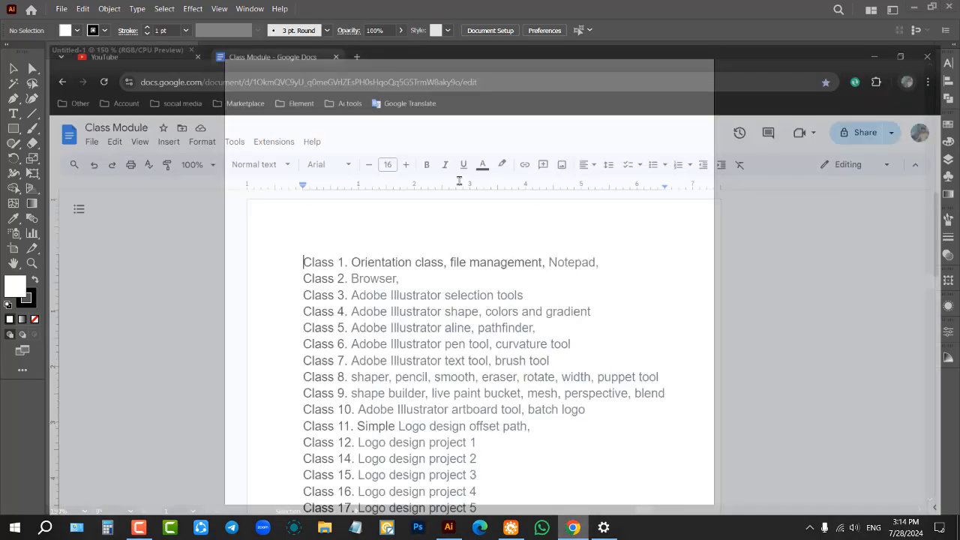
pyautogui.click(331, 13)
pyautogui.click(210, 62)
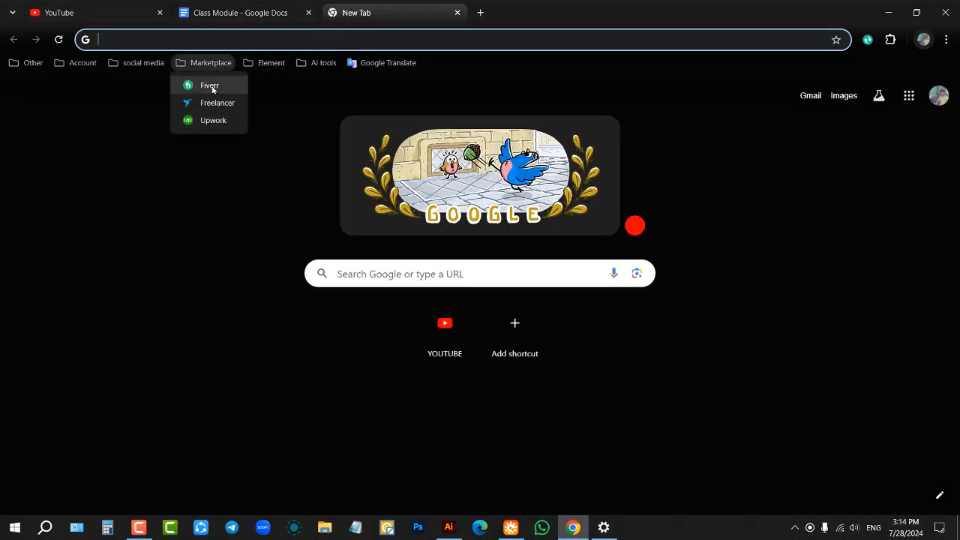
pyautogui.click(214, 86)
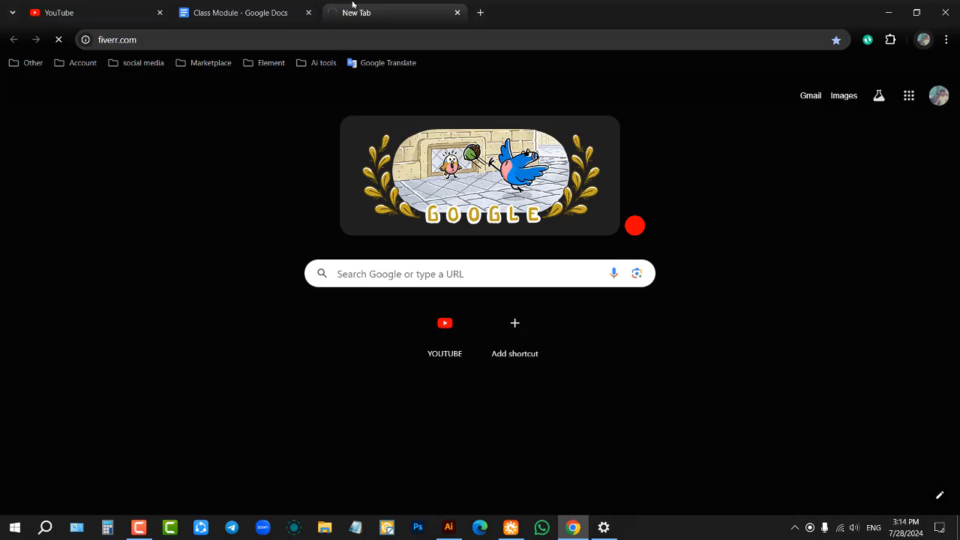
# Browse in File Explorer to the Restaurant branding mockup folder inside Mockup Branding on the Document (E:) drive.
pyautogui.click(324, 525)
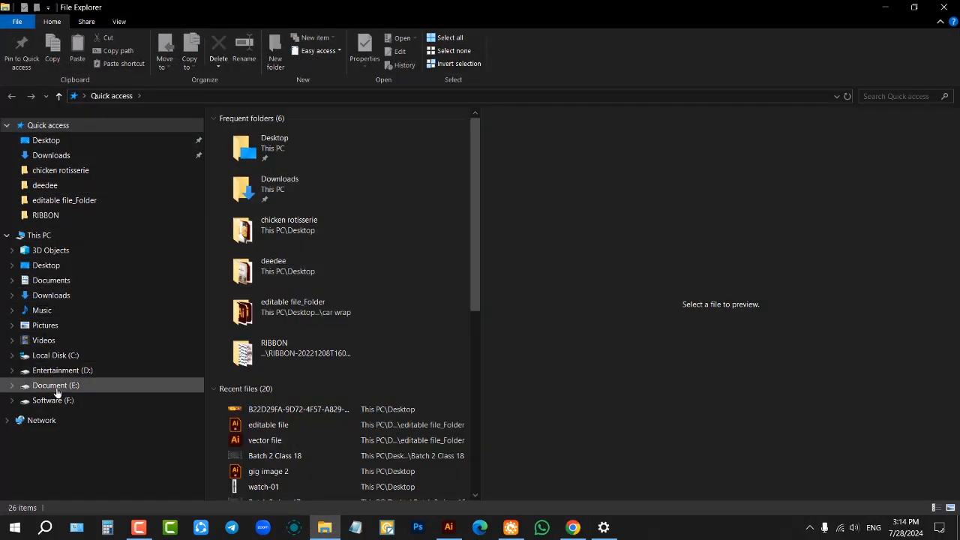
pyautogui.click(49, 385)
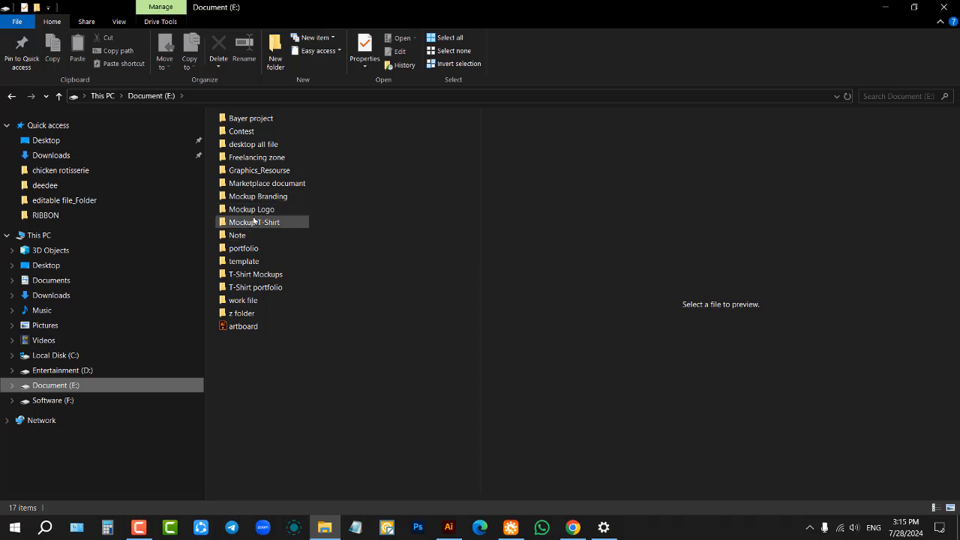
pyautogui.doubleClick(254, 196)
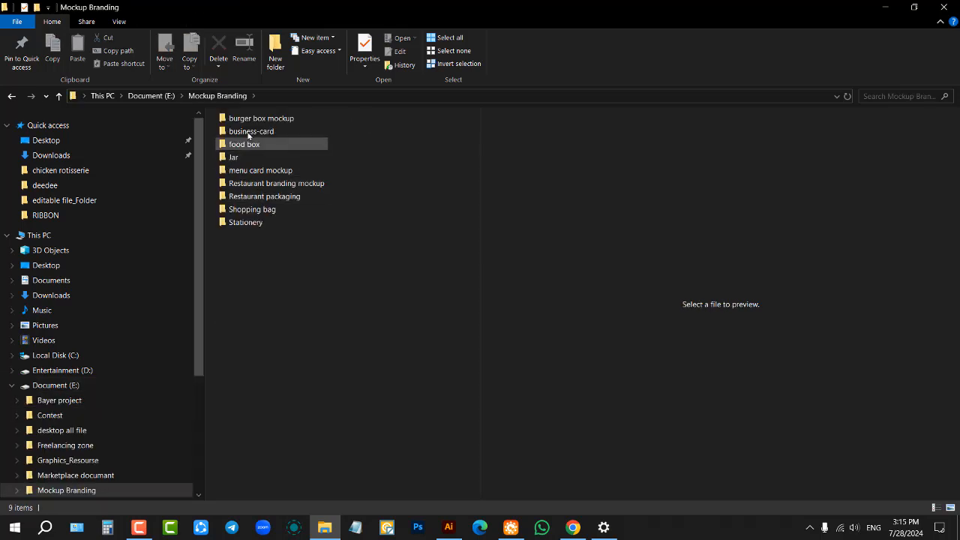
pyautogui.doubleClick(253, 186)
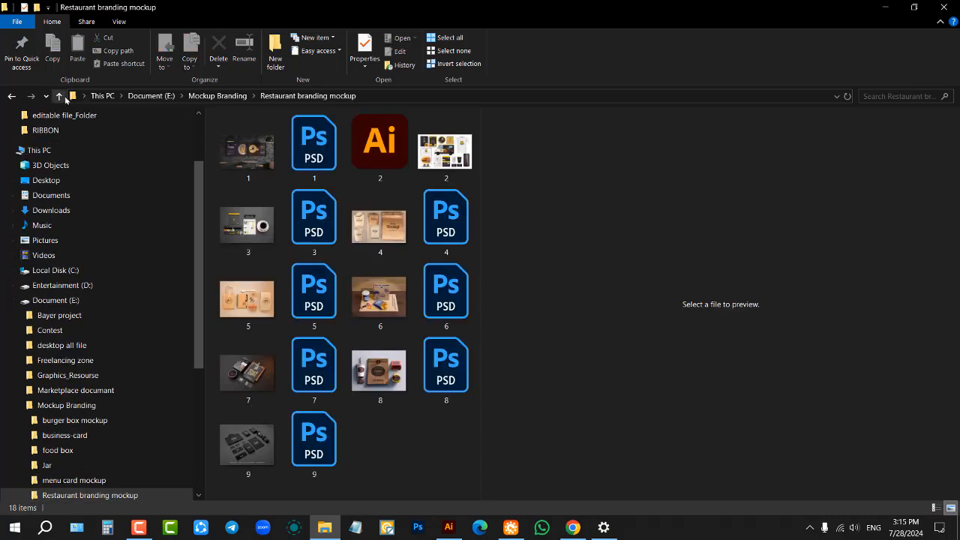
# Go up to the Document (E:) drive and reopen the Restaurant branding mockup folder inside Mockup Branding.
pyautogui.click(60, 96)
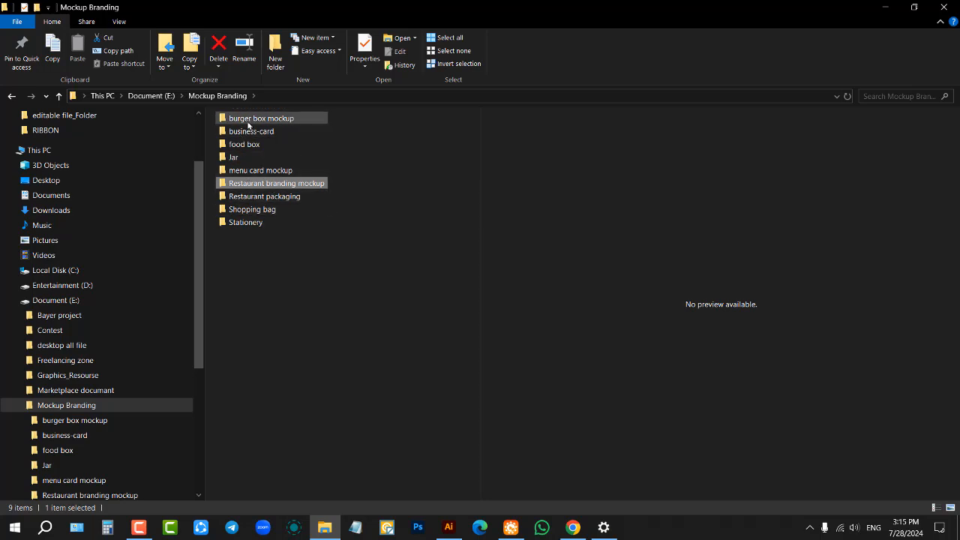
pyautogui.click(58, 95)
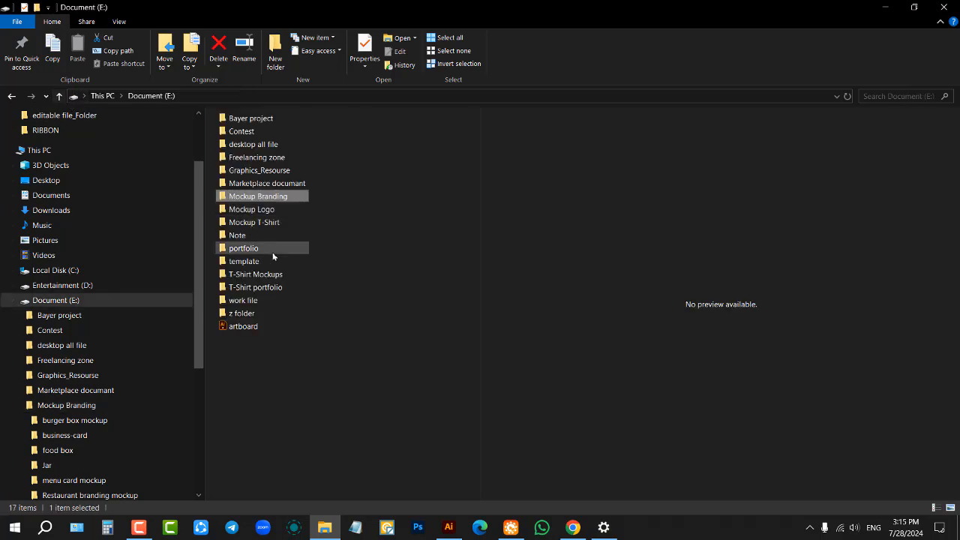
pyautogui.doubleClick(261, 200)
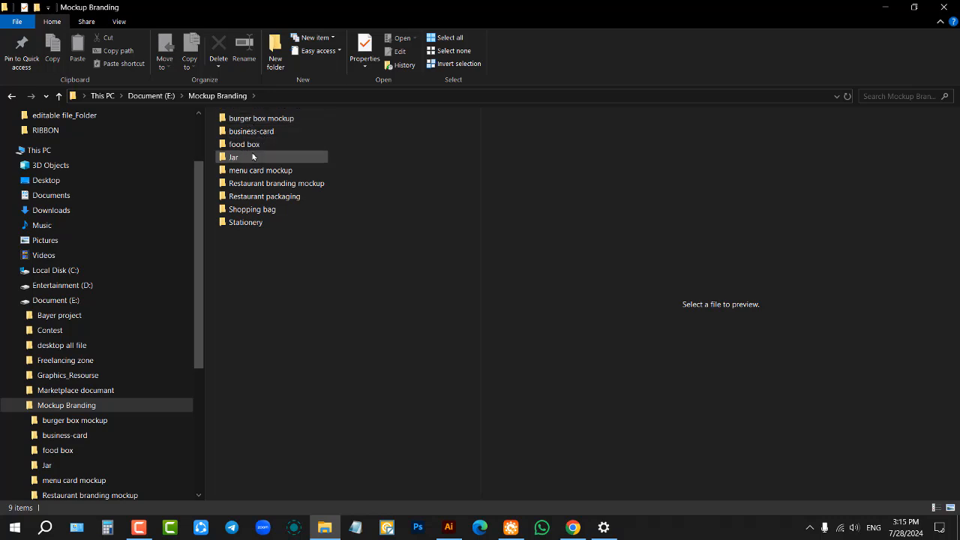
pyautogui.doubleClick(272, 185)
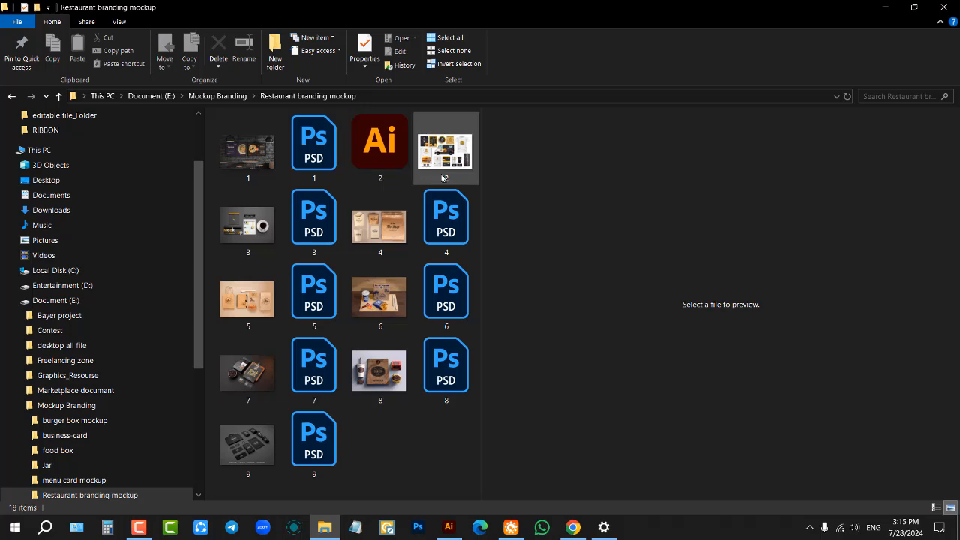
# Preview mockup images 3, 5, 8, 9 and 2 in the Restaurant branding mockup folder.
pyautogui.click(262, 227)
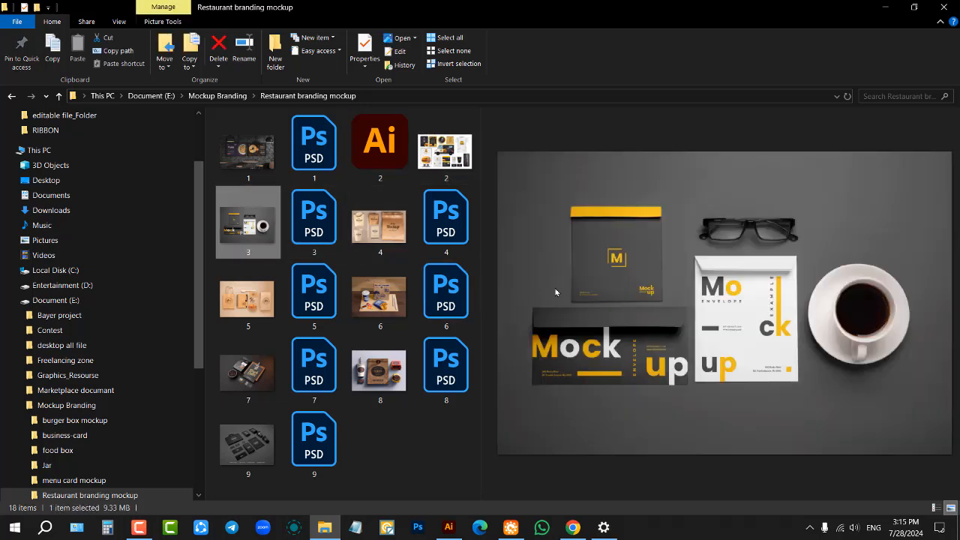
pyautogui.click(260, 304)
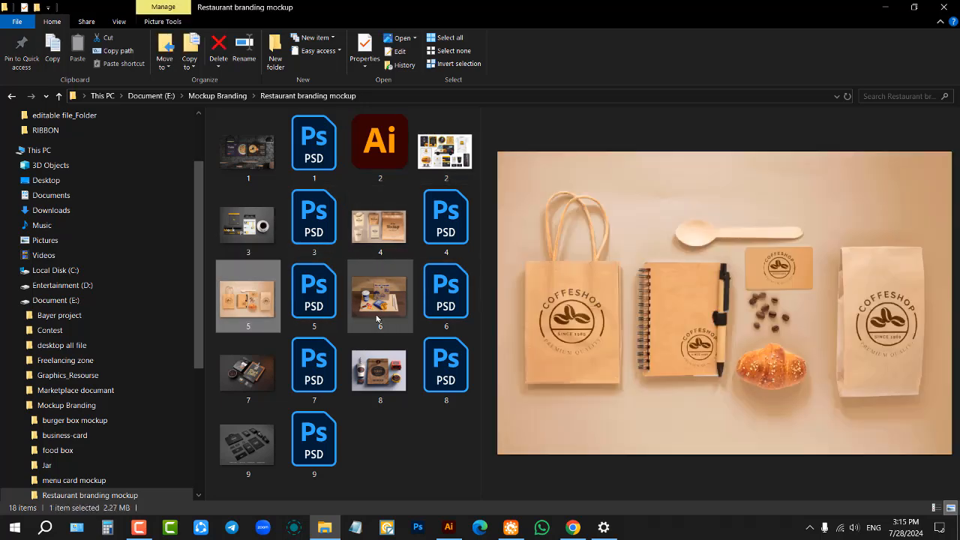
pyautogui.click(358, 379)
pyautogui.click(248, 446)
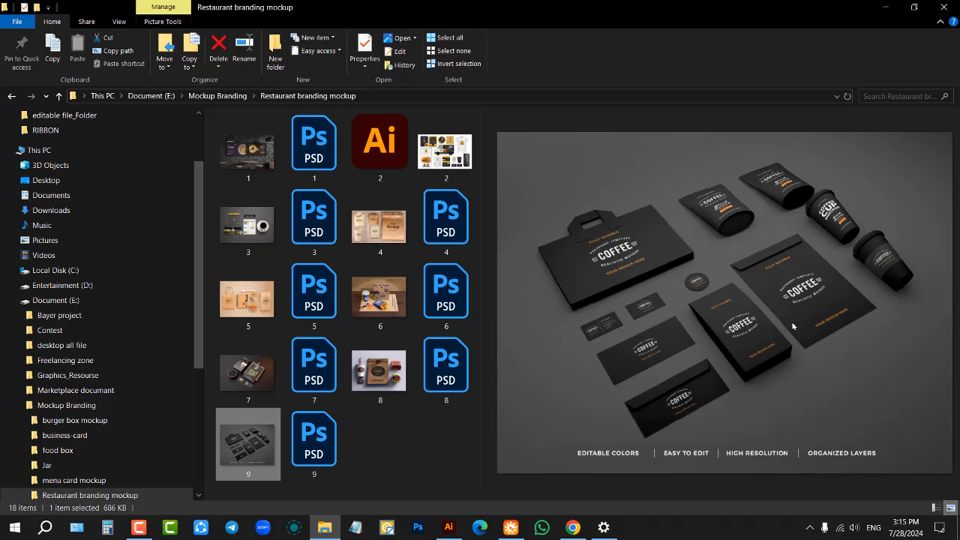
pyautogui.click(430, 158)
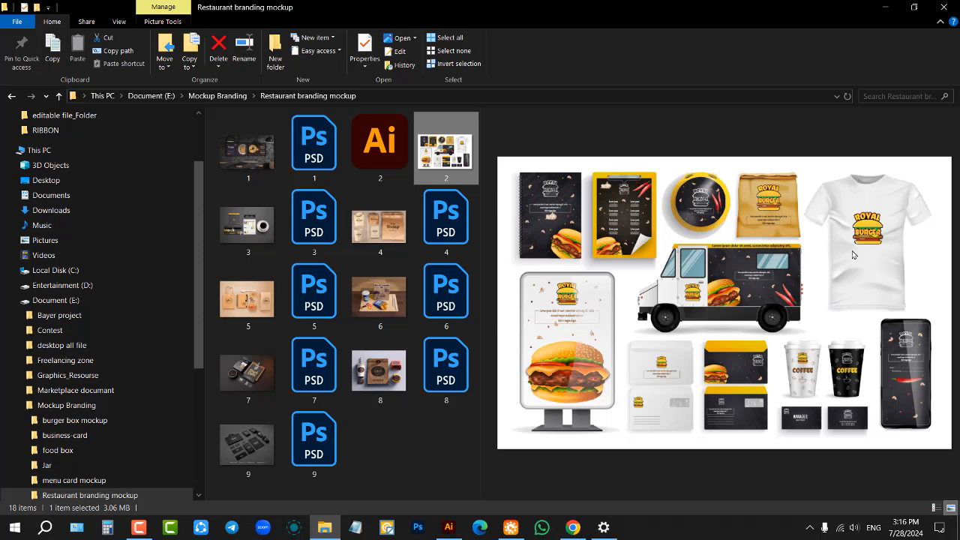
# Minimize File Explorer, look through the Fiverr home page down to Popular services, and minimize Chrome.
pyautogui.click(890, 7)
pyautogui.scroll(-2, 382, 195)
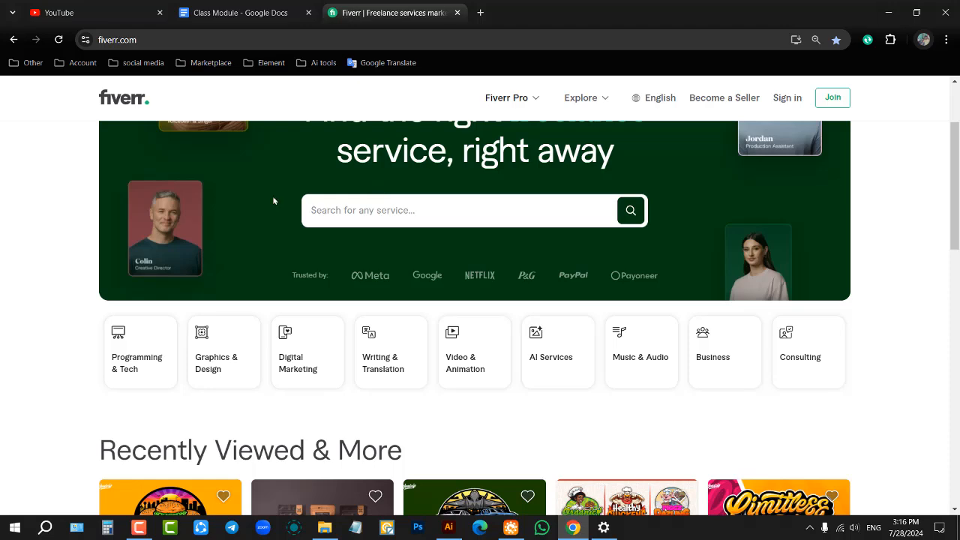
pyautogui.scroll(-7, 271, 217)
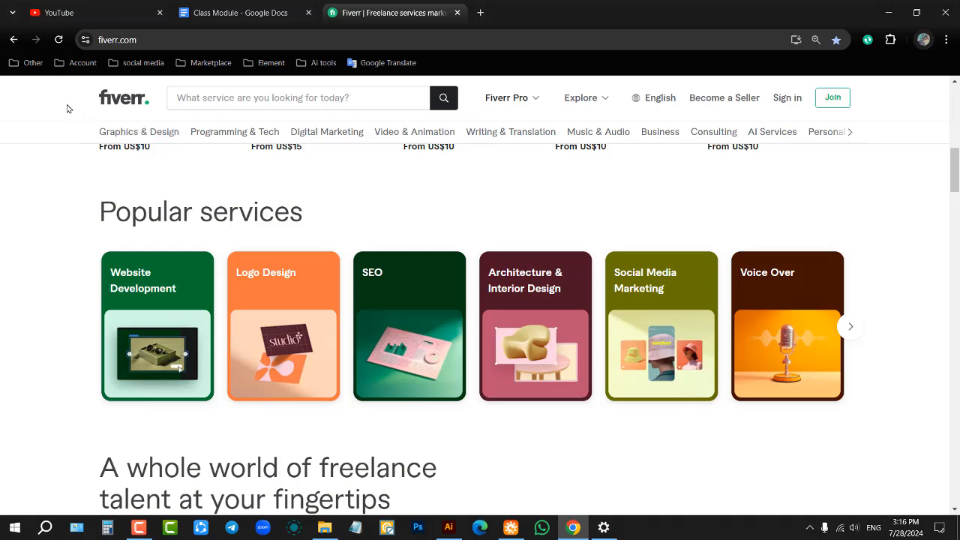
pyautogui.click(891, 13)
# Switch to the Aweray Remote session, bring up Chrome in place of Illustrator on the remote desktop, and close the session window.
pyautogui.click(511, 527)
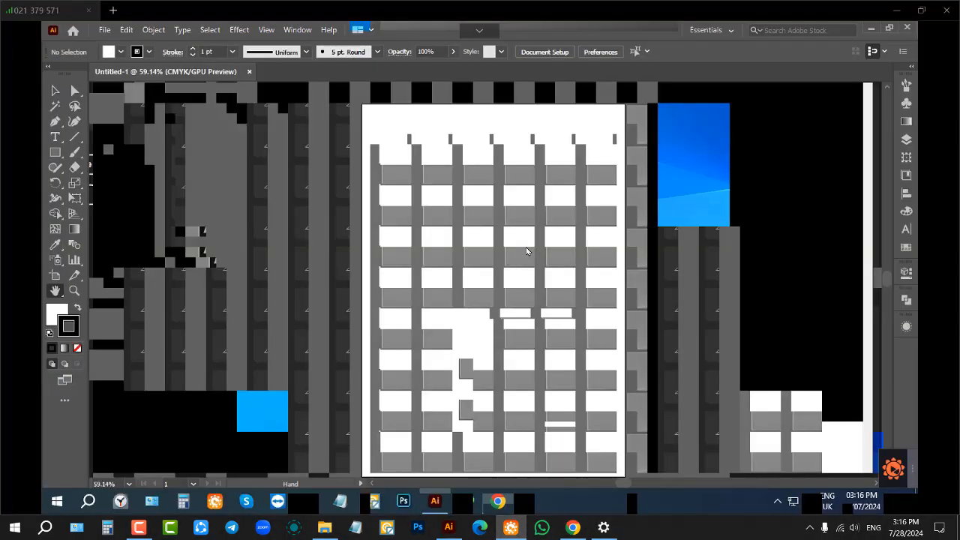
pyautogui.click(870, 29)
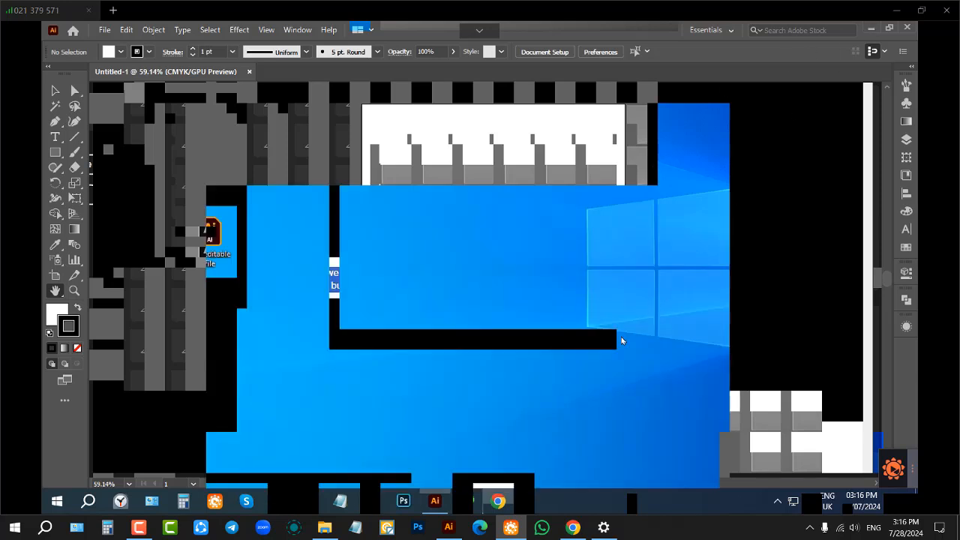
pyautogui.click(505, 502)
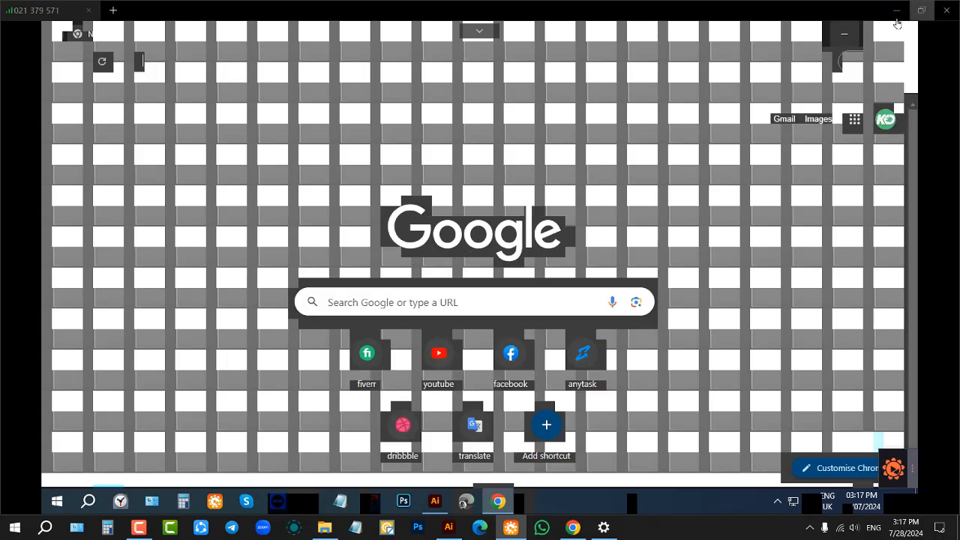
pyautogui.click(949, 9)
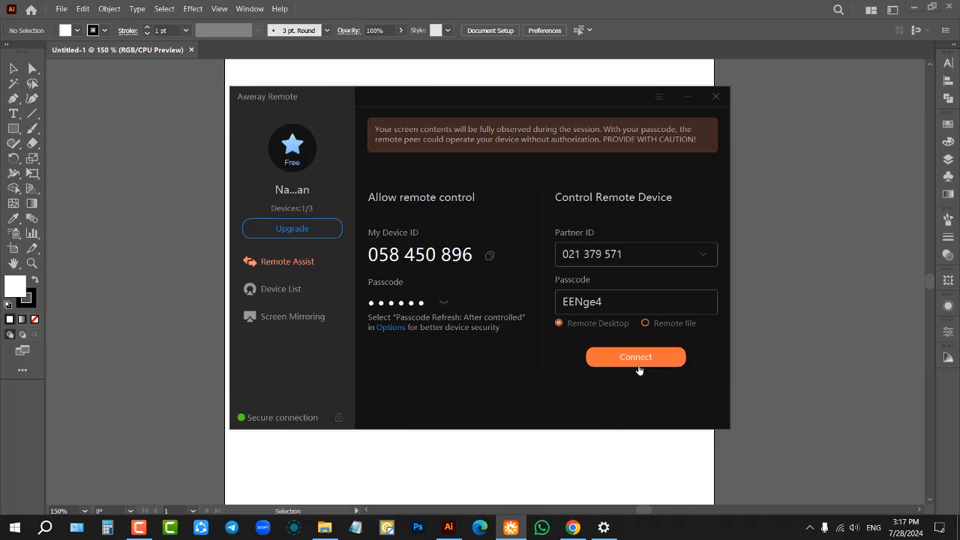
# Try to reconnect to the partner device's remote desktop in a maximized window, and close the session.
pyautogui.click(635, 357)
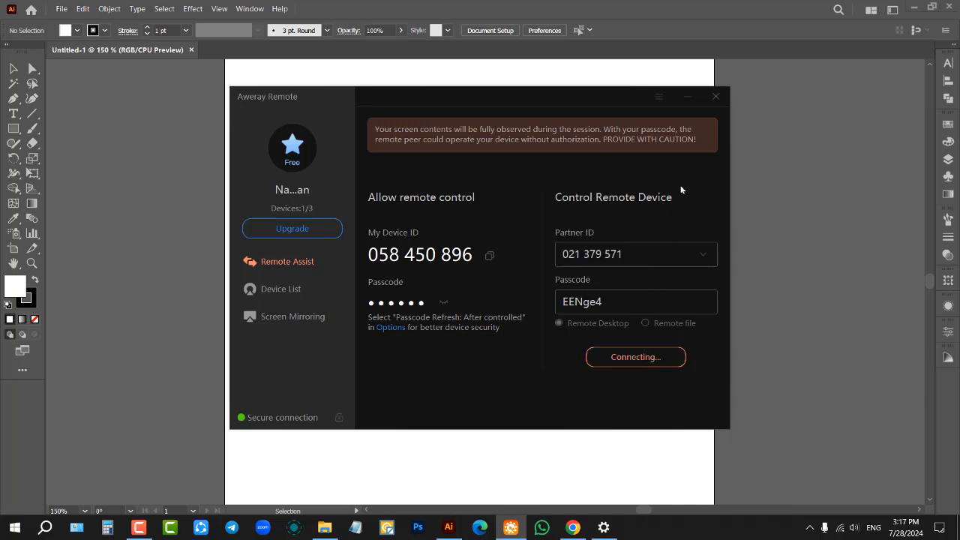
pyautogui.click(718, 97)
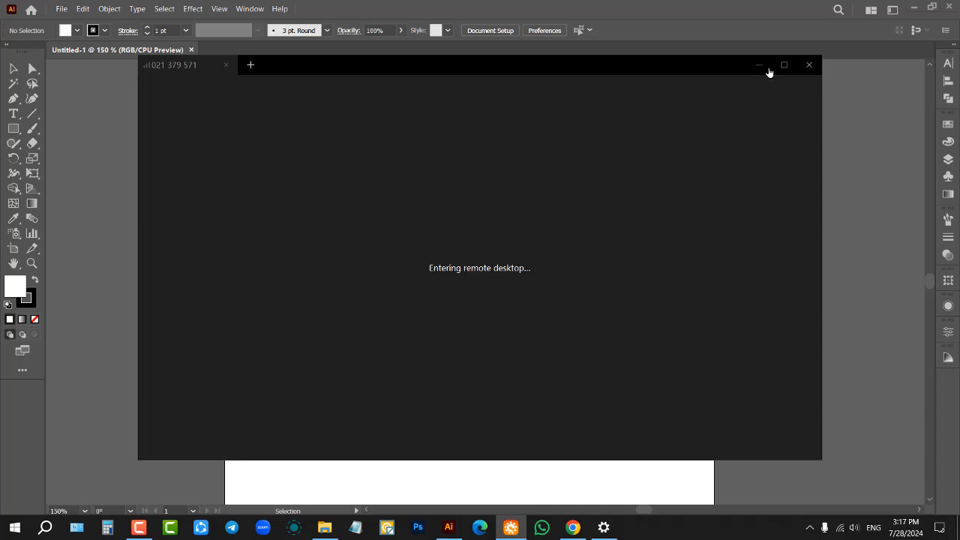
pyautogui.click(782, 66)
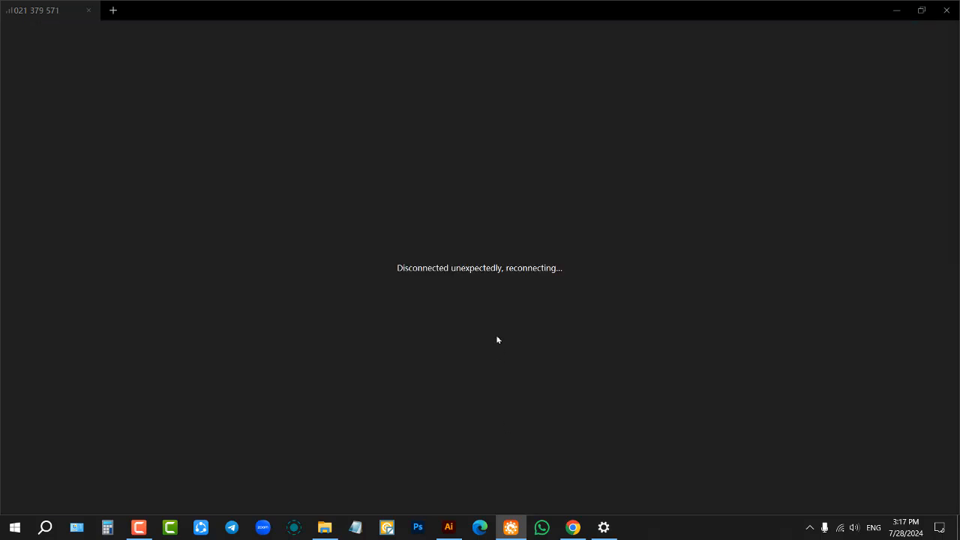
pyautogui.click(940, 10)
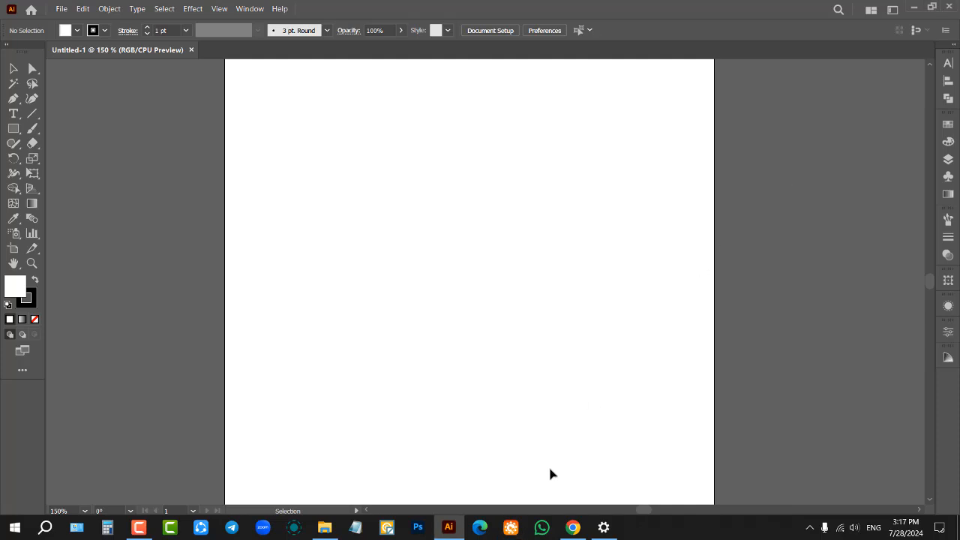
# Connect to the partner device again from Aweray Remote, minimize the local Illustrator window, and maximize the remote desktop window.
pyautogui.click(510, 528)
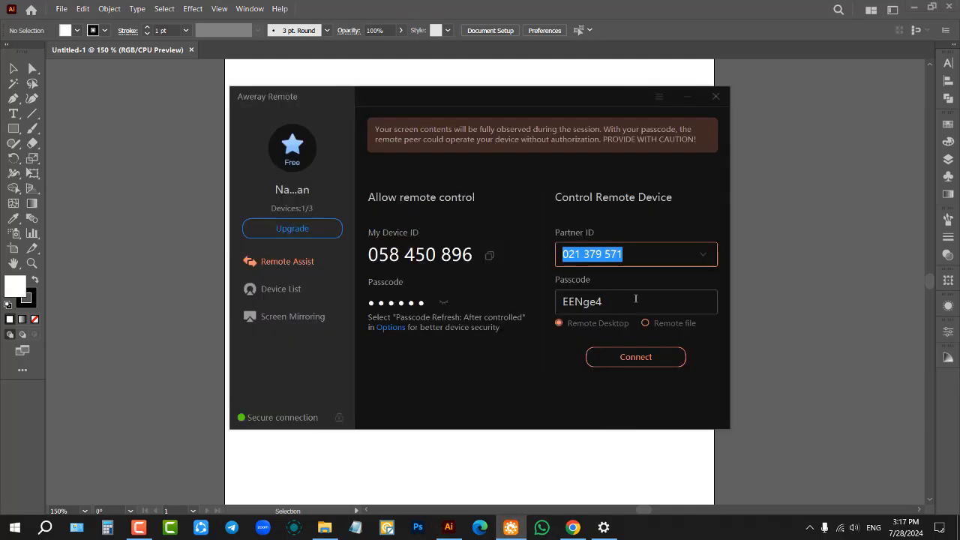
pyautogui.click(659, 366)
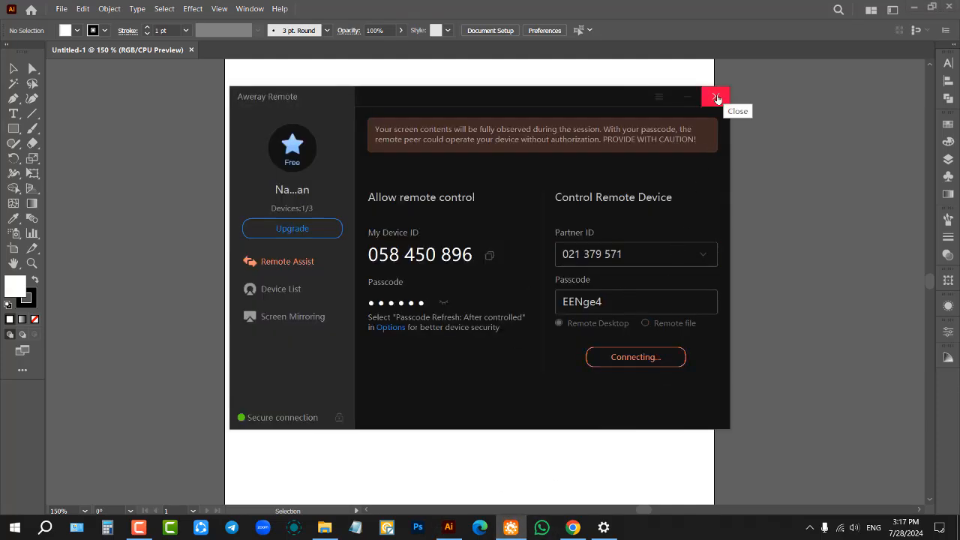
pyautogui.click(716, 98)
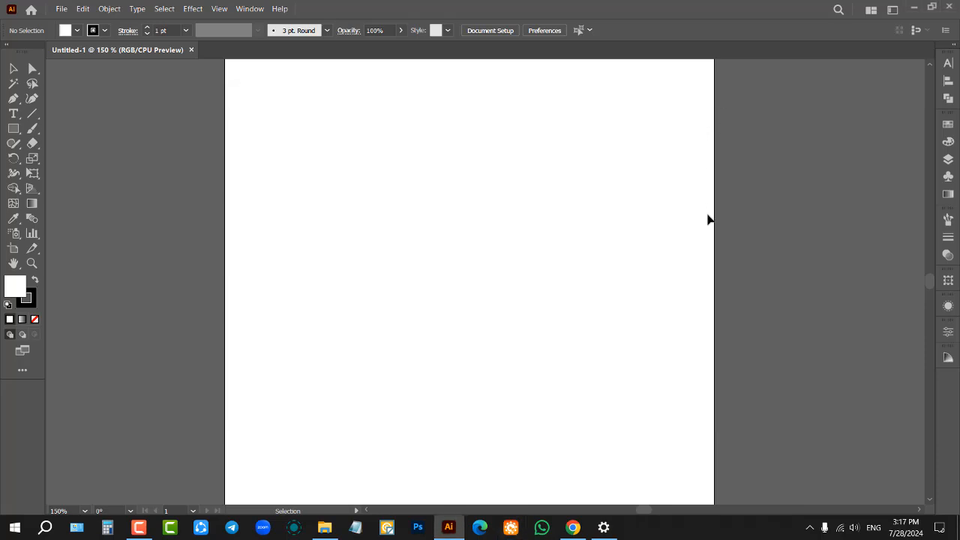
pyautogui.click(915, 7)
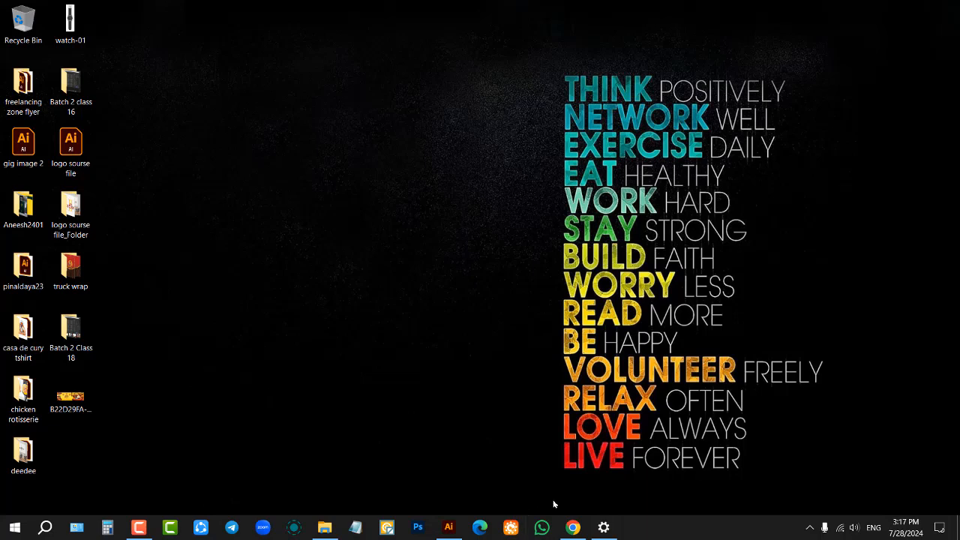
pyautogui.moveTo(577, 529)
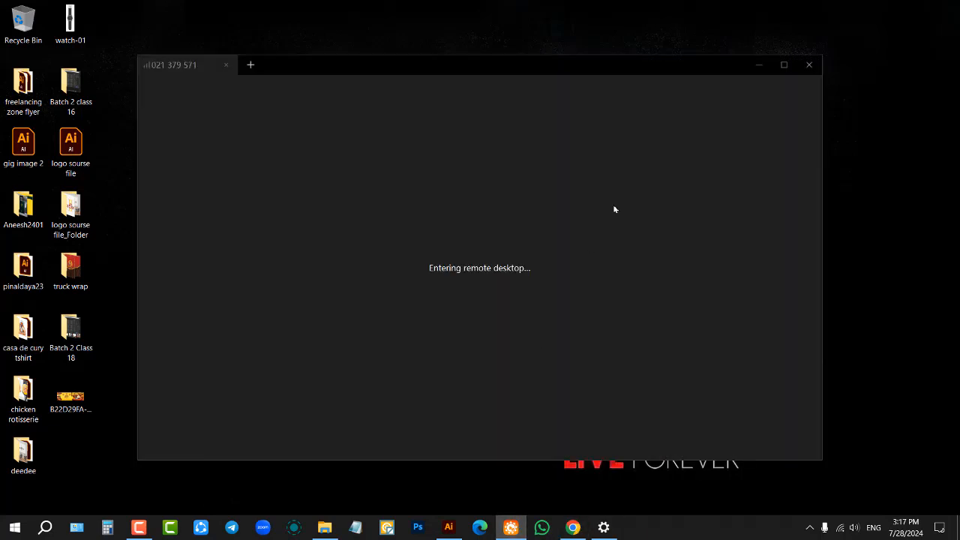
pyautogui.click(784, 67)
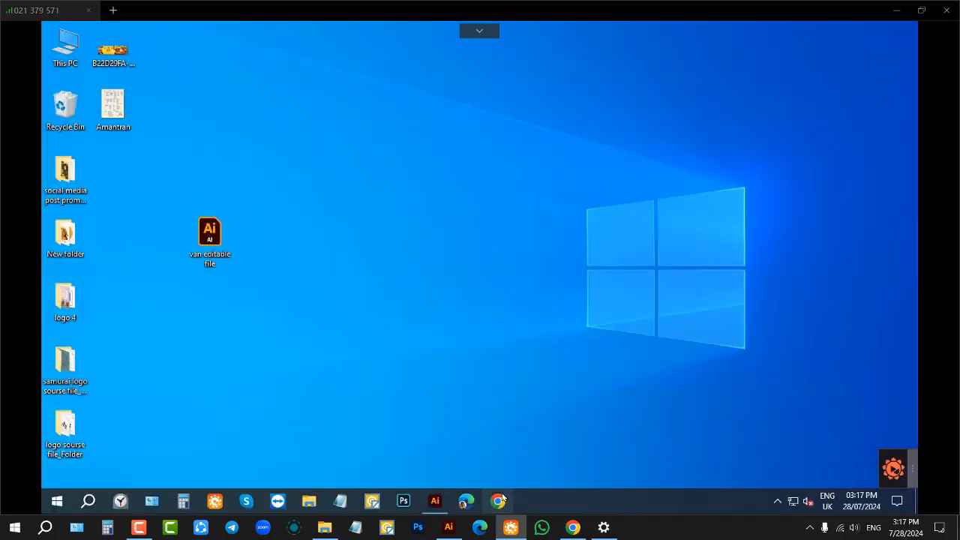
# Open Fiverr in Chrome on the remote desktop, examine the seller dashboard's orders and earnings, and minimize the remote session.
pyautogui.click(498, 501)
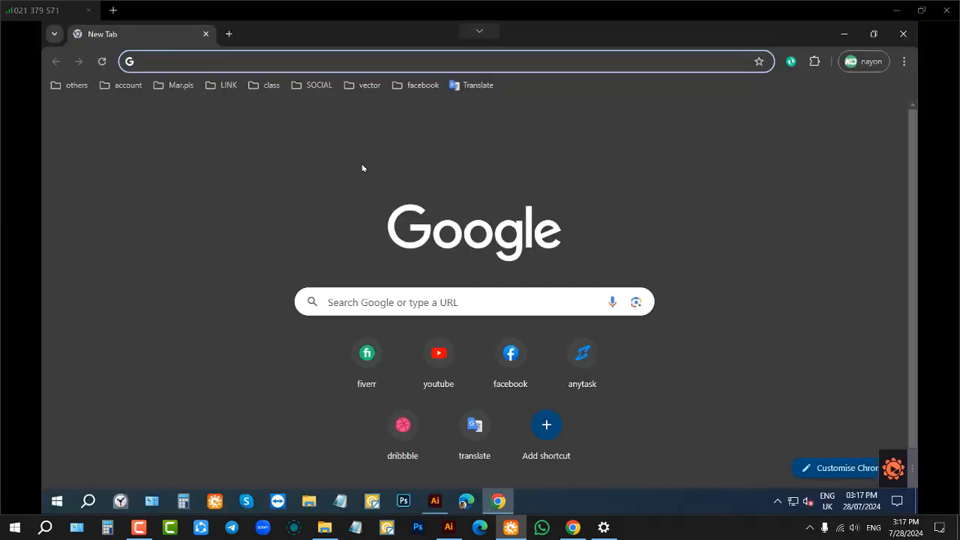
pyautogui.click(367, 347)
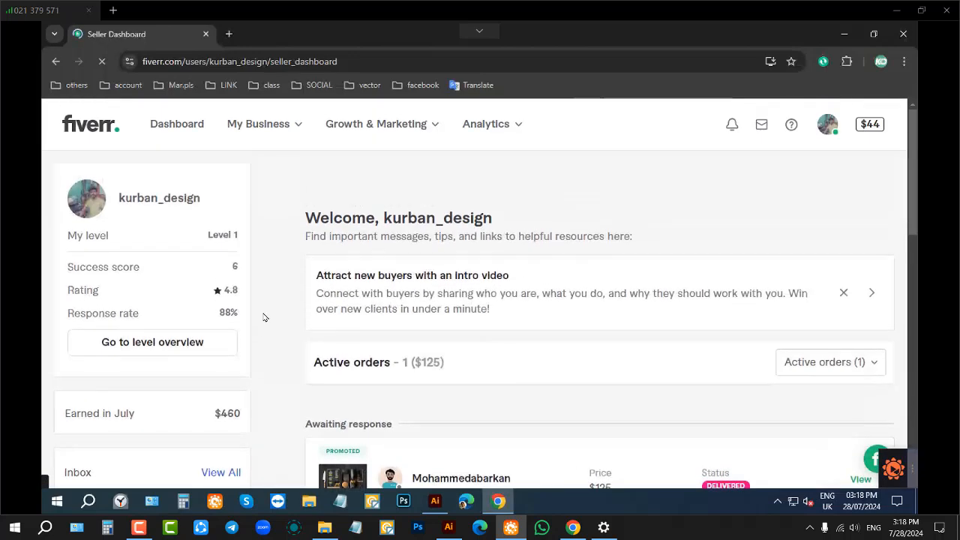
pyautogui.scroll(-1, 265, 313)
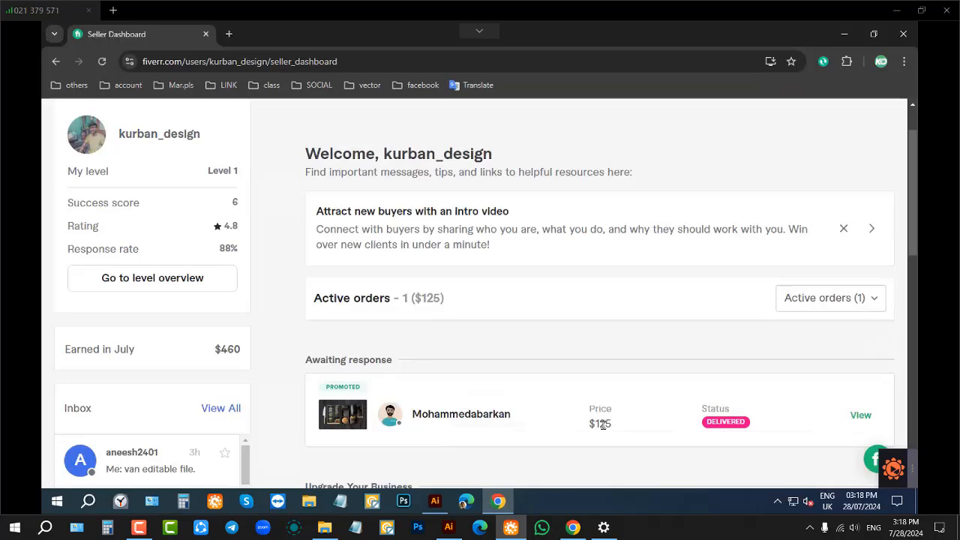
pyautogui.scroll(1, 553, 367)
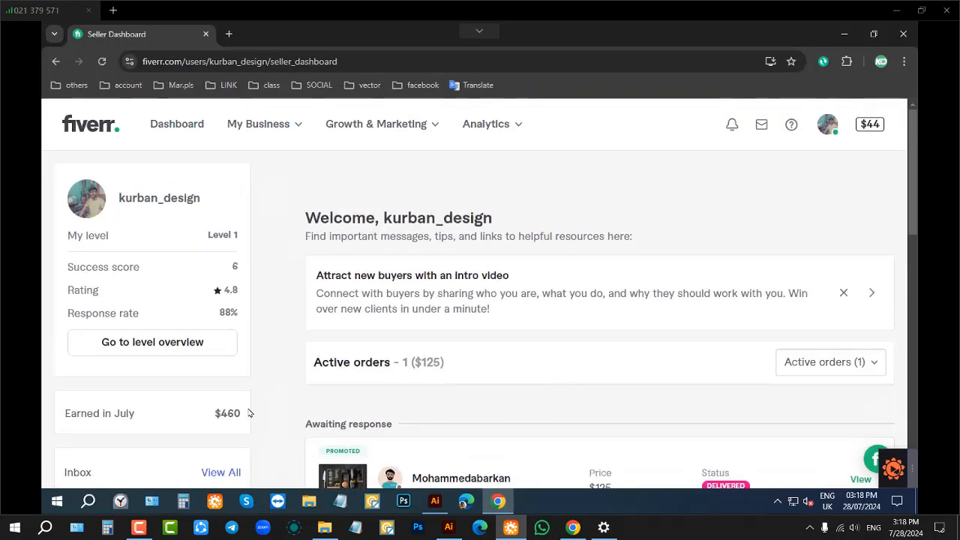
pyautogui.moveTo(160, 422)
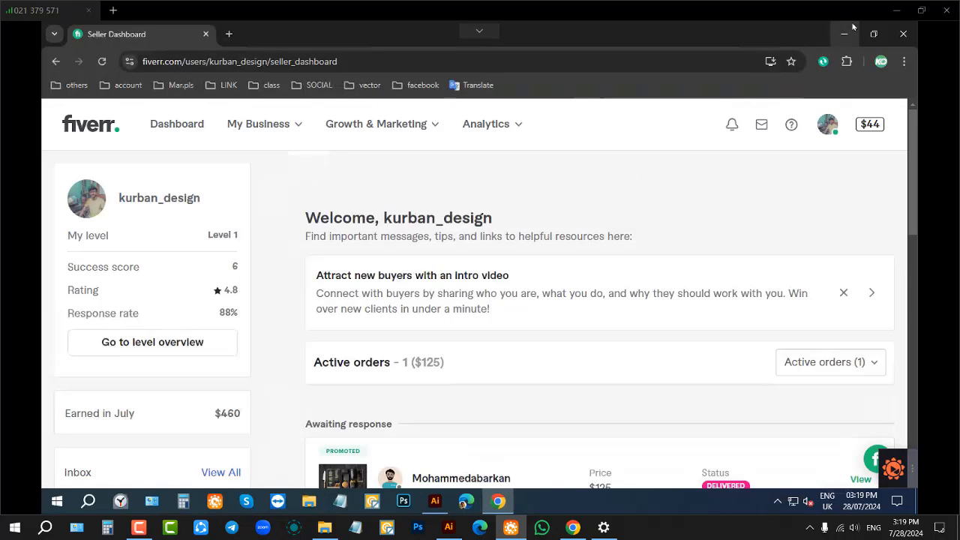
pyautogui.click(895, 9)
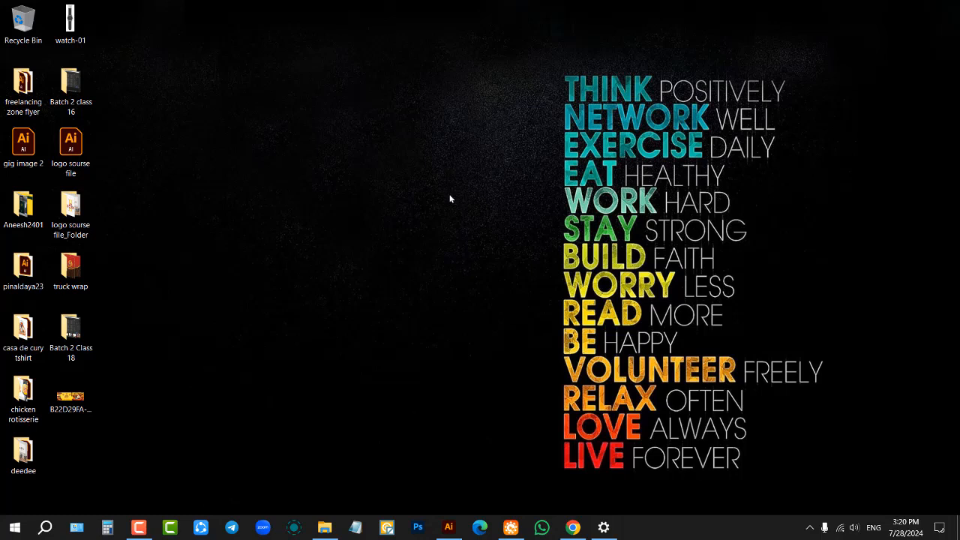
# Switch to Illustrator, activate the Rectangle tool over the blank artboard, and return to the Selection tool.
pyautogui.click(449, 527)
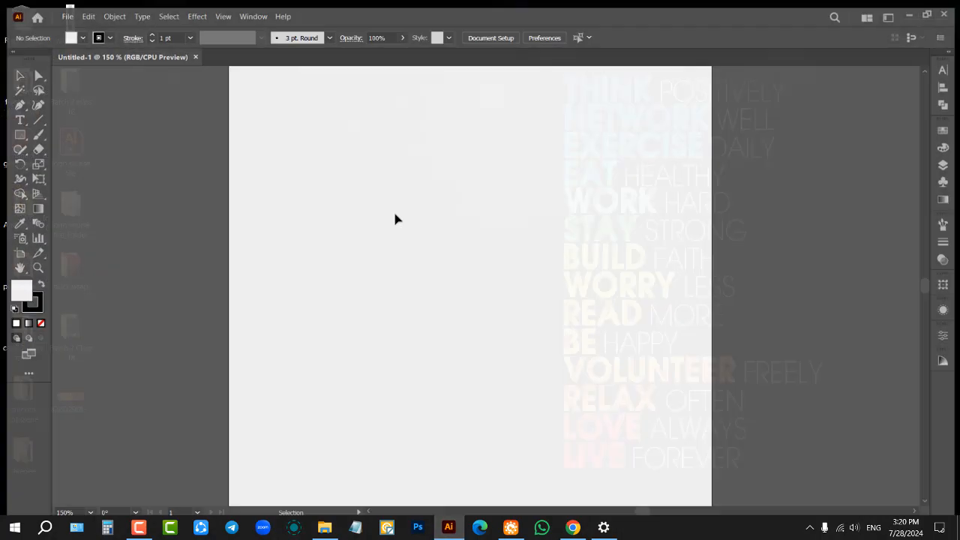
pyautogui.scroll(-2, 617, 235)
pyautogui.scroll(2, 632, 235)
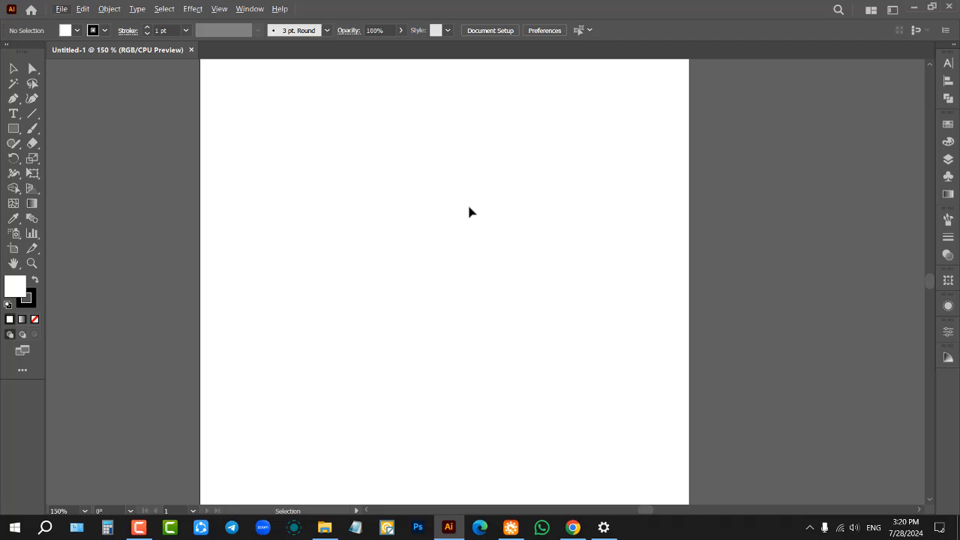
pyautogui.scroll(-1, 443, 212)
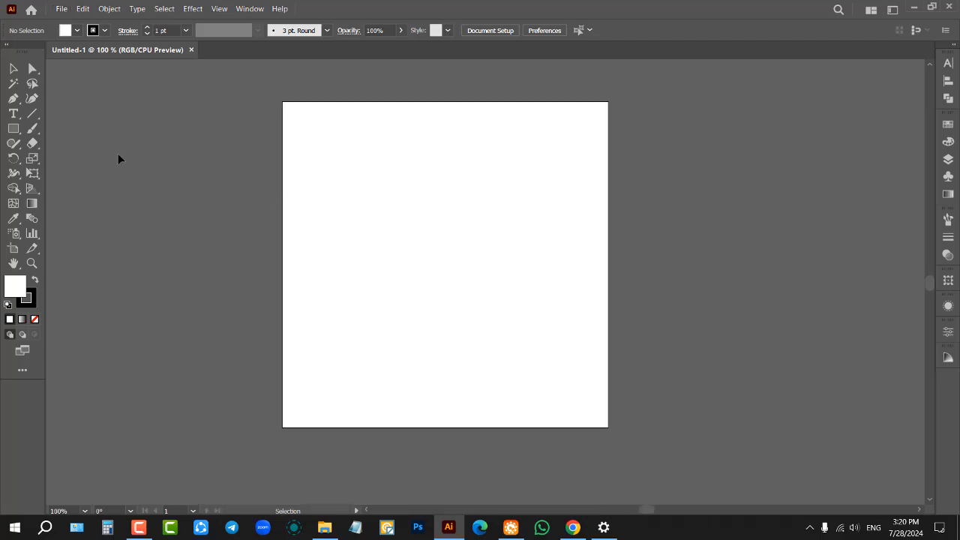
pyautogui.click(13, 128)
pyautogui.scroll(1, 314, 112)
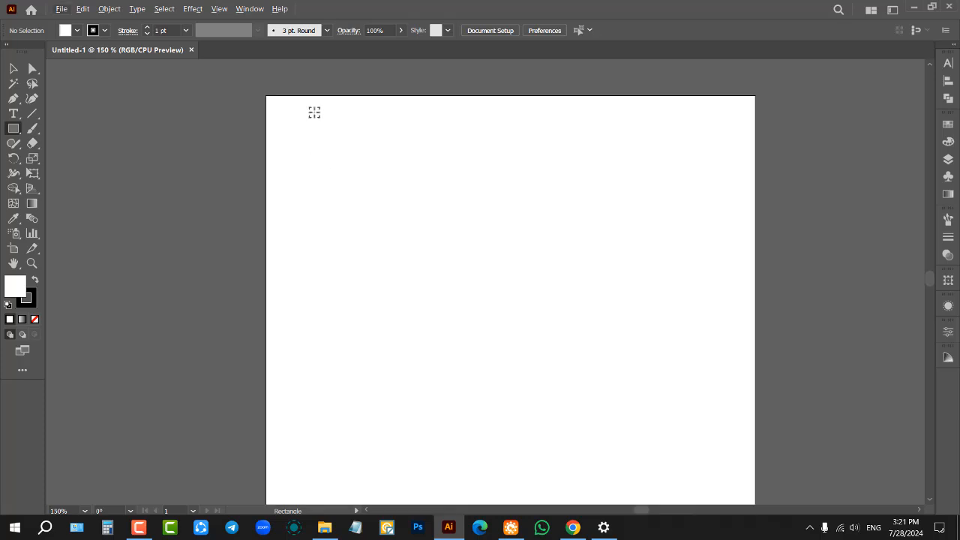
pyautogui.click(14, 69)
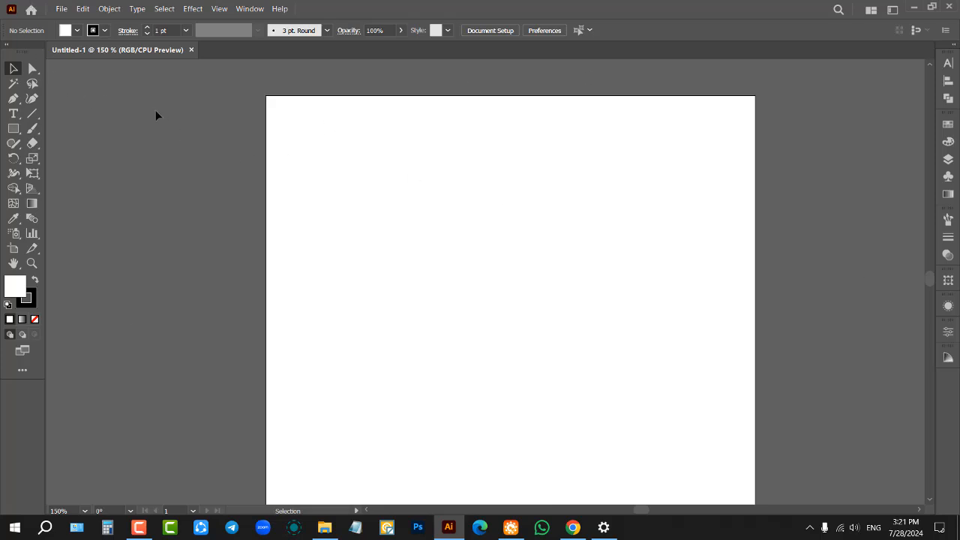
# Draw a small square in the artboard's upper-left corner with the Rectangle tool and deselect it.
pyautogui.click(11, 132)
pyautogui.moveTo(271, 105); pyautogui.dragTo(337, 170)
pyautogui.click(14, 68)
pyautogui.click(202, 116)
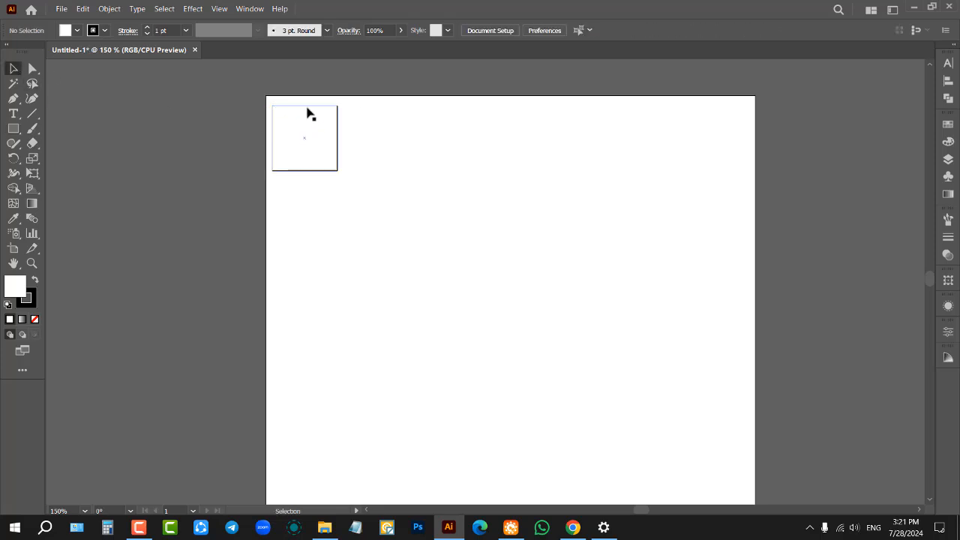
# Select the small square to examine its bounding box and handles, and clear the selection.
pyautogui.scroll(3, 309, 112)
pyautogui.scroll(1, 158, 150)
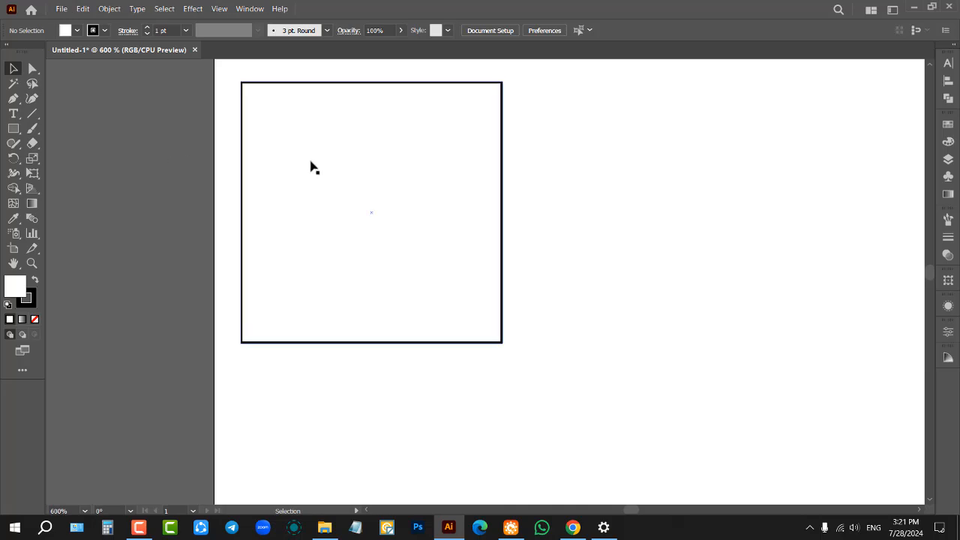
pyautogui.click(311, 168)
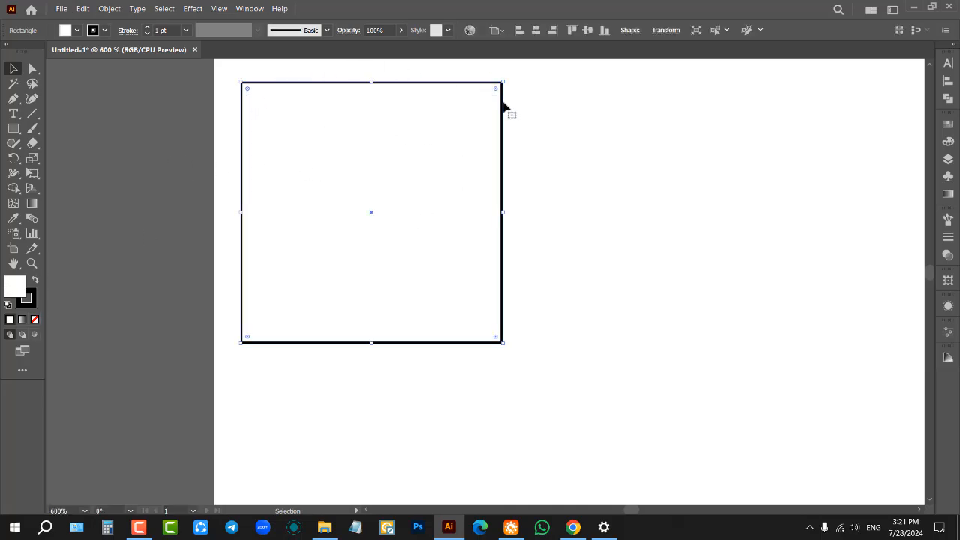
pyautogui.click(545, 112)
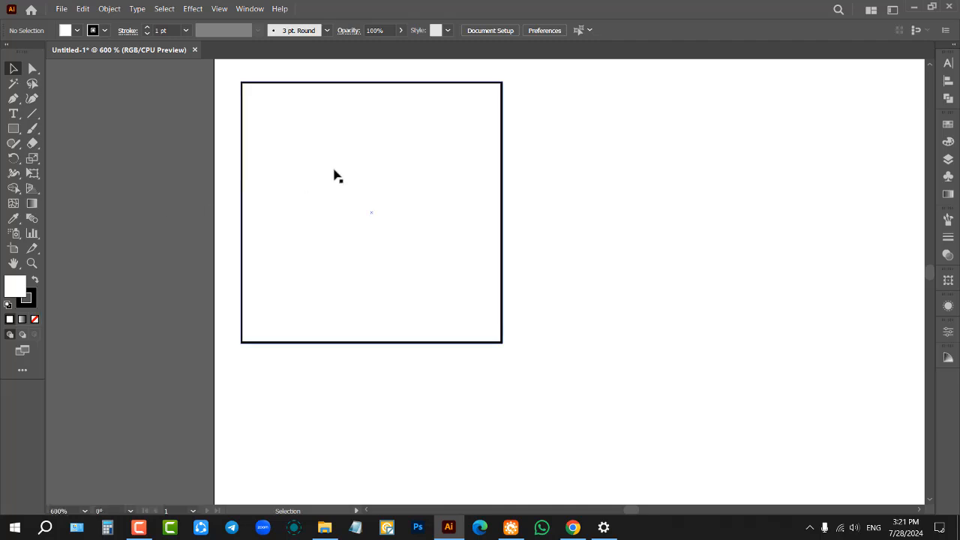
pyautogui.click(334, 179)
pyautogui.scroll(-2, 159, 228)
pyautogui.click(171, 198)
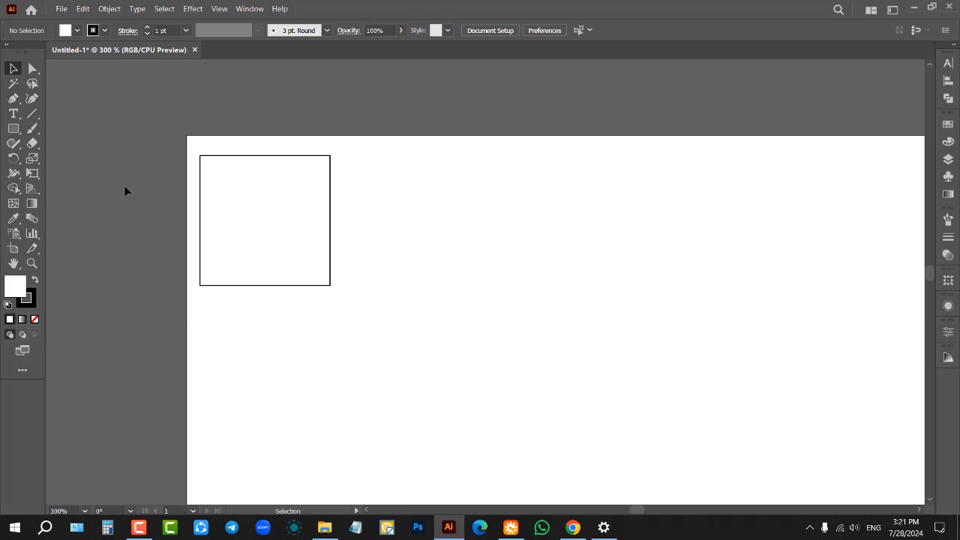
# Move the small square off the artboard onto the pasteboard to its left, and delete it.
pyautogui.scroll(-1, 132, 178)
pyautogui.scroll(-1, 612, 208)
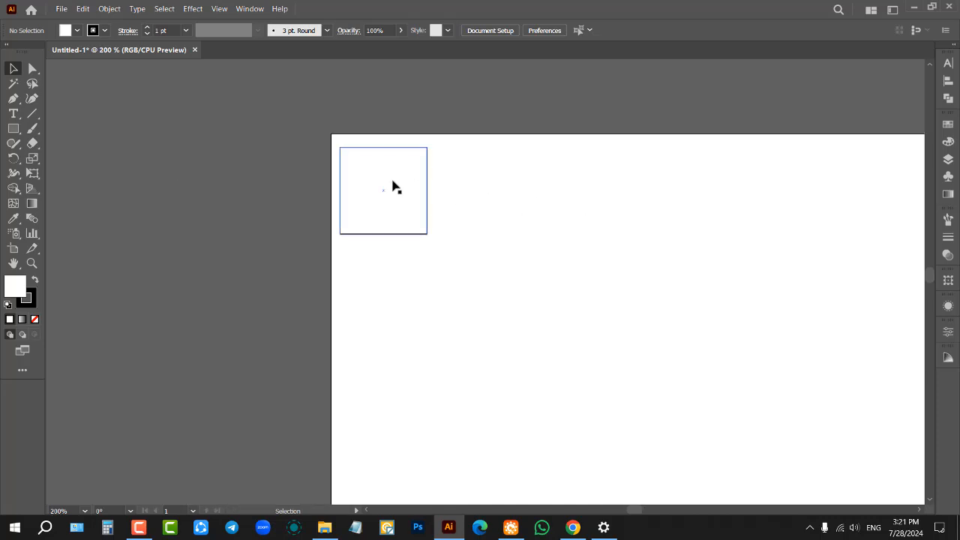
pyautogui.moveTo(392, 186); pyautogui.dragTo(230, 224)
pyautogui.scroll(2, 148, 196)
pyautogui.click(147, 196)
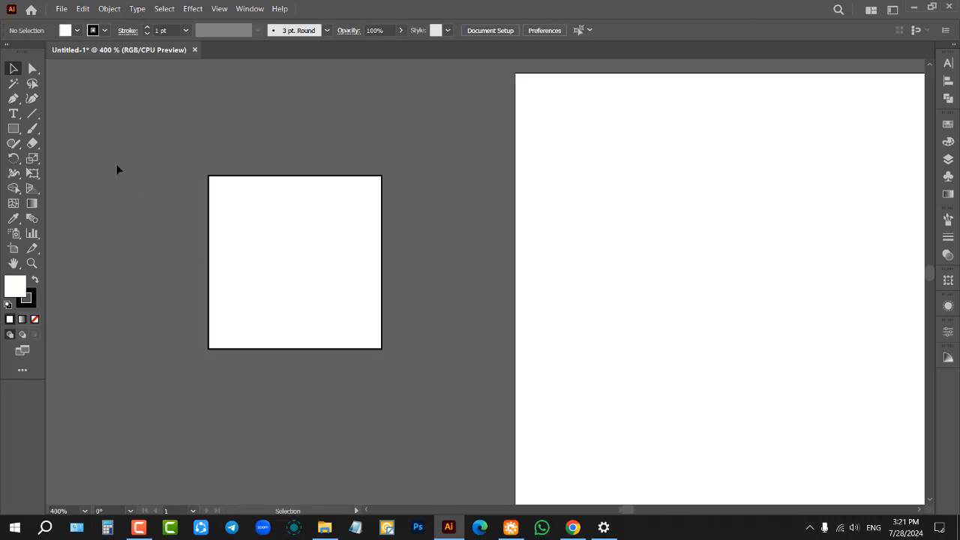
pyautogui.click(306, 240)
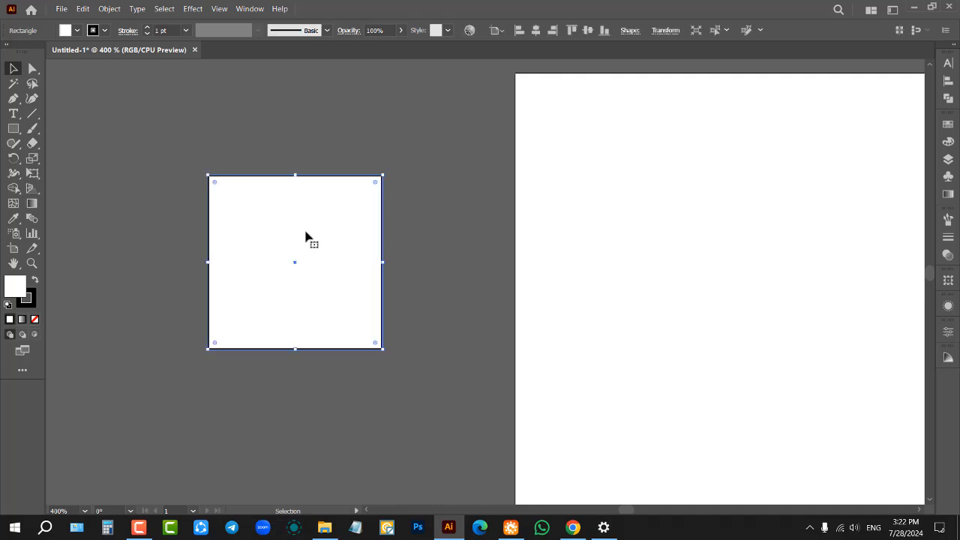
pyautogui.press('Delete')
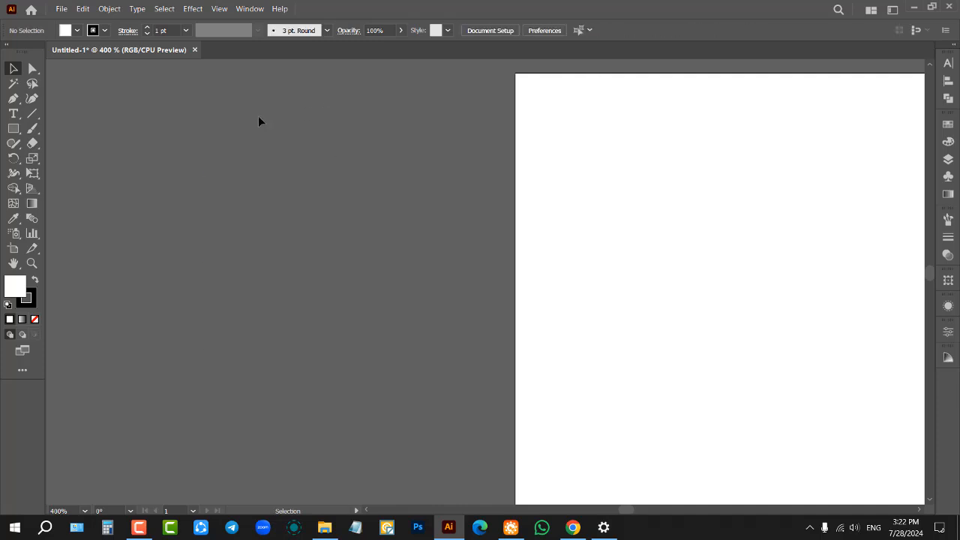
# Draw a new square on the empty pasteboard left of the artboard and deselect it.
pyautogui.click(14, 128)
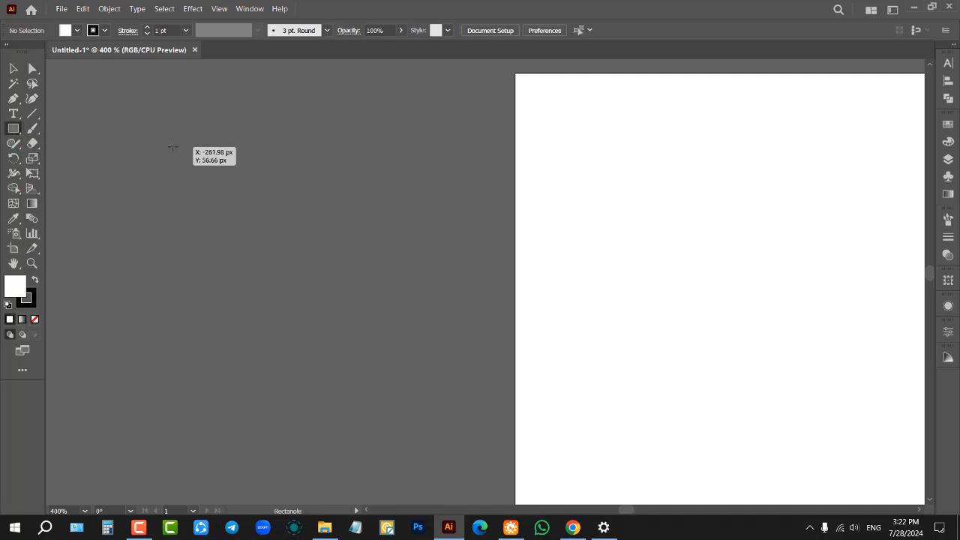
pyautogui.moveTo(174, 147); pyautogui.dragTo(333, 305)
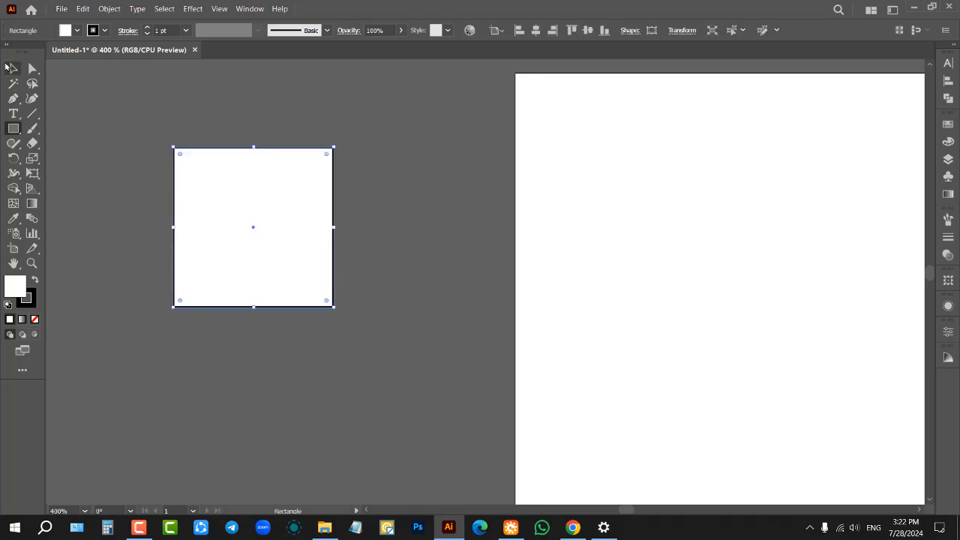
pyautogui.click(13, 68)
pyautogui.click(63, 108)
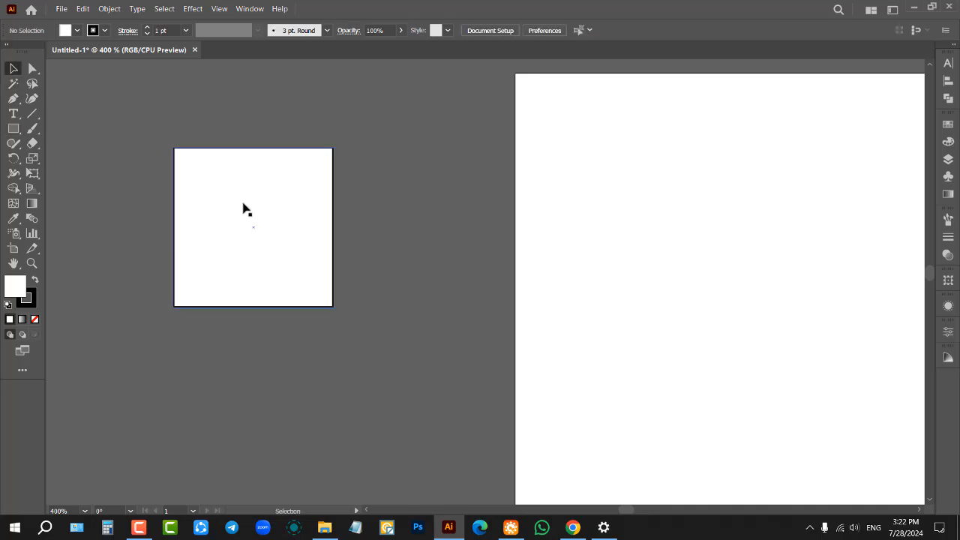
# Stretch the pasteboard square taller and wider, shrink it from its upper-right corner, and rotate it clockwise.
pyautogui.click(243, 208)
pyautogui.scroll(2, 163, 175)
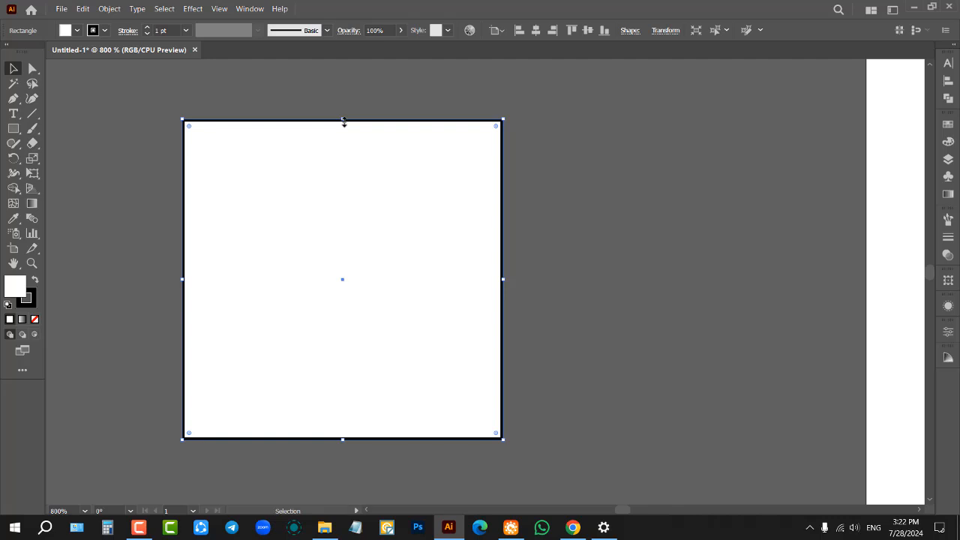
pyautogui.moveTo(343, 120); pyautogui.dragTo(342, 82)
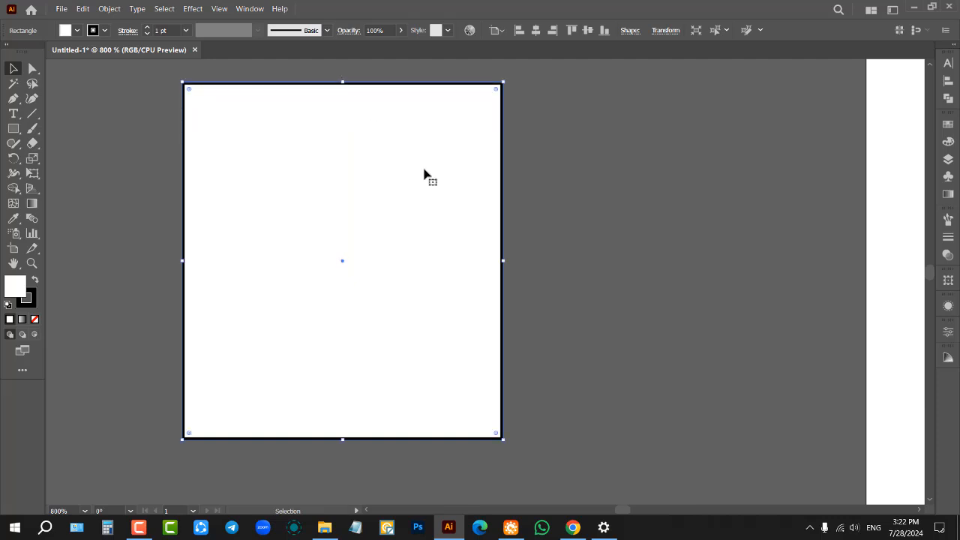
pyautogui.moveTo(503, 264); pyautogui.dragTo(708, 266)
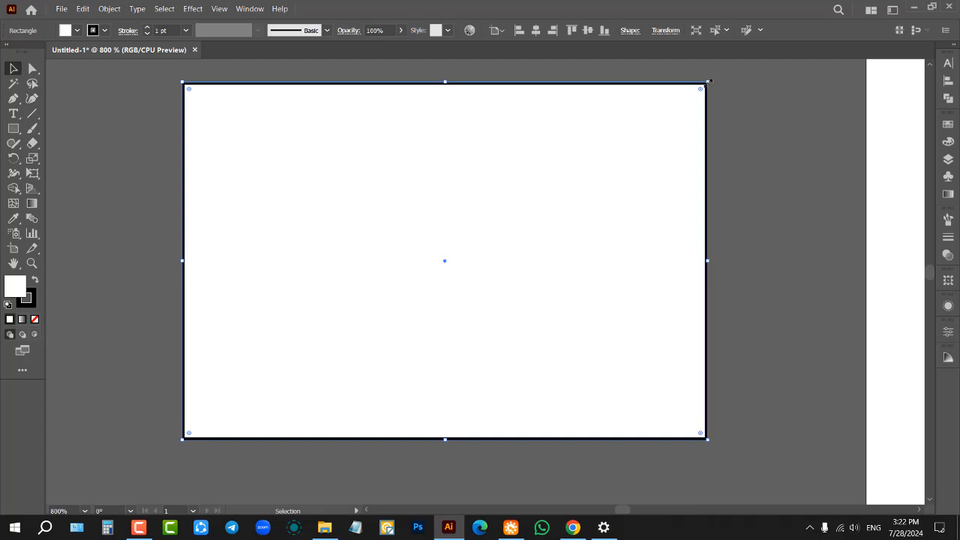
pyautogui.moveTo(708, 81); pyautogui.dragTo(536, 189)
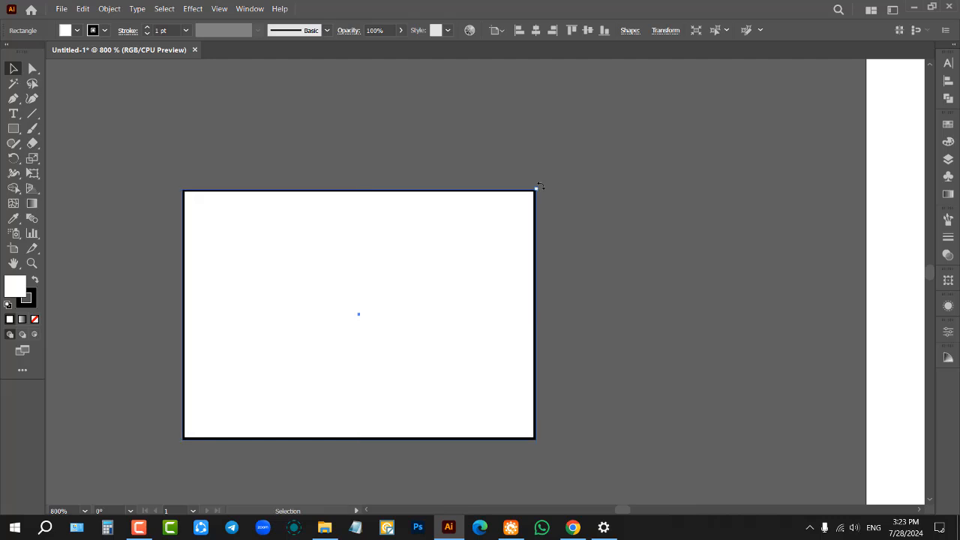
pyautogui.moveTo(540, 185); pyautogui.dragTo(589, 244)
# Move the rotated rectangle toward the artboard's left edge and delete it.
pyautogui.scroll(-2, 356, 180)
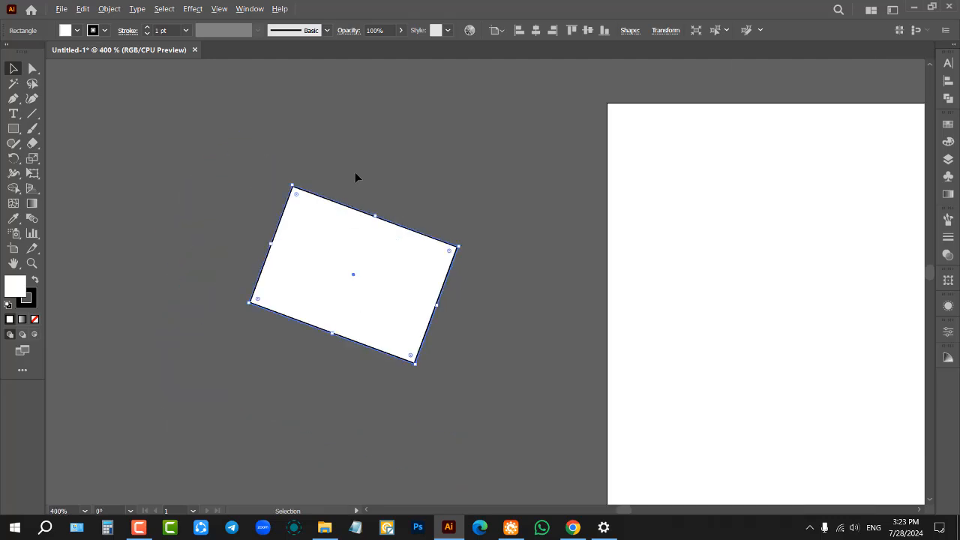
pyautogui.click(355, 176)
pyautogui.scroll(-3, 239, 228)
pyautogui.moveTo(267, 248); pyautogui.dragTo(325, 276)
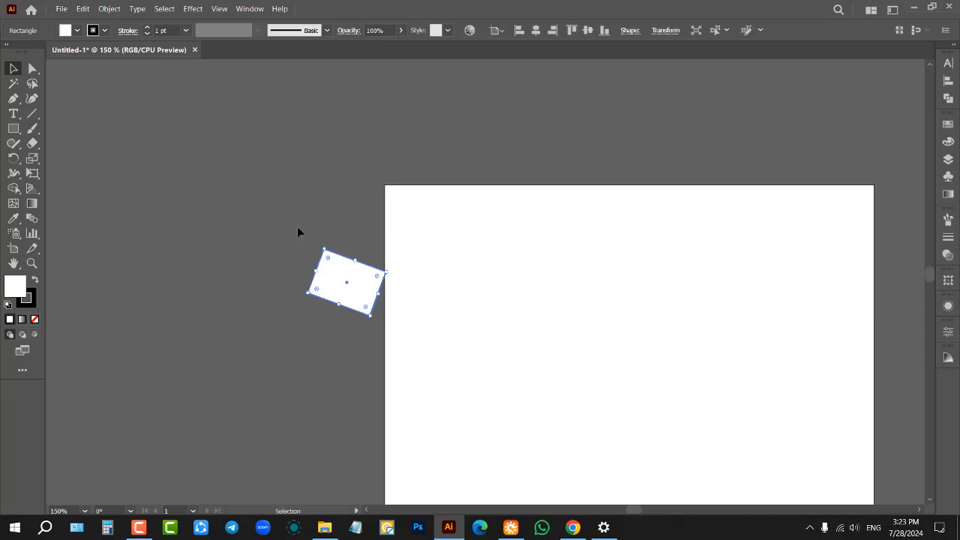
pyautogui.press('Delete')
# Draw a square near the top of the artboard with the Rectangle tool and deselect it.
pyautogui.scroll(3, 705, 259)
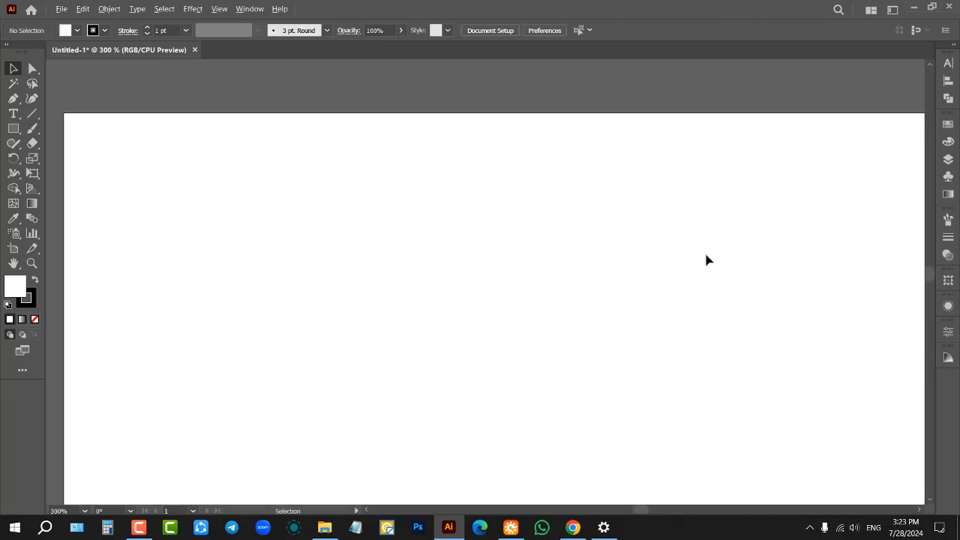
pyautogui.click(12, 129)
pyautogui.moveTo(271, 153); pyautogui.dragTo(385, 266)
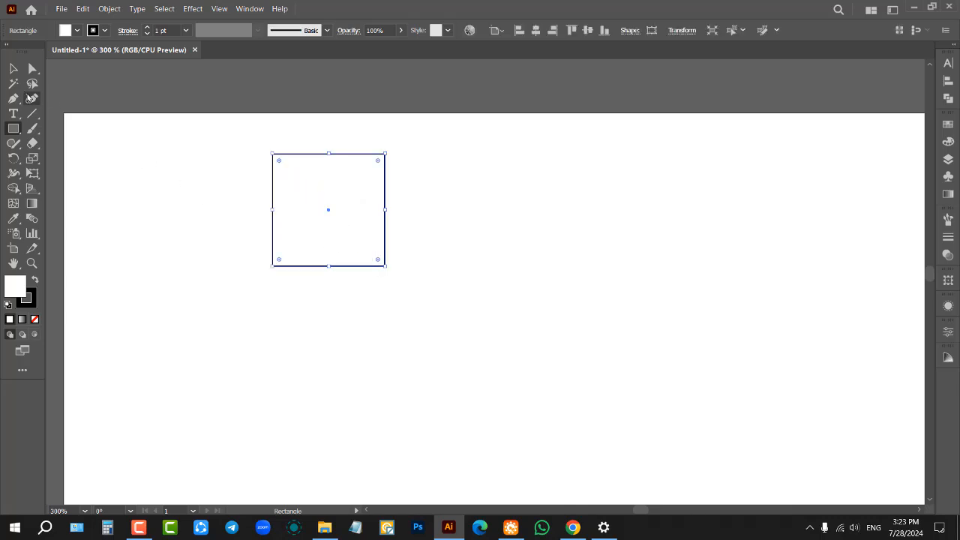
pyautogui.click(13, 68)
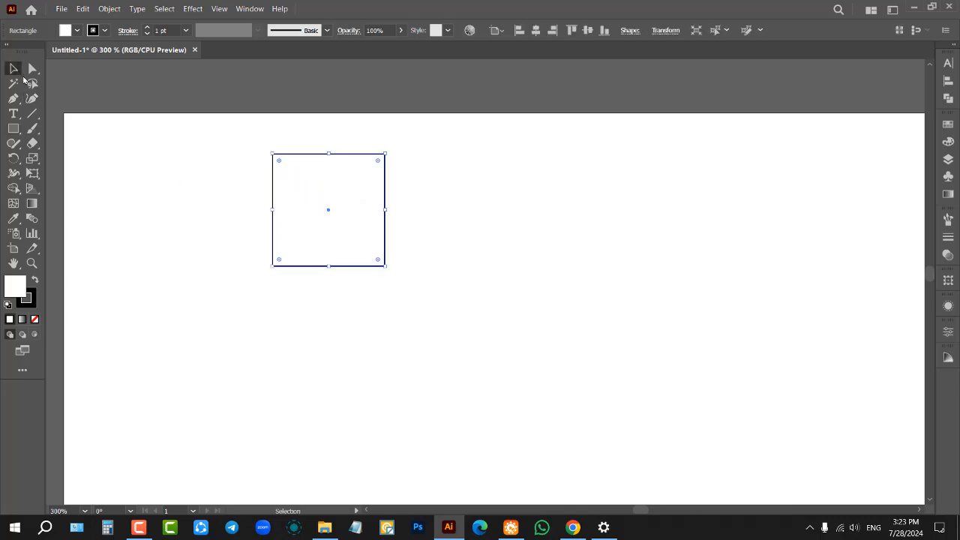
pyautogui.click(247, 194)
# Stretch the square to the right, extend its top edge upward, and rotate the resulting rectangle clockwise.
pyautogui.click(366, 216)
pyautogui.moveTo(383, 209); pyautogui.dragTo(546, 222)
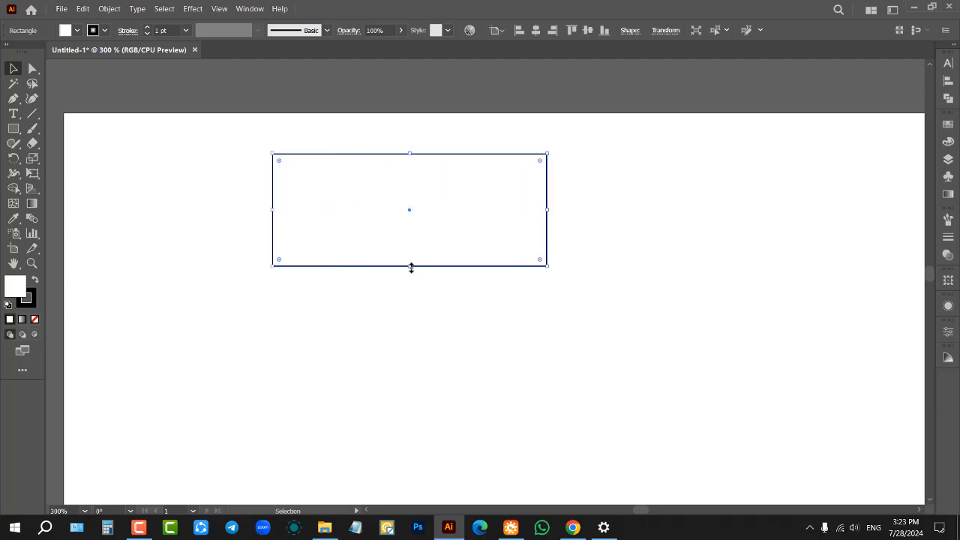
pyautogui.moveTo(409, 153); pyautogui.dragTo(410, 125)
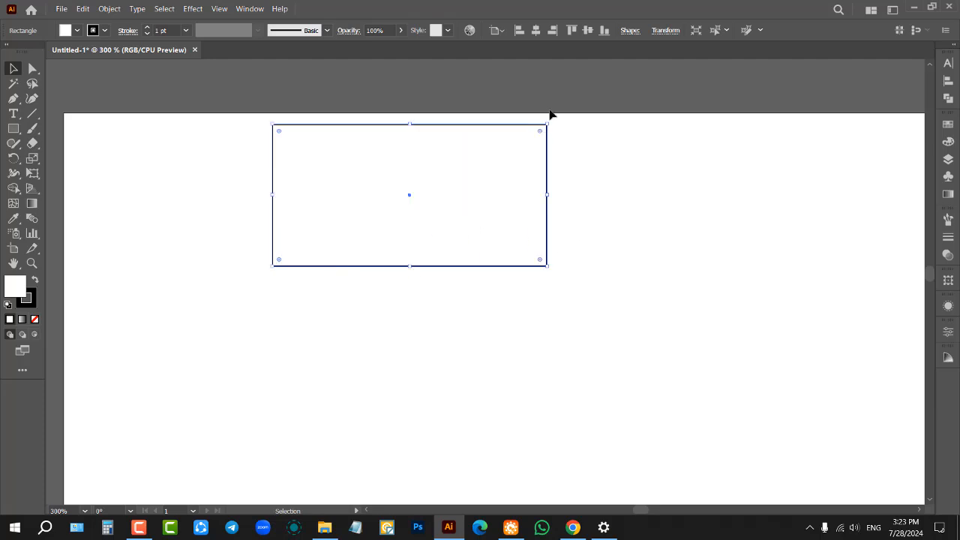
pyautogui.moveTo(555, 122); pyautogui.dragTo(566, 200)
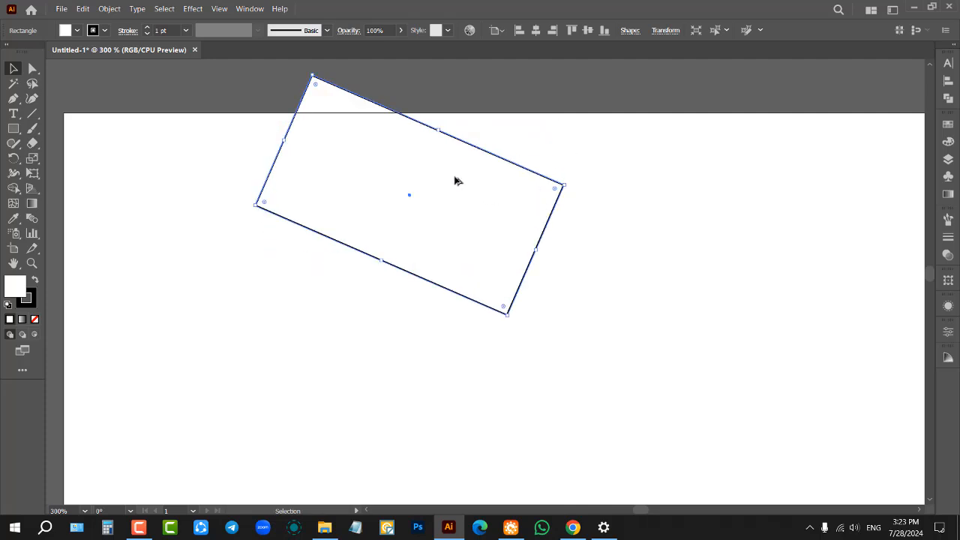
# Move the rotated rectangle lower on the artboard and delete it.
pyautogui.scroll(-3, 454, 180)
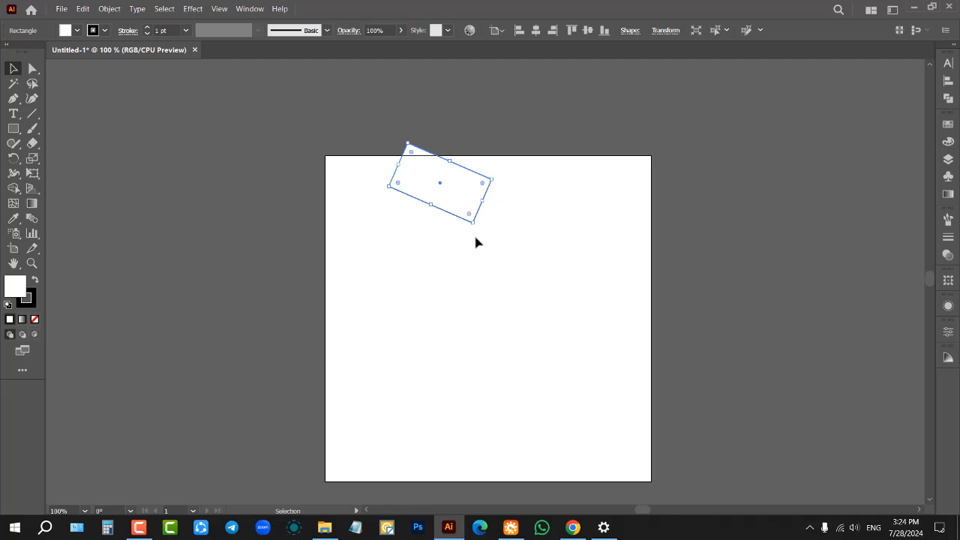
pyautogui.moveTo(467, 186); pyautogui.dragTo(501, 278)
pyautogui.click(551, 244)
# Draw a larger square in the middle of the artboard, round all four corners moderately, and deselect it.
pyautogui.press('m')
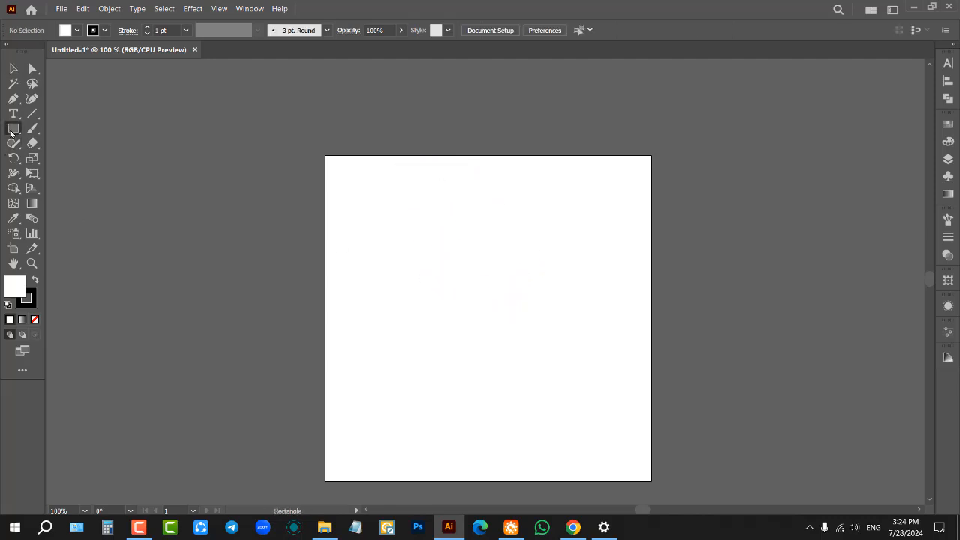
pyautogui.moveTo(394, 220); pyautogui.dragTo(537, 361)
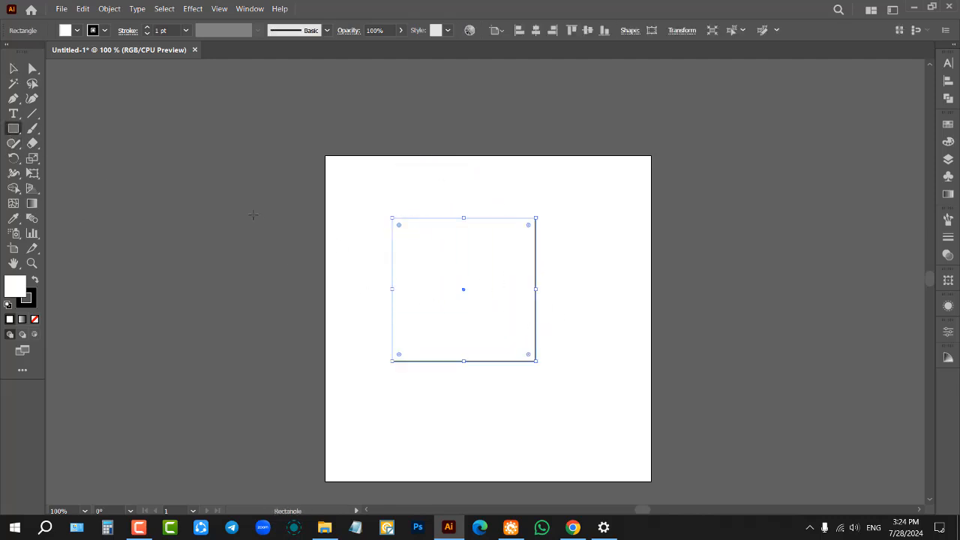
pyautogui.scroll(1, 505, 264)
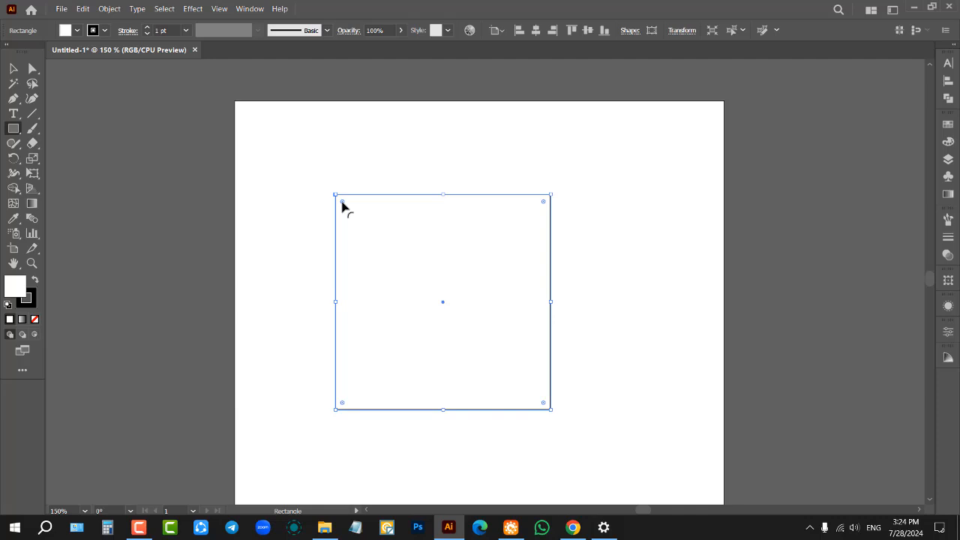
pyautogui.moveTo(342, 202); pyautogui.dragTo(388, 263)
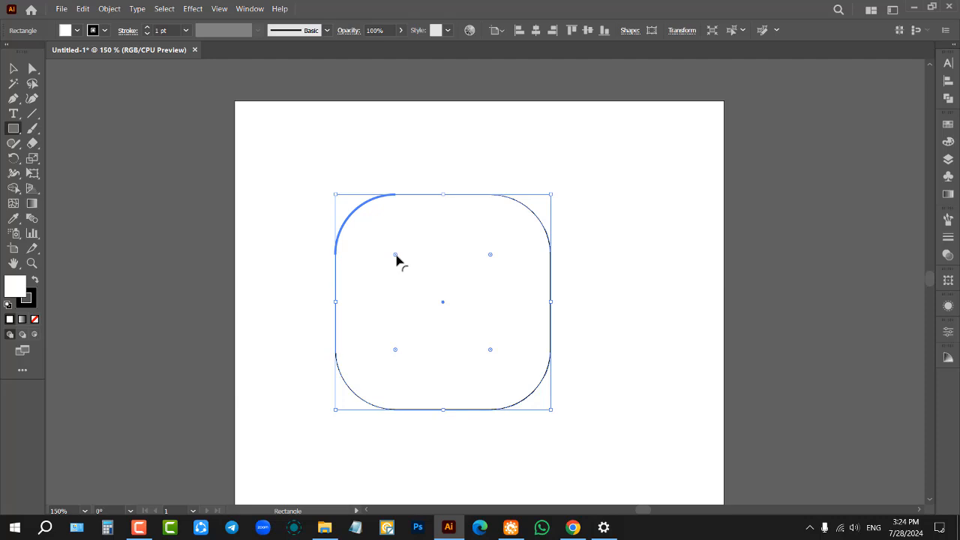
pyautogui.moveTo(396, 258); pyautogui.dragTo(371, 230)
pyautogui.click(14, 69)
pyautogui.click(258, 253)
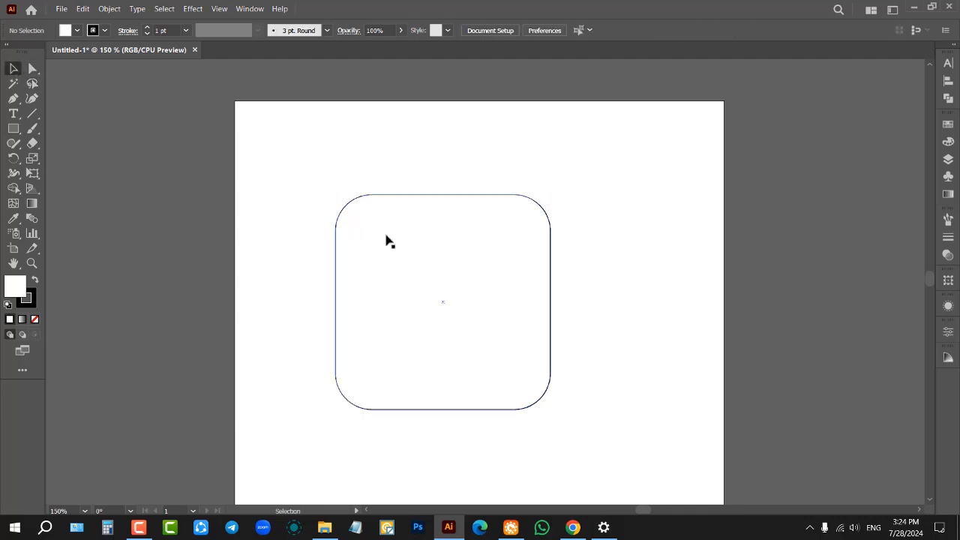
# Select the rounded square and delete it from the artboard.
pyautogui.scroll(-2, 483, 225)
pyautogui.moveTo(351, 214); pyautogui.dragTo(435, 266)
pyautogui.press('Delete')
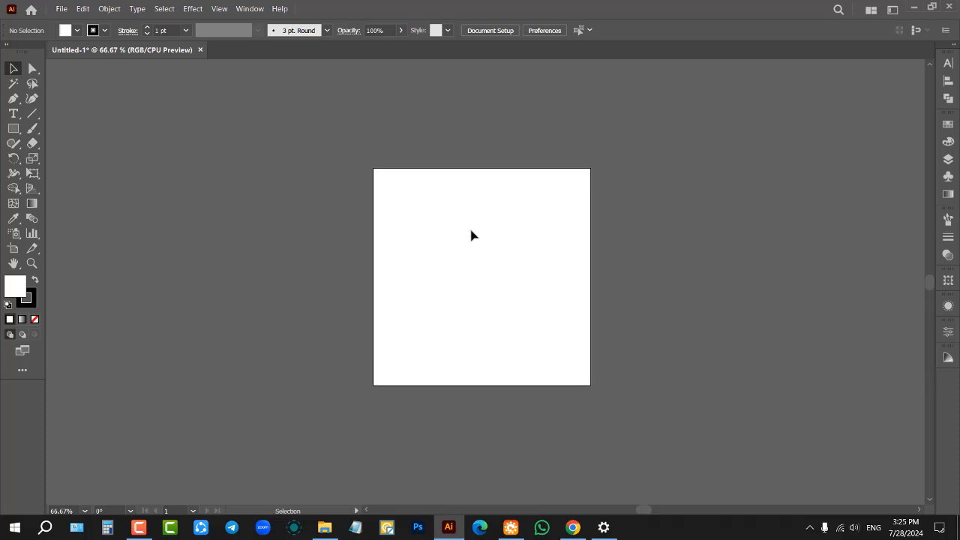
# Draw a small square, about a tenth of the artboard's width, near the artboard's upper-left corner and deselect it.
pyautogui.scroll(1, 471, 236)
pyautogui.scroll(-1, 586, 246)
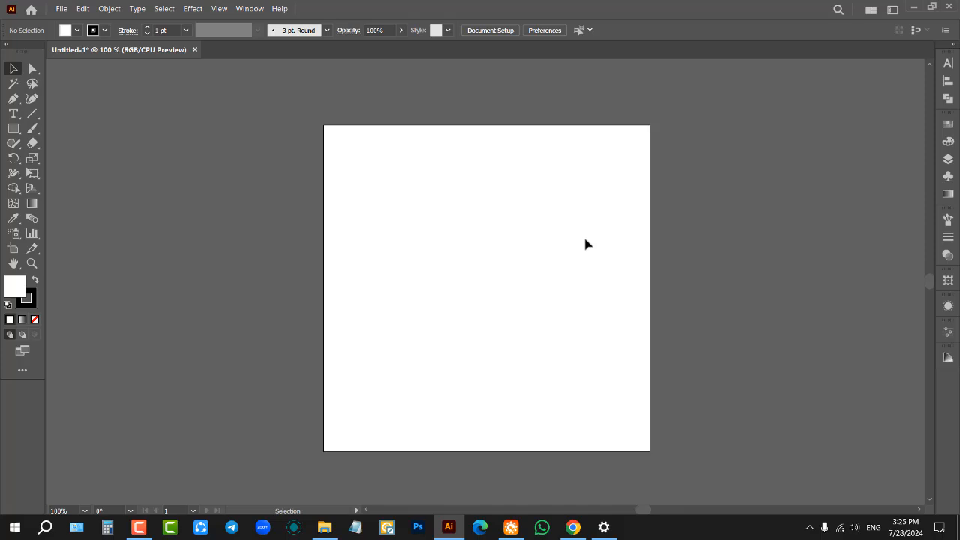
pyautogui.scroll(-1, 535, 202)
pyautogui.keyDown('alt'); pyautogui.scroll(1, 544, 199); pyautogui.keyUp('alt')
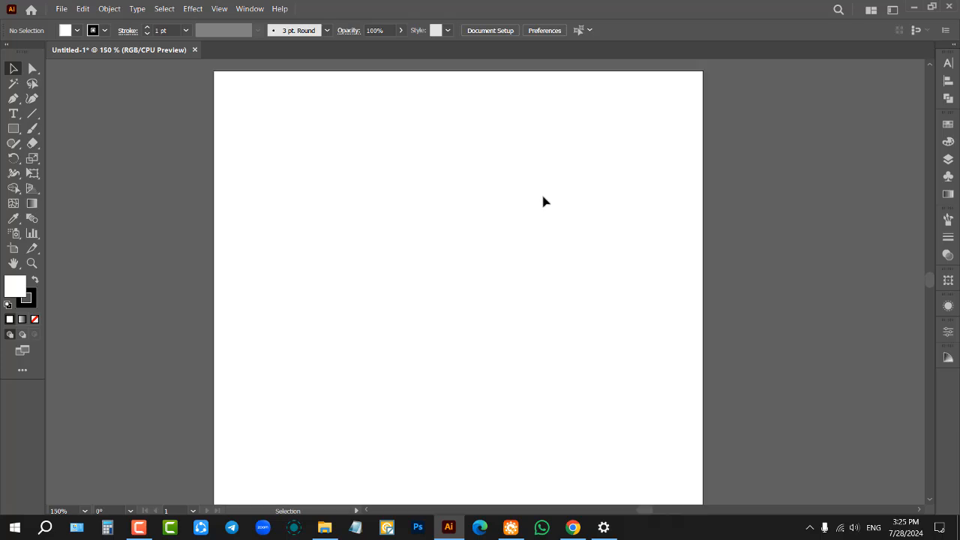
pyautogui.scroll(-1, 540, 196)
pyautogui.hotkey('ctrl', '1')
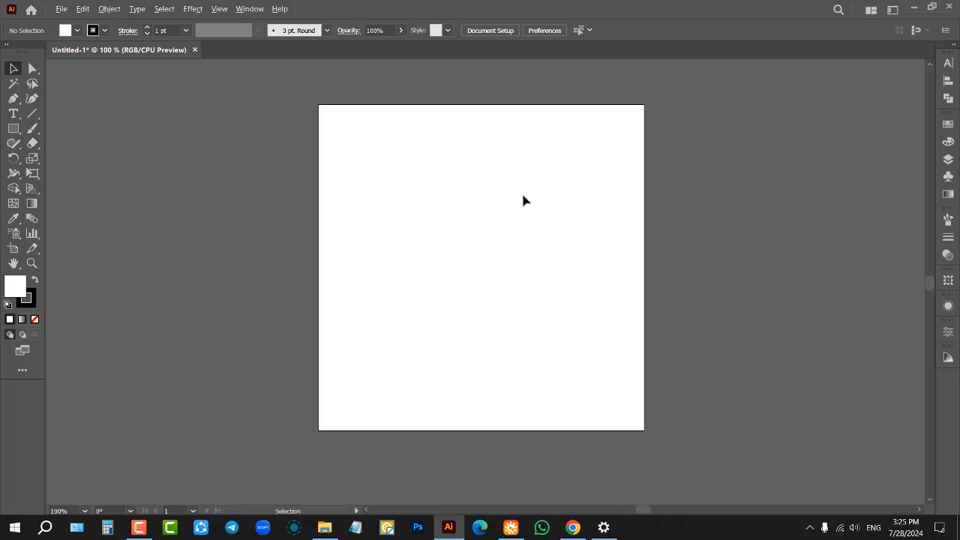
pyautogui.click(13, 128)
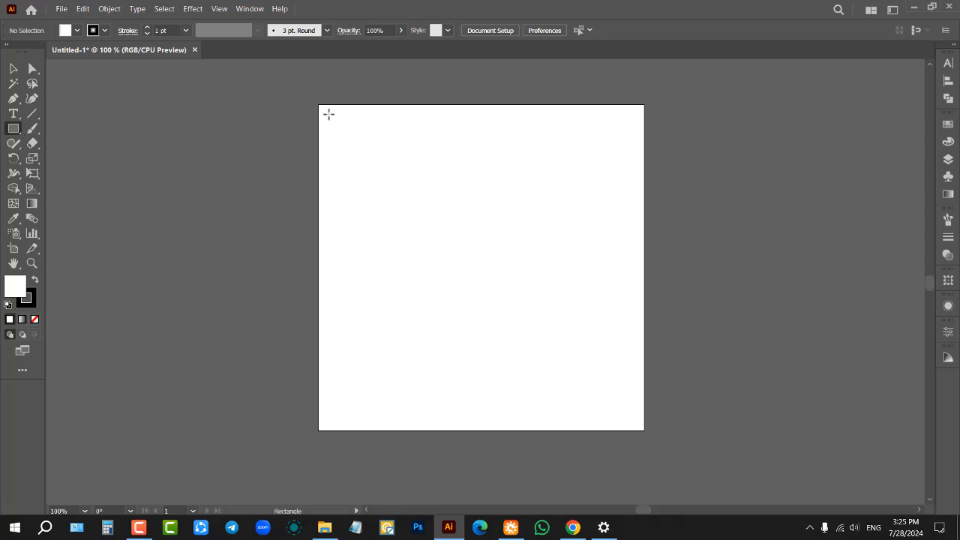
pyautogui.moveTo(329, 115); pyautogui.dragTo(361, 132)
pyautogui.click(13, 68)
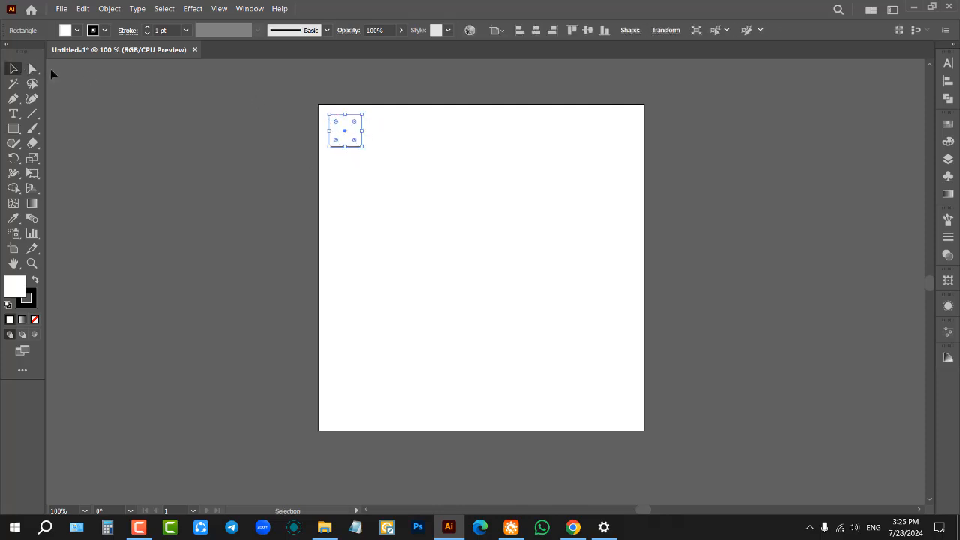
pyautogui.click(338, 152)
# Duplicate the small square directly to its right and delete the copy.
pyautogui.scroll(2, 362, 131)
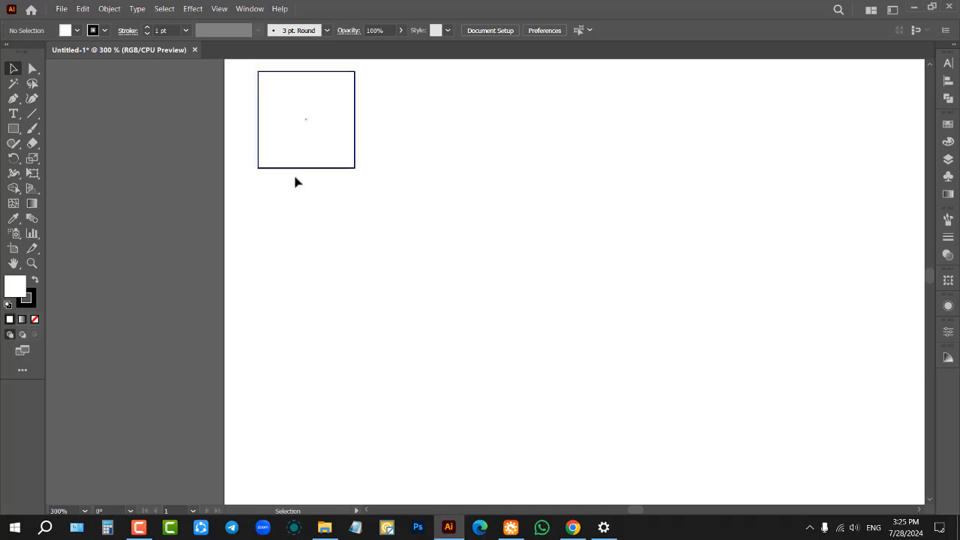
pyautogui.scroll(-1, 293, 172)
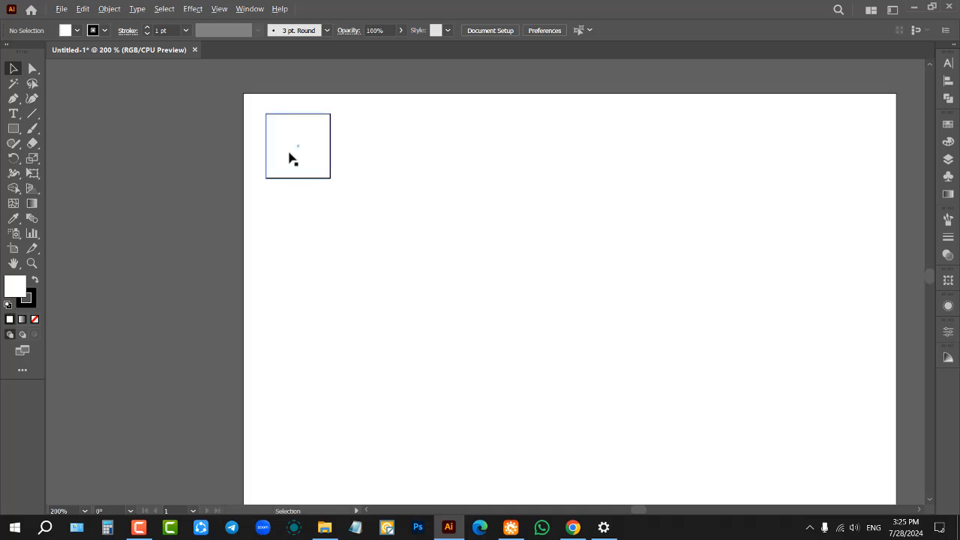
pyautogui.moveTo(292, 158); pyautogui.dragTo(383, 157)
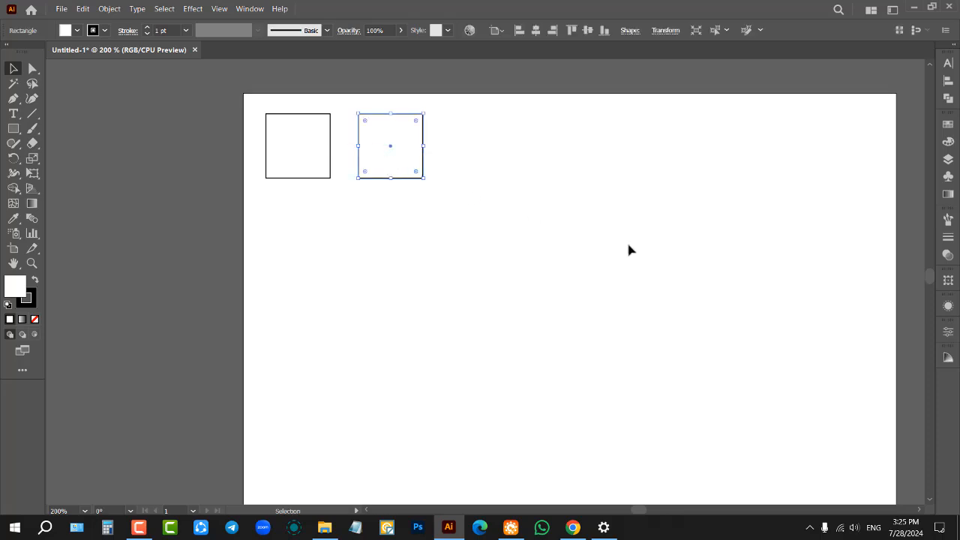
pyautogui.scroll(-1, 430, 208)
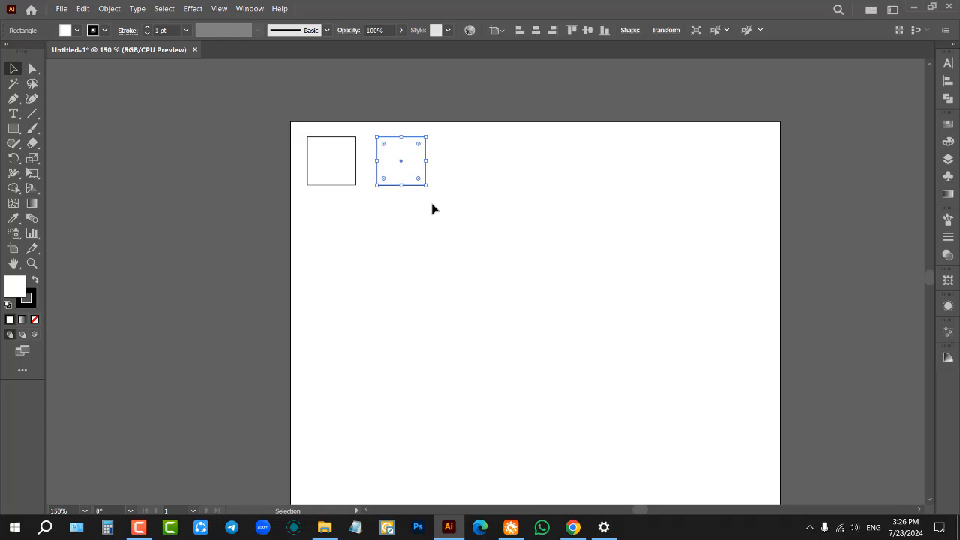
pyautogui.scroll(-1, 433, 210)
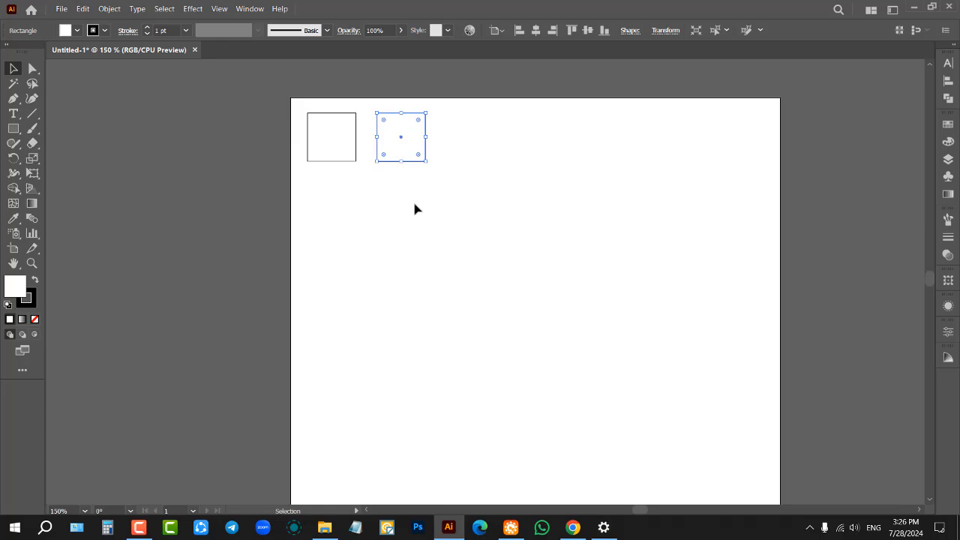
pyautogui.press('Delete')
# Shrink the square proportionally from its lower-right corner to about 60% of its size and deselect it.
pyautogui.scroll(-1, 368, 172)
pyautogui.scroll(-2, 372, 156)
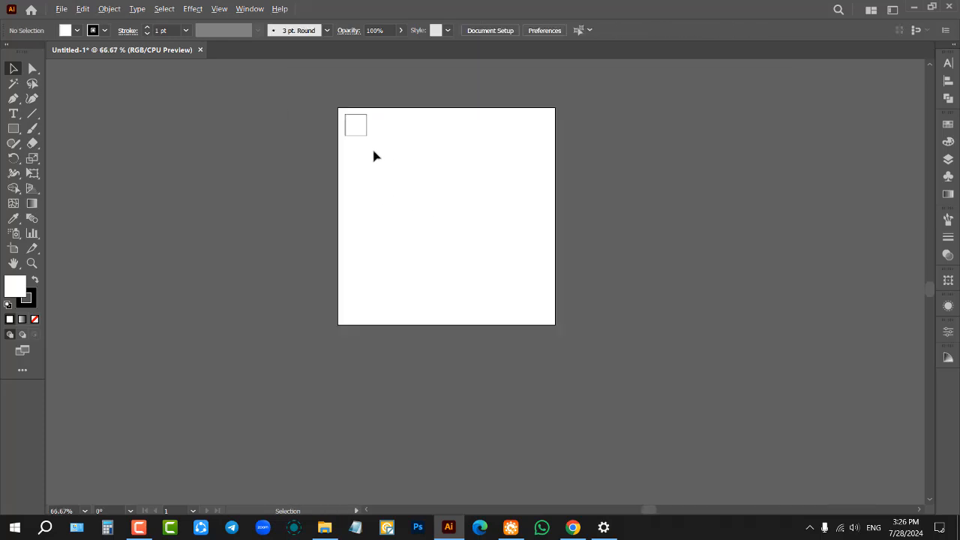
pyautogui.click(358, 128)
pyautogui.scroll(6, 349, 102)
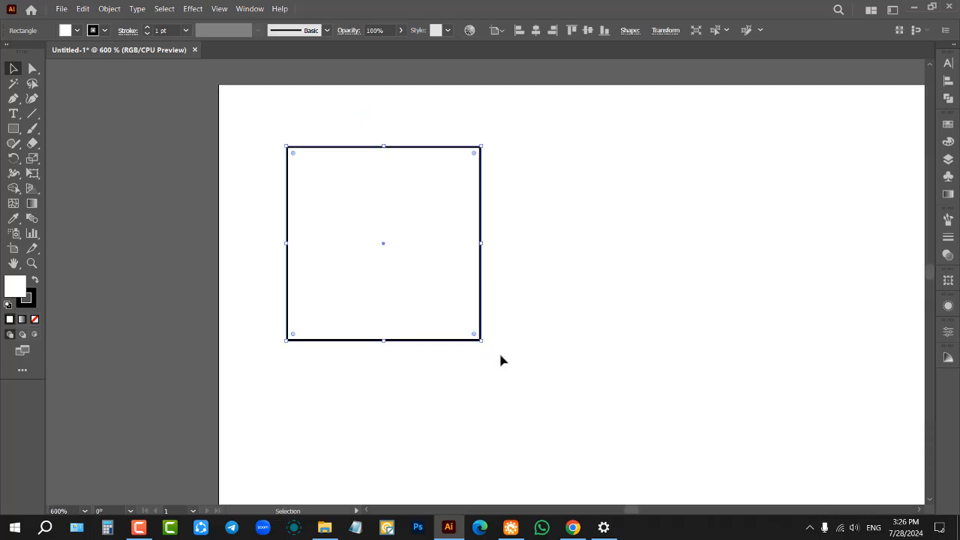
pyautogui.moveTo(480, 339); pyautogui.dragTo(402, 262)
pyautogui.click(387, 307)
pyautogui.scroll(-1, 397, 262)
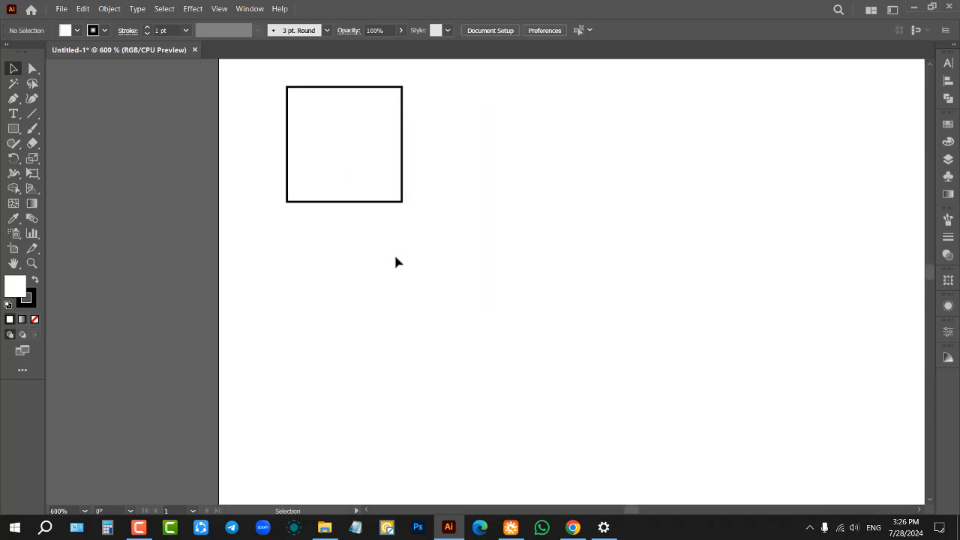
# Move the reduced square slightly closer to the artboard's upper-left corner and deselect it.
pyautogui.scroll(1, 382, 233)
pyautogui.click(349, 162)
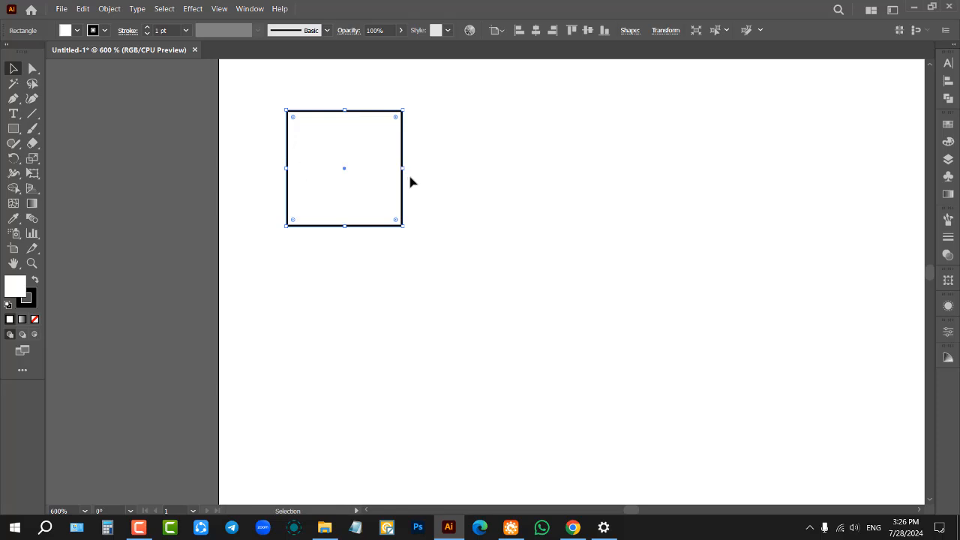
pyautogui.keyDown('alt'); pyautogui.scroll(-1, 368, 175); pyautogui.keyUp('alt')
pyautogui.moveTo(367, 175); pyautogui.dragTo(463, 199)
pyautogui.click(437, 179)
pyautogui.click(463, 200)
pyautogui.keyDown('alt'); pyautogui.scroll(-4, 345, 143); pyautogui.keyUp('alt')
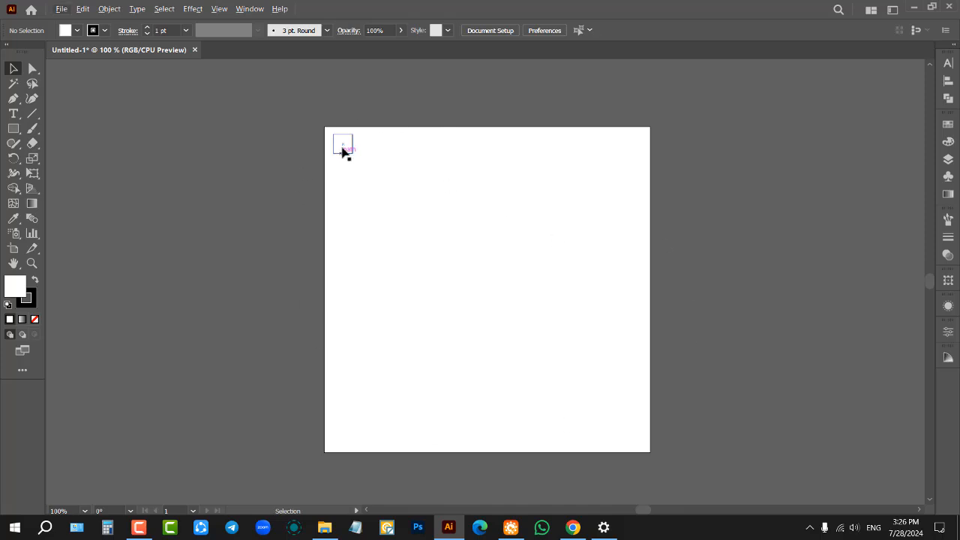
# Duplicate the square just below itself and repeat the copy to form a column of 12 squares, removing any surplus copy.
pyautogui.keyDown('alt'); pyautogui.moveTo(344, 150); pyautogui.dragTo(346, 174); pyautogui.keyUp('alt')
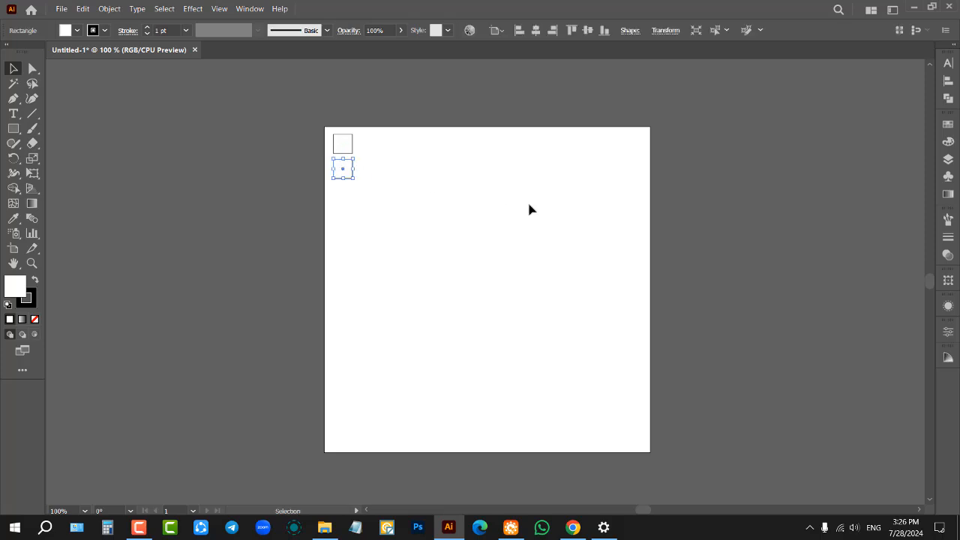
pyautogui.press('ctrl')
pyautogui.hotkey('ctrl', 'd')
pyautogui.hotkey('ctrl', 'd')
pyautogui.hotkey('ctrl', 'd')
pyautogui.hotkey('ctrl', 'd')
pyautogui.hotkey('ctrl', 'd')
pyautogui.hotkey('ctrl', 'd')
pyautogui.hotkey('ctrl', 'd')
pyautogui.hotkey('ctrl', 'd')
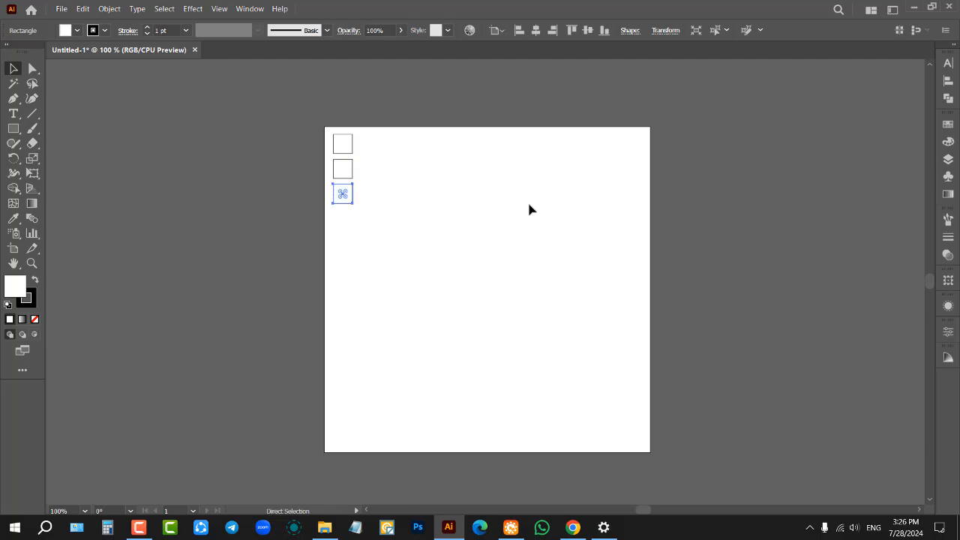
pyautogui.hotkey('ctrl', 'd')
pyautogui.hotkey('ctrl', 'd')
pyautogui.hotkey('ctrl', 'd')
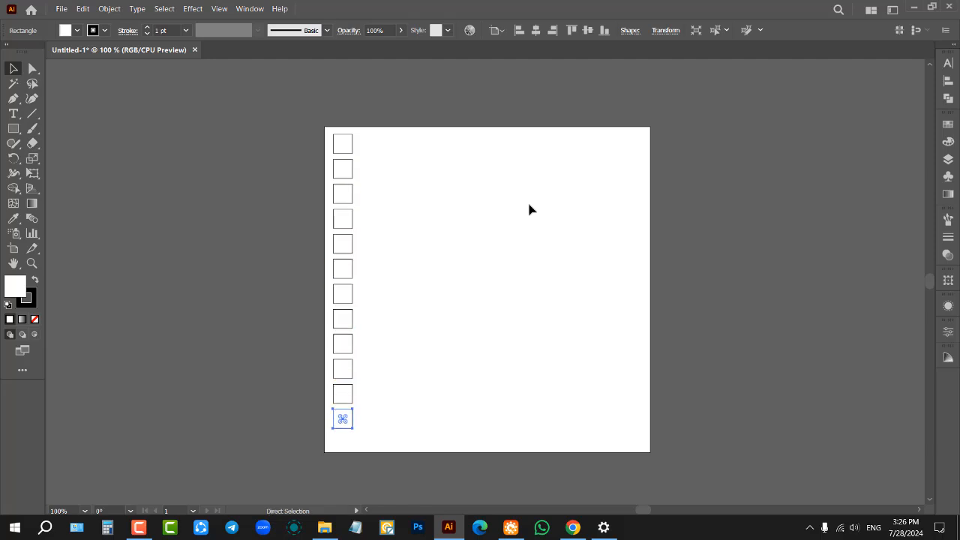
pyautogui.press('Delete')
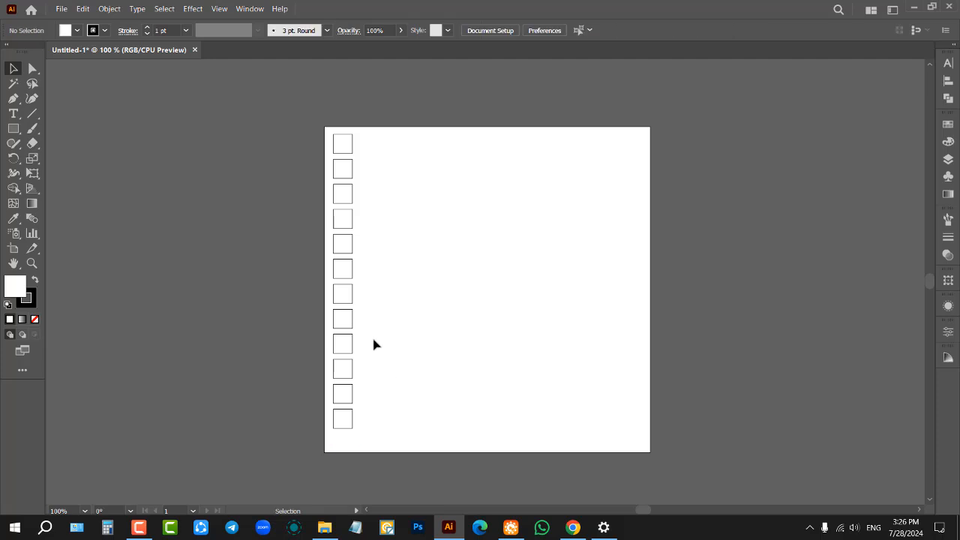
# Select the whole column of 12 squares and duplicate it to the right with a narrow gap.
pyautogui.moveTo(296, 131); pyautogui.dragTo(417, 438)
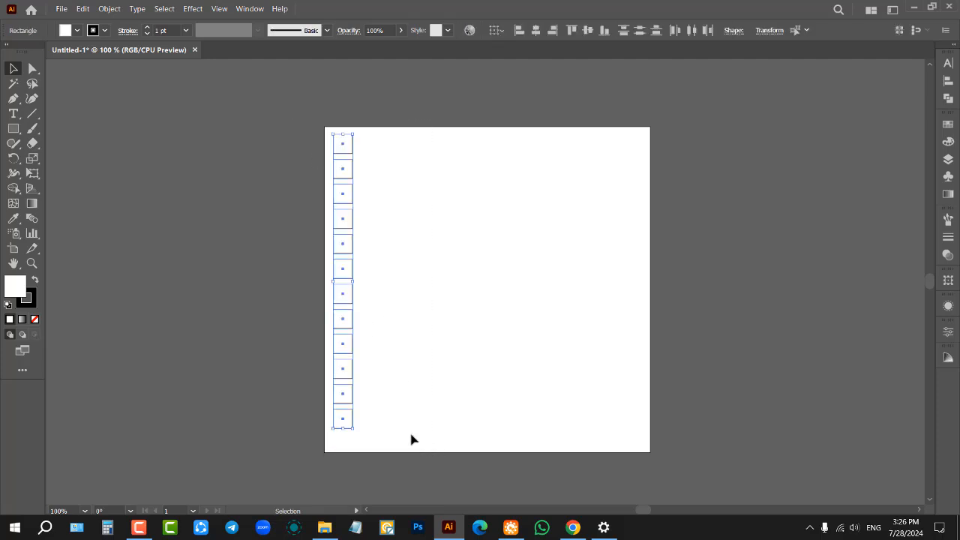
pyautogui.moveTo(276, 116); pyautogui.dragTo(428, 447)
pyautogui.click(108, 135)
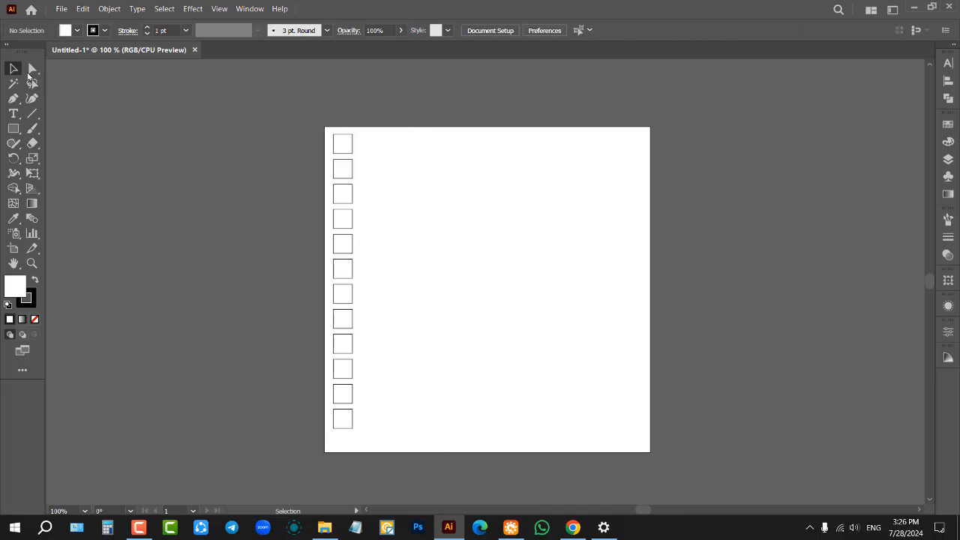
pyautogui.moveTo(264, 96); pyautogui.dragTo(433, 452)
pyautogui.click(242, 118)
pyautogui.moveTo(276, 103); pyautogui.dragTo(404, 454)
pyautogui.moveTo(404, 455); pyautogui.dragTo(406, 455)
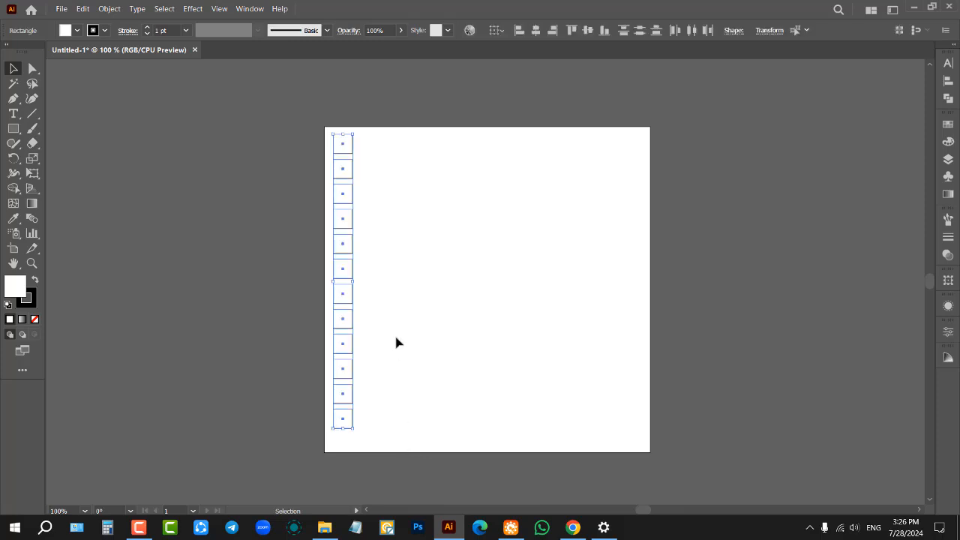
pyautogui.moveTo(344, 339); pyautogui.dragTo(368, 341)
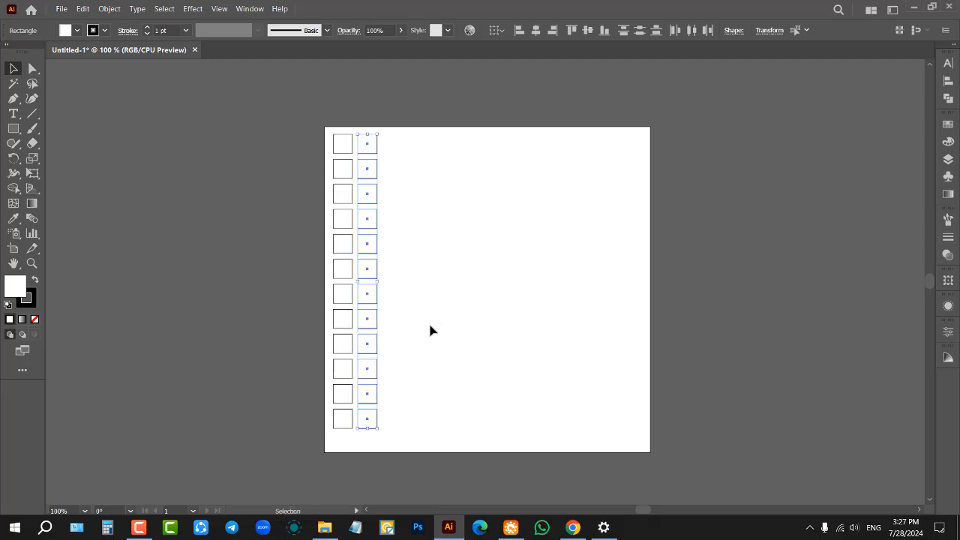
# Repeat the column duplication across the artboard until there are 13 columns, and clear the selection.
pyautogui.hotkey('ctrl', 'd')
pyautogui.hotkey('ctrl', 'd')
pyautogui.hotkey('ctrl', 'd')
pyautogui.hotkey('ctrl', 'd')
pyautogui.hotkey('ctrl', 'd')
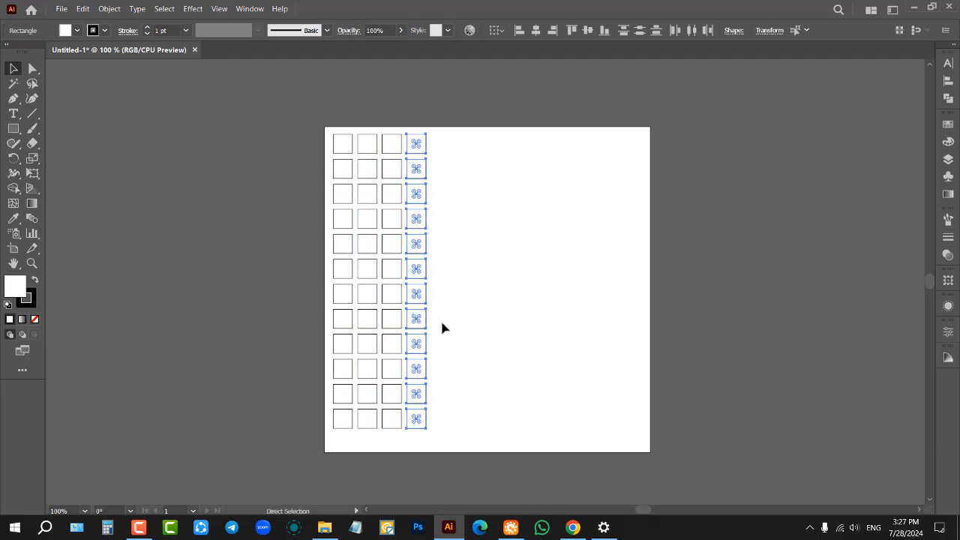
pyautogui.hotkey('ctrl', 'd')
pyautogui.hotkey('ctrl', 'd')
pyautogui.hotkey('ctrl', 'd')
pyautogui.hotkey('ctrl', 'd')
pyautogui.hotkey('ctrl', 'd')
pyautogui.hotkey('ctrl', 'd')
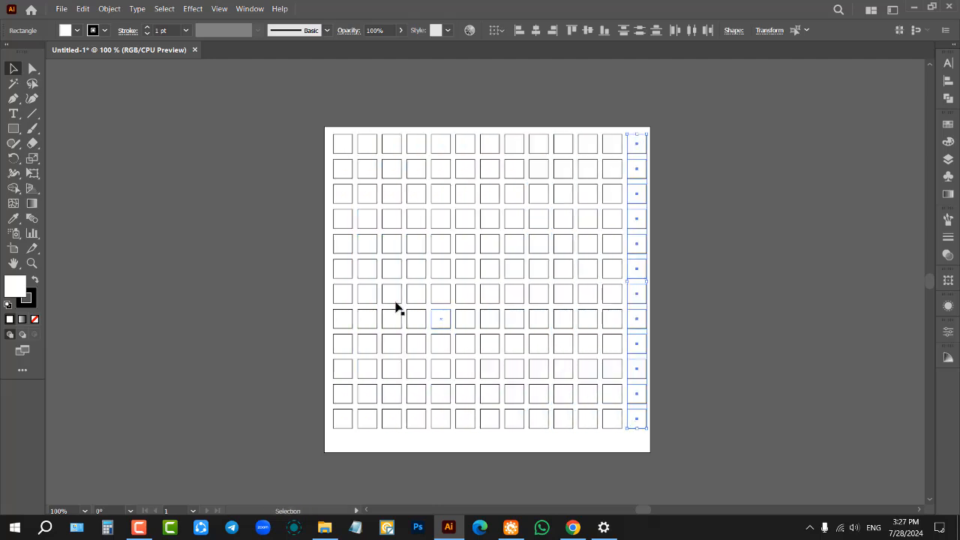
pyautogui.click(272, 195)
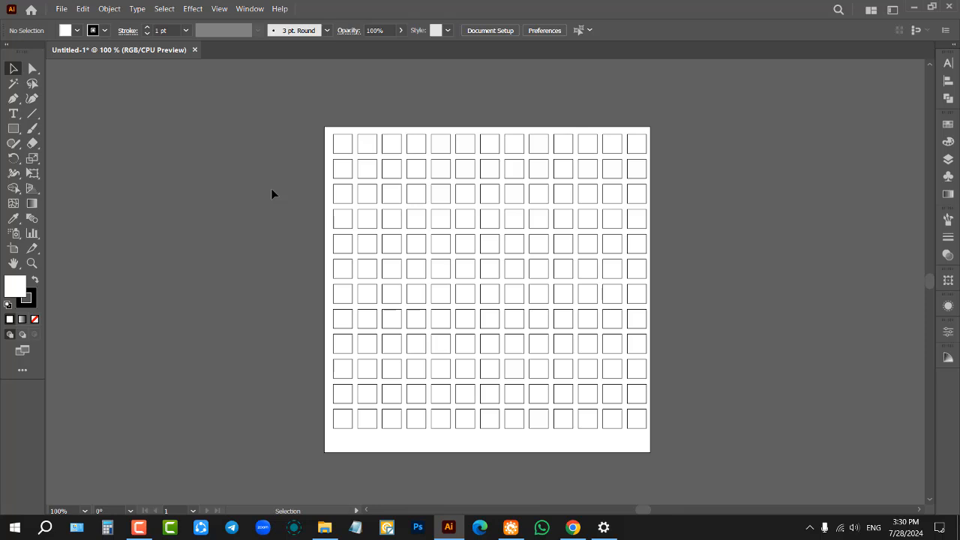
# Select the entire bottom row of squares in the grid and clear the selection.
pyautogui.scroll(-1, 287, 213)
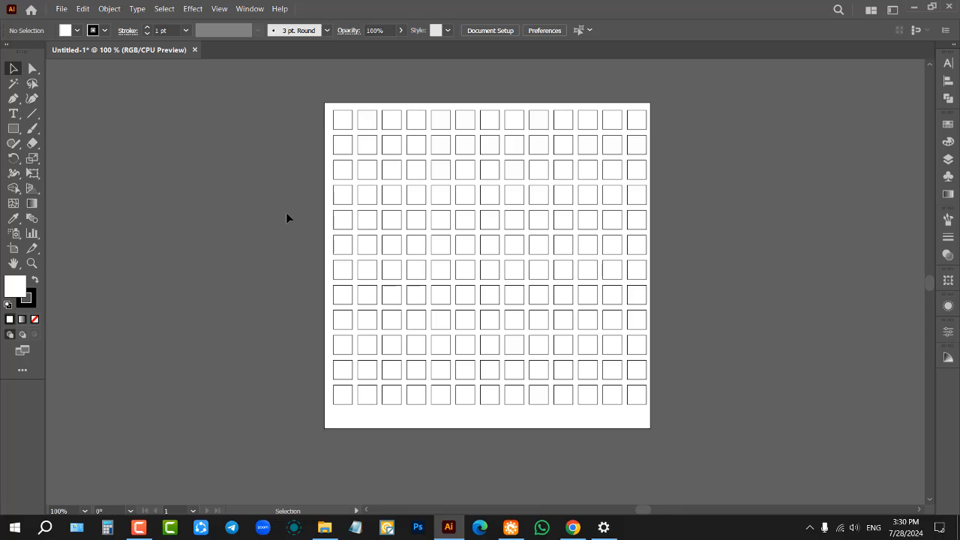
pyautogui.scroll(1, 555, 370)
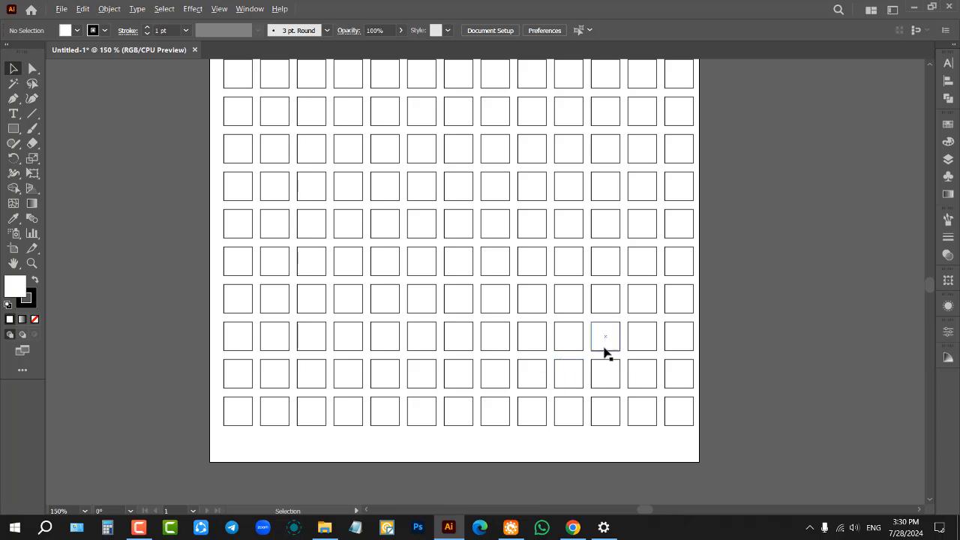
pyautogui.scroll(-1, 606, 353)
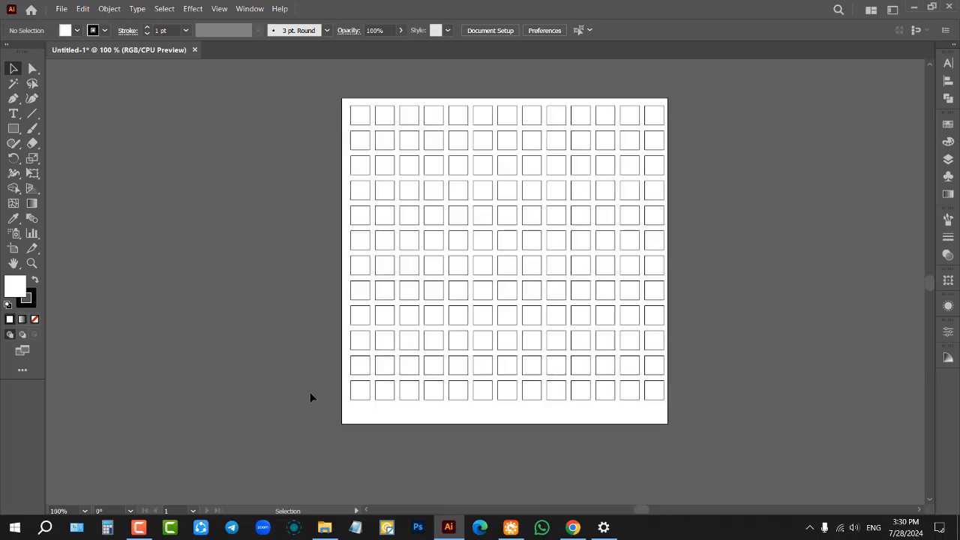
pyautogui.moveTo(310, 392); pyautogui.dragTo(659, 424)
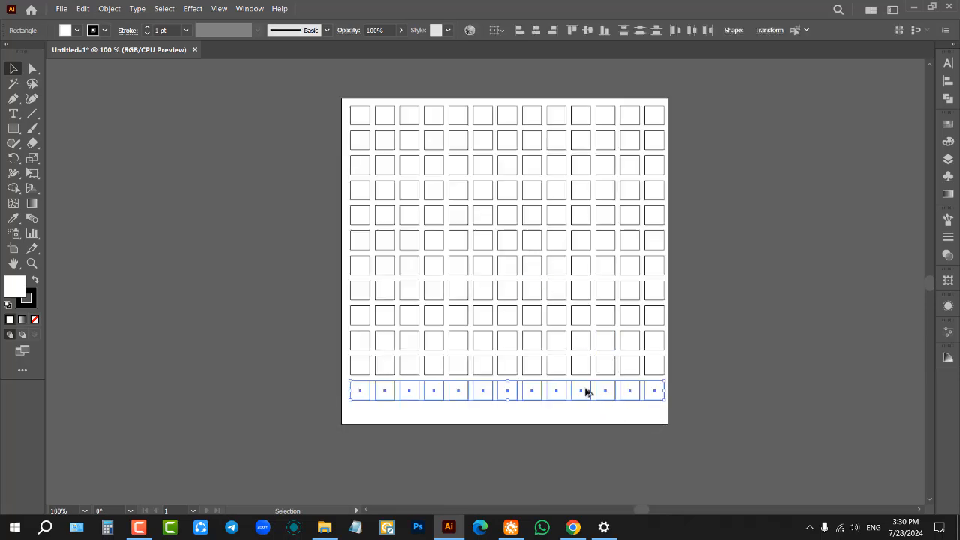
pyautogui.scroll(1, 581, 389)
pyautogui.scroll(1, 580, 387)
pyautogui.click(803, 251)
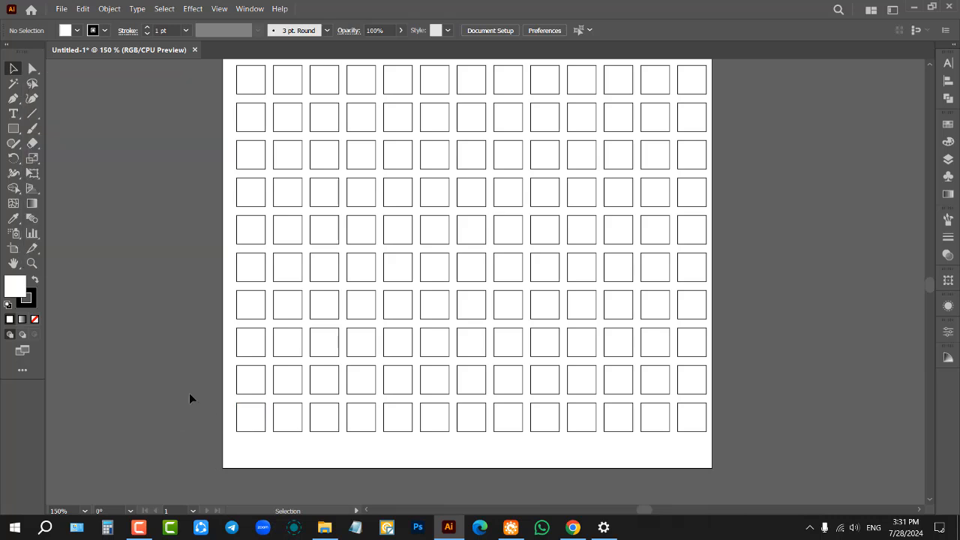
# Fill the first square of the bottom row with blue and deselect it.
pyautogui.click(252, 423)
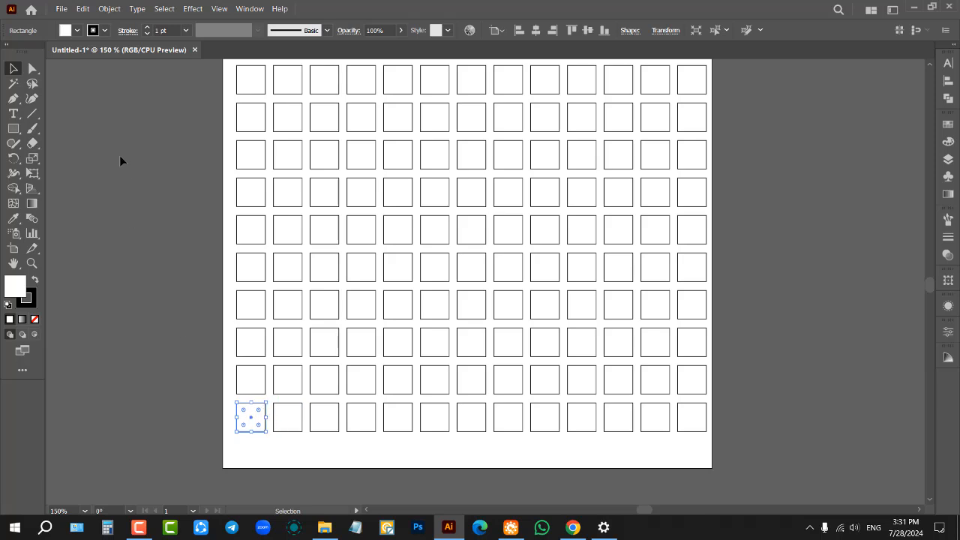
pyautogui.click(76, 30)
pyautogui.click(25, 52)
pyautogui.click(110, 218)
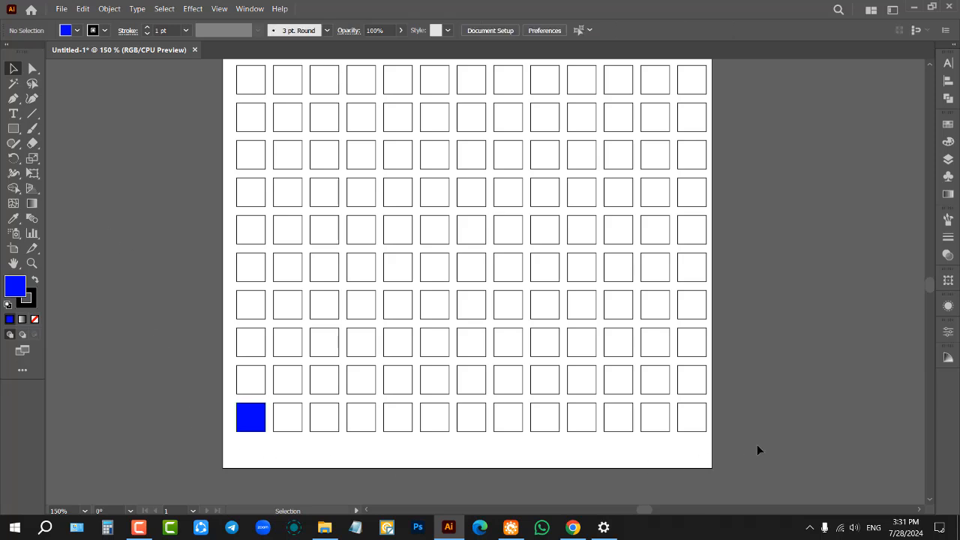
# Fill the entire bottom row of squares with brown and clear the selection.
pyautogui.moveTo(785, 450); pyautogui.dragTo(222, 420)
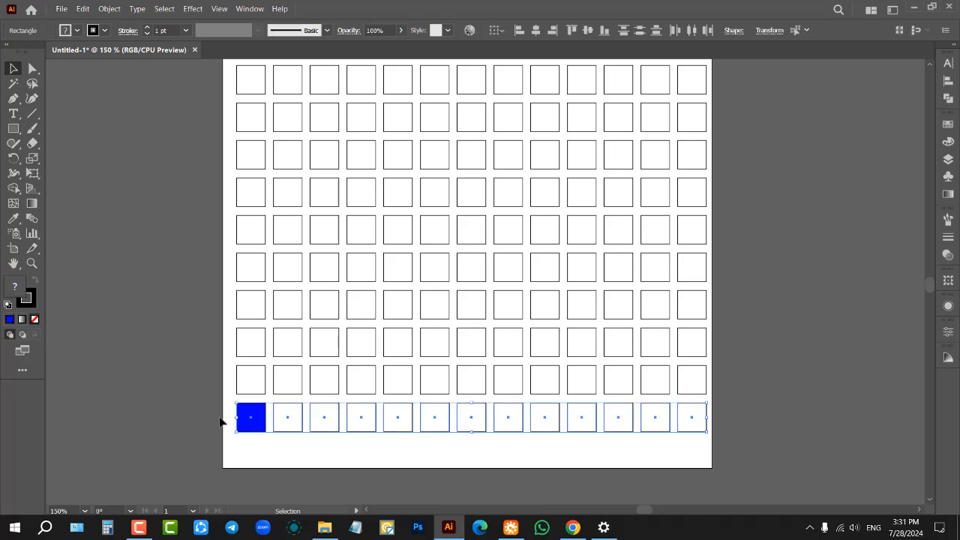
pyautogui.click(77, 30)
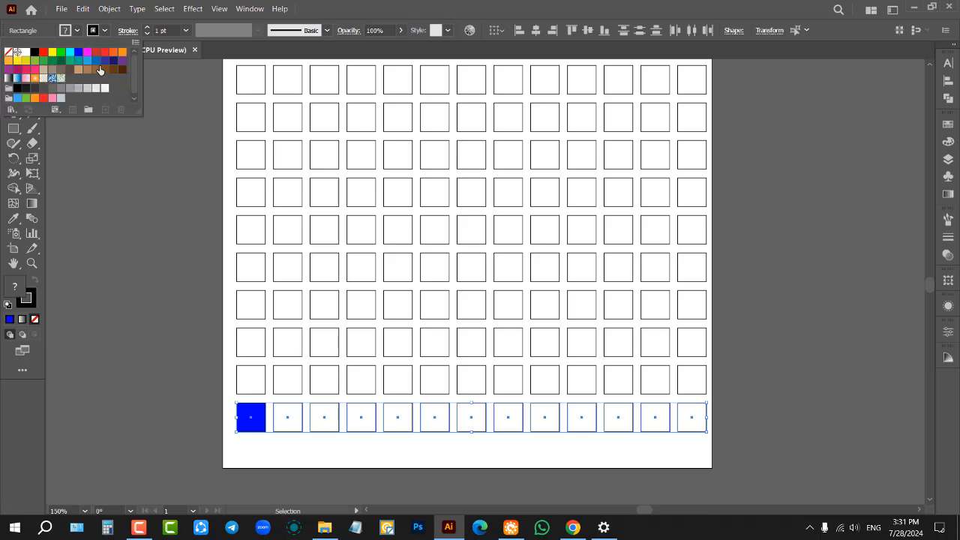
pyautogui.click(95, 69)
pyautogui.click(151, 298)
pyautogui.click(151, 298)
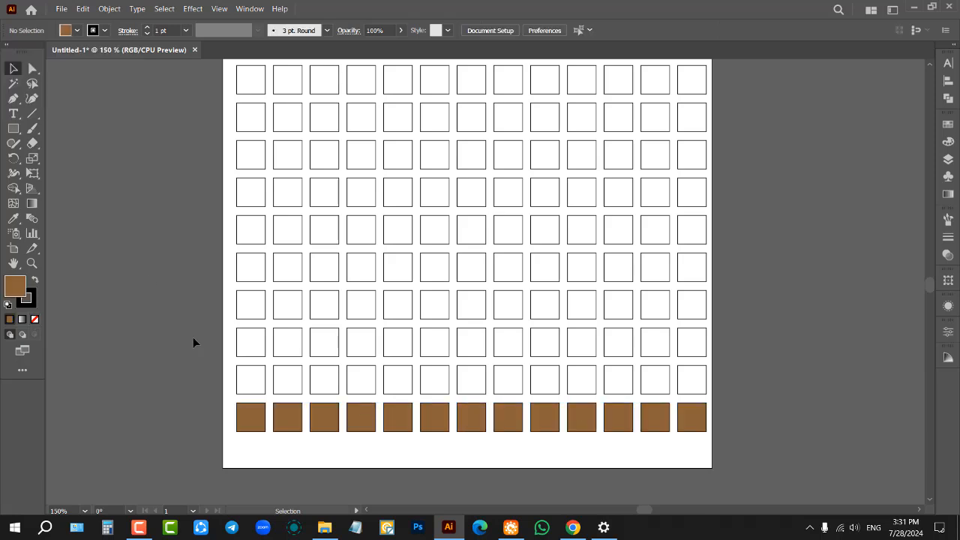
# Select the brown bottom row together with the third, fifth, seventh and ninth rows from the bottom, and clear the selection.
pyautogui.moveTo(756, 480); pyautogui.dragTo(187, 417)
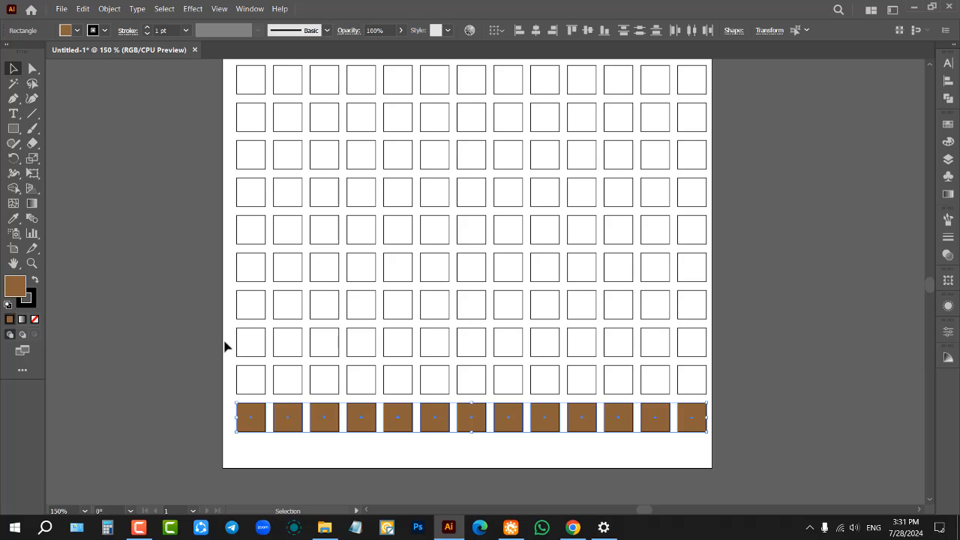
pyautogui.press('shift')
pyautogui.moveTo(224, 342); pyautogui.dragTo(724, 342)
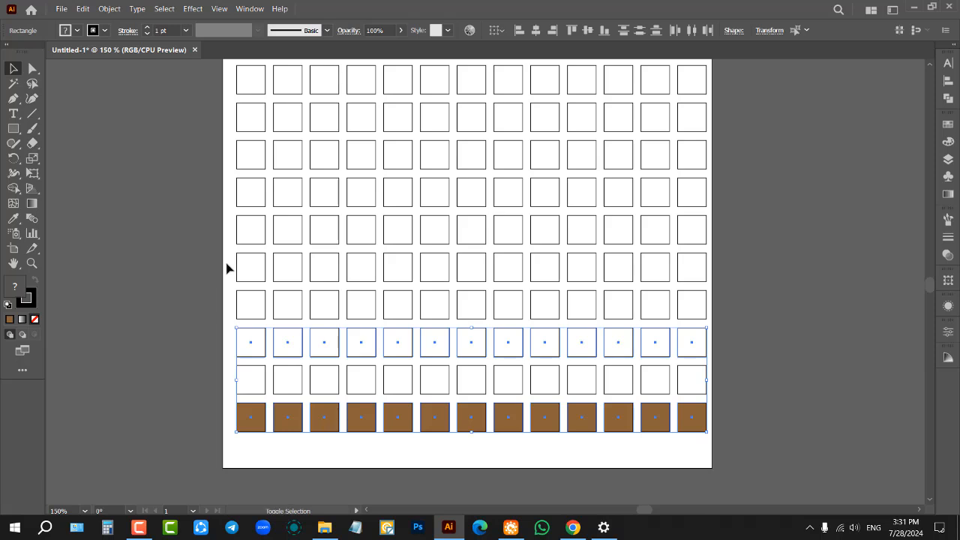
pyautogui.moveTo(227, 265); pyautogui.dragTo(739, 275)
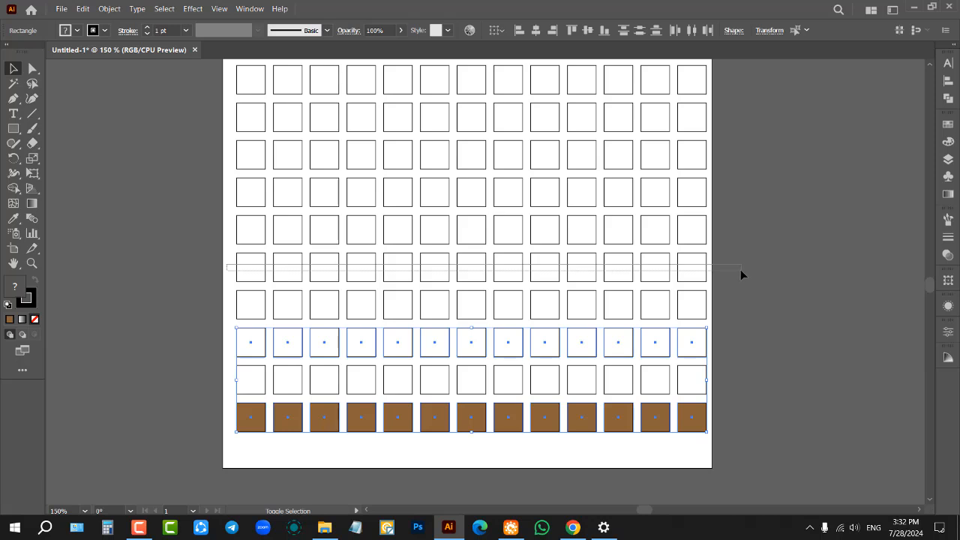
pyautogui.moveTo(740, 271); pyautogui.dragTo(740, 272)
pyautogui.scroll(2, 555, 278)
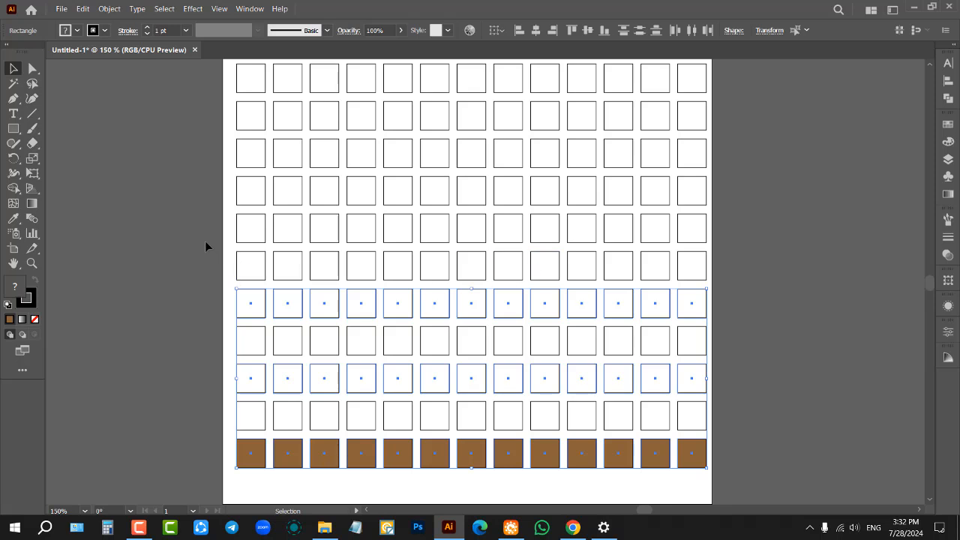
pyautogui.moveTo(205, 233); pyautogui.dragTo(722, 231)
pyautogui.scroll(2, 364, 272)
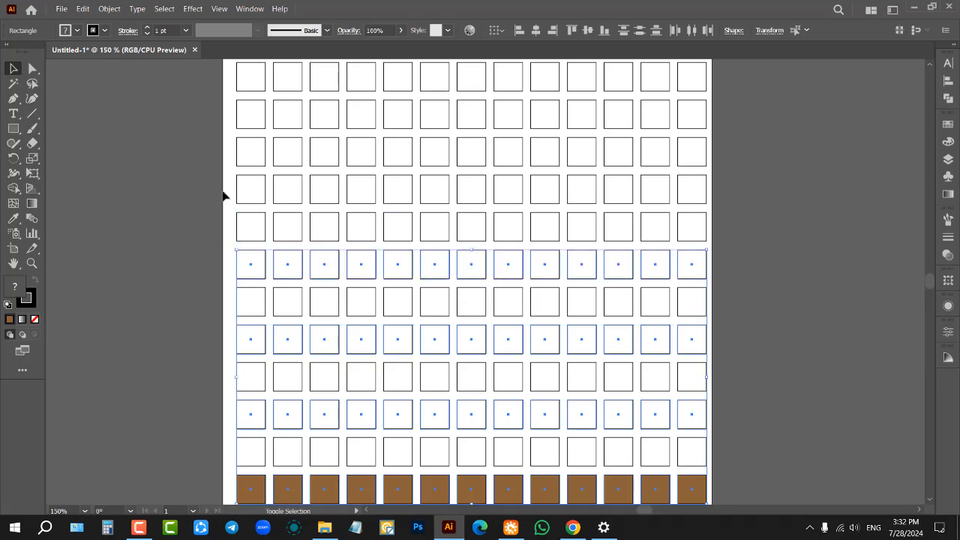
pyautogui.moveTo(223, 194); pyautogui.dragTo(728, 190)
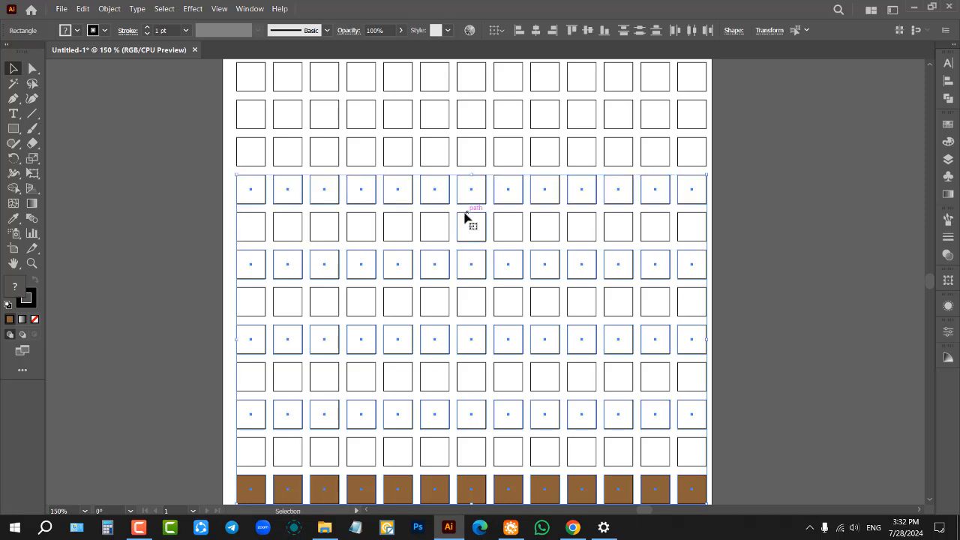
pyautogui.scroll(2, 465, 217)
pyautogui.scroll(-5, 465, 217)
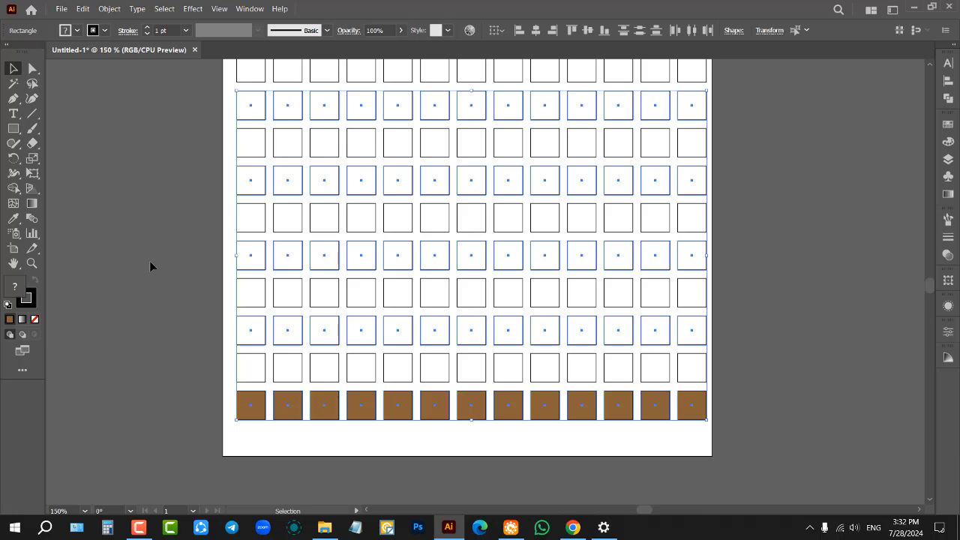
pyautogui.click(149, 261)
# Select the bottom row, the third row and the fifth row from the bottom one at a time, each replacing the previous selection.
pyautogui.moveTo(512, 419); pyautogui.dragTo(790, 428)
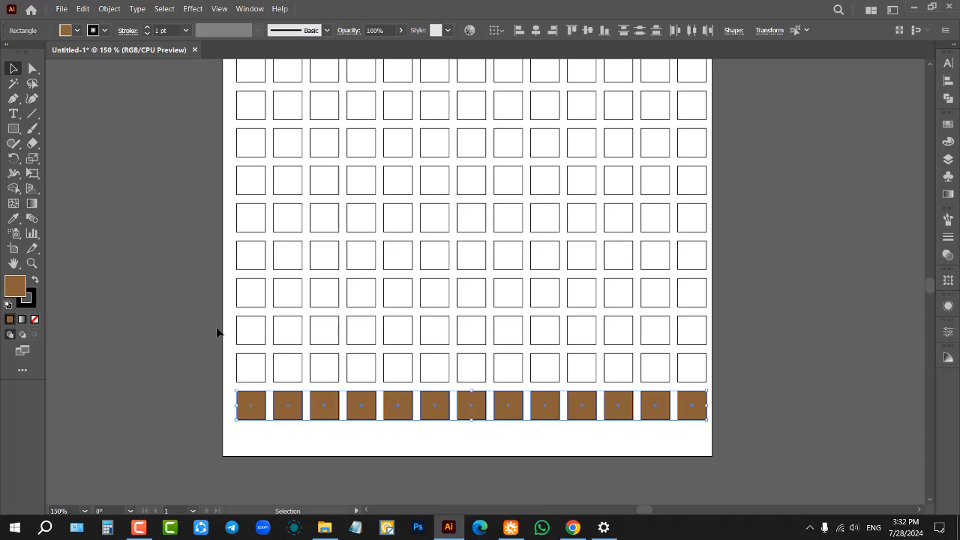
pyautogui.moveTo(233, 329); pyautogui.dragTo(727, 334)
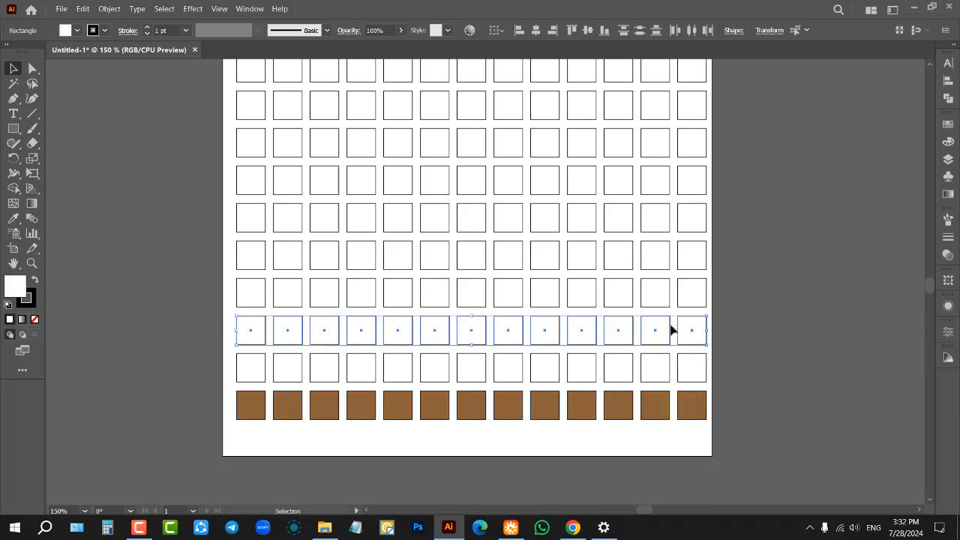
pyautogui.moveTo(228, 257); pyautogui.dragTo(718, 261)
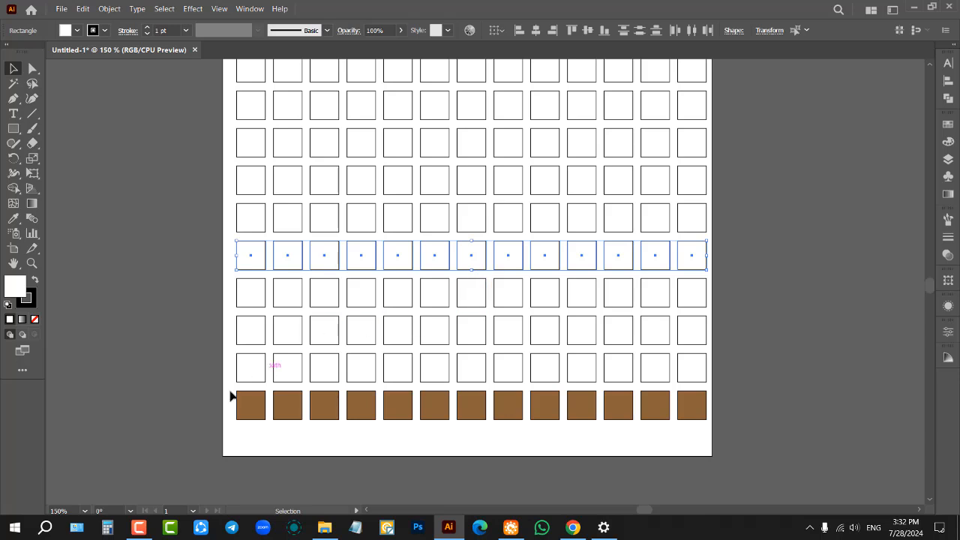
# Select the brown bottom row and add the third, fifth and seventh rows from the bottom to the selection.
pyautogui.moveTo(226, 403); pyautogui.dragTo(755, 425)
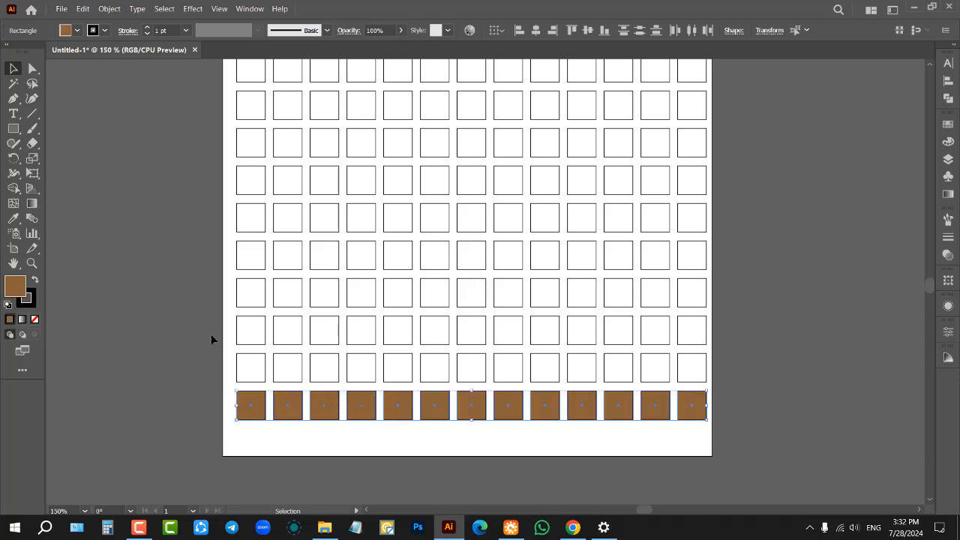
pyautogui.moveTo(209, 333); pyautogui.dragTo(719, 330)
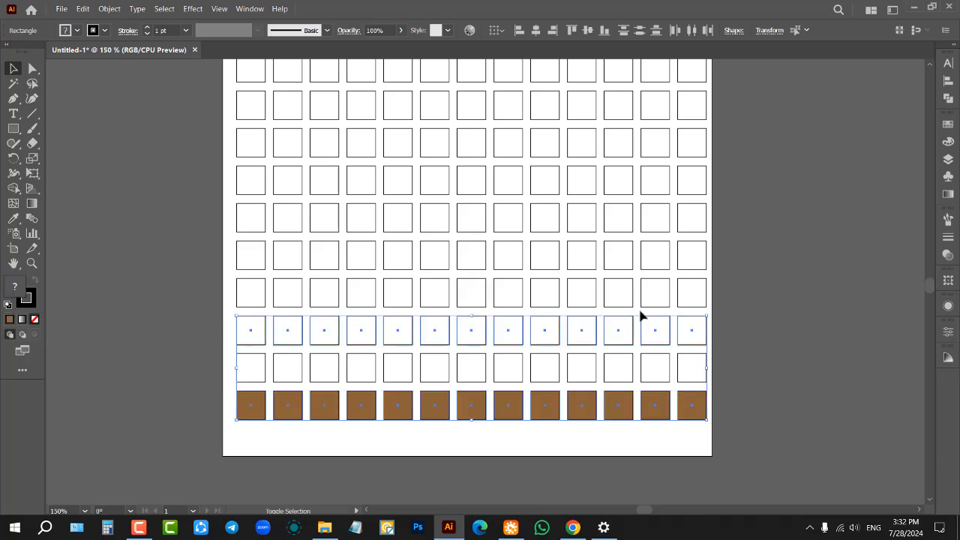
pyautogui.moveTo(214, 255); pyautogui.dragTo(705, 264)
pyautogui.moveTo(225, 175); pyautogui.dragTo(732, 178)
# Pan and zoom around the artboard to inspect the grid and its selected rows, both close up and as a whole.
pyautogui.scroll(4, 562, 201)
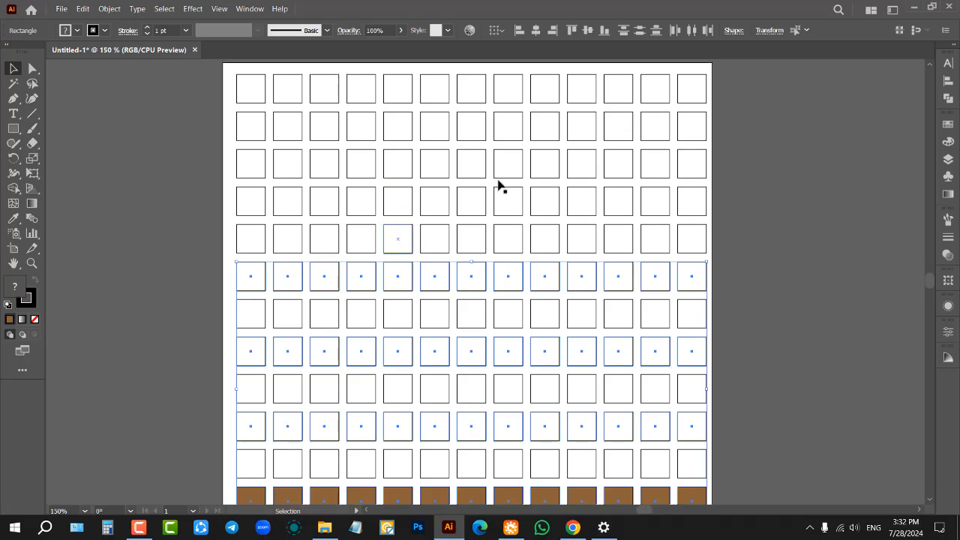
pyautogui.scroll(-2, 538, 228)
pyautogui.scroll(2, 538, 228)
pyautogui.scroll(-1, 540, 229)
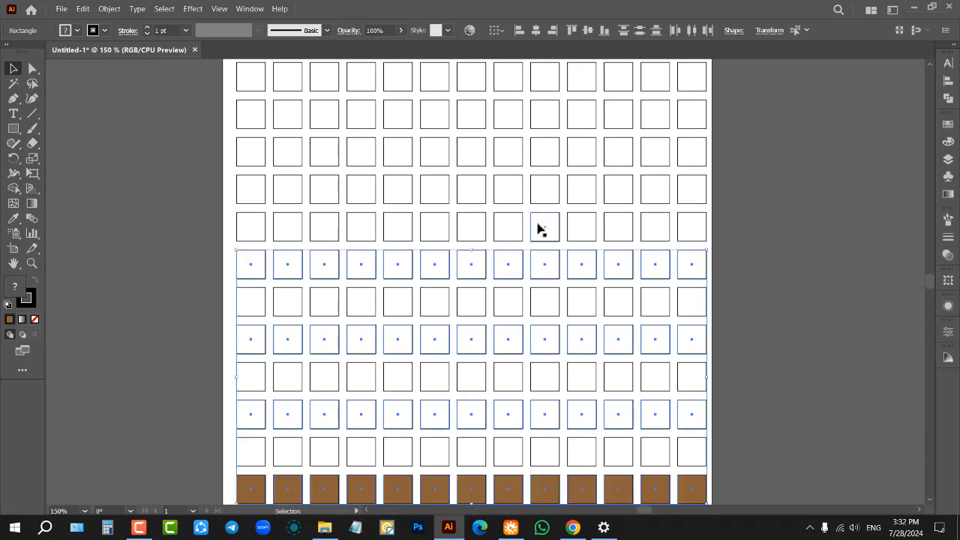
pyautogui.scroll(-3, 539, 229)
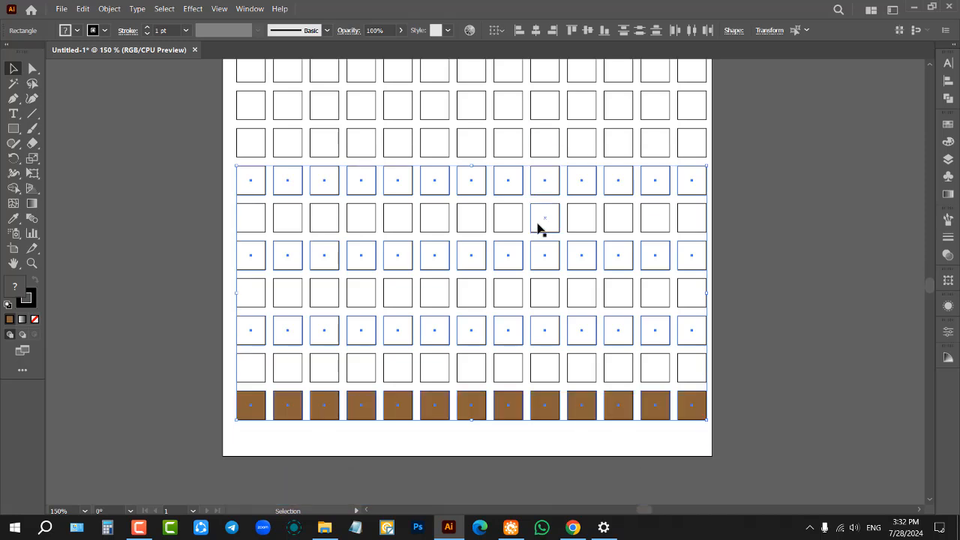
pyautogui.scroll(4, 538, 228)
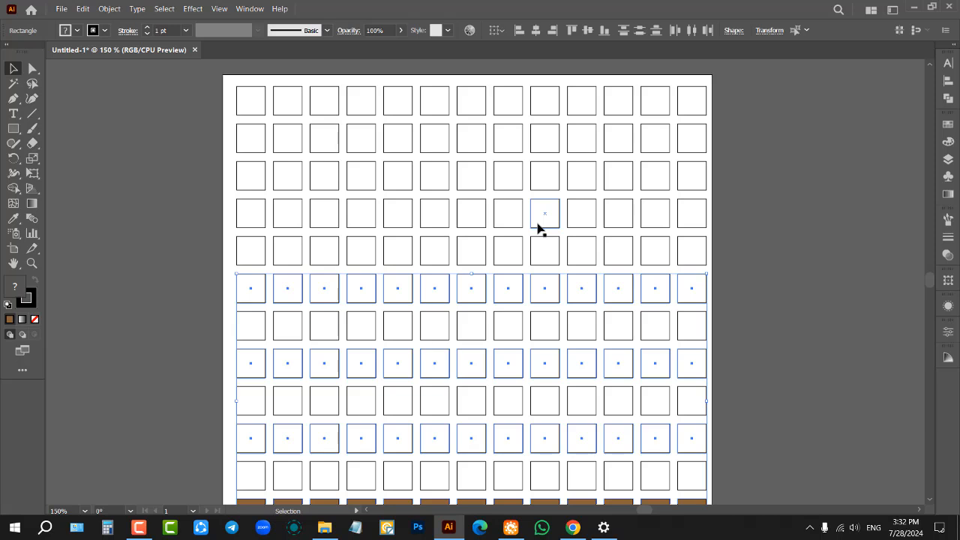
pyautogui.press('space')
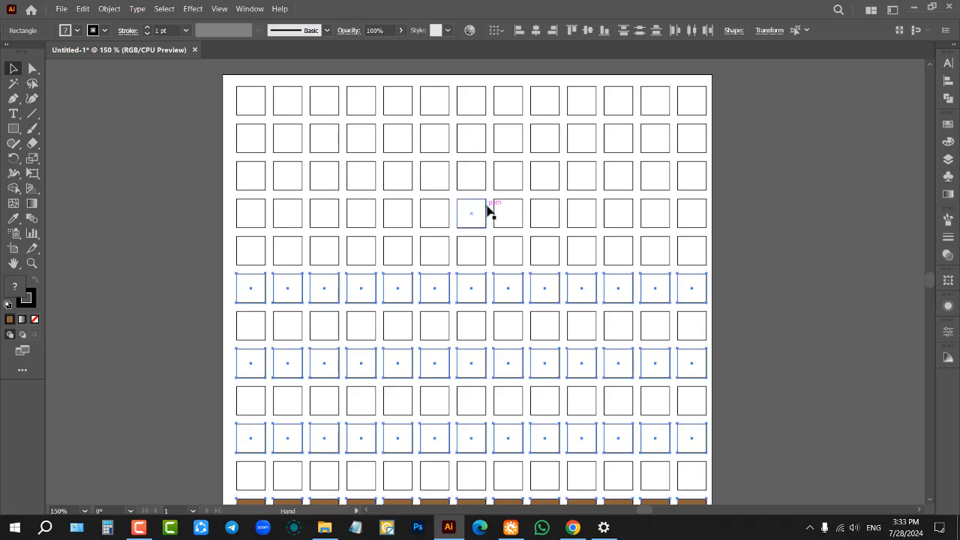
pyautogui.press('space')
pyautogui.moveTo(491, 214); pyautogui.dragTo(551, 369)
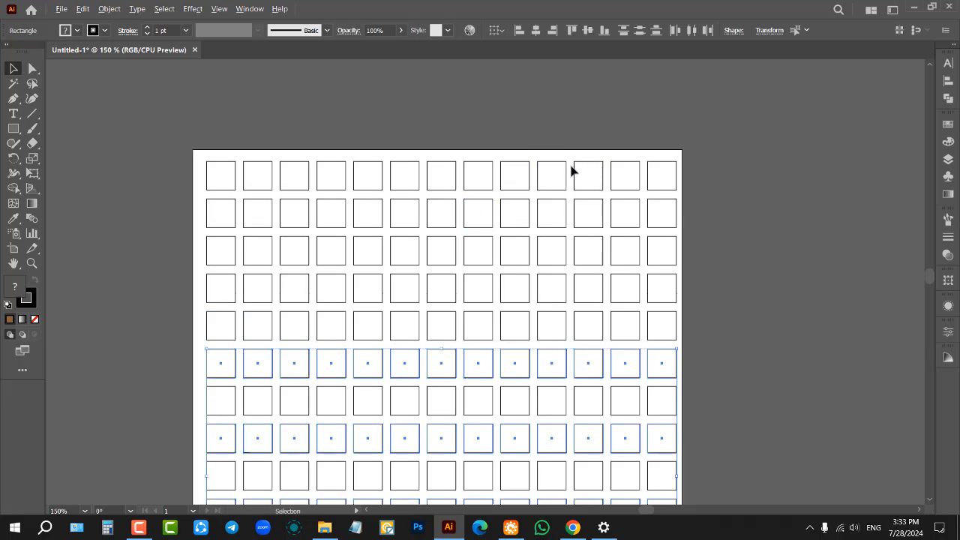
pyautogui.scroll(-4, 572, 150)
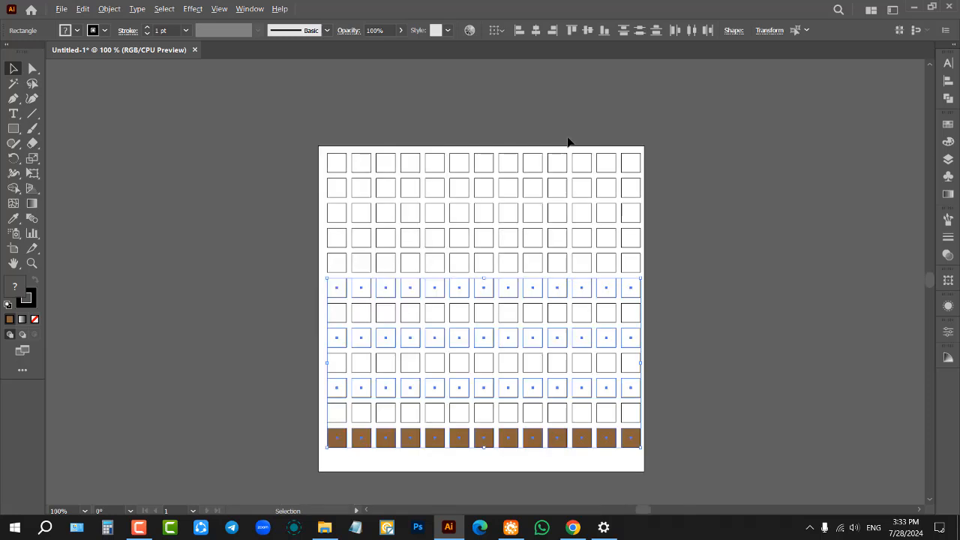
pyautogui.scroll(6, 574, 202)
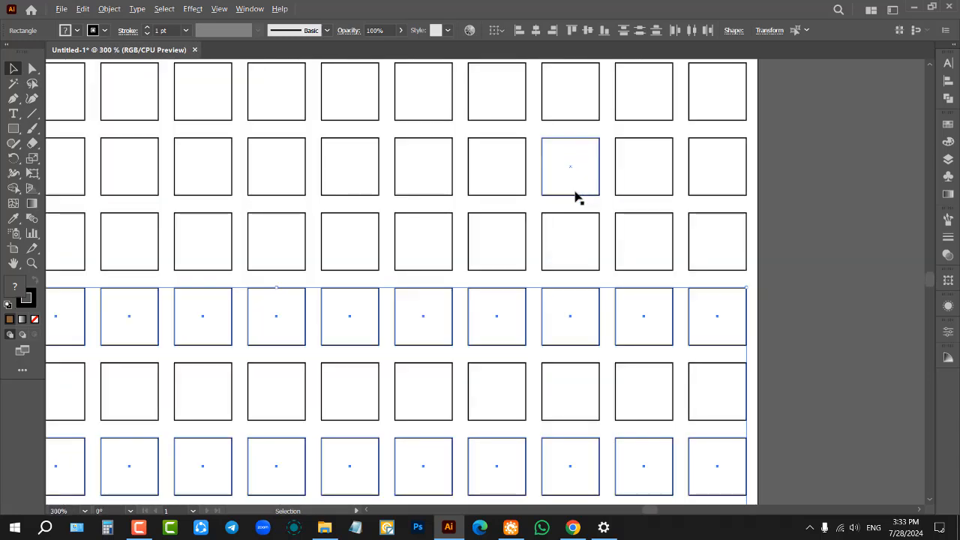
pyautogui.scroll(4, 574, 197)
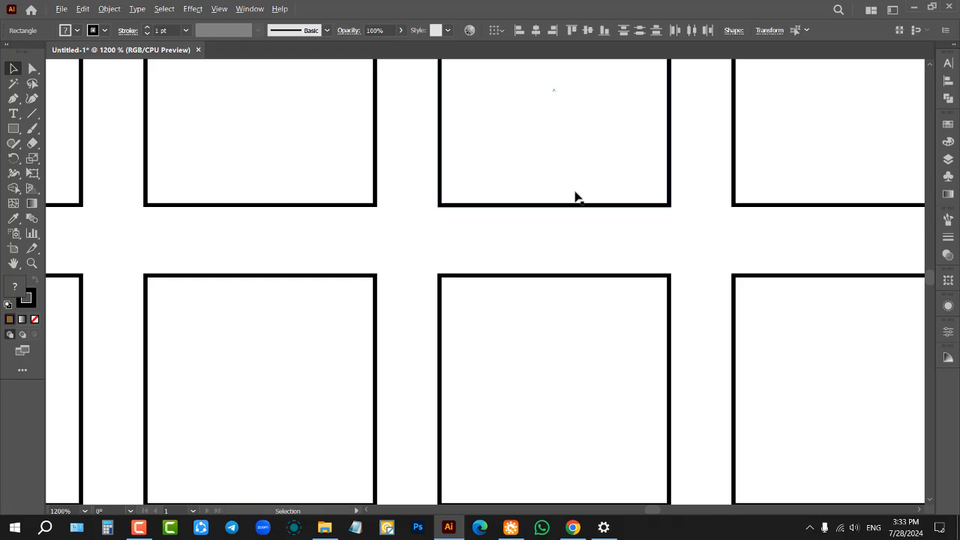
pyautogui.scroll(-5, 576, 198)
pyautogui.scroll(-3, 656, 177)
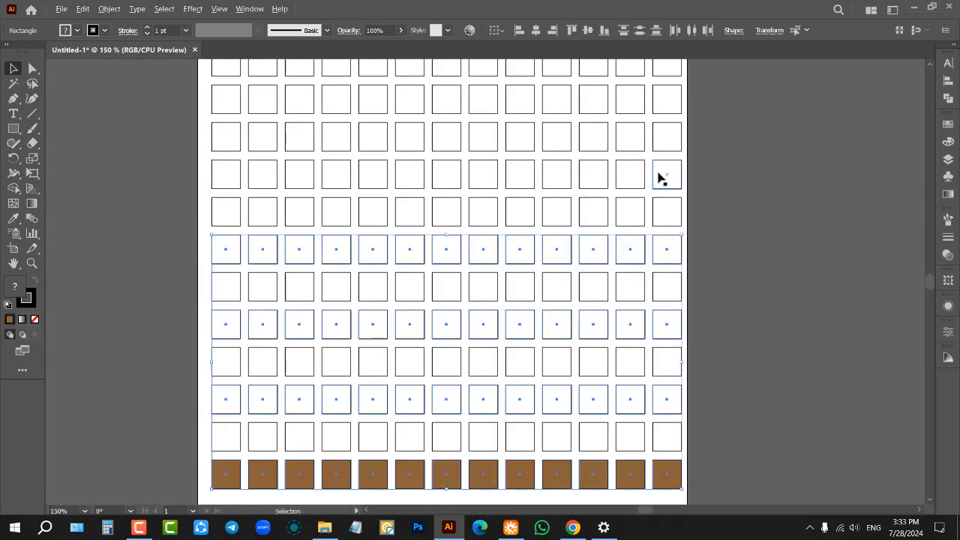
pyautogui.scroll(2, 637, 168)
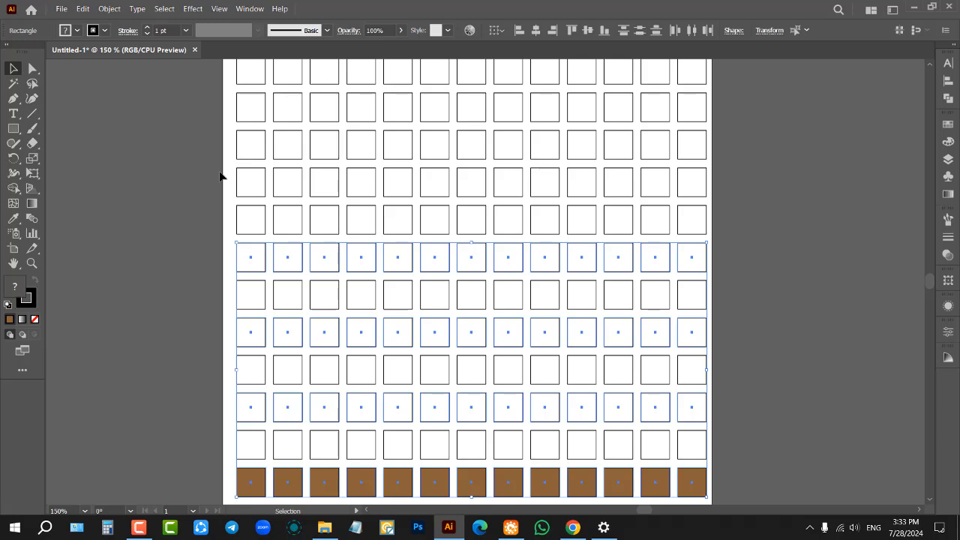
# Add the ninth and eleventh rows from the bottom to the selection, fill all selected rows with orange, and deselect them.
pyautogui.moveTo(221, 176); pyautogui.dragTo(727, 186)
pyautogui.scroll(1, 461, 187)
pyautogui.scroll(2, 461, 187)
pyautogui.moveTo(201, 169); pyautogui.dragTo(713, 174)
pyautogui.hotkey('ctrl', '-')
pyautogui.hotkey('ctrl', '-')
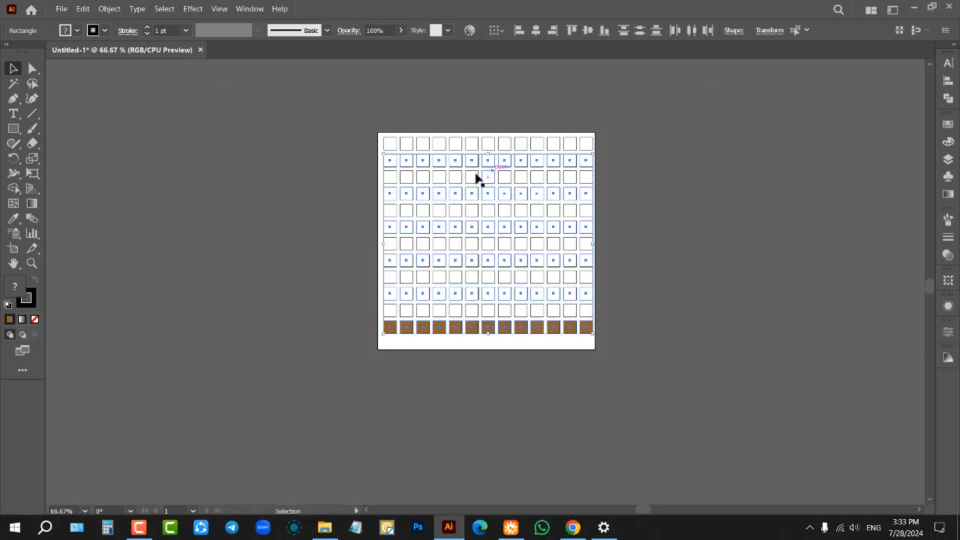
pyautogui.hotkey('ctrl', '+')
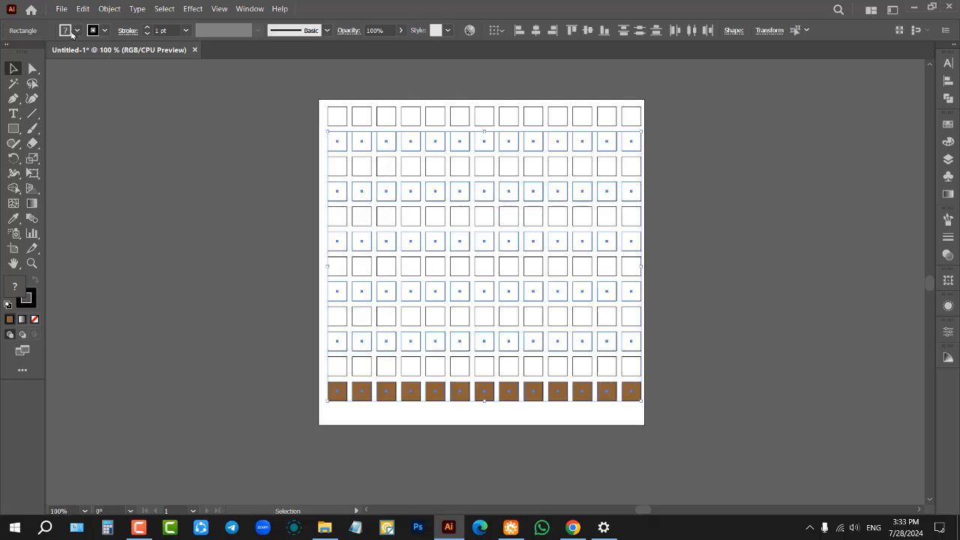
pyautogui.click(72, 33)
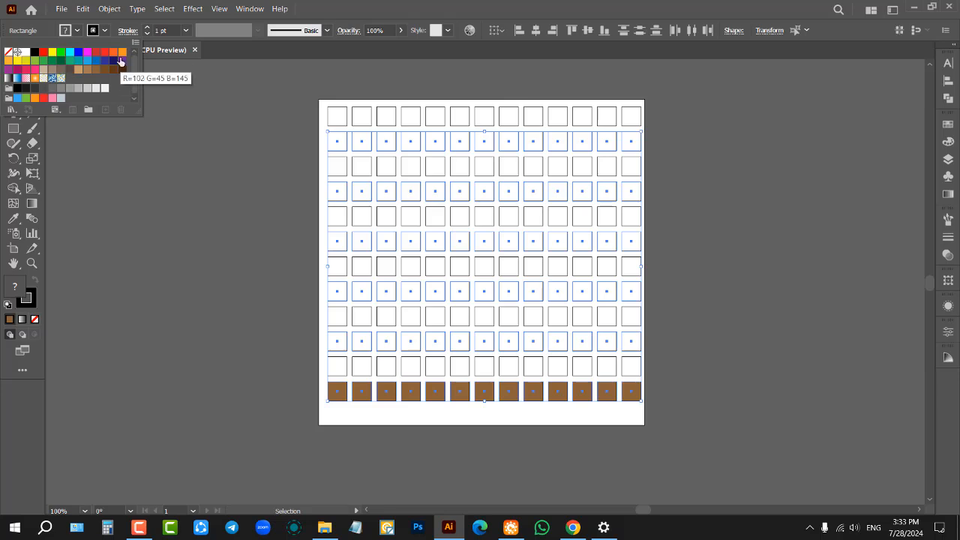
pyautogui.click(121, 53)
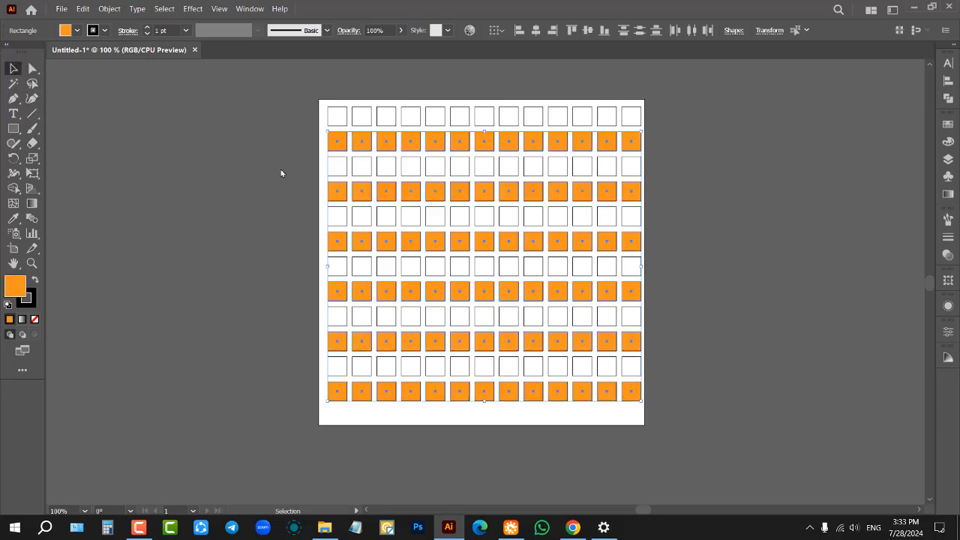
pyautogui.click(282, 173)
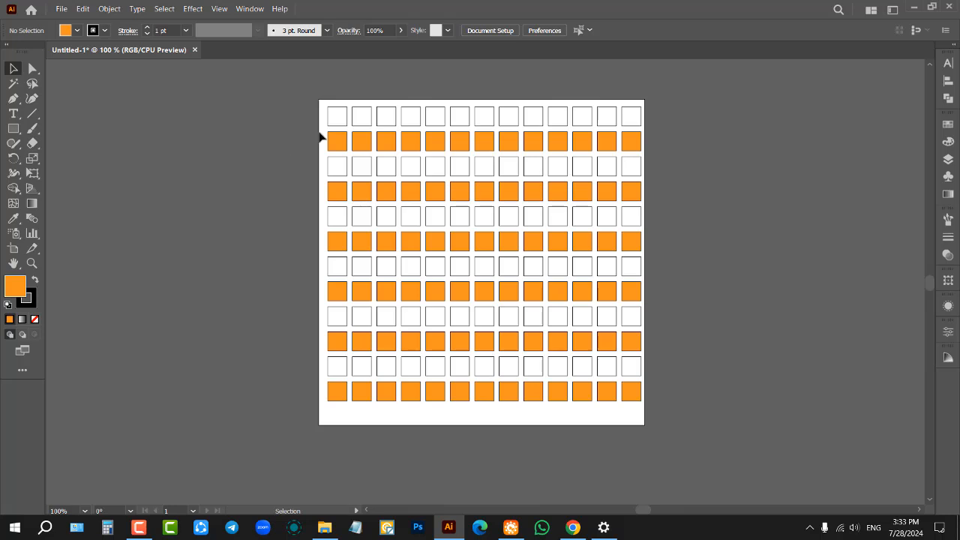
# Select the top row of white squares, extend to selecting the top six rows together, and clear the selection.
pyautogui.scroll(2, 440, 113)
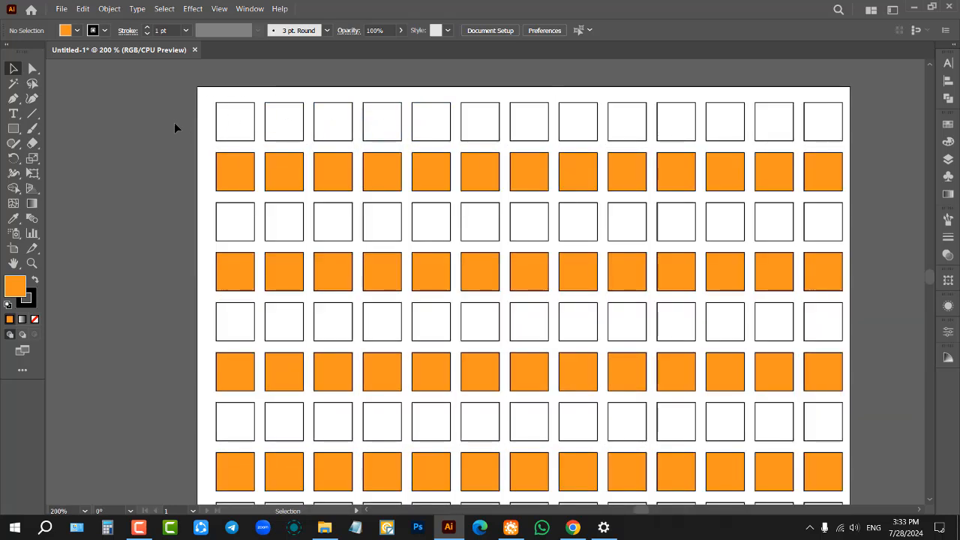
pyautogui.moveTo(175, 122); pyautogui.dragTo(881, 124)
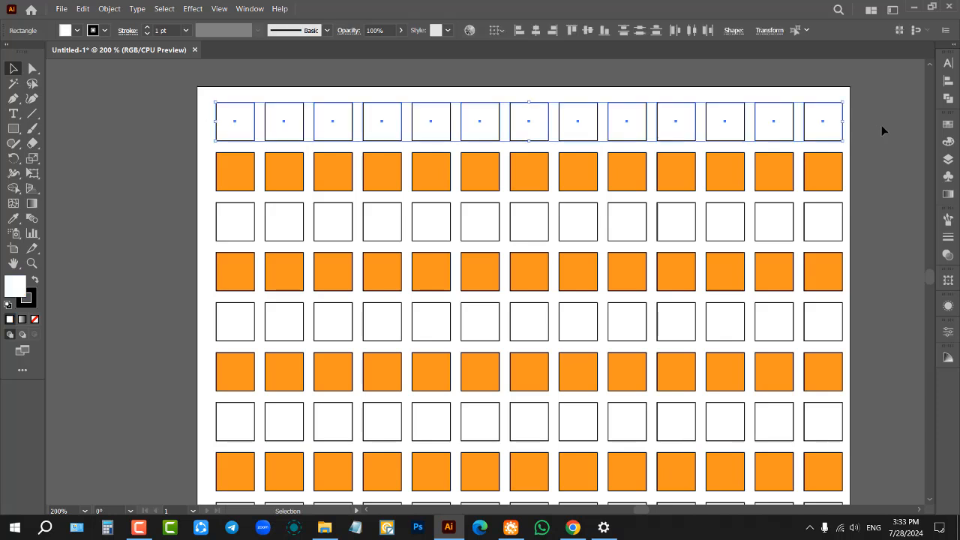
pyautogui.moveTo(166, 84); pyautogui.dragTo(901, 388)
pyautogui.scroll(-1, 155, 95)
pyautogui.scroll(-1, 155, 95)
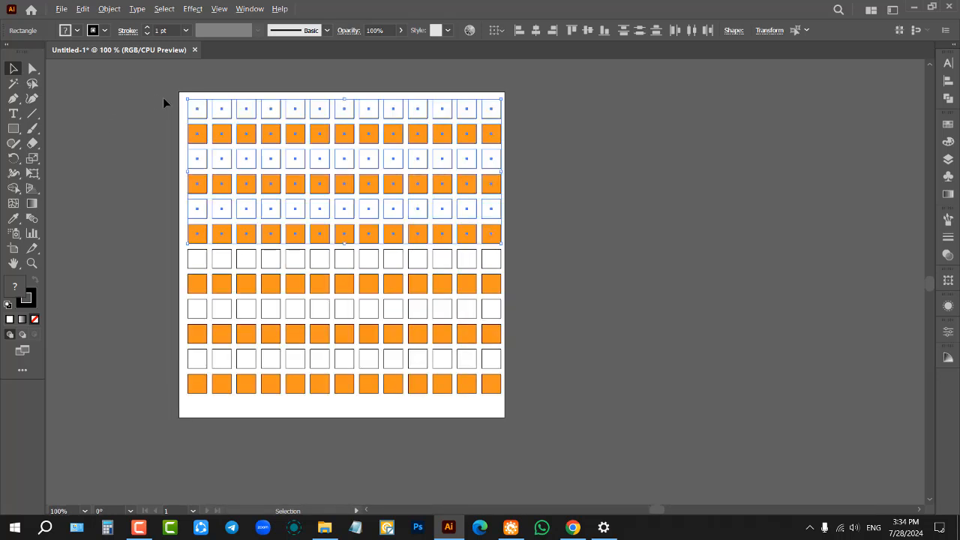
pyautogui.click(157, 105)
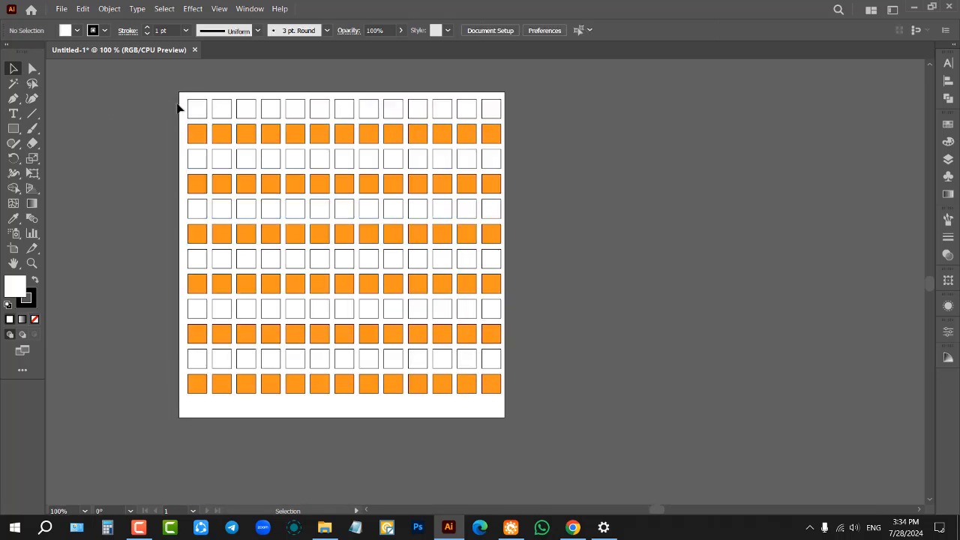
# Select all six rows of white squares together, fill them with cyan, and clear the selection.
pyautogui.moveTo(178, 109); pyautogui.dragTo(520, 106)
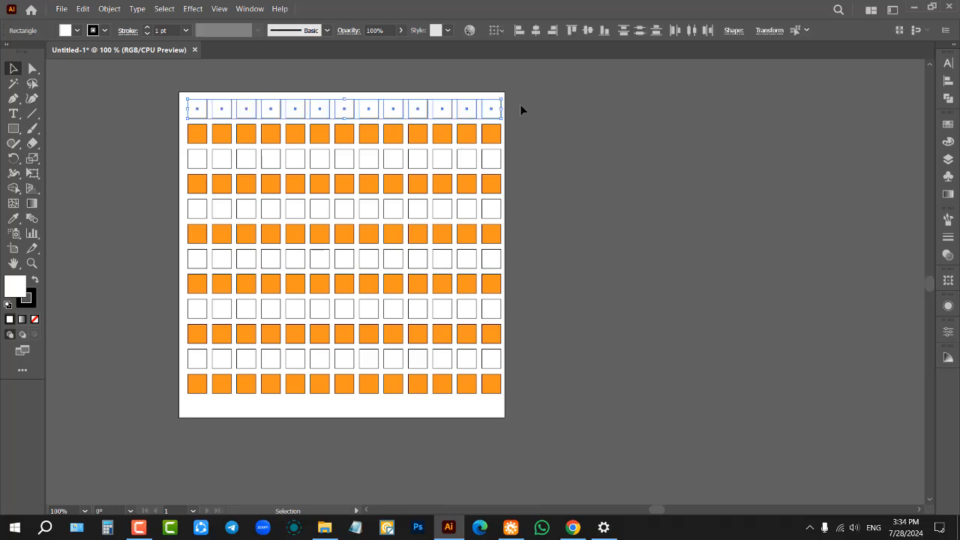
pyautogui.moveTo(186, 159); pyautogui.dragTo(533, 159)
pyautogui.moveTo(172, 213); pyautogui.dragTo(525, 209)
pyautogui.moveTo(182, 264); pyautogui.dragTo(529, 261)
pyautogui.moveTo(191, 315); pyautogui.dragTo(535, 313)
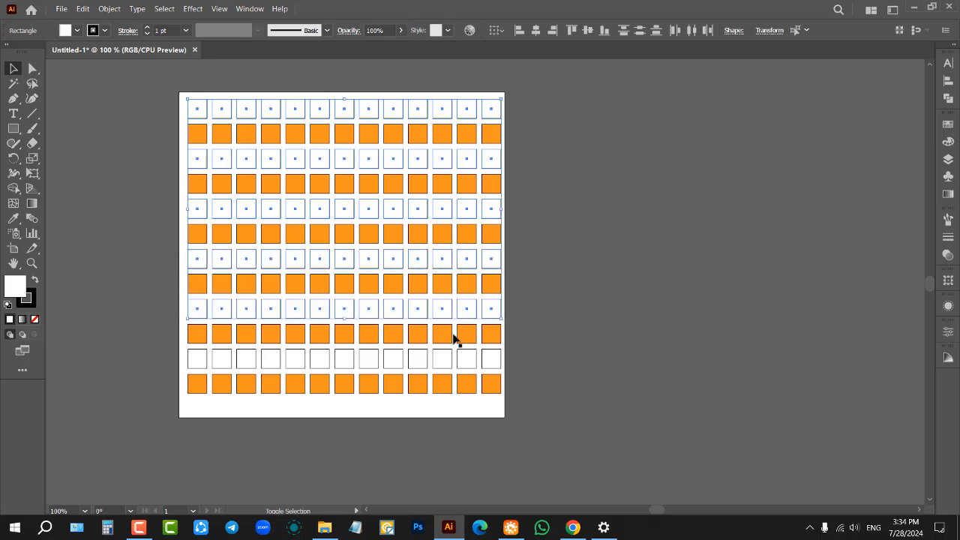
pyautogui.moveTo(166, 363); pyautogui.dragTo(558, 352)
pyautogui.click(77, 30)
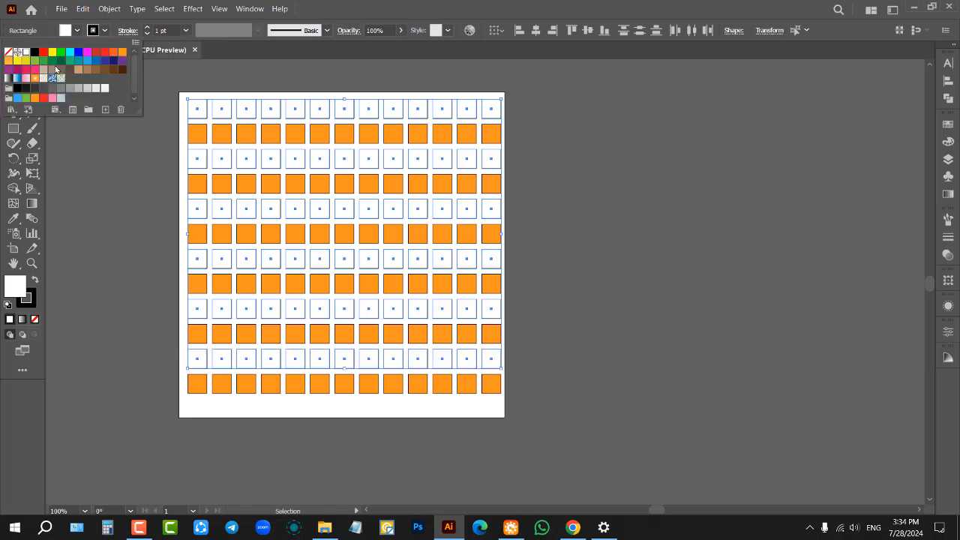
pyautogui.click(70, 52)
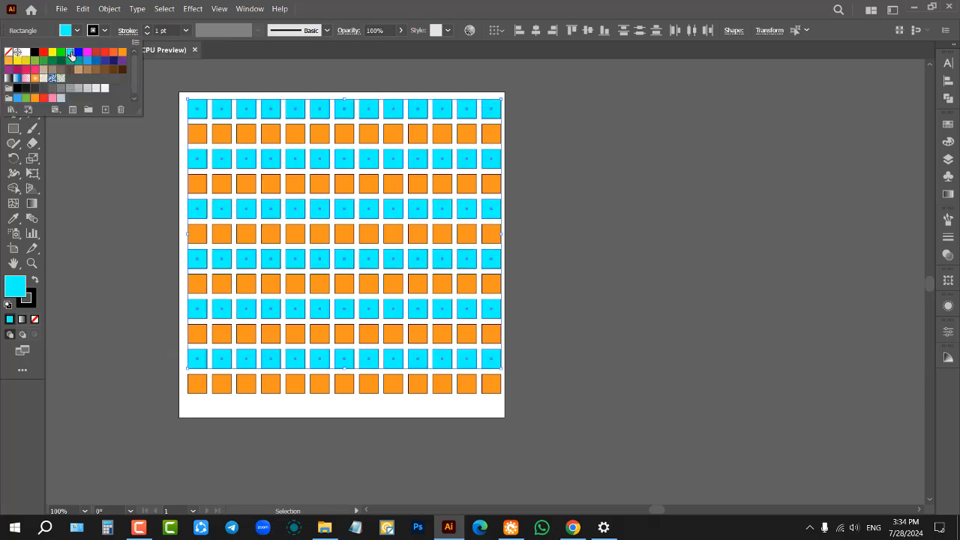
pyautogui.click(134, 231)
pyautogui.scroll(1, 120, 162)
pyautogui.scroll(-1, 222, 177)
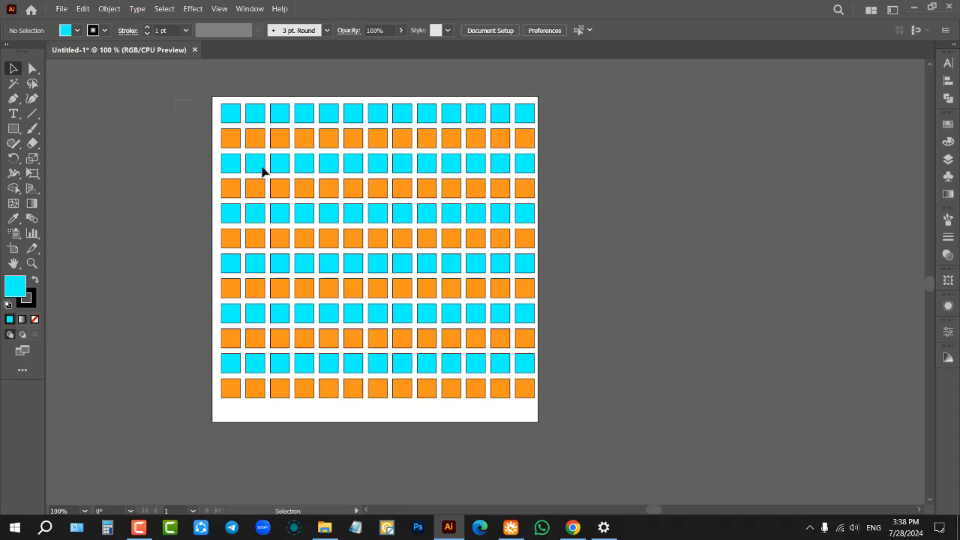
# Delete the whole grid of squares, draw a single cyan square near the artboard's upper-left corner, and deselect it.
pyautogui.moveTo(211, 99); pyautogui.dragTo(639, 424)
pyautogui.press('Delete')
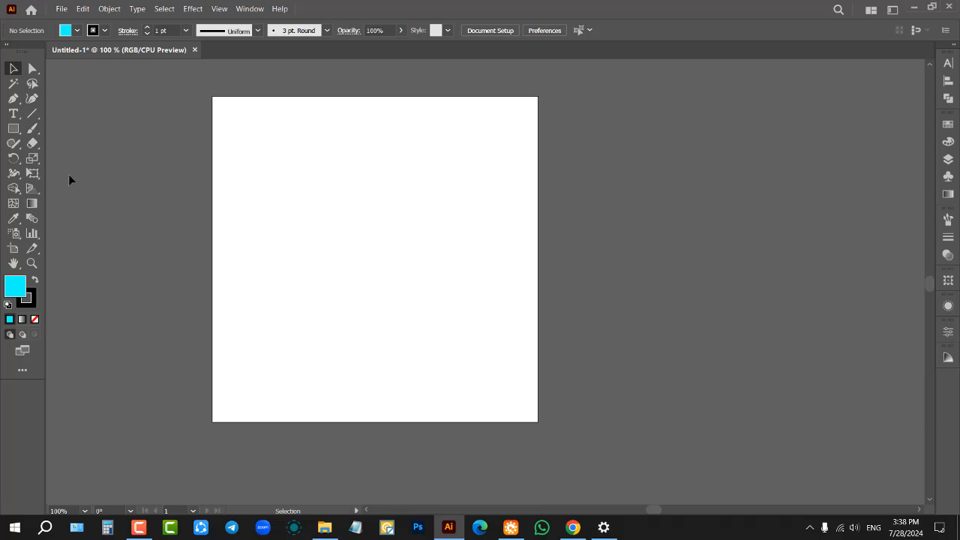
pyautogui.click(13, 129)
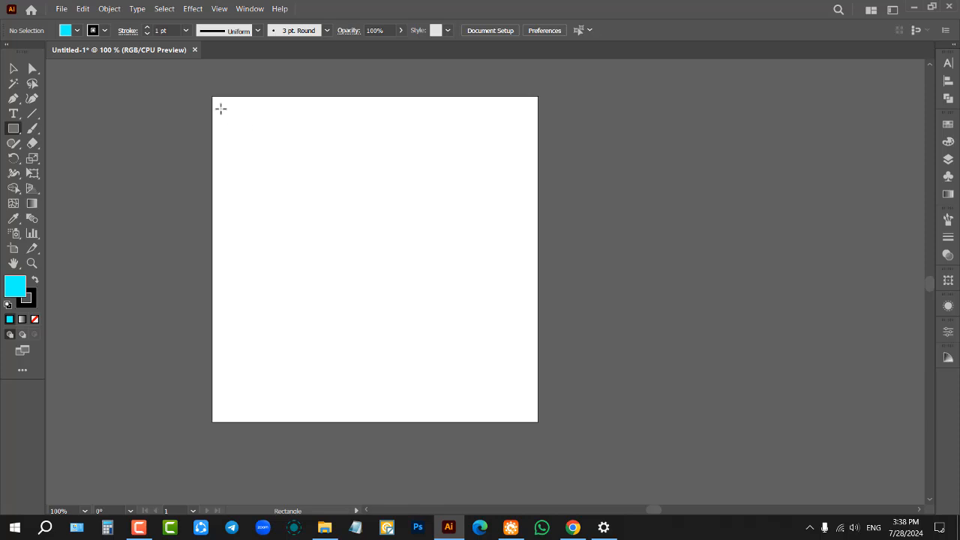
pyautogui.moveTo(221, 109); pyautogui.dragTo(255, 142)
pyautogui.click(14, 69)
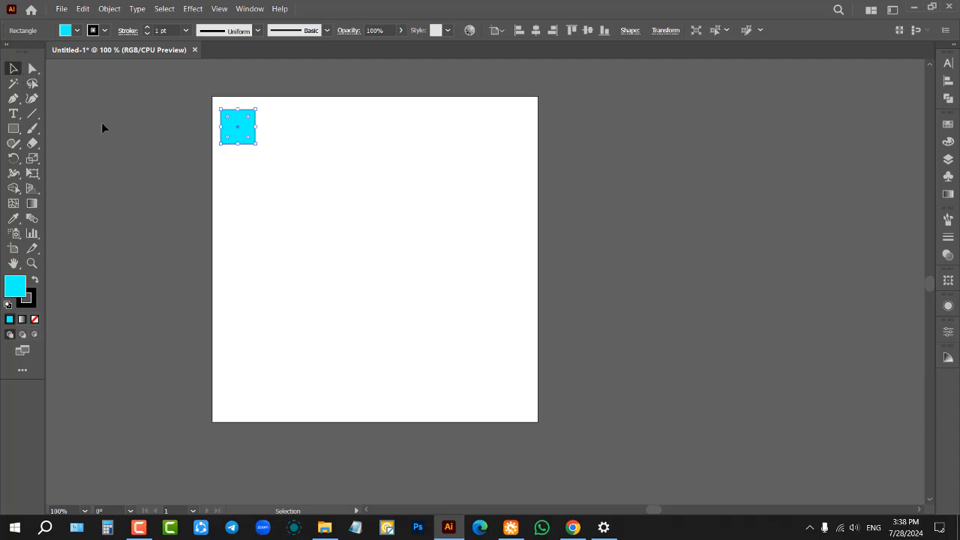
pyautogui.click(181, 124)
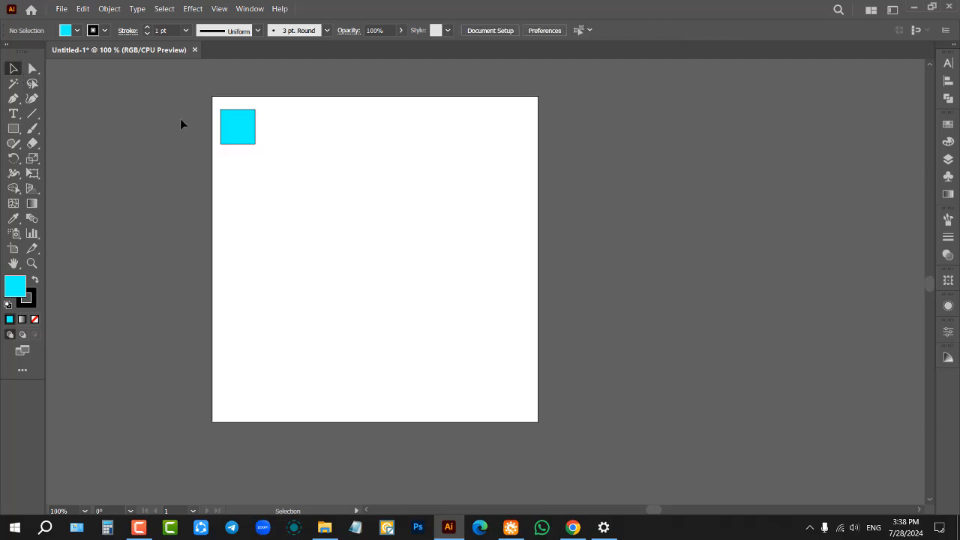
pyautogui.click(229, 135)
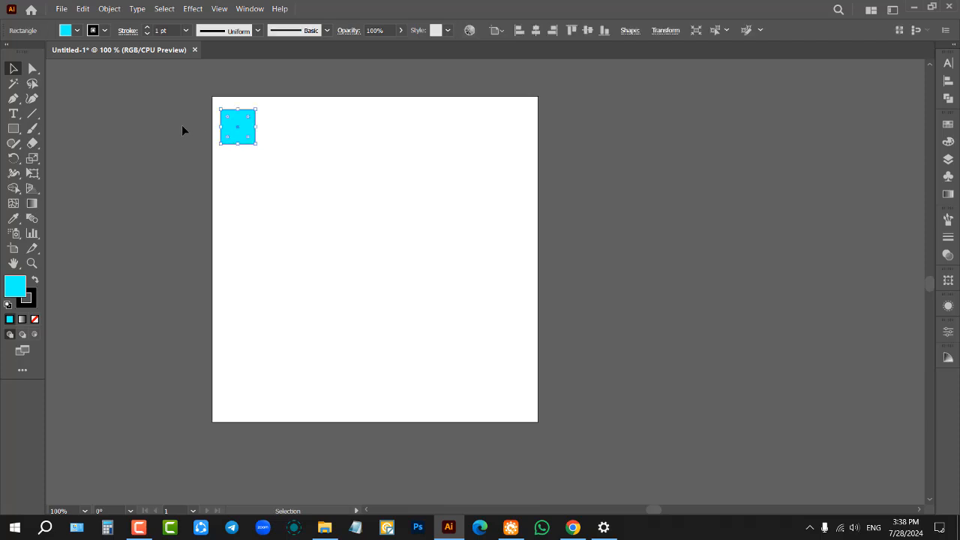
pyautogui.moveTo(235, 125); pyautogui.dragTo(236, 174)
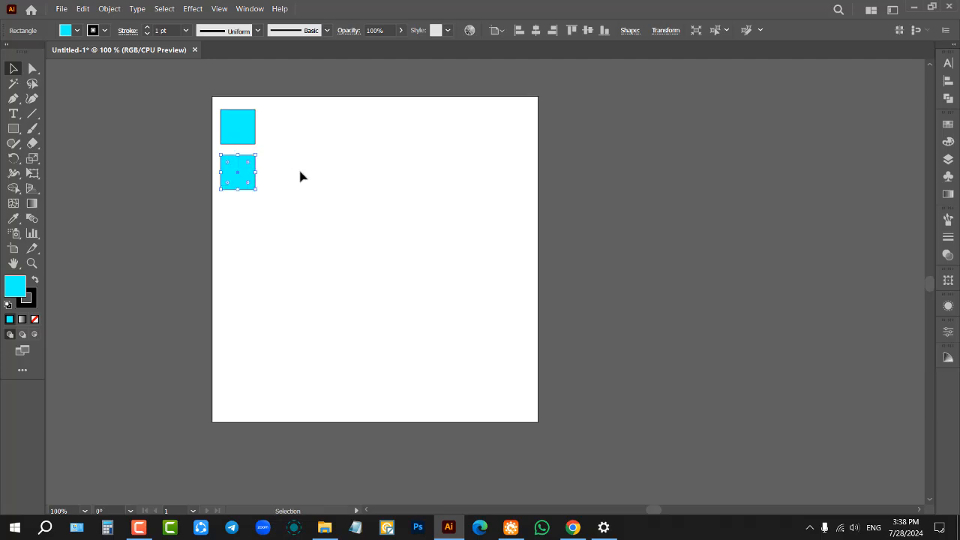
pyautogui.press('Delete')
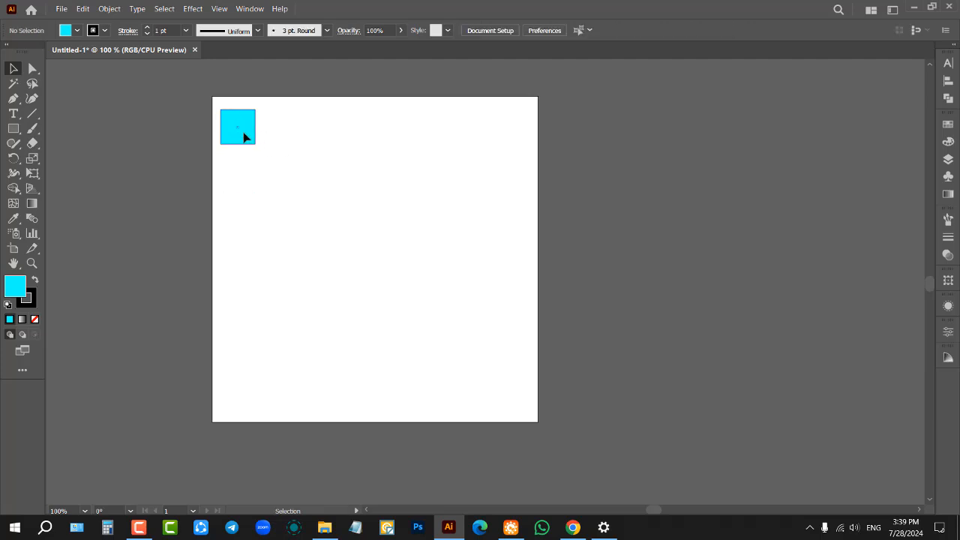
# Duplicate the cyan square about 149 px straight down and repeat the copy to make a column of seven squares.
pyautogui.moveTo(242, 135); pyautogui.dragTo(241, 174)
pyautogui.press('alt')
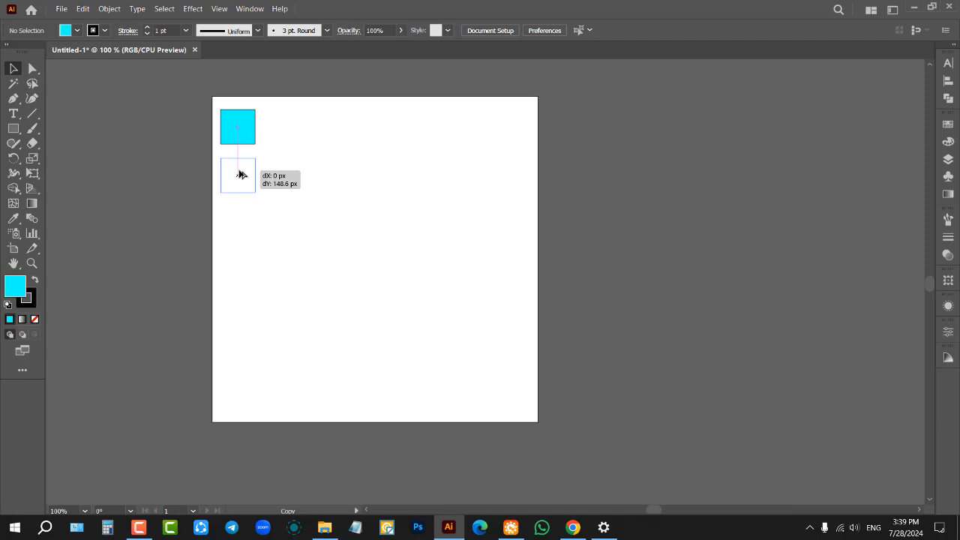
pyautogui.moveTo(241, 174); pyautogui.dragTo(241, 174)
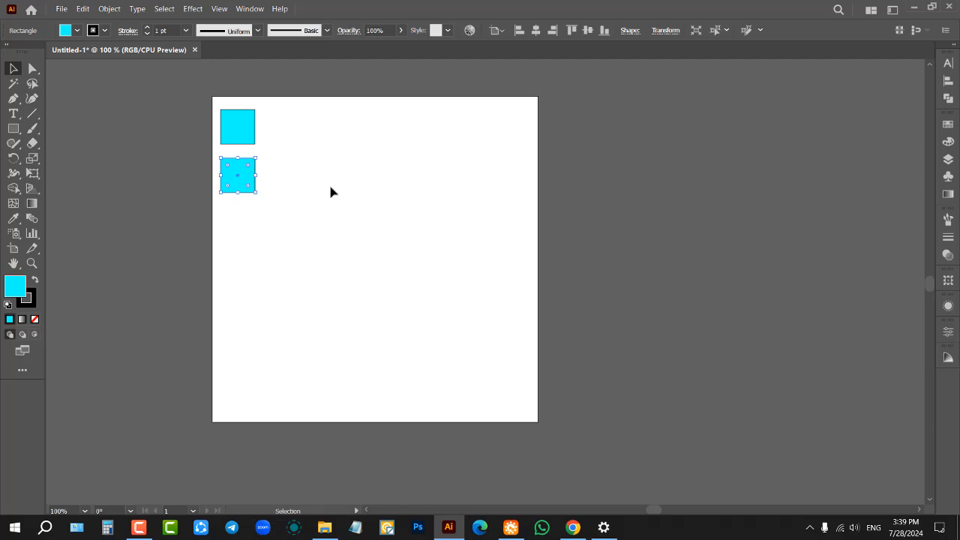
pyautogui.press('a')
pyautogui.hotkey('ctrl', 'd')
pyautogui.hotkey('ctrl', 'd')
pyautogui.hotkey('ctrl', 'd')
pyautogui.hotkey('ctrl', 'd')
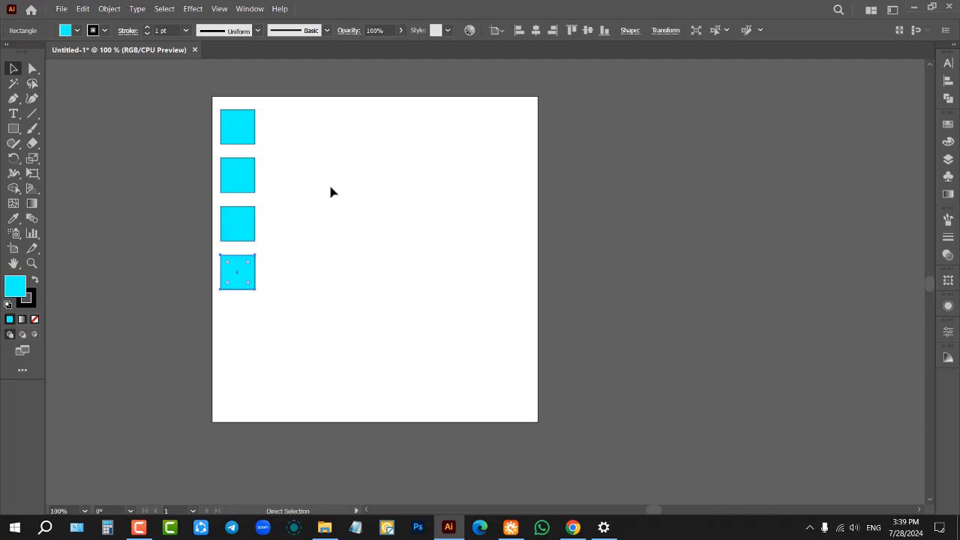
pyautogui.hotkey('ctrl', 'd')
pyautogui.press('v')
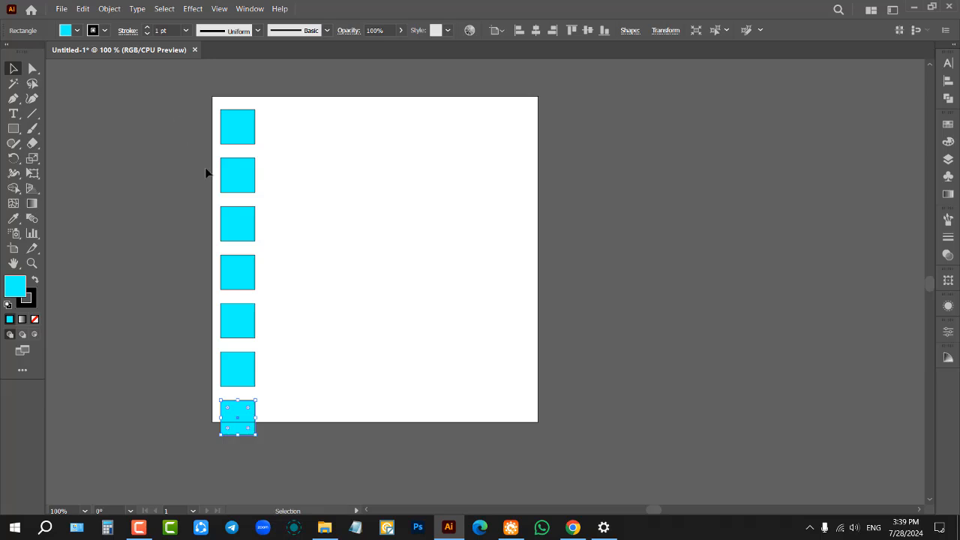
# Scale the whole column of squares down slightly so it fits inside the artboard, and deselect it.
pyautogui.moveTo(210, 106); pyautogui.dragTo(331, 442)
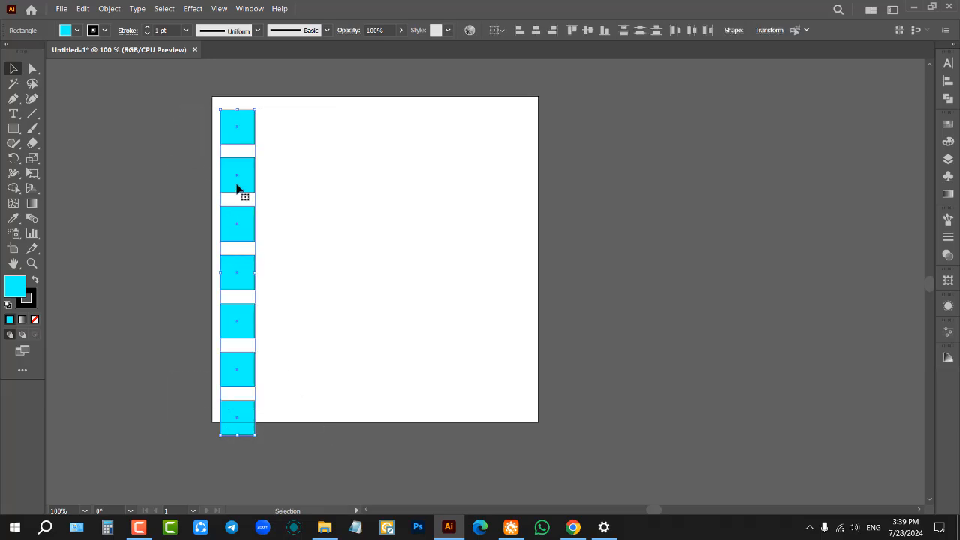
pyautogui.moveTo(236, 432); pyautogui.dragTo(235, 408)
pyautogui.click(193, 123)
# Duplicate the column of squares to its right and repeat the copy until eight columns fill the artboard, and deselect.
pyautogui.moveTo(210, 96); pyautogui.dragTo(334, 422)
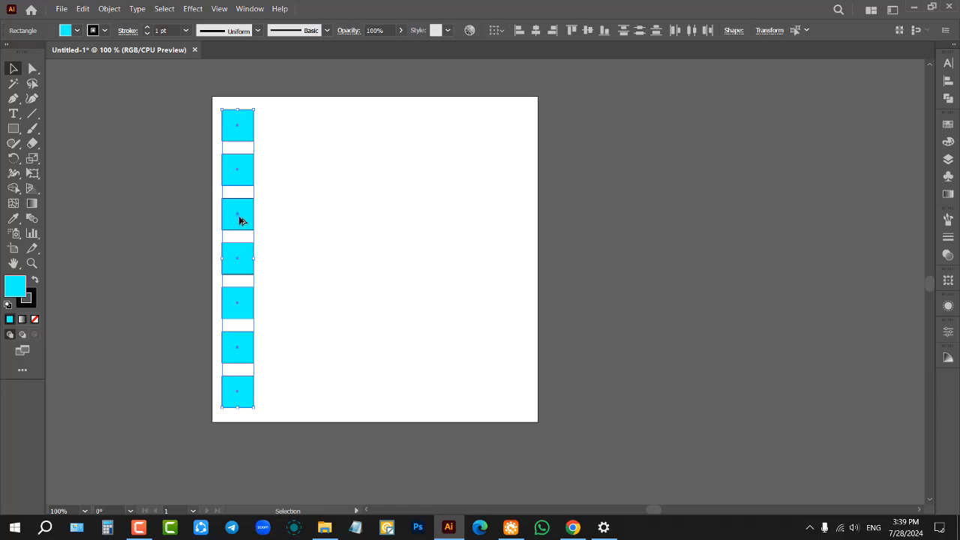
pyautogui.moveTo(240, 219); pyautogui.dragTo(277, 222)
pyautogui.hotkey('ctrl', 'd')
pyautogui.hotkey('ctrl', 'd')
pyautogui.hotkey('ctrl', 'd')
pyautogui.hotkey('ctrl', 'd')
pyautogui.hotkey('ctrl', 'd')
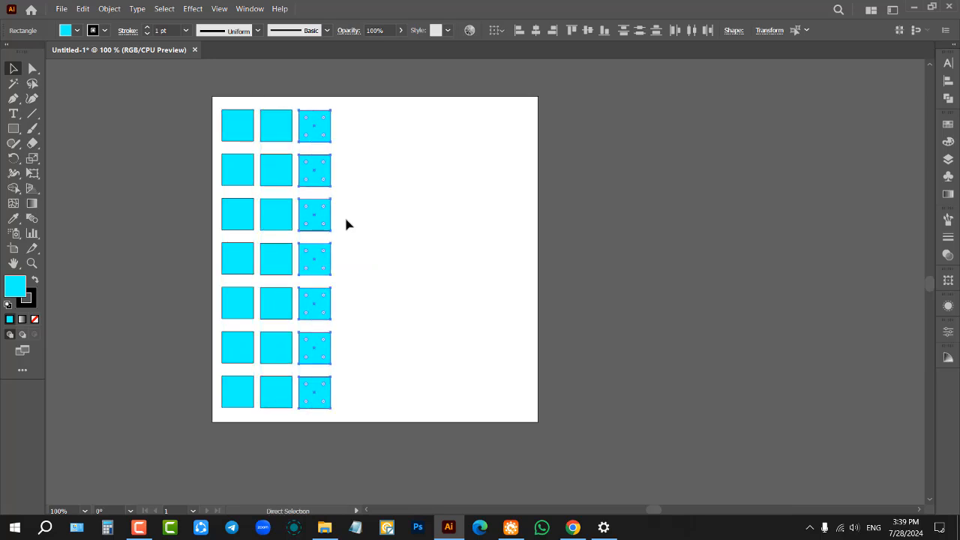
pyautogui.hotkey('ctrl', 'd')
pyautogui.click(577, 190)
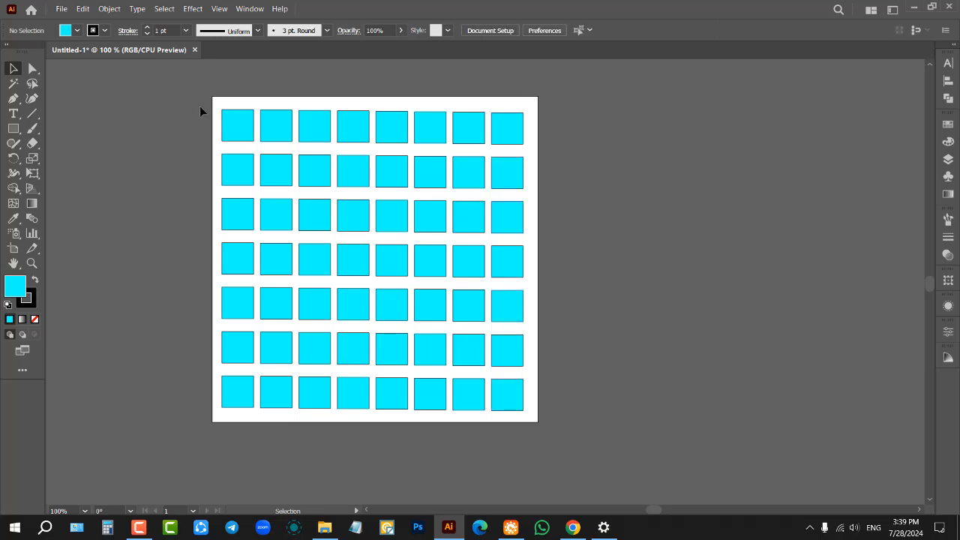
# Select the first, third, fifth and seventh rows together, fill them with dark blue after trying red, and deselect them.
pyautogui.moveTo(245, 111); pyautogui.dragTo(549, 126)
pyautogui.click(549, 126)
pyautogui.moveTo(208, 94); pyautogui.dragTo(557, 138)
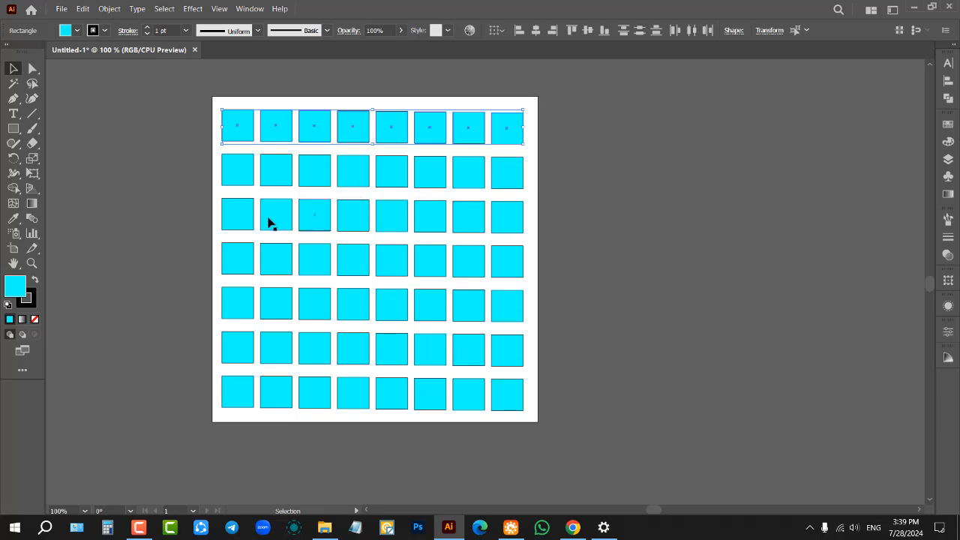
pyautogui.moveTo(208, 215); pyautogui.dragTo(551, 216)
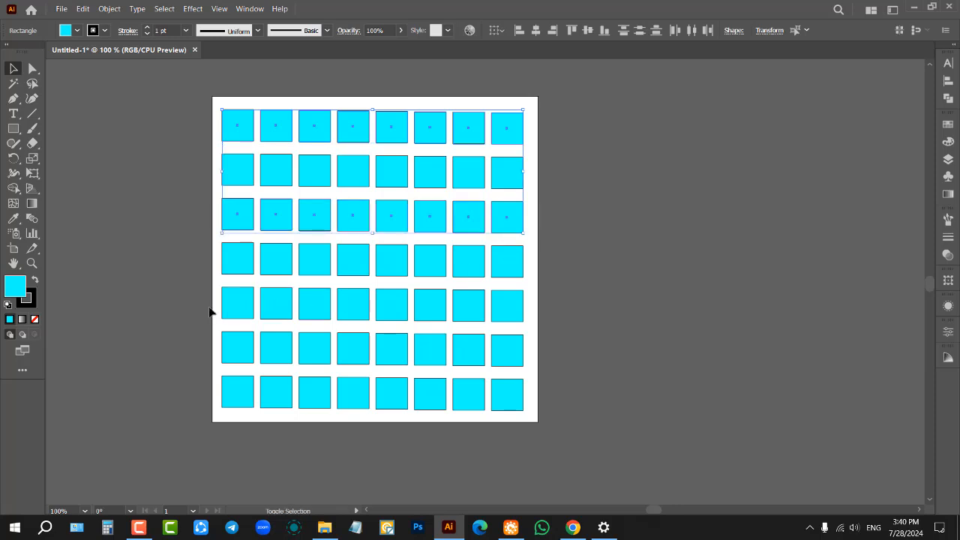
pyautogui.moveTo(210, 312); pyautogui.dragTo(529, 317)
pyautogui.moveTo(223, 404); pyautogui.dragTo(555, 407)
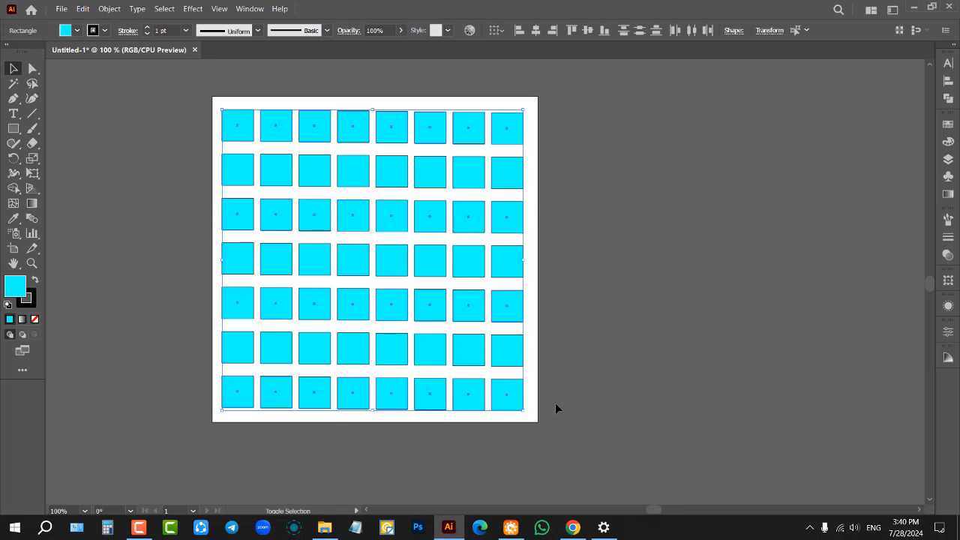
pyautogui.click(77, 30)
pyautogui.click(44, 52)
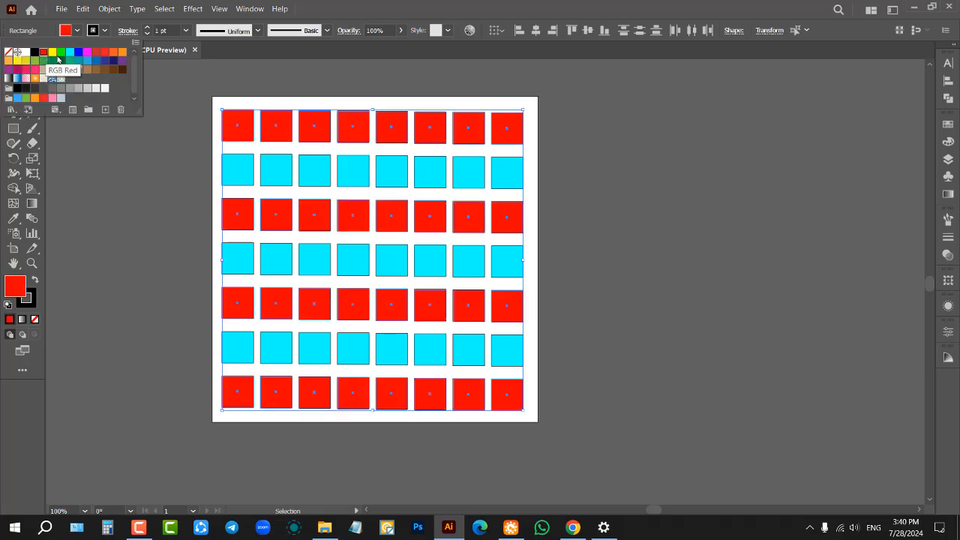
pyautogui.click(113, 60)
pyautogui.click(156, 227)
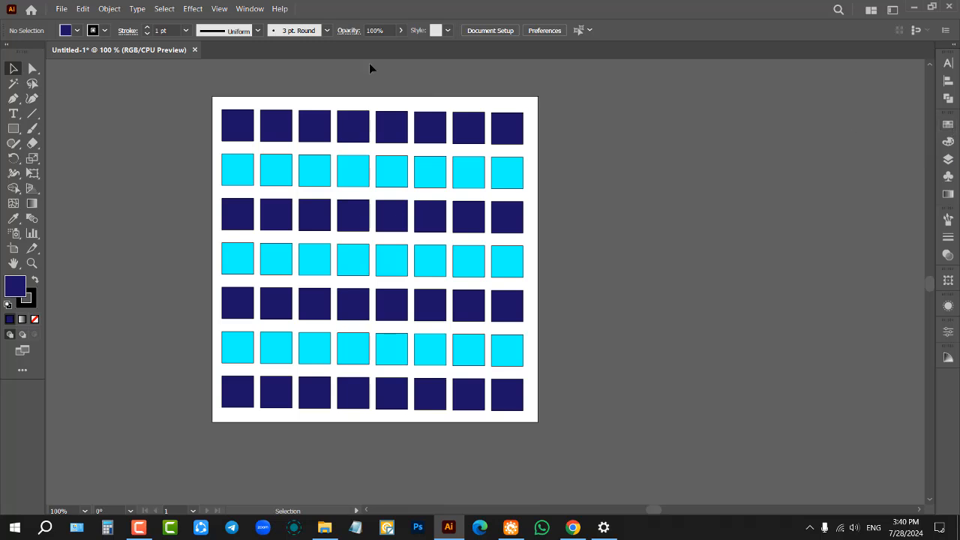
# Show the Swatches panel and use it to fill the second row with purple after trying yellow, and deselect the row.
pyautogui.click(242, 8)
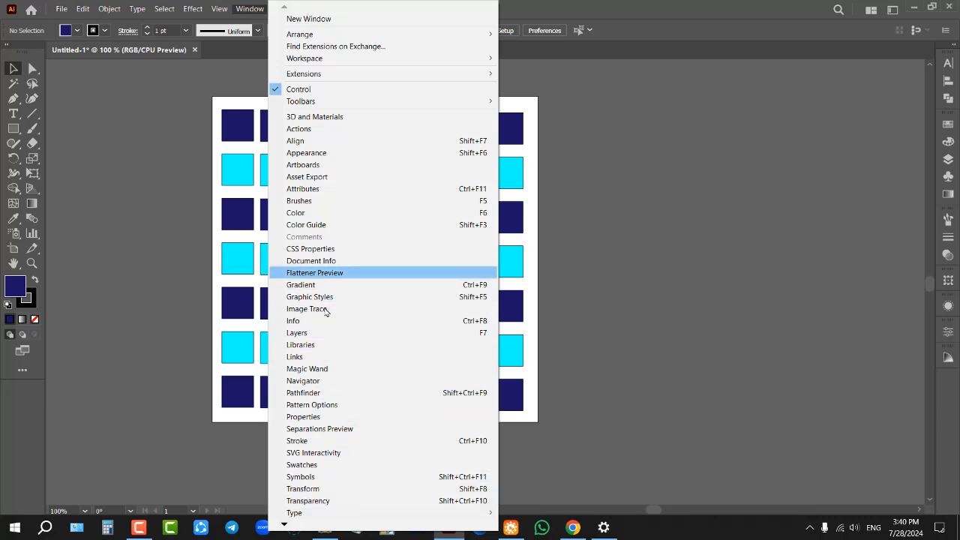
pyautogui.click(304, 465)
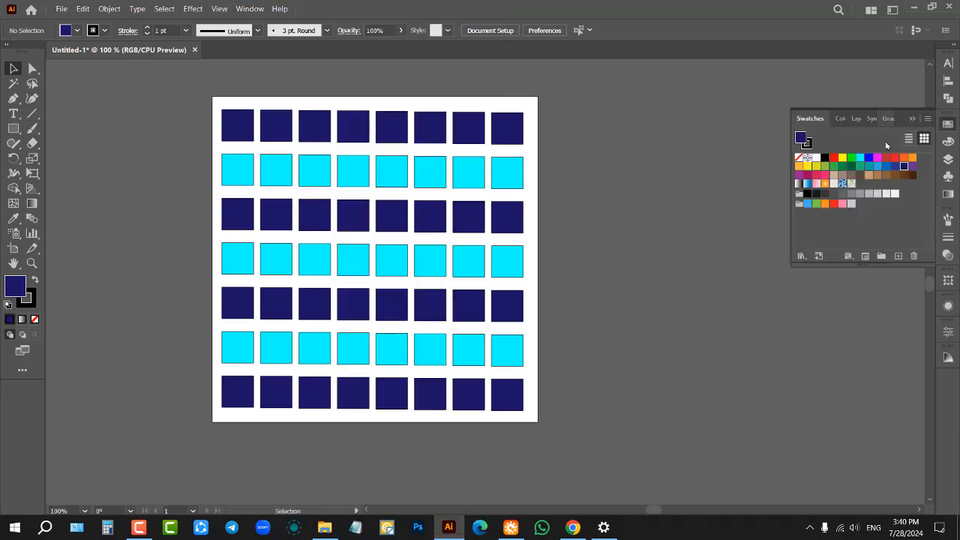
pyautogui.moveTo(215, 161); pyautogui.dragTo(597, 182)
pyautogui.click(842, 158)
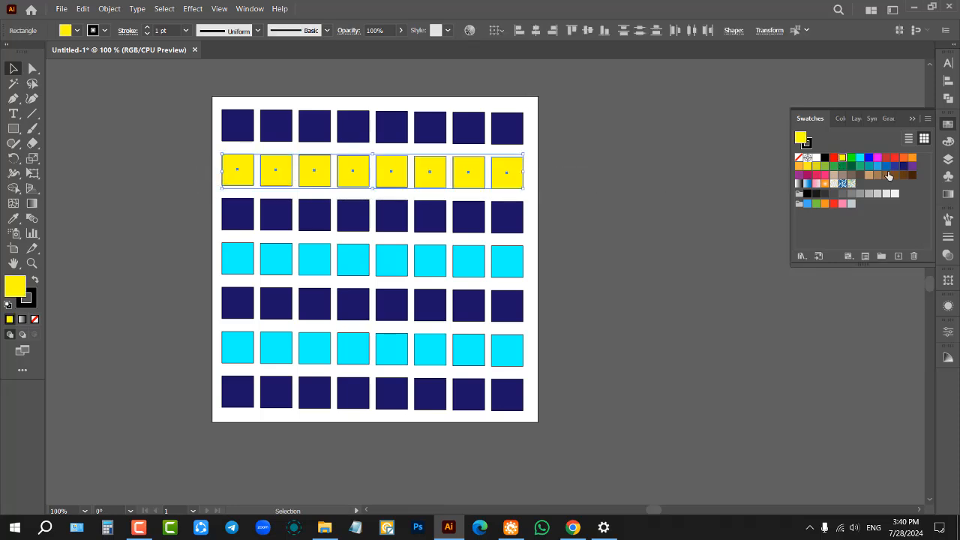
pyautogui.click(911, 166)
pyautogui.click(694, 204)
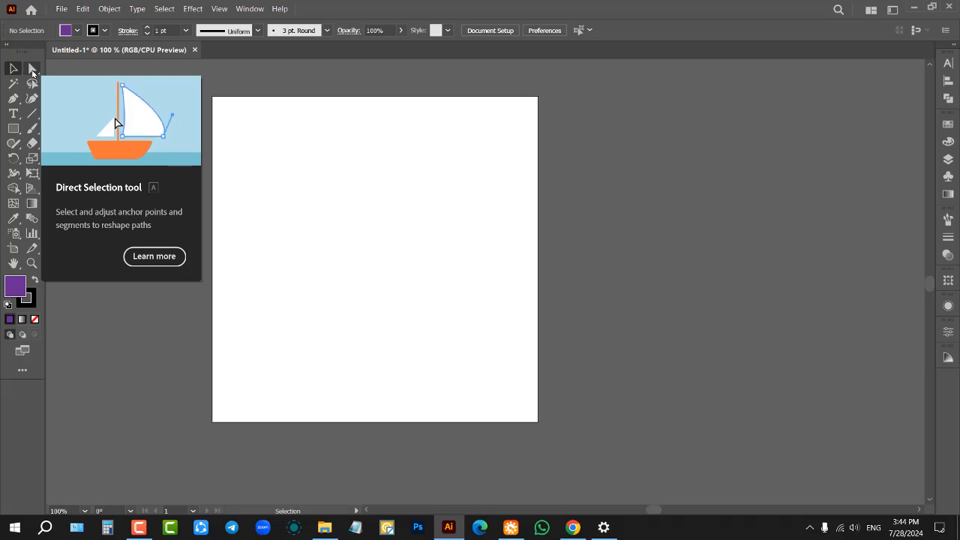
# Examine the tool variants grouped under the Direct Selection and Pen tools, and move on to the Rectangle tool.
pyautogui.click(32, 72)
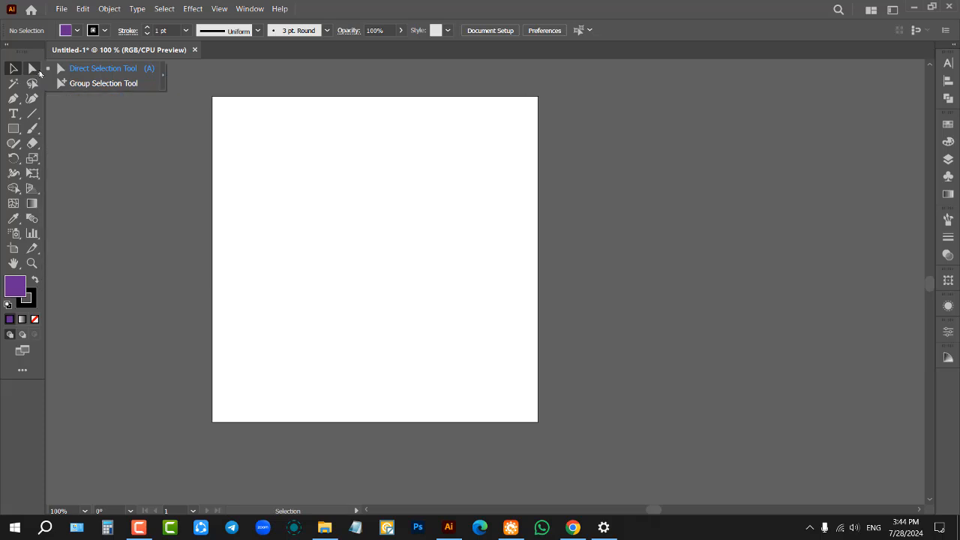
pyautogui.click(31, 69)
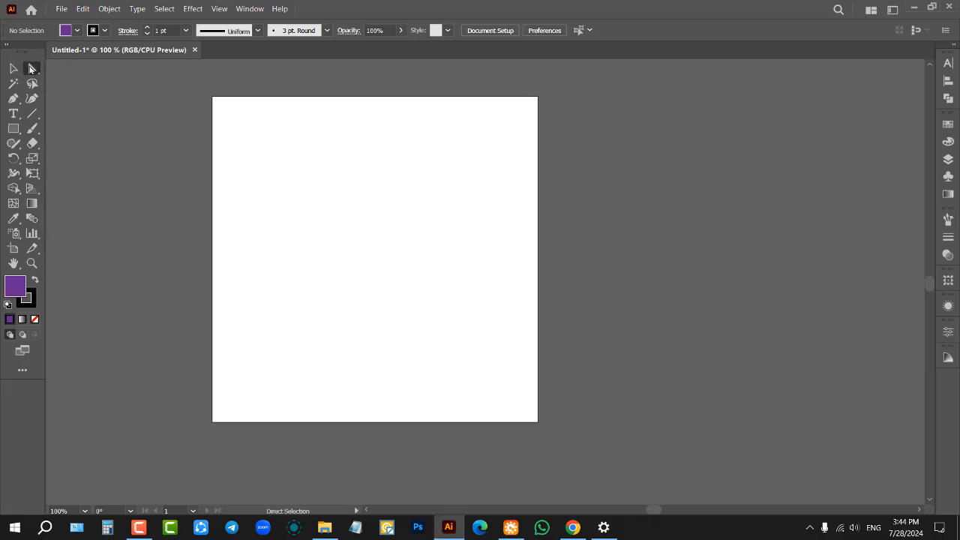
pyautogui.click(32, 69)
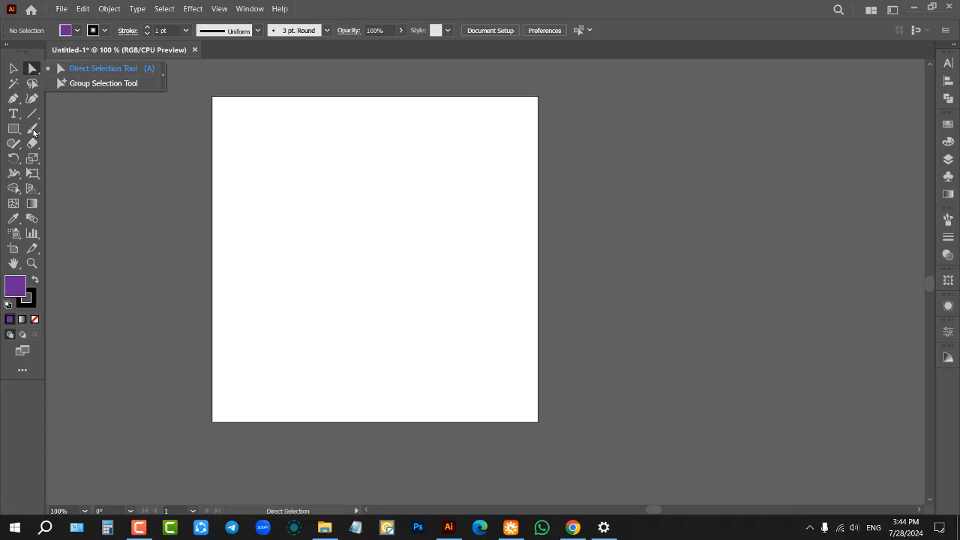
pyautogui.click(12, 104)
pyautogui.click(11, 105)
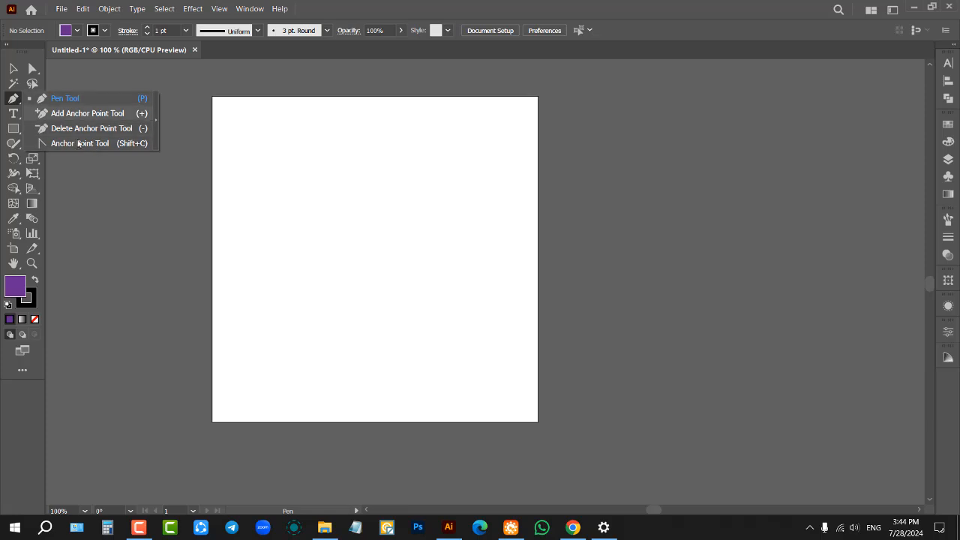
pyautogui.click(12, 131)
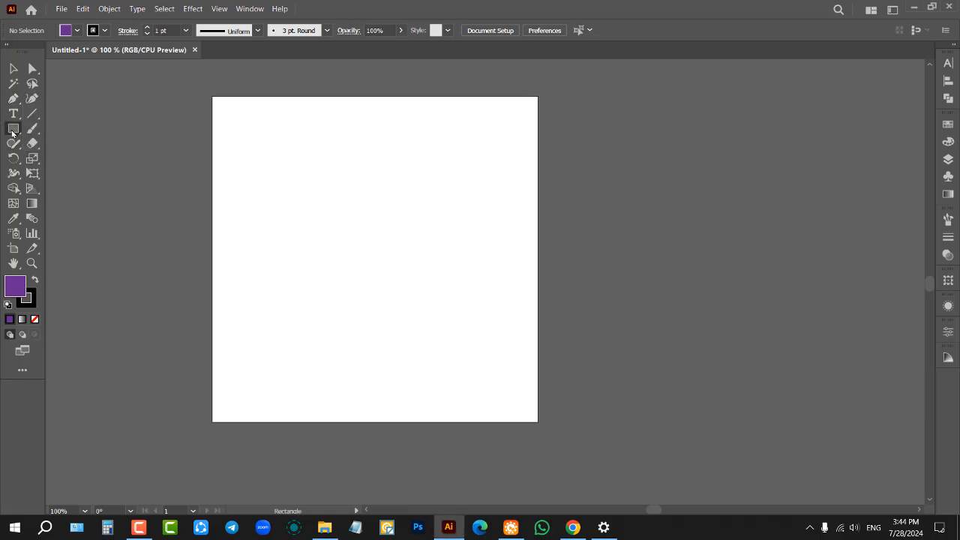
pyautogui.click(12, 134)
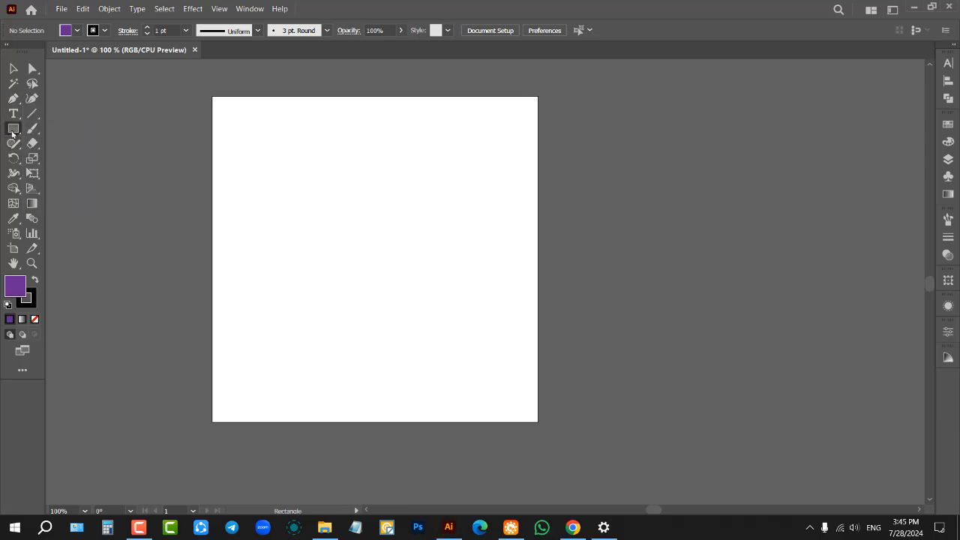
# Draw a purple rectangle about 478 × 434 px on the artboard, and create an exact 800 × 800 px square beside the artboard's right edge.
pyautogui.click(13, 133)
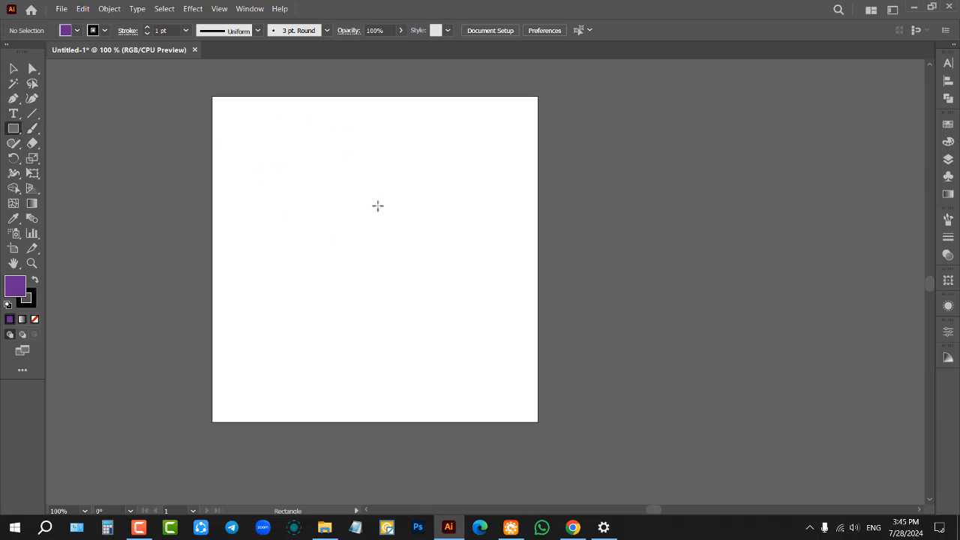
pyautogui.moveTo(254, 123); pyautogui.dragTo(410, 265)
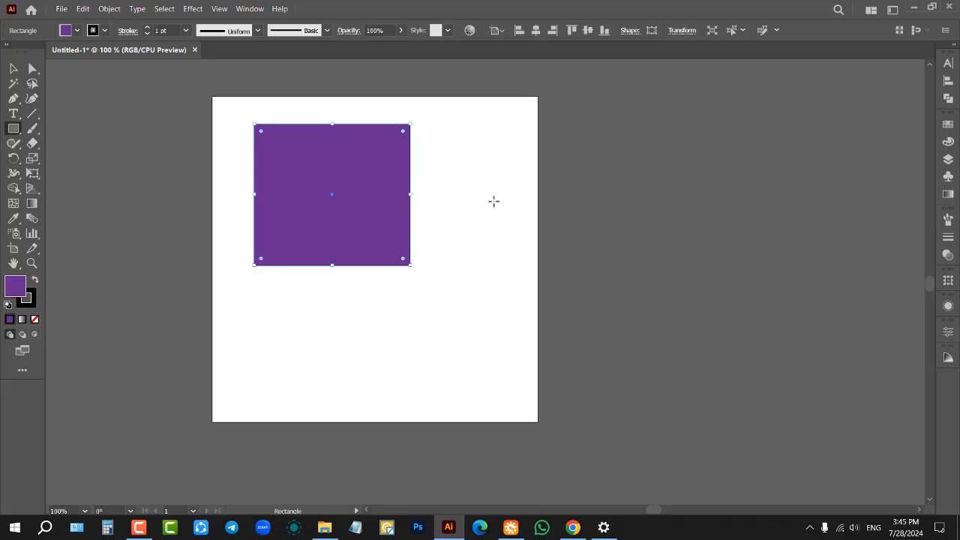
pyautogui.click(595, 188)
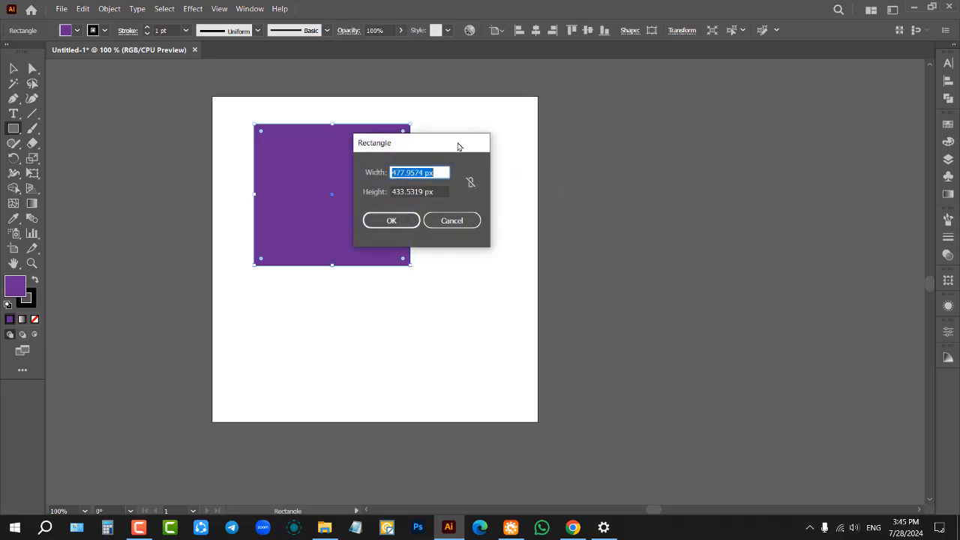
pyautogui.moveTo(458, 146); pyautogui.dragTo(623, 153)
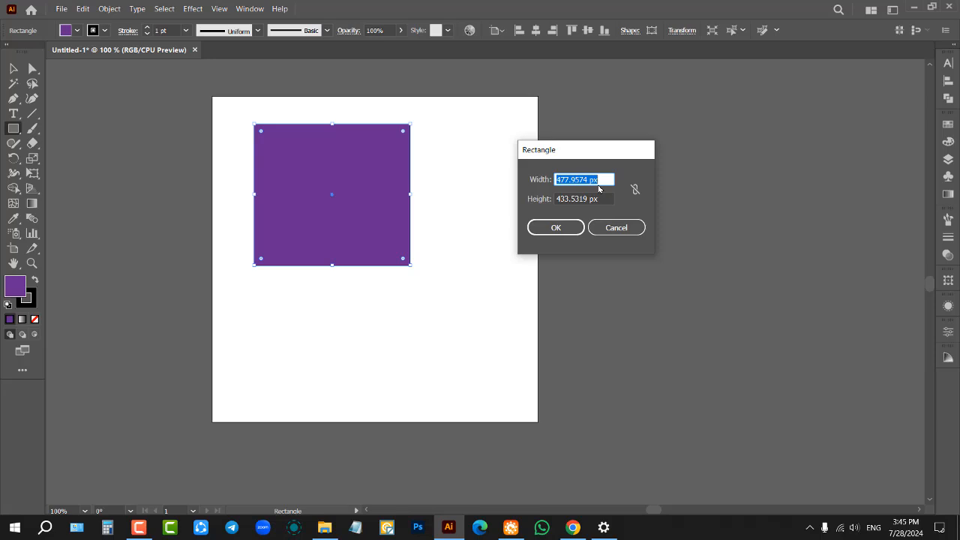
pyautogui.write('800')
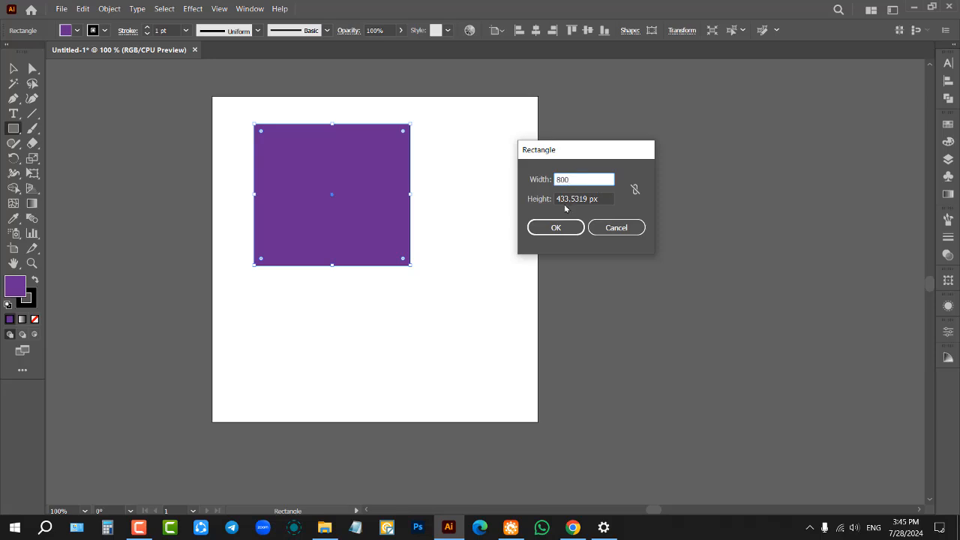
pyautogui.press('Tab')
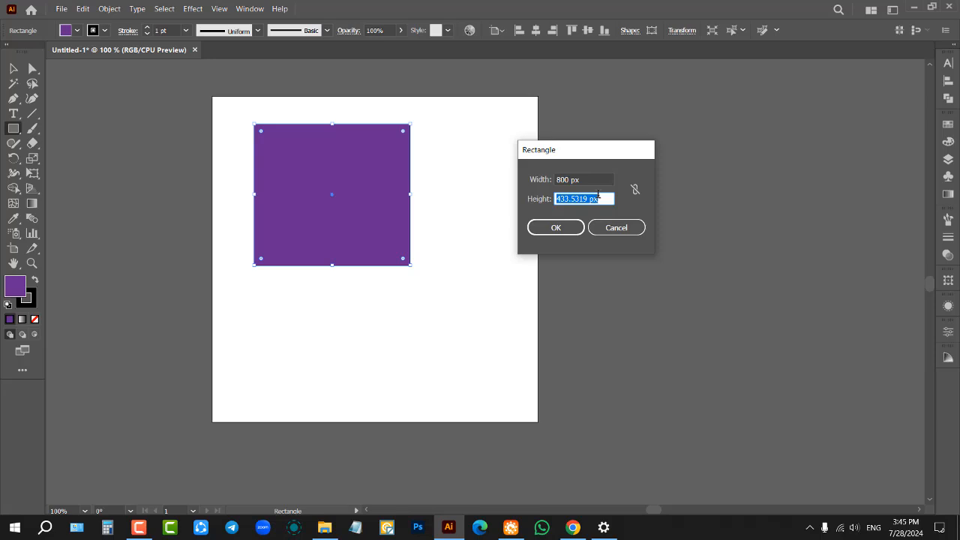
pyautogui.write('800')
pyautogui.click(559, 229)
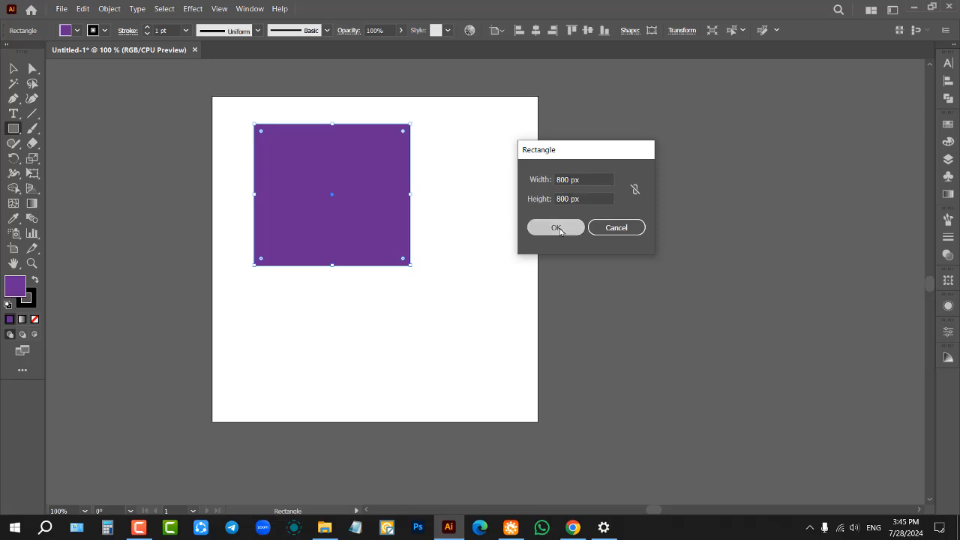
# Move the smaller rectangle off the artboard to its left, and centre the 800 px square horizontally and vertically on the artboard.
pyautogui.click(11, 67)
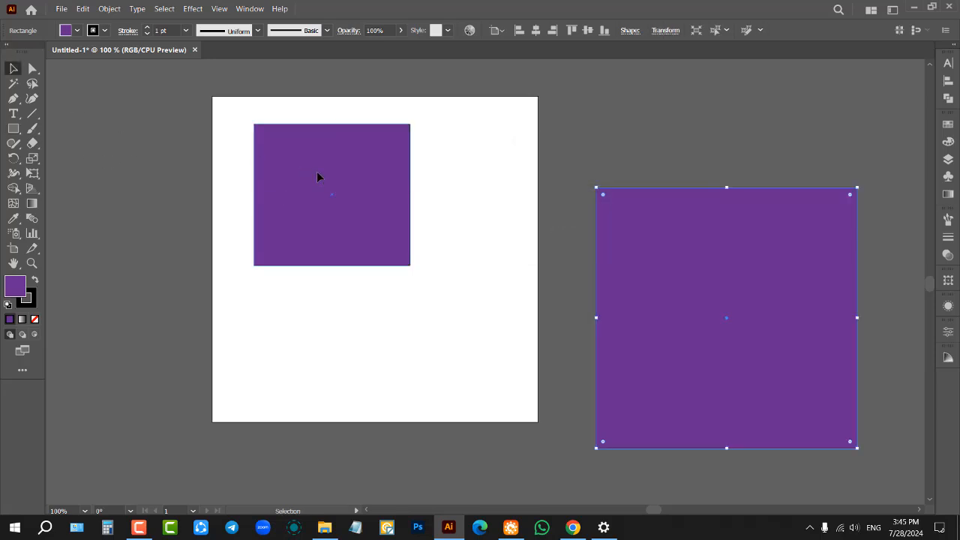
pyautogui.moveTo(317, 177); pyautogui.dragTo(112, 188)
pyautogui.click(353, 189)
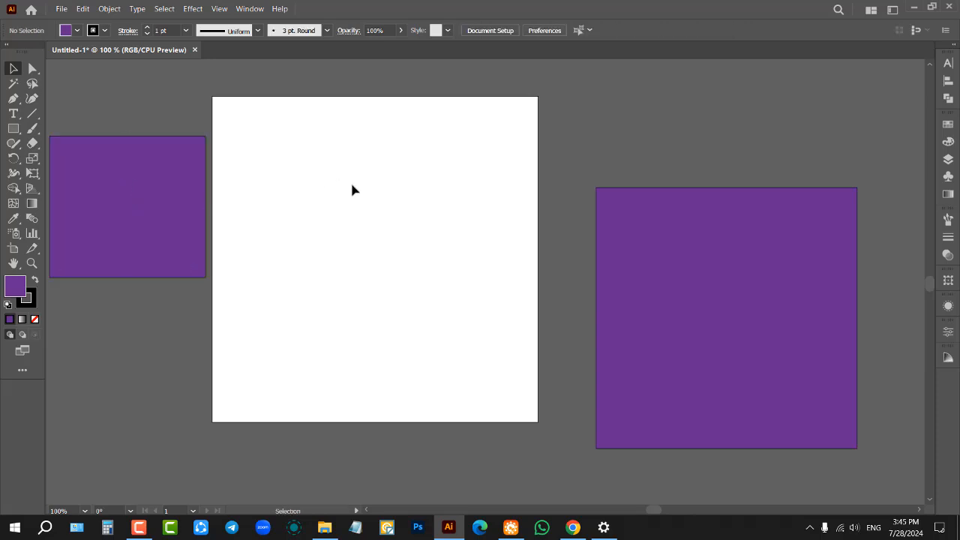
pyautogui.moveTo(668, 238); pyautogui.dragTo(463, 194)
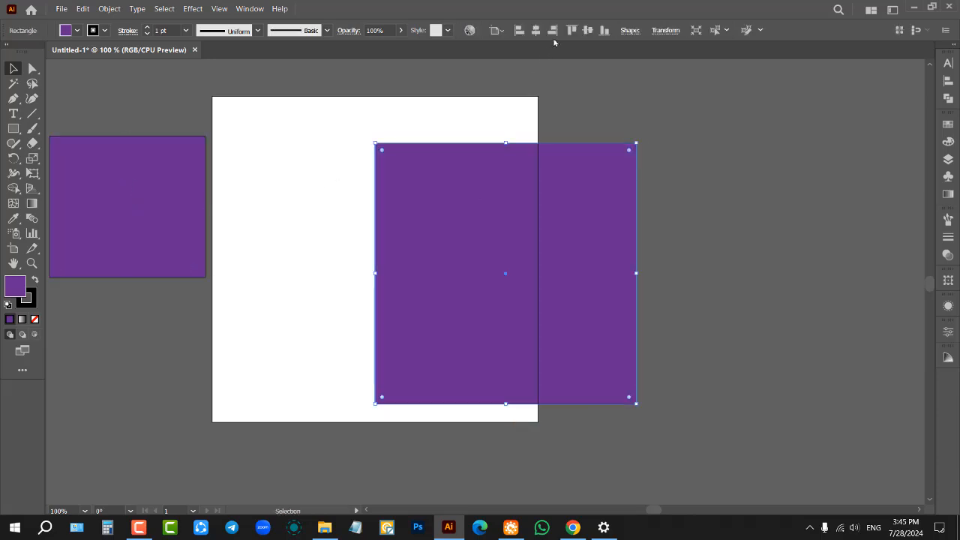
pyautogui.click(535, 30)
pyautogui.click(588, 30)
pyautogui.click(612, 112)
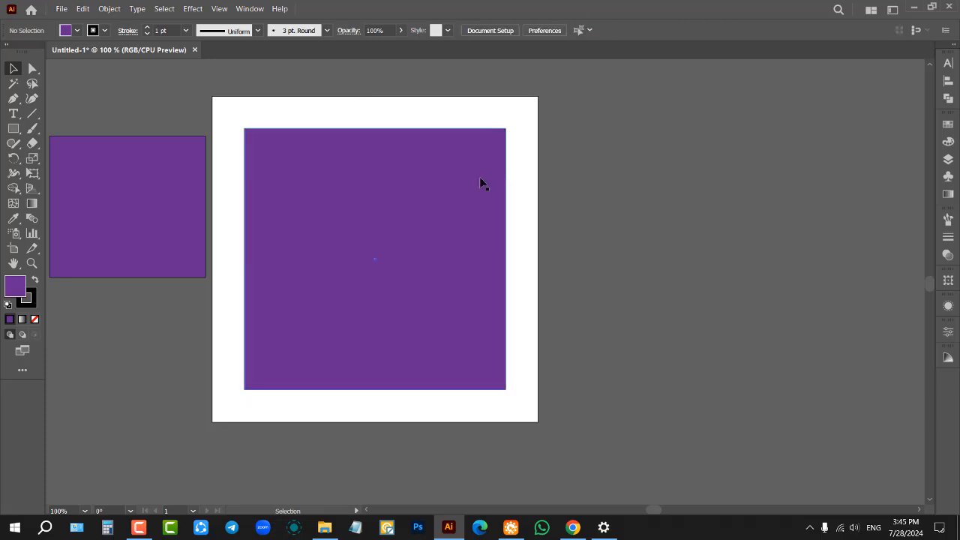
# Move the 800 px square off the artboard to its right and deselect it.
pyautogui.scroll(-1, 337, 175)
pyautogui.moveTo(356, 177); pyautogui.dragTo(597, 144)
pyautogui.click(485, 153)
# Create a rectangle on the artboard with an exact width of 1000 px and height of 1000 px.
pyautogui.click(13, 128)
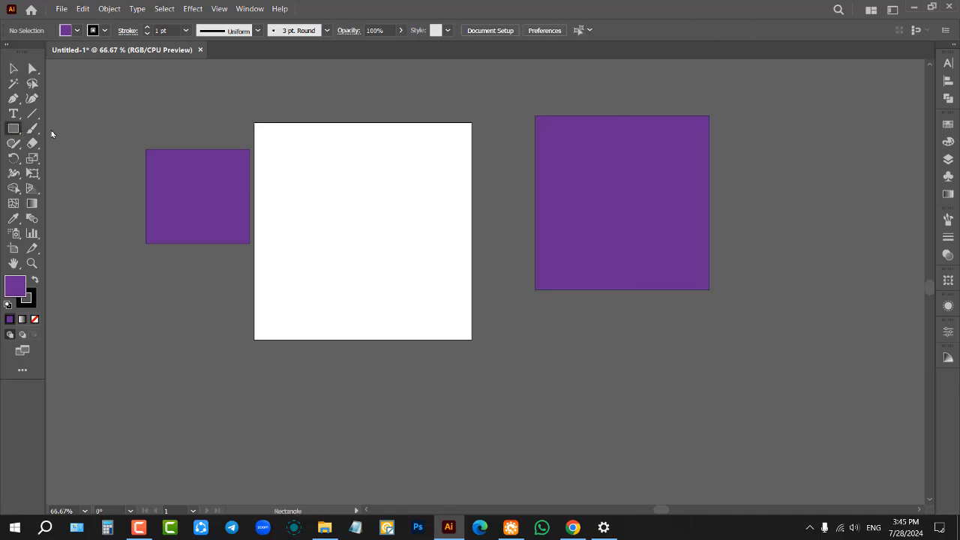
pyautogui.click(345, 155)
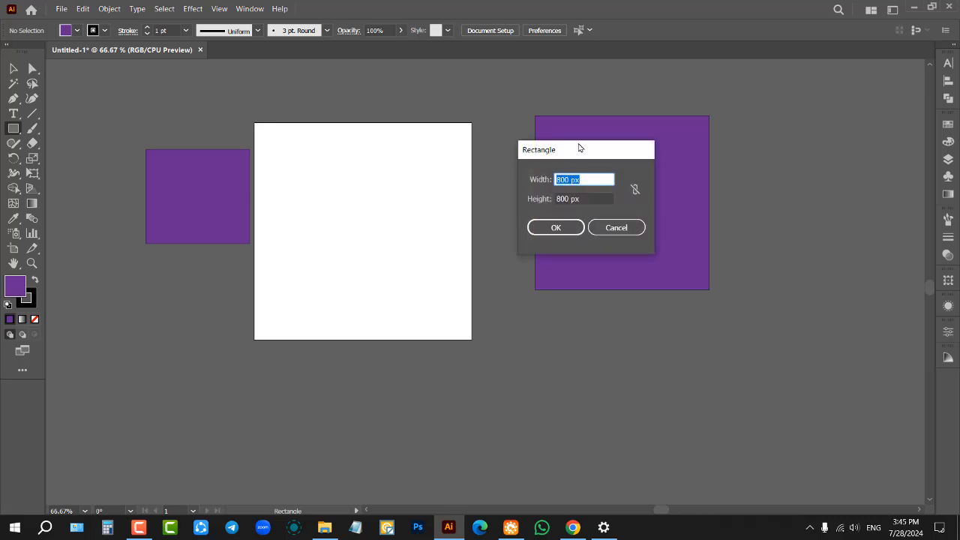
pyautogui.moveTo(578, 147); pyautogui.dragTo(524, 143)
pyautogui.write('1000')
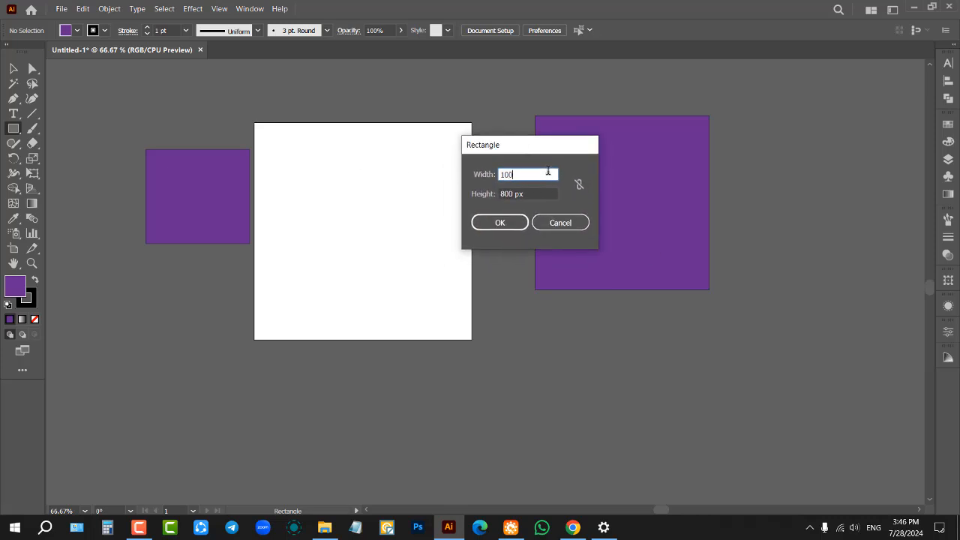
pyautogui.click(540, 193)
pyautogui.doubleClick(540, 193)
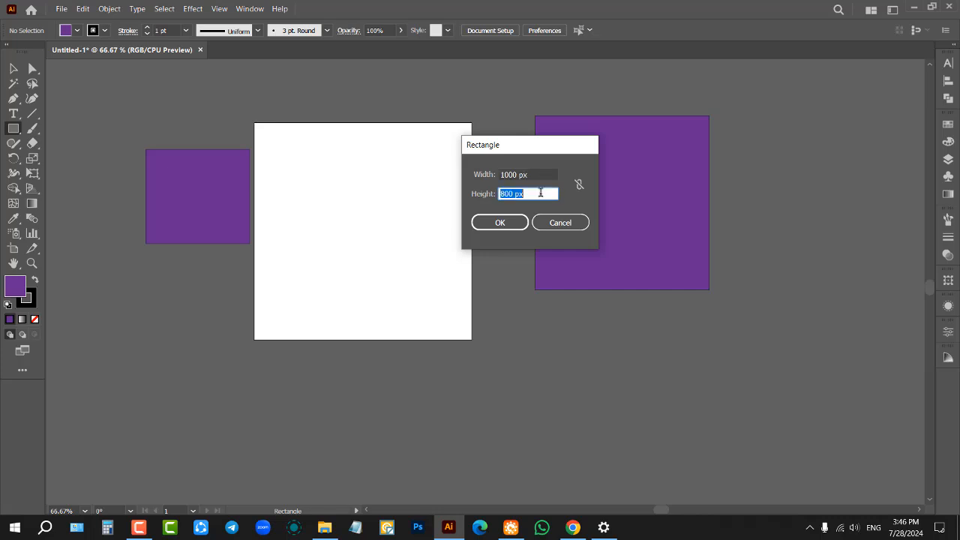
pyautogui.write('1000')
pyautogui.click(513, 225)
# Centre the 1000 px square horizontally and vertically so it covers the artboard, and deselect it.
pyautogui.press('v')
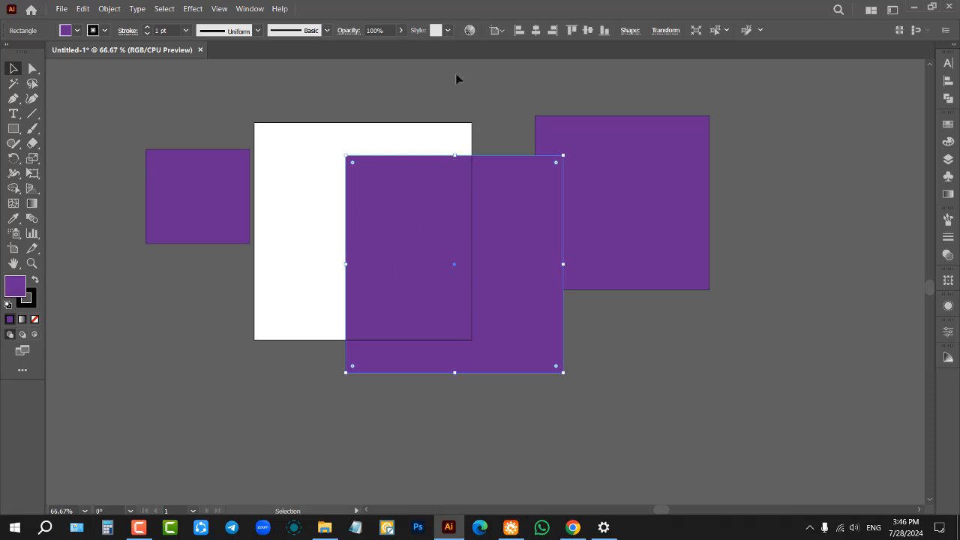
pyautogui.click(535, 30)
pyautogui.click(587, 30)
pyautogui.click(431, 102)
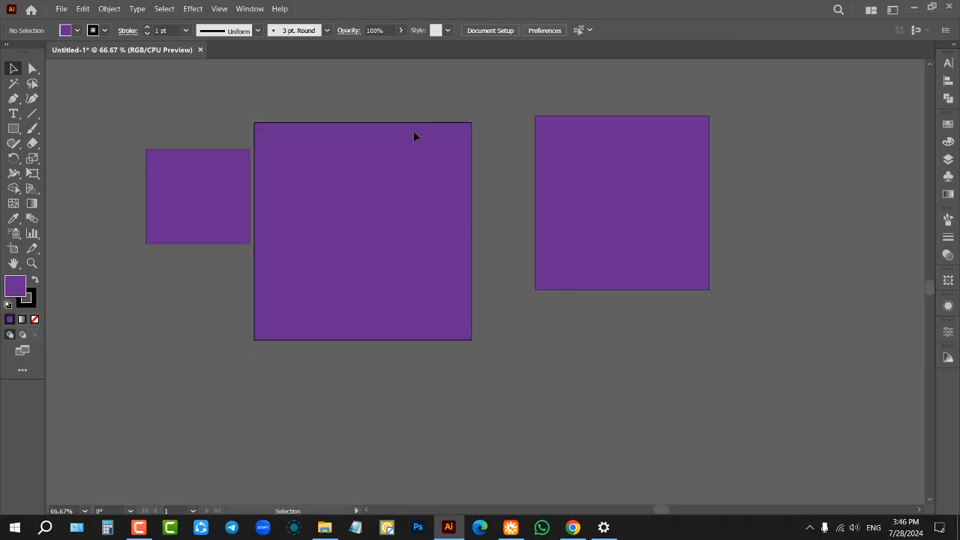
pyautogui.moveTo(304, 150)
pyautogui.mouseDown()
pyautogui.moveTo(322, 165)
pyautogui.moveTo(312, 159)
pyautogui.mouseUp()
pyautogui.click(535, 30)
pyautogui.click(285, 98)
# Select all three purple shapes and delete them.
pyautogui.moveTo(587, 182); pyautogui.dragTo(538, 172)
pyautogui.press('Delete')
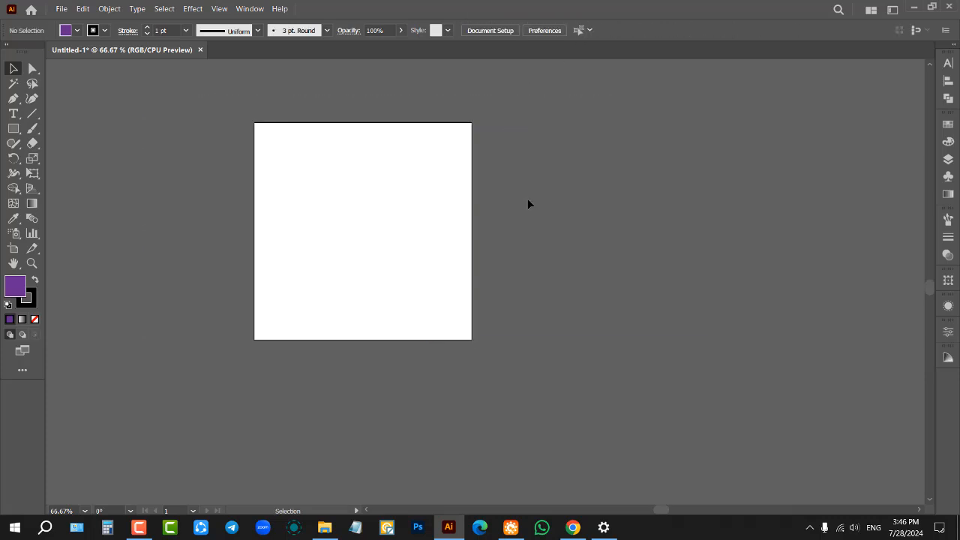
pyautogui.click(14, 129)
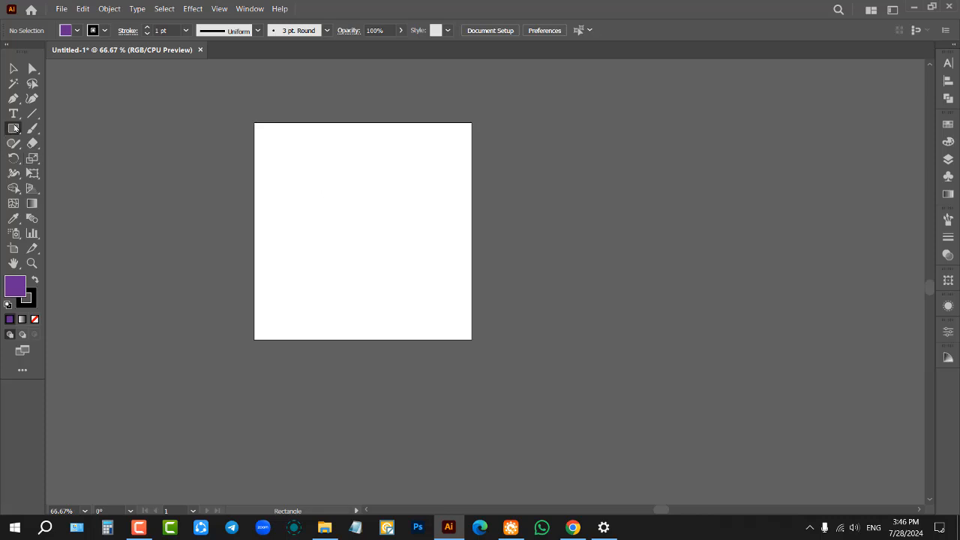
pyautogui.click(362, 178)
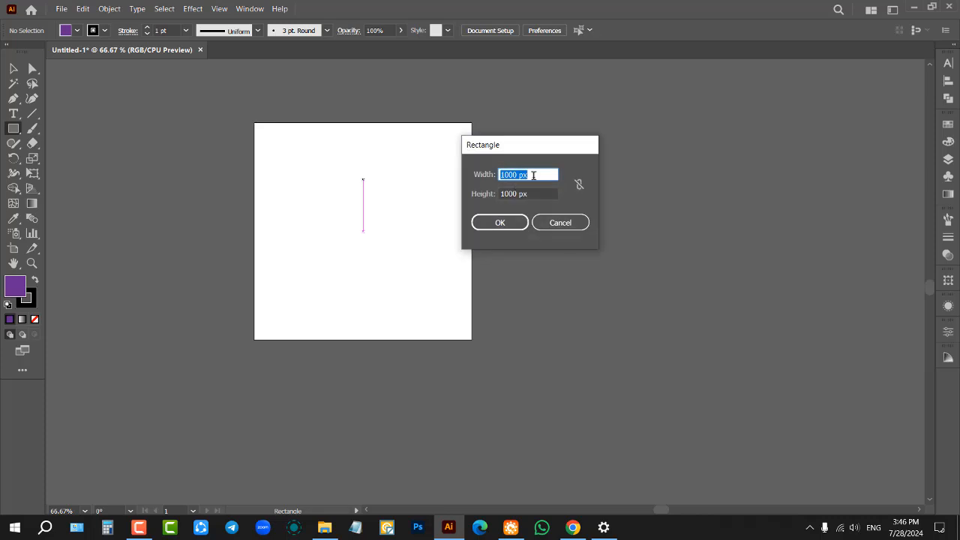
pyautogui.click(559, 222)
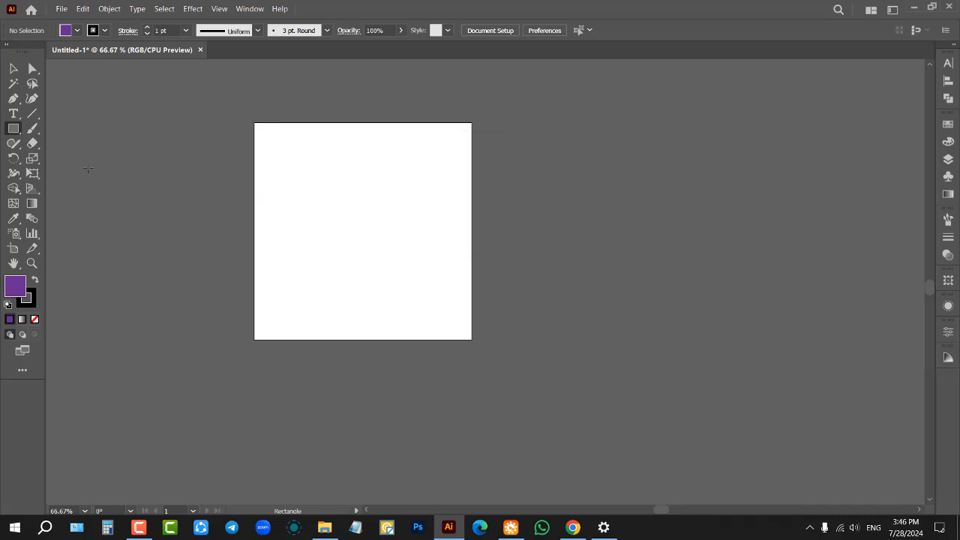
pyautogui.click(13, 69)
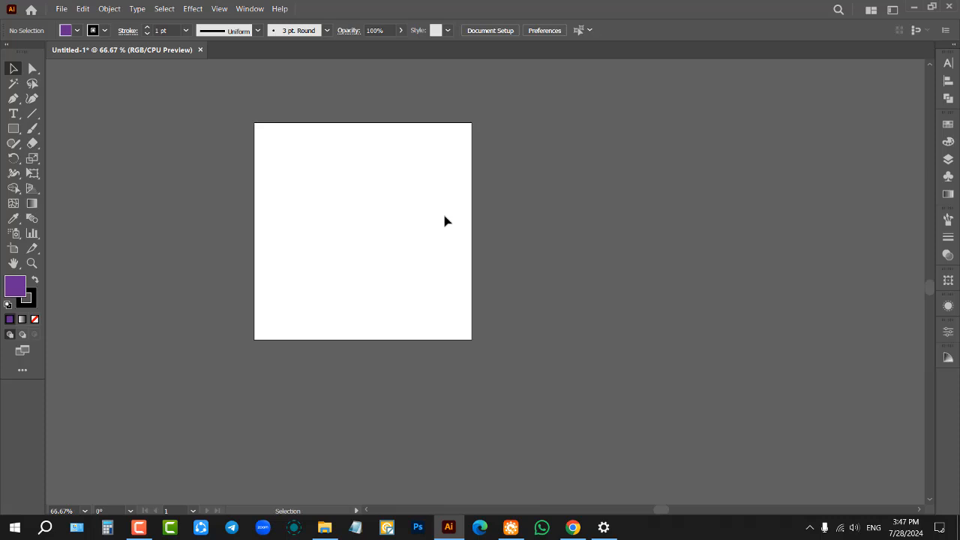
# Examine the empty artboard at different magnifications by zooming in and out and scrolling the view.
pyautogui.scroll(1, 444, 220)
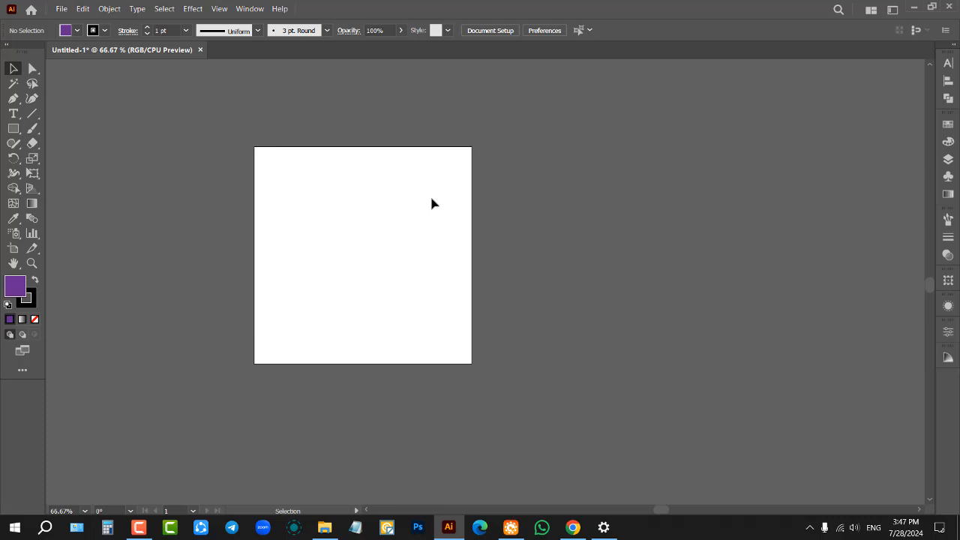
pyautogui.scroll(1, 283, 199)
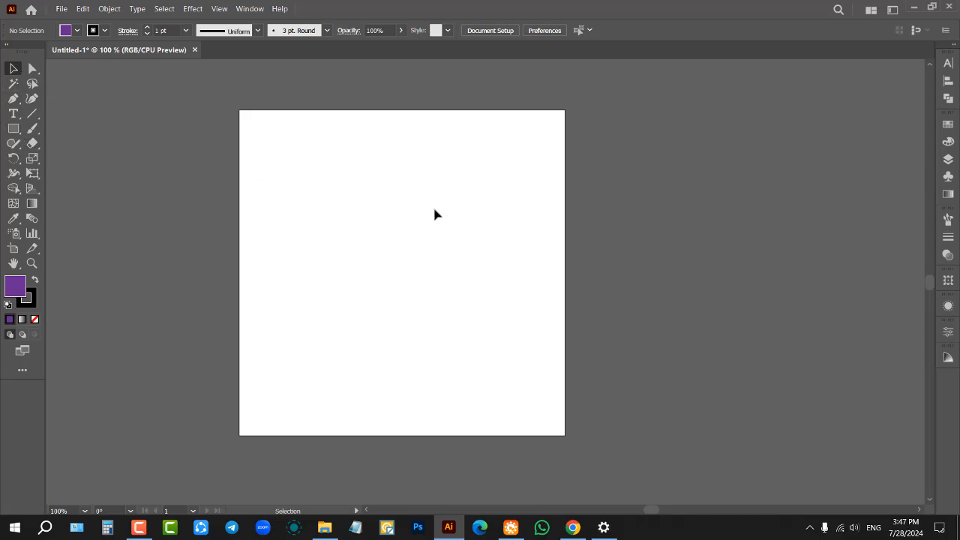
pyautogui.scroll(-5, 517, 190)
pyautogui.scroll(5, 516, 190)
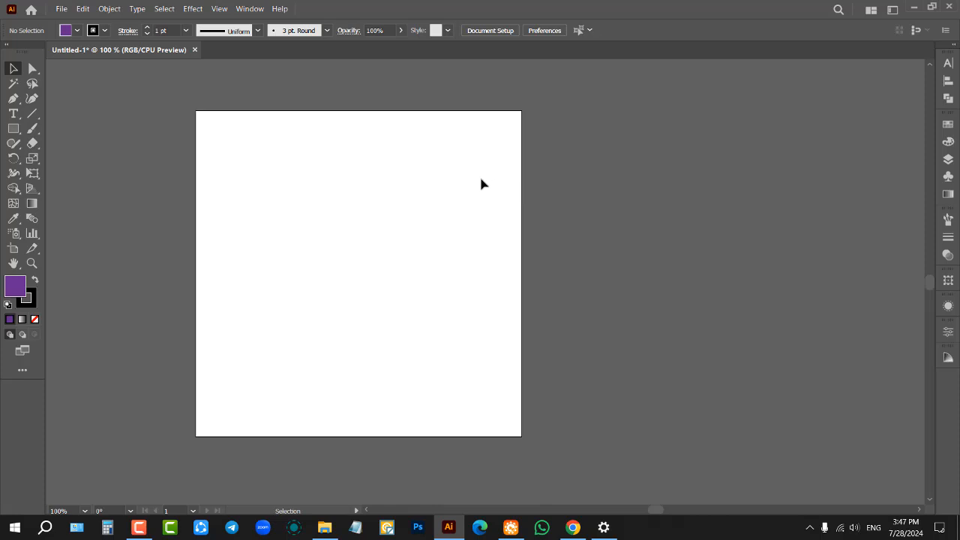
pyautogui.scroll(-2, 493, 184)
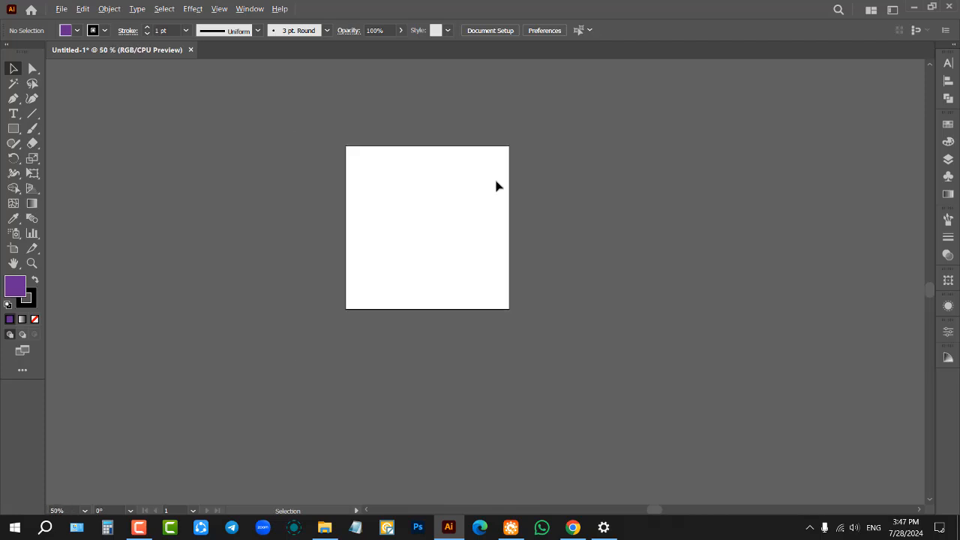
pyautogui.scroll(3, 493, 183)
pyautogui.scroll(3, 506, 188)
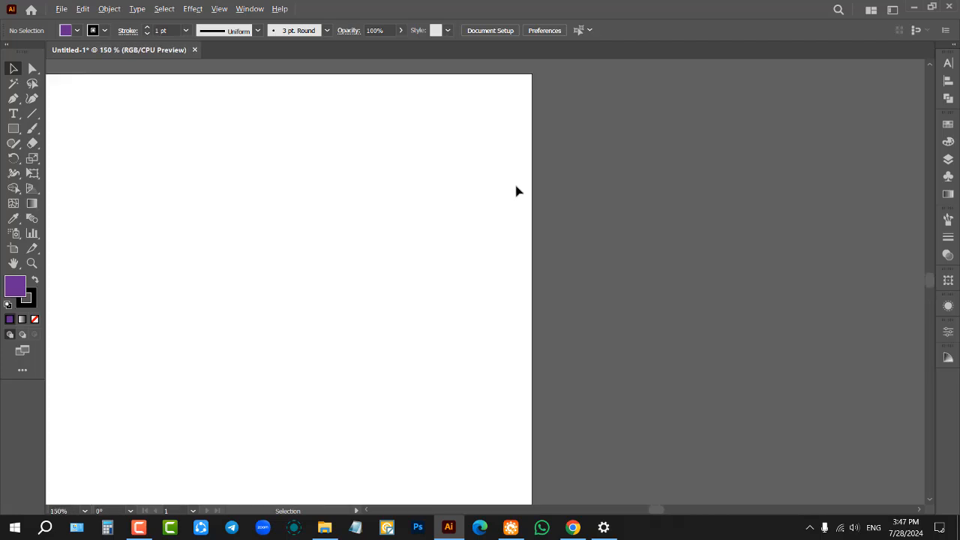
pyautogui.scroll(-3, 517, 190)
pyautogui.scroll(4, 570, 195)
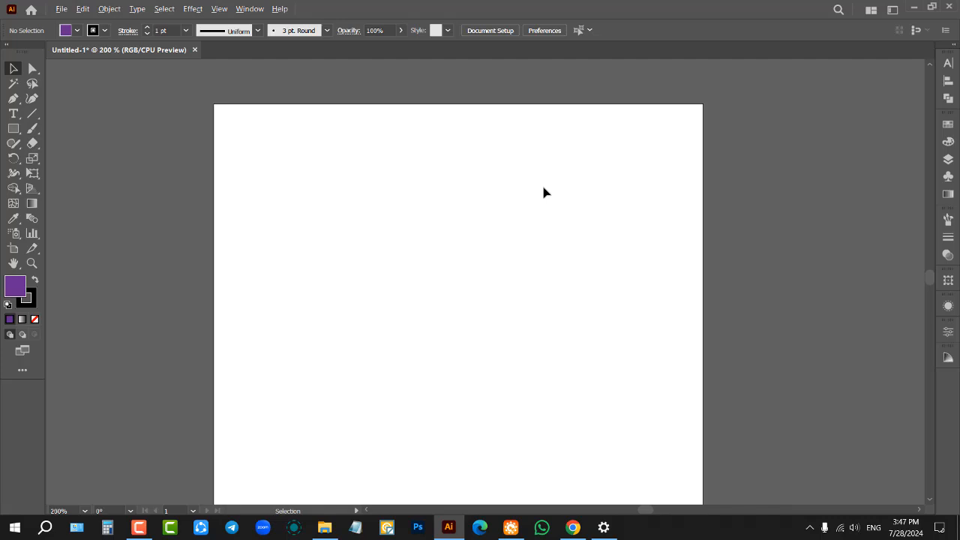
pyautogui.scroll(1, 538, 177)
pyautogui.scroll(2, 544, 187)
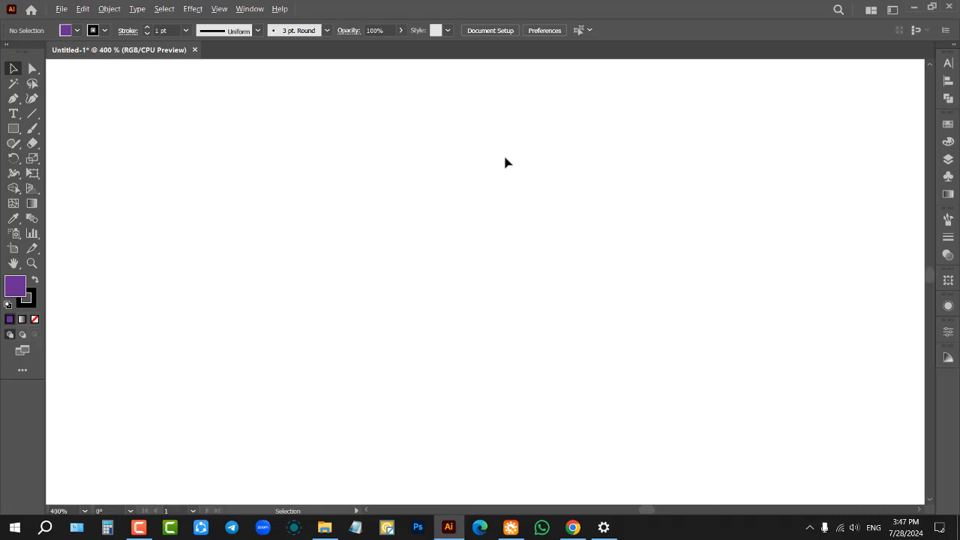
pyautogui.scroll(-5, 503, 157)
pyautogui.scroll(4, 497, 157)
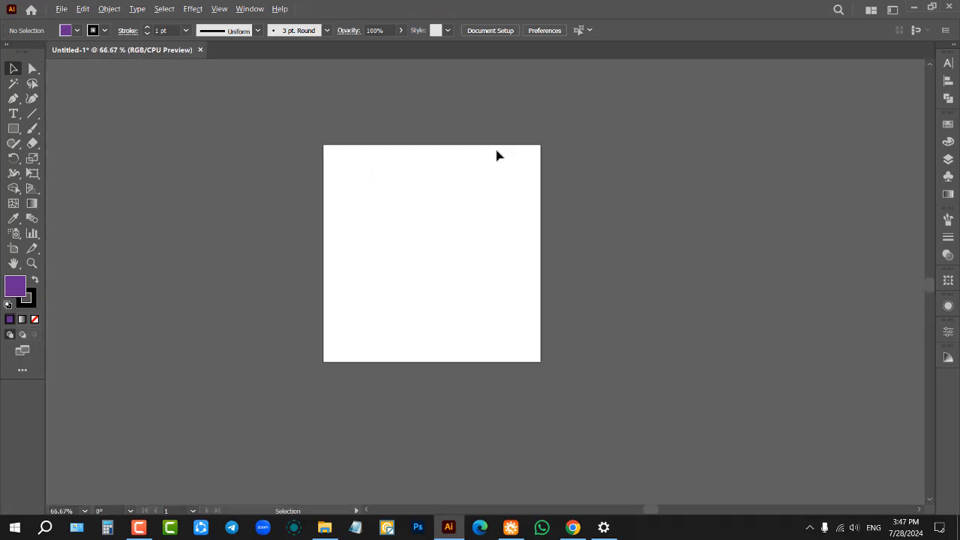
pyautogui.scroll(2, 487, 165)
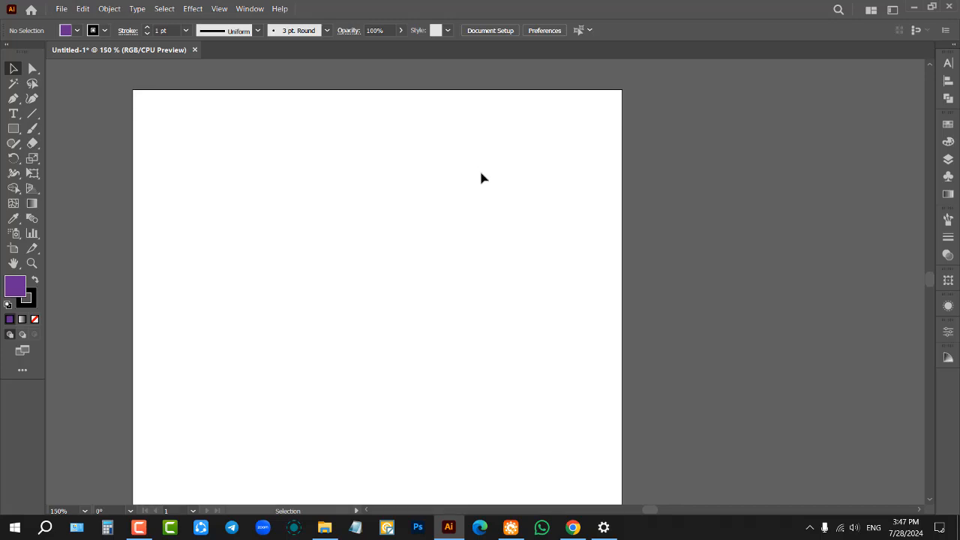
# Draw a wide purple rectangle over the artboard's upper part and move it left so it lies fully inside the artboard.
pyautogui.click(13, 128)
pyautogui.moveTo(297, 122); pyautogui.dragTo(713, 392)
pyautogui.press('v')
pyautogui.moveTo(642, 310); pyautogui.dragTo(522, 283)
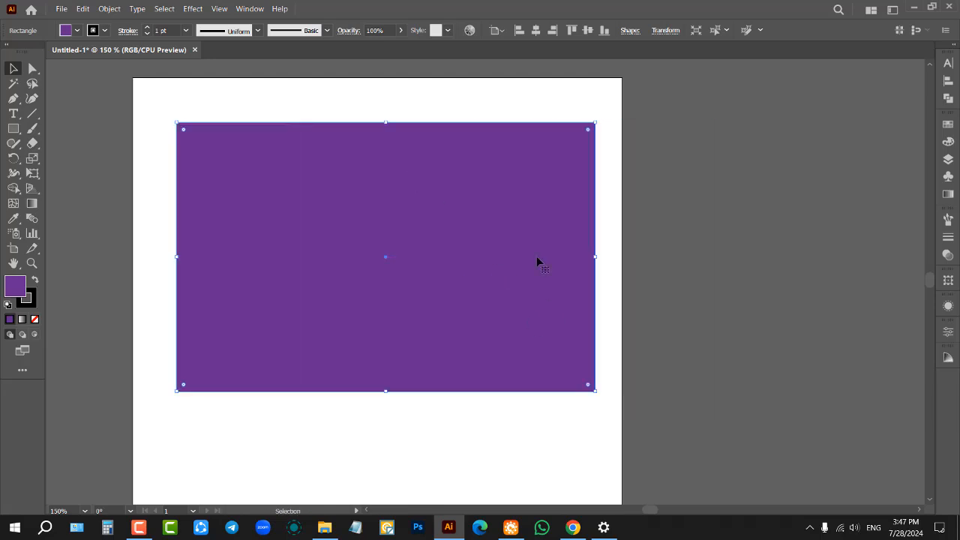
pyautogui.scroll(-3, 486, 242)
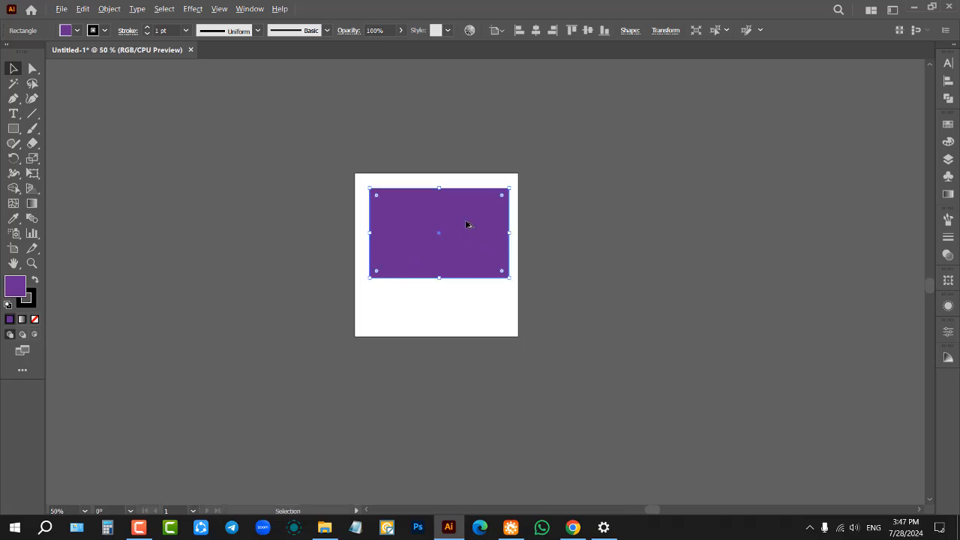
pyautogui.scroll(2, 455, 223)
pyautogui.scroll(2, 422, 208)
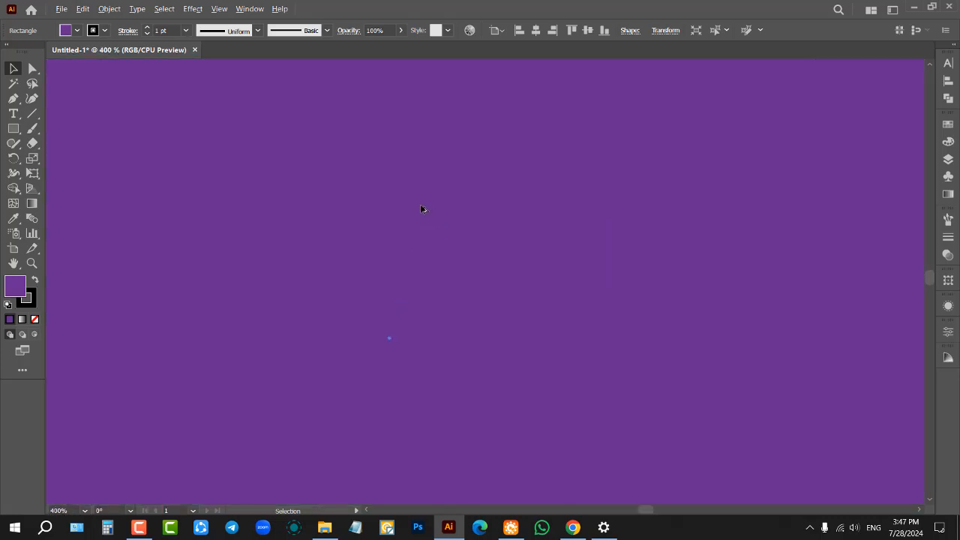
pyautogui.scroll(-3, 424, 211)
pyautogui.scroll(1, 425, 211)
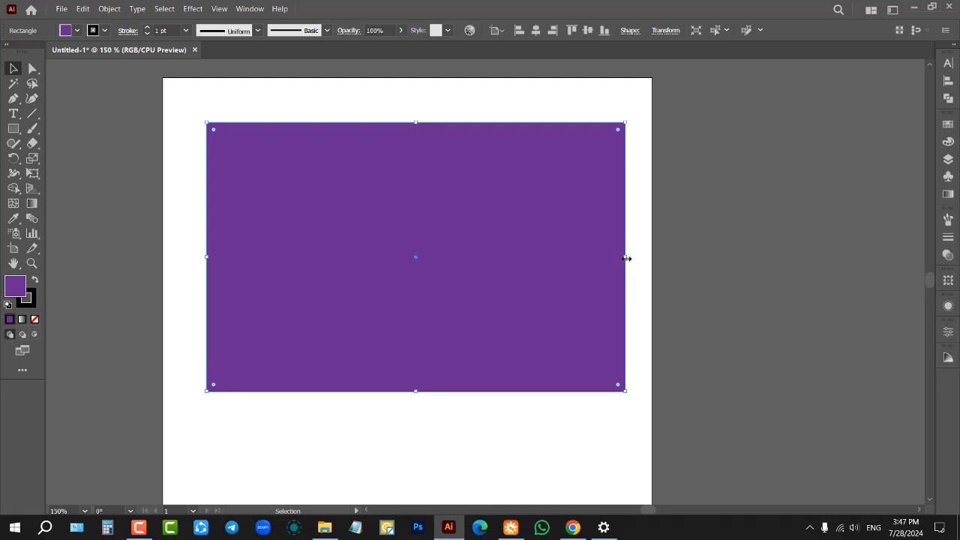
# Narrow the purple rectangle by moving its right edge inward, and keep the rectangle selected.
pyautogui.moveTo(626, 257); pyautogui.dragTo(553, 246)
pyautogui.click(587, 248)
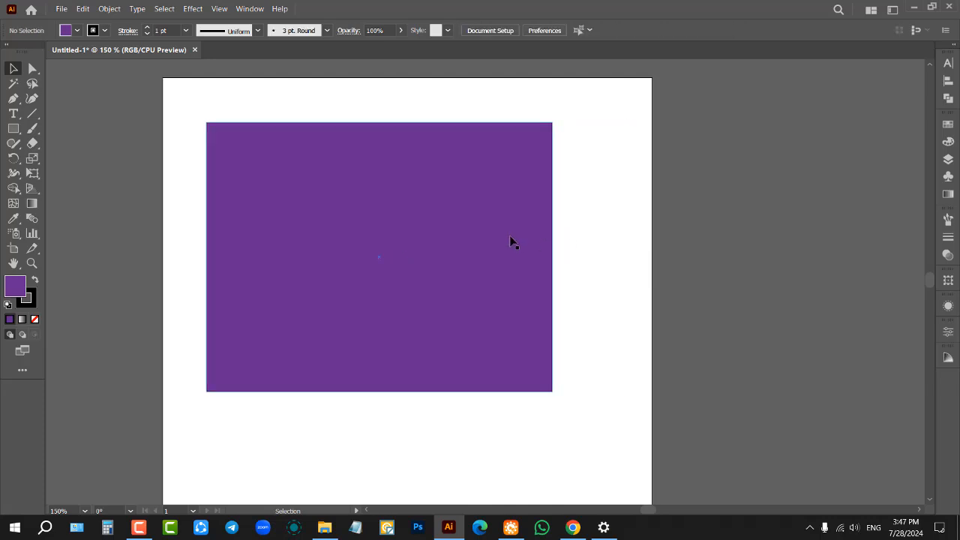
pyautogui.click(398, 232)
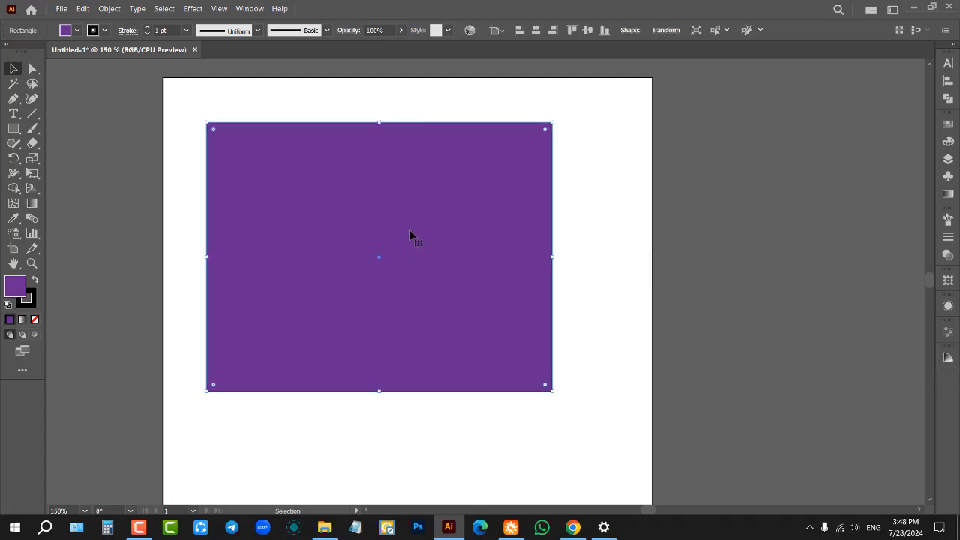
# Examine the purple rectangle and its artboard at different magnifications, from close-up to a small overview.
pyautogui.scroll(-1, 419, 183)
pyautogui.scroll(-1, 419, 183)
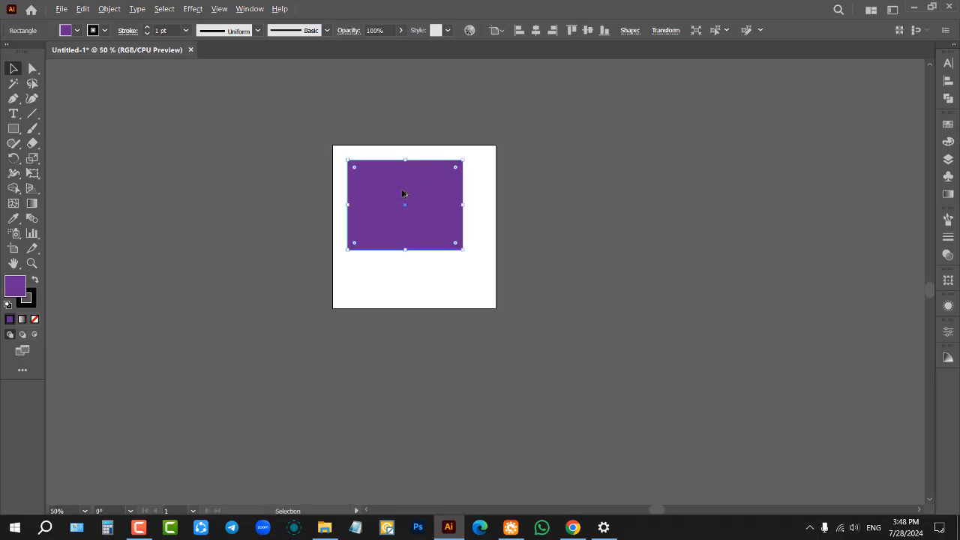
pyautogui.scroll(2, 403, 194)
pyautogui.scroll(1, 404, 194)
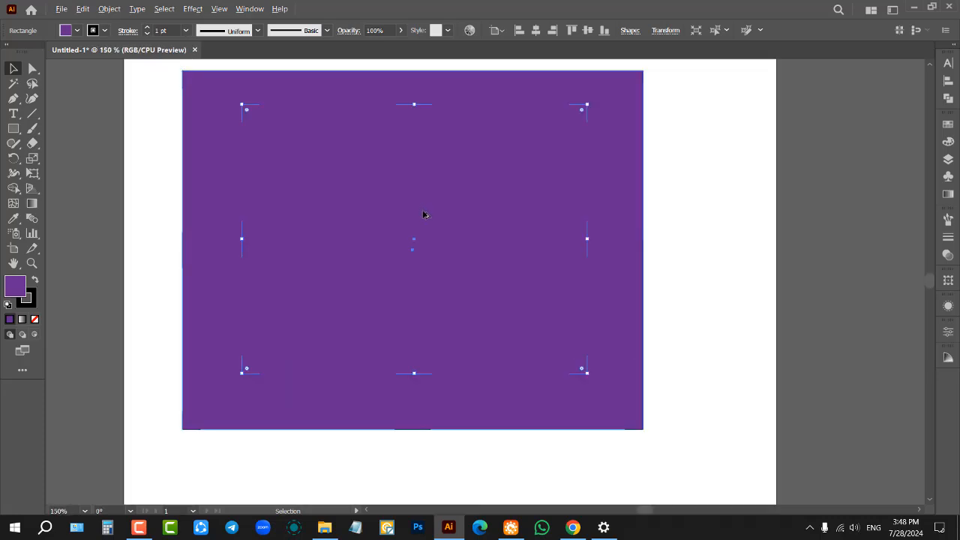
pyautogui.scroll(-1, 424, 215)
pyautogui.scroll(1, 429, 216)
pyautogui.scroll(-2, 459, 210)
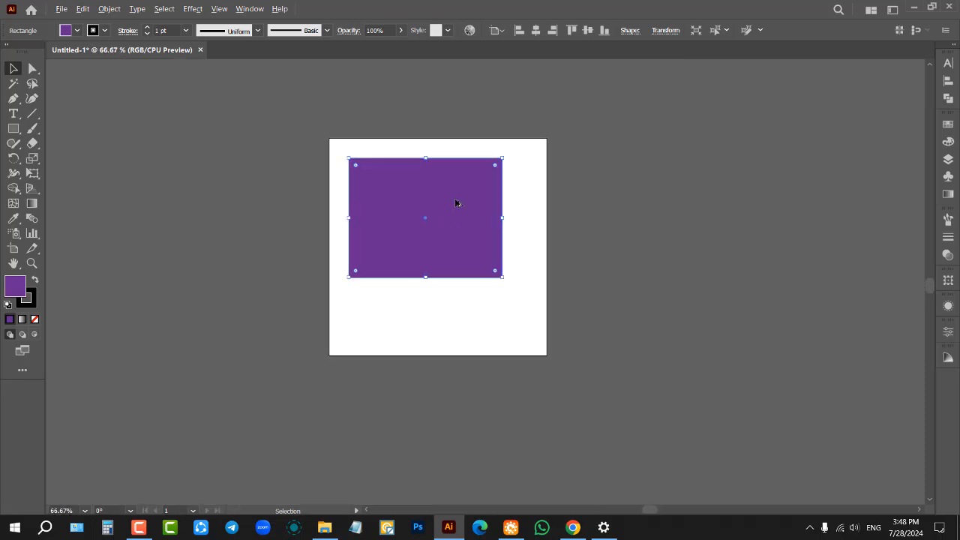
pyautogui.click(535, 199)
pyautogui.scroll(1, 452, 218)
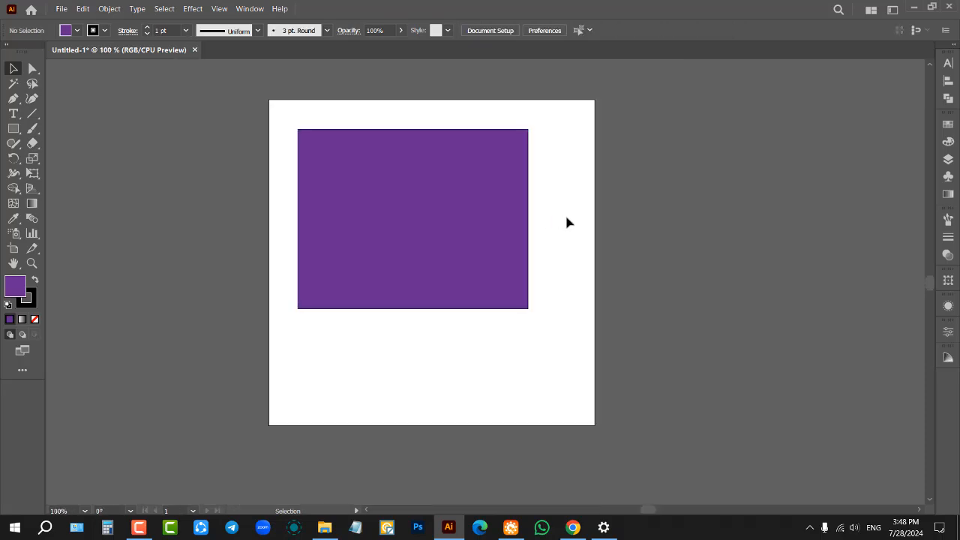
pyautogui.scroll(-1, 478, 195)
pyautogui.scroll(2, 472, 191)
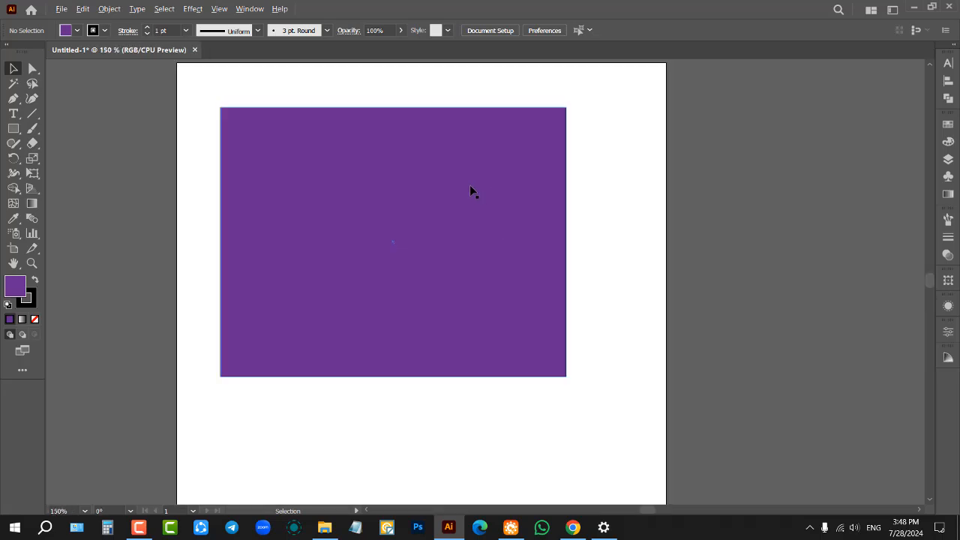
pyautogui.scroll(2, 470, 188)
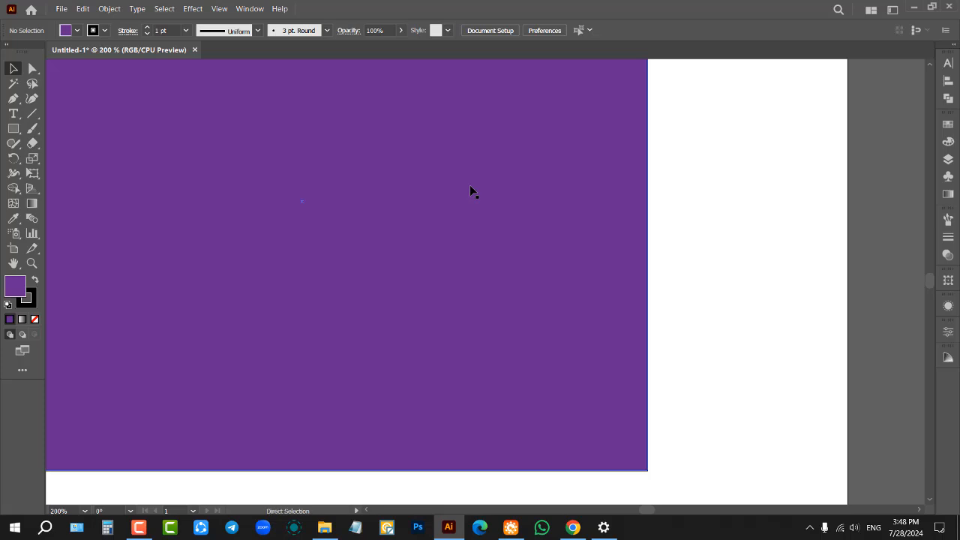
pyautogui.scroll(-4, 469, 187)
pyautogui.scroll(-1, 470, 187)
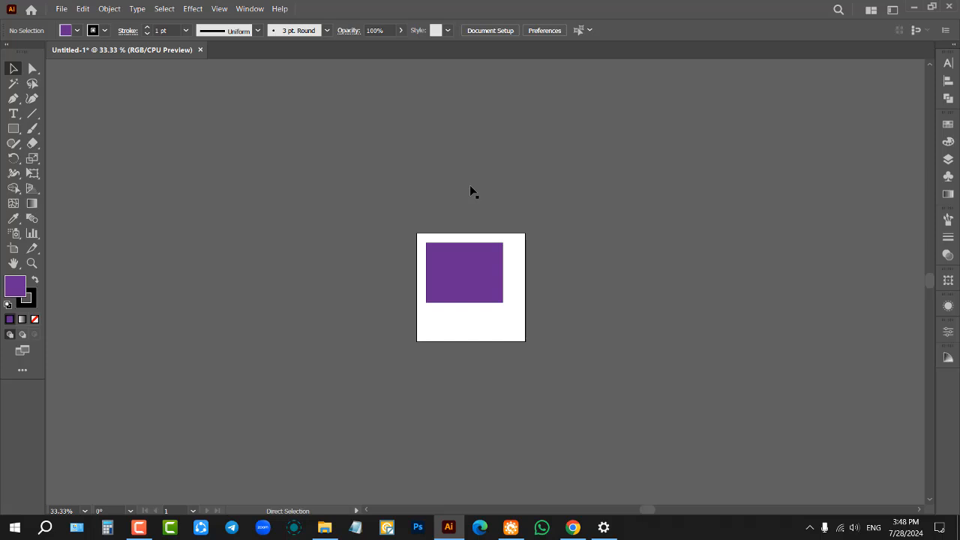
# Step the document's magnification repeatedly in and out, and pan the artboard to view it from another position.
pyautogui.hotkey('ctrl', '+')
pyautogui.hotkey('ctrl', '+')
pyautogui.hotkey('ctrl', '+')
pyautogui.hotkey('ctrl', '+')
pyautogui.hotkey('ctrl', '+')
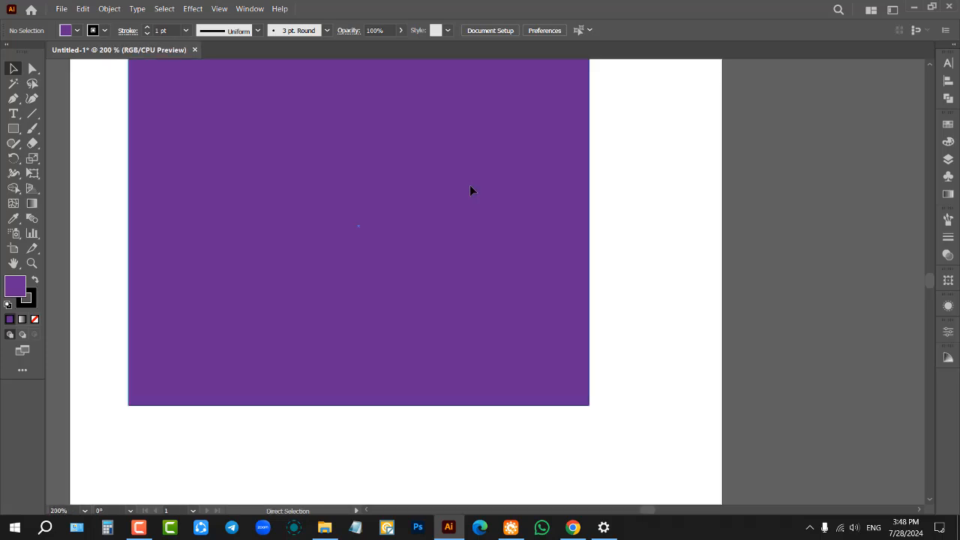
pyautogui.hotkey('ctrl', '-')
pyautogui.hotkey('ctrl', '-')
pyautogui.hotkey('ctrl', '-')
pyautogui.hotkey('ctrl', '-')
pyautogui.hotkey('ctrl', '-')
pyautogui.hotkey('ctrl', '-')
pyautogui.hotkey('ctrl', '-')
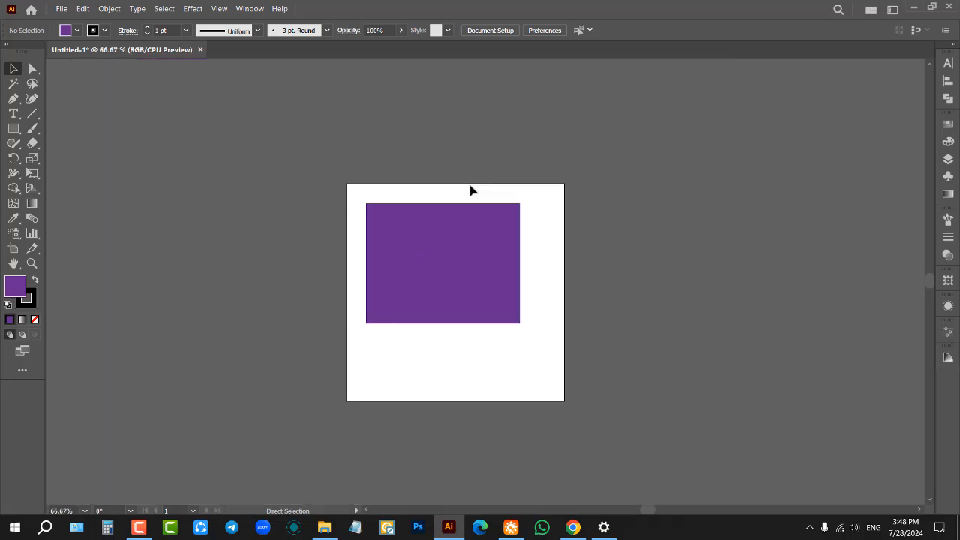
pyautogui.hotkey('ctrl', '+')
pyautogui.hotkey('ctrl', '+')
pyautogui.hotkey('ctrl', '+')
pyautogui.hotkey('ctrl', '+')
pyautogui.hotkey('ctrl', '+')
pyautogui.hotkey('ctrl', '+')
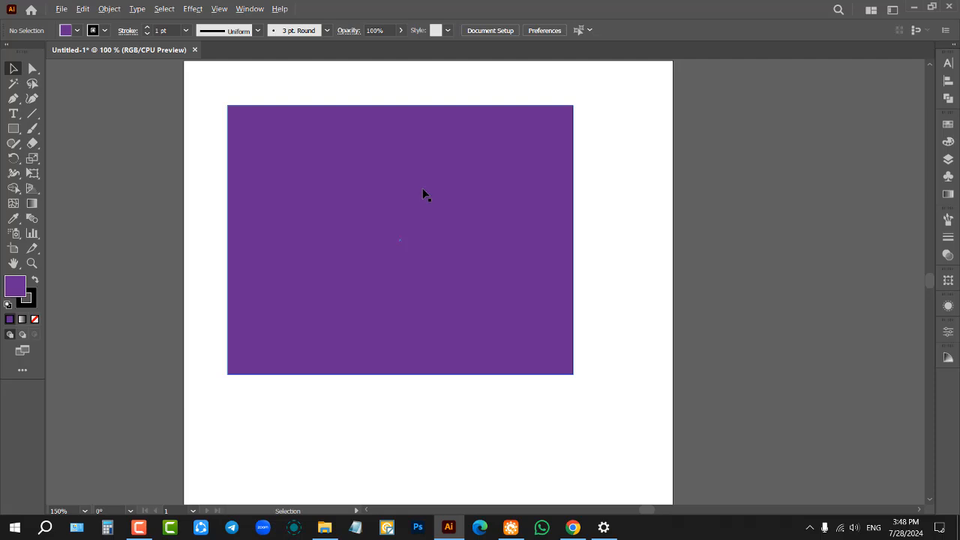
pyautogui.scroll(-1, 423, 194)
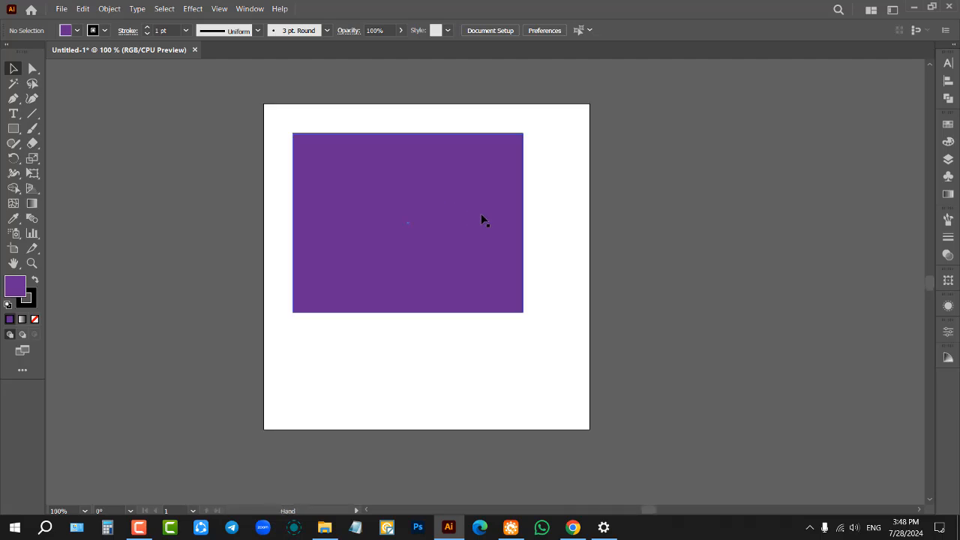
pyautogui.moveTo(484, 218); pyautogui.dragTo(442, 296)
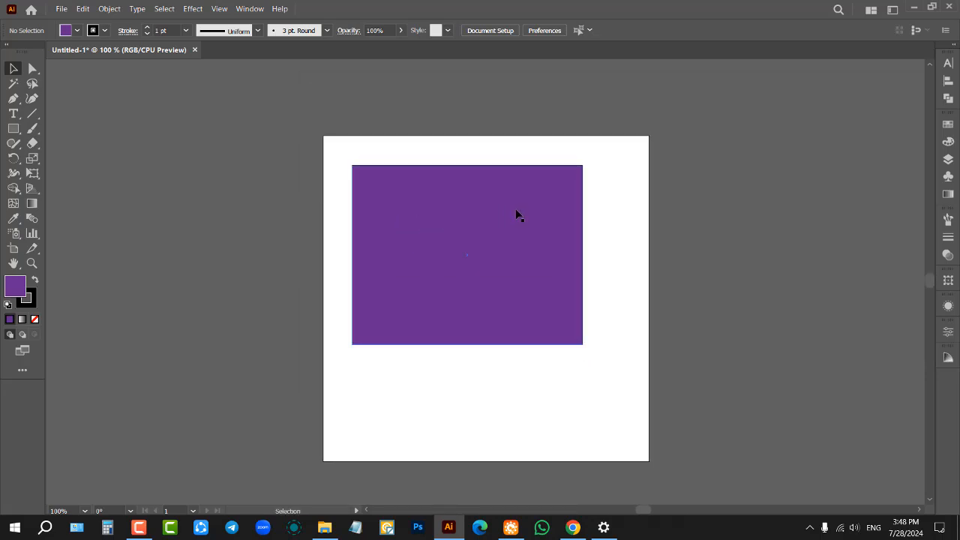
# Select the purple rectangle and delete it from the artboard.
pyautogui.scroll(-1, 516, 211)
pyautogui.scroll(2, 602, 236)
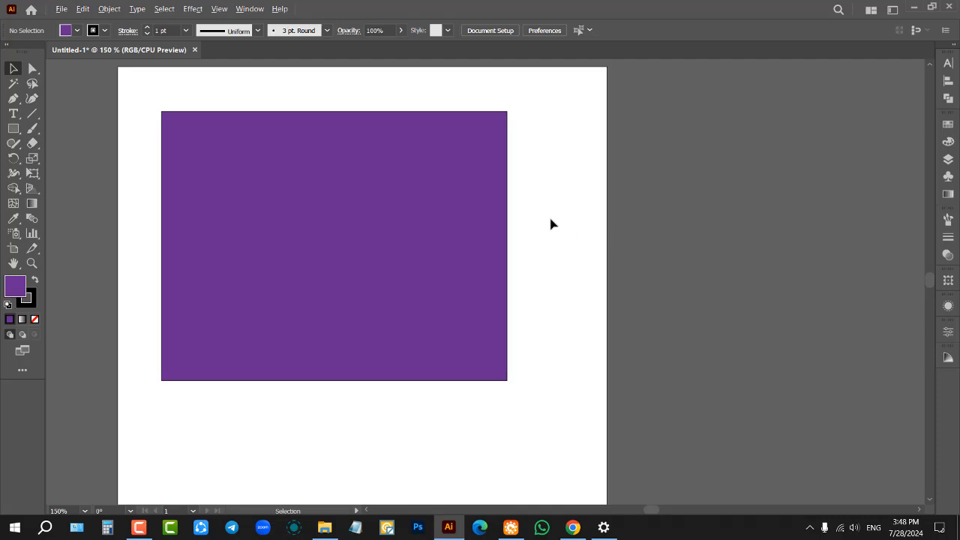
pyautogui.click(446, 219)
pyautogui.press('Delete')
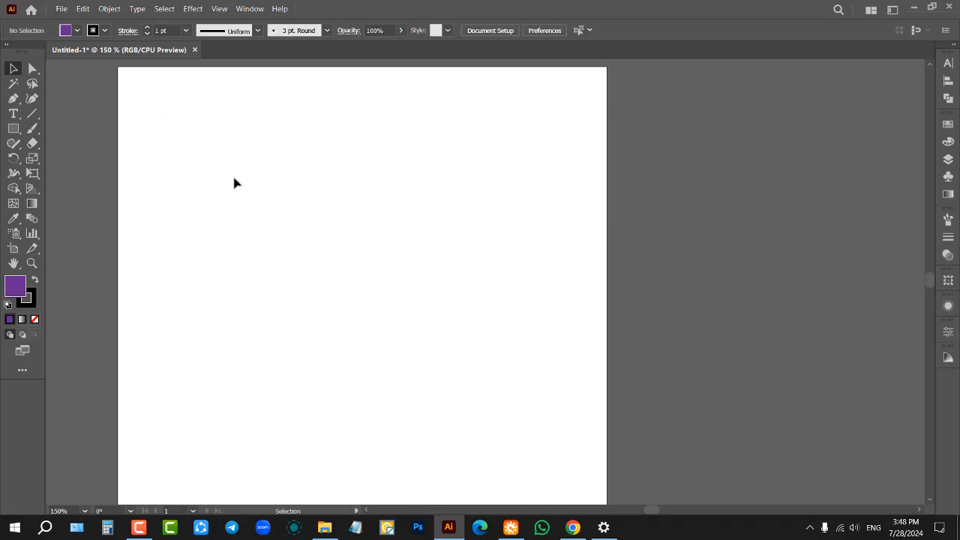
# Draw a rounded rectangle on the artboard's upper part with the Rounded Rectangle tool, and delete it.
pyautogui.click(14, 128)
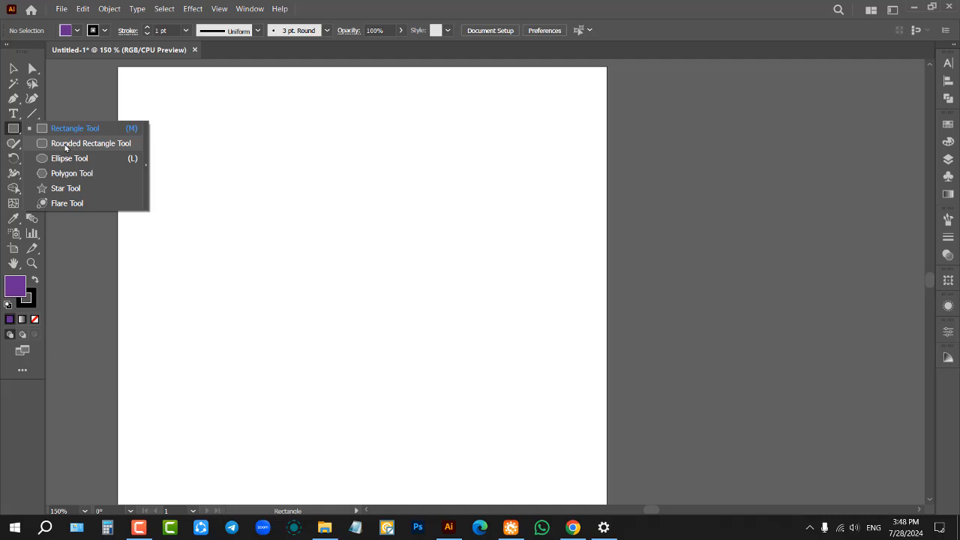
pyautogui.click(75, 147)
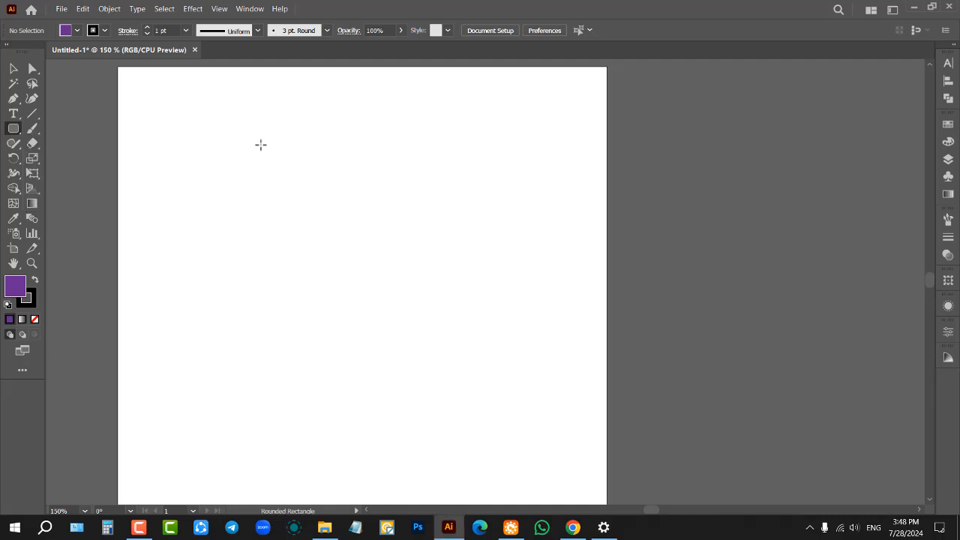
pyautogui.moveTo(246, 133); pyautogui.dragTo(502, 317)
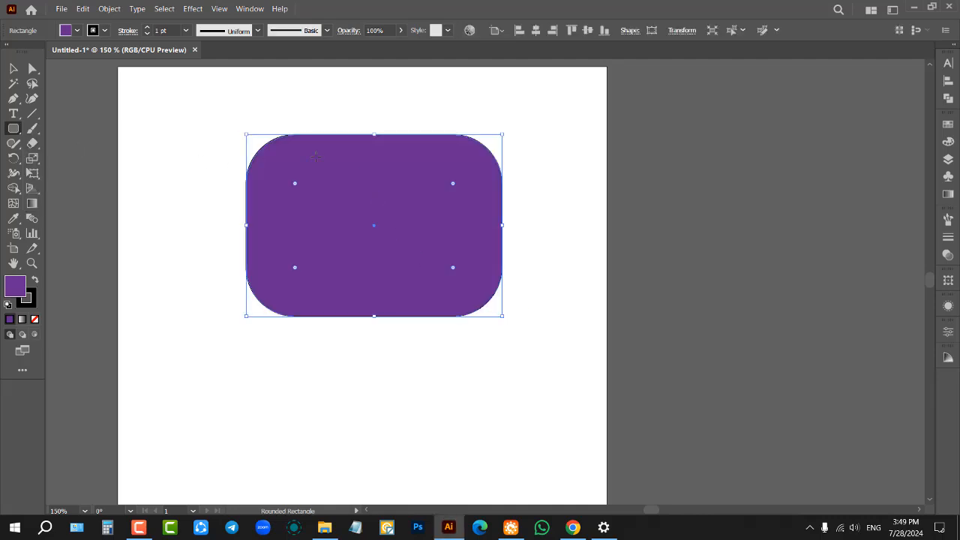
pyautogui.click(13, 68)
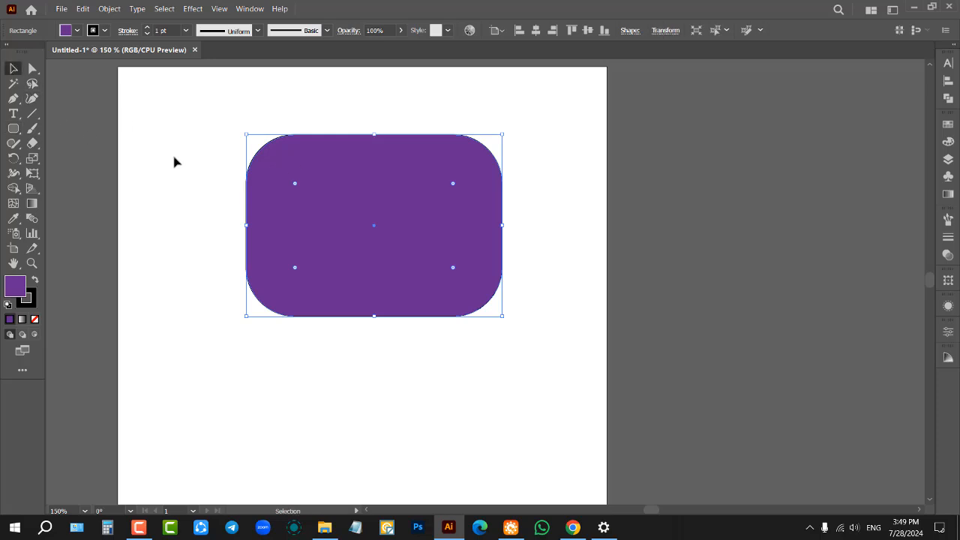
pyautogui.press('Delete')
# Draw a square-cornered rectangle about 463 by 332 px with the Rectangle tool and move it closer to the artboard's centre.
pyautogui.click(13, 128)
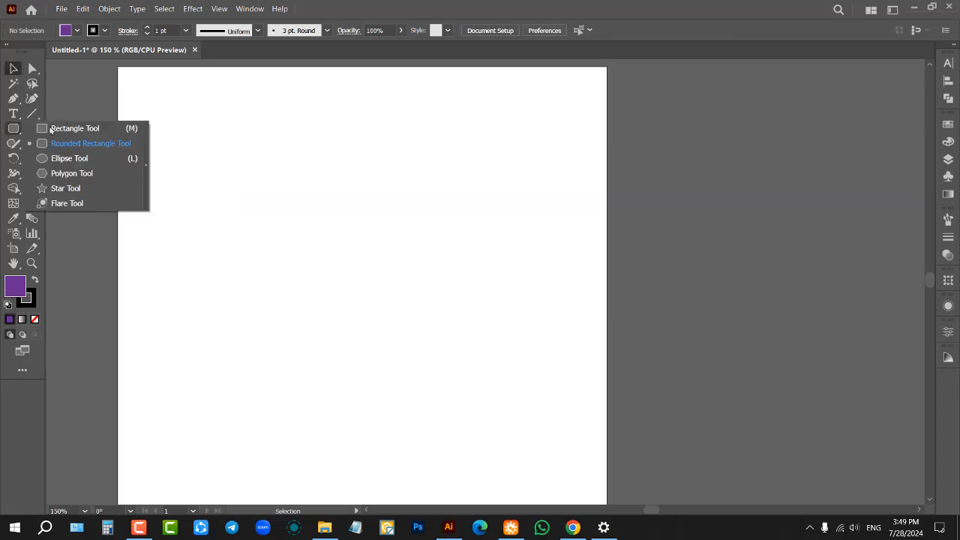
pyautogui.click(51, 128)
pyautogui.moveTo(227, 135); pyautogui.dragTo(452, 296)
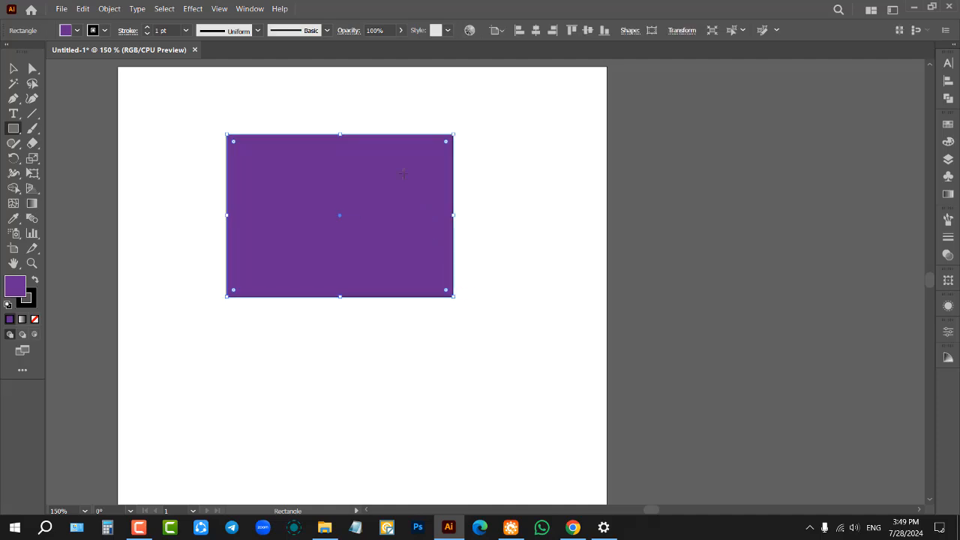
pyautogui.click(12, 68)
pyautogui.click(196, 180)
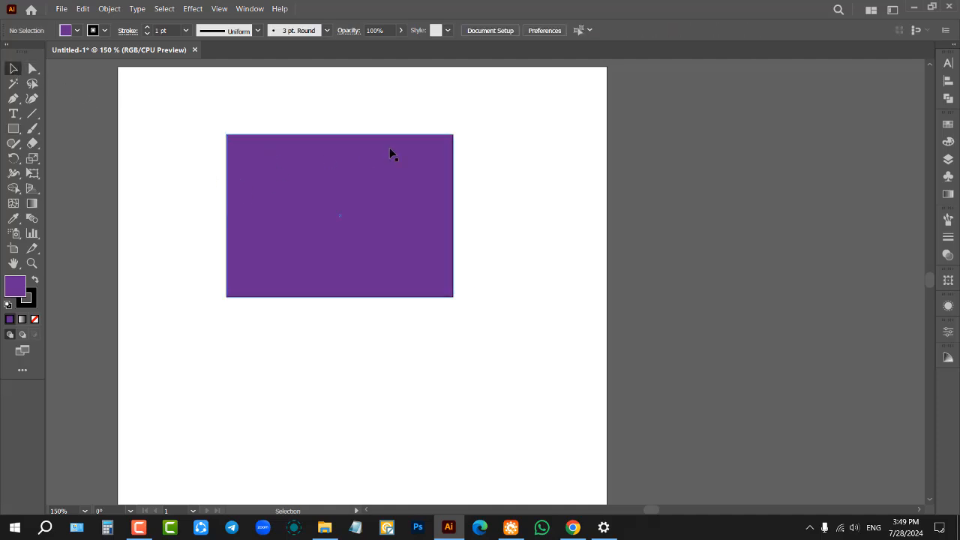
pyautogui.moveTo(390, 154); pyautogui.dragTo(420, 191)
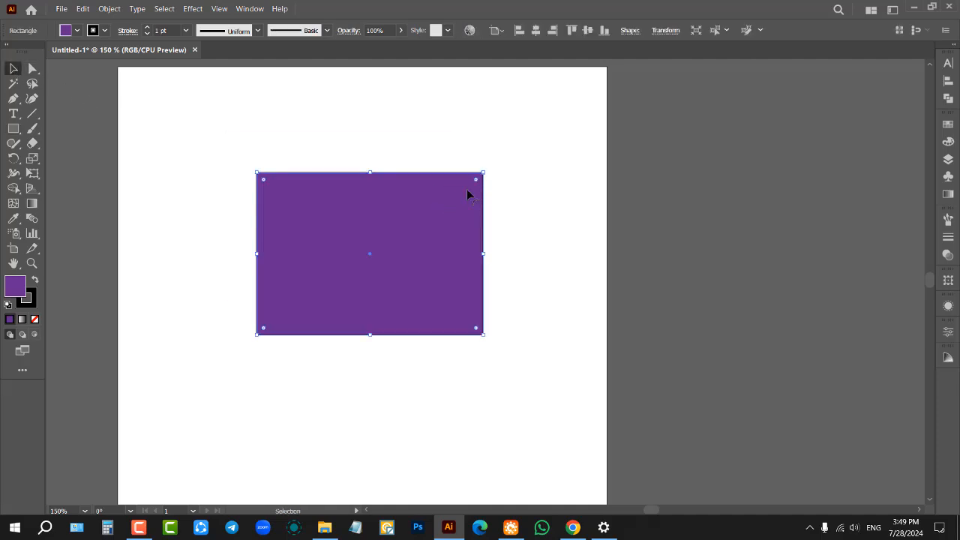
# Round the rectangle's corners by pulling its live corner control inward, and delete the rectangle.
pyautogui.moveTo(475, 179); pyautogui.dragTo(442, 212)
pyautogui.moveTo(208, 172); pyautogui.dragTo(479, 416)
pyautogui.press('Delete')
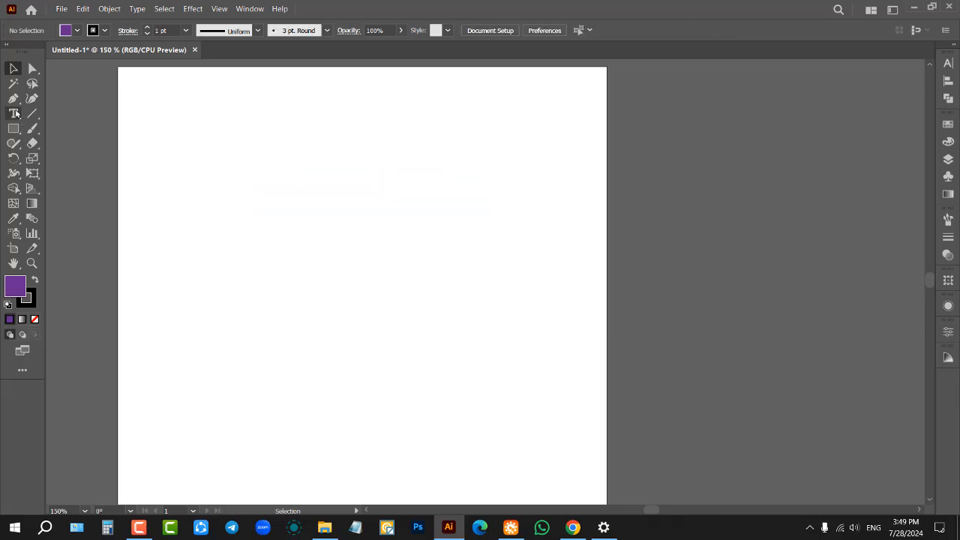
# Check the Rounded Rectangle tool's exact-size options, and draw a rounded rectangle about 606 by 437 px on the artboard's upper part.
pyautogui.rightClick(14, 128)
pyautogui.click(88, 144)
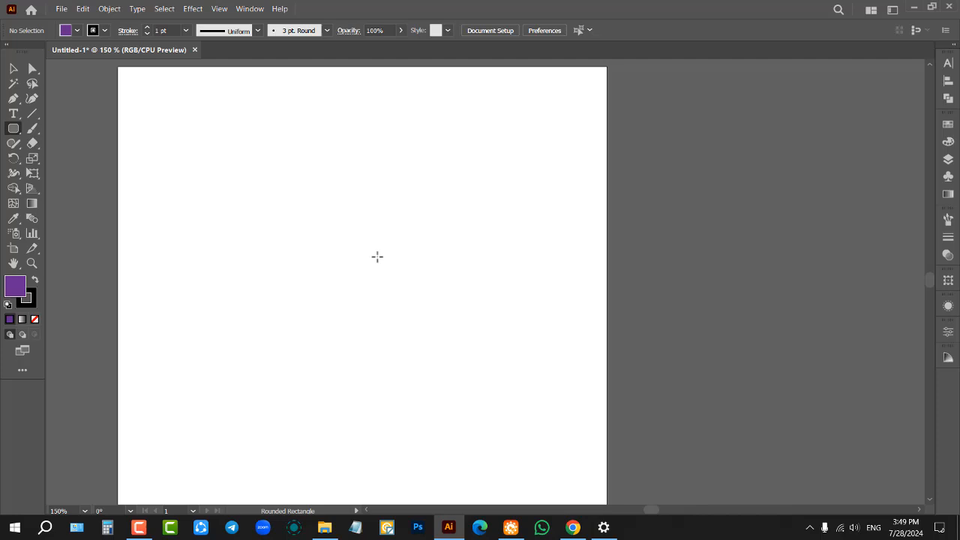
pyautogui.click(338, 209)
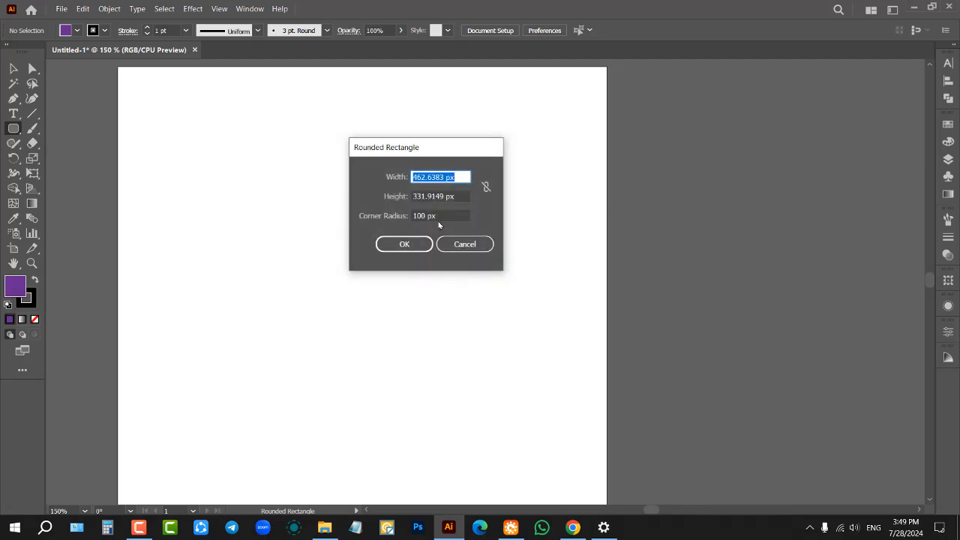
pyautogui.click(480, 239)
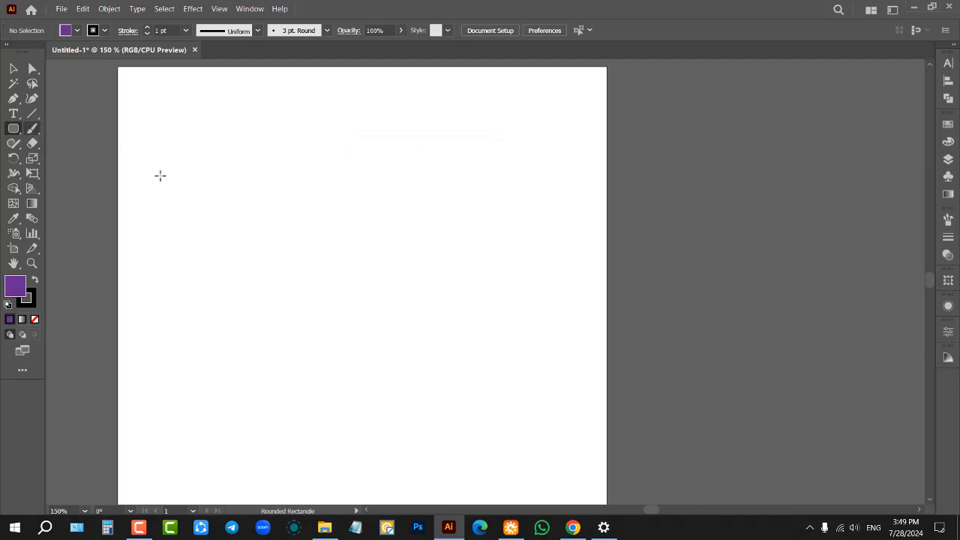
pyautogui.moveTo(160, 134); pyautogui.dragTo(459, 349)
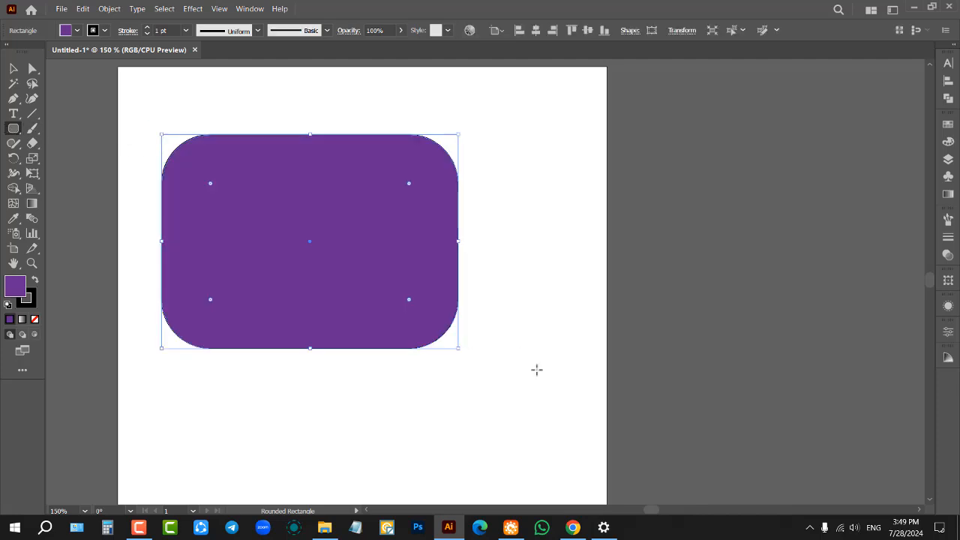
# Create a second rounded rectangle to the right of the artboard with a 200 px corner radius, and deselect it.
pyautogui.scroll(-2, 303, 223)
pyautogui.scroll(1, 484, 247)
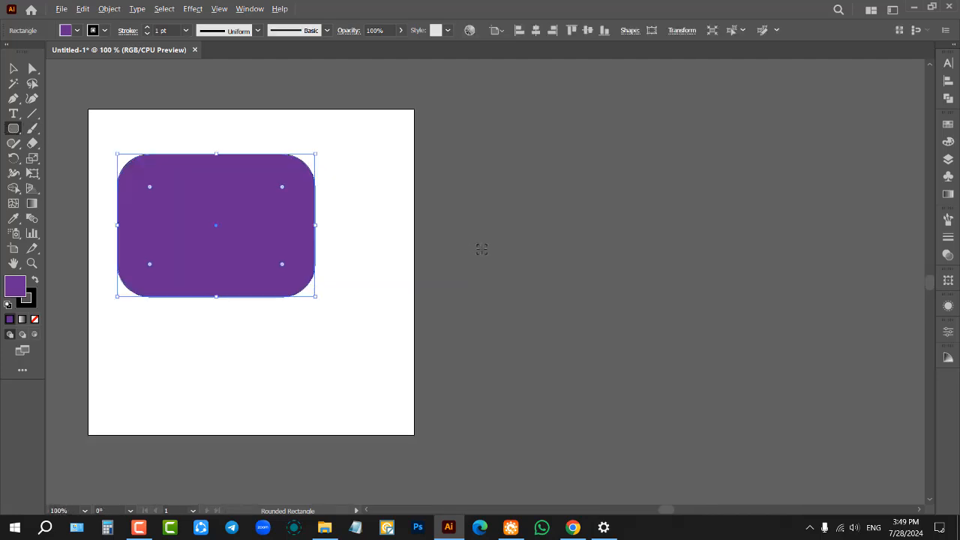
pyautogui.click(519, 225)
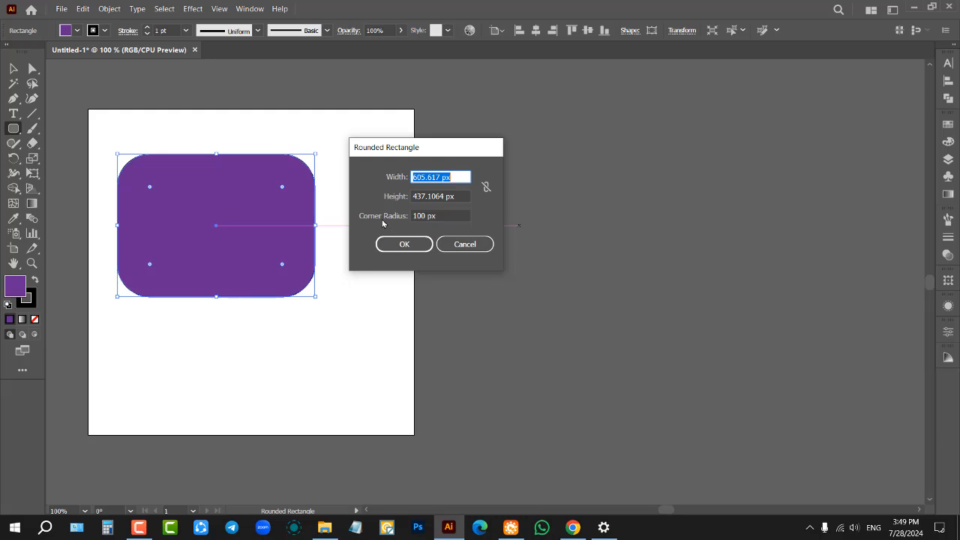
pyautogui.click(432, 217)
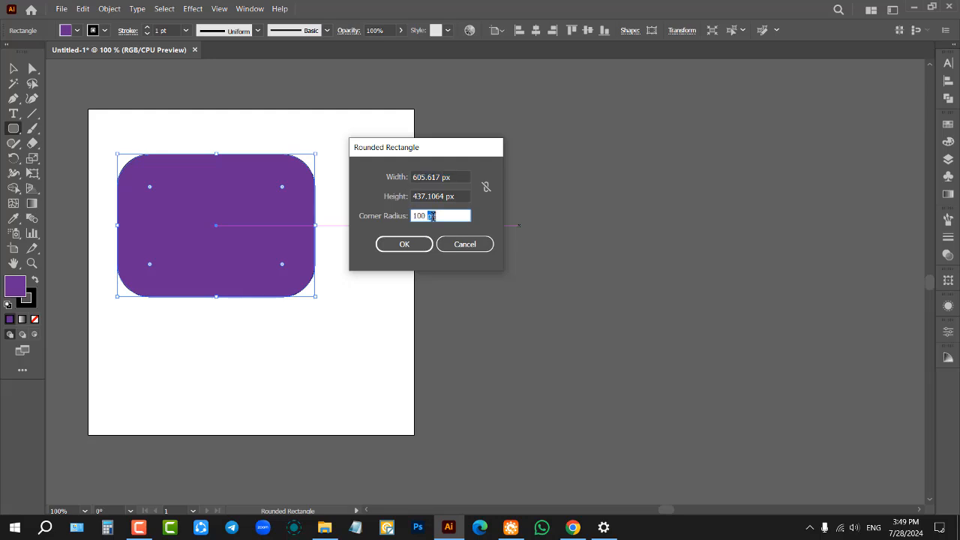
pyautogui.doubleClick(432, 216)
pyautogui.write('200')
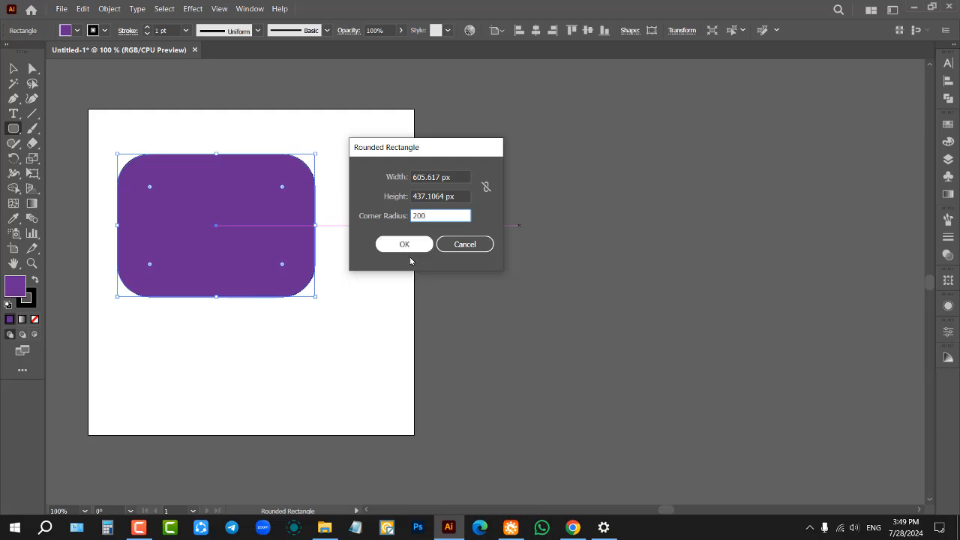
pyautogui.click(404, 244)
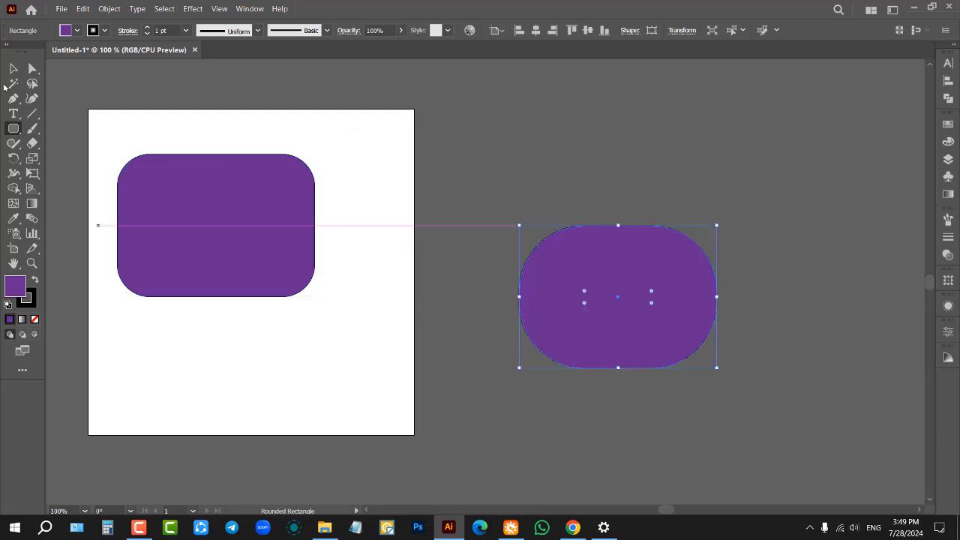
pyautogui.press('v')
pyautogui.click(517, 160)
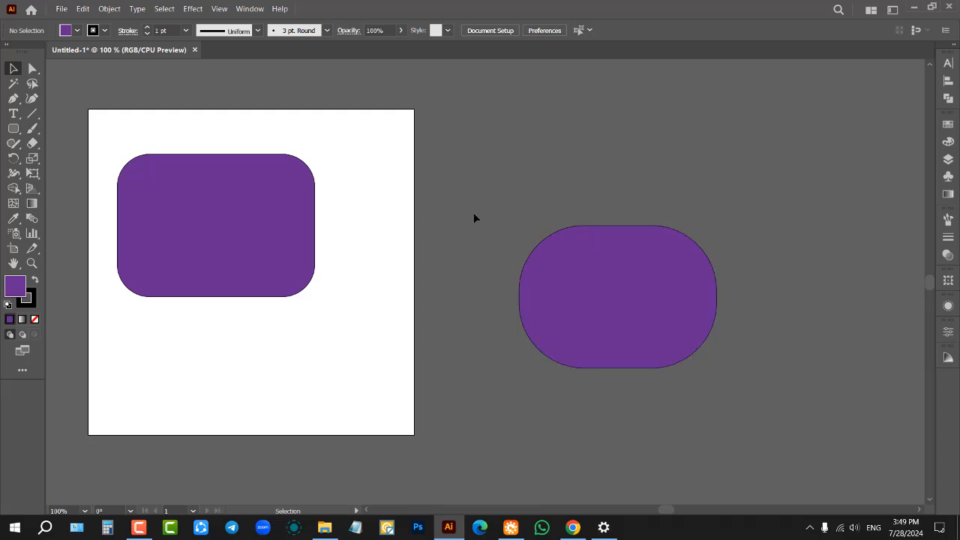
# Delete both rounded rectangles, the one beside the artboard and the one on it.
pyautogui.click(632, 343)
pyautogui.press('Delete')
pyautogui.click(241, 190)
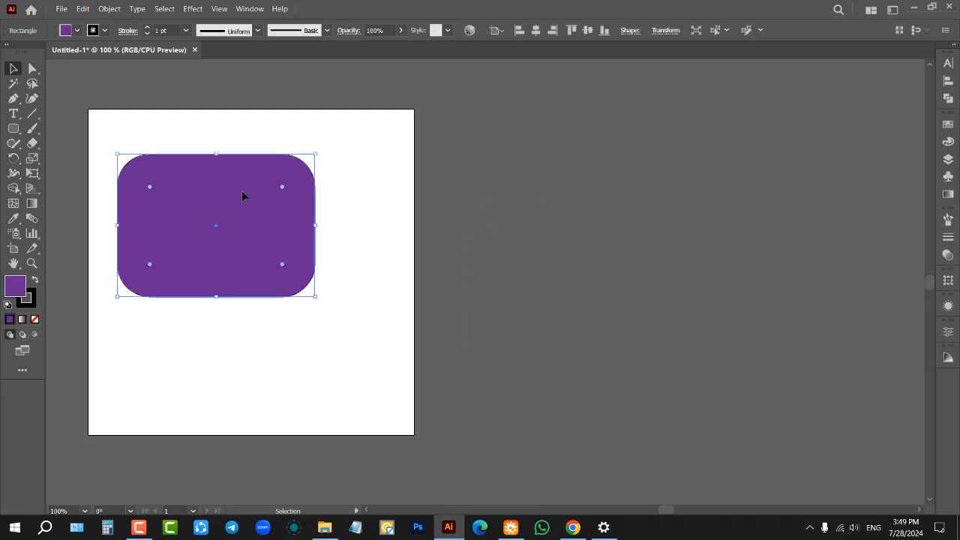
pyautogui.press('Delete')
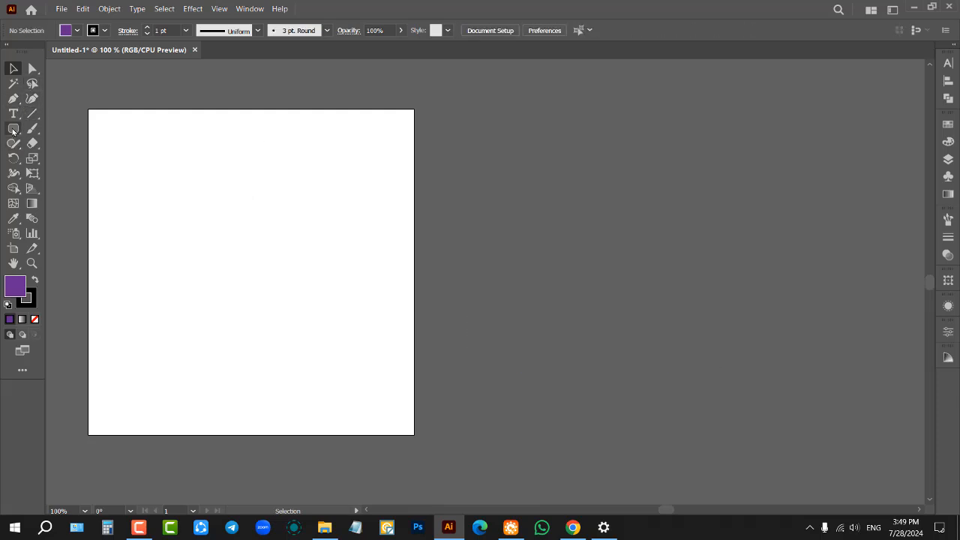
# Draw a large perfect circle on the artboard with the Ellipse tool.
pyautogui.rightClick(13, 128)
pyautogui.click(81, 158)
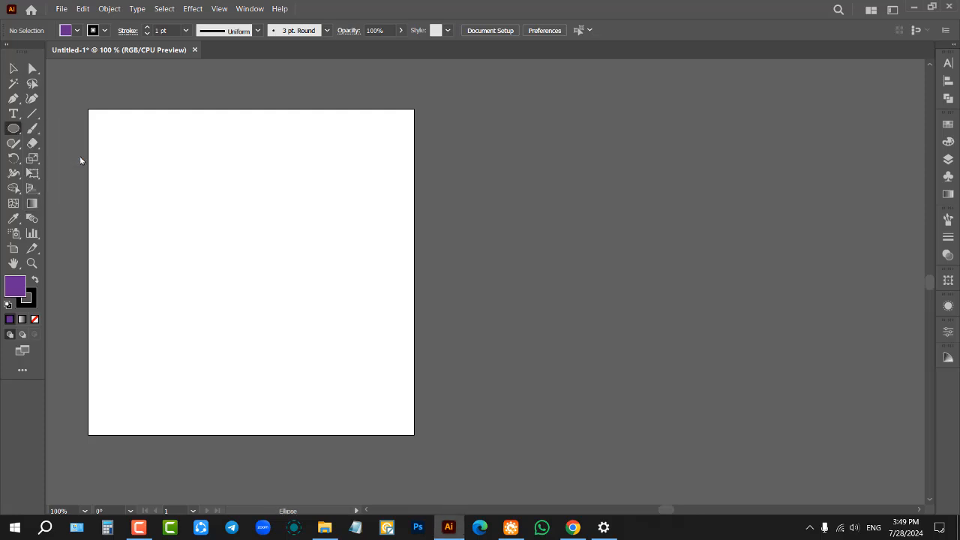
pyautogui.hotkey('ctrl', '-')
pyautogui.hotkey('ctrl', '+')
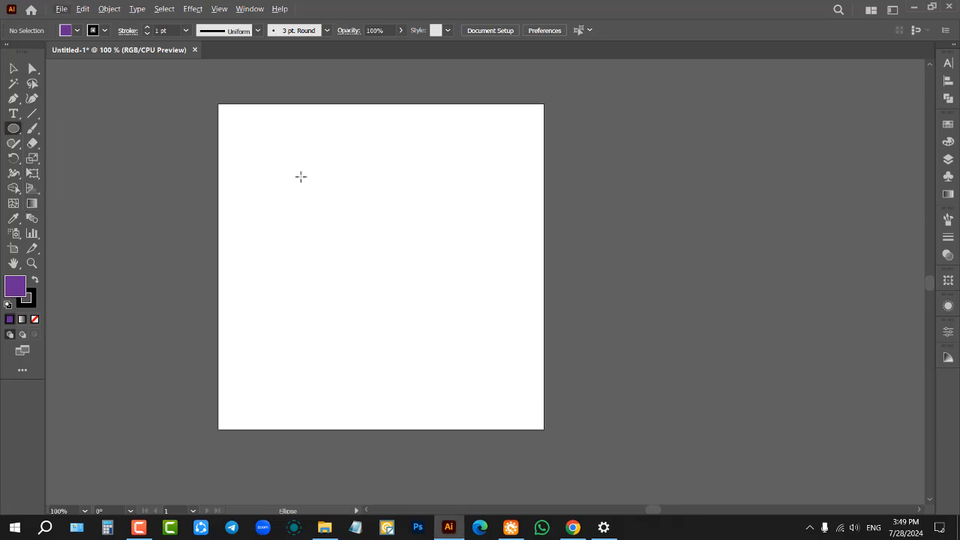
pyautogui.moveTo(275, 147); pyautogui.dragTo(506, 318)
pyautogui.click(14, 68)
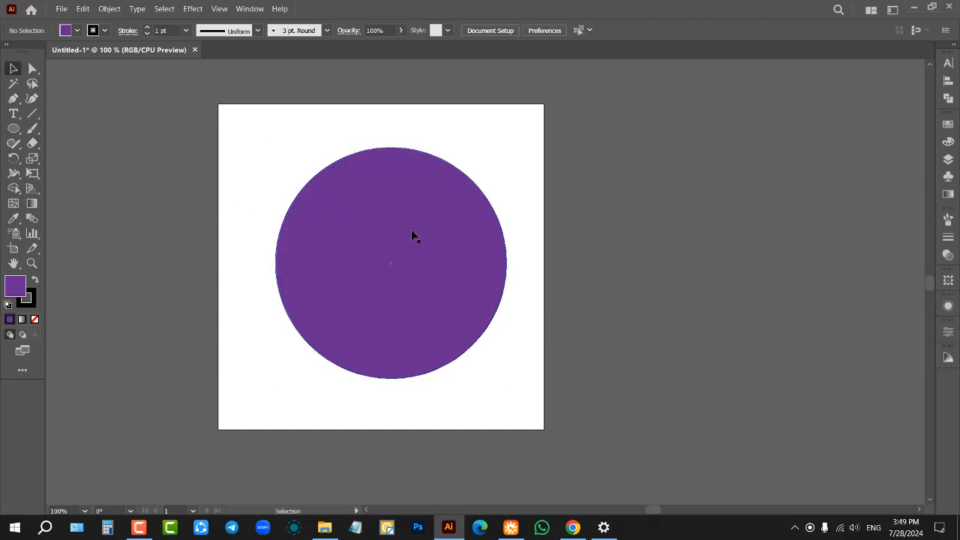
# Centre the circle horizontally and vertically on the artboard, and deselect it.
pyautogui.moveTo(411, 229); pyautogui.dragTo(386, 230)
pyautogui.click(535, 30)
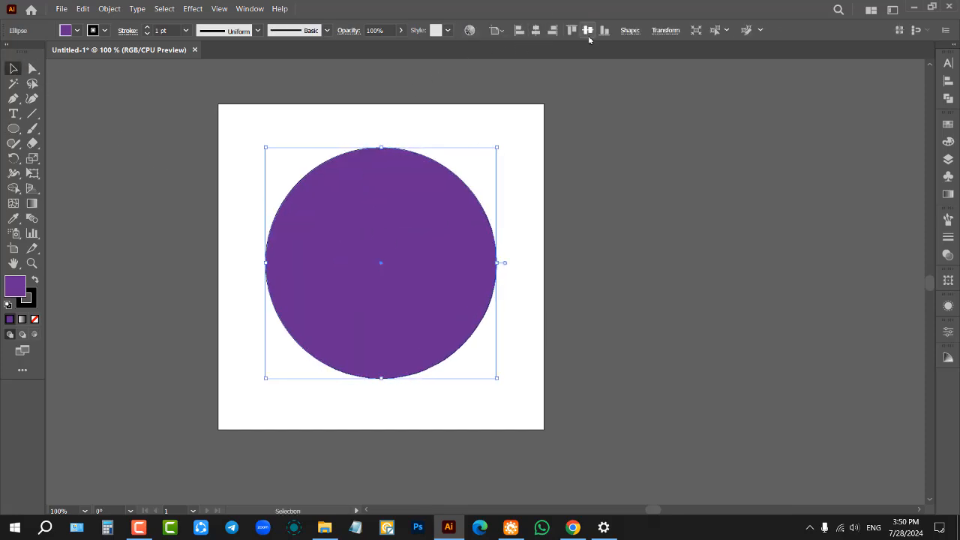
pyautogui.click(587, 30)
pyautogui.click(525, 112)
# Flatten the circle into a wide ellipse by lowering its upper edge.
pyautogui.click(401, 221)
pyautogui.scroll(1, 360, 208)
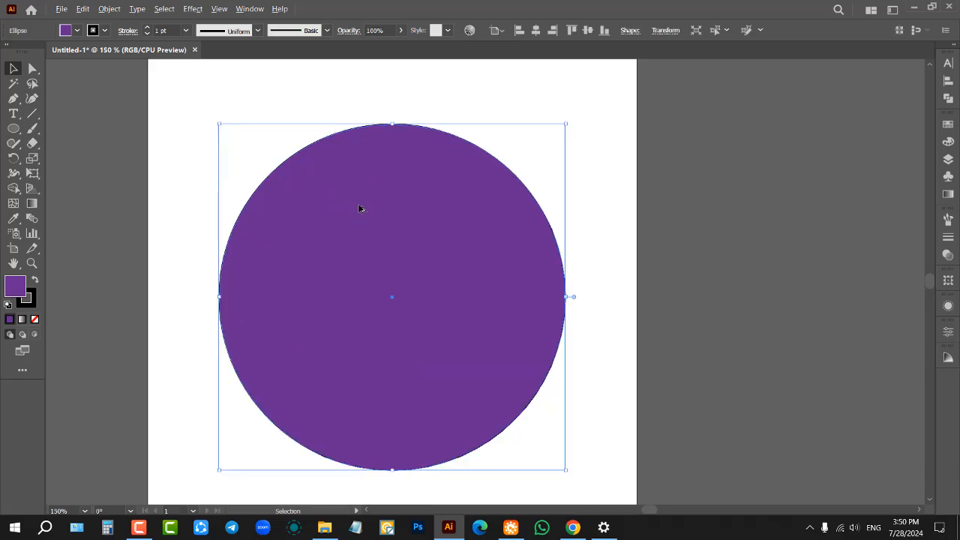
pyautogui.scroll(-1, 360, 204)
pyautogui.click(13, 130)
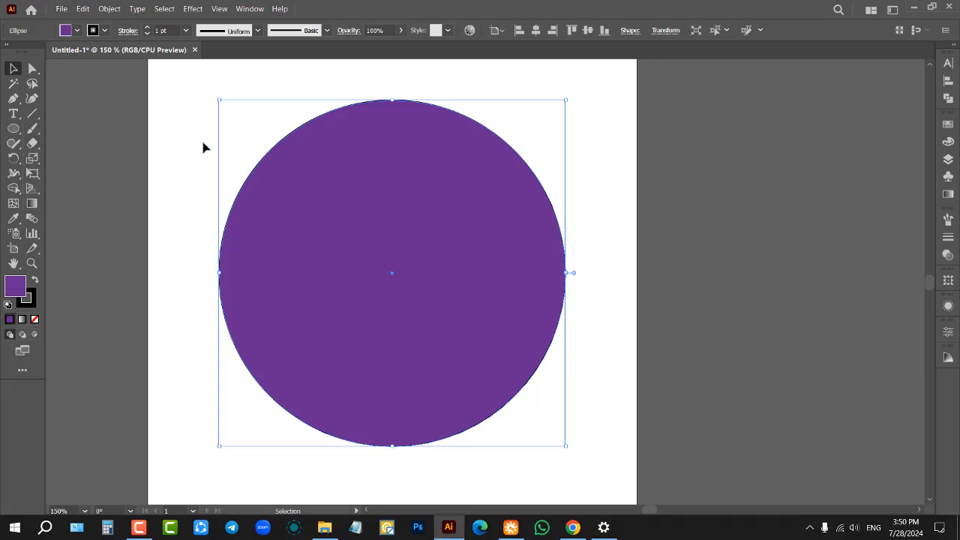
pyautogui.click(263, 135)
pyautogui.click(395, 132)
pyautogui.moveTo(391, 100); pyautogui.dragTo(390, 170)
pyautogui.scroll(-1, 387, 118)
pyautogui.scroll(-1, 387, 118)
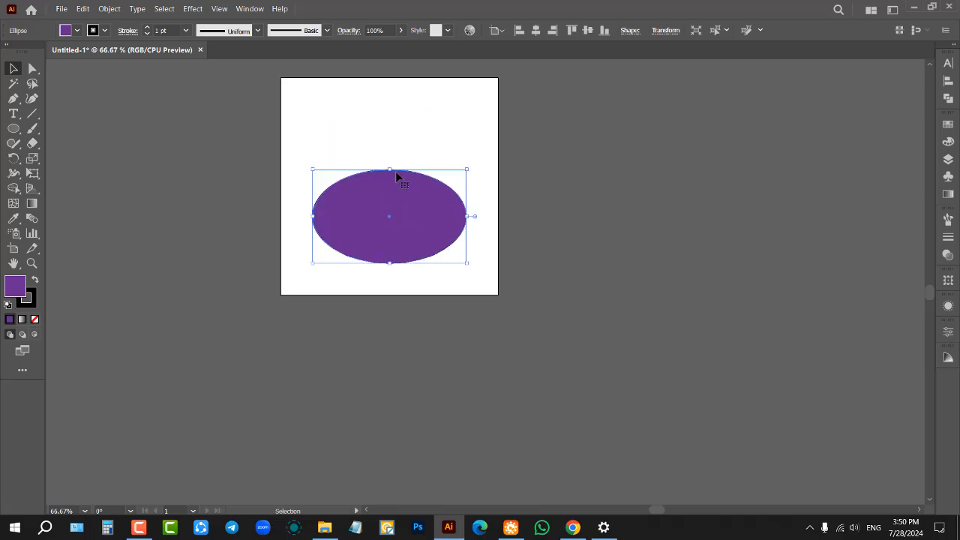
pyautogui.scroll(1, 399, 161)
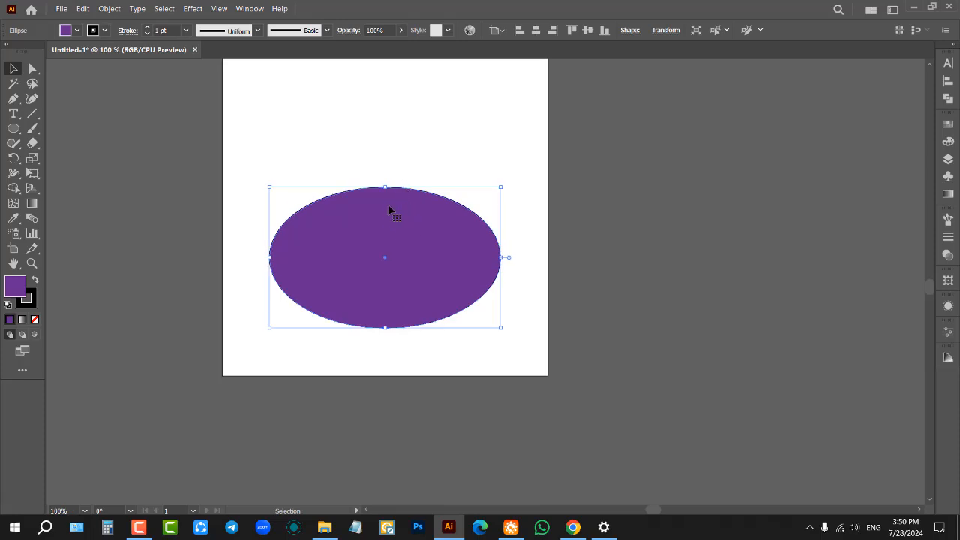
# Stretch, flatten and narrow the ellipse, enlarge it to a slightly taller-than-wide shape, and deselect it.
pyautogui.moveTo(385, 188); pyautogui.dragTo(378, 96)
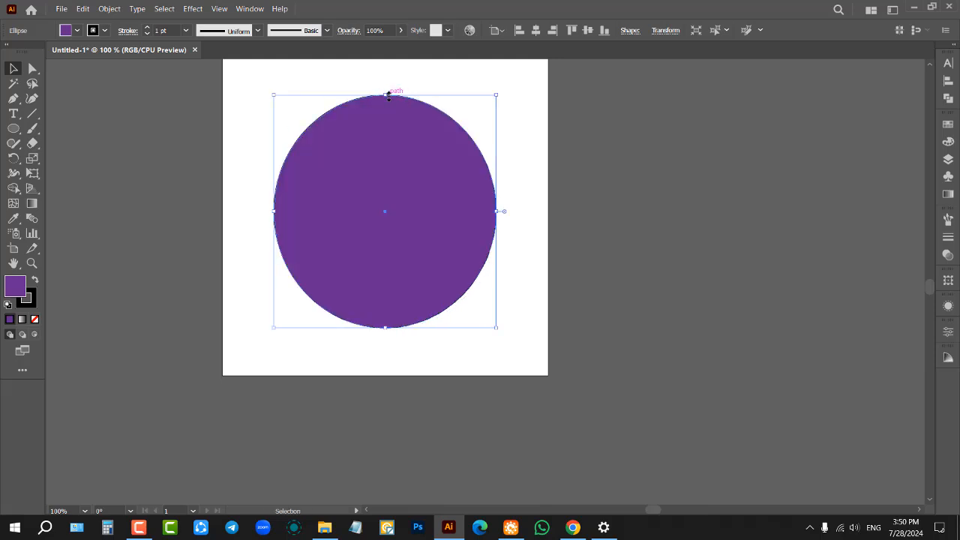
pyautogui.moveTo(388, 95); pyautogui.dragTo(392, 197)
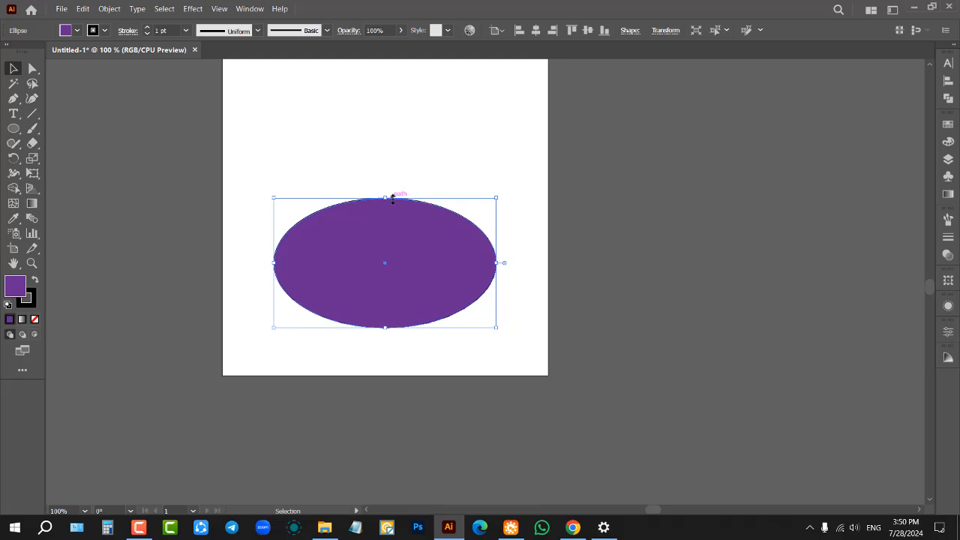
pyautogui.moveTo(392, 197)
pyautogui.mouseDown()
pyautogui.moveTo(389, 95)
pyautogui.moveTo(389, 200)
pyautogui.mouseUp()
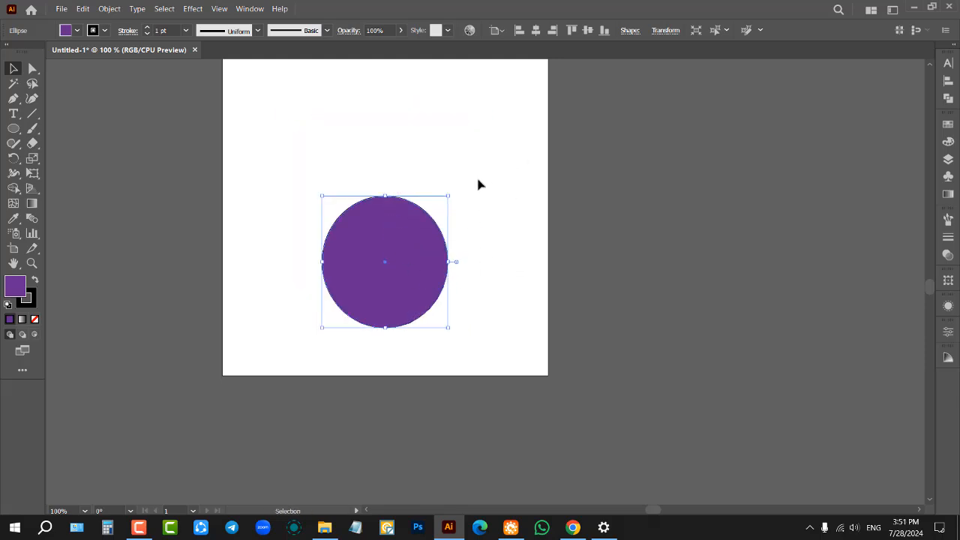
pyautogui.moveTo(389, 194); pyautogui.dragTo(385, 95)
pyautogui.click(489, 158)
pyautogui.click(408, 152)
pyautogui.scroll(2, 386, 122)
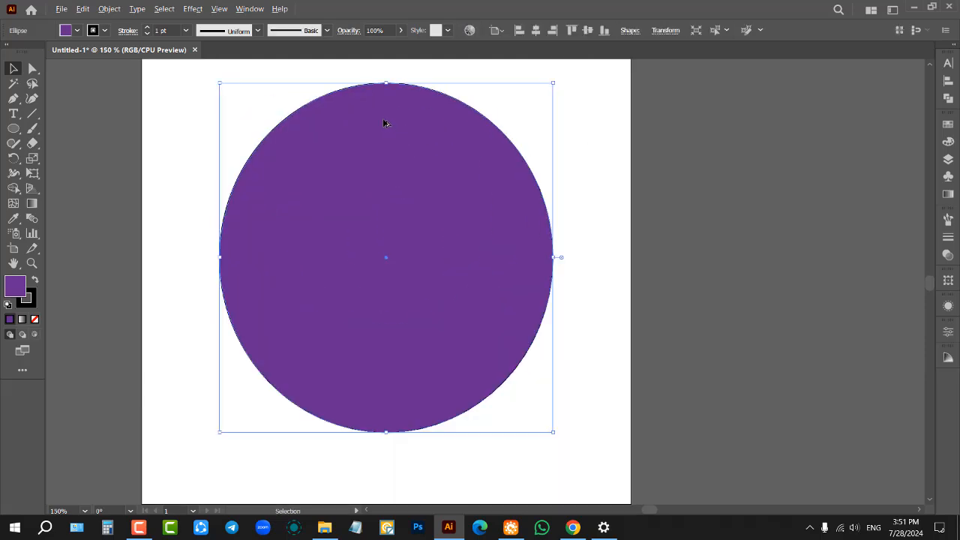
pyautogui.click(207, 127)
pyautogui.click(345, 148)
pyautogui.click(256, 100)
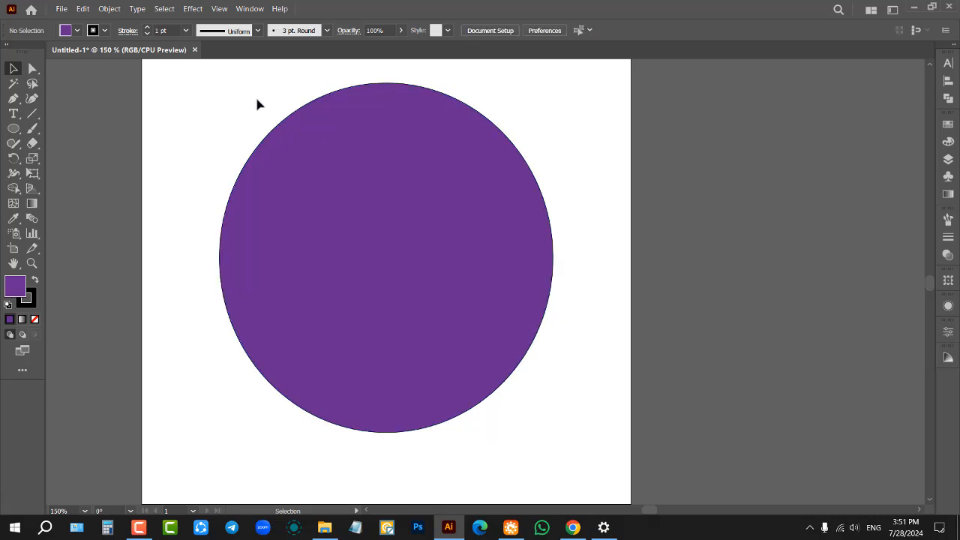
# Switch to Outline view and move the ellipse by its path.
pyautogui.hotkey('ctrl', 'y')
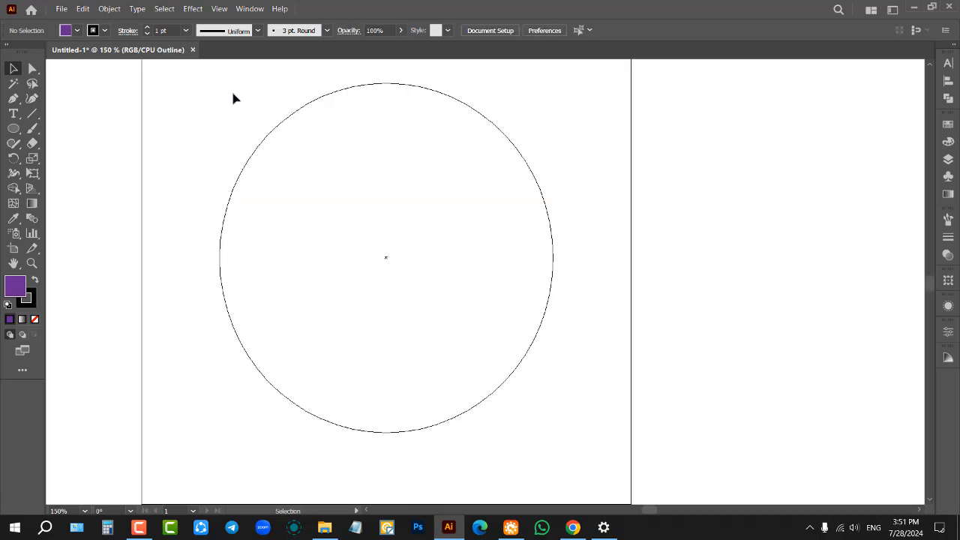
pyautogui.moveTo(287, 124); pyautogui.dragTo(311, 150)
pyautogui.click(484, 95)
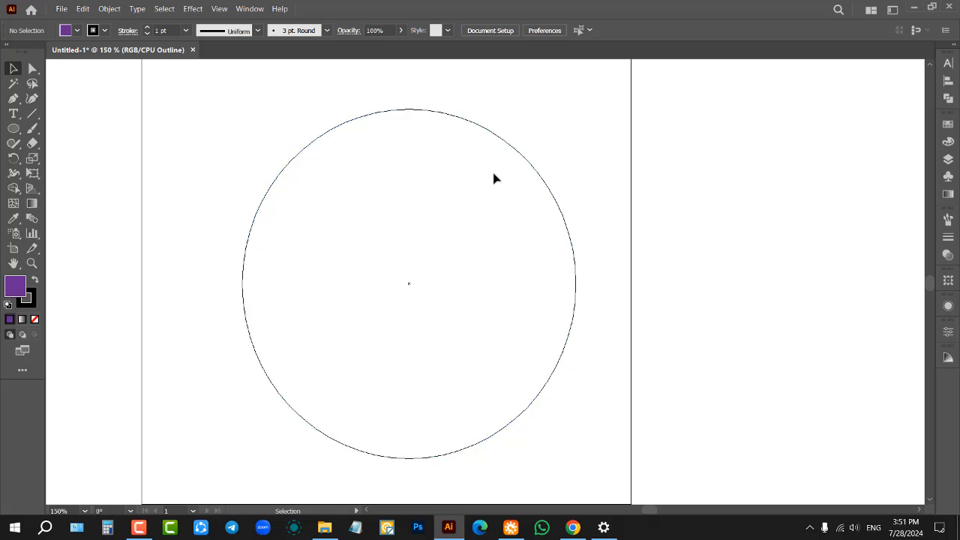
pyautogui.moveTo(490, 137); pyautogui.dragTo(487, 146)
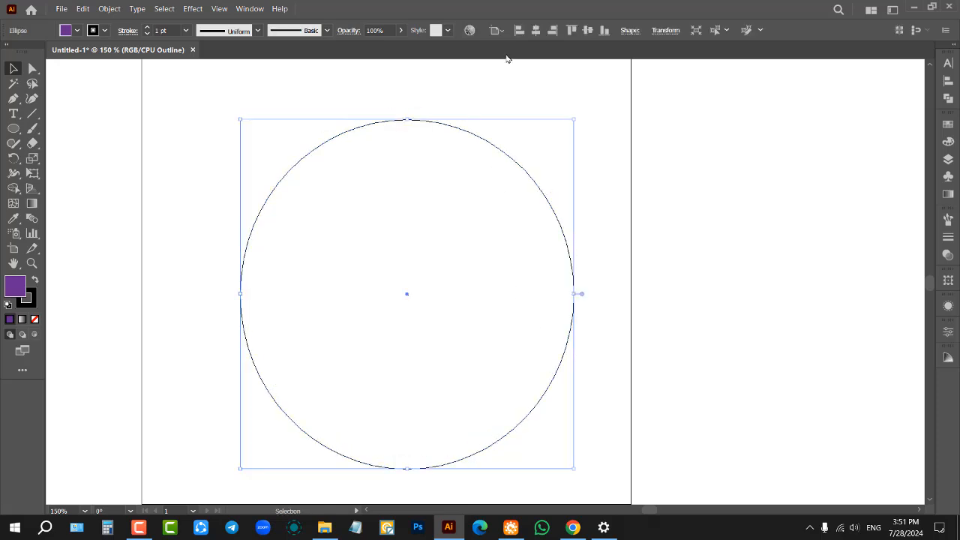
# Centre the ellipse horizontally and vertically on the artboard, and return from Outline view to Preview.
pyautogui.click(535, 30)
pyautogui.click(588, 30)
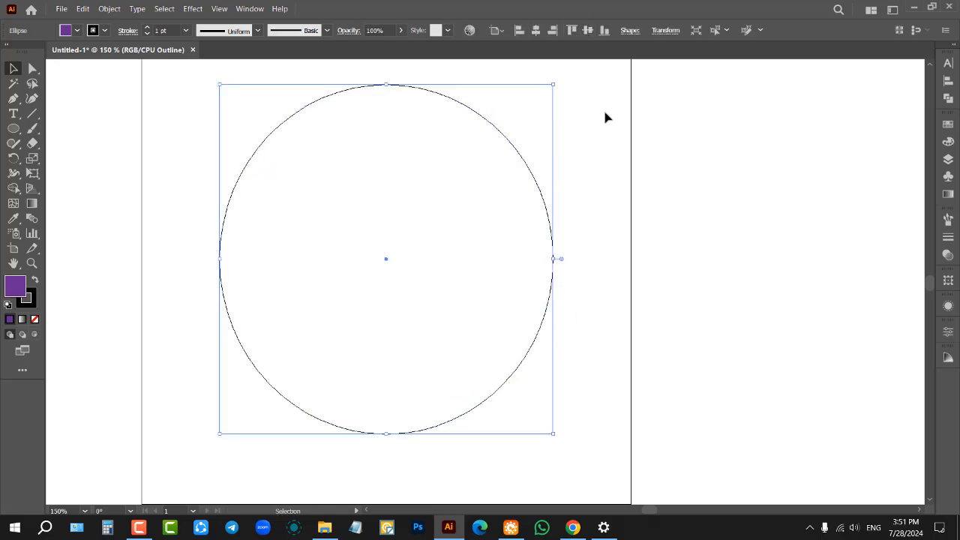
pyautogui.click(587, 147)
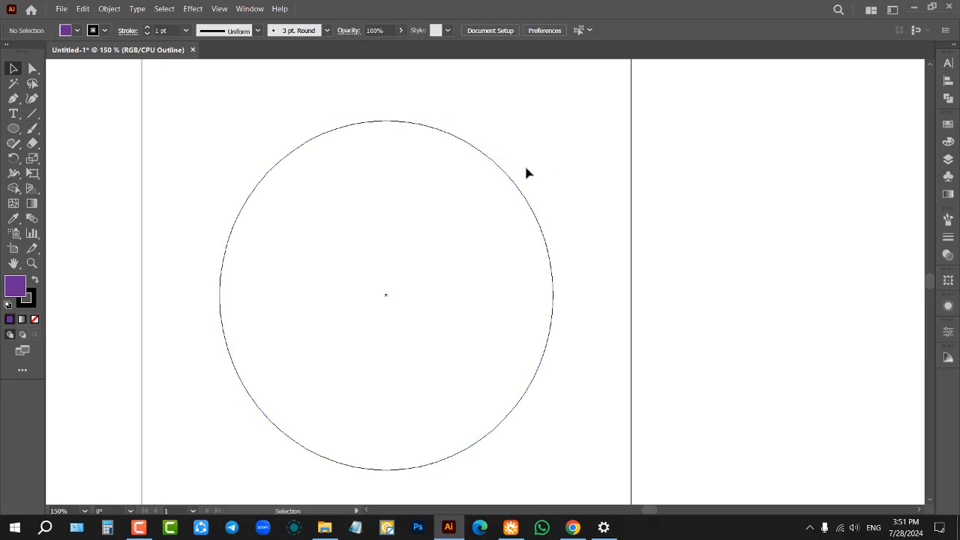
pyautogui.hotkey('ctrl', 'y')
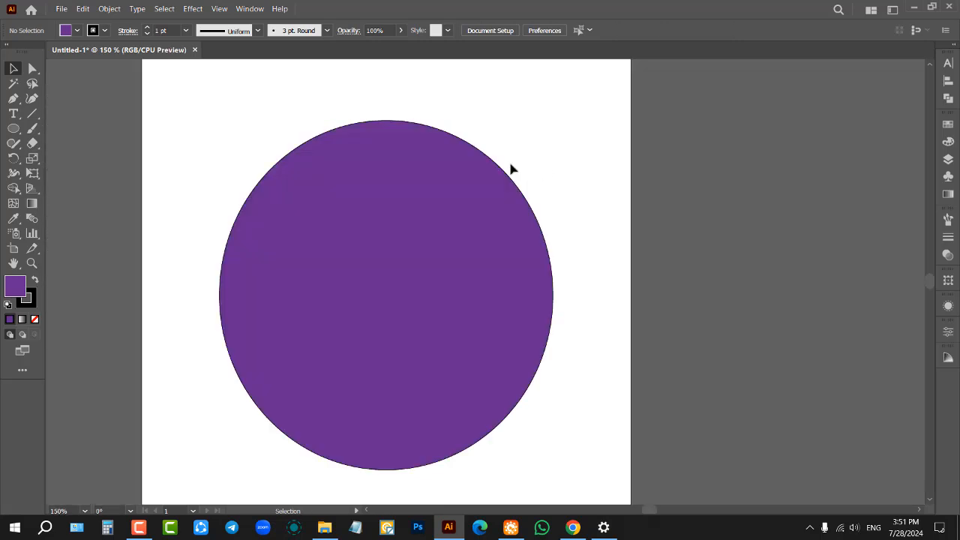
# Pull both handles of the ellipse's topmost anchor point outward with the Direct Selection tool to distort its upper curve.
pyautogui.click(424, 193)
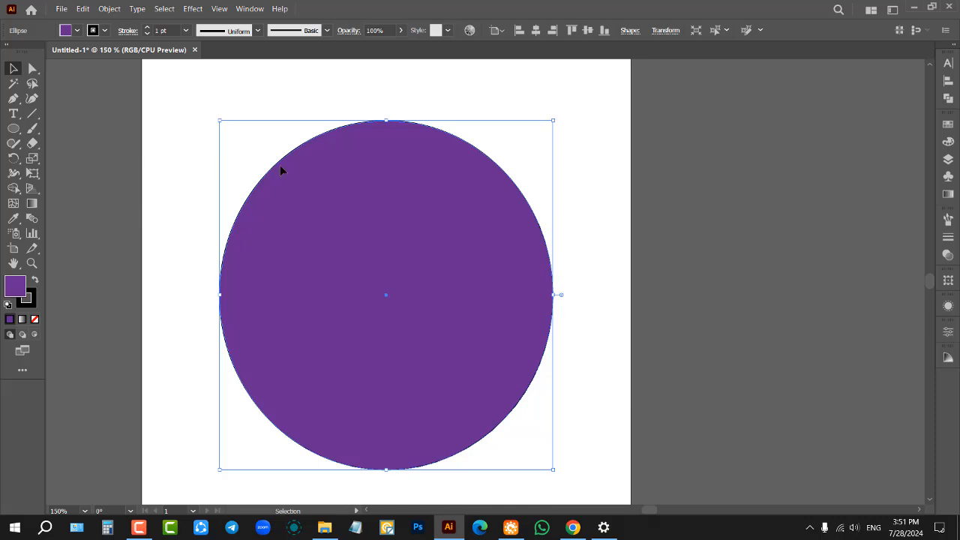
pyautogui.click(355, 104)
pyautogui.click(378, 156)
pyautogui.click(410, 105)
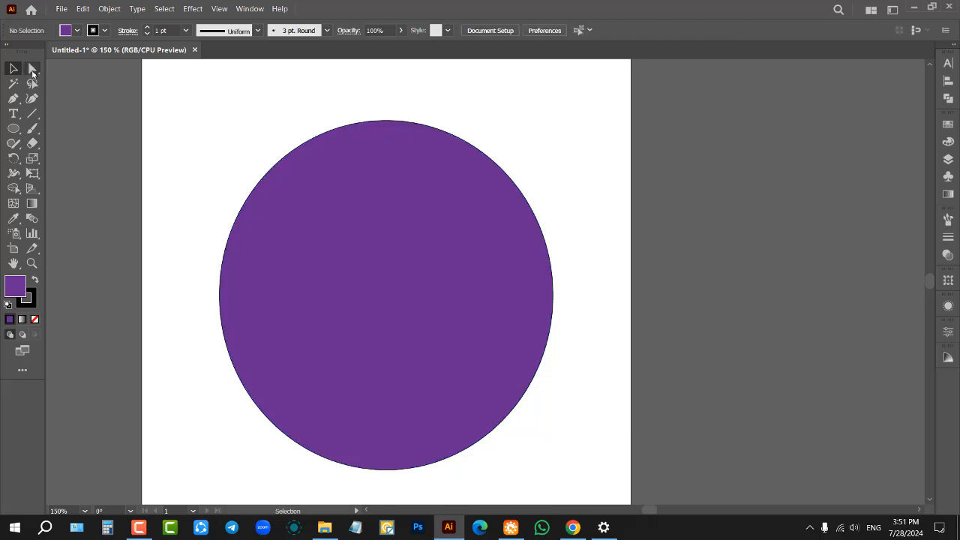
pyautogui.click(34, 70)
pyautogui.click(35, 70)
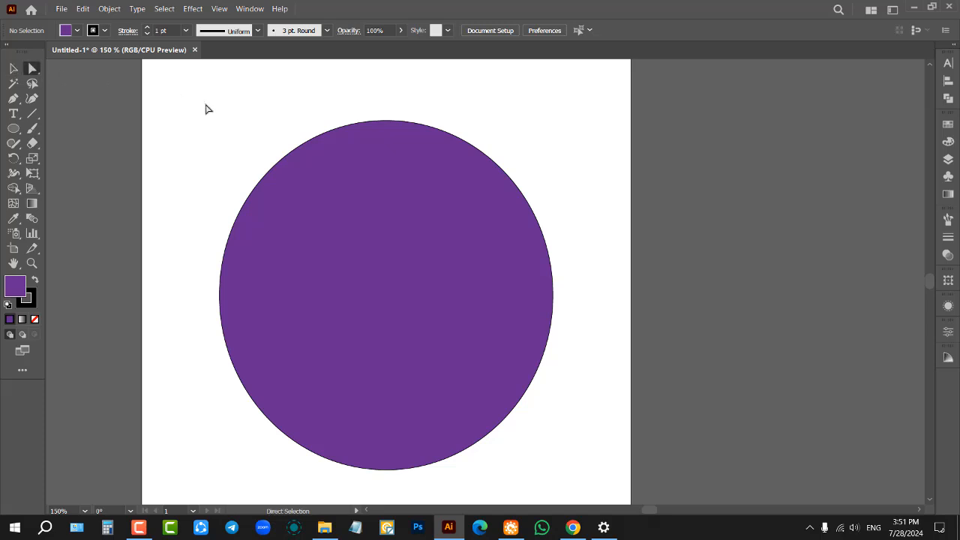
pyautogui.click(387, 121)
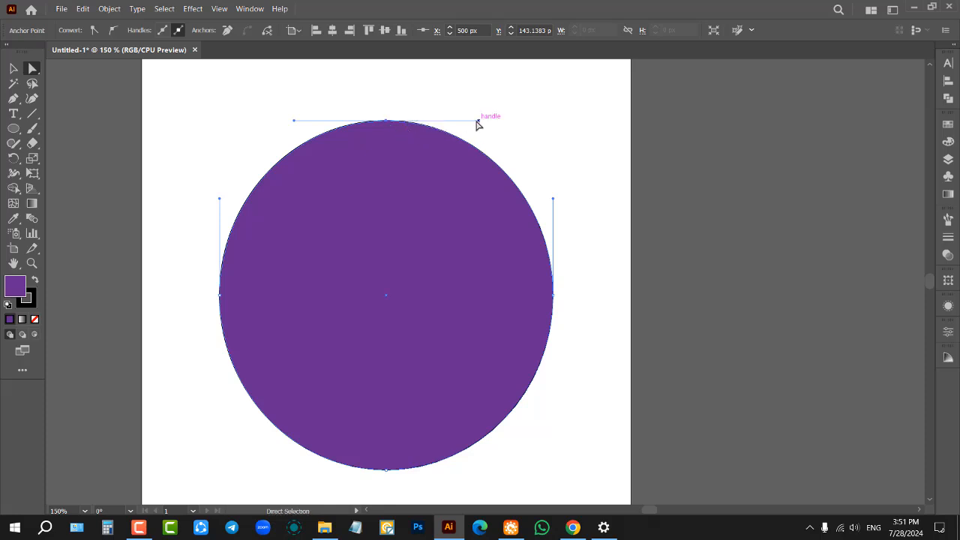
pyautogui.moveTo(478, 122); pyautogui.dragTo(621, 104)
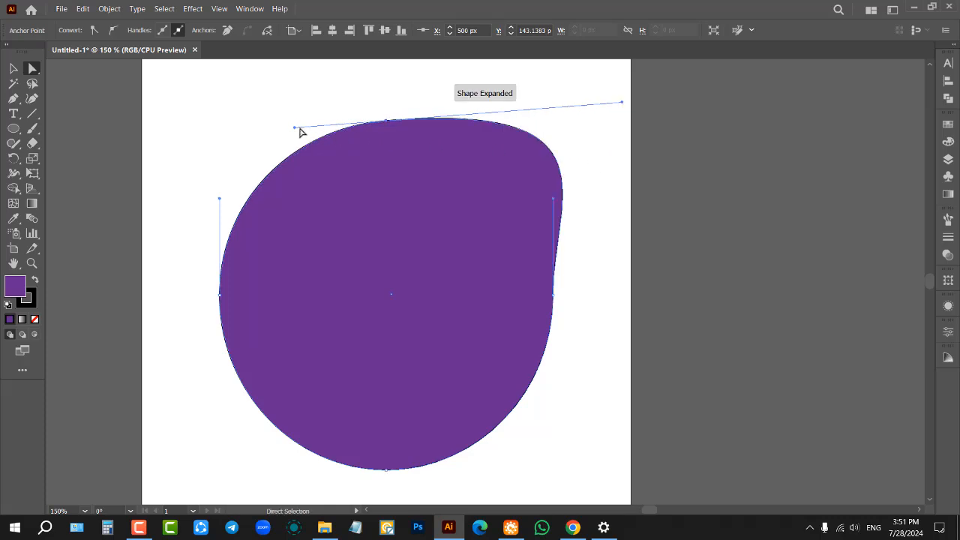
pyautogui.moveTo(294, 127); pyautogui.dragTo(212, 117)
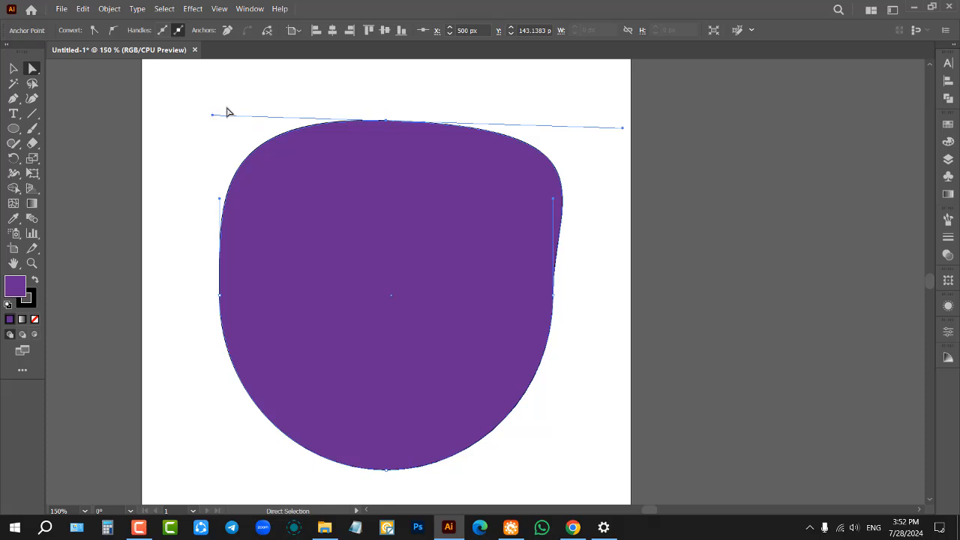
# Undo both handle changes on the ellipse's topmost anchor point, and compare the Selection and Direct Selection tools.
pyautogui.hotkey('ctrl', 'z')
pyautogui.hotkey('ctrl', 'z')
pyautogui.click(13, 69)
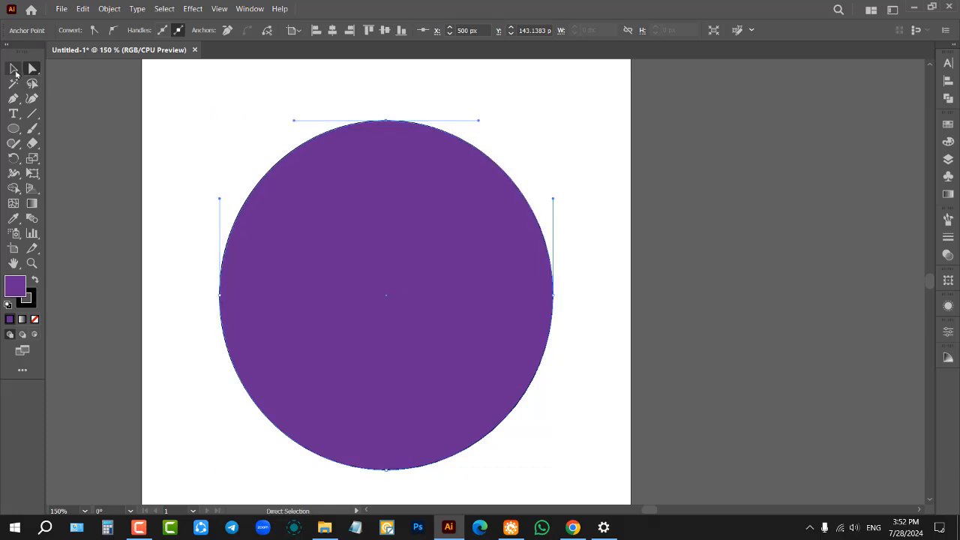
pyautogui.click(291, 109)
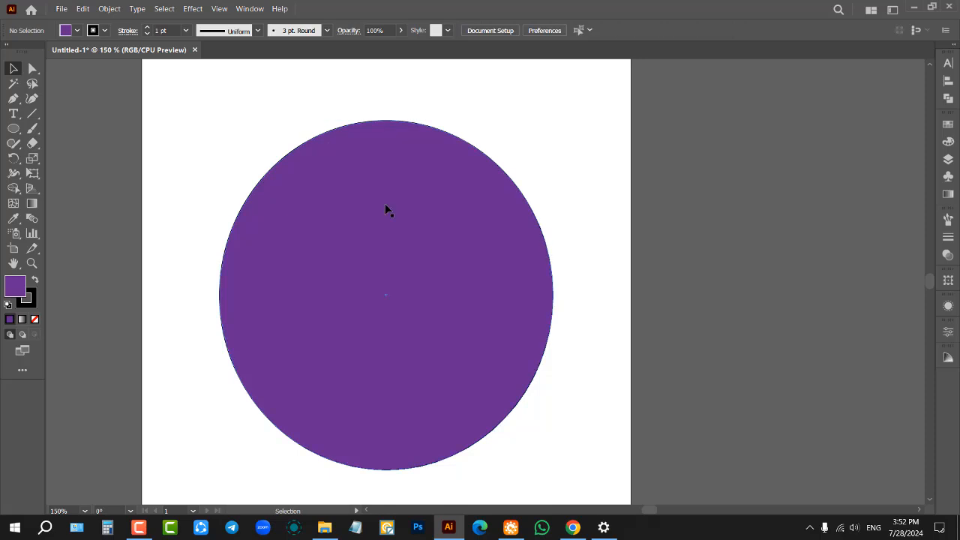
pyautogui.click(385, 204)
pyautogui.click(83, 107)
pyautogui.click(32, 68)
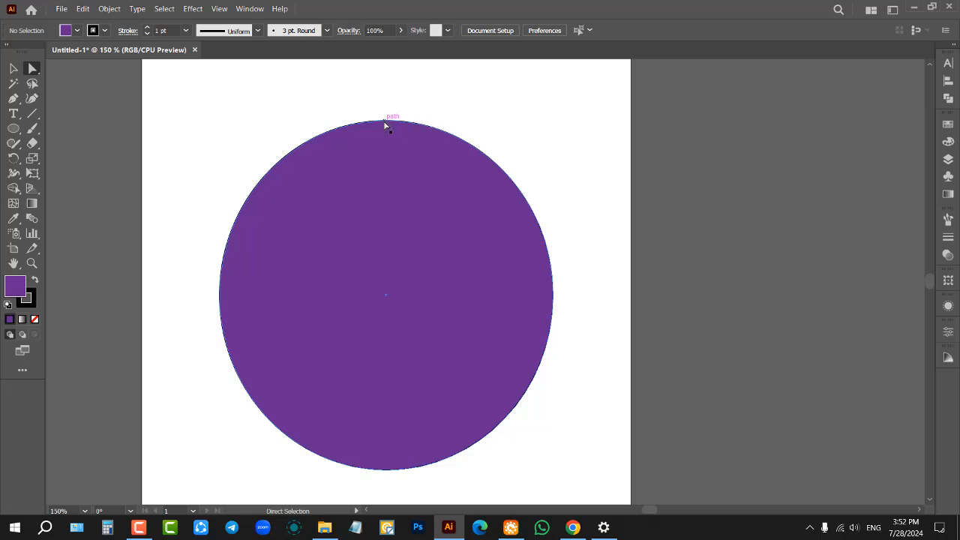
# Delete the ellipse, and draw a large square near the artboard's centre with the Rectangle tool.
pyautogui.click(14, 69)
pyautogui.click(296, 218)
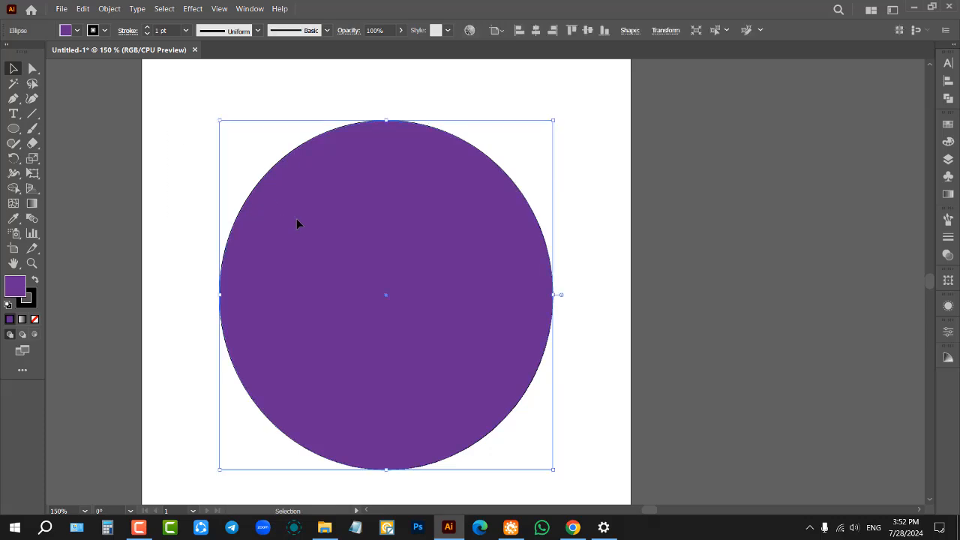
pyautogui.press('Delete')
pyautogui.moveTo(13, 128); pyautogui.dragTo(71, 127)
pyautogui.moveTo(247, 128)
pyautogui.mouseDown()
pyautogui.moveTo(498, 320)
pyautogui.moveTo(514, 393)
pyautogui.mouseUp()
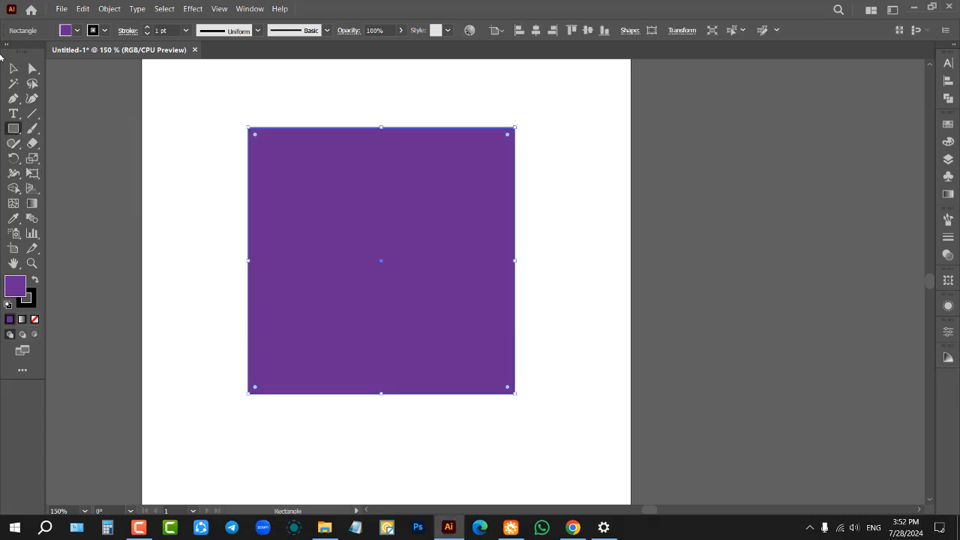
pyautogui.click(13, 68)
pyautogui.click(166, 138)
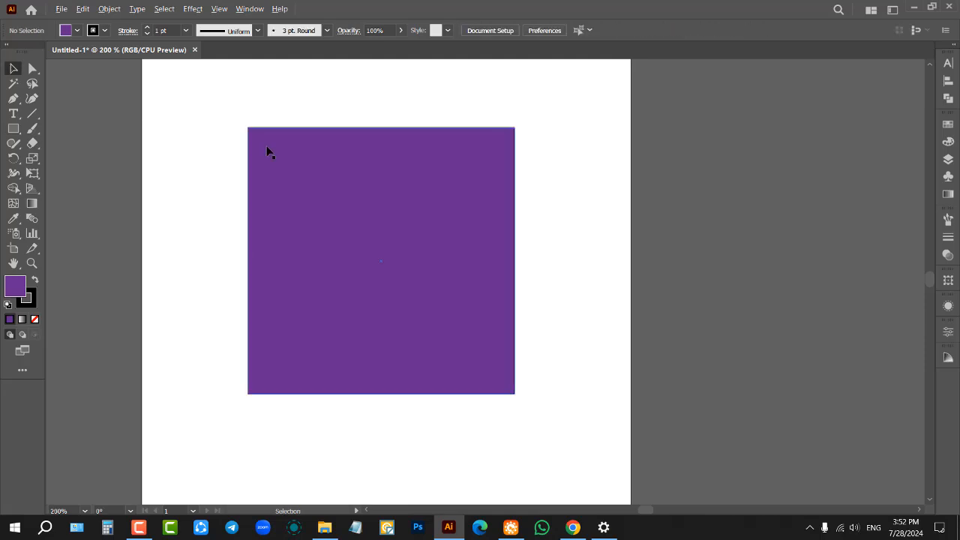
# Reshape the square with the Direct Selection tool by pulling its upper-left corner inward and its upper-right corner outward.
pyautogui.scroll(1, 265, 149)
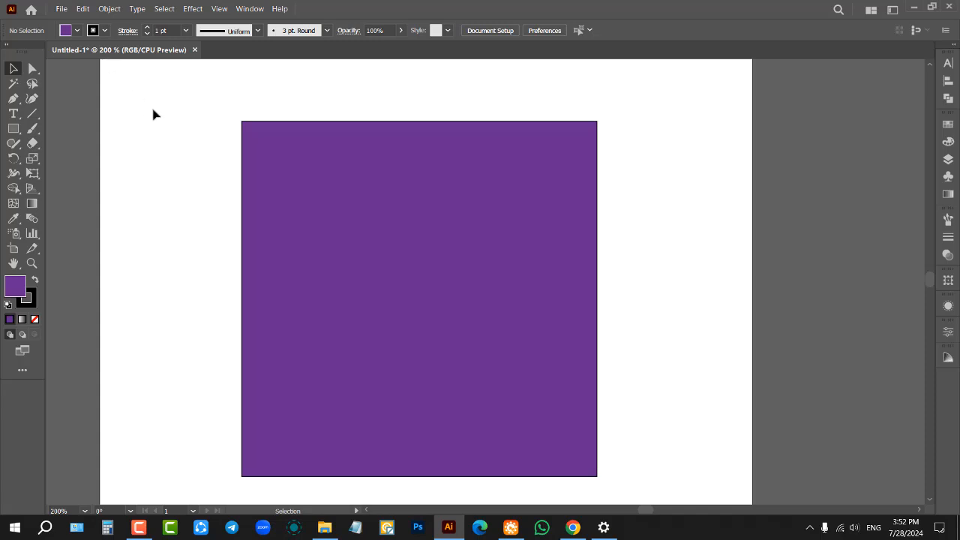
pyautogui.press('a')
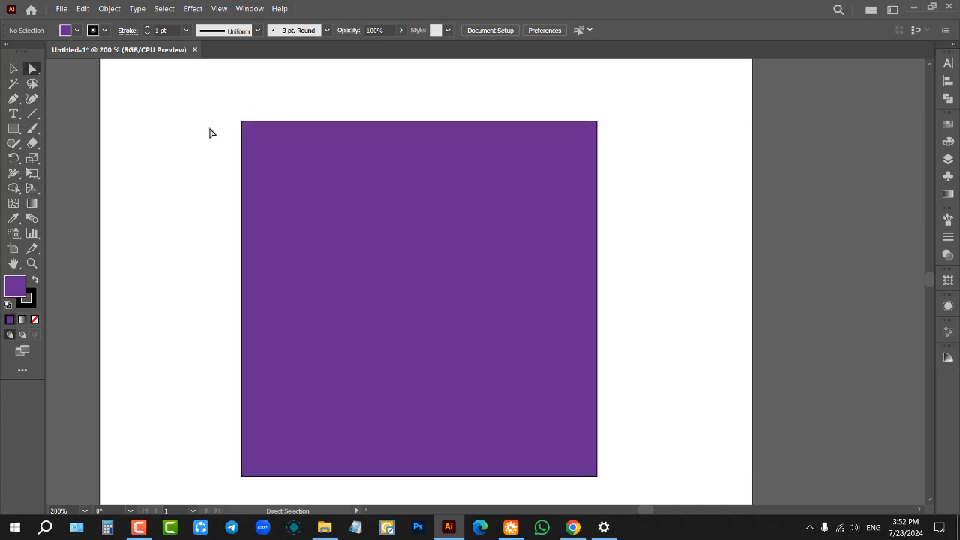
pyautogui.moveTo(243, 121); pyautogui.dragTo(380, 190)
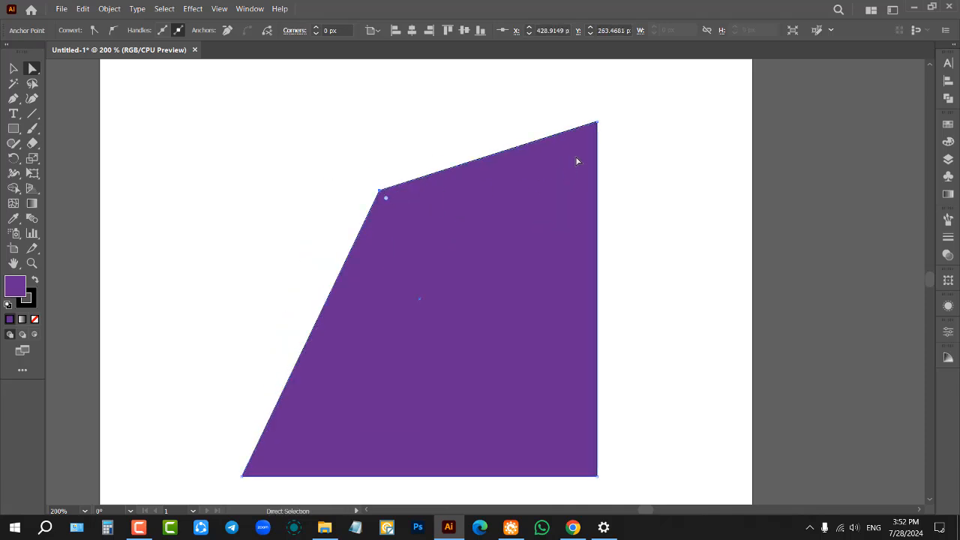
pyautogui.moveTo(597, 123); pyautogui.dragTo(649, 124)
pyautogui.click(596, 475)
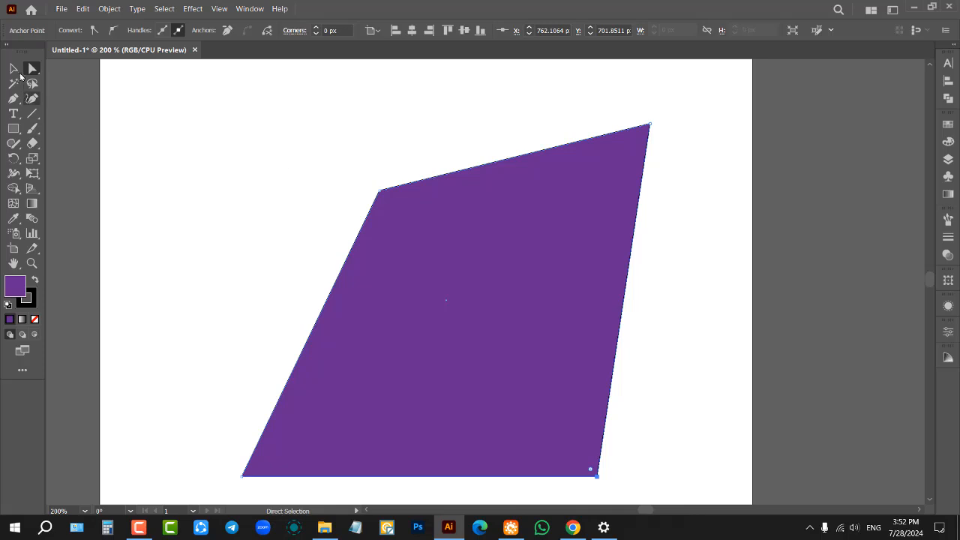
pyautogui.press('v')
pyautogui.click(266, 195)
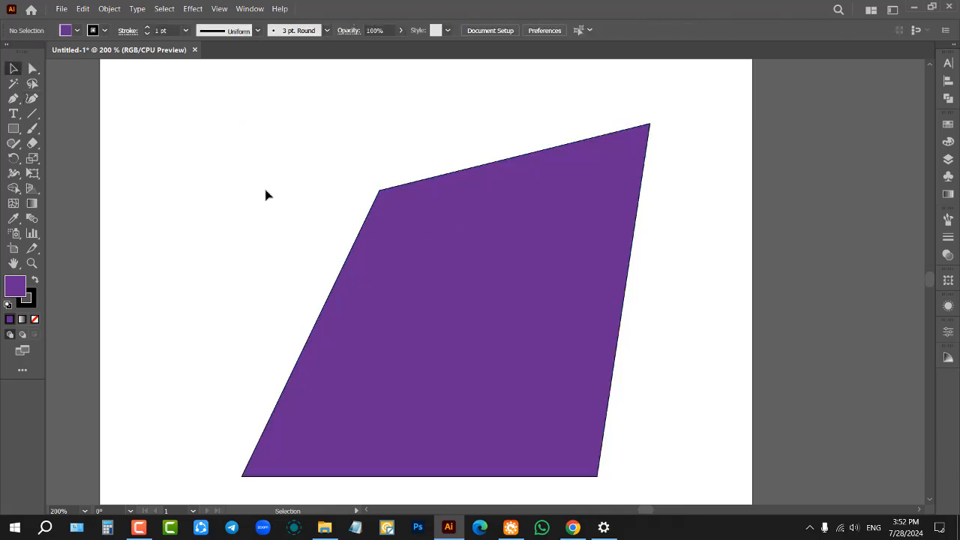
pyautogui.click(416, 232)
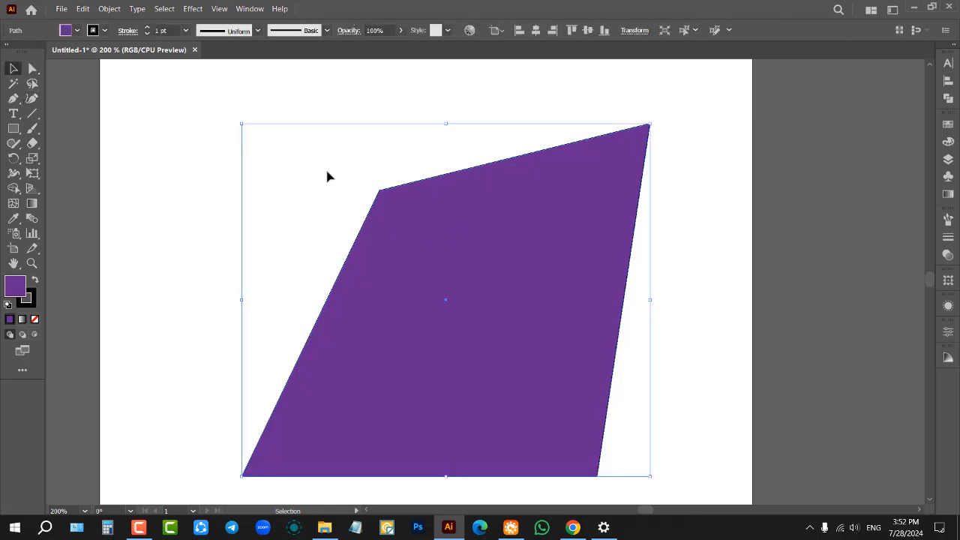
# Add one anchor point near the middle of the shape's top edge and one on its right edge with the Add Anchor Point tool.
pyautogui.click(12, 99)
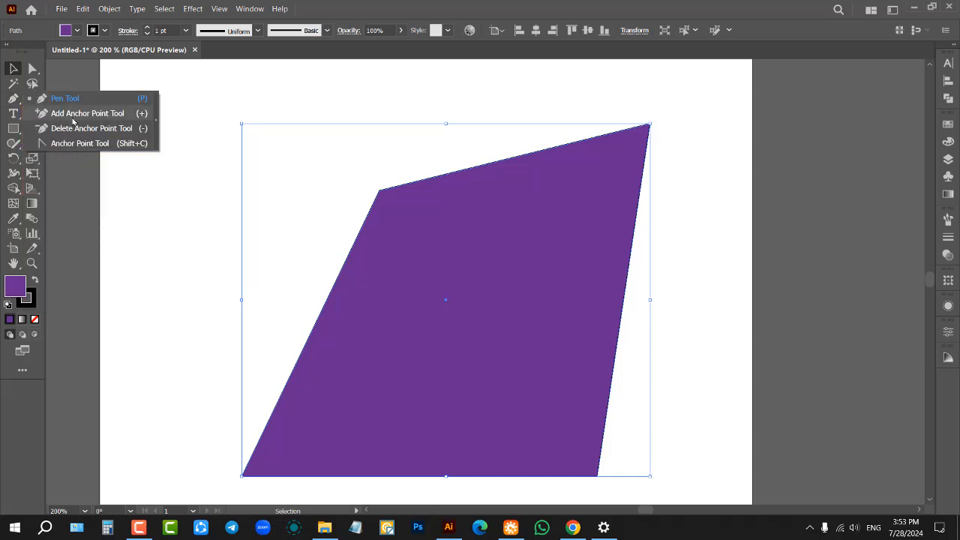
pyautogui.click(11, 100)
pyautogui.click(96, 118)
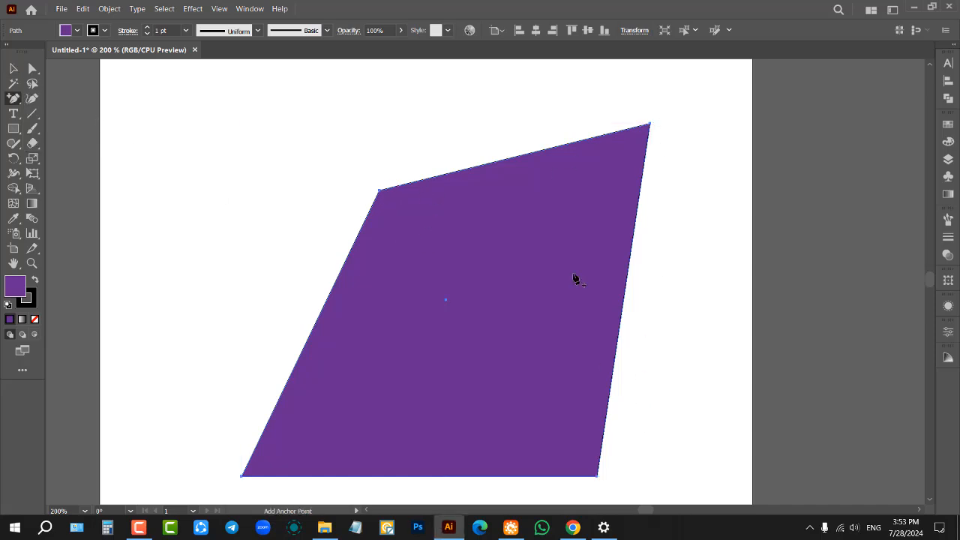
pyautogui.click(512, 162)
pyautogui.click(526, 255)
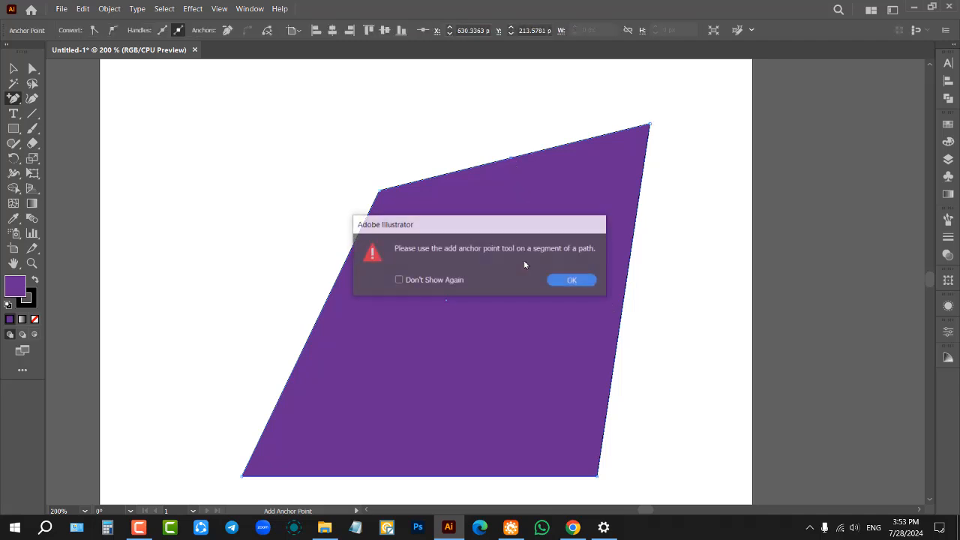
pyautogui.click(574, 282)
pyautogui.scroll(1, 561, 193)
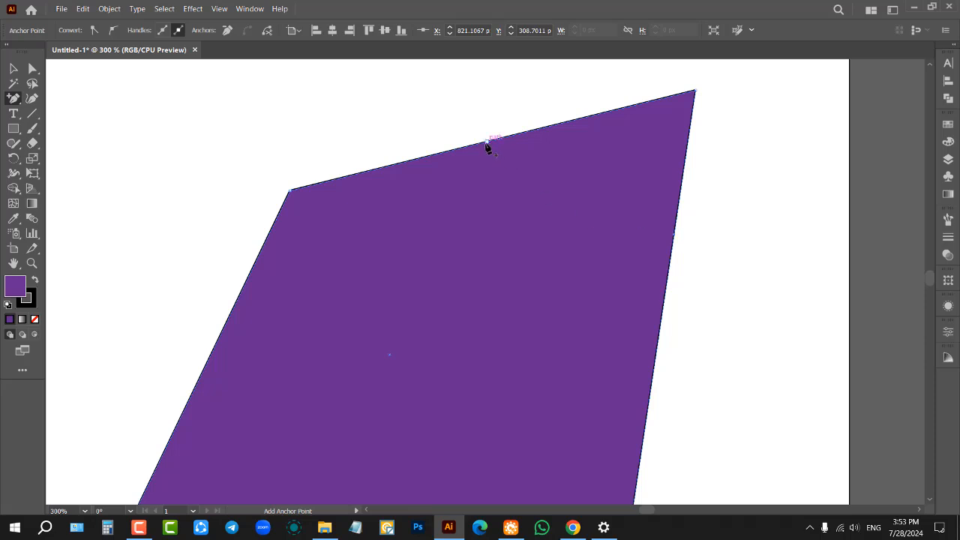
pyautogui.click(559, 199)
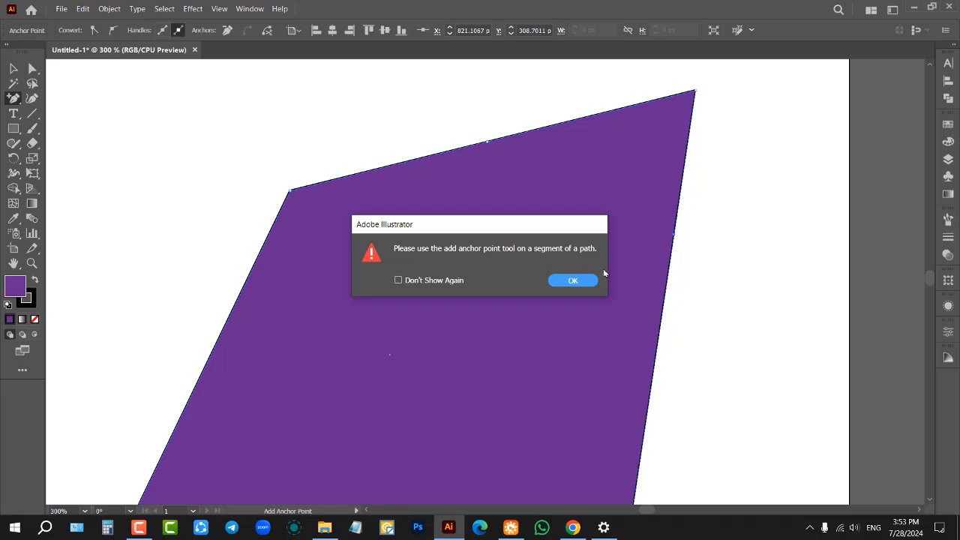
pyautogui.click(574, 281)
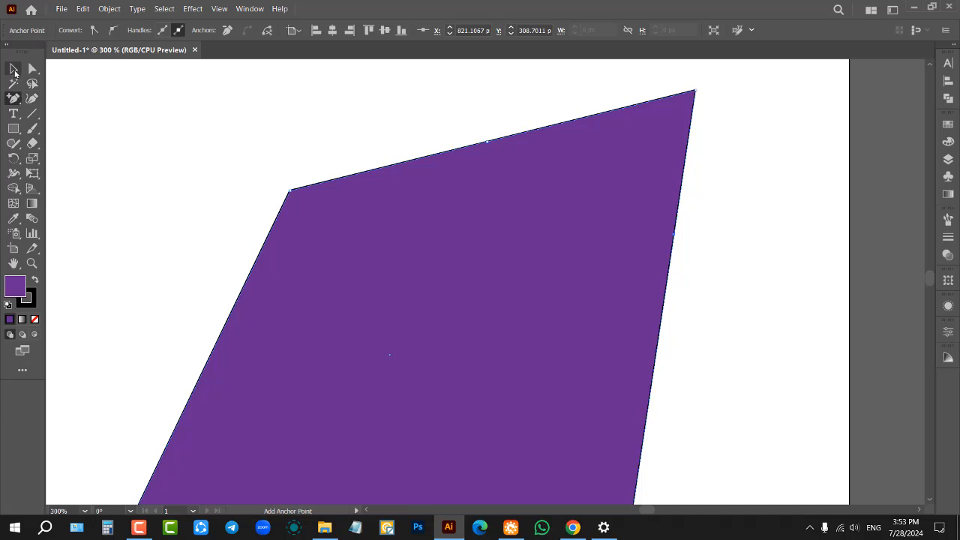
# Select the added anchor point on the top edge with the Direct Selection tool, nudge it upward and bring it partway back down.
pyautogui.click(14, 68)
pyautogui.click(219, 128)
pyautogui.click(32, 70)
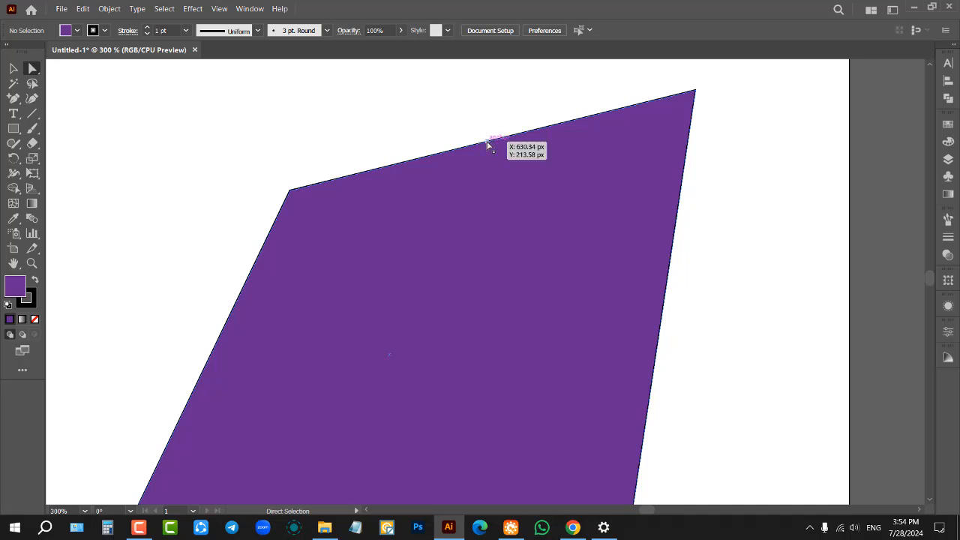
pyautogui.moveTo(411, 100); pyautogui.dragTo(575, 220)
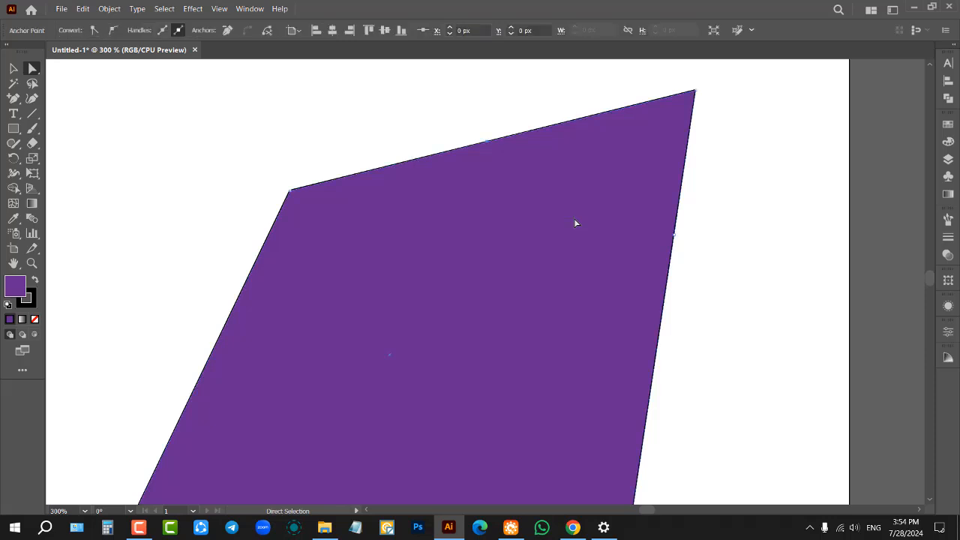
pyautogui.moveTo(390, 87); pyautogui.dragTo(582, 236)
pyautogui.press('Up')
pyautogui.press('Up')
pyautogui.press('Up')
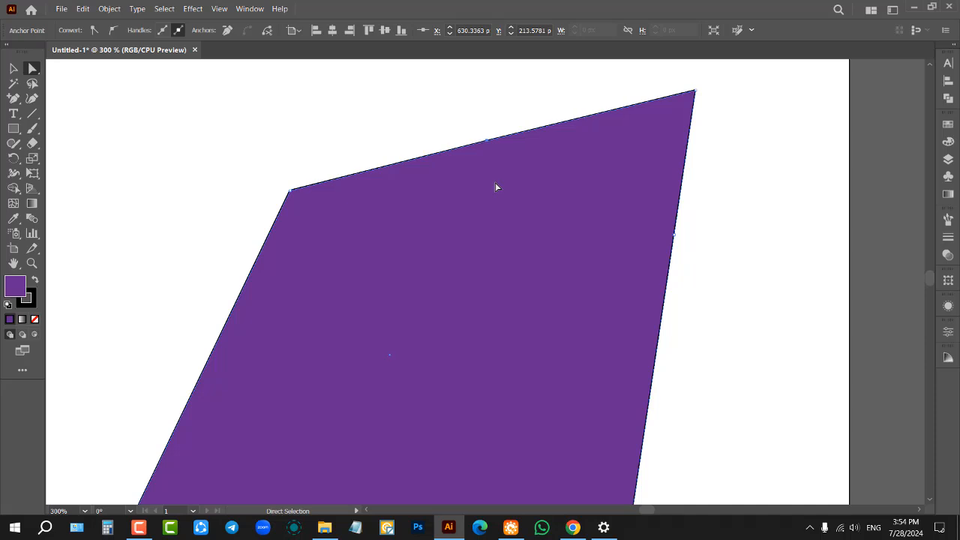
pyautogui.press('Up')
pyautogui.press('Up')
pyautogui.press('Up')
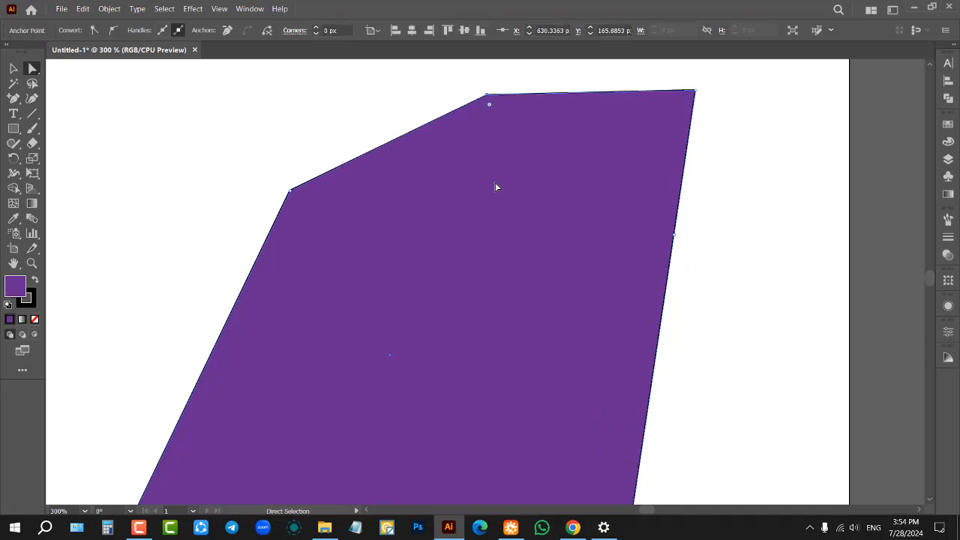
pyautogui.press('Down')
pyautogui.press('Down')
pyautogui.press('Down')
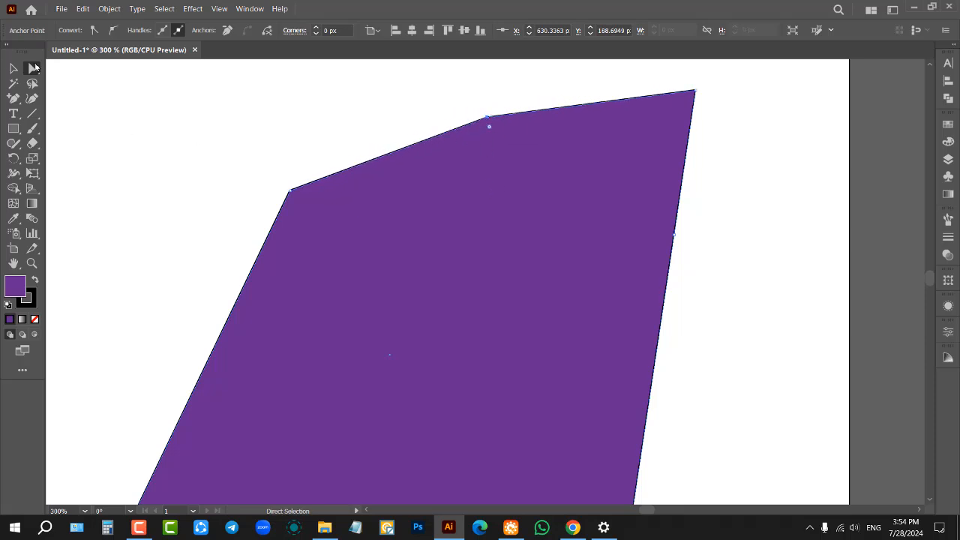
# Move the top edge's added anchor toward the left corner, pull the right edge's anchor inward, and shift the left and bottom edges.
pyautogui.moveTo(487, 120); pyautogui.dragTo(373, 133)
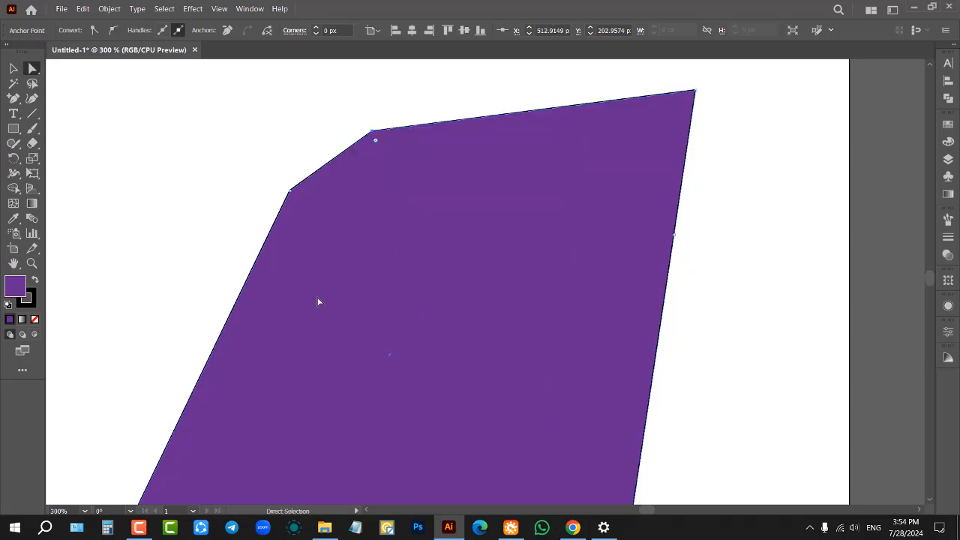
pyautogui.scroll(-1, 357, 268)
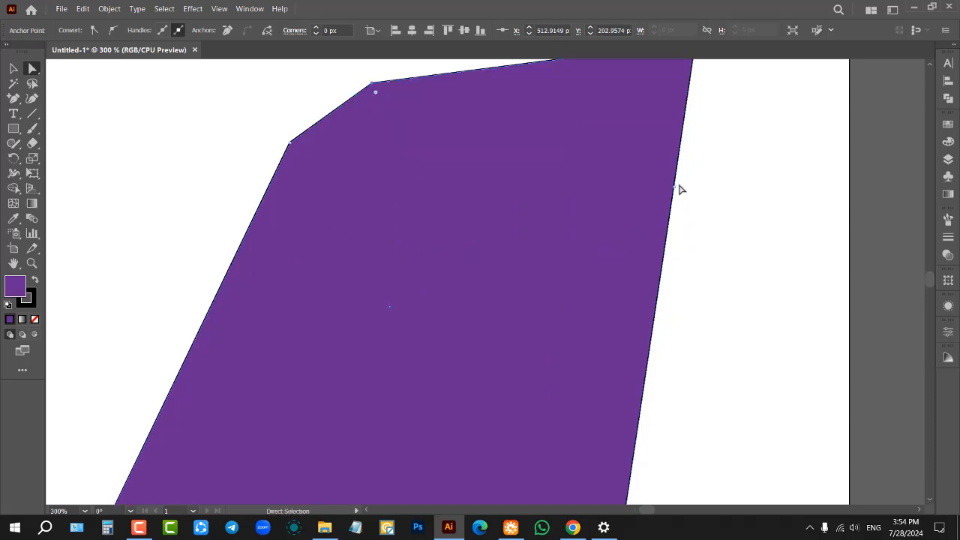
pyautogui.moveTo(676, 192); pyautogui.dragTo(533, 258)
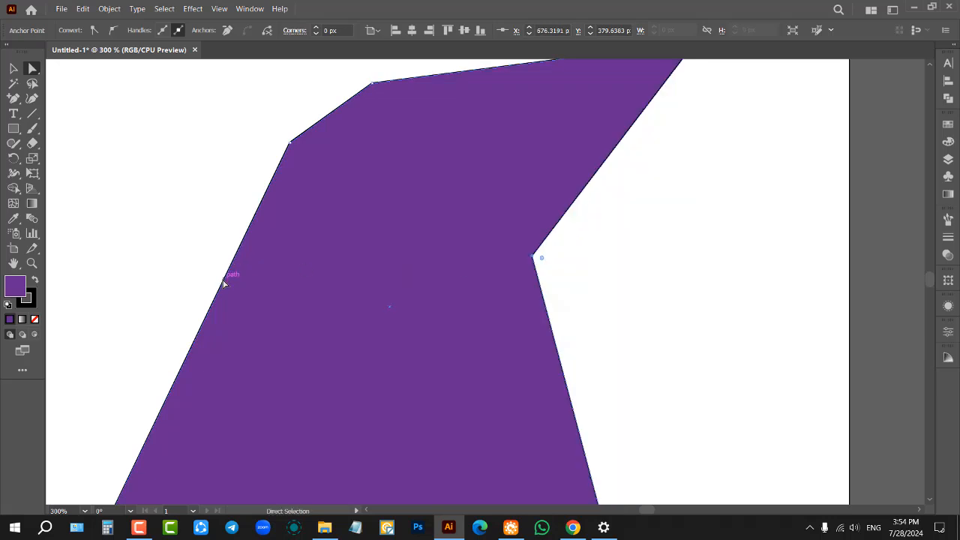
pyautogui.moveTo(230, 280); pyautogui.dragTo(247, 260)
pyautogui.scroll(-2, 461, 220)
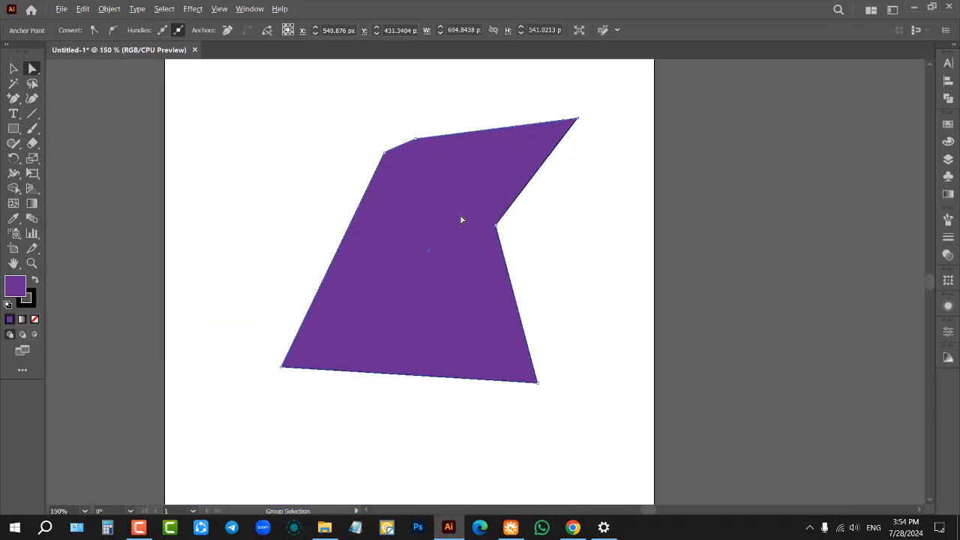
pyautogui.moveTo(428, 375); pyautogui.dragTo(422, 353)
# Delete the reshaped polygon, and draw a large circle near the artboard's centre with the Ellipse tool.
pyautogui.click(13, 69)
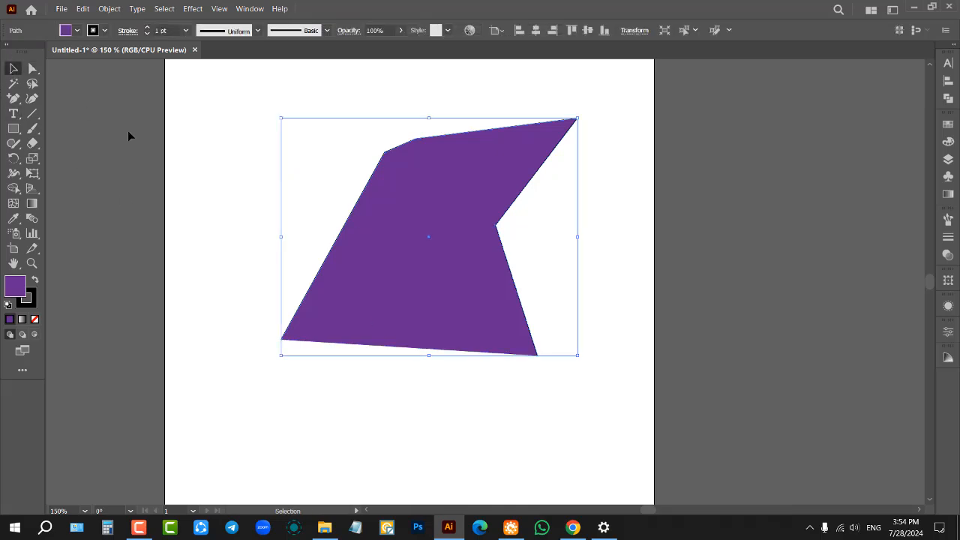
pyautogui.click(128, 133)
pyautogui.click(399, 225)
pyautogui.press('Delete')
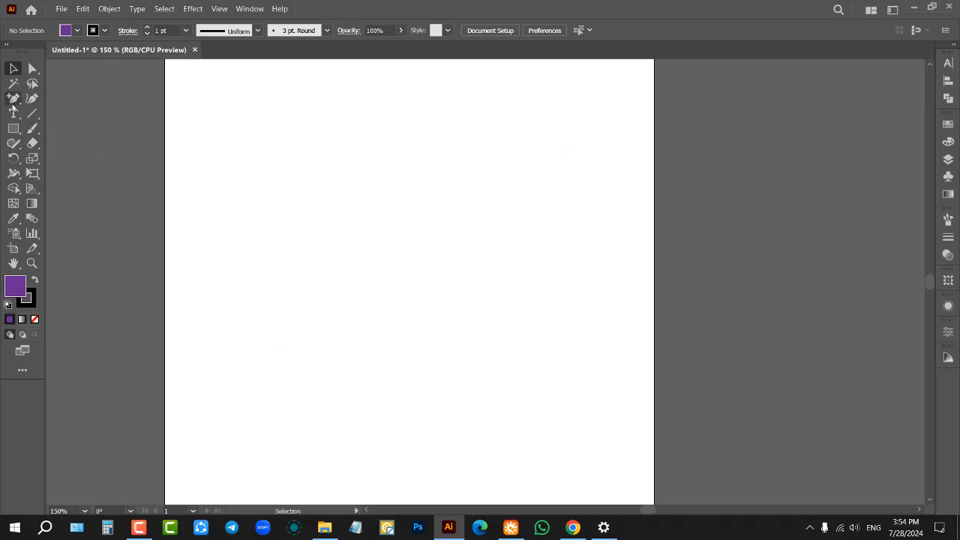
pyautogui.moveTo(19, 129); pyautogui.dragTo(53, 156)
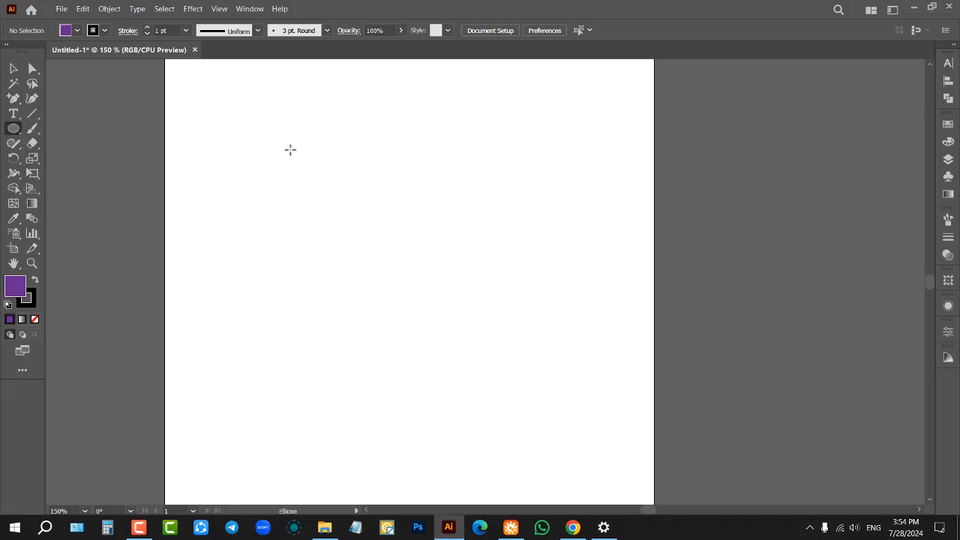
pyautogui.moveTo(290, 150); pyautogui.dragTo(535, 399)
# Bend the circle's upper curve by pulling the right handle of its topmost anchor point downward with the Direct Selection tool, and deselect the shape.
pyautogui.press('a')
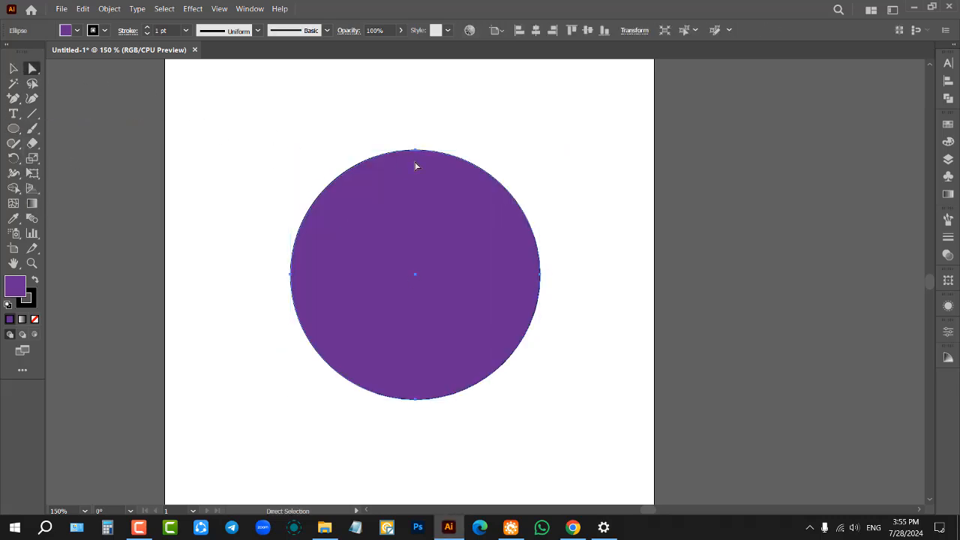
pyautogui.click(416, 152)
pyautogui.scroll(1, 417, 153)
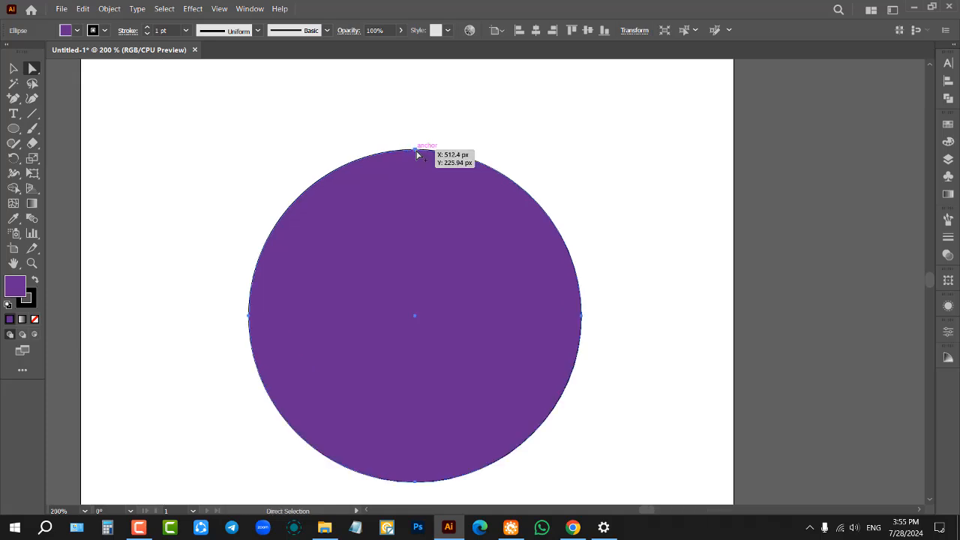
pyautogui.click(416, 152)
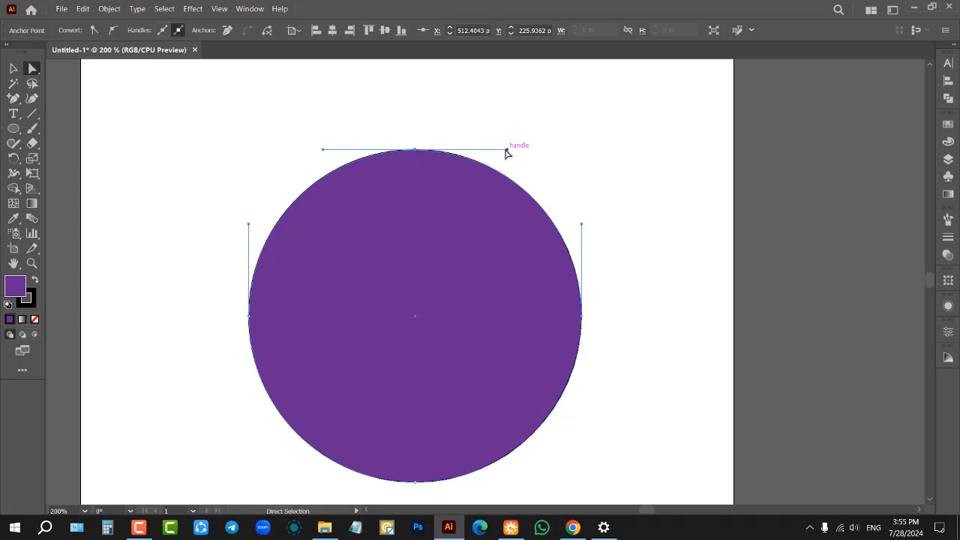
pyautogui.moveTo(505, 150); pyautogui.dragTo(514, 235)
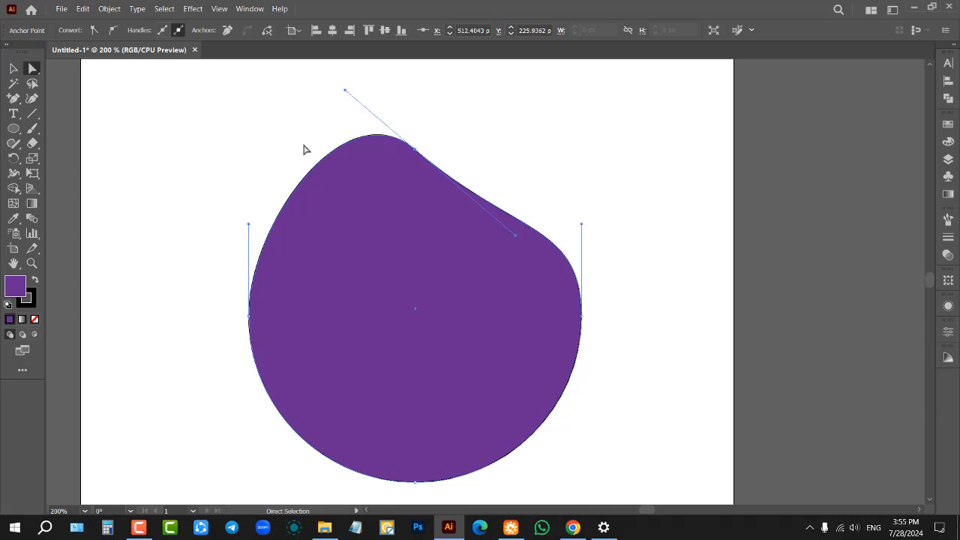
pyautogui.click(14, 68)
pyautogui.click(199, 131)
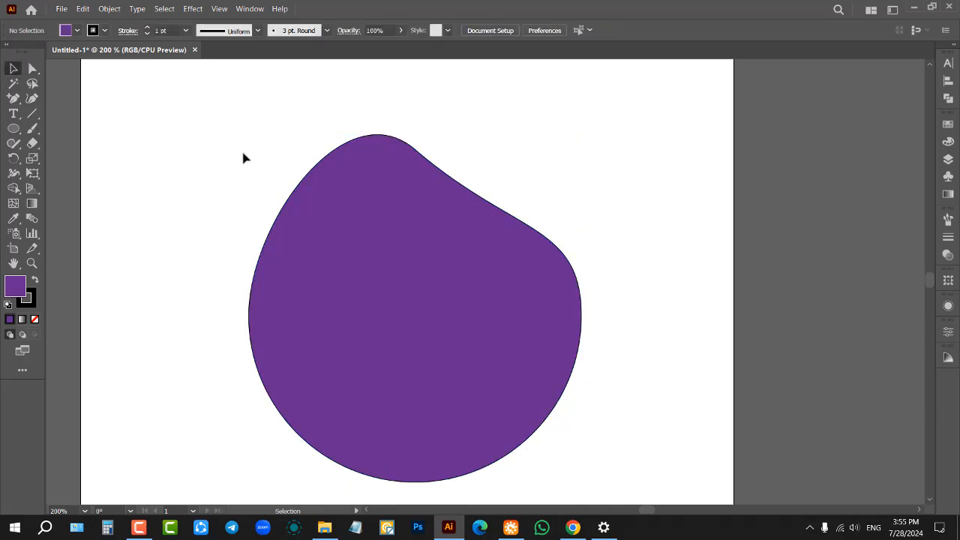
# Delete the distorted circle, and draw a small square in the artboard's upper-left area with the Rectangle tool.
pyautogui.moveTo(252, 157); pyautogui.dragTo(405, 274)
pyautogui.press('Delete')
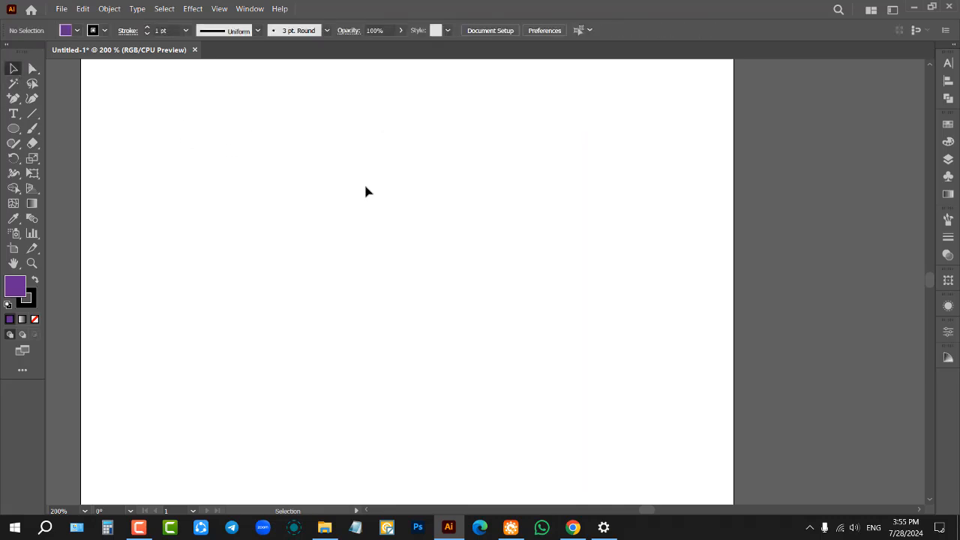
pyautogui.hotkey('ctrl', '-')
pyautogui.moveTo(14, 128); pyautogui.dragTo(75, 127)
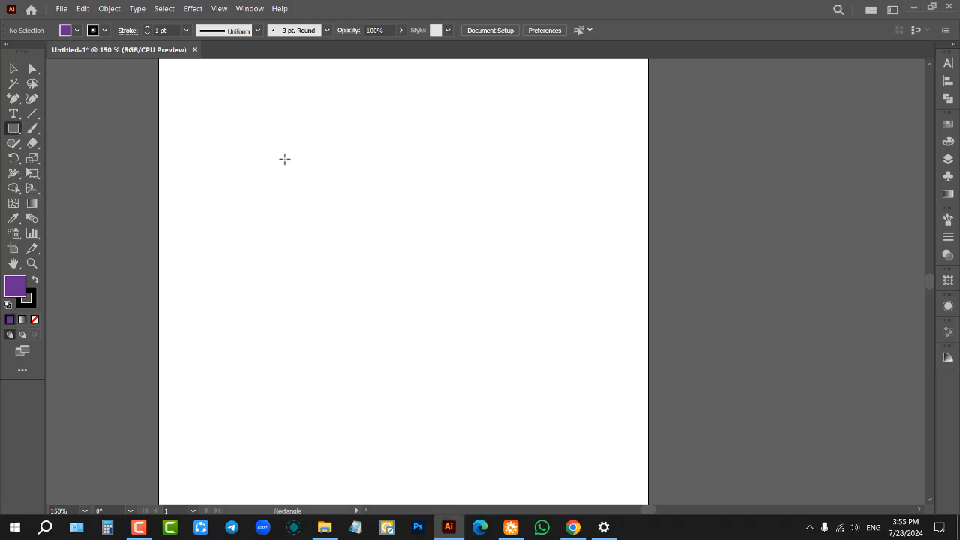
pyautogui.moveTo(258, 175); pyautogui.dragTo(361, 278)
pyautogui.click(14, 68)
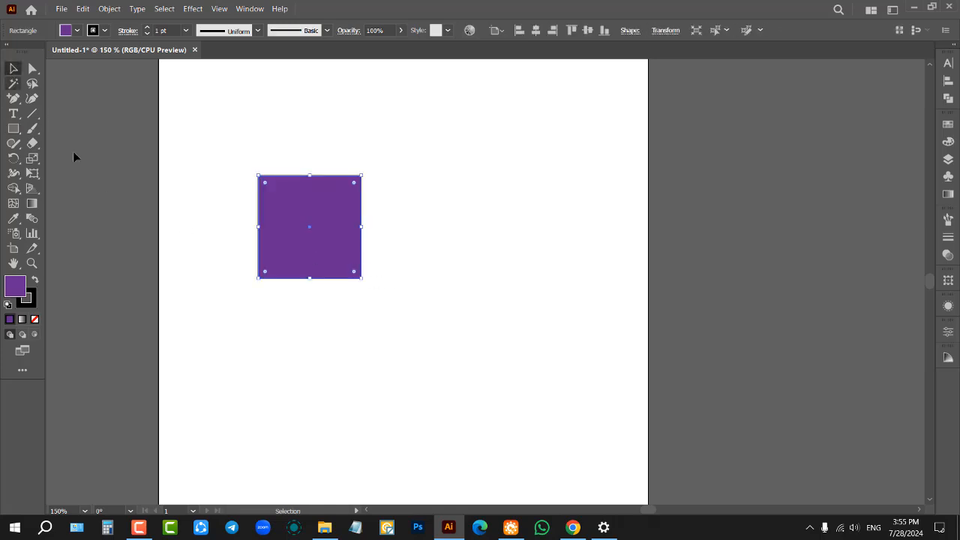
pyautogui.click(188, 255)
# Change the small square's fill colour to white, keeping its black outline, and deselect it.
pyautogui.click(306, 214)
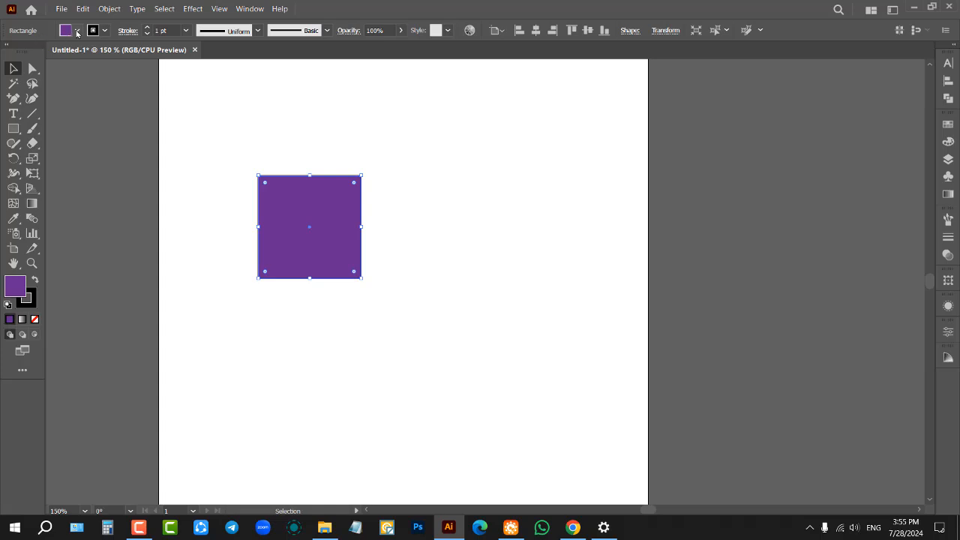
pyautogui.click(77, 33)
pyautogui.click(29, 50)
pyautogui.click(232, 241)
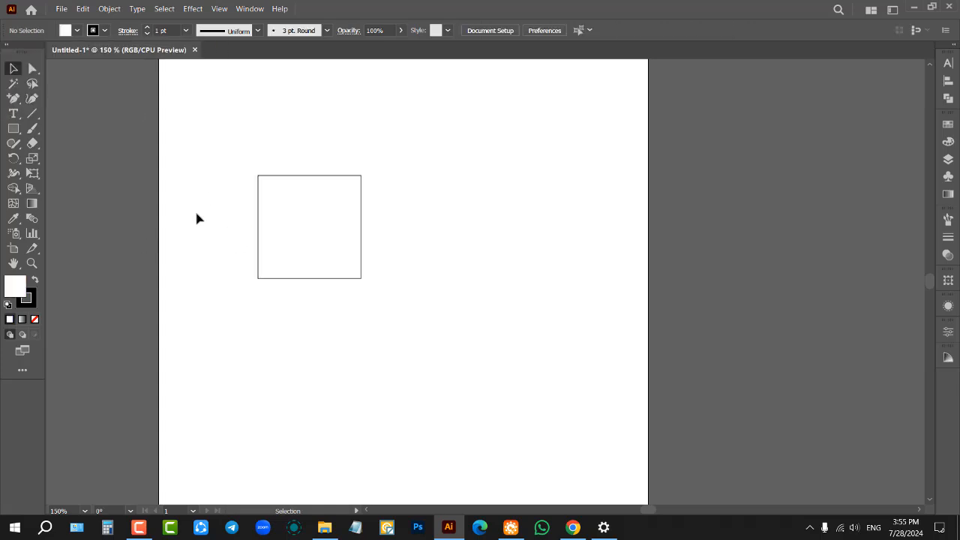
# Duplicate the white square with small even gaps, placing one copy below it and another to the right of that copy.
pyautogui.click(330, 225)
pyautogui.scroll(1, 328, 229)
pyautogui.moveTo(328, 229); pyautogui.dragTo(452, 290)
pyautogui.click(408, 250)
pyautogui.click(549, 236)
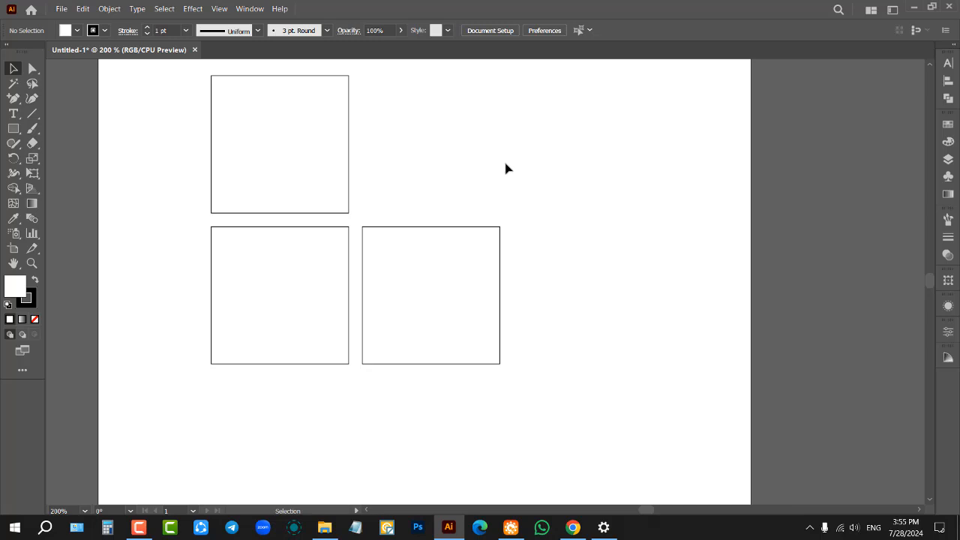
# Slant the top square with the Direct Selection tool by shifting its upper edge down and rightward, making it about 340 px wide and 94 px high.
pyautogui.click(325, 143)
pyautogui.click(392, 101)
pyautogui.scroll(1, 306, 159)
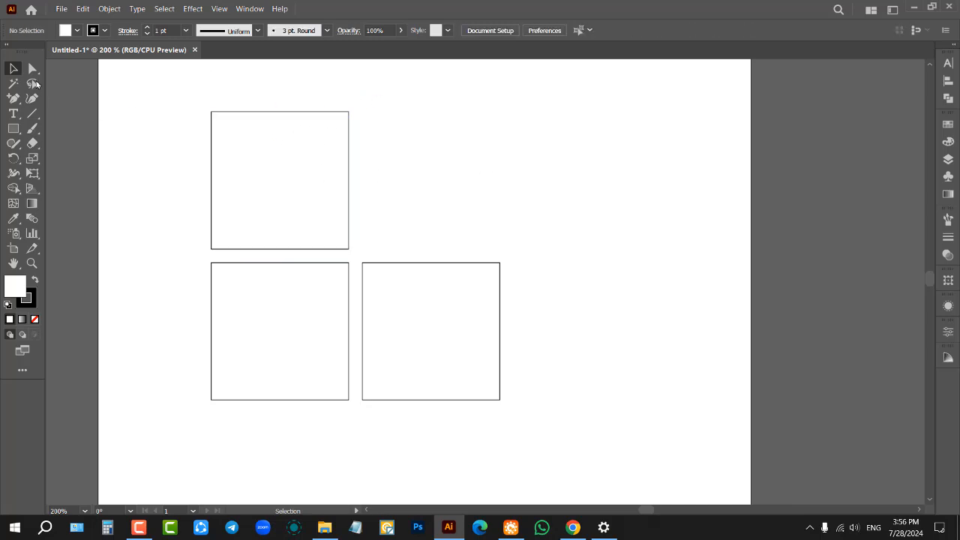
pyautogui.click(31, 70)
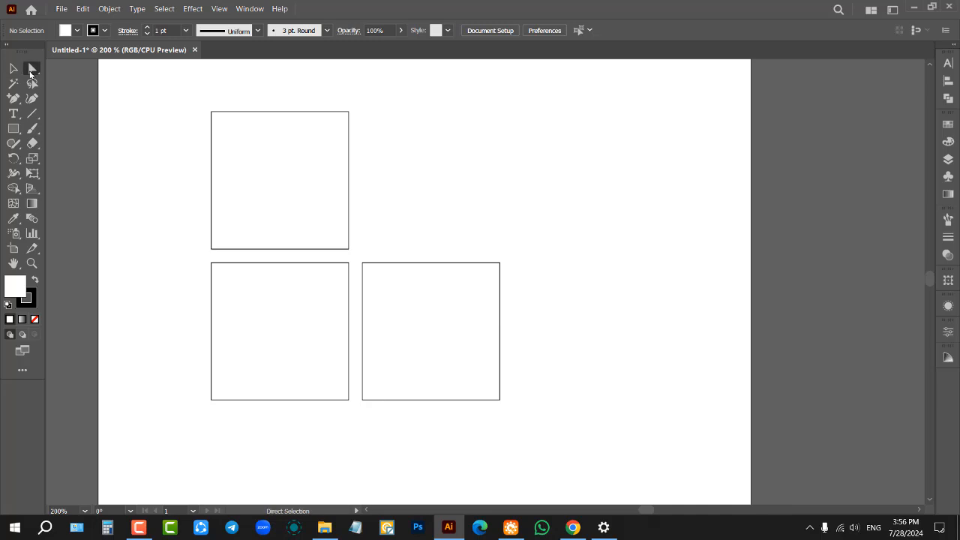
pyautogui.click(280, 116)
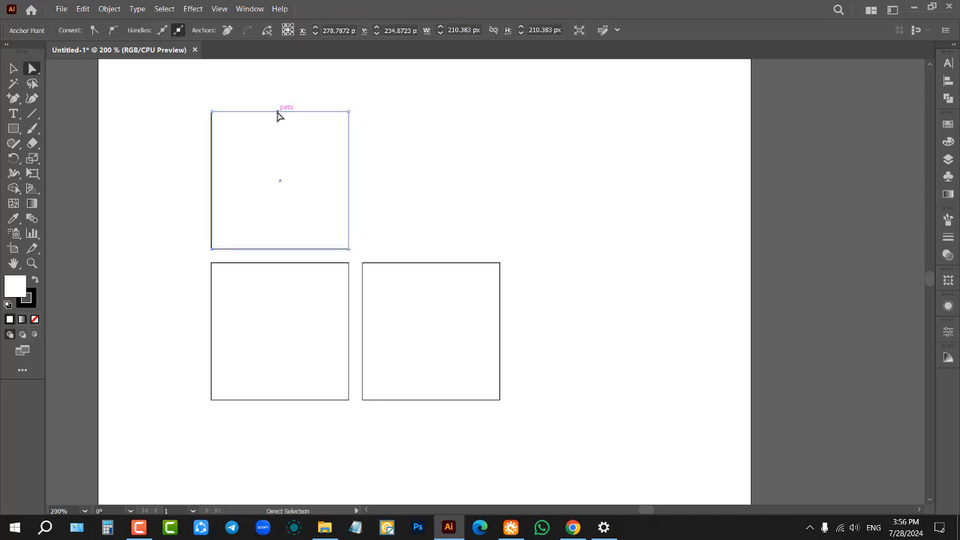
pyautogui.moveTo(280, 115); pyautogui.dragTo(364, 193)
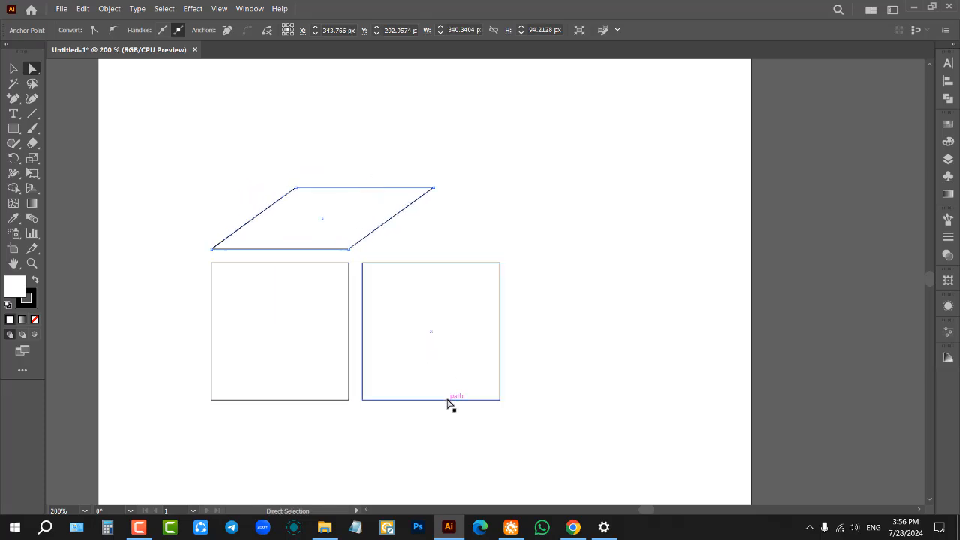
# Raise the bottom edges of both lower squares to make nearly upright rectangles about 131 px high.
pyautogui.moveTo(448, 400); pyautogui.dragTo(505, 352)
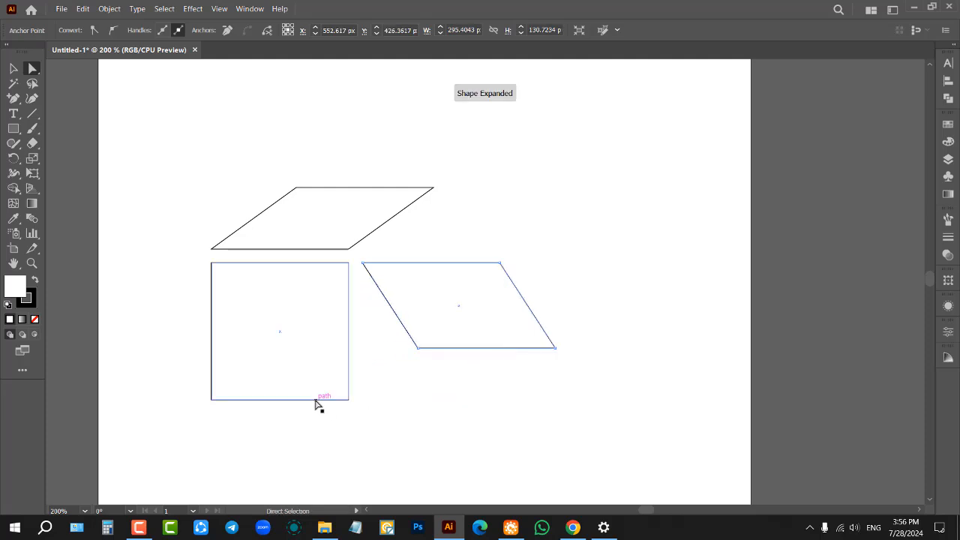
pyautogui.moveTo(315, 401); pyautogui.dragTo(313, 352)
pyautogui.moveTo(313, 347); pyautogui.dragTo(314, 348)
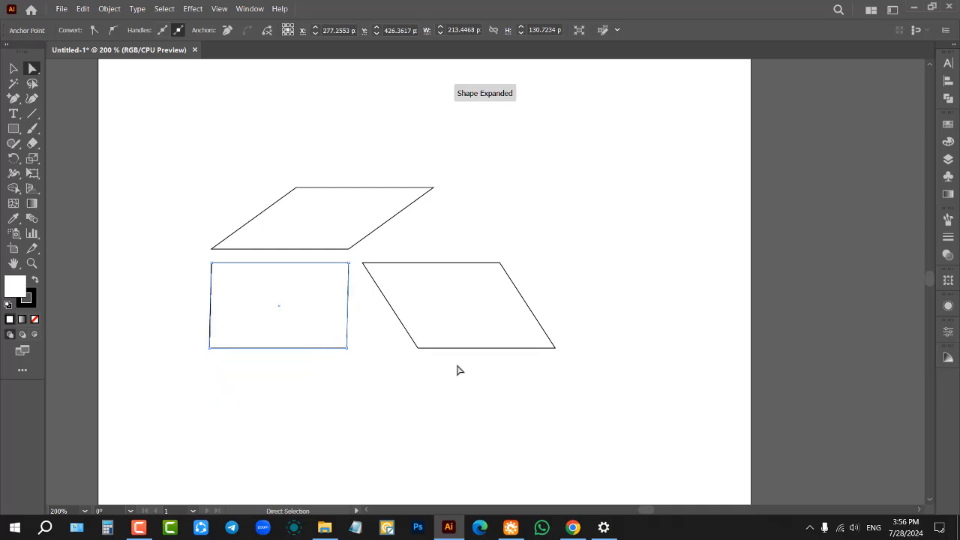
pyautogui.moveTo(452, 347); pyautogui.dragTo(396, 349)
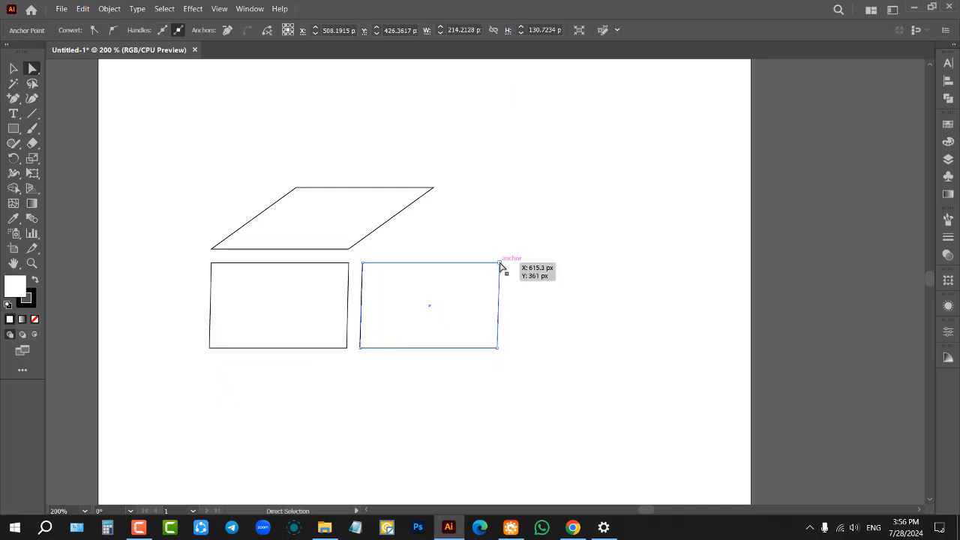
# Shift the lower-right rectangle's outer edge up and inward to run parallel to the slanted top face, and deselect it.
pyautogui.moveTo(501, 307); pyautogui.dragTo(439, 245)
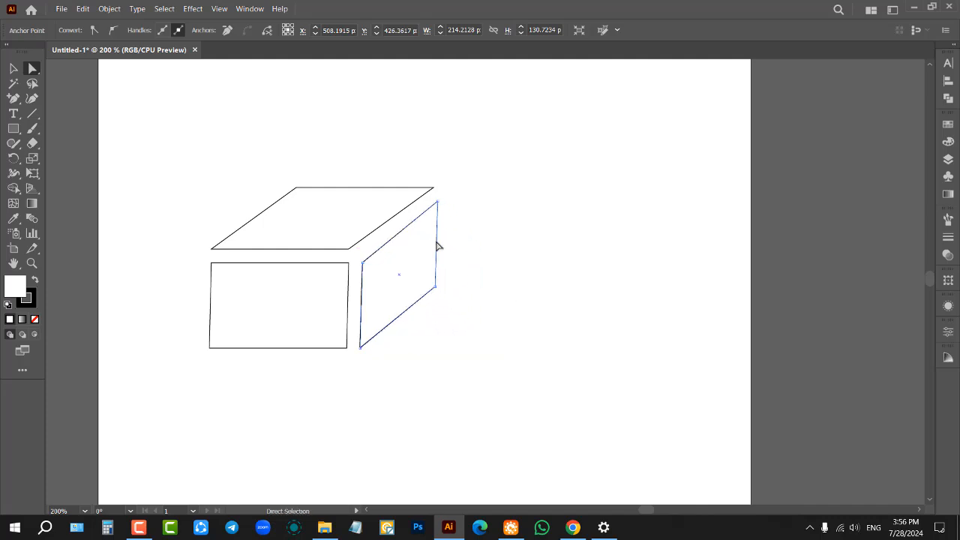
pyautogui.click(14, 68)
pyautogui.click(235, 181)
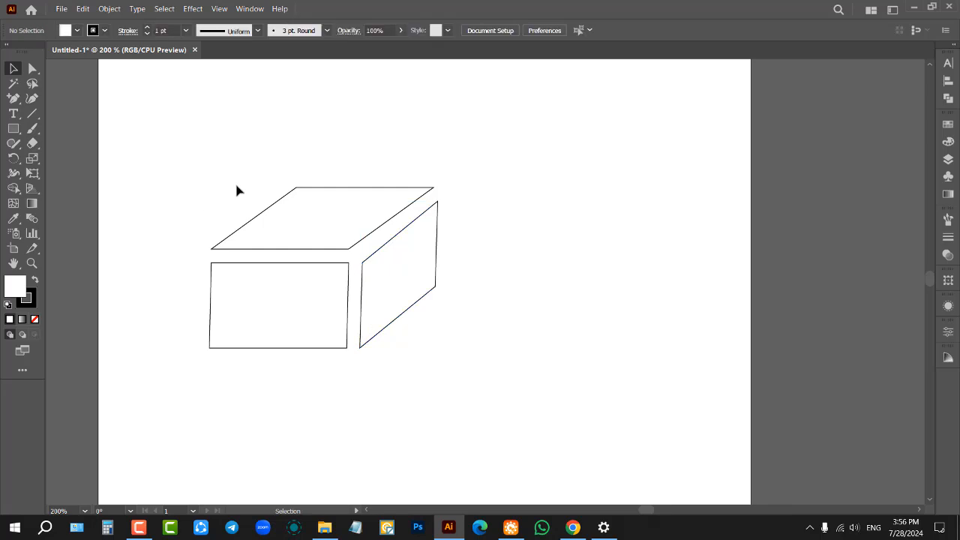
# Move the slanted top face straight down onto the front face's upper edge, and deselect it.
pyautogui.scroll(1, 248, 177)
pyautogui.moveTo(351, 287); pyautogui.dragTo(355, 310)
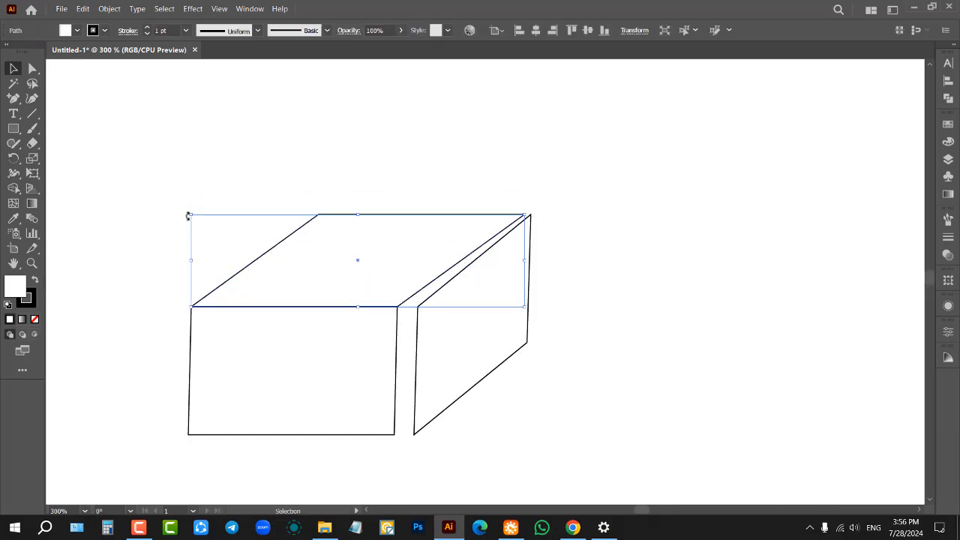
pyautogui.click(579, 302)
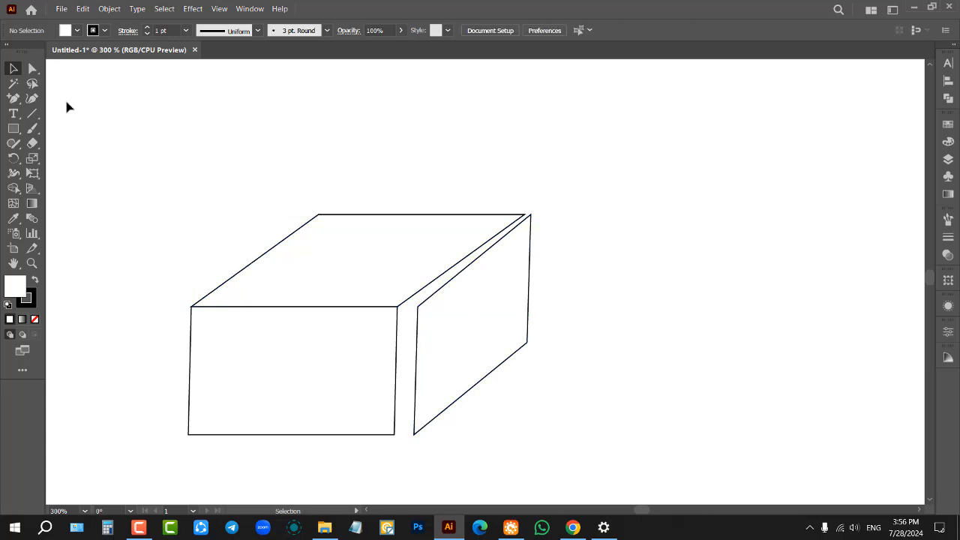
# Move the side face's two upper corners and its lower edge with Direct Selection to join it to the top and front faces.
pyautogui.click(32, 68)
pyautogui.moveTo(418, 308); pyautogui.dragTo(399, 307)
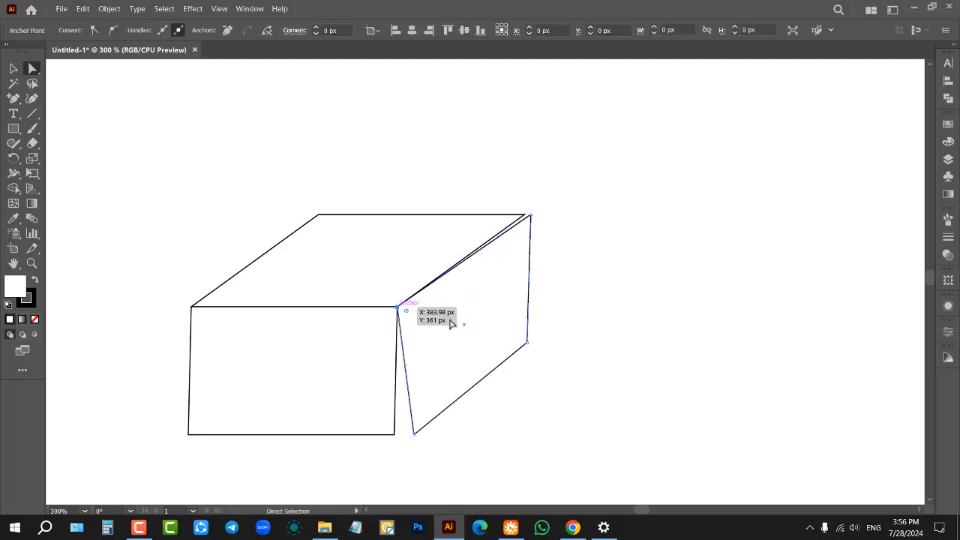
pyautogui.moveTo(531, 216); pyautogui.dragTo(523, 216)
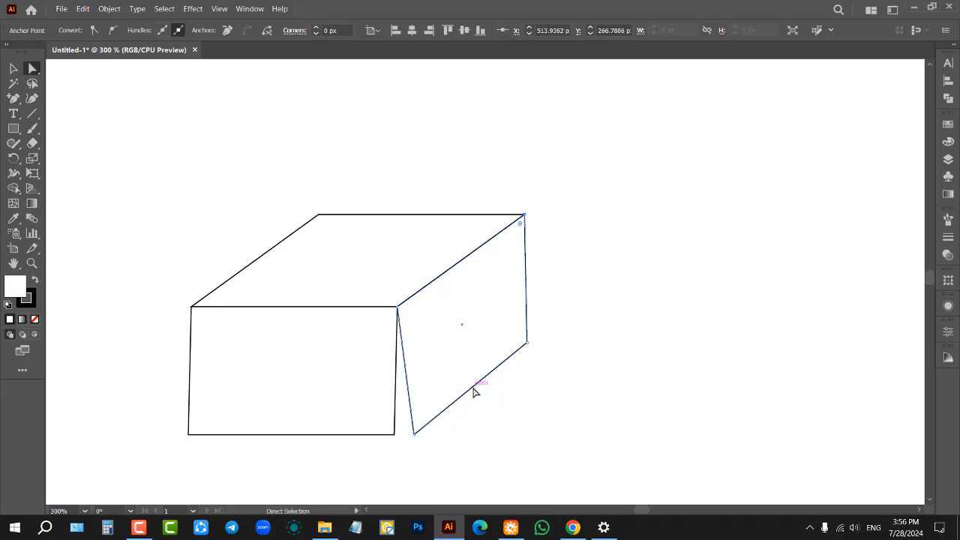
pyautogui.moveTo(471, 390); pyautogui.dragTo(452, 390)
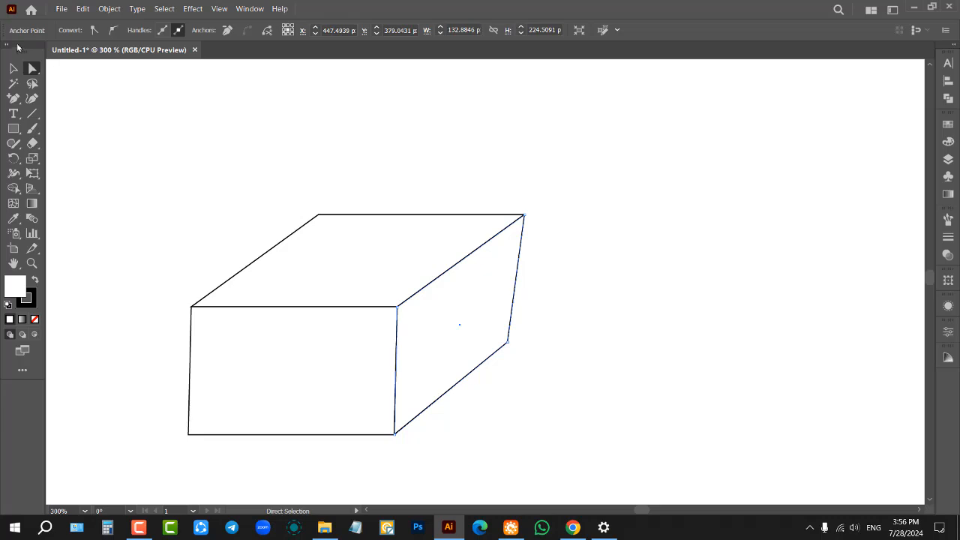
# Select all three faces of the box and delete them.
pyautogui.click(13, 69)
pyautogui.click(184, 142)
pyautogui.scroll(-2, 189, 156)
pyautogui.moveTo(188, 154); pyautogui.dragTo(480, 347)
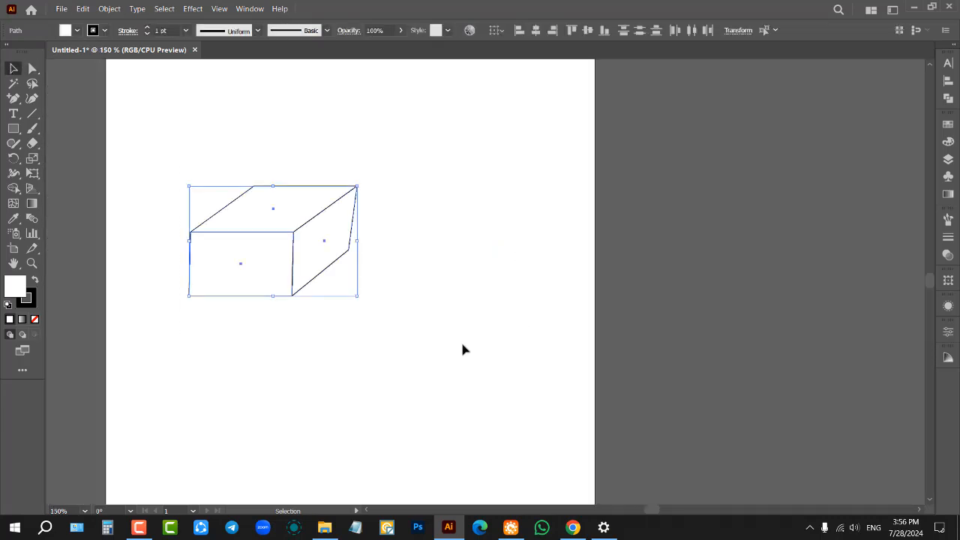
pyautogui.press('Delete')
# Draw a small white square, and duplicate it with narrow gaps: one copy below and another to the right of that copy.
pyautogui.click(13, 129)
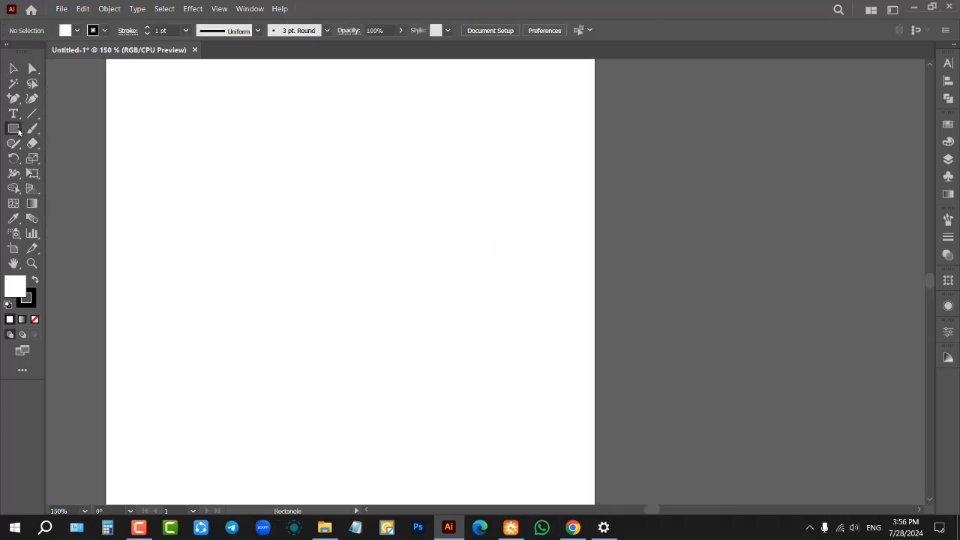
pyautogui.moveTo(208, 161); pyautogui.dragTo(294, 246)
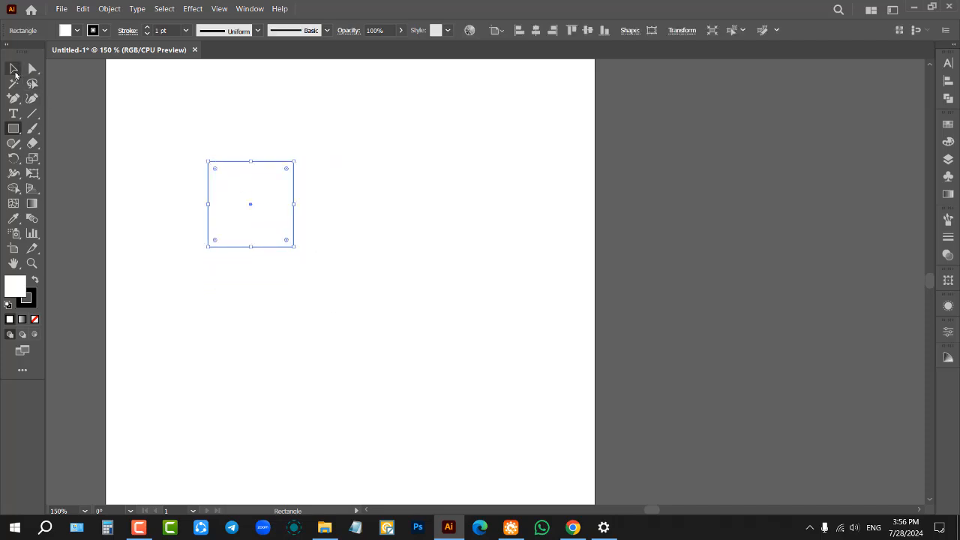
pyautogui.click(12, 68)
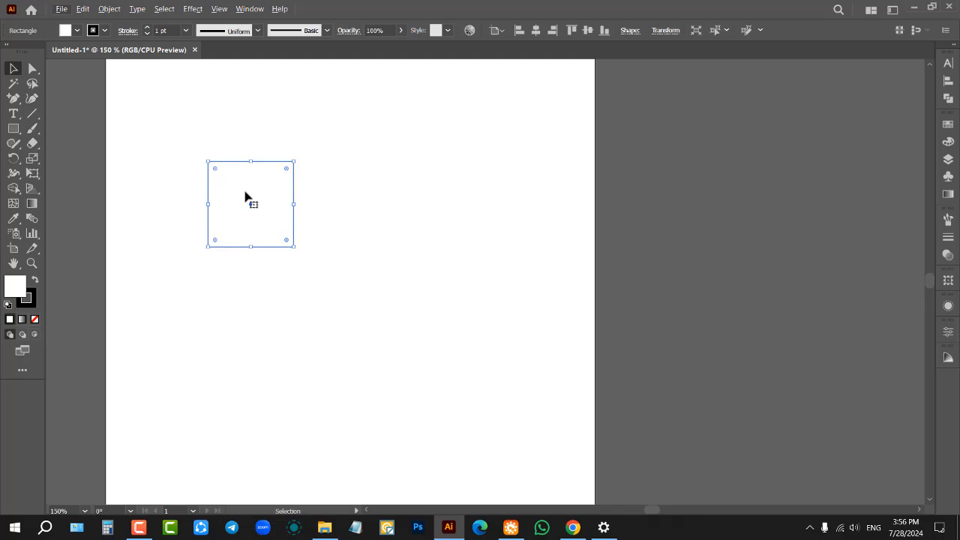
pyautogui.moveTo(244, 193); pyautogui.dragTo(343, 300)
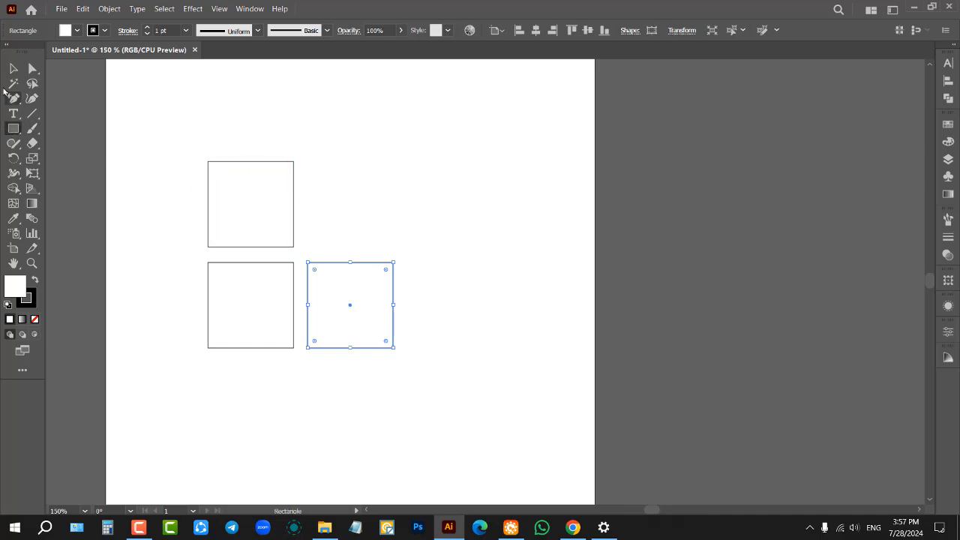
pyautogui.click(135, 165)
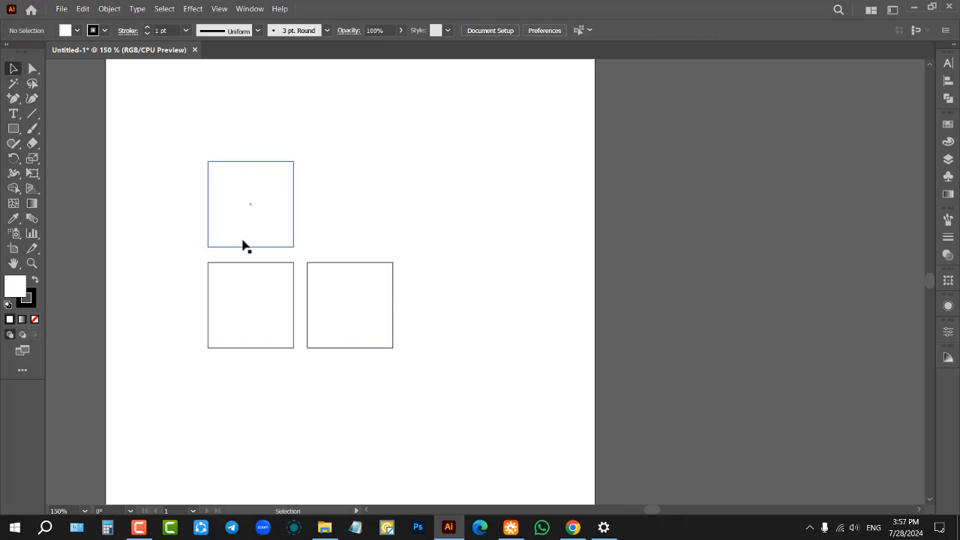
pyautogui.moveTo(250, 208); pyautogui.dragTo(249, 254)
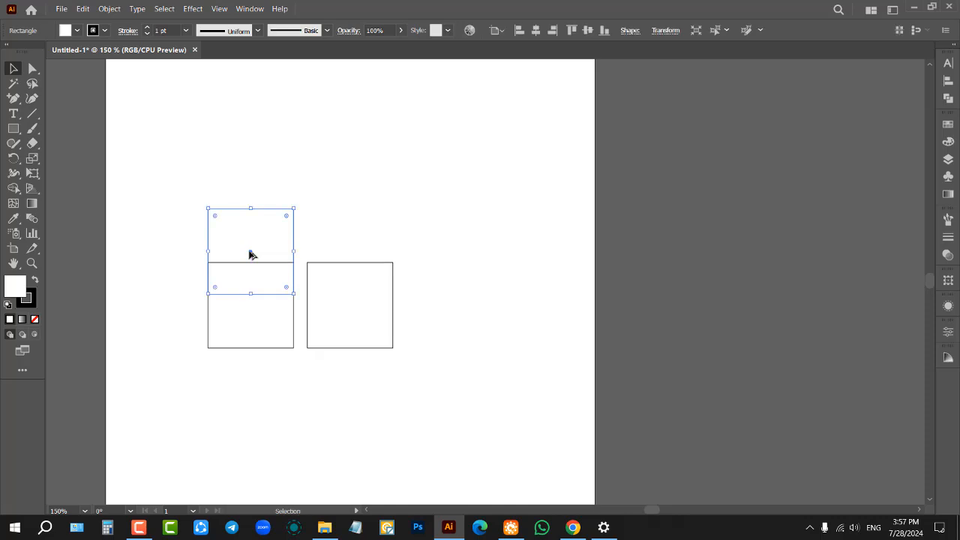
pyautogui.press('Delete')
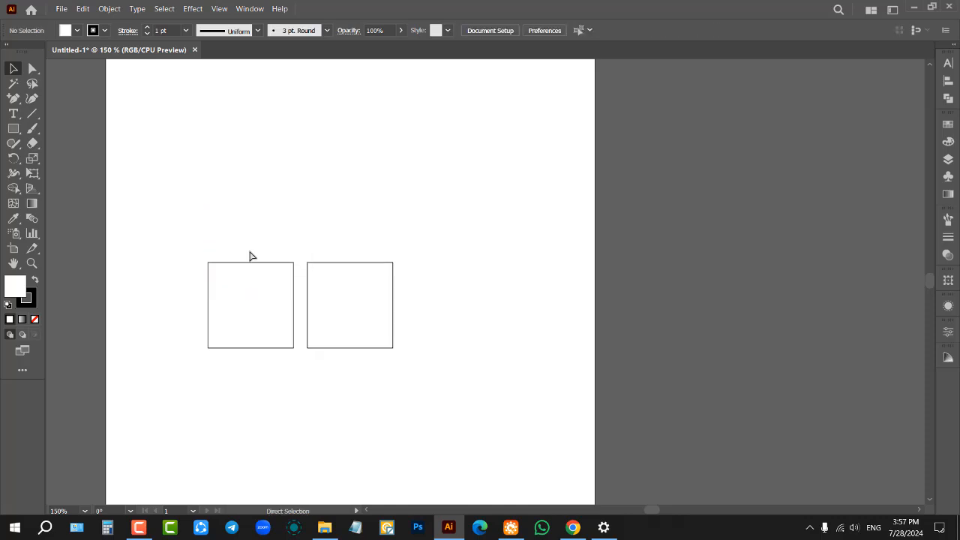
pyautogui.hotkey('ctrl', 'z')
pyautogui.hotkey('ctrl', 'z')
pyautogui.click(338, 227)
# Narrow the gaps to thin slits by moving the top square down and the right square leftward, and deselect.
pyautogui.scroll(1, 291, 248)
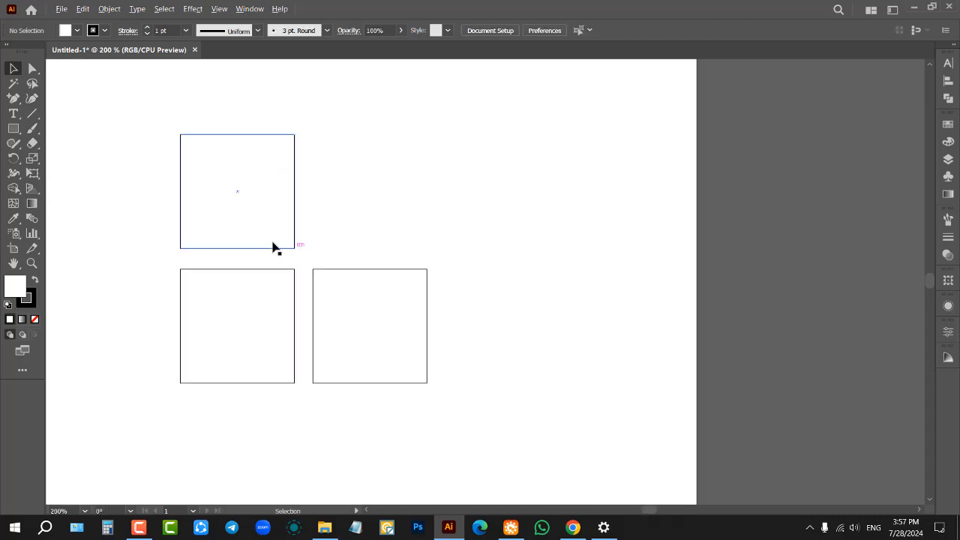
pyautogui.scroll(1, 253, 212)
pyautogui.moveTo(253, 212); pyautogui.dragTo(253, 242)
pyautogui.moveTo(402, 330); pyautogui.dragTo(375, 332)
pyautogui.click(375, 253)
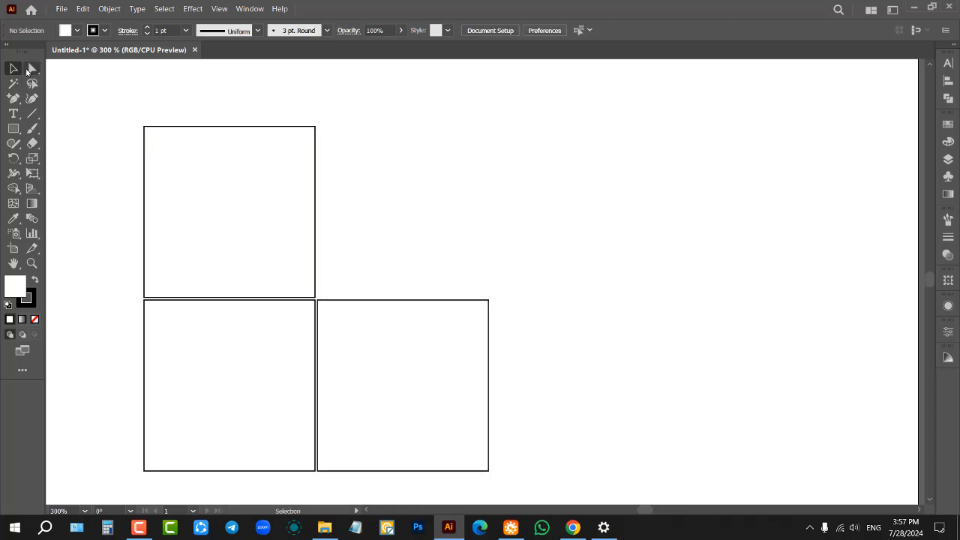
# Form a cube with Direct Selection by slanting the top square's upper edge rightward and shifting the right square's outer edge up and inward.
pyautogui.click(28, 69)
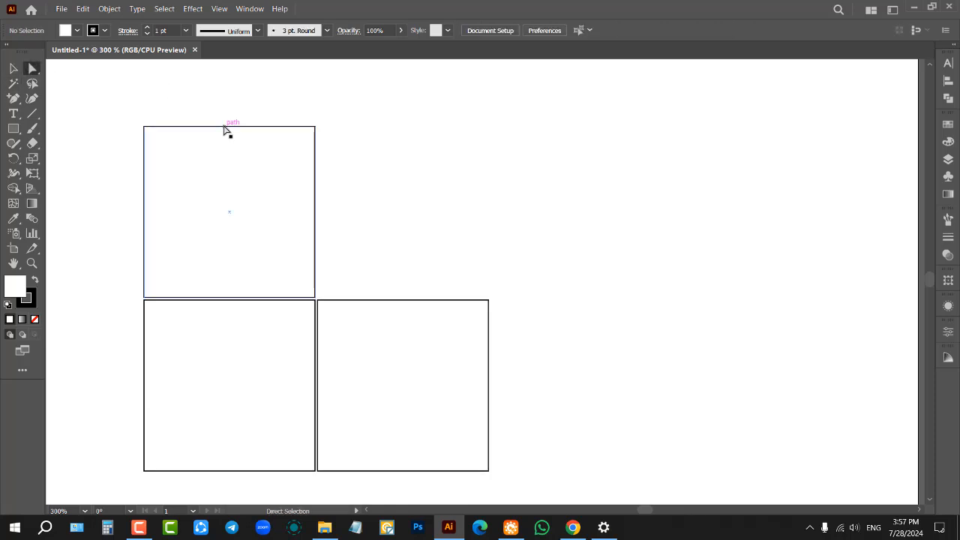
pyautogui.moveTo(227, 128); pyautogui.dragTo(338, 221)
pyautogui.scroll(-2, 372, 251)
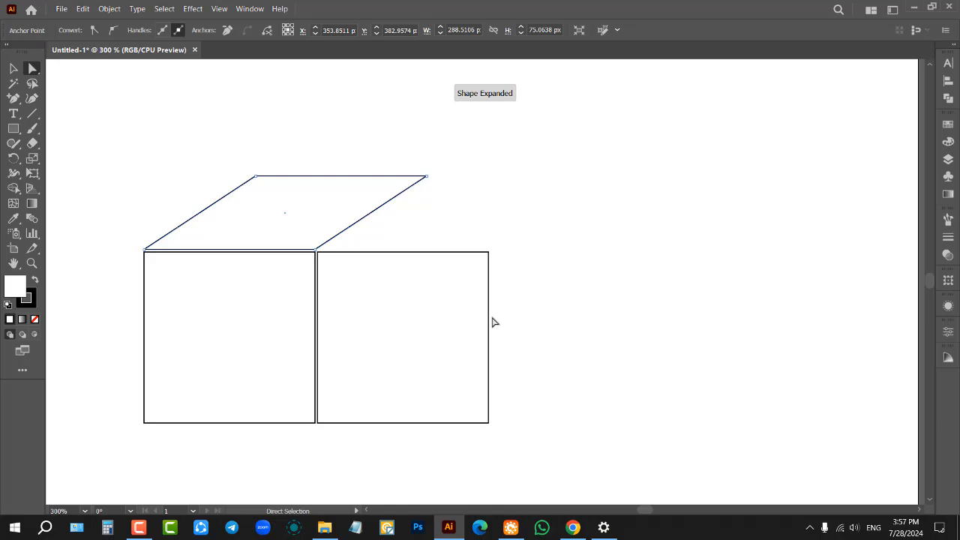
pyautogui.moveTo(489, 318); pyautogui.dragTo(426, 244)
pyautogui.click(486, 240)
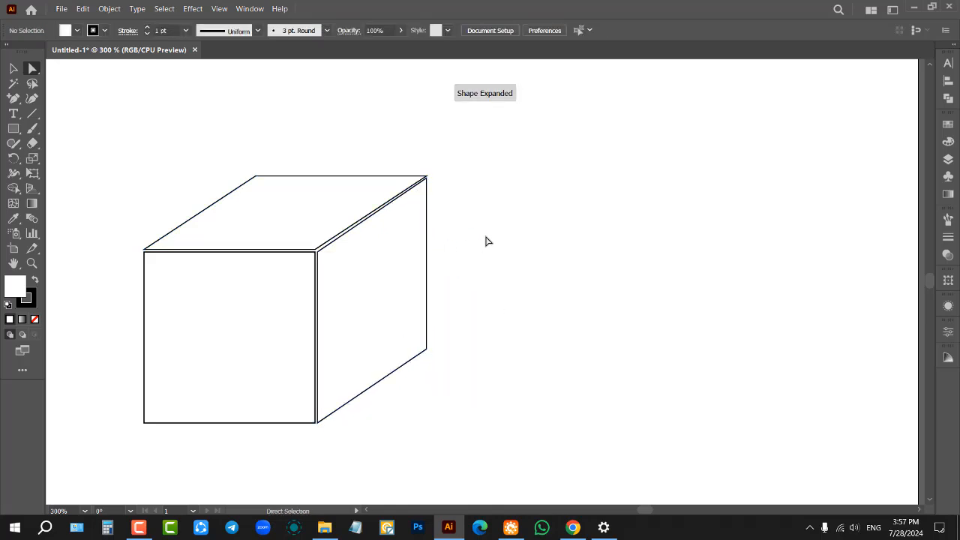
pyautogui.scroll(-2, 371, 183)
pyautogui.scroll(2, 336, 190)
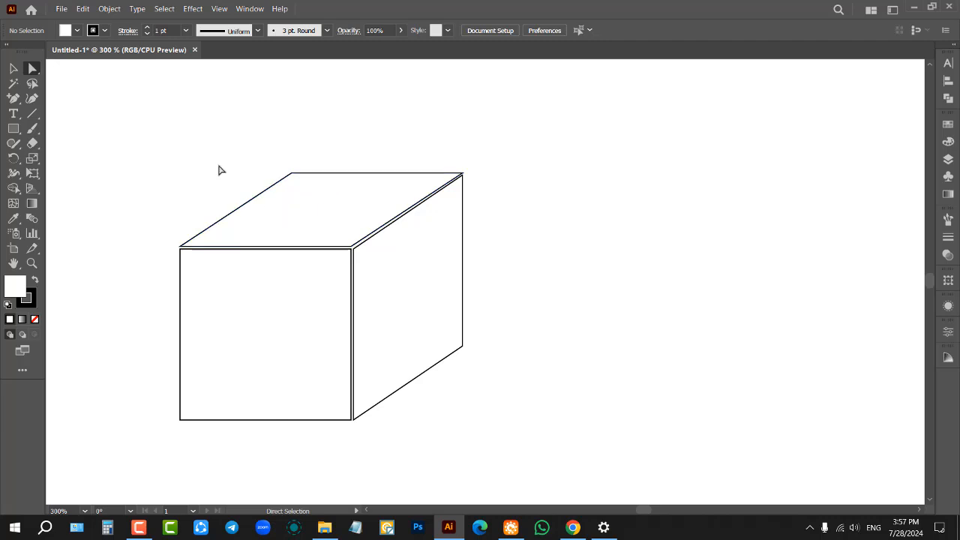
# Select all three faces of the cube and delete them.
pyautogui.click(12, 70)
pyautogui.moveTo(178, 156); pyautogui.dragTo(512, 375)
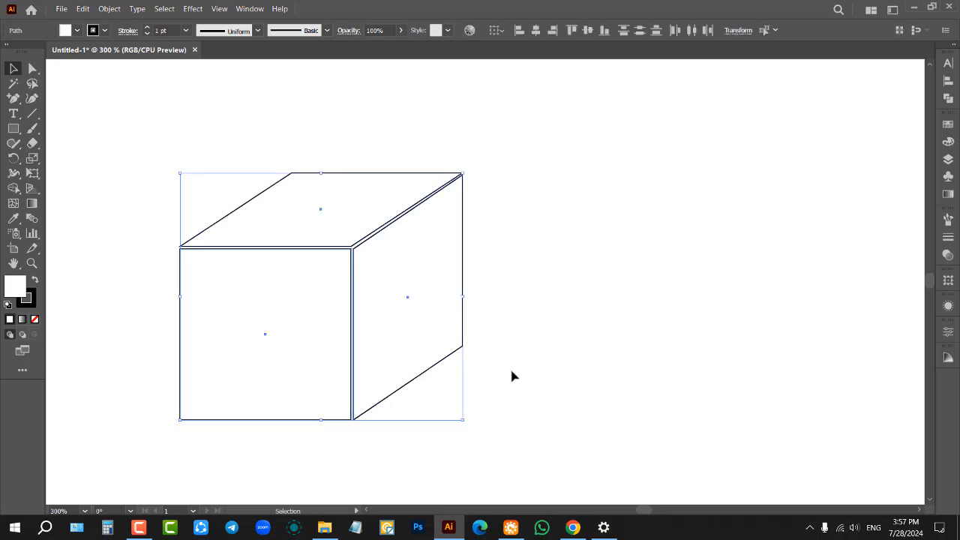
pyautogui.press('Delete')
# Draw a wide white rectangle, place one copy just below it and another to the right of that copy, and deselect.
pyautogui.click(14, 129)
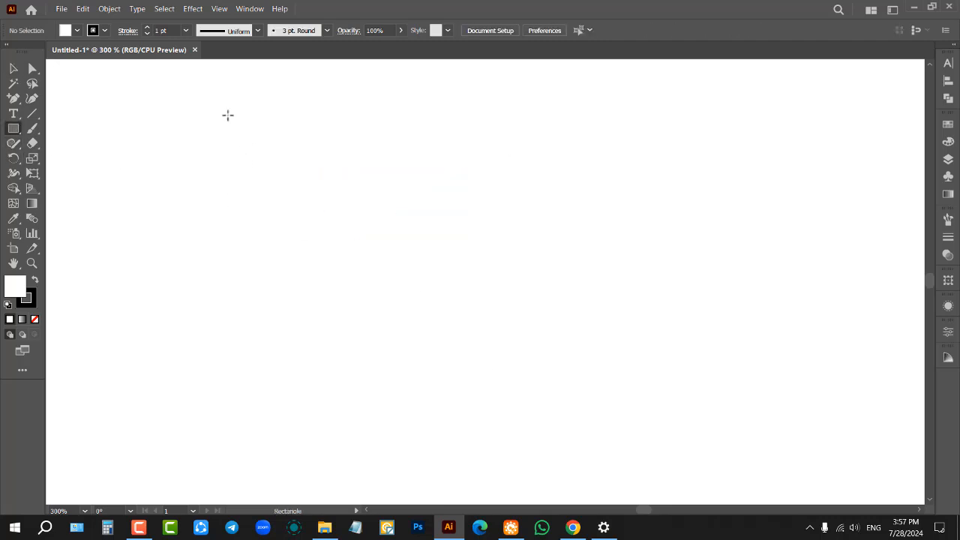
pyautogui.moveTo(228, 115); pyautogui.dragTo(402, 247)
pyautogui.press('v')
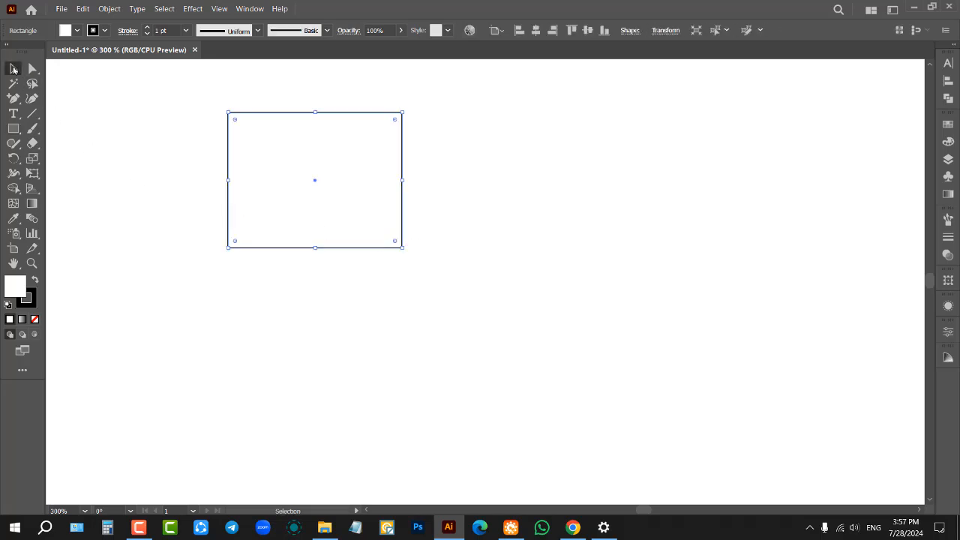
pyautogui.moveTo(285, 180); pyautogui.dragTo(482, 308)
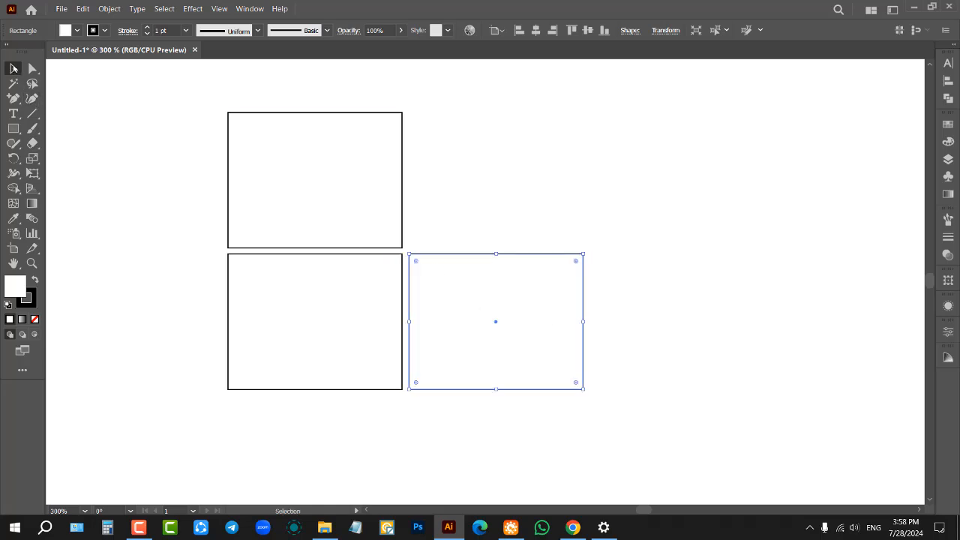
pyautogui.click(82, 125)
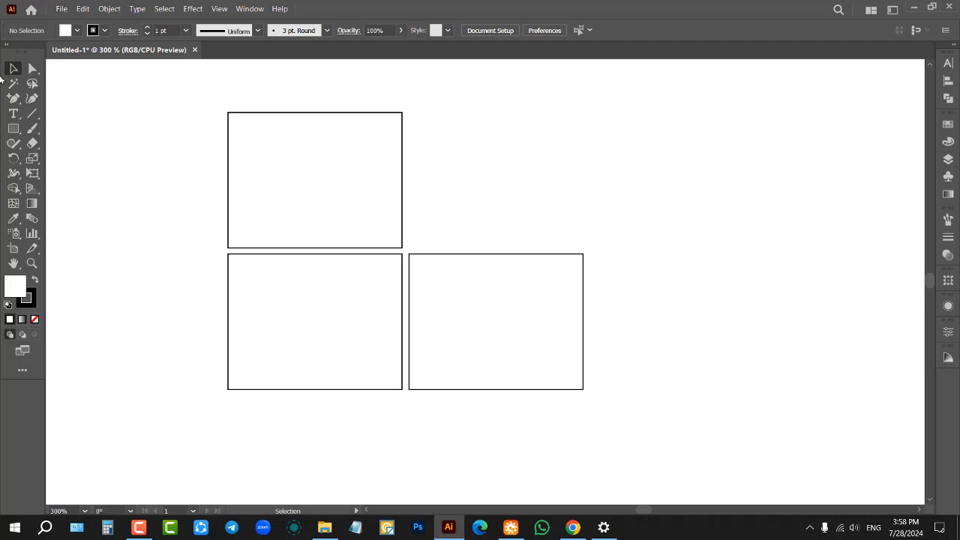
pyautogui.click(31, 69)
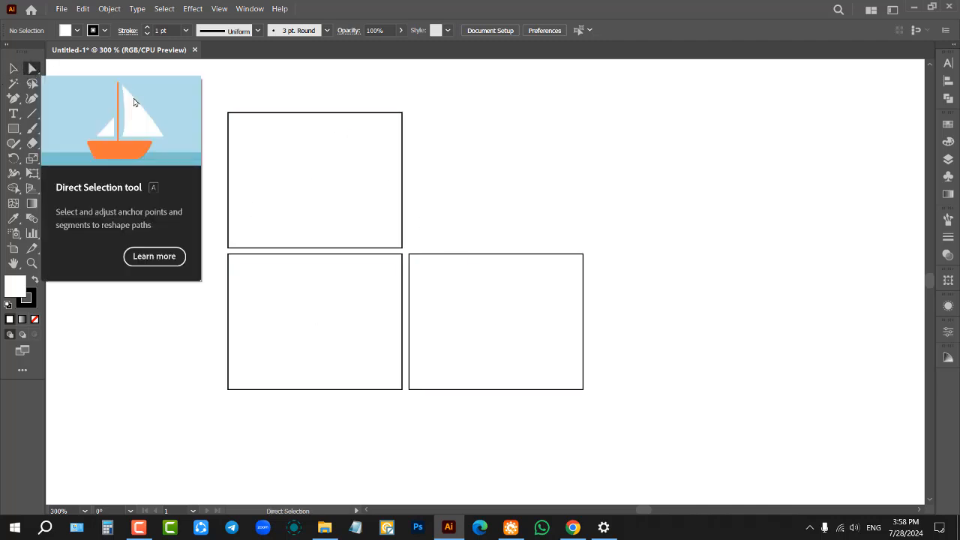
pyautogui.click(13, 68)
pyautogui.moveTo(272, 177)
pyautogui.mouseDown()
pyautogui.moveTo(464, 172)
pyautogui.moveTo(289, 177)
pyautogui.mouseUp()
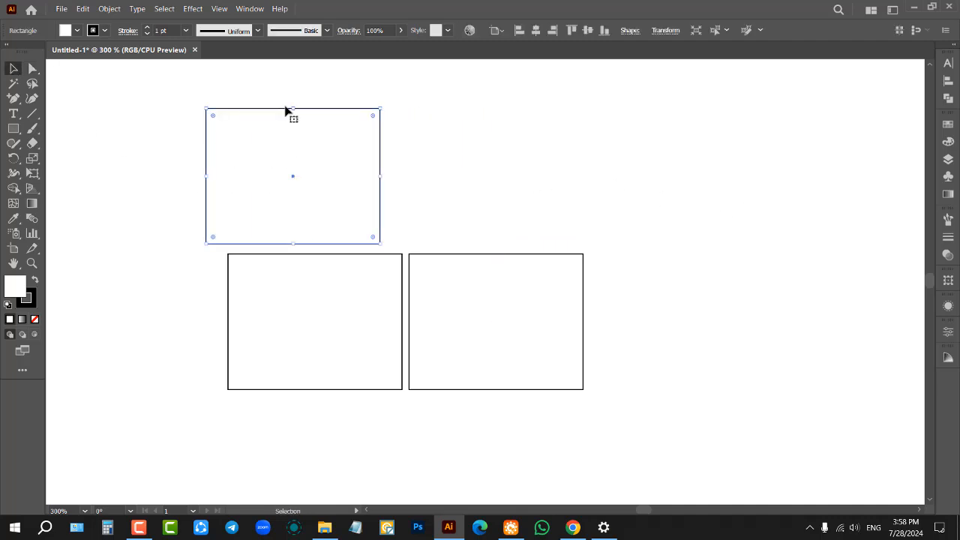
pyautogui.moveTo(283, 110); pyautogui.dragTo(406, 120)
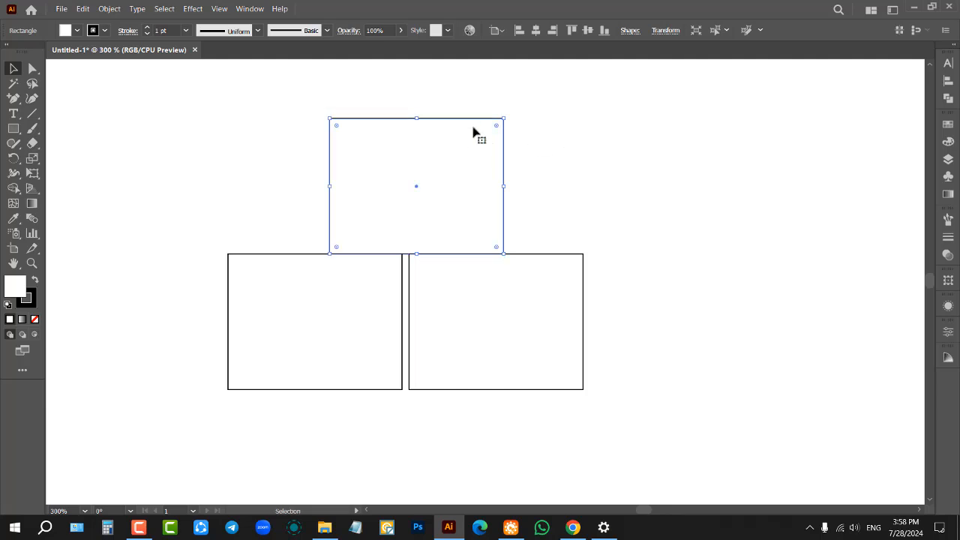
pyautogui.hotkey('ctrl', 'z')
pyautogui.hotkey('ctrl', 'z')
pyautogui.hotkey('ctrl', 'z')
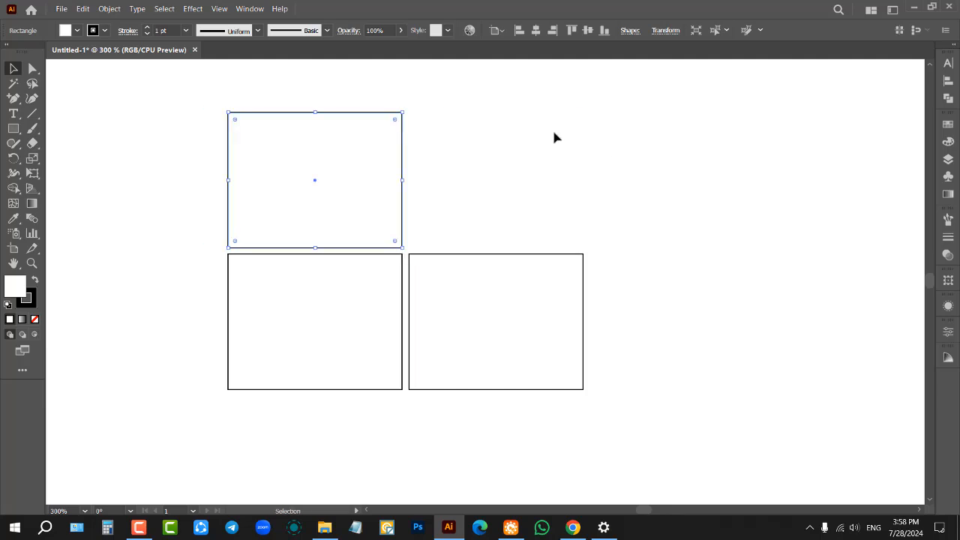
# Slant the top rectangle with Direct Selection by shifting its upper edge down and rightward, making it about 298 px wide and 83 px high.
pyautogui.click(137, 99)
pyautogui.click(32, 68)
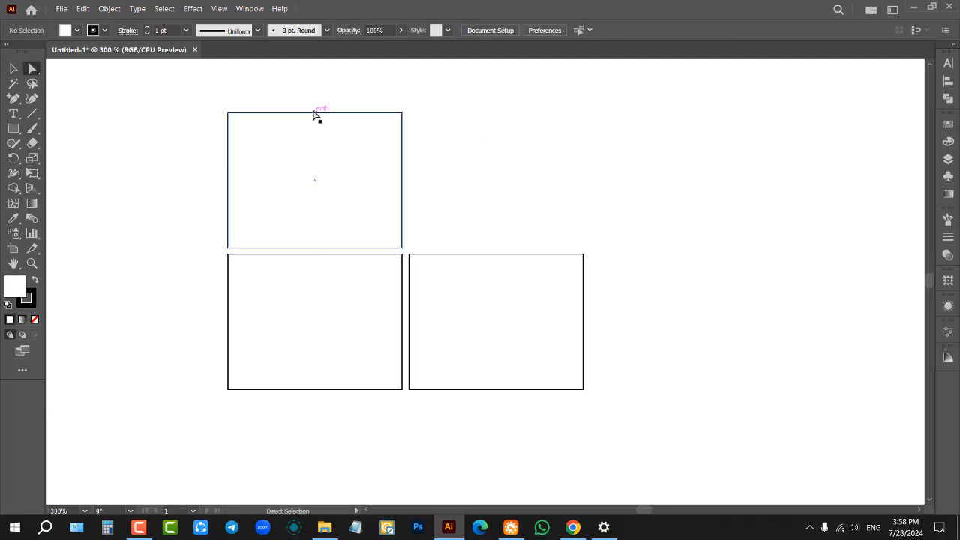
pyautogui.click(314, 114)
pyautogui.moveTo(315, 115); pyautogui.dragTo(441, 173)
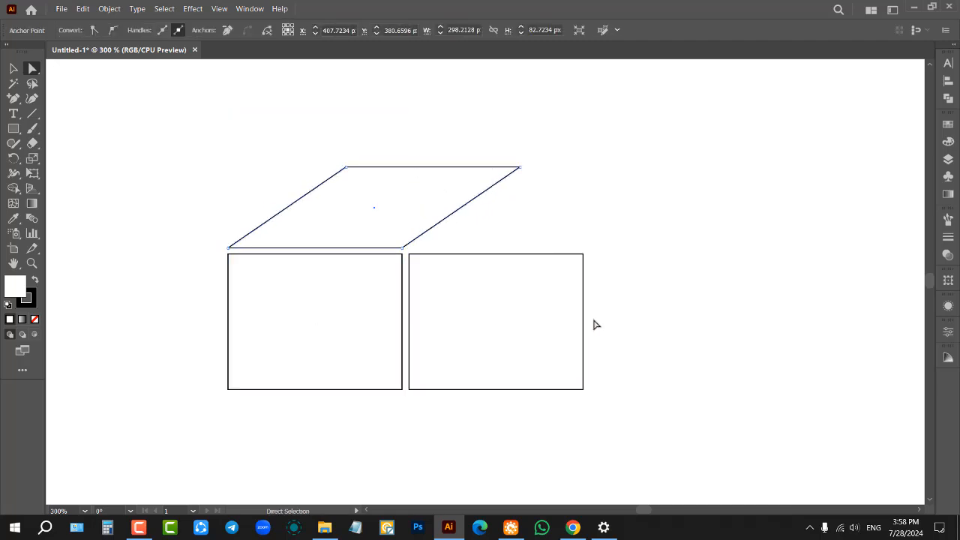
# Slant the second rectangle's outer edge inward and upward to form the box's side face, about 113 px wide.
pyautogui.moveTo(585, 315); pyautogui.dragTo(520, 231)
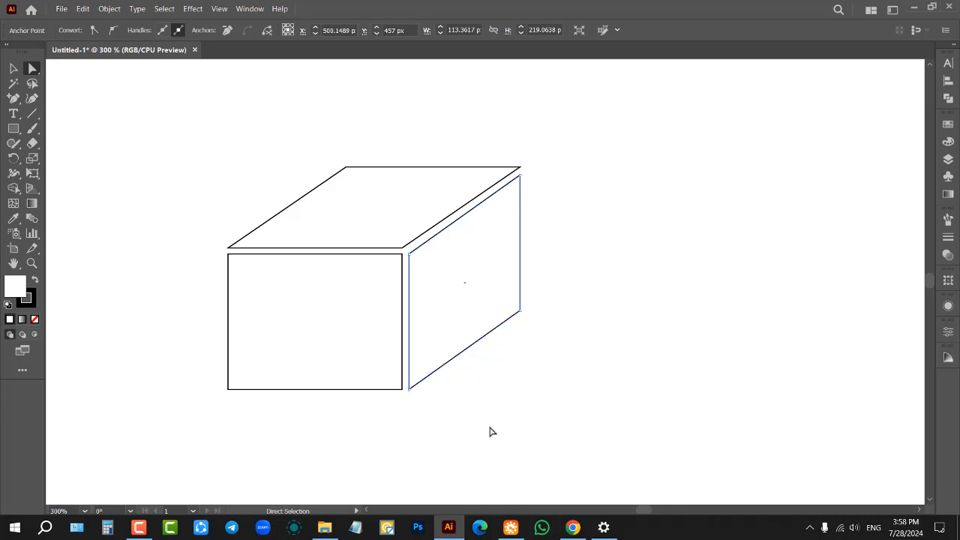
pyautogui.moveTo(489, 426); pyautogui.dragTo(146, 377)
pyautogui.click(508, 433)
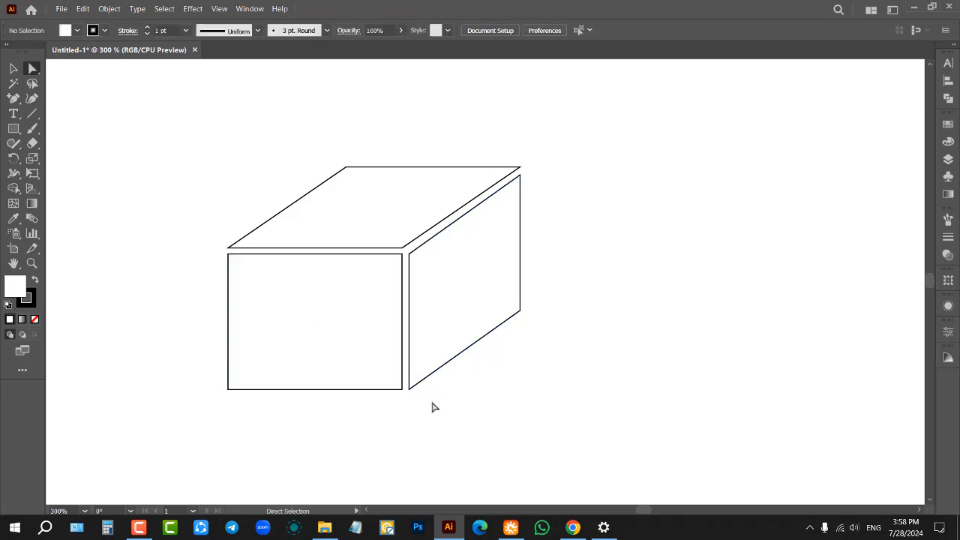
# Try to shorten the box by raising the bottom corners of the front and side faces together, and undo the change.
pyautogui.moveTo(546, 428); pyautogui.dragTo(160, 375)
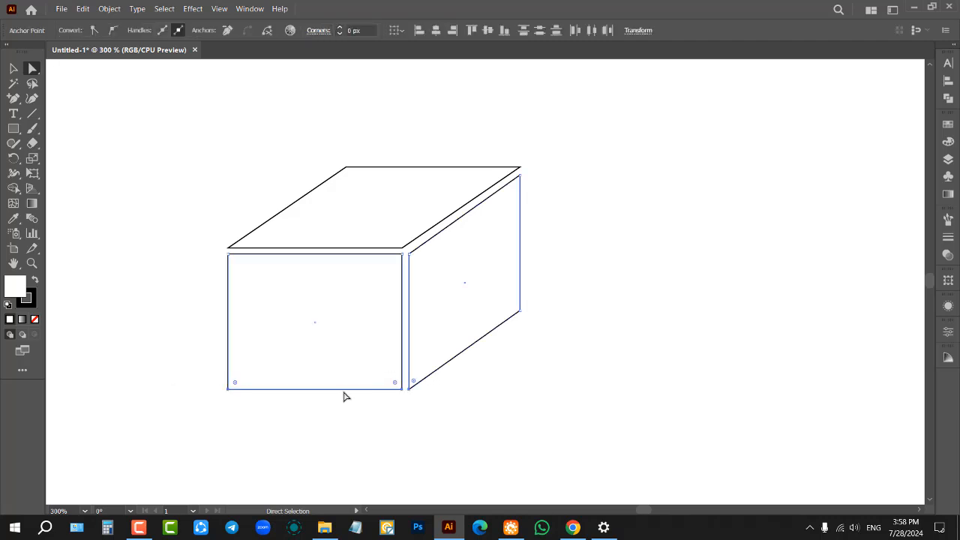
pyautogui.moveTo(346, 391); pyautogui.dragTo(349, 338)
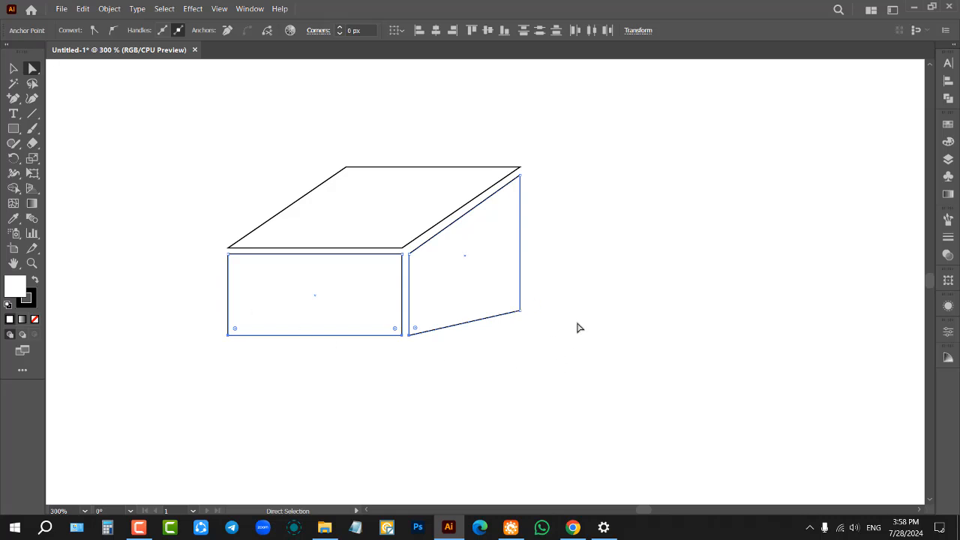
pyautogui.hotkey('ctrl', 'z')
pyautogui.click(13, 68)
pyautogui.click(255, 156)
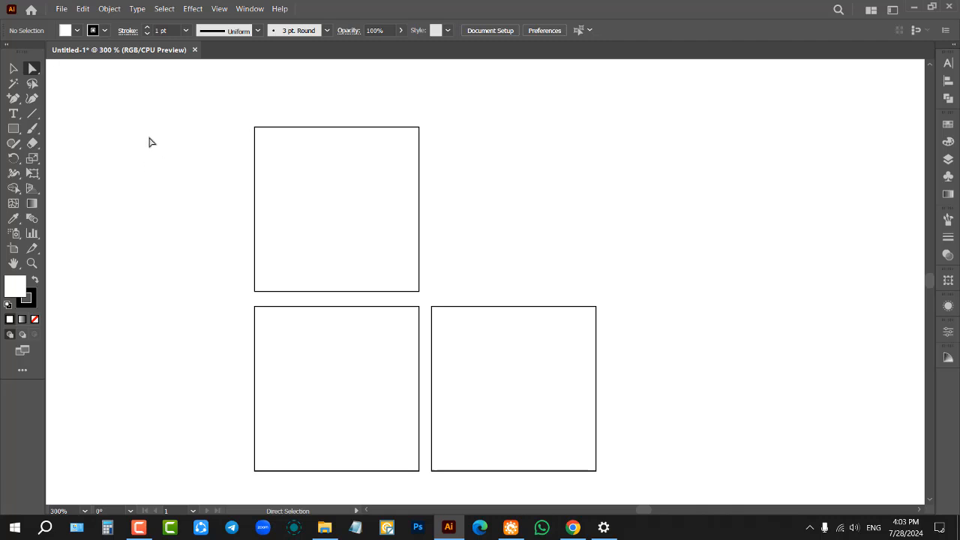
# Slant the top square into a flat parallelogram about 247 × 28 px and the right square into a side face about 66 px wide.
pyautogui.click(11, 70)
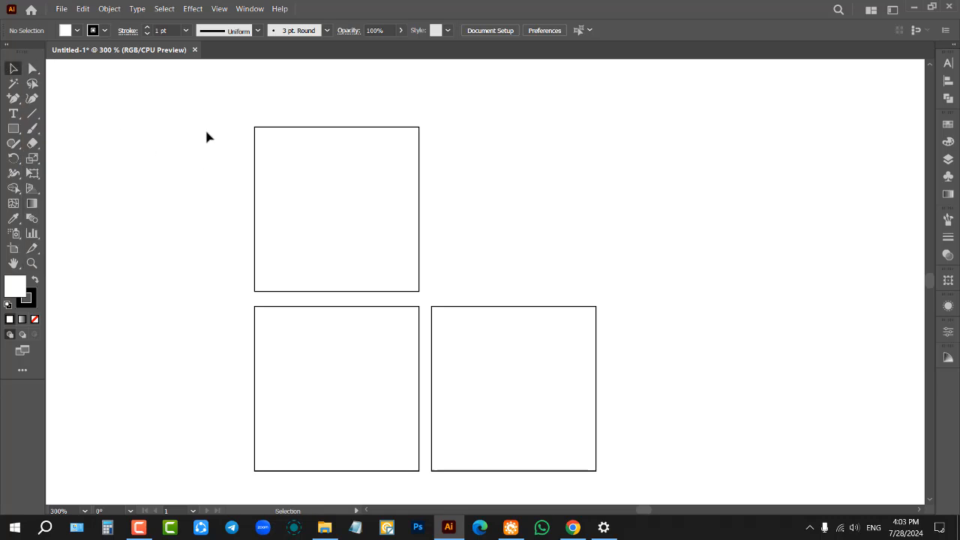
pyautogui.click(33, 70)
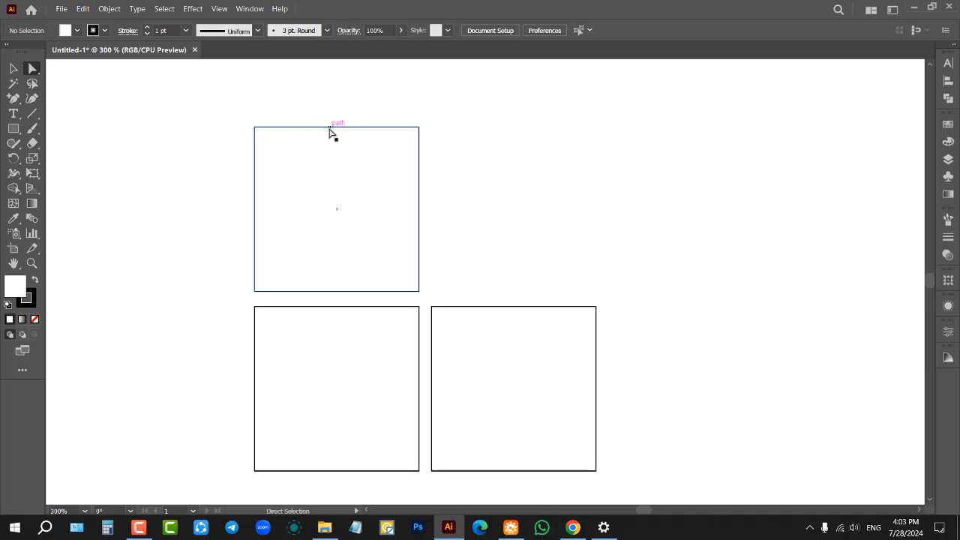
pyautogui.moveTo(329, 130); pyautogui.dragTo(364, 181)
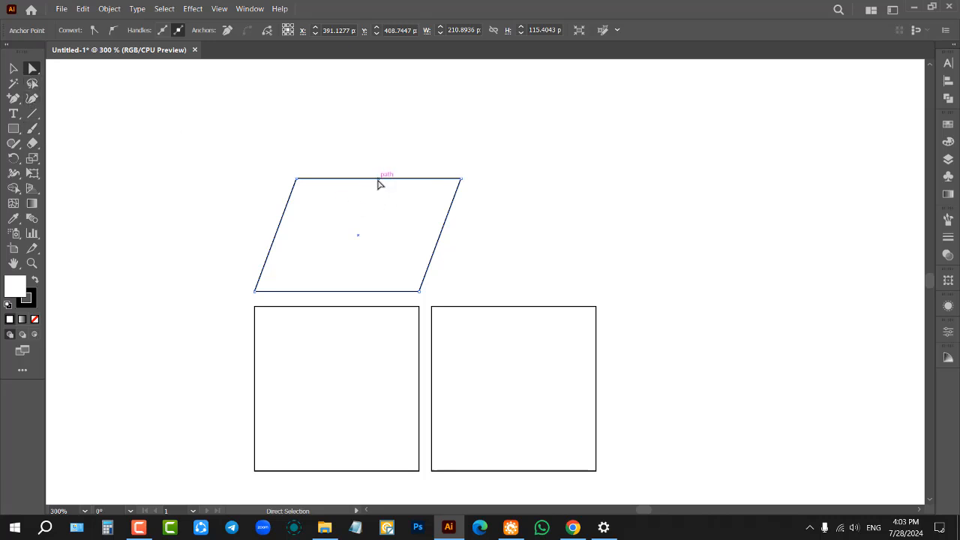
pyautogui.moveTo(379, 182); pyautogui.dragTo(441, 268)
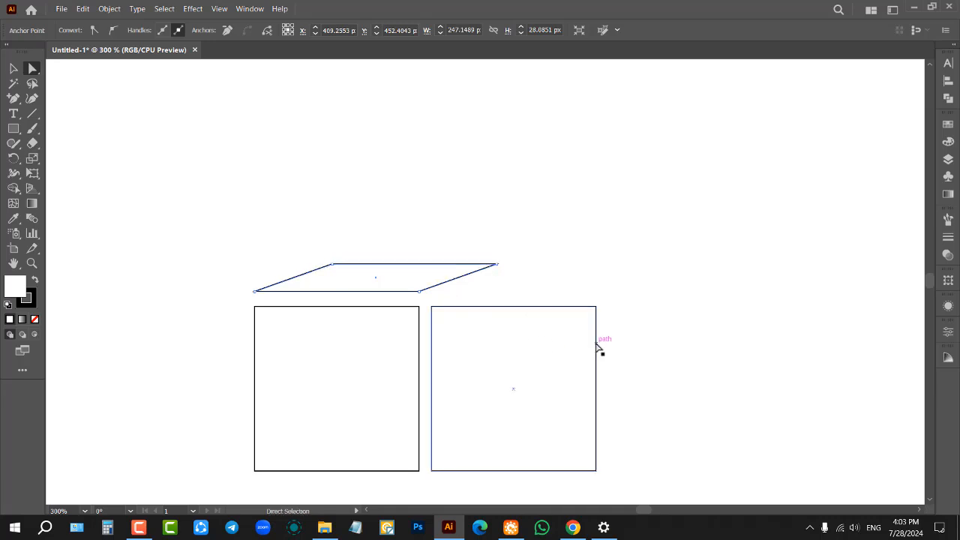
pyautogui.moveTo(597, 362); pyautogui.dragTo(497, 335)
# Move the front square up beneath the top face, leaving a narrow gap between them.
pyautogui.keyDown('shift'); pyautogui.click(389, 373); pyautogui.keyUp('shift')
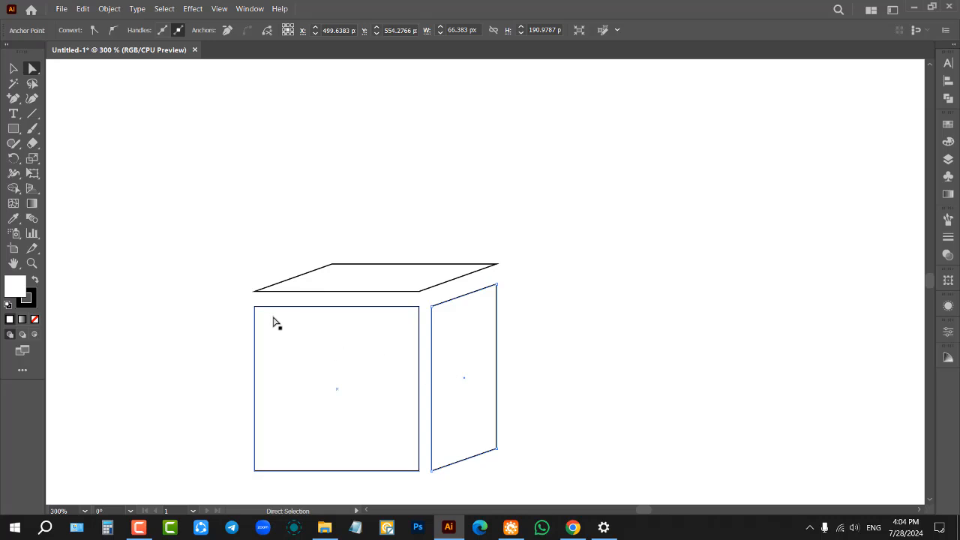
pyautogui.moveTo(348, 327); pyautogui.dragTo(344, 313)
pyautogui.click(357, 330)
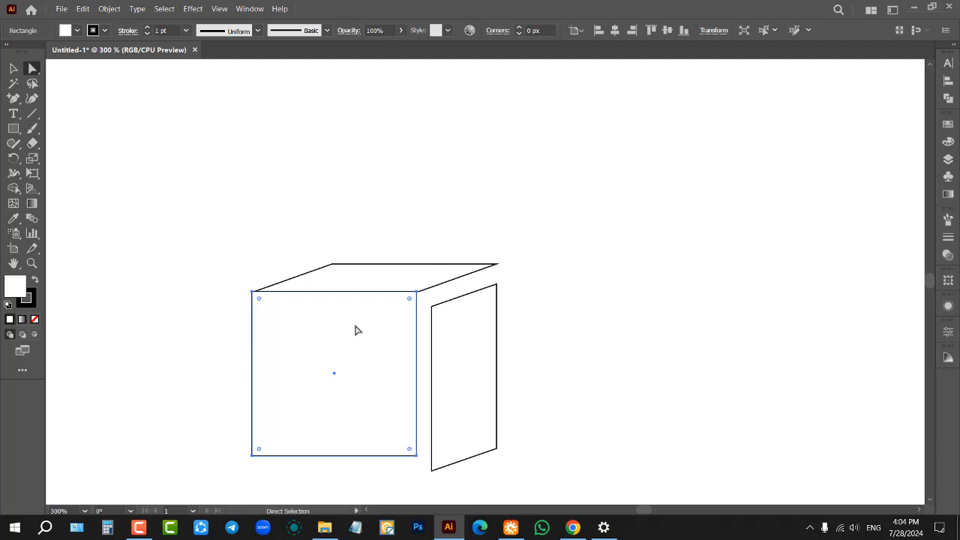
pyautogui.press('Down')
pyautogui.press('Down')
pyautogui.press('Down')
# Move the side face up under the top face's slanted edge, with its outer edge lined up with the top face's far corner.
pyautogui.moveTo(462, 332); pyautogui.dragTo(453, 324)
pyautogui.press('Down')
pyautogui.press('Down')
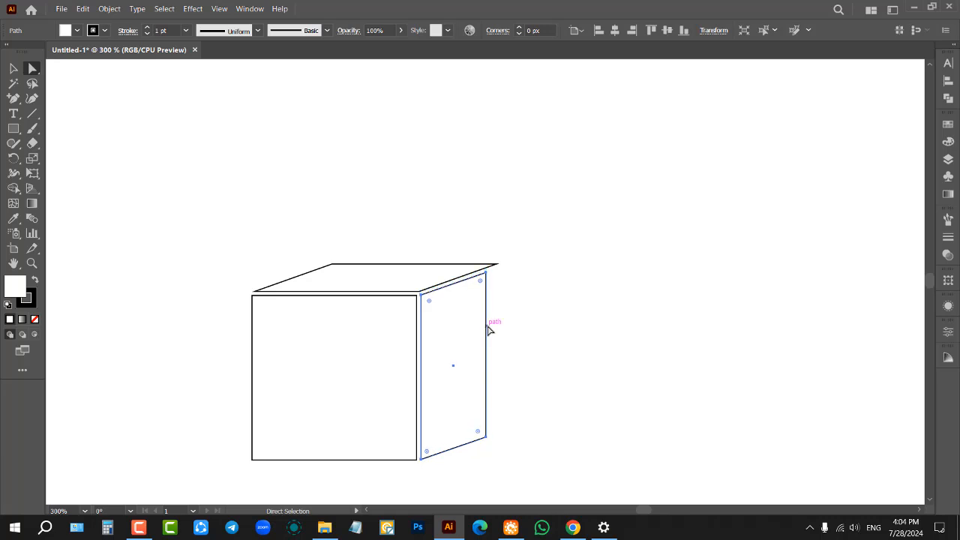
pyautogui.moveTo(487, 341); pyautogui.dragTo(492, 326)
pyautogui.scroll(1, 435, 333)
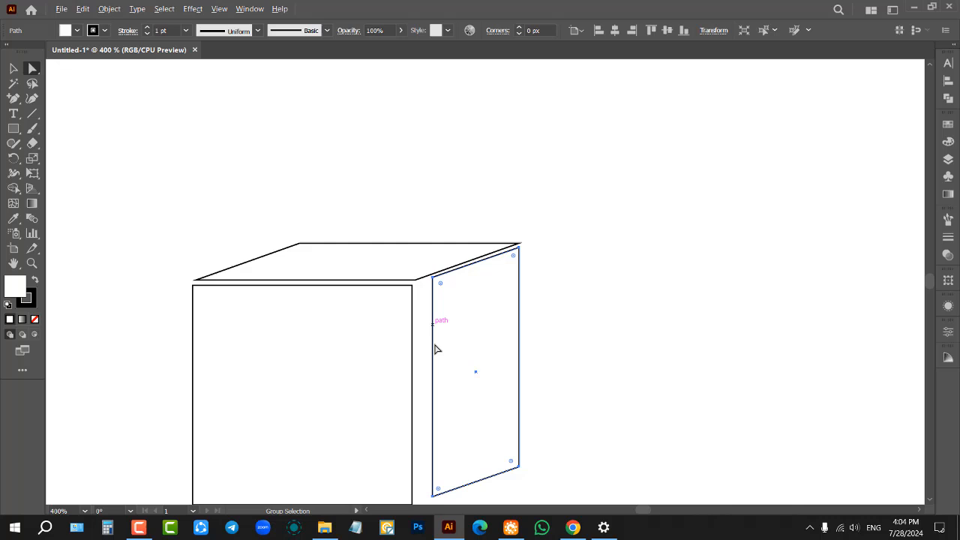
# Shift the whole side face left and down so that it sits close beside the front square.
pyautogui.click(556, 333)
pyautogui.scroll(-3, 593, 265)
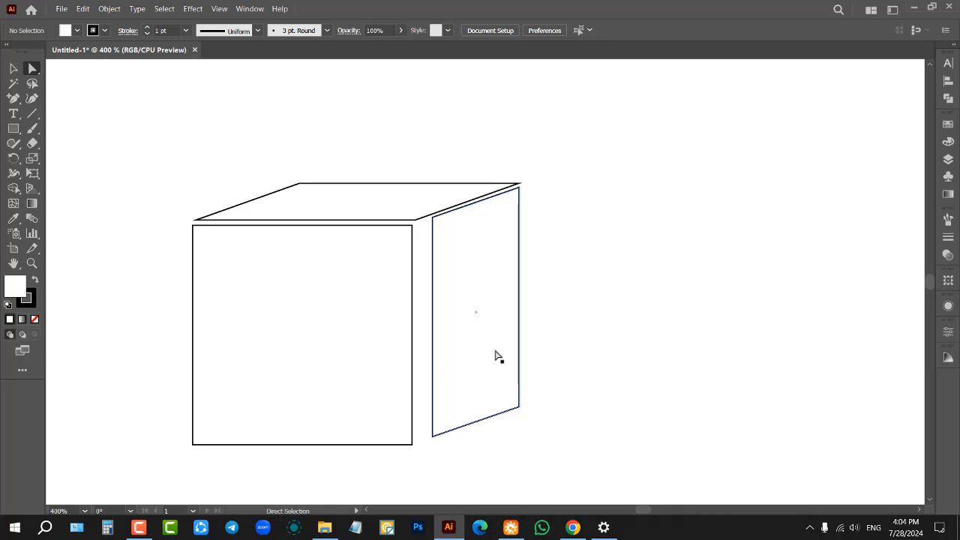
pyautogui.click(470, 276)
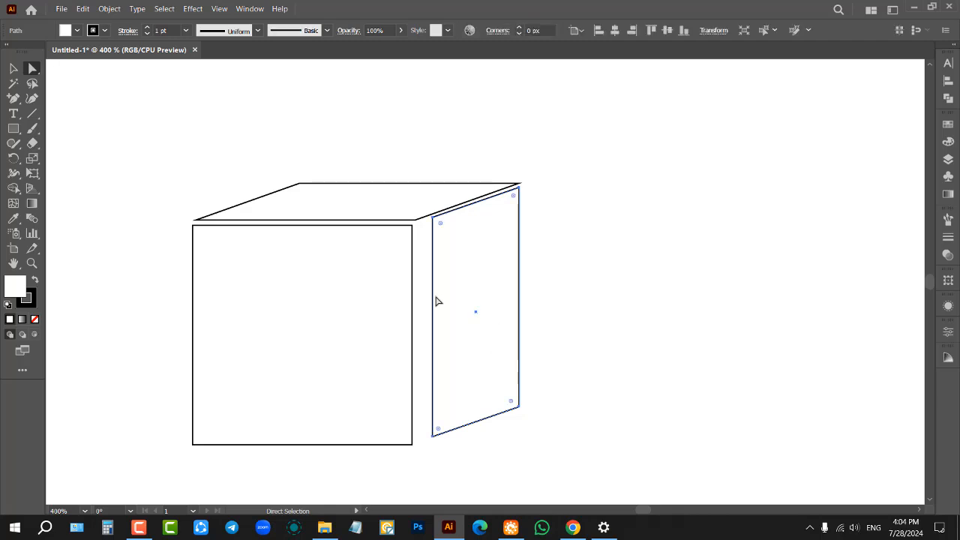
pyautogui.moveTo(433, 299); pyautogui.dragTo(420, 322)
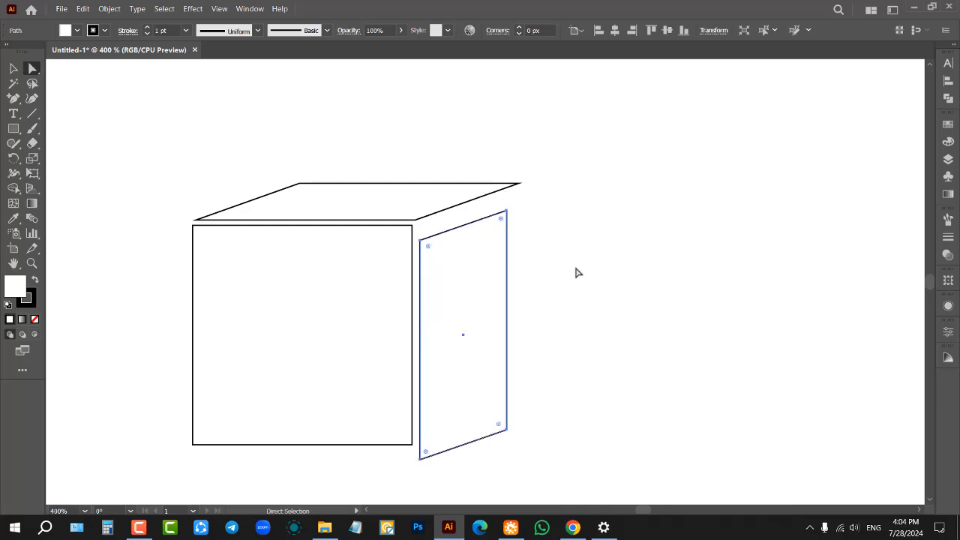
pyautogui.click(616, 227)
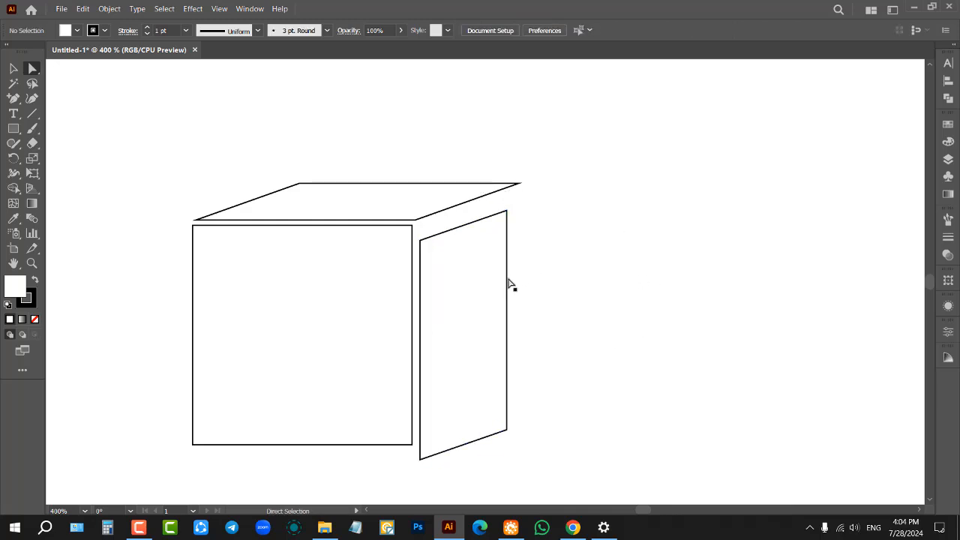
# Adjust the side face's two vertical edges to fit the front square and the top face's slant, about 79 × 197 px.
pyautogui.moveTo(507, 279); pyautogui.dragTo(518, 263)
pyautogui.click(474, 272)
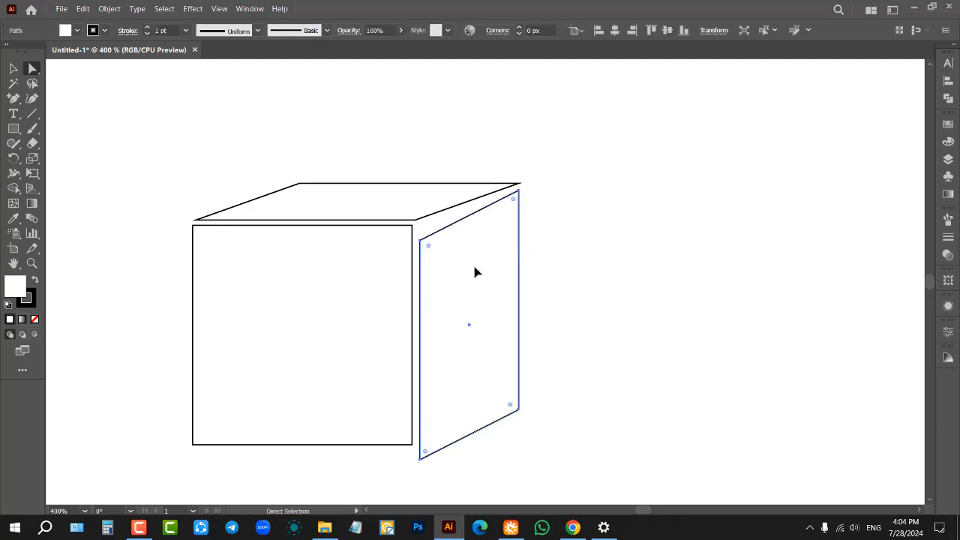
pyautogui.moveTo(531, 278); pyautogui.dragTo(574, 298)
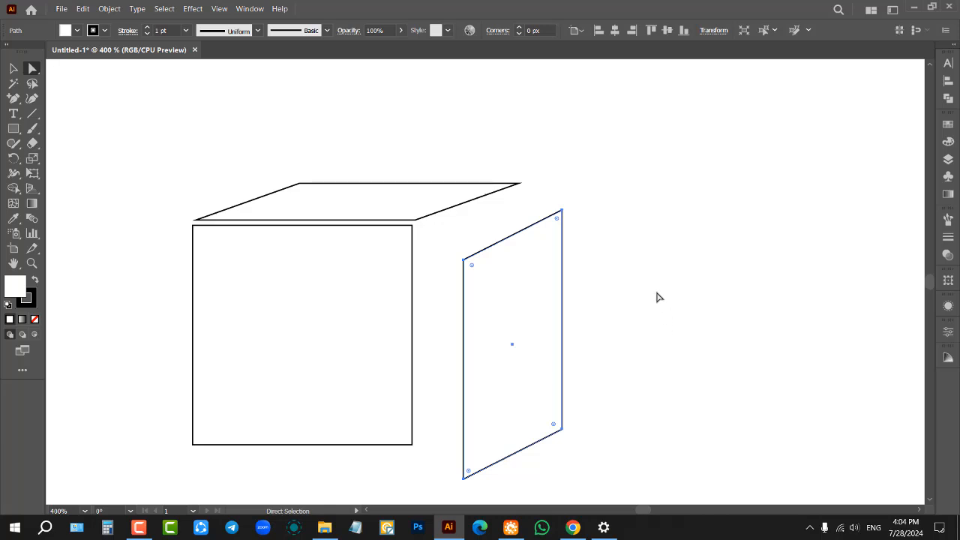
pyautogui.hotkey('ctrl', 'z')
pyautogui.click(703, 327)
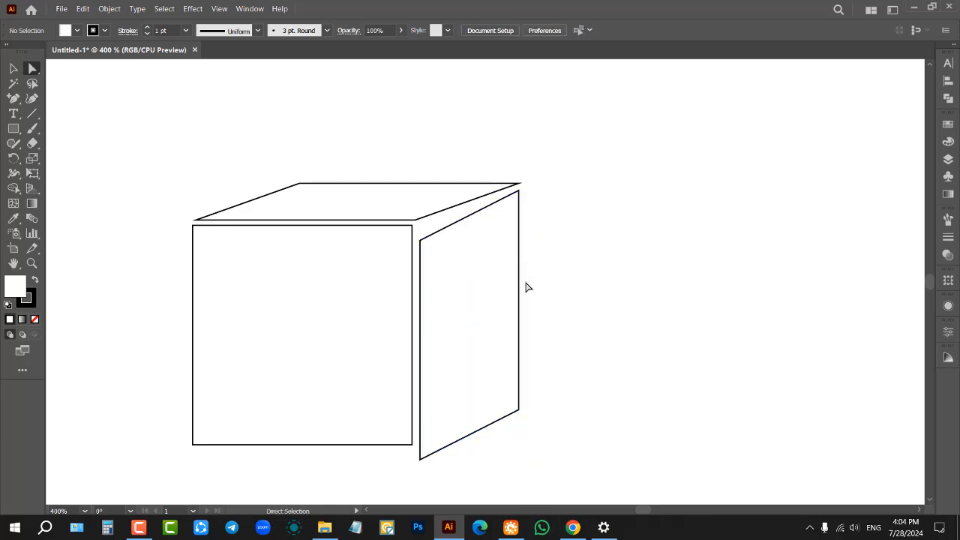
pyautogui.moveTo(420, 315); pyautogui.dragTo(415, 300)
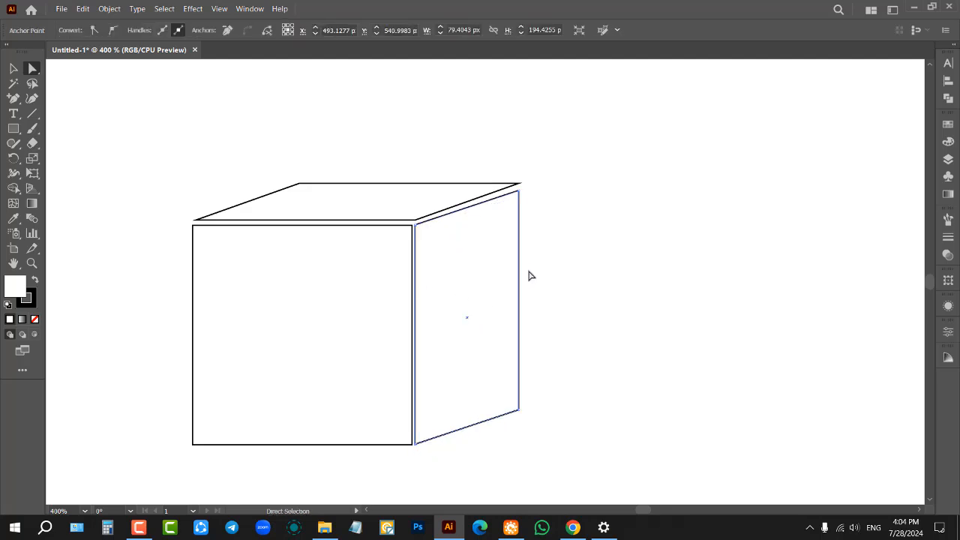
pyautogui.moveTo(519, 255); pyautogui.dragTo(519, 253)
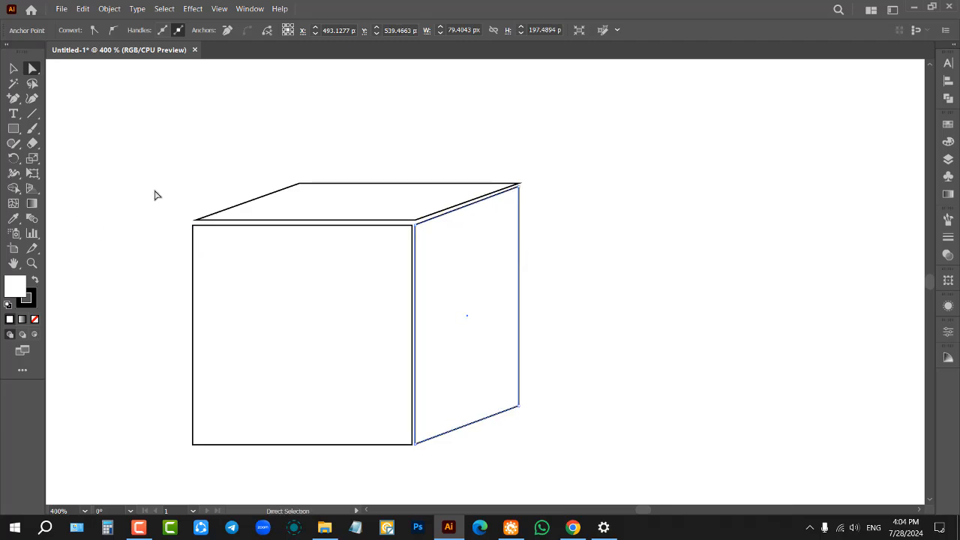
# Move the left corners of the front and top faces inward together to narrow the front face.
pyautogui.scroll(-1, 154, 191)
pyautogui.moveTo(132, 146); pyautogui.dragTo(249, 443)
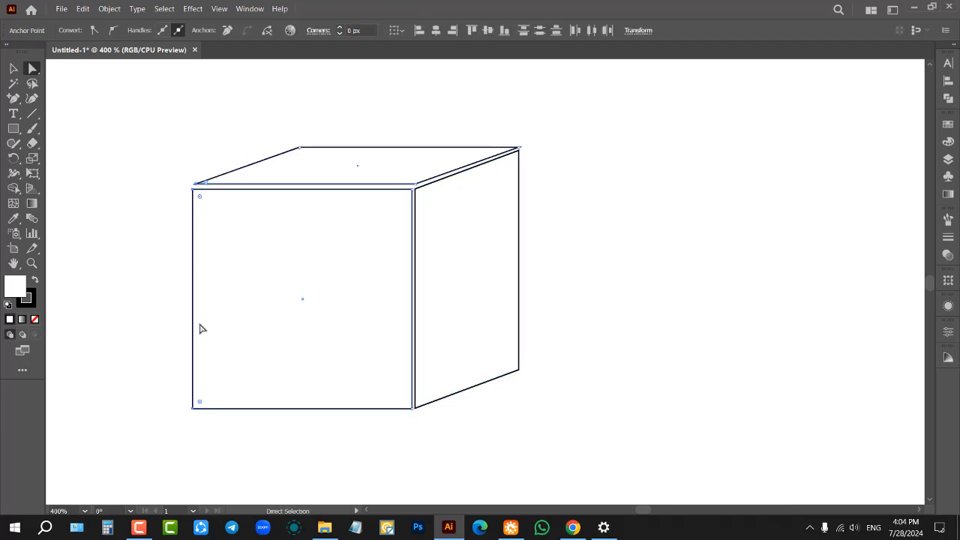
pyautogui.click(157, 191)
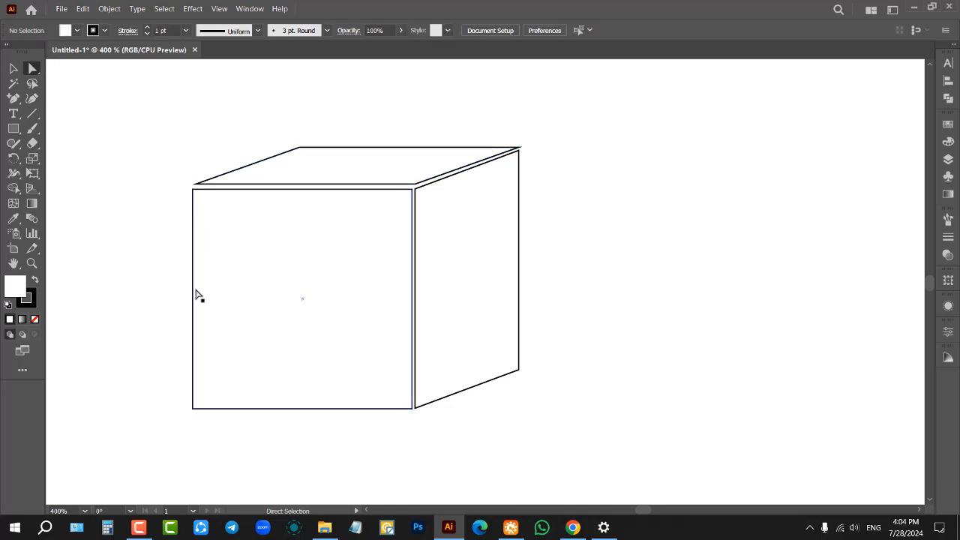
pyautogui.moveTo(141, 178); pyautogui.dragTo(237, 436)
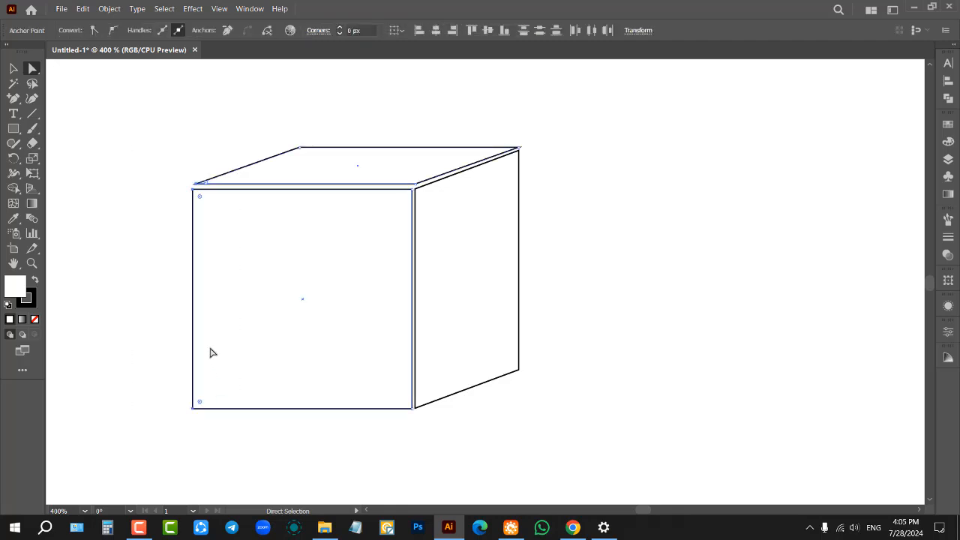
pyautogui.moveTo(194, 325); pyautogui.dragTo(266, 332)
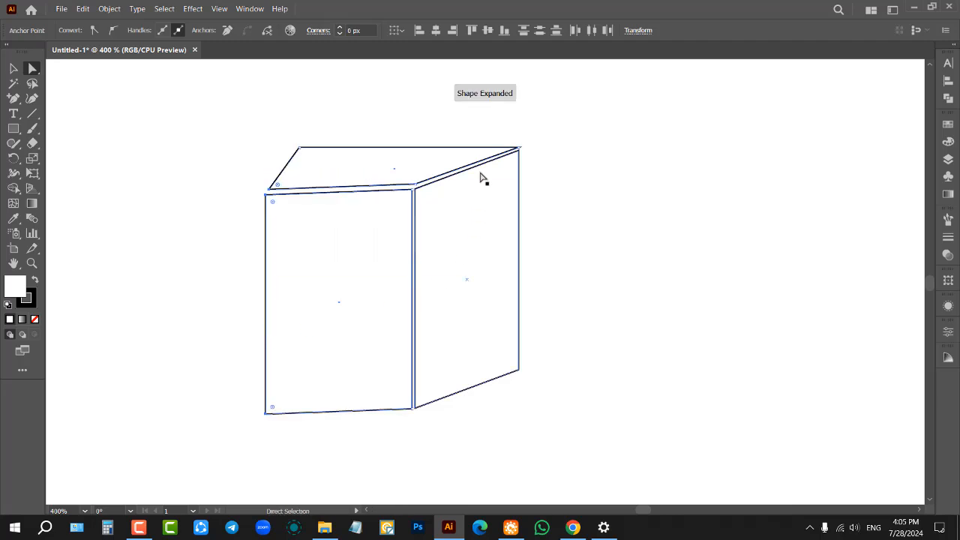
# Move the right corners of the top and side faces inward and up, and level the top face's back-left corner with them.
pyautogui.moveTo(497, 113); pyautogui.dragTo(568, 408)
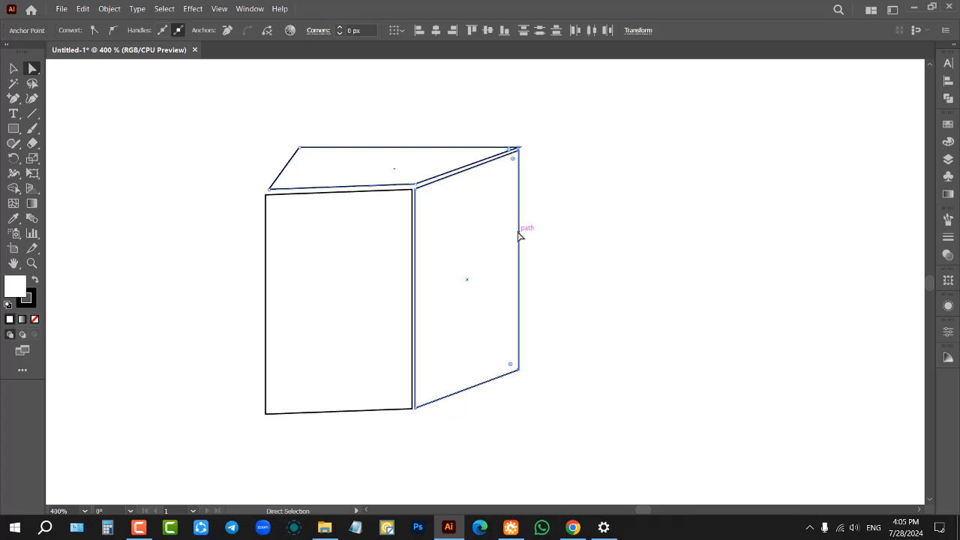
pyautogui.moveTo(520, 236); pyautogui.dragTo(458, 214)
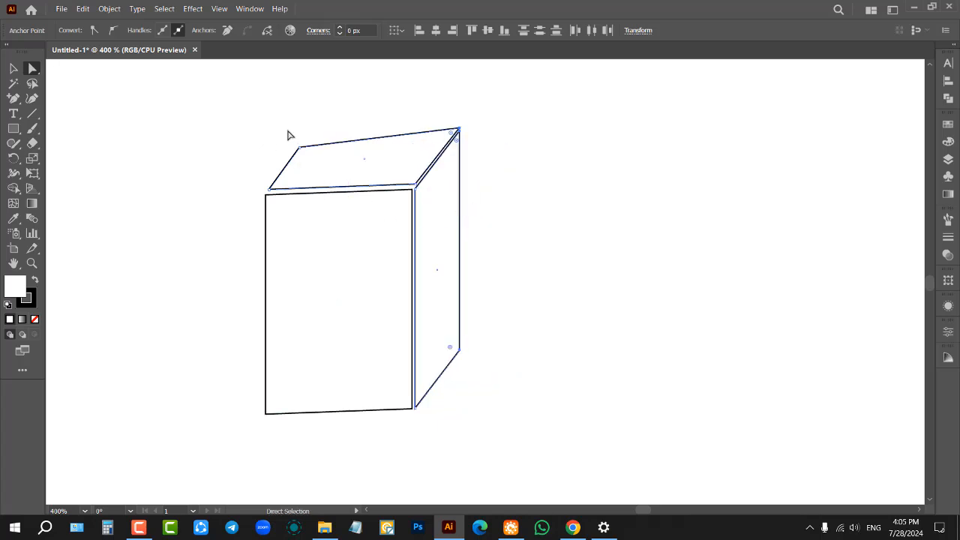
pyautogui.moveTo(299, 150); pyautogui.dragTo(322, 128)
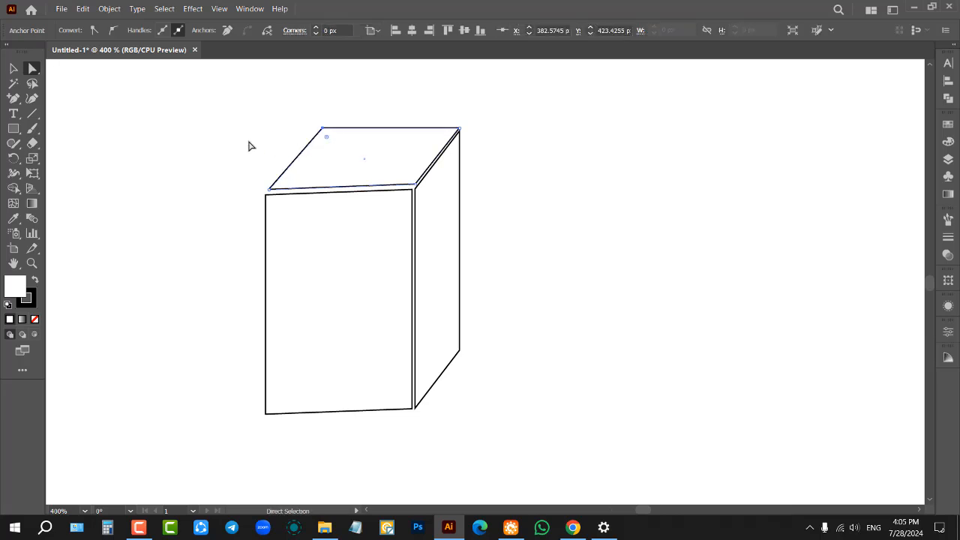
pyautogui.click(250, 147)
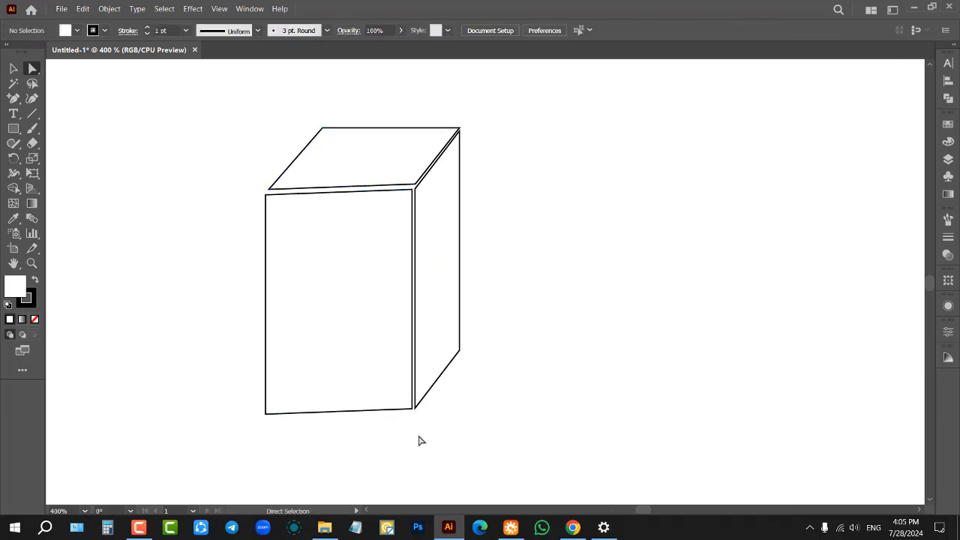
# Shift the box's shared front vertical edge left across all three faces and move the top face's back-left corner right to suit.
pyautogui.moveTo(418, 437); pyautogui.dragTo(368, 175)
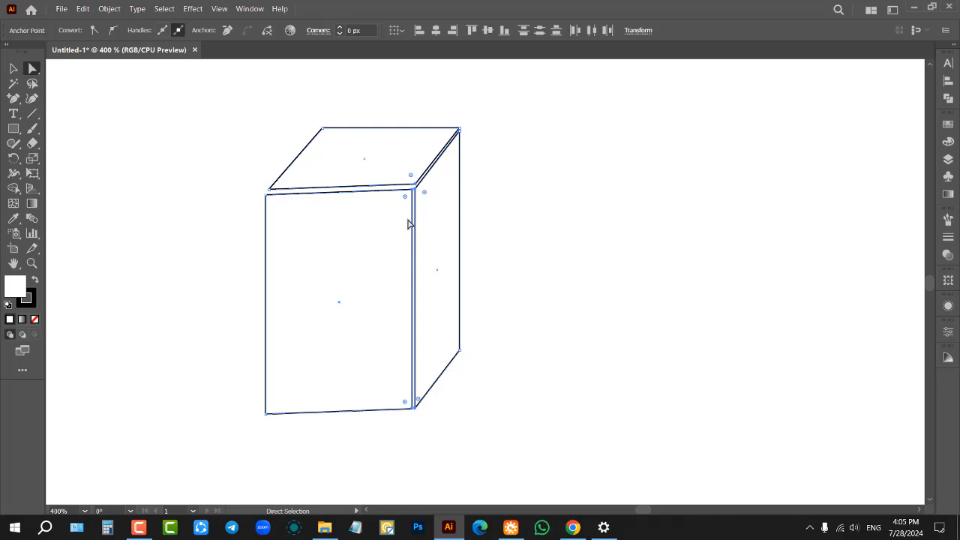
pyautogui.moveTo(411, 226); pyautogui.dragTo(386, 226)
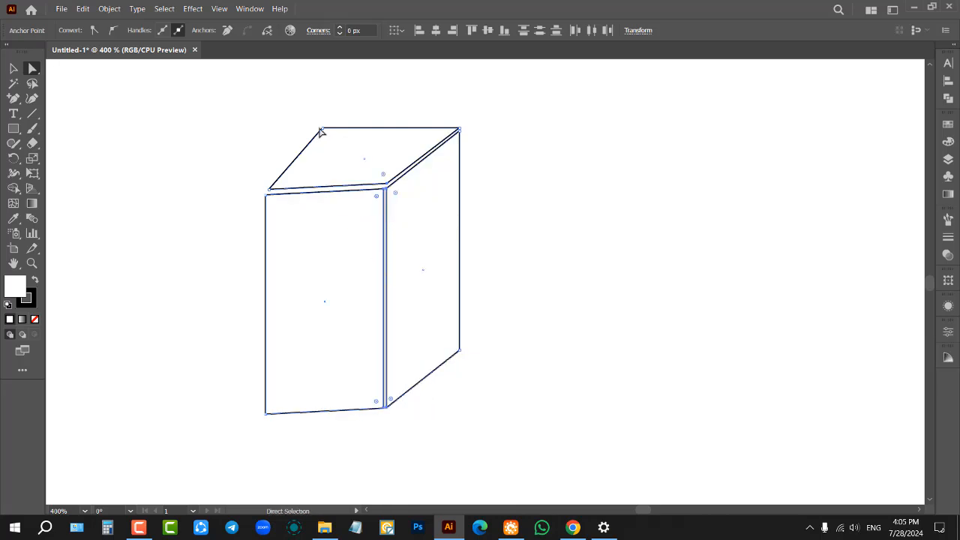
pyautogui.moveTo(321, 131)
pyautogui.mouseDown()
pyautogui.moveTo(306, 121)
pyautogui.moveTo(340, 133)
pyautogui.mouseUp()
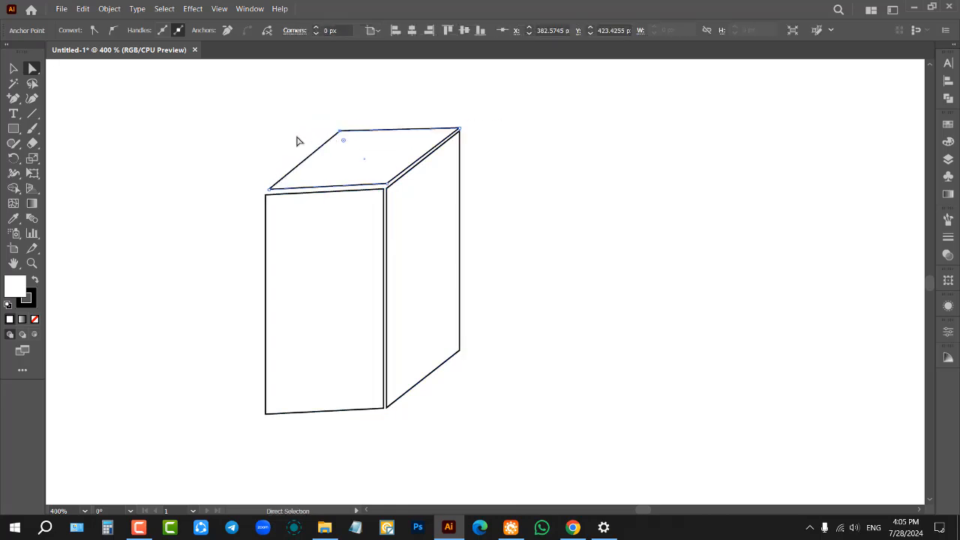
# Move the left corners of the front and top faces inward and slightly up to turn the front face in perspective.
pyautogui.moveTo(204, 156); pyautogui.dragTo(325, 442)
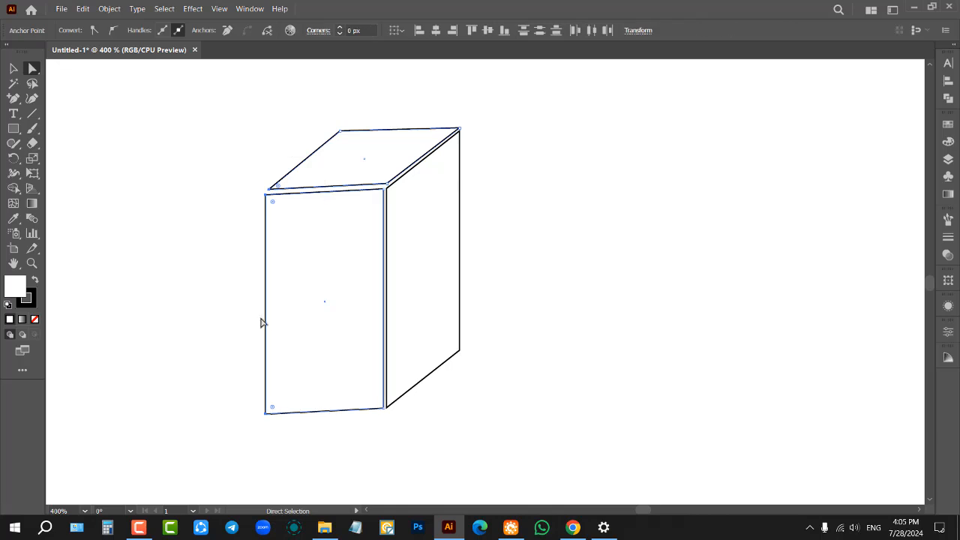
pyautogui.moveTo(268, 324); pyautogui.dragTo(290, 310)
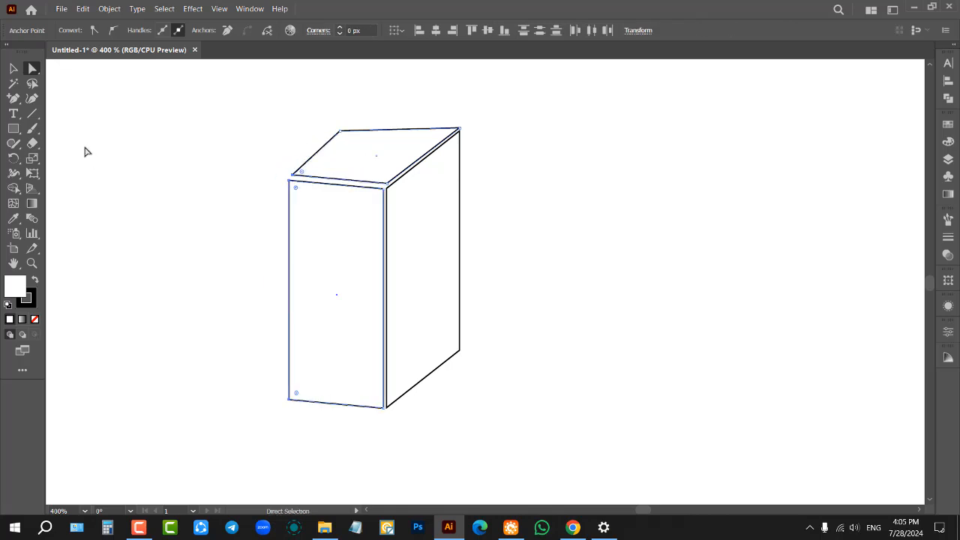
# Move the right corners of the top and side faces left together to narrow the box's side face.
pyautogui.click(15, 69)
pyautogui.click(240, 130)
pyautogui.scroll(-3, 231, 212)
pyautogui.scroll(2, 226, 188)
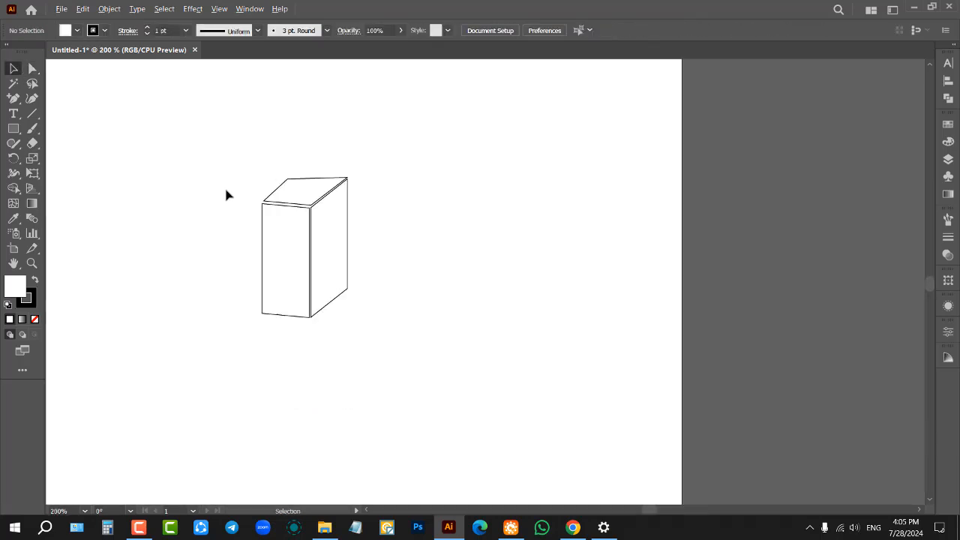
pyautogui.click(33, 68)
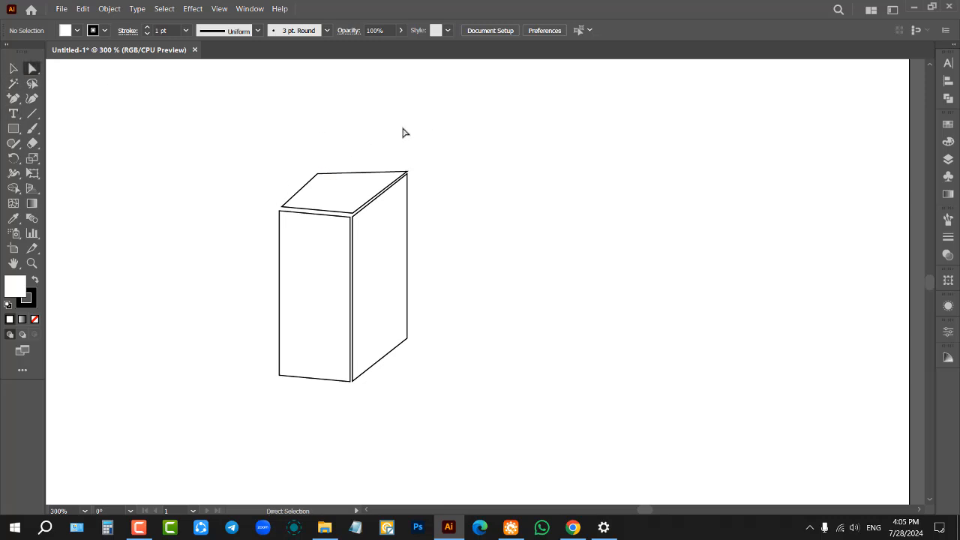
pyautogui.moveTo(402, 128); pyautogui.dragTo(437, 425)
pyautogui.moveTo(409, 230); pyautogui.dragTo(389, 231)
pyautogui.click(13, 68)
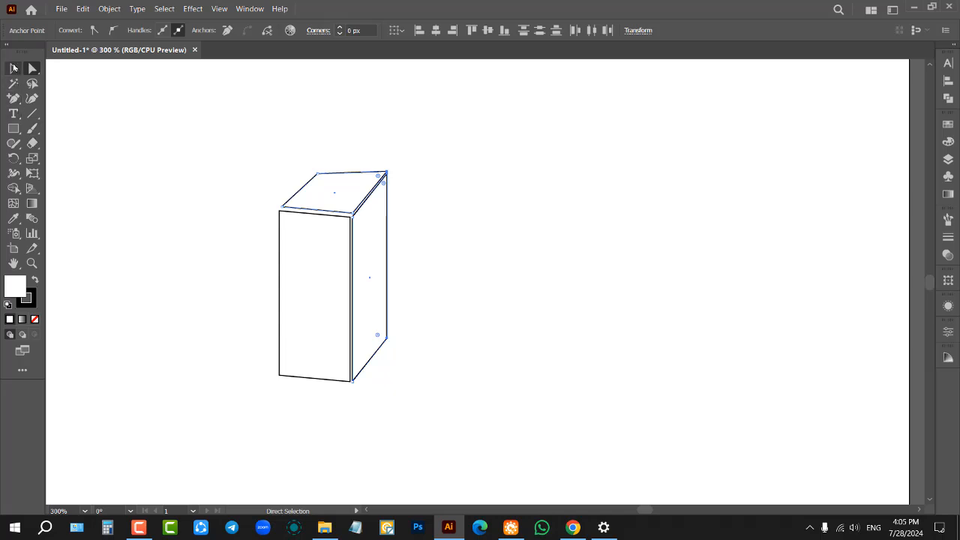
pyautogui.click(167, 158)
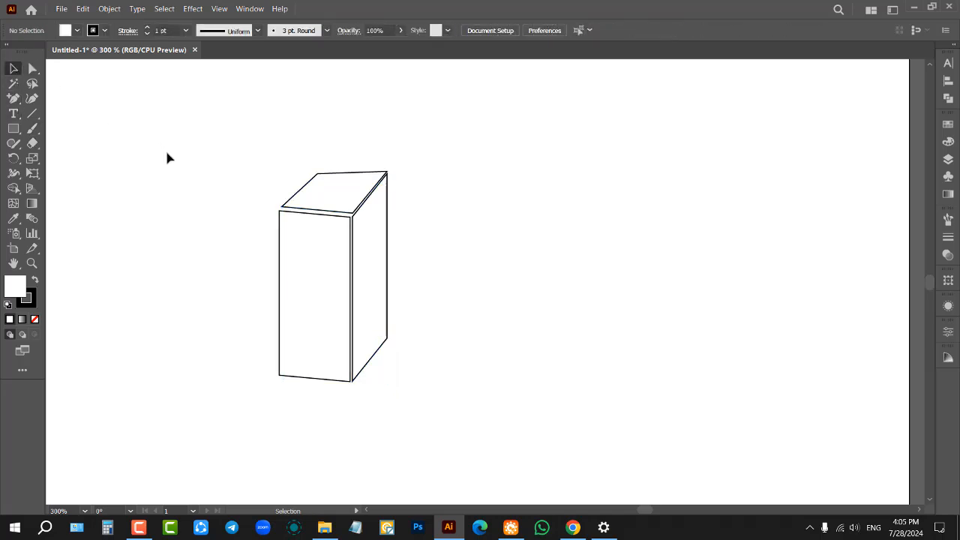
# Try to shorten the front and side faces together by scaling them up from their bottom edge, and undo it.
pyautogui.moveTo(266, 349); pyautogui.dragTo(305, 377)
pyautogui.click(429, 437)
pyautogui.moveTo(219, 330); pyautogui.dragTo(217, 326)
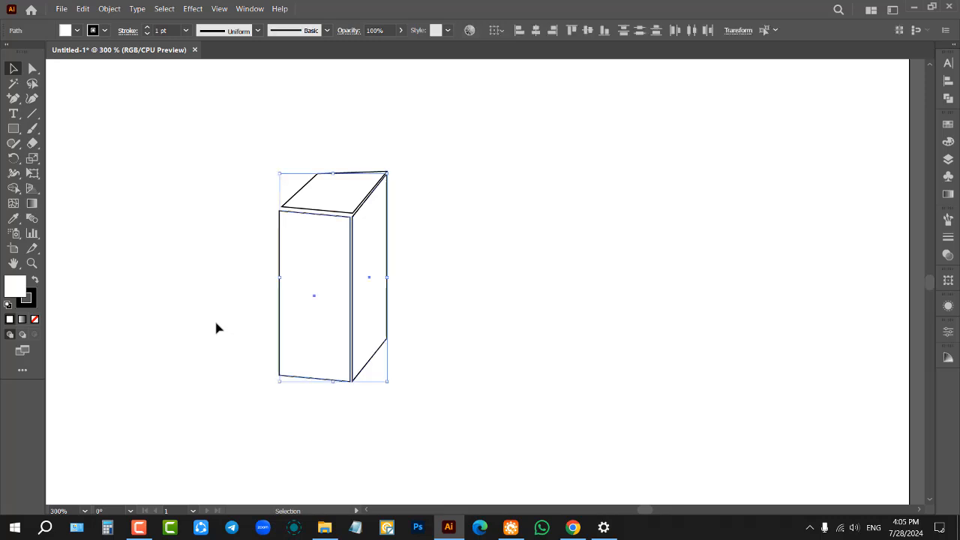
pyautogui.moveTo(334, 380); pyautogui.dragTo(332, 304)
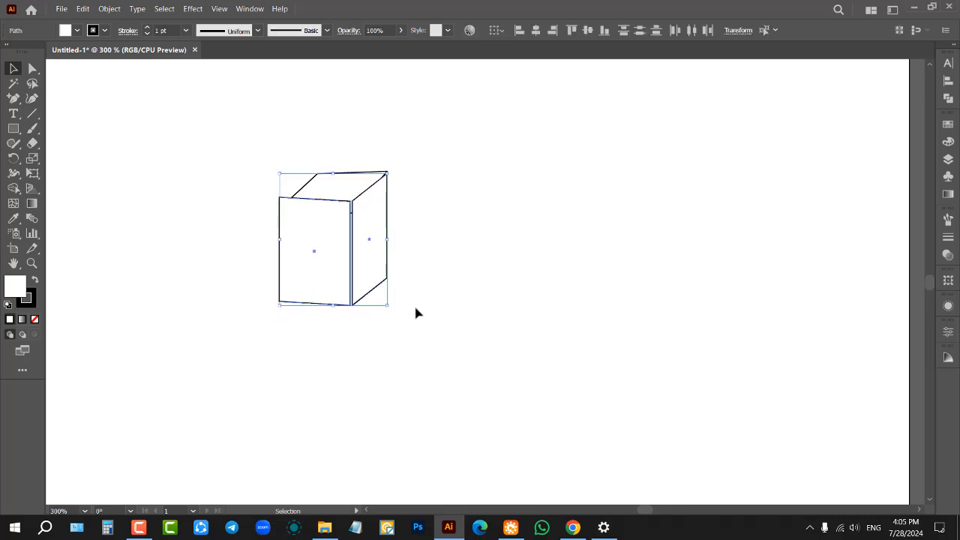
pyautogui.hotkey('ctrl', 'z')
pyautogui.click(435, 278)
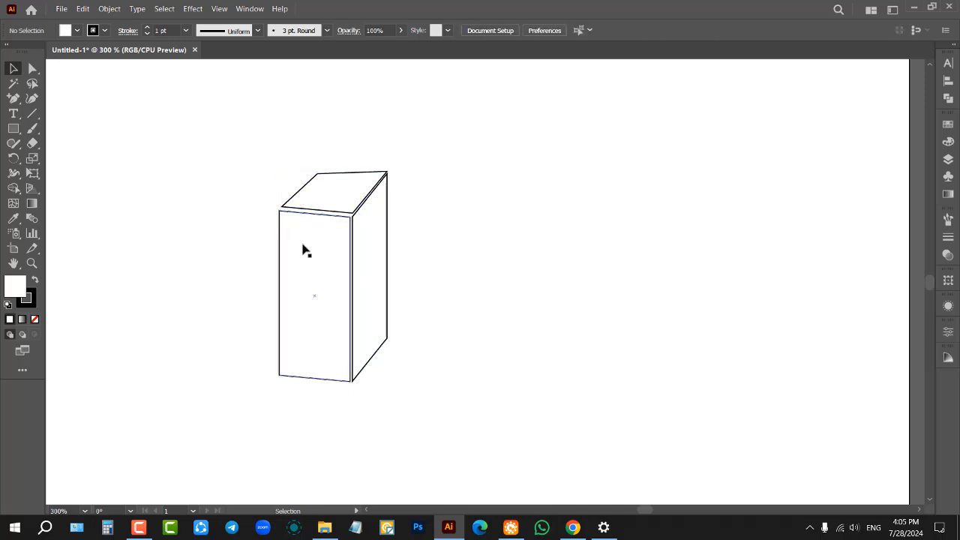
# Delete the whole box and draw a new square about 98 px per side on the empty artboard.
pyautogui.moveTo(214, 143); pyautogui.dragTo(474, 440)
pyautogui.press('Delete')
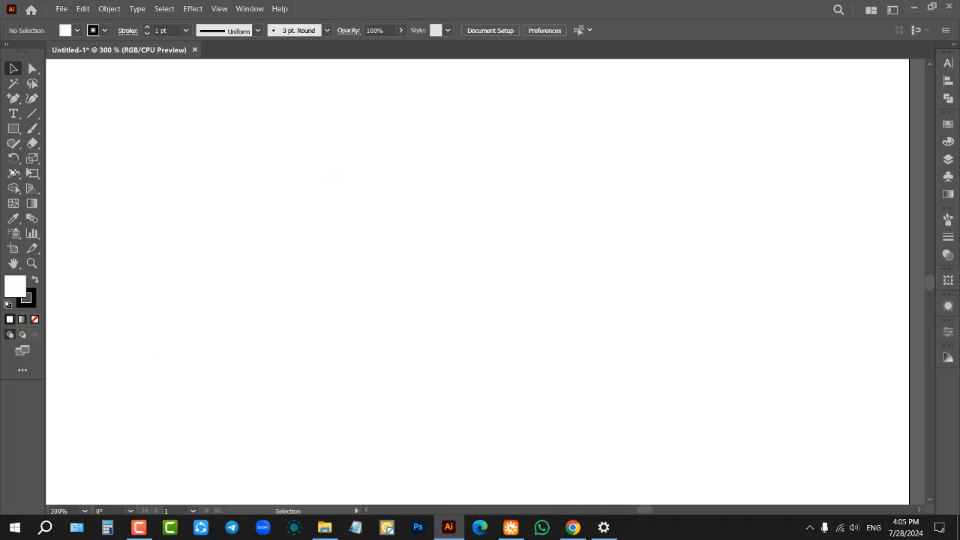
pyautogui.click(13, 130)
pyautogui.moveTo(185, 124); pyautogui.dragTo(281, 219)
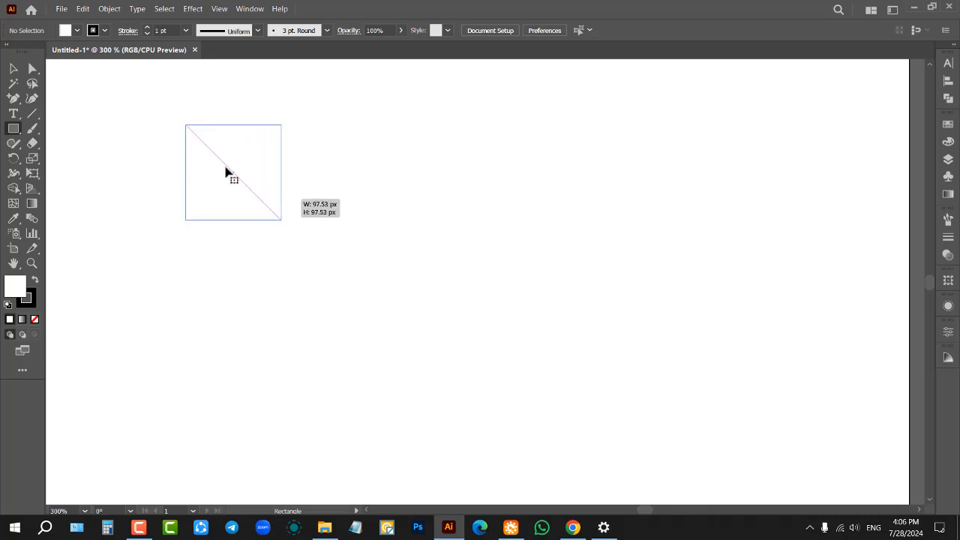
# Duplicate the square so that one copy sits directly below it and another beside that lower copy, with small even gaps.
pyautogui.press('v')
pyautogui.moveTo(225, 163); pyautogui.dragTo(340, 270)
pyautogui.click(341, 194)
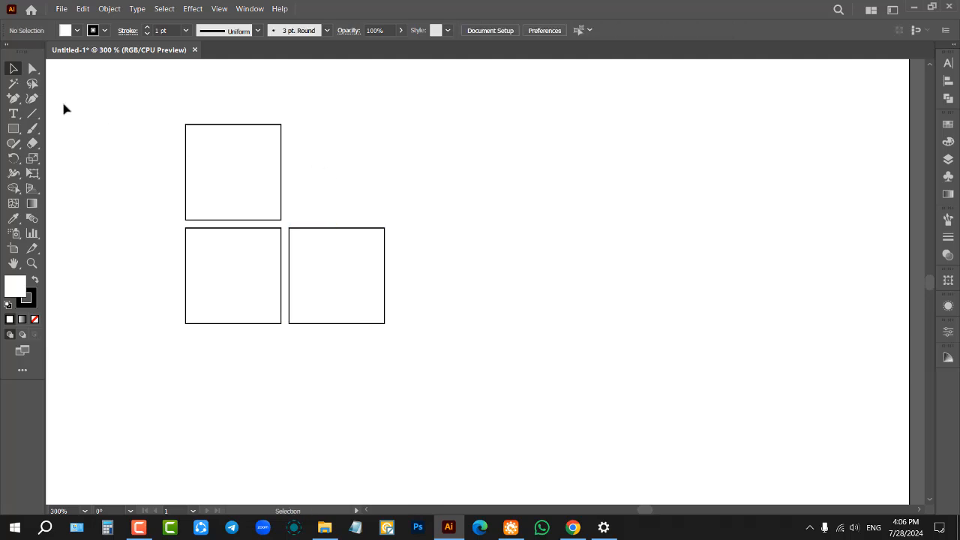
# Slant the top square by moving its upper edge down and right, and the side square by moving its right edge up and left.
pyautogui.click(32, 68)
pyautogui.moveTo(225, 124); pyautogui.dragTo(282, 189)
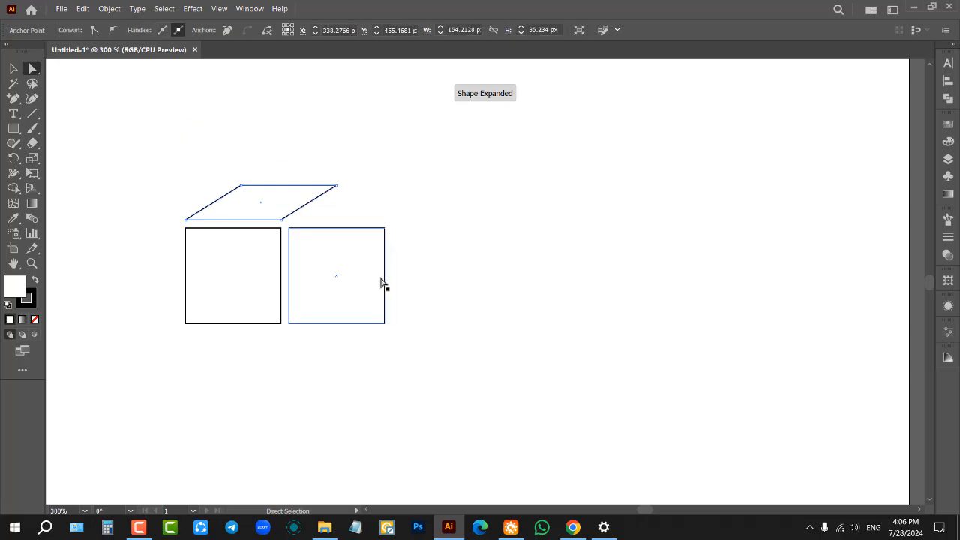
pyautogui.moveTo(384, 277); pyautogui.dragTo(340, 248)
pyautogui.click(158, 203)
# Move the left corners of the front and top faces inward, and the right corners of the top and side faces left.
pyautogui.moveTo(158, 202); pyautogui.dragTo(203, 358)
pyautogui.moveTo(188, 272)
pyautogui.mouseDown()
pyautogui.moveTo(218, 276)
pyautogui.moveTo(206, 269)
pyautogui.mouseUp()
pyautogui.moveTo(322, 168); pyautogui.dragTo(379, 339)
pyautogui.moveTo(340, 231); pyautogui.dragTo(312, 234)
pyautogui.click(166, 181)
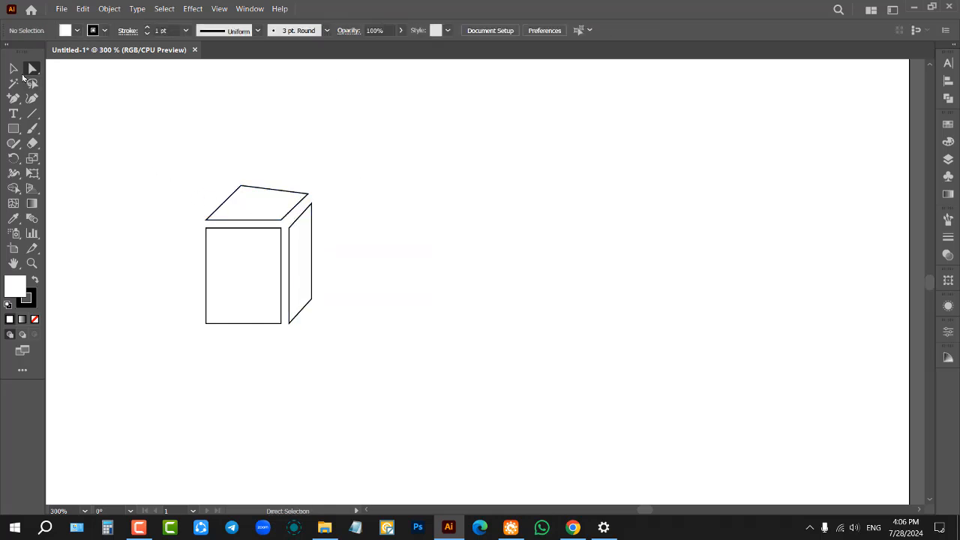
# Select all three faces of the box and delete them.
pyautogui.press('v')
pyautogui.scroll(3, 189, 207)
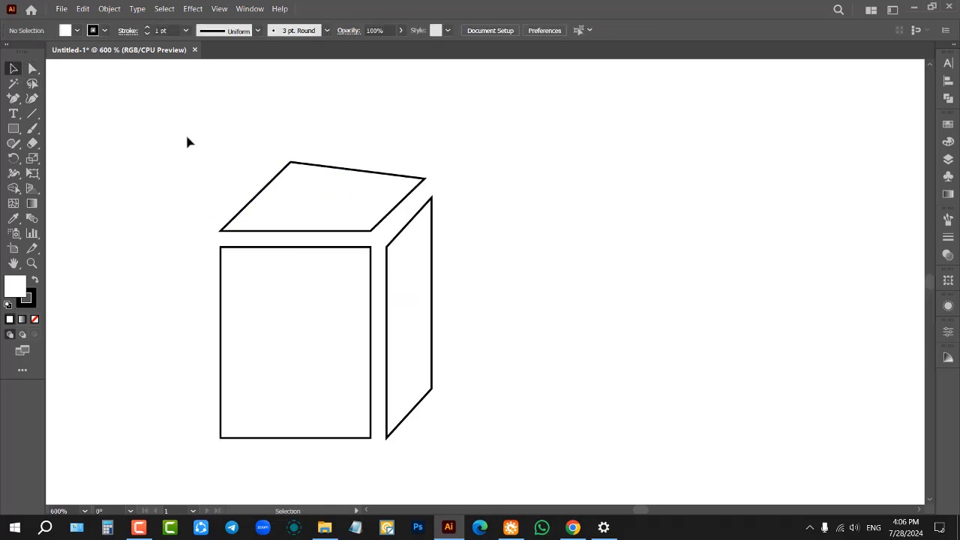
pyautogui.scroll(-3, 186, 142)
pyautogui.moveTo(195, 126); pyautogui.dragTo(325, 309)
pyautogui.press('Delete')
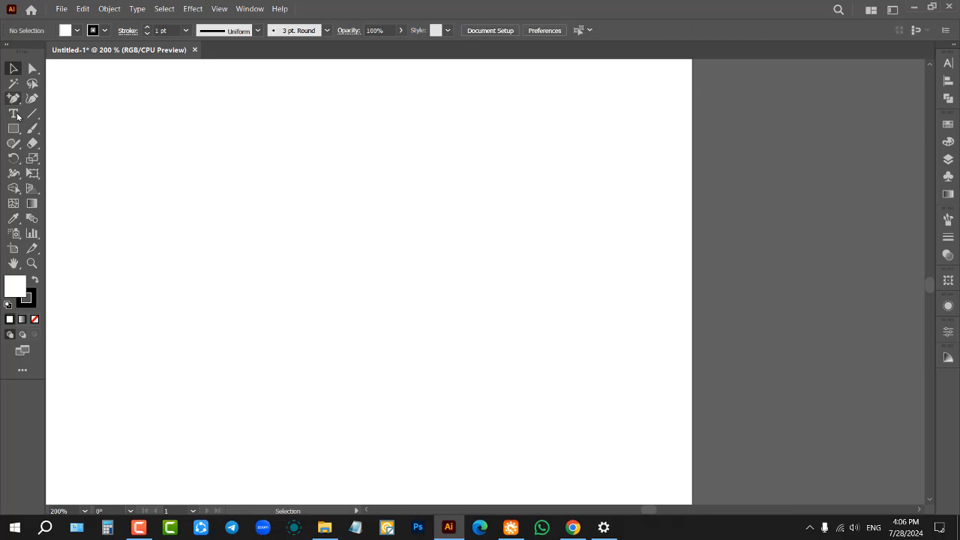
# Draw a large circle on the empty artboard with the Ellipse tool and deselect it.
pyautogui.click(13, 128)
pyautogui.click(75, 159)
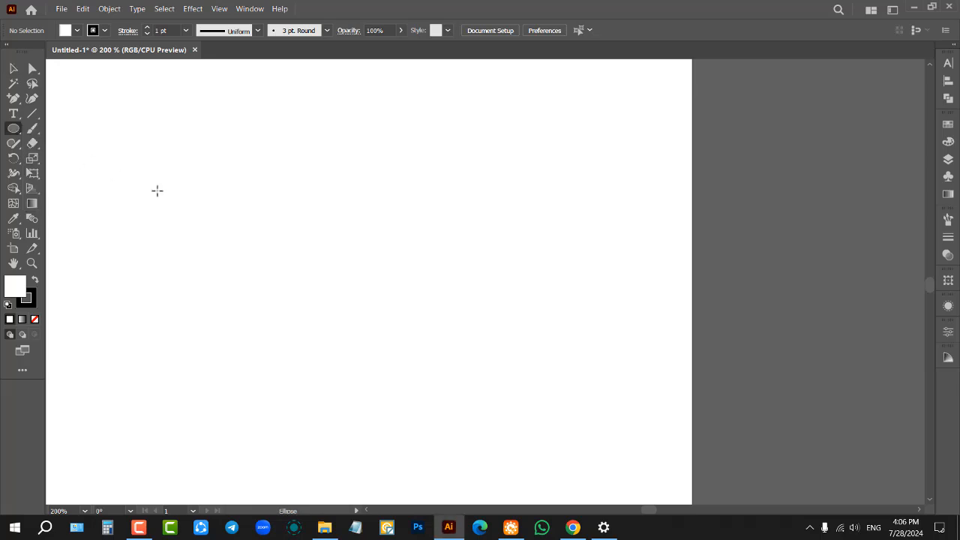
pyautogui.moveTo(229, 157); pyautogui.dragTo(424, 353)
pyautogui.click(17, 69)
pyautogui.scroll(1, 228, 158)
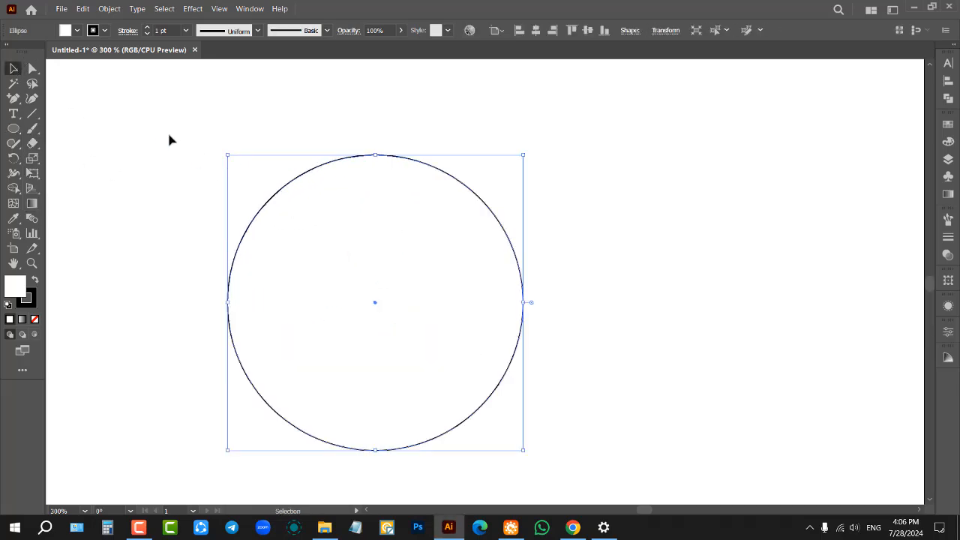
pyautogui.click(167, 132)
# Select the circle's right, bottom and top anchor points individually, and tilt the top anchor's handles by lowering its right handle.
pyautogui.click(32, 68)
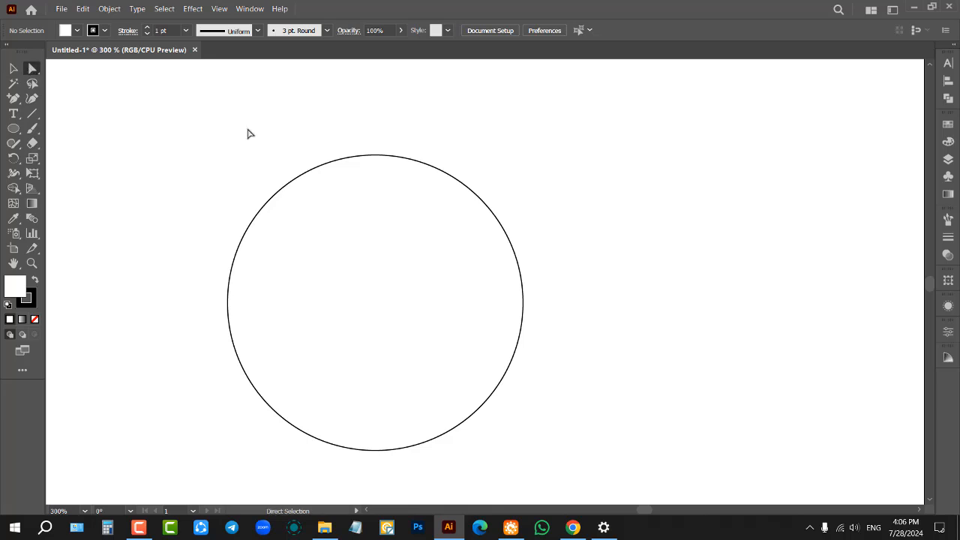
pyautogui.click(376, 155)
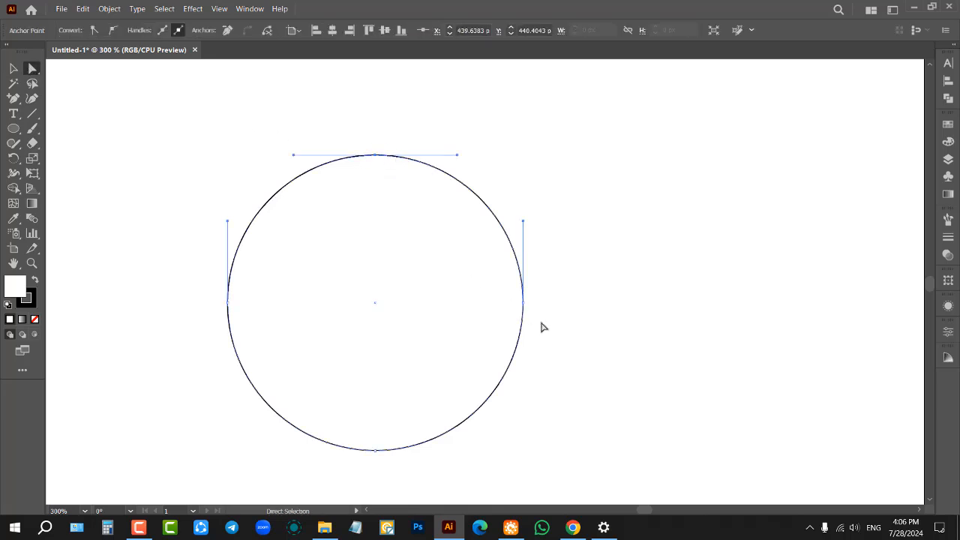
pyautogui.click(522, 303)
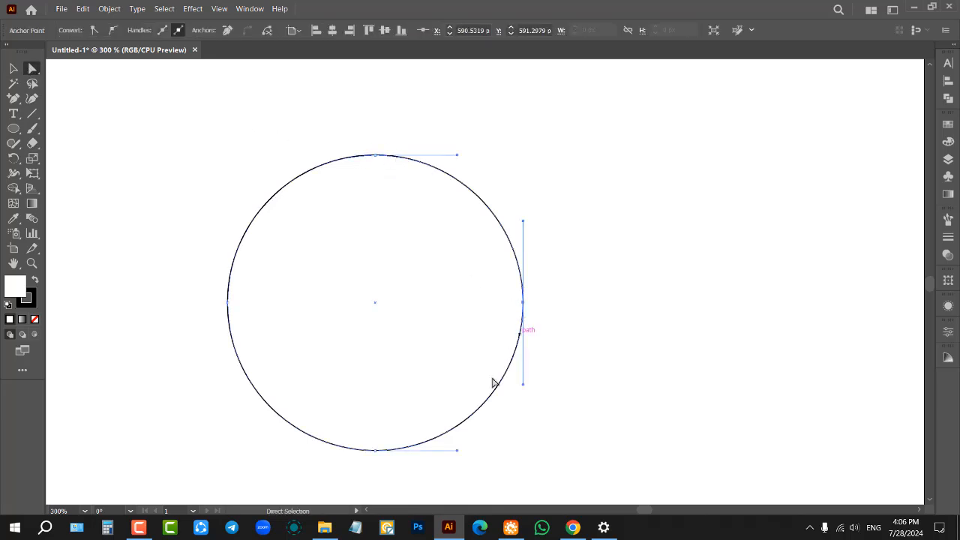
pyautogui.click(376, 450)
pyautogui.click(376, 156)
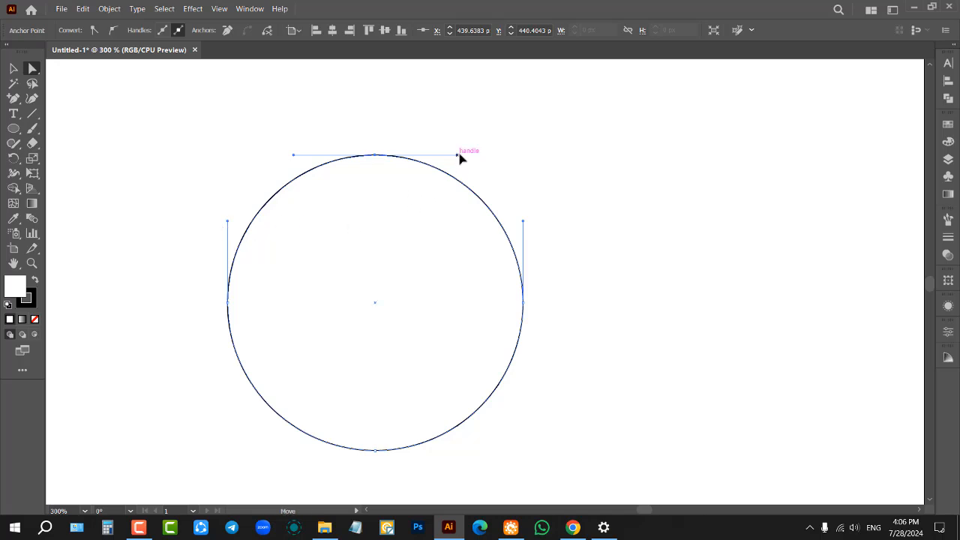
pyautogui.moveTo(458, 155); pyautogui.dragTo(461, 187)
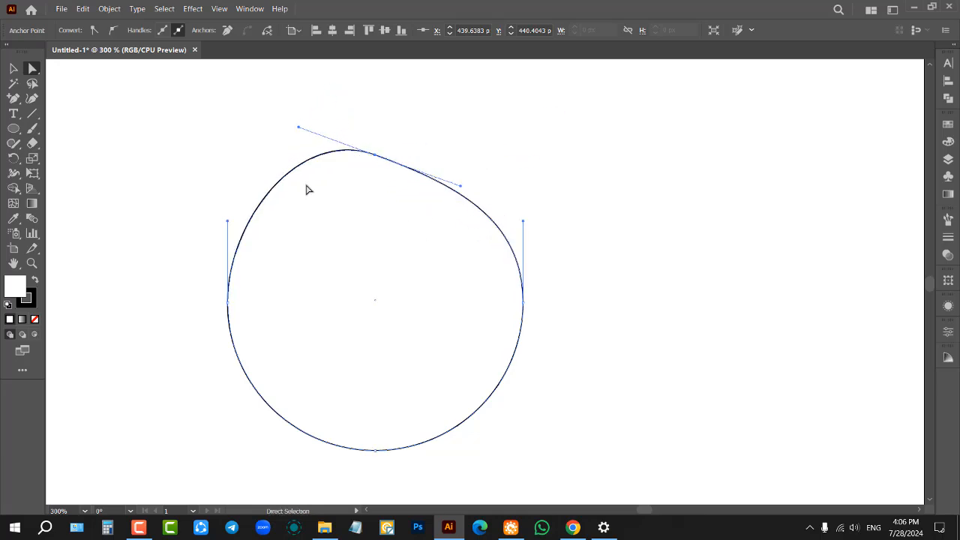
# Delete the distorted circle completely and draw a new circle about 286 px across.
pyautogui.click(13, 69)
pyautogui.press('Delete')
pyautogui.press('Delete')
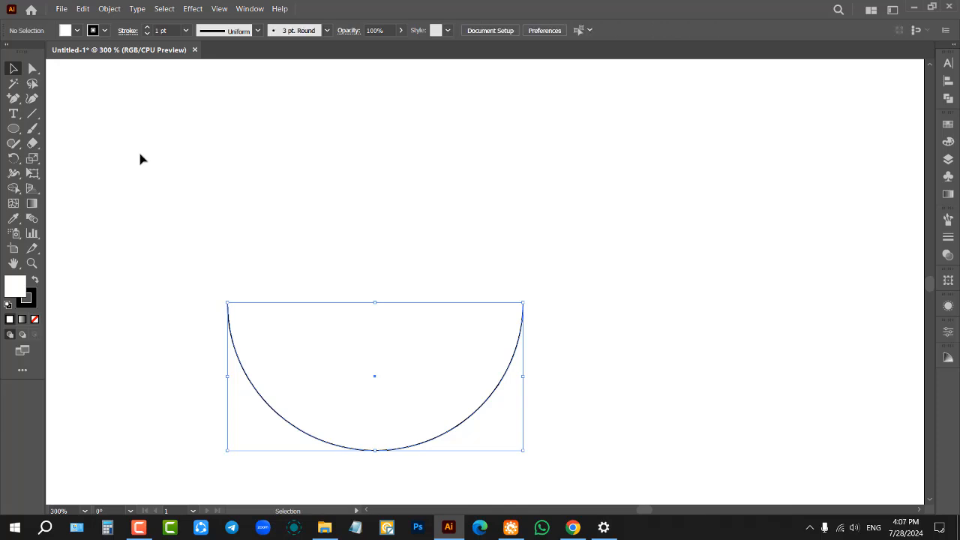
pyautogui.click(12, 128)
pyautogui.moveTo(357, 92)
pyautogui.mouseDown()
pyautogui.moveTo(442, 332)
pyautogui.moveTo(479, 370)
pyautogui.mouseUp()
pyautogui.click(12, 68)
pyautogui.scroll(-1, 171, 184)
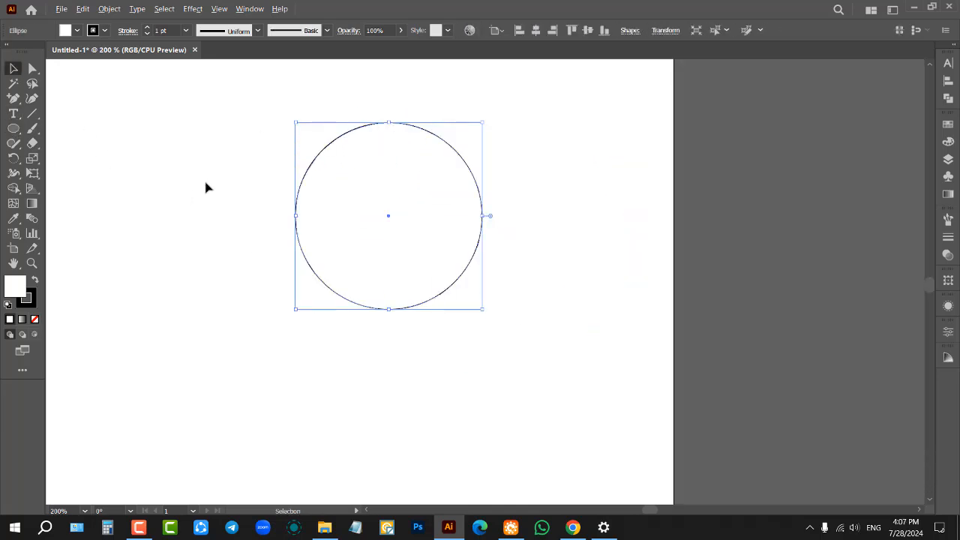
pyautogui.click(218, 184)
# Move the circle left and align it to the artboard's horizontal and vertical center.
pyautogui.moveTo(353, 185); pyautogui.dragTo(309, 200)
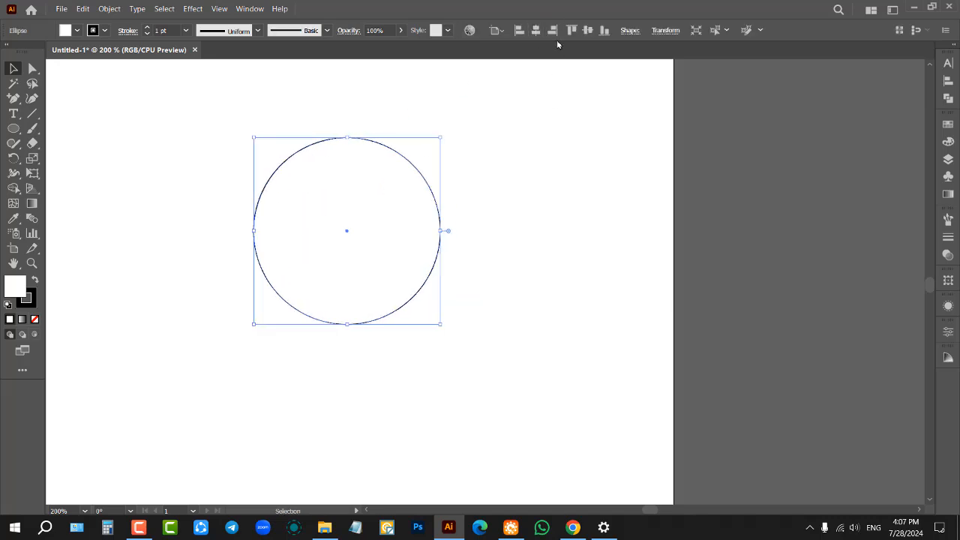
pyautogui.click(588, 30)
pyautogui.click(542, 129)
pyautogui.scroll(1, 218, 139)
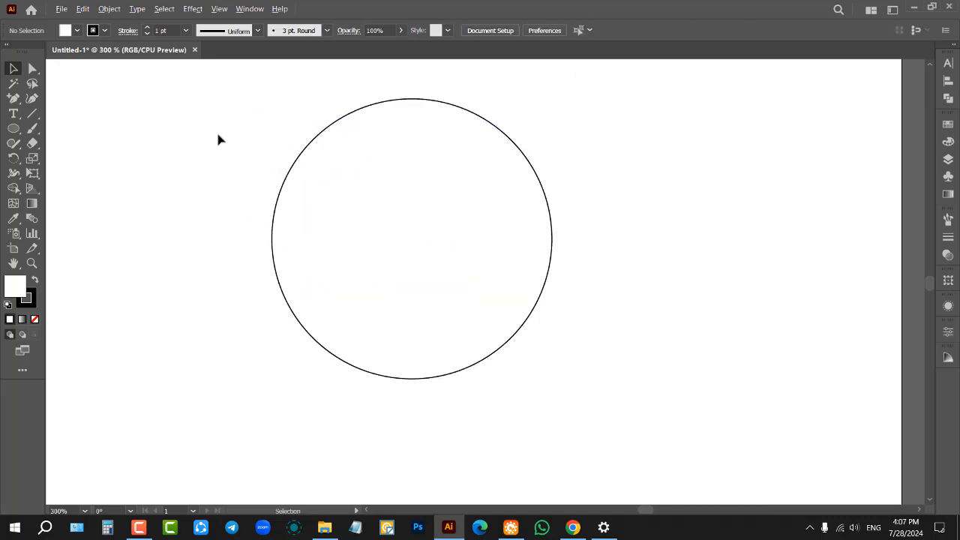
# Stretch the circle downward from its bottom edge into a tall ellipse about 286 by 386 px.
pyautogui.click(302, 186)
pyautogui.scroll(-2, 300, 184)
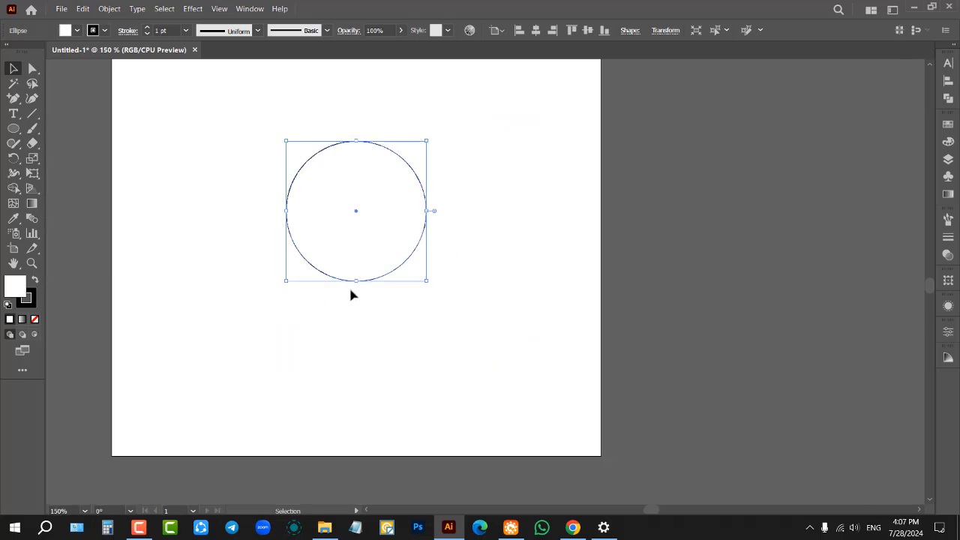
pyautogui.moveTo(358, 283); pyautogui.dragTo(357, 330)
pyautogui.click(239, 271)
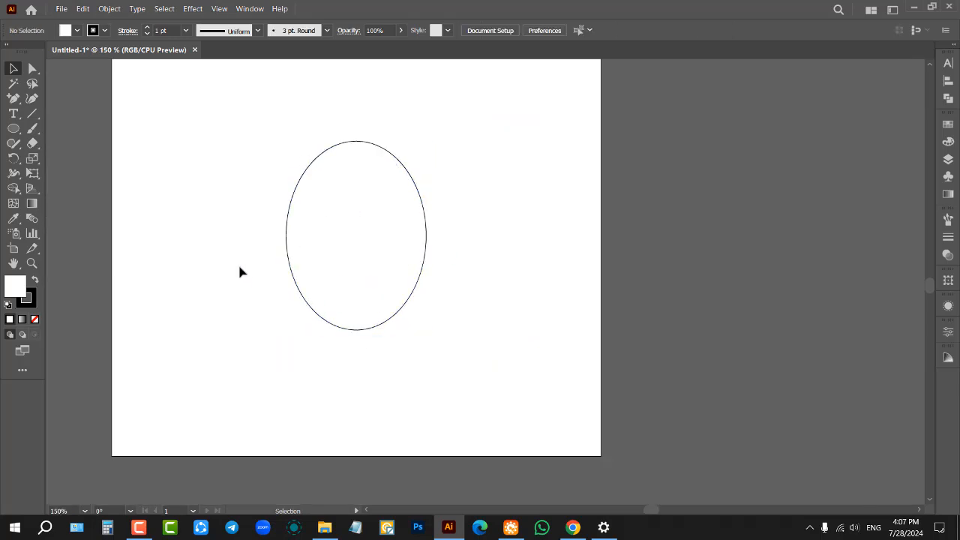
# Examine the ellipse's side anchor points by selecting the left and right ones together and the left one alone.
pyautogui.scroll(1, 295, 225)
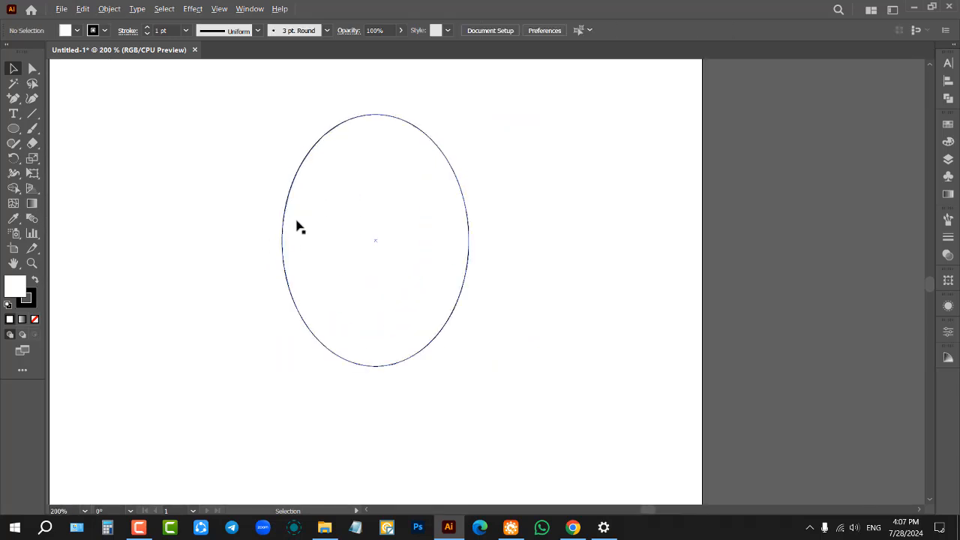
pyautogui.press('a')
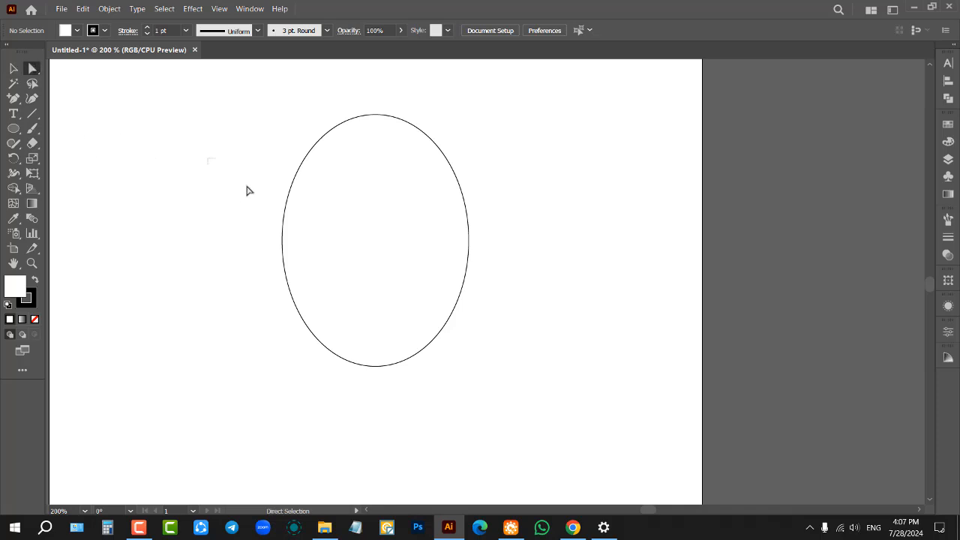
pyautogui.moveTo(249, 191); pyautogui.dragTo(486, 268)
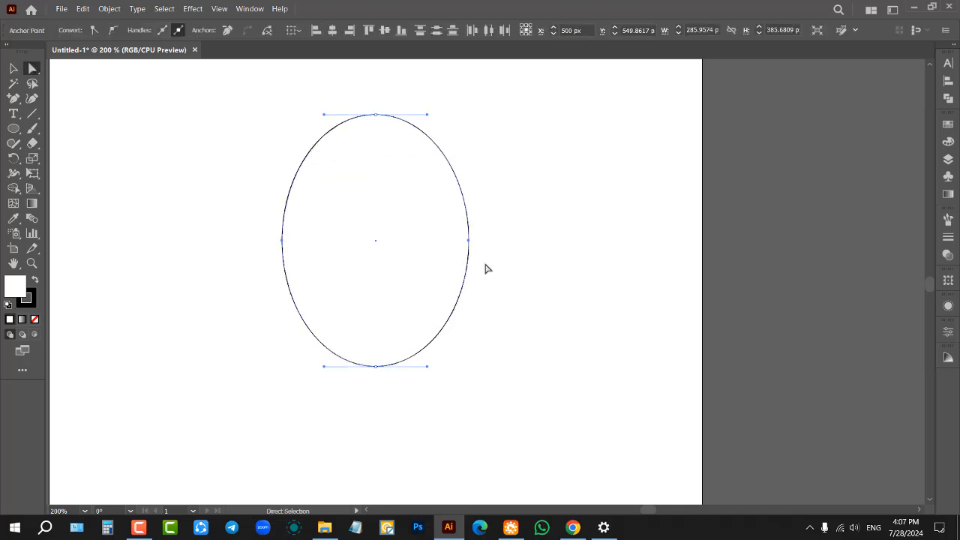
pyautogui.click(282, 241)
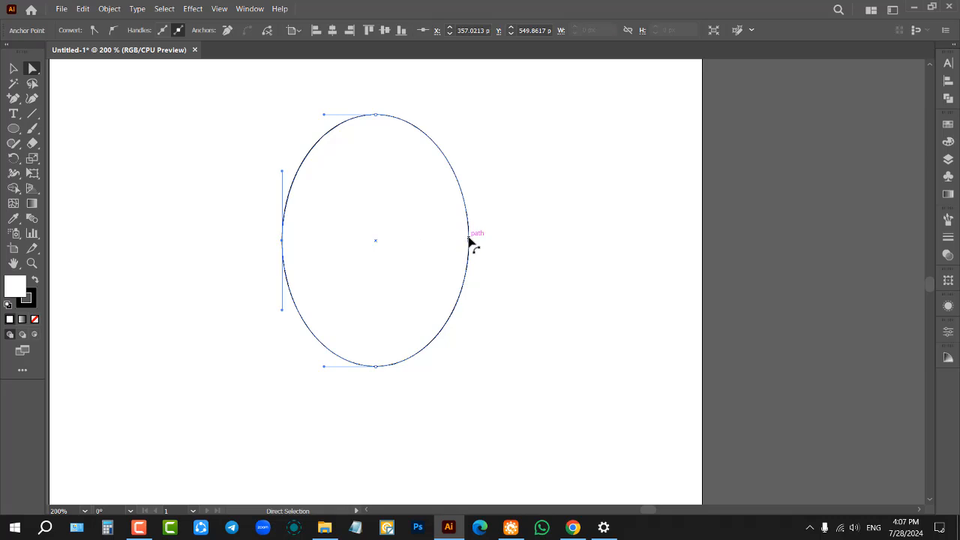
pyautogui.click(187, 194)
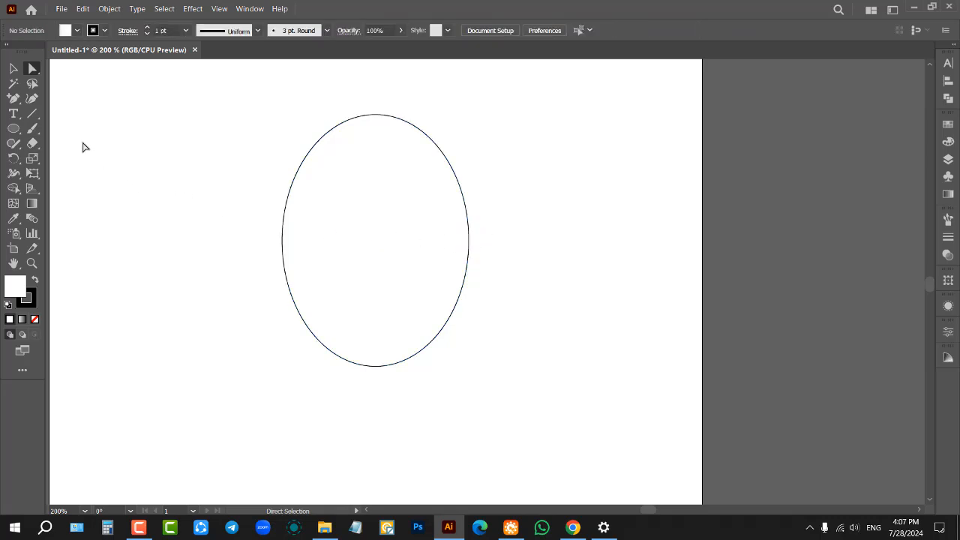
# Examine the ellipse's anchor points by selecting the whole shape, the left anchor alone, and both side anchors together.
pyautogui.moveTo(199, 80); pyautogui.dragTo(566, 439)
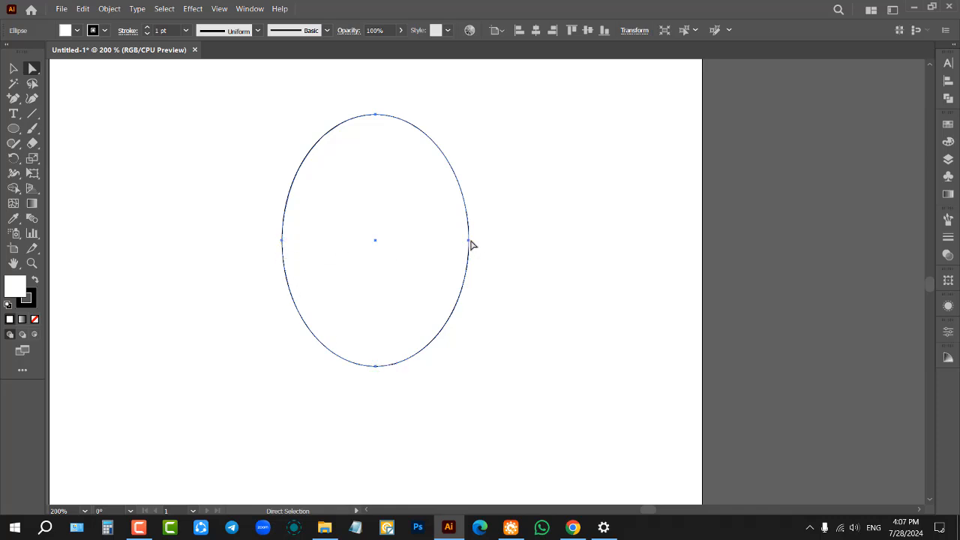
pyautogui.click(239, 222)
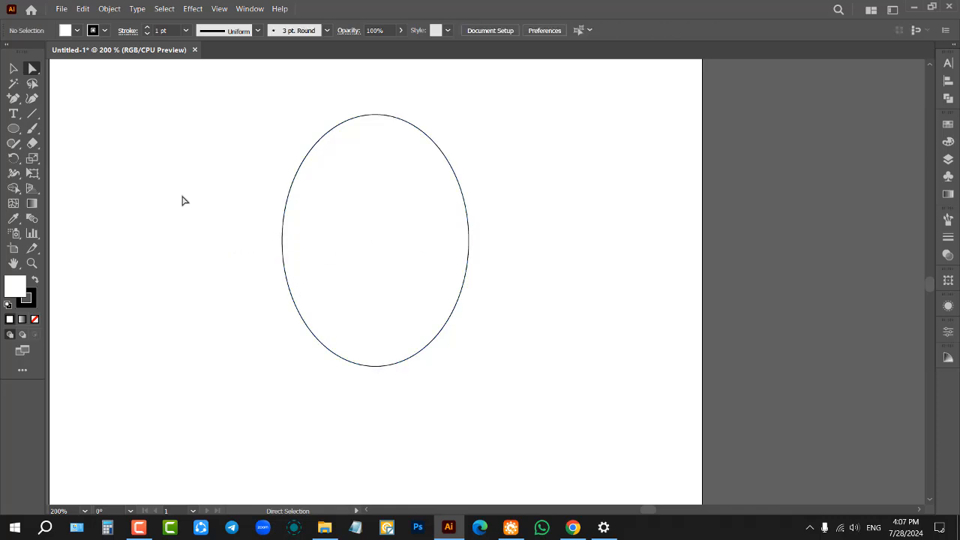
pyautogui.moveTo(182, 196); pyautogui.dragTo(540, 300)
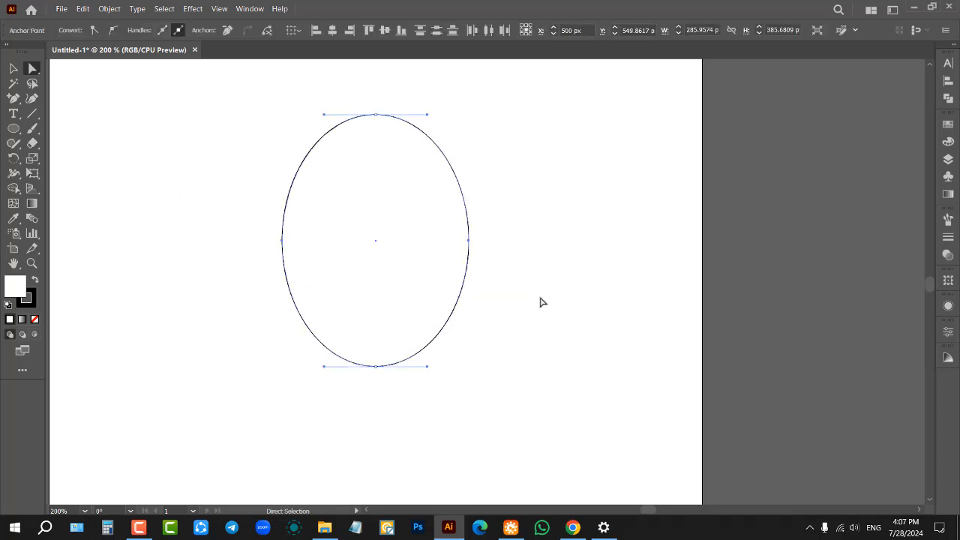
pyautogui.click(543, 303)
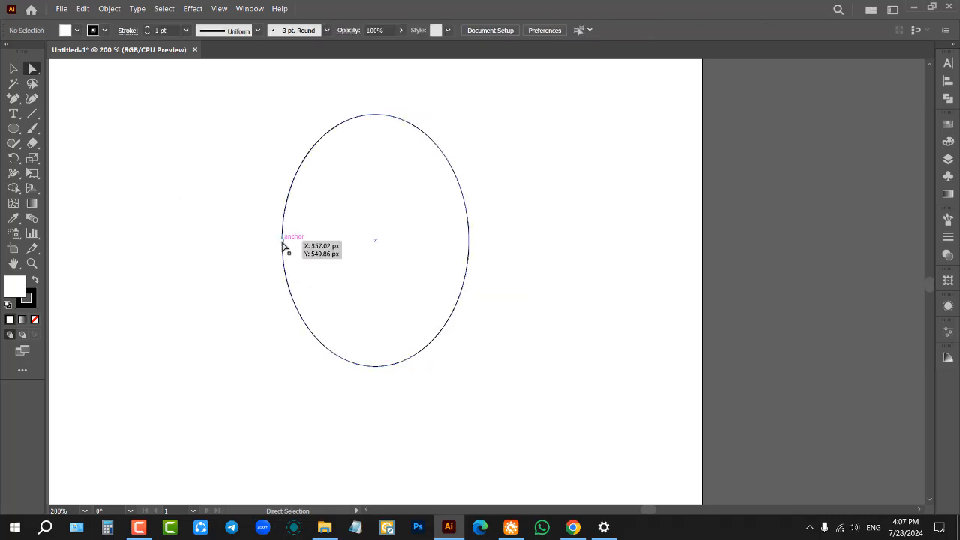
pyautogui.click(282, 241)
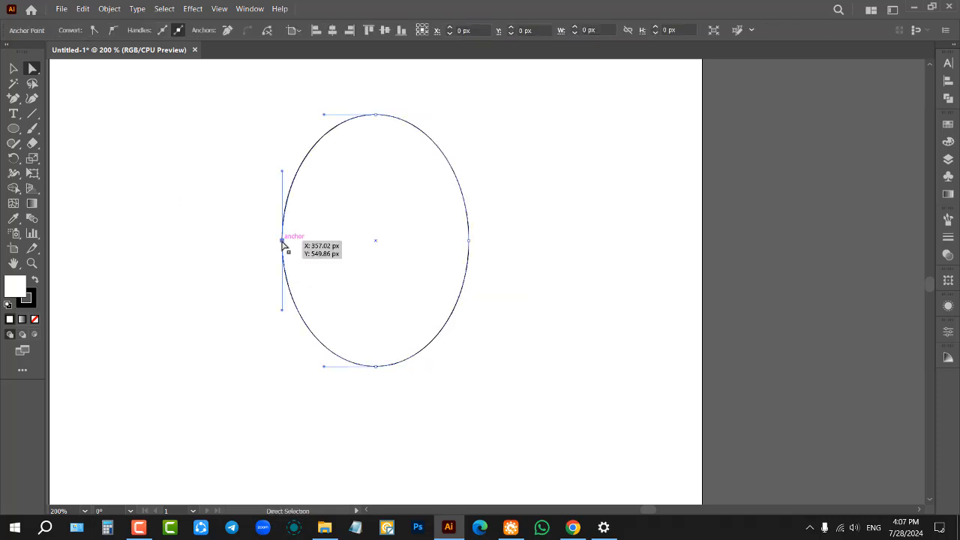
pyautogui.keyDown('shift'); pyautogui.click(468, 240); pyautogui.keyUp('shift')
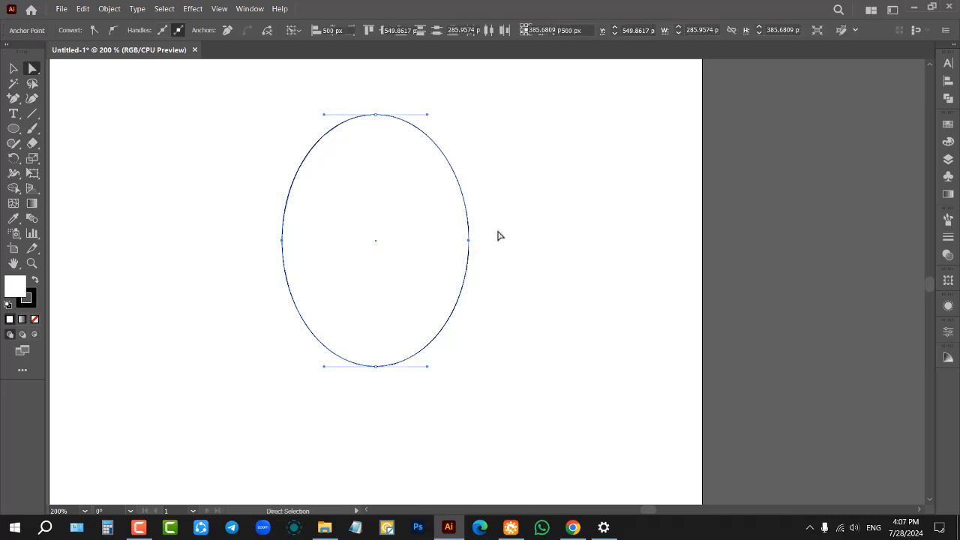
pyautogui.click(497, 232)
# Lower the ellipse's left and right anchor points together to turn it into an egg shape, and deselect it.
pyautogui.moveTo(214, 185); pyautogui.dragTo(524, 296)
pyautogui.moveTo(469, 243); pyautogui.dragTo(467, 272)
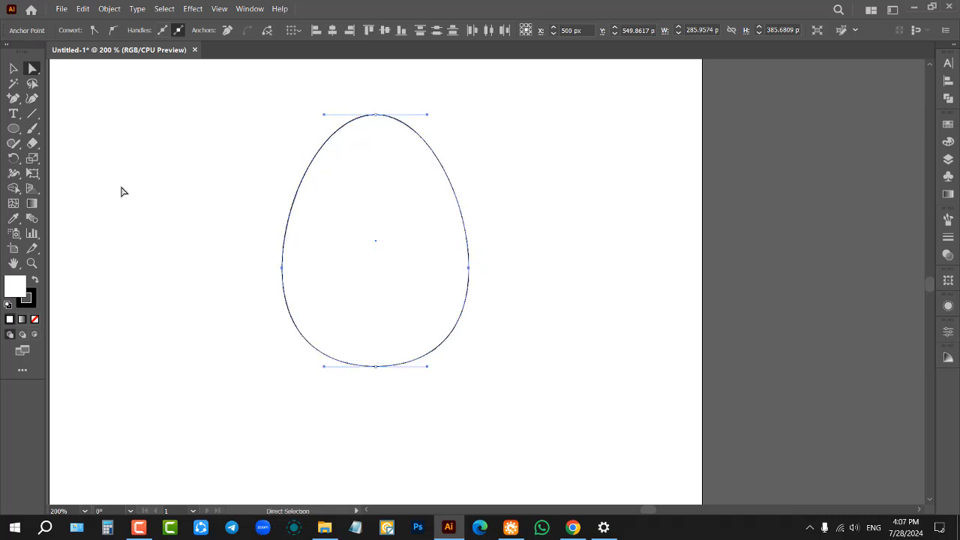
pyautogui.click(14, 69)
pyautogui.click(256, 195)
# Move the egg shape off the artboard to the empty area on its left.
pyautogui.scroll(-3, 566, 234)
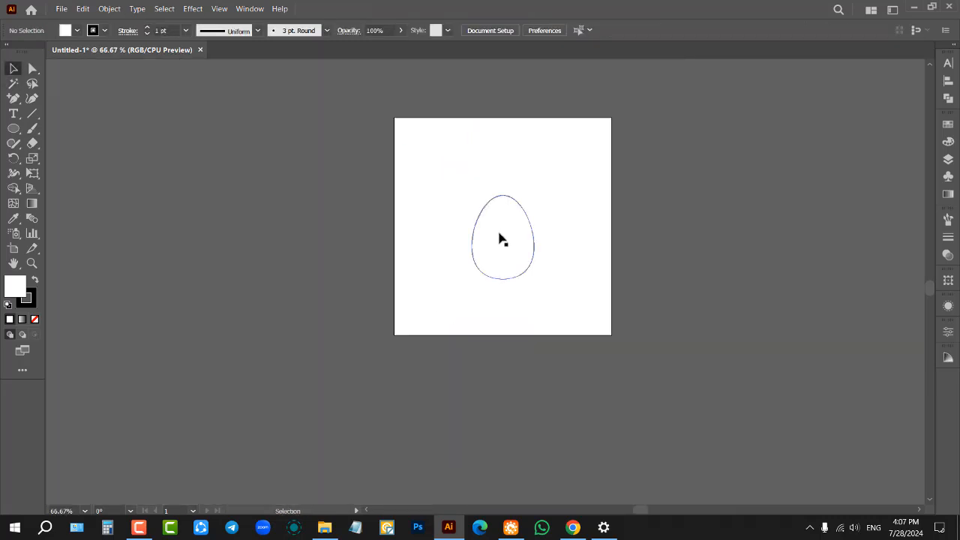
pyautogui.moveTo(500, 236); pyautogui.dragTo(278, 221)
pyautogui.click(512, 223)
pyautogui.scroll(2, 525, 200)
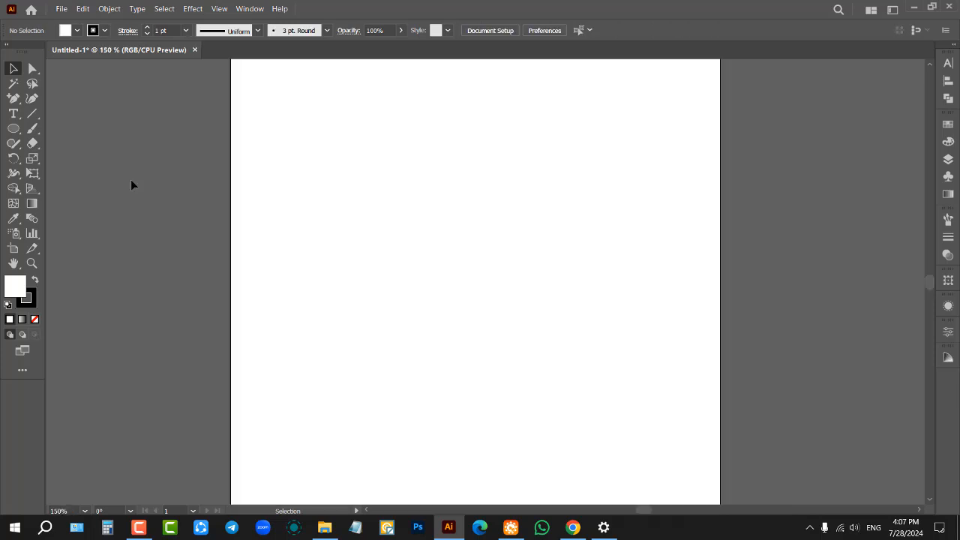
# Draw a large new circle and align it to the artboard's horizontal and vertical center.
pyautogui.click(13, 128)
pyautogui.scroll(-1, 314, 172)
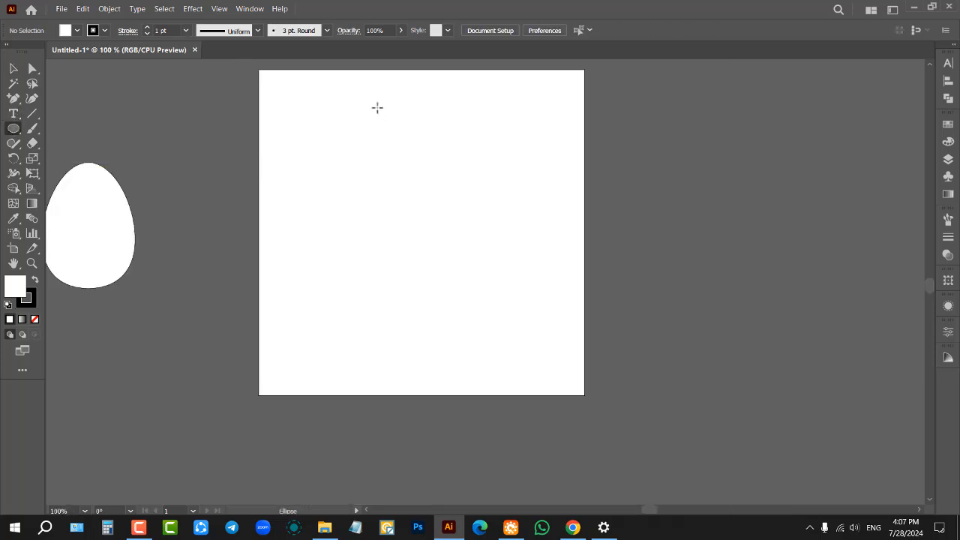
pyautogui.moveTo(377, 107); pyautogui.dragTo(472, 291)
pyautogui.press('v')
pyautogui.click(535, 30)
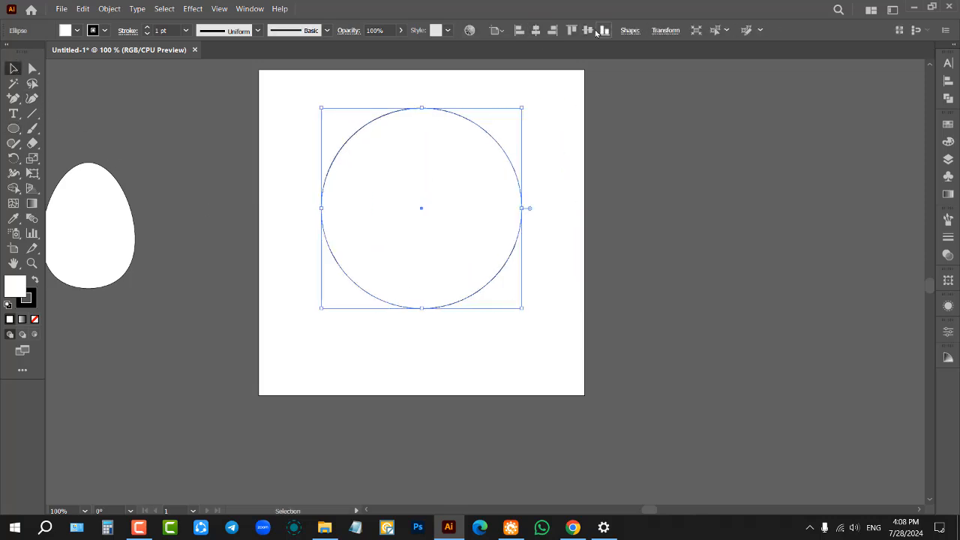
pyautogui.click(591, 31)
pyautogui.scroll(1, 503, 175)
pyautogui.hotkey('ctrl', 'c')
pyautogui.hotkey('ctrl', 'f')
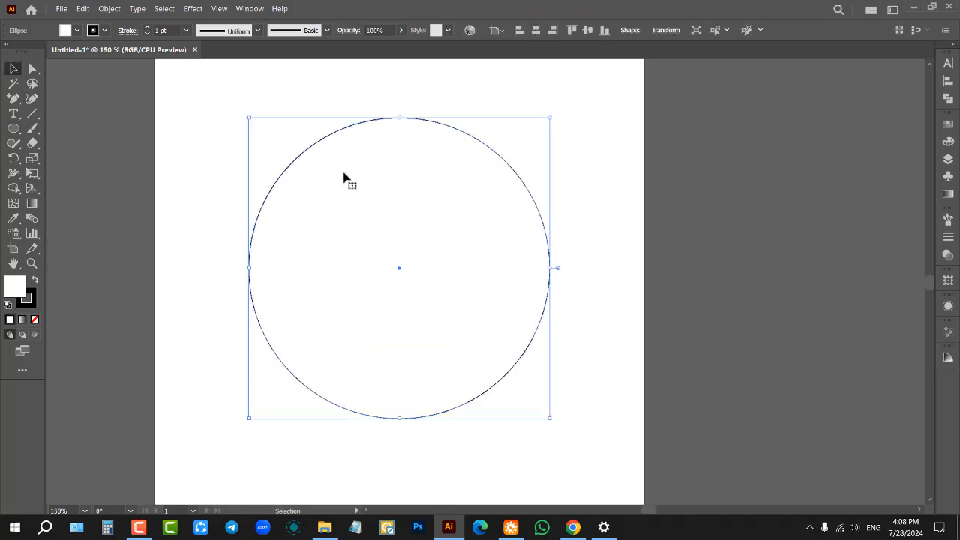
pyautogui.click(219, 146)
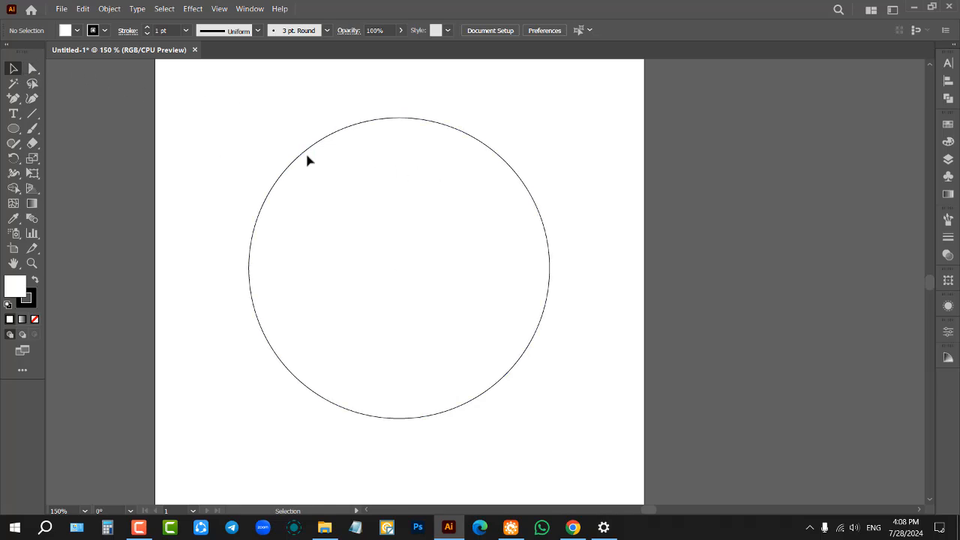
# Stretch the circle slightly upward and downward from its top and bottom edges into an upright ellipse.
pyautogui.click(405, 207)
pyautogui.moveTo(399, 117); pyautogui.dragTo(399, 94)
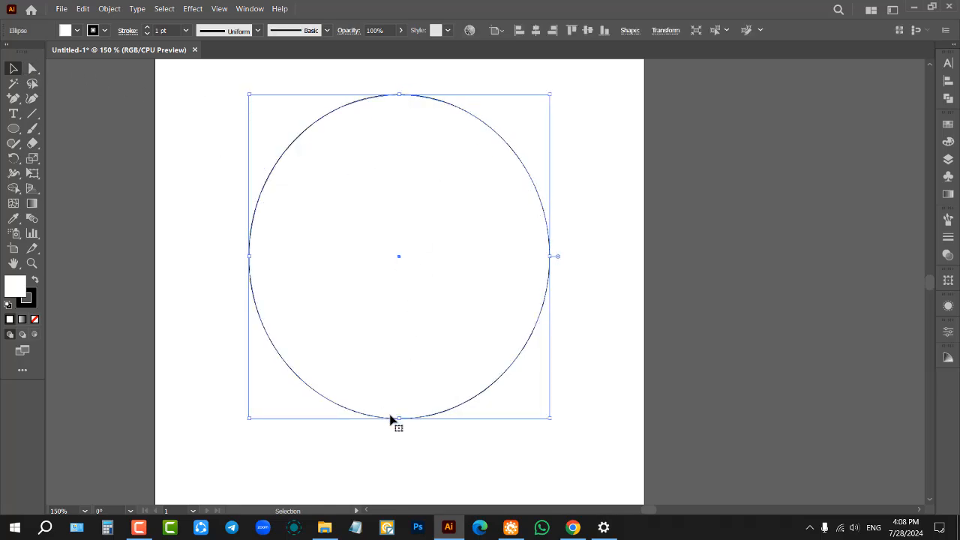
pyautogui.moveTo(405, 436); pyautogui.dragTo(404, 447)
pyautogui.click(65, 122)
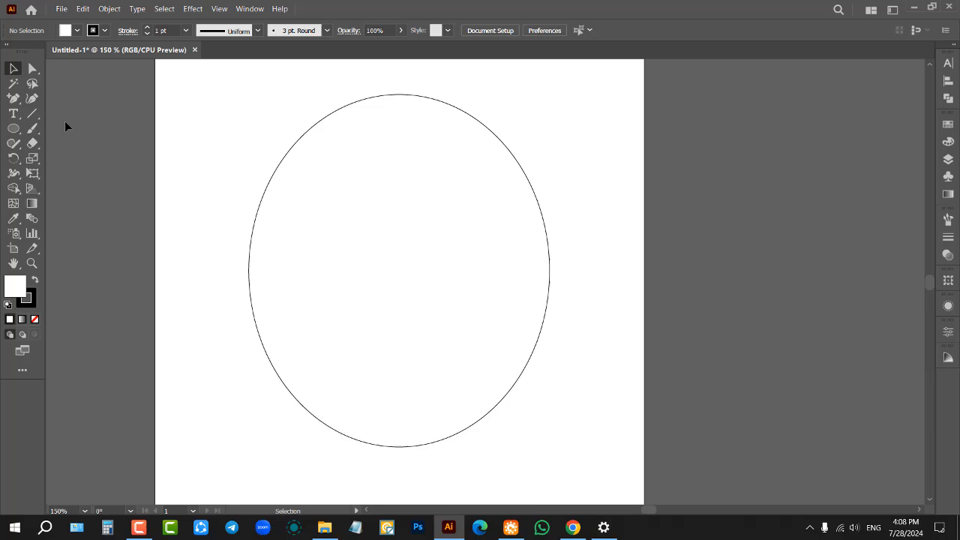
# Tilt the top anchor point's right handle downward with the Direct Selection tool to slope the upper right curve.
pyautogui.click(31, 69)
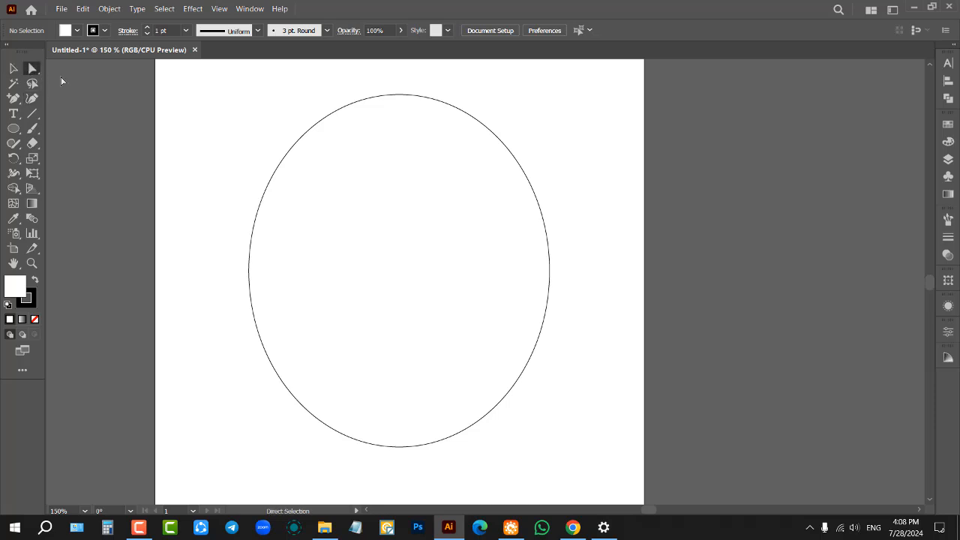
pyautogui.click(398, 95)
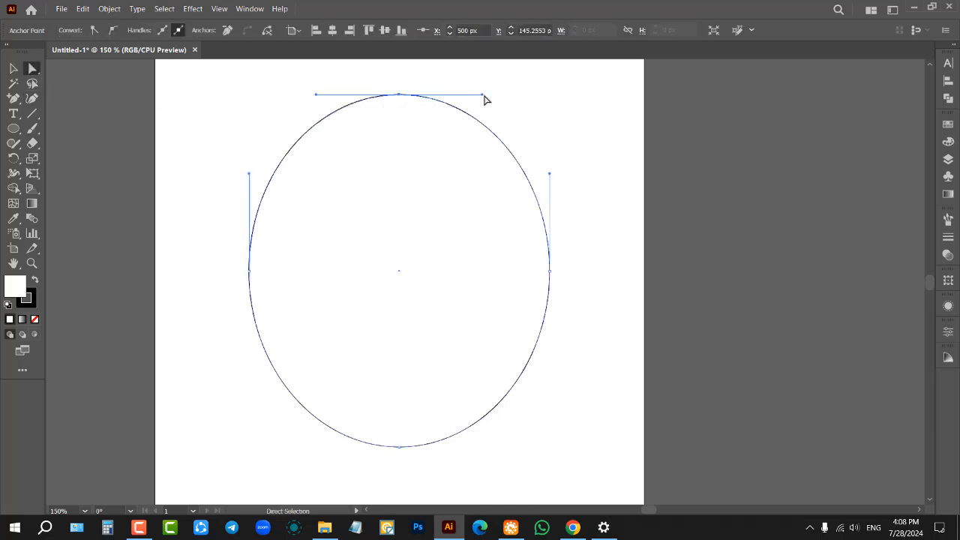
pyautogui.moveTo(483, 95); pyautogui.dragTo(490, 126)
# Shift the right anchor point inward to about X 701, Y 500 px and adjust the lower right curve.
pyautogui.click(549, 271)
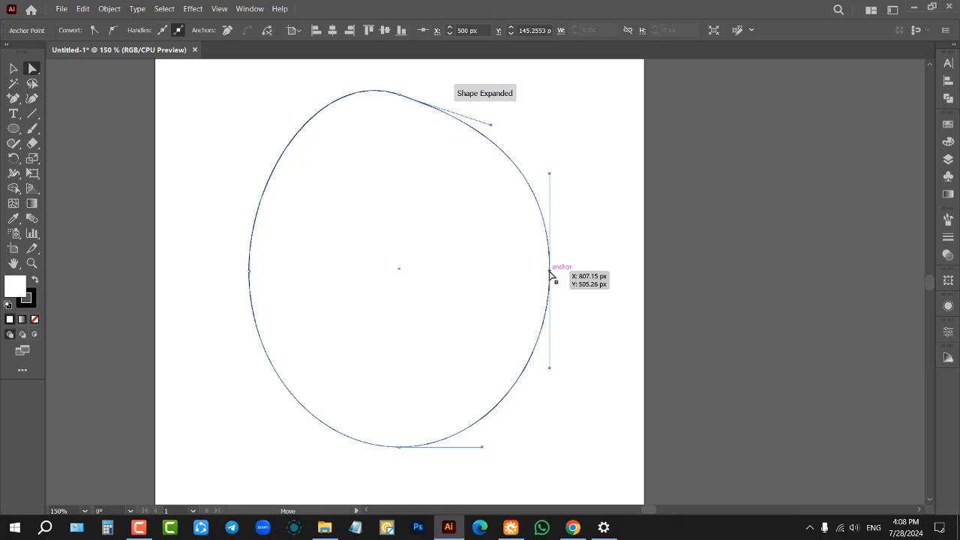
pyautogui.moveTo(550, 271); pyautogui.dragTo(469, 252)
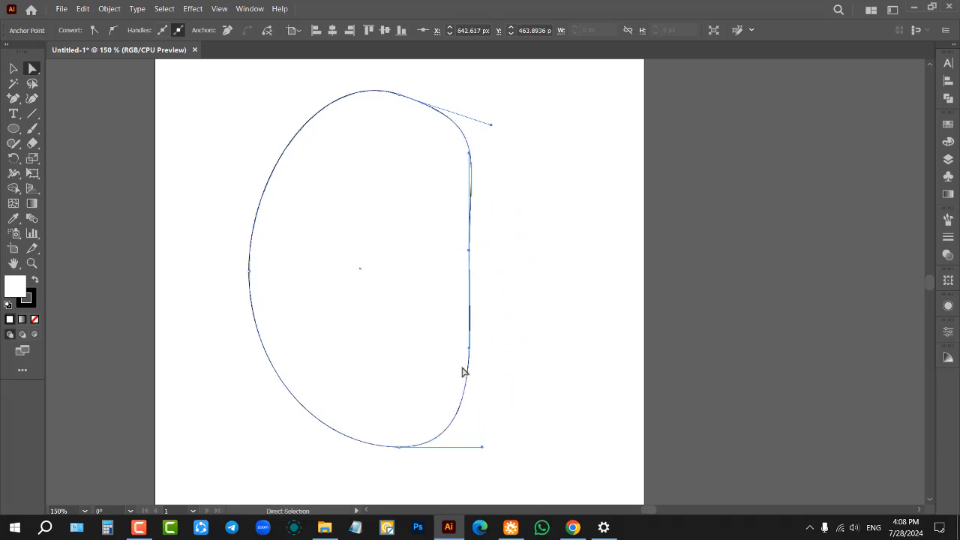
pyautogui.moveTo(468, 375)
pyautogui.mouseDown()
pyautogui.moveTo(415, 367)
pyautogui.moveTo(471, 370)
pyautogui.mouseUp()
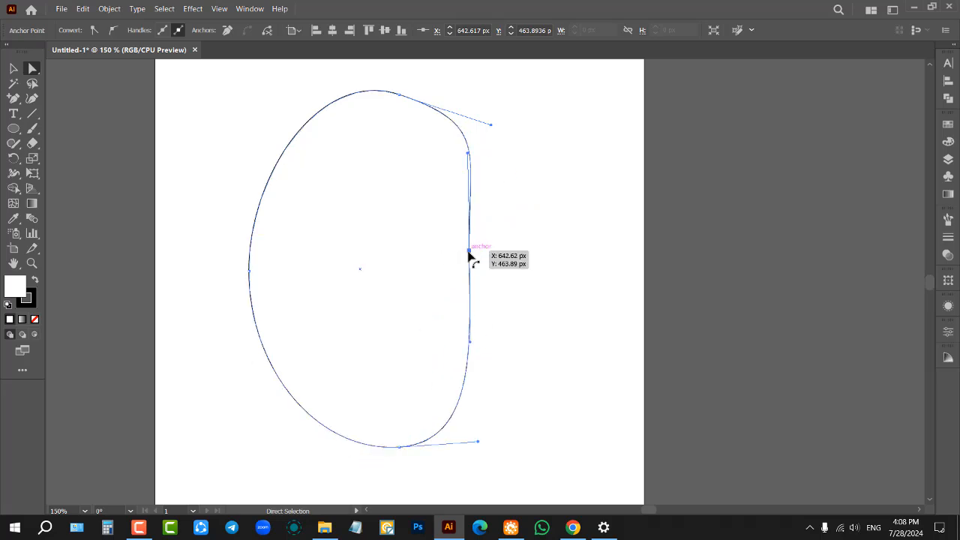
pyautogui.moveTo(469, 255); pyautogui.dragTo(499, 272)
# Reshape the right side with the top and right anchors' handles, bulging its upper part and pinching its lower part inward.
pyautogui.click(398, 96)
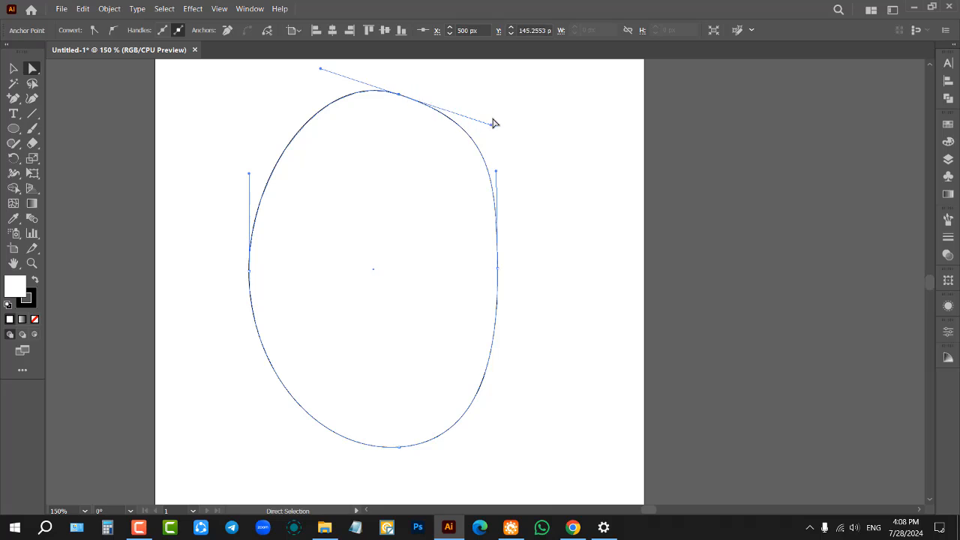
pyautogui.moveTo(491, 125)
pyautogui.mouseDown()
pyautogui.moveTo(523, 150)
pyautogui.moveTo(499, 170)
pyautogui.moveTo(491, 137)
pyautogui.mouseUp()
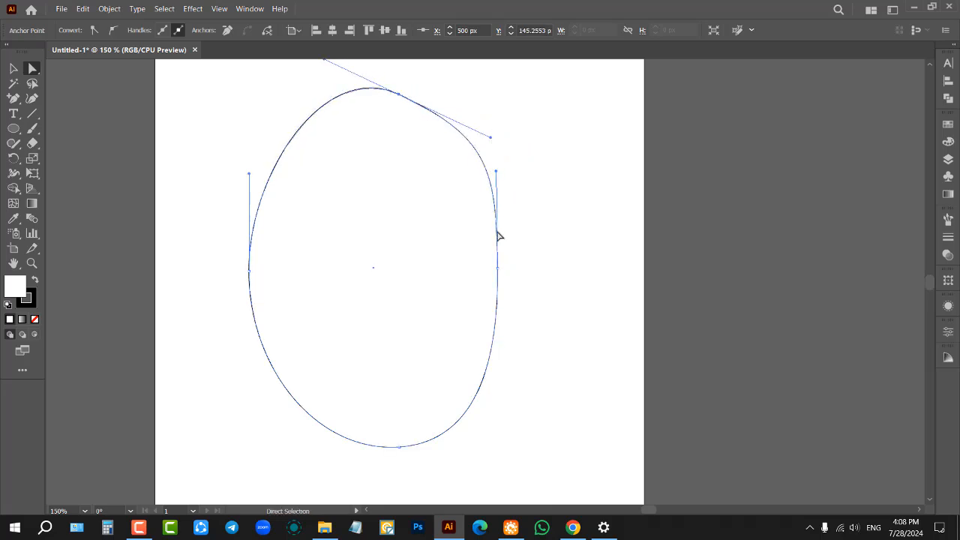
pyautogui.click(497, 267)
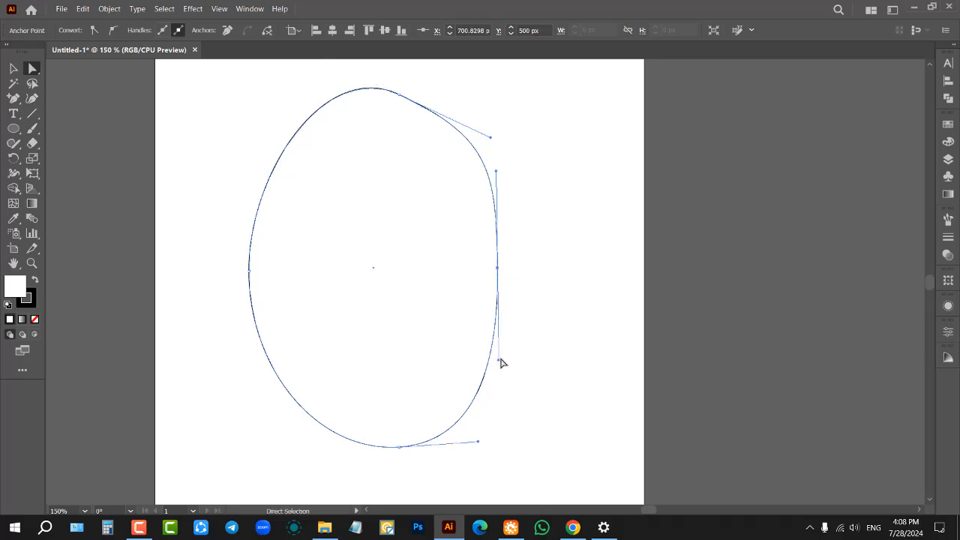
pyautogui.moveTo(500, 363); pyautogui.dragTo(463, 341)
pyautogui.click(399, 94)
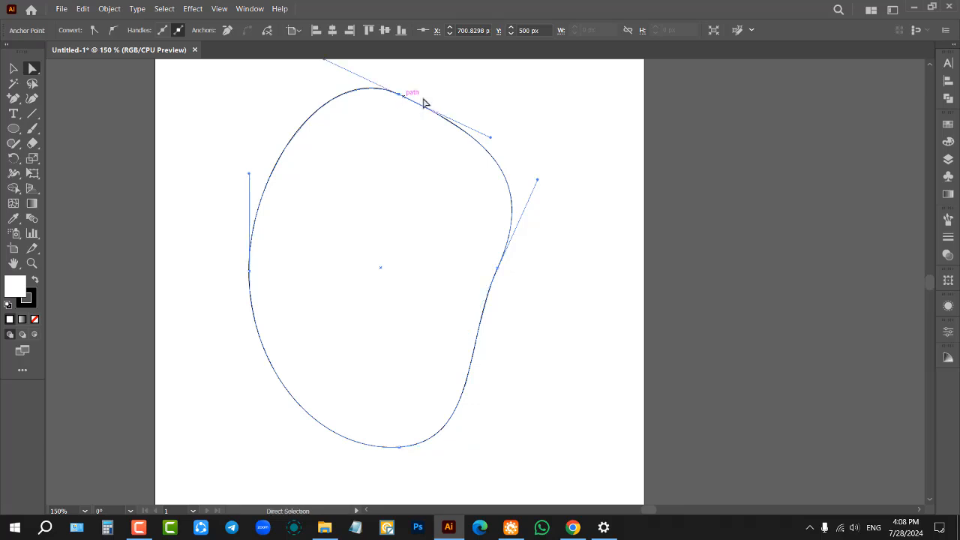
pyautogui.moveTo(491, 138); pyautogui.dragTo(489, 115)
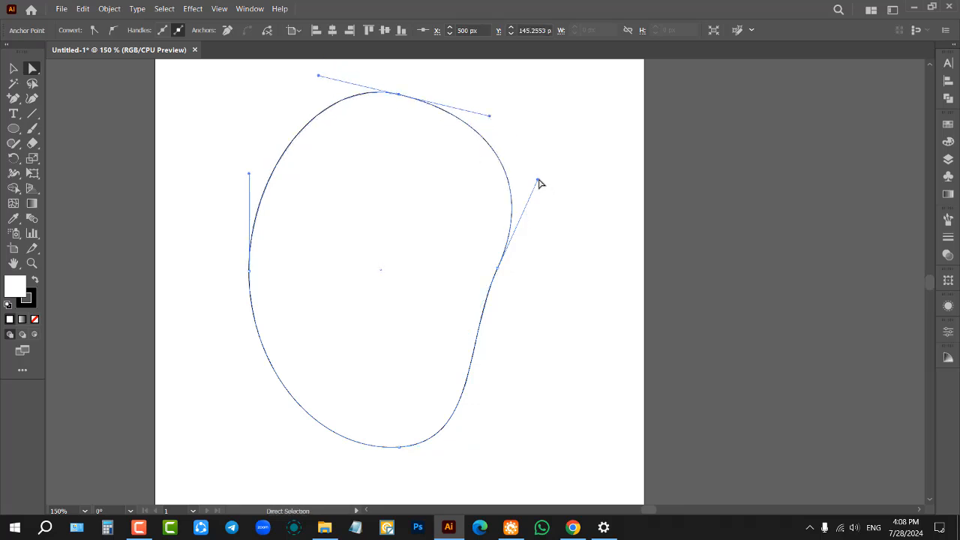
pyautogui.moveTo(539, 182)
pyautogui.mouseDown()
pyautogui.moveTo(520, 171)
pyautogui.moveTo(541, 173)
pyautogui.mouseUp()
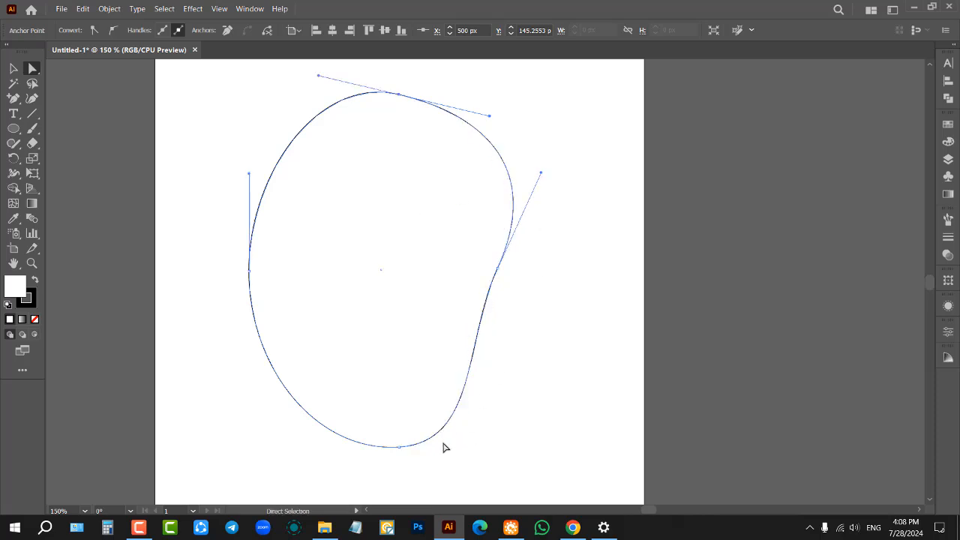
# Raise and slightly shorten the bottom anchor point's right handle to tilt the shape's lower curve.
pyautogui.click(398, 446)
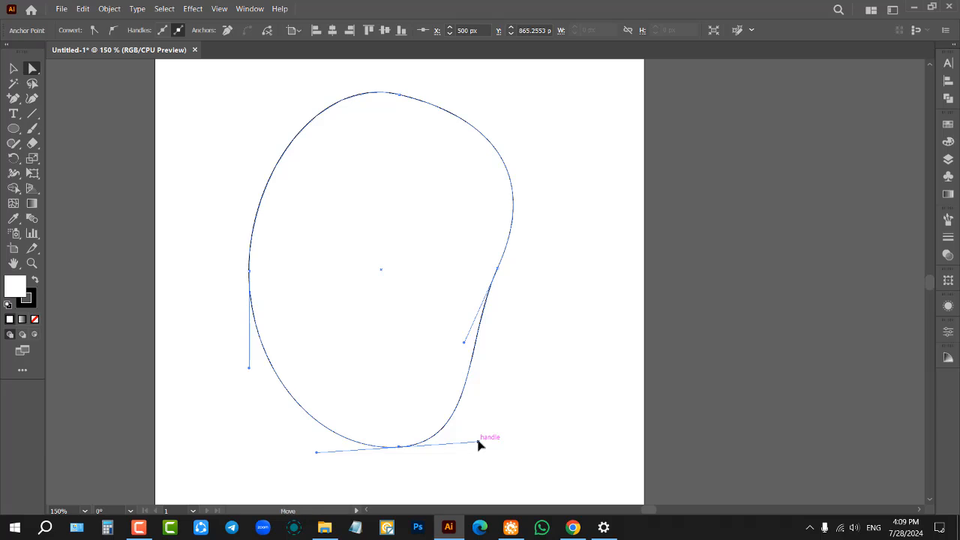
pyautogui.moveTo(480, 444); pyautogui.dragTo(479, 433)
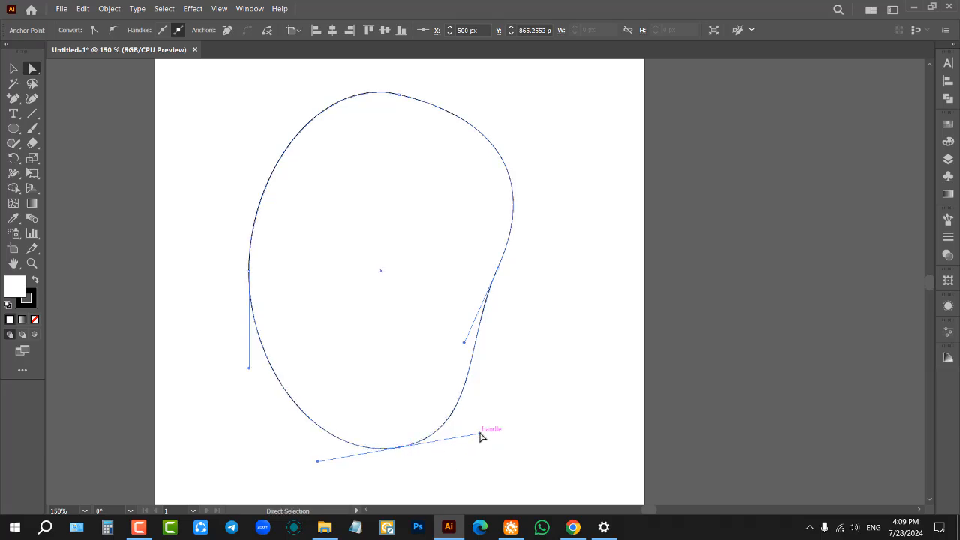
pyautogui.moveTo(480, 434)
pyautogui.mouseDown()
pyautogui.moveTo(471, 424)
pyautogui.moveTo(481, 448)
pyautogui.moveTo(472, 427)
pyautogui.mouseUp()
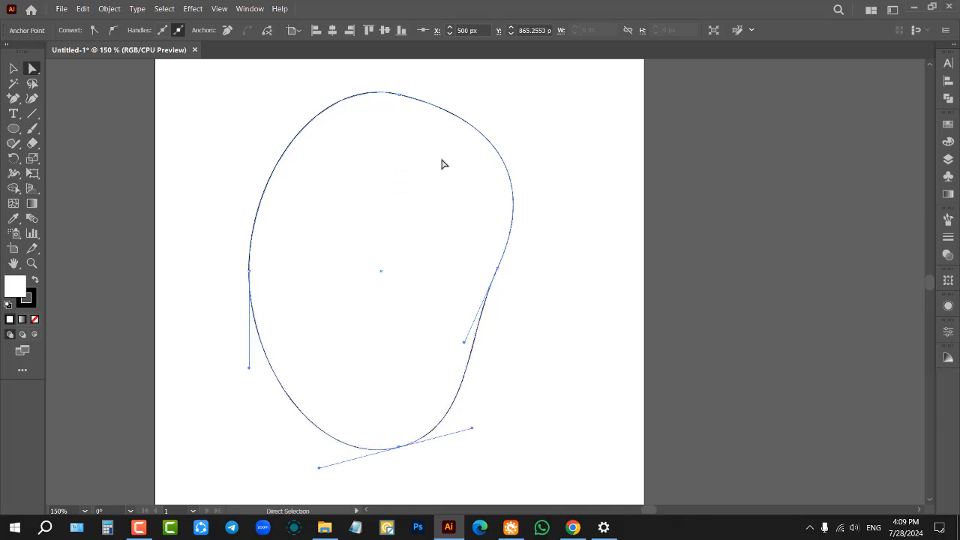
# Refine the right anchor's upper handle, and lengthen and level the top anchor's left handle to round the top.
pyautogui.moveTo(497, 269); pyautogui.dragTo(529, 189)
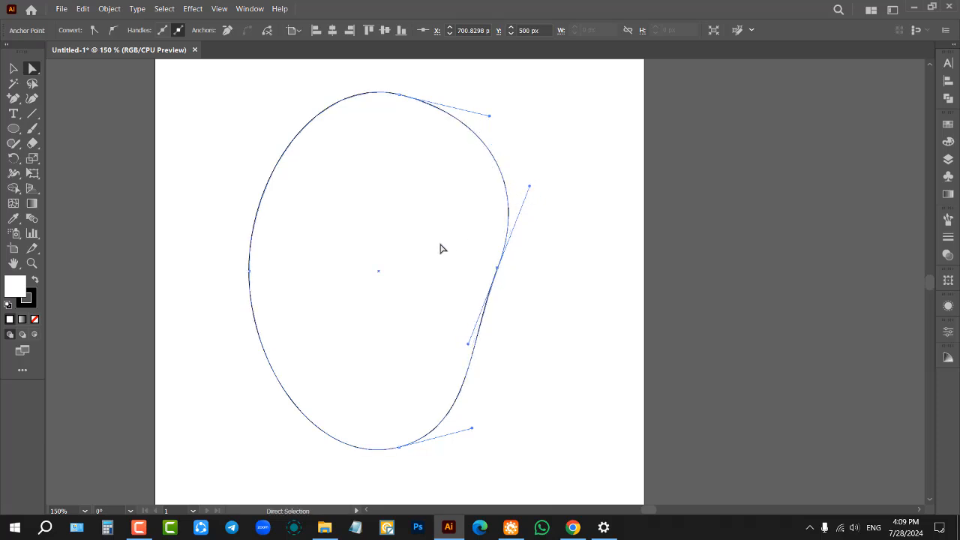
pyautogui.click(398, 96)
pyautogui.moveTo(318, 77); pyautogui.dragTo(296, 85)
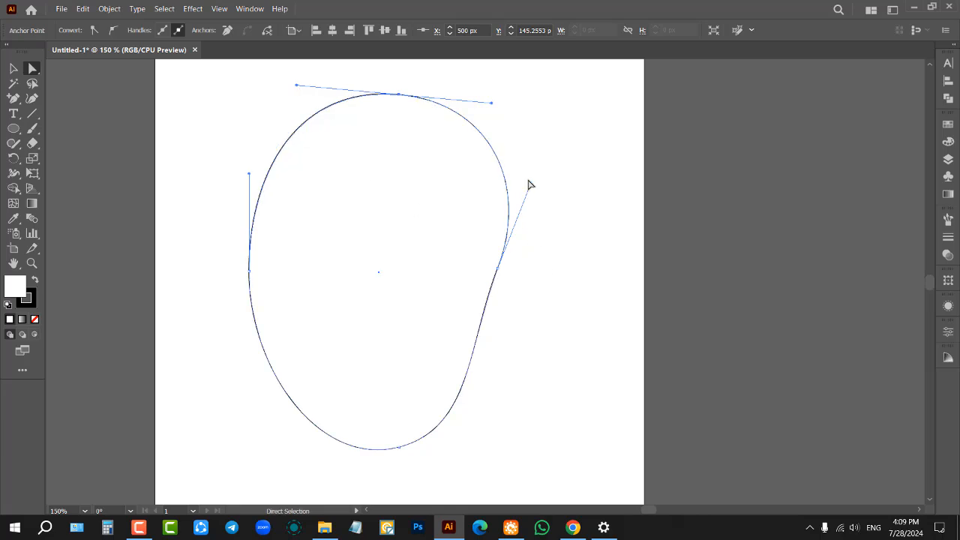
pyautogui.moveTo(529, 190); pyautogui.dragTo(532, 190)
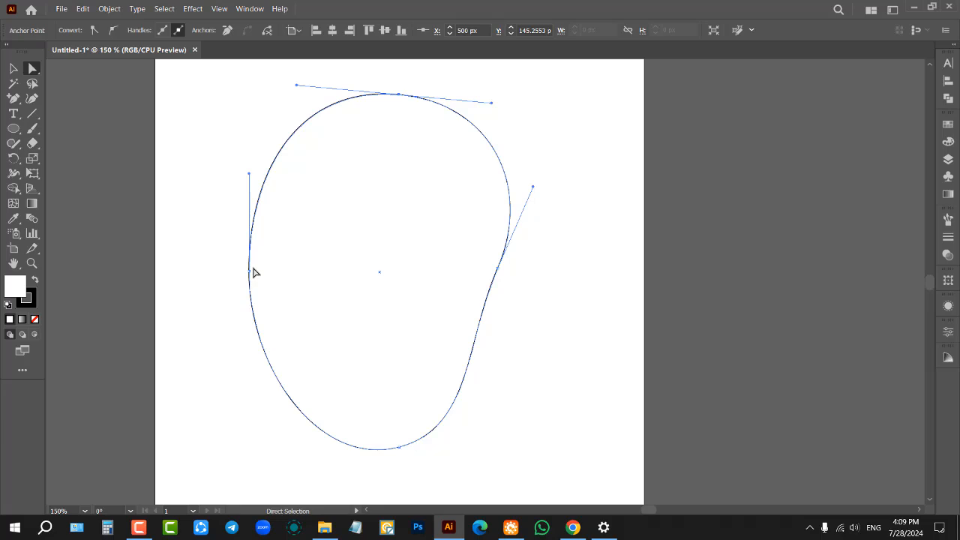
# Move the left anchor point inward and up to about X 226, Y 485 px and deselect the shape.
pyautogui.moveTo(254, 273); pyautogui.dragTo(266, 262)
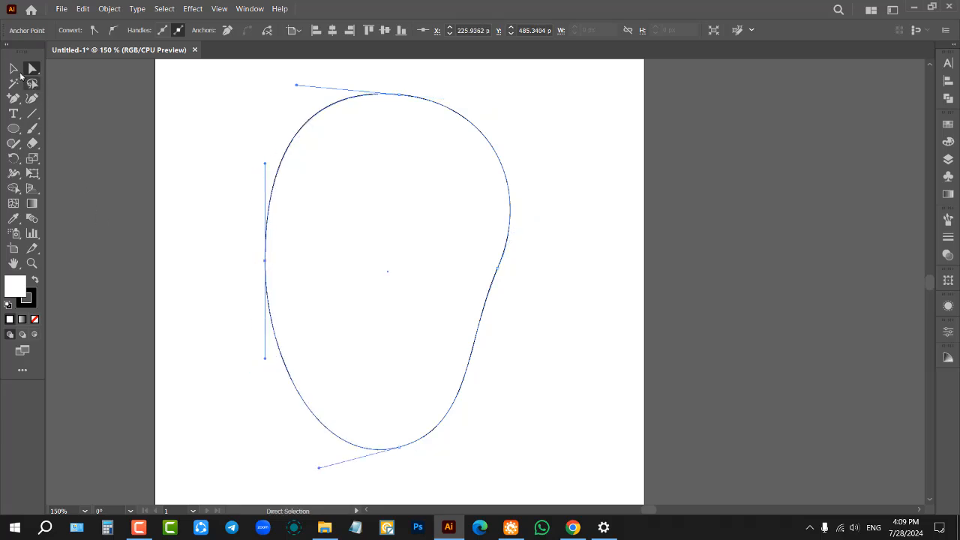
pyautogui.click(16, 70)
pyautogui.click(191, 207)
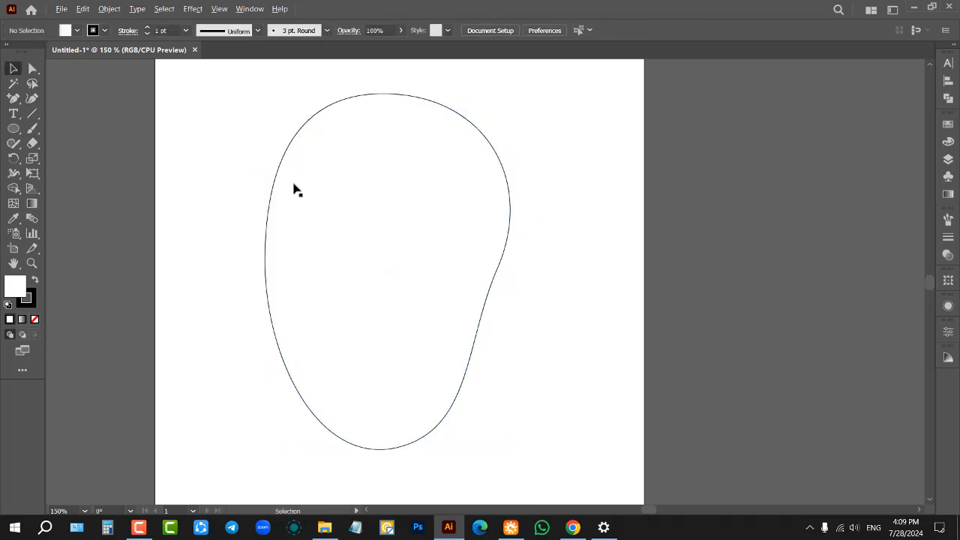
pyautogui.scroll(1, 418, 142)
pyautogui.scroll(-1, 261, 198)
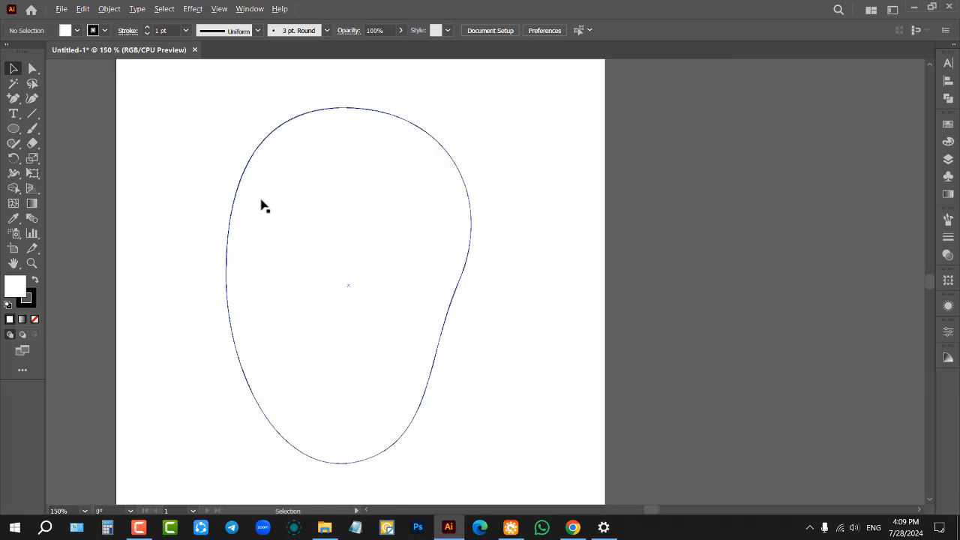
# Draw a tall, narrow ellipse spanning about Y 200 to 673 px beside the organic shape and deselect it.
pyautogui.click(11, 130)
pyautogui.moveTo(528, 135); pyautogui.dragTo(579, 368)
pyautogui.scroll(1, 656, 199)
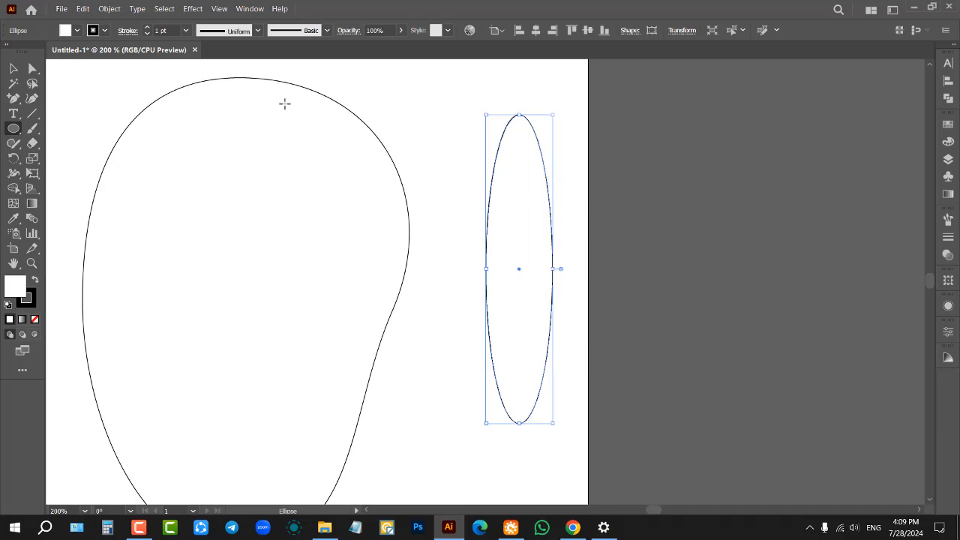
pyautogui.click(14, 68)
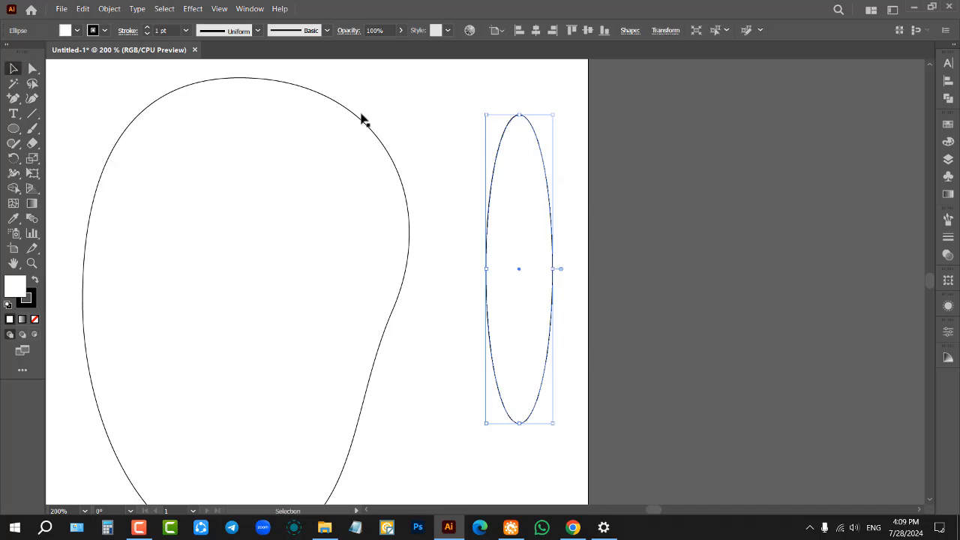
pyautogui.click(362, 113)
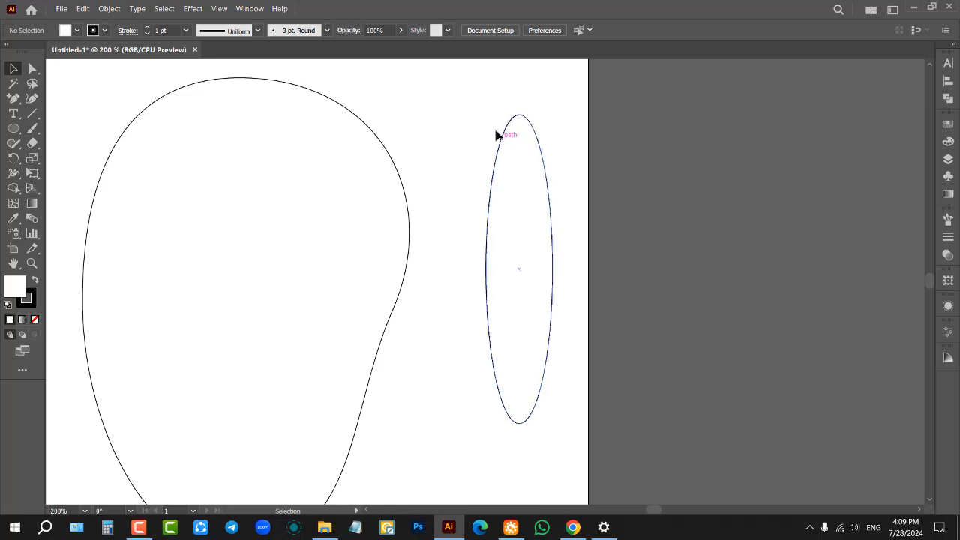
# Convert the narrow ellipse's top and bottom anchor points to sharp corners with the Anchor Point tool to form a pointed leaf.
pyautogui.rightClick(20, 100)
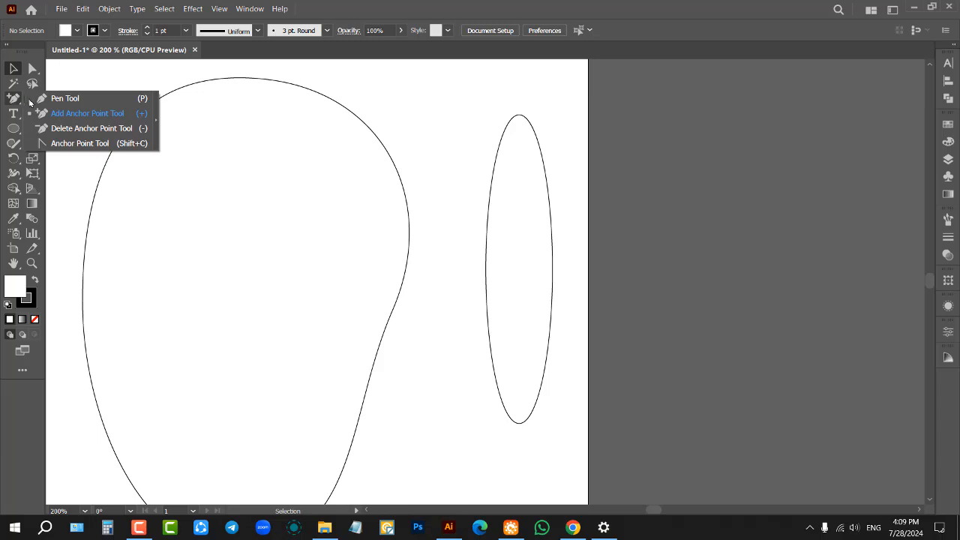
pyautogui.click(80, 143)
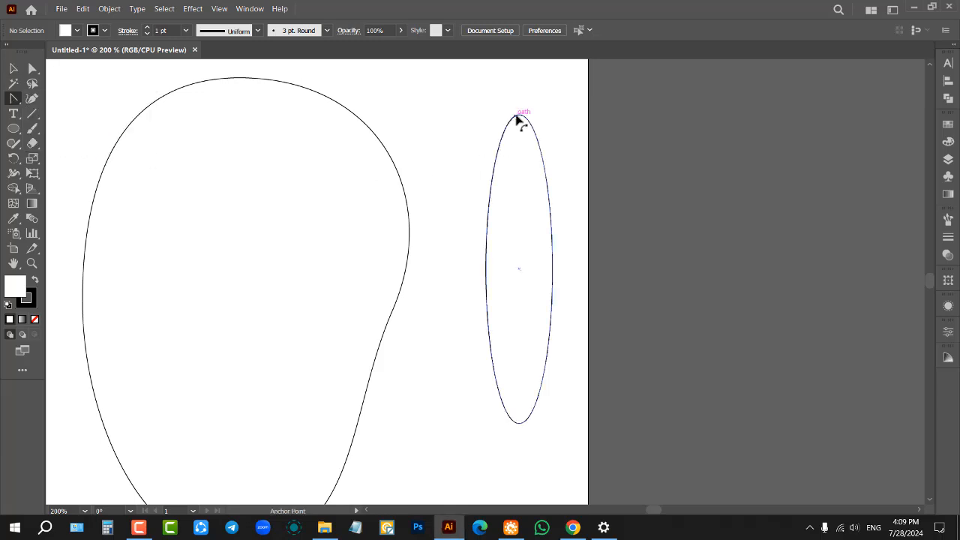
pyautogui.rightClick(16, 100)
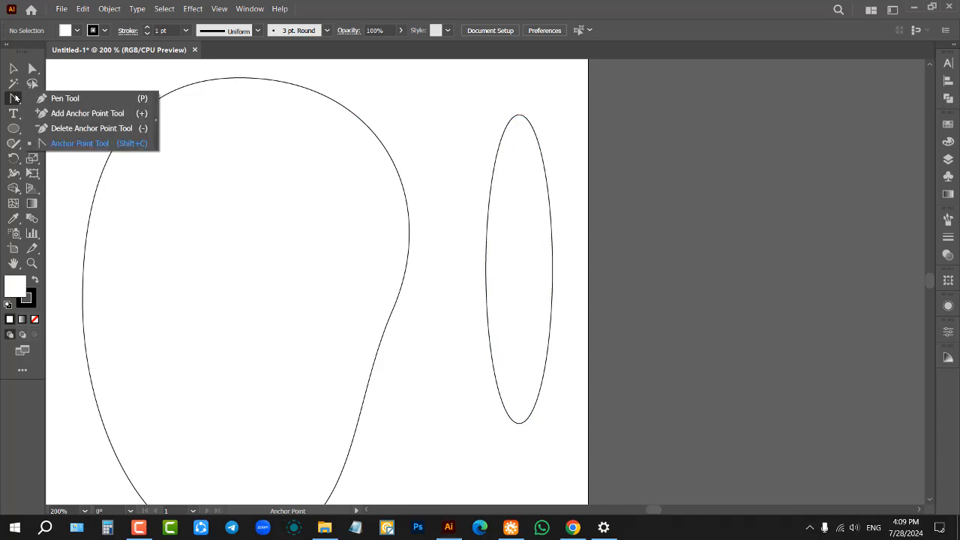
pyautogui.click(66, 143)
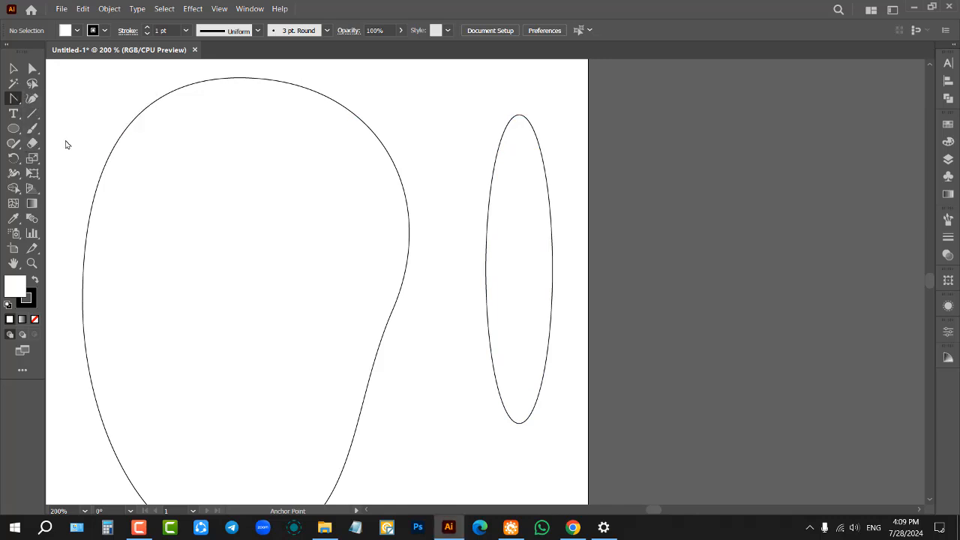
pyautogui.click(518, 117)
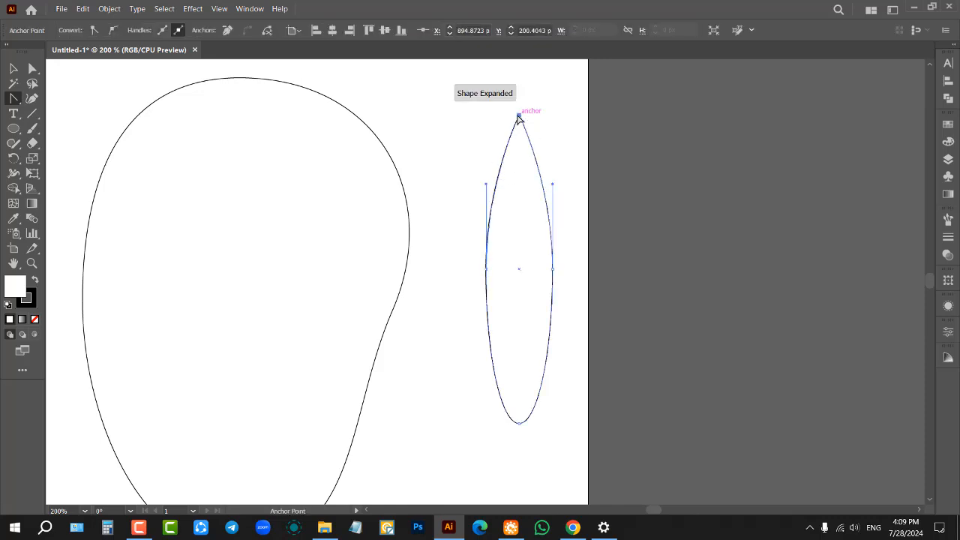
pyautogui.click(518, 422)
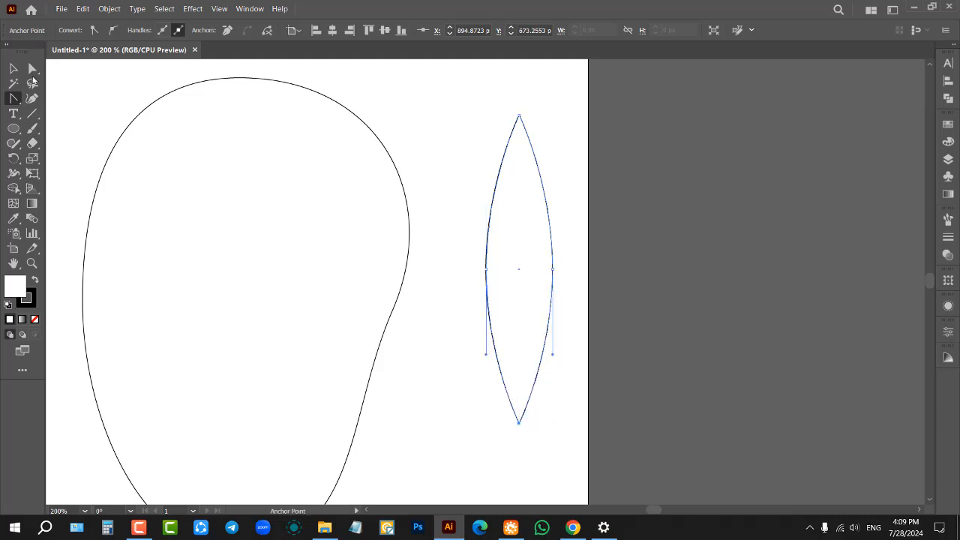
# Move the leaf onto the organic shape's upper right part, rotate it counter-clockwise along the curve, and lengthen and widen it.
pyautogui.press('v')
pyautogui.moveTo(523, 229); pyautogui.dragTo(273, 203)
pyautogui.moveTo(306, 403); pyautogui.dragTo(394, 407)
pyautogui.moveTo(266, 243); pyautogui.dragTo(311, 217)
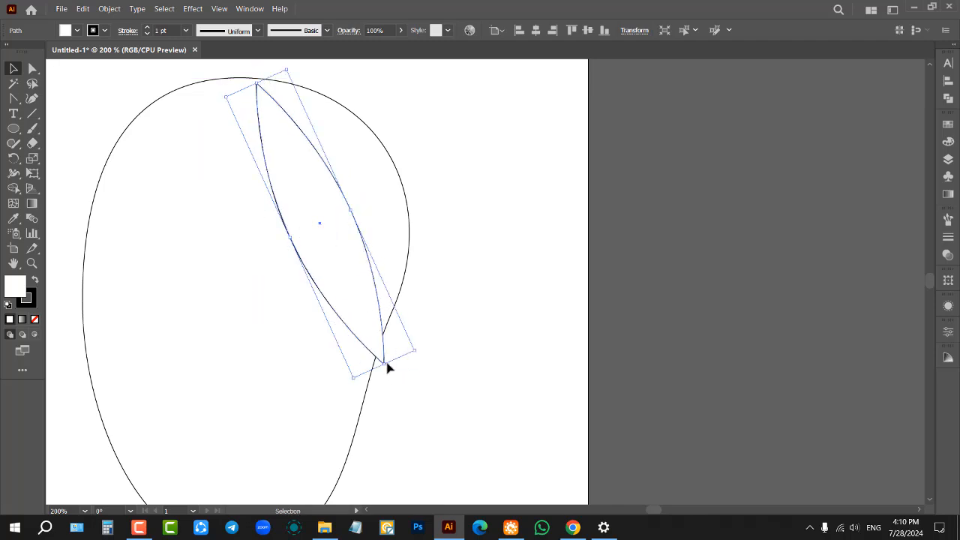
pyautogui.moveTo(385, 363); pyautogui.dragTo(402, 404)
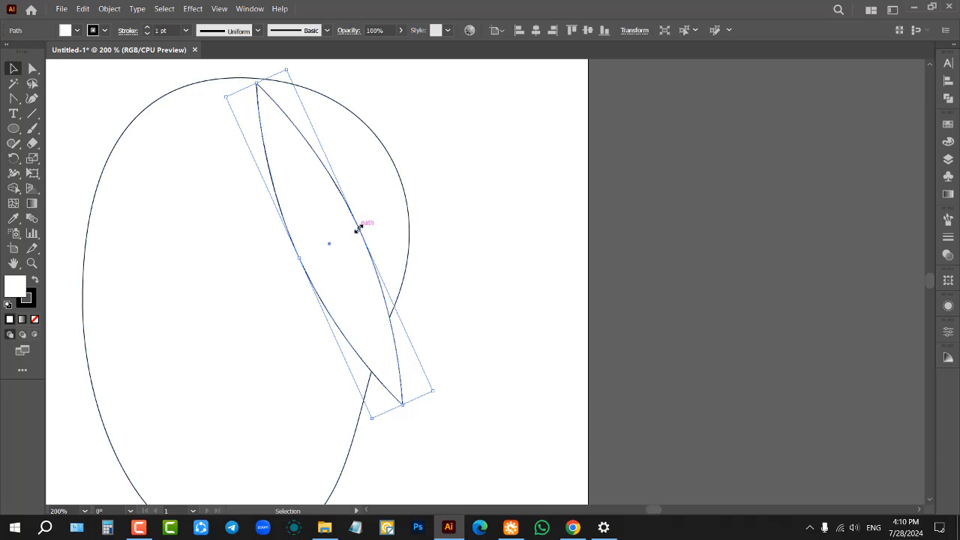
pyautogui.moveTo(362, 227); pyautogui.dragTo(383, 217)
pyautogui.moveTo(345, 239); pyautogui.dragTo(321, 231)
# Move the organic shape with its leaf off the artboard to the far left and place the small egg between them and the artboard.
pyautogui.click(465, 247)
pyautogui.scroll(-3, 465, 246)
pyautogui.moveTo(459, 191); pyautogui.dragTo(307, 370)
pyautogui.moveTo(392, 260); pyautogui.dragTo(119, 138)
pyautogui.moveTo(195, 232); pyautogui.dragTo(243, 163)
pyautogui.scroll(1, 338, 228)
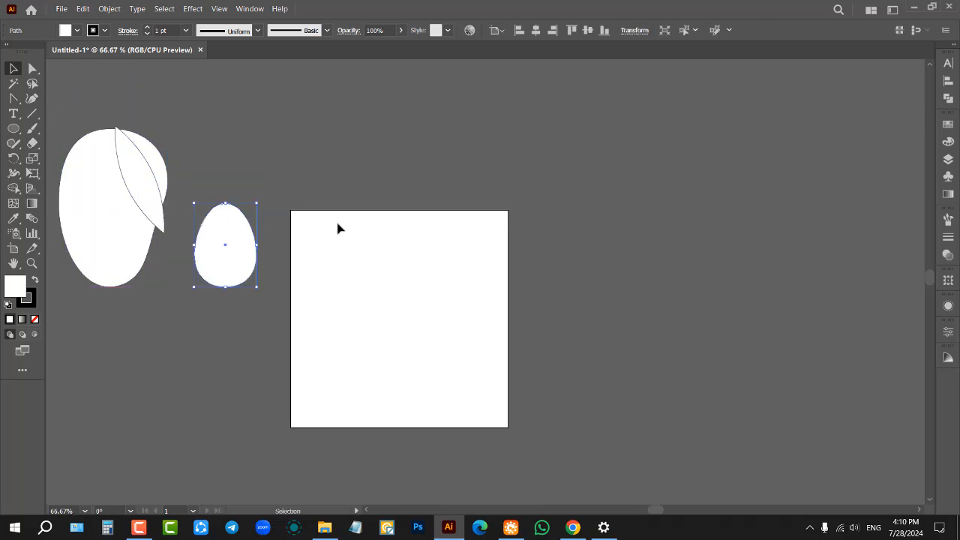
pyautogui.scroll(1, 60, 155)
pyautogui.click(292, 160)
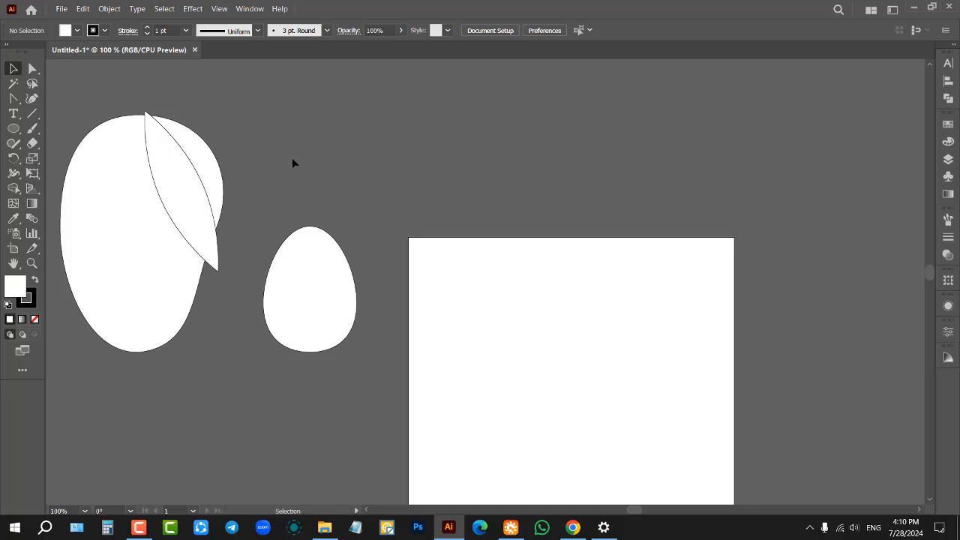
# Draw an upright ellipse about 396 px wide and 523 px high in the middle of the artboard.
pyautogui.scroll(-1, 300, 174)
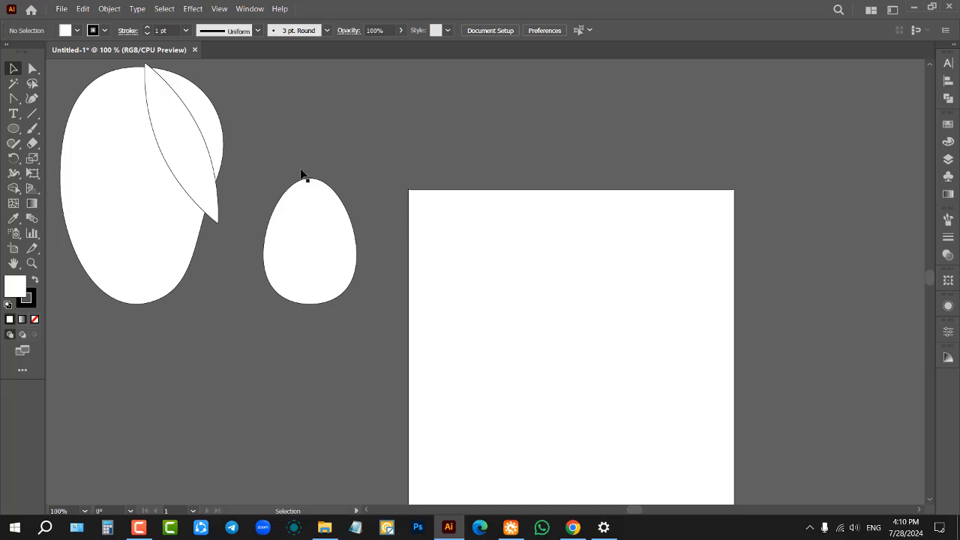
pyautogui.scroll(-1, 450, 225)
pyautogui.scroll(-2, 341, 219)
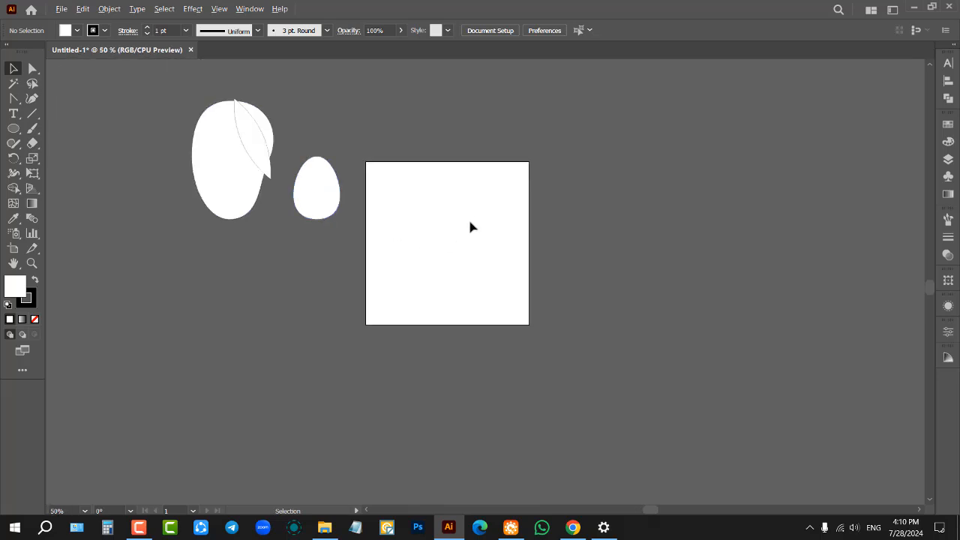
pyautogui.scroll(3, 470, 222)
pyautogui.click(13, 128)
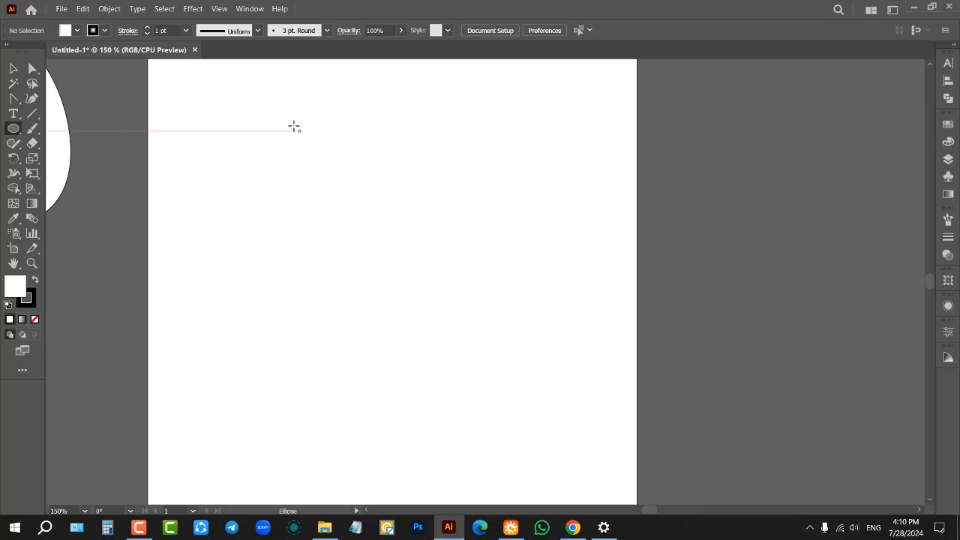
pyautogui.moveTo(294, 127); pyautogui.dragTo(488, 382)
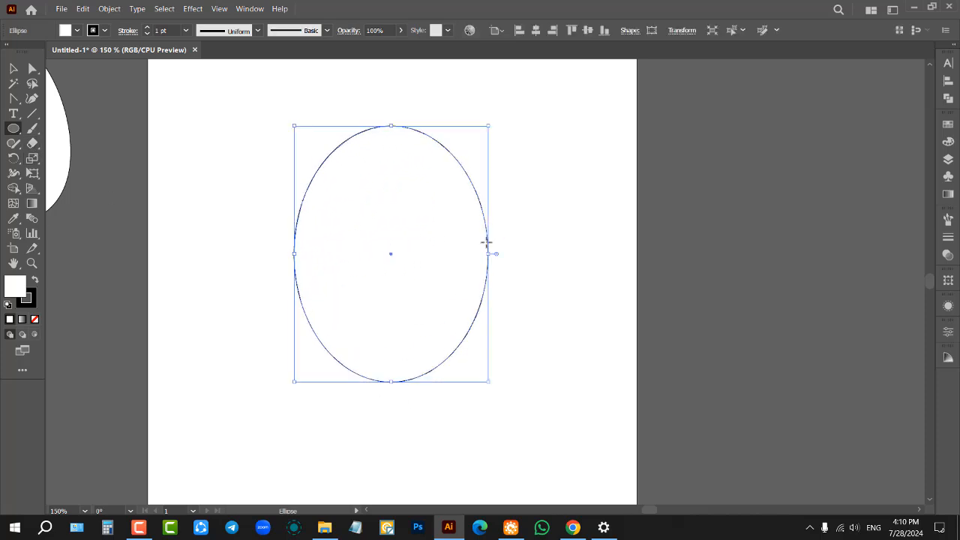
# Shift the ellipse's left and right anchor points down together to Y 411.8 px to form an egg, and deselect it.
pyautogui.click(32, 68)
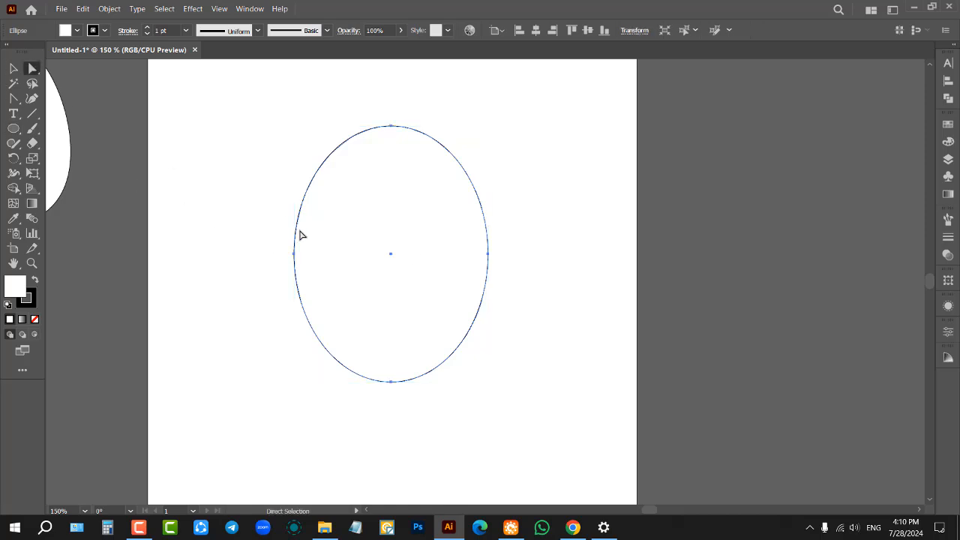
pyautogui.click(263, 246)
pyautogui.moveTo(232, 218); pyautogui.dragTo(489, 283)
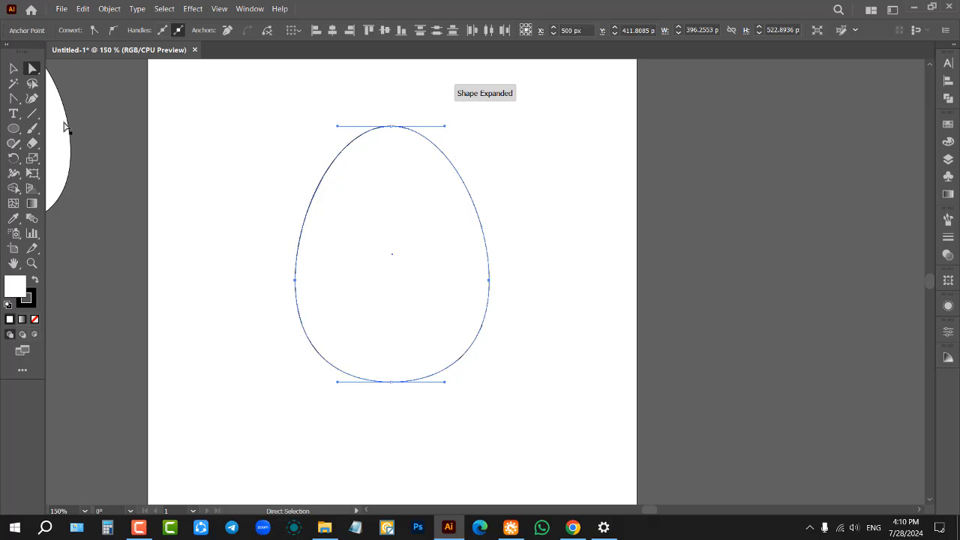
pyautogui.click(13, 69)
pyautogui.click(225, 142)
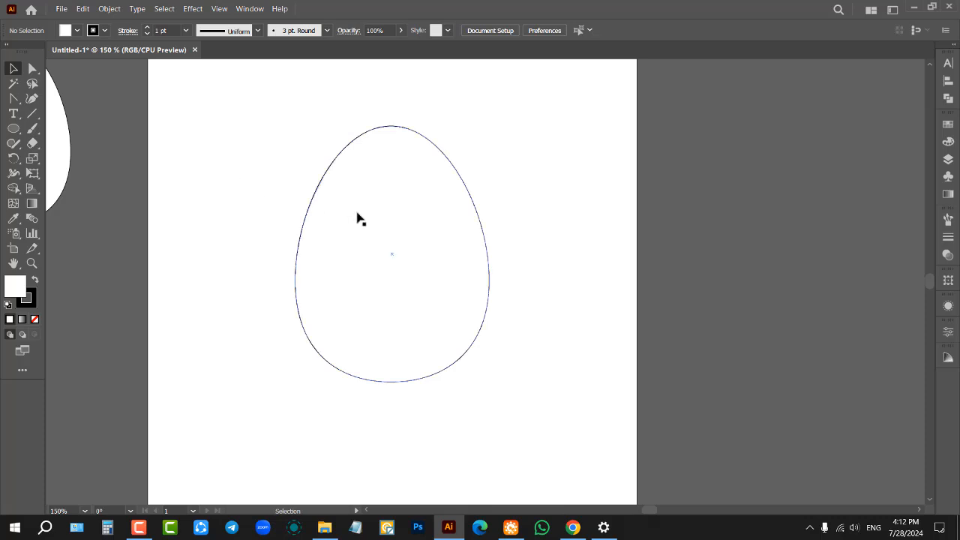
# Move the new egg off the artboard, below the organic shape and the small egg, and deselect it.
pyautogui.scroll(-2, 409, 225)
pyautogui.moveTo(391, 243); pyautogui.dragTo(150, 318)
pyautogui.click(360, 282)
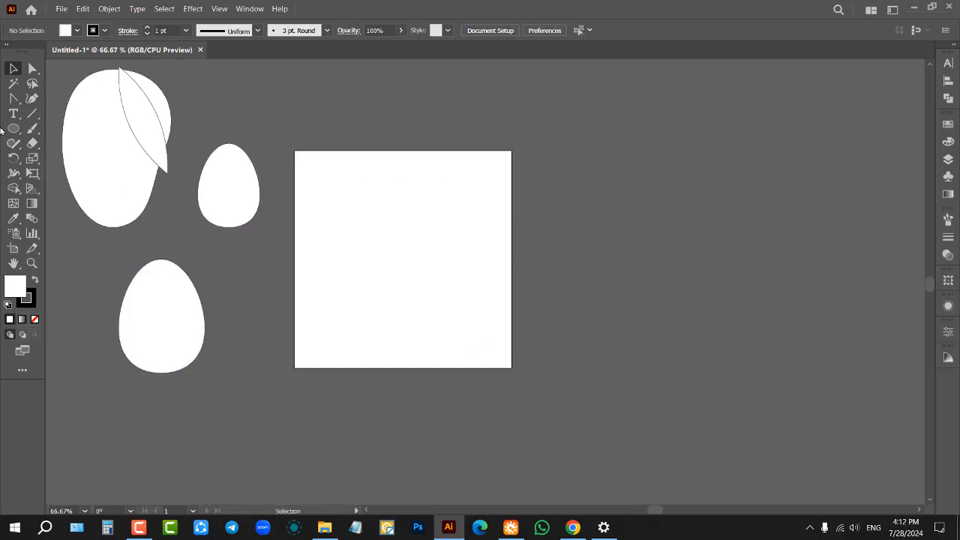
# Draw another upright ellipse on the empty artboard with its top anchor at about X 526, Y 161 px.
pyautogui.press('l')
pyautogui.moveTo(361, 184); pyautogui.dragTo(455, 316)
pyautogui.scroll(2, 438, 223)
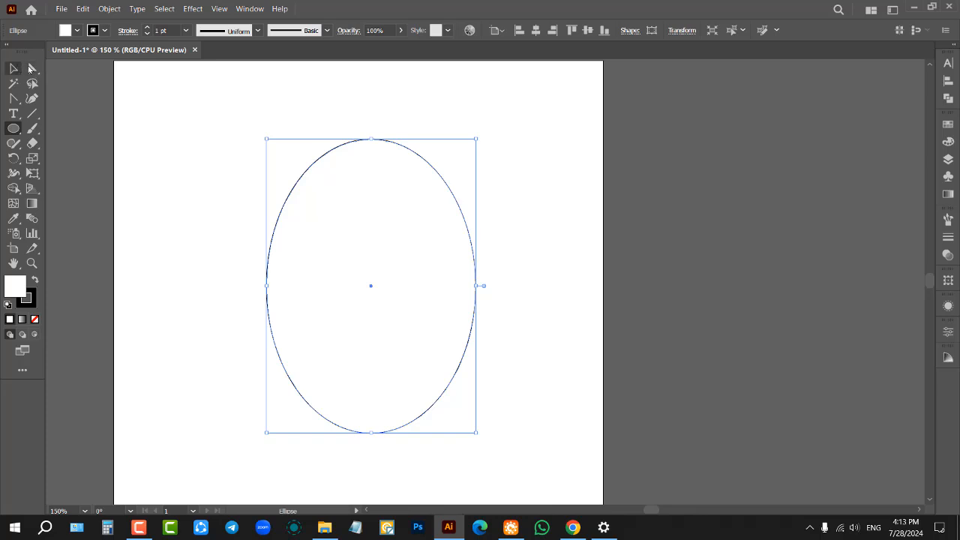
# Try to flatten the ellipse's top by lengthening the top anchor's right and left handles outward.
pyautogui.click(32, 68)
pyautogui.click(371, 141)
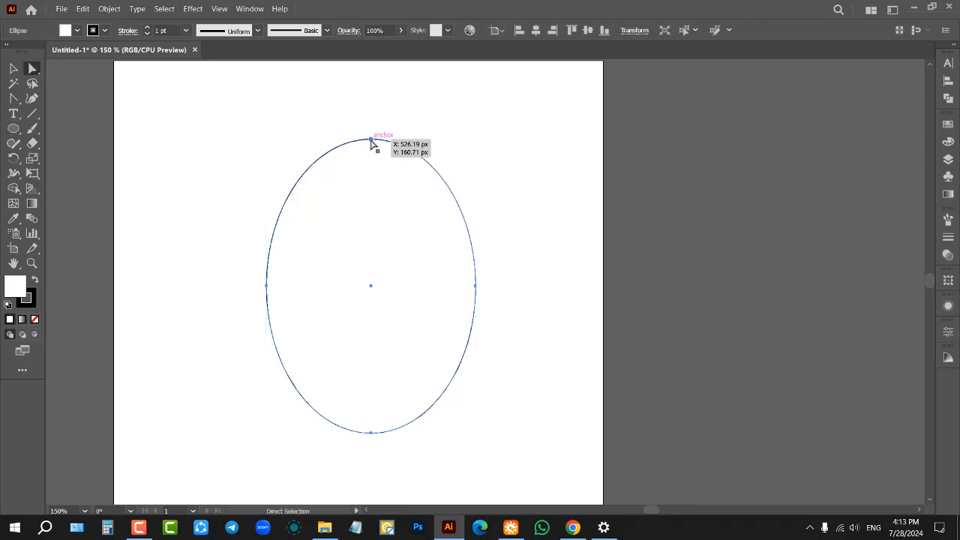
pyautogui.click(371, 141)
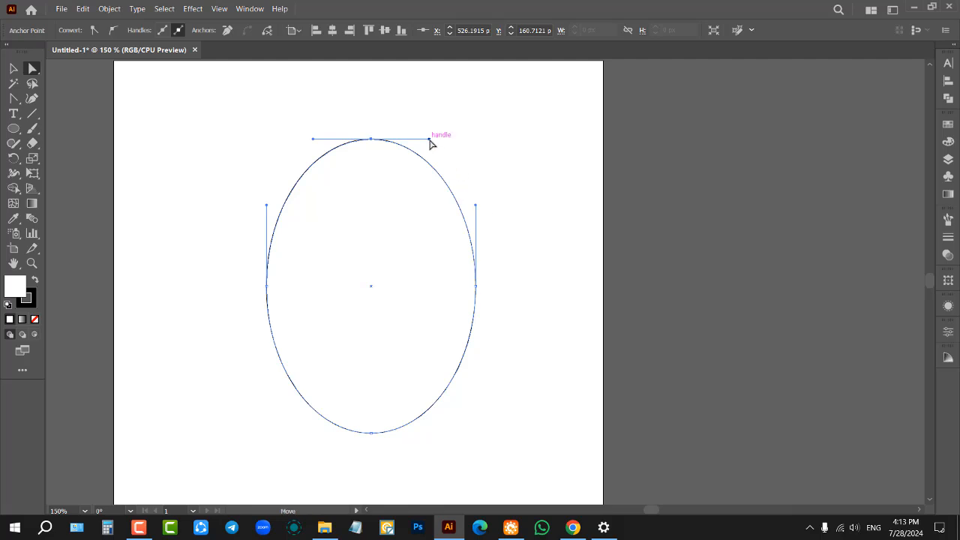
pyautogui.moveTo(429, 140); pyautogui.dragTo(456, 143)
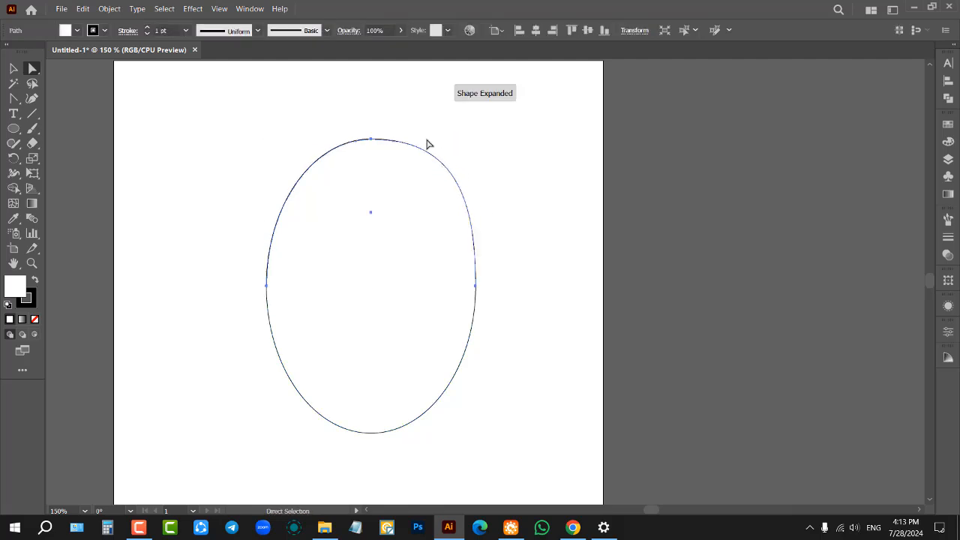
pyautogui.click(371, 140)
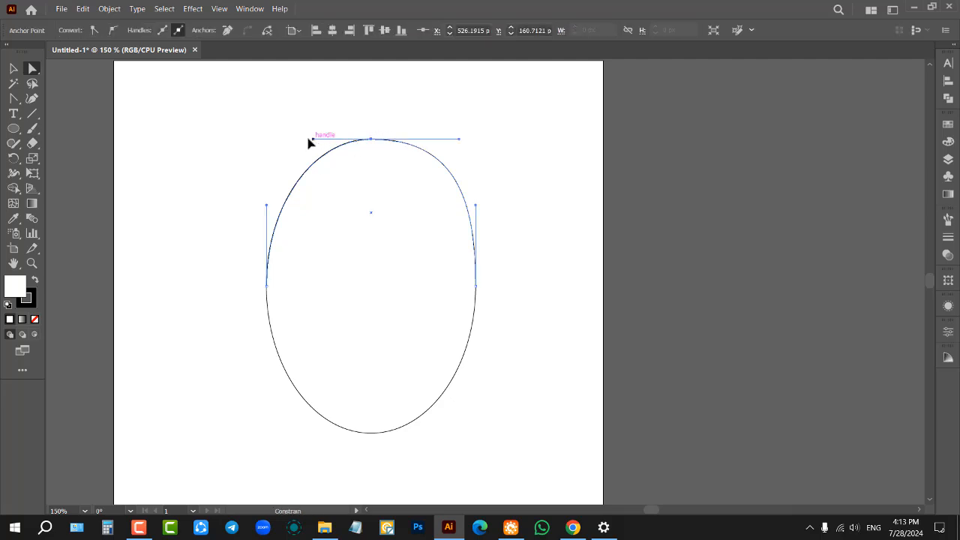
pyautogui.moveTo(313, 140); pyautogui.dragTo(291, 140)
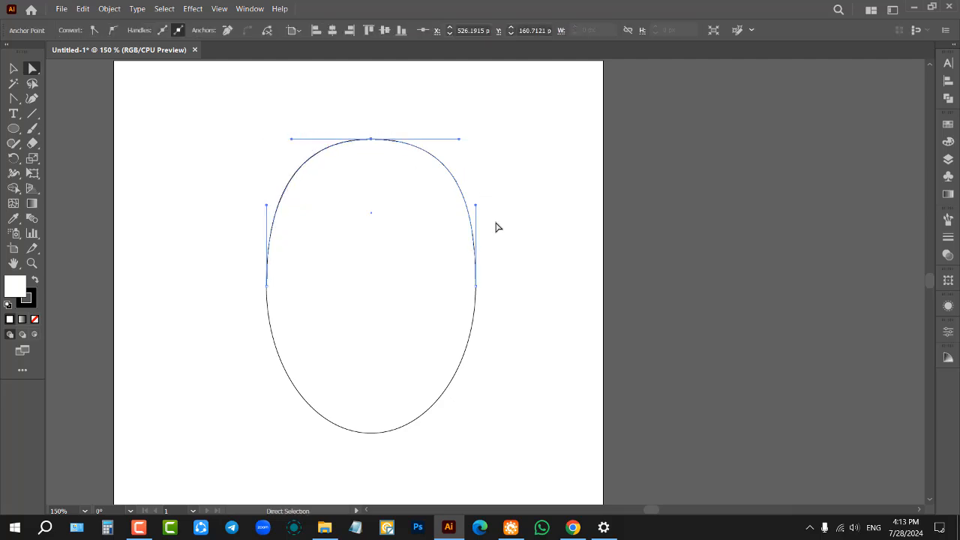
# Try moving the right anchor inward to about X 717, Y 461 px and swinging its upper handle outward.
pyautogui.moveTo(476, 286); pyautogui.dragTo(464, 284)
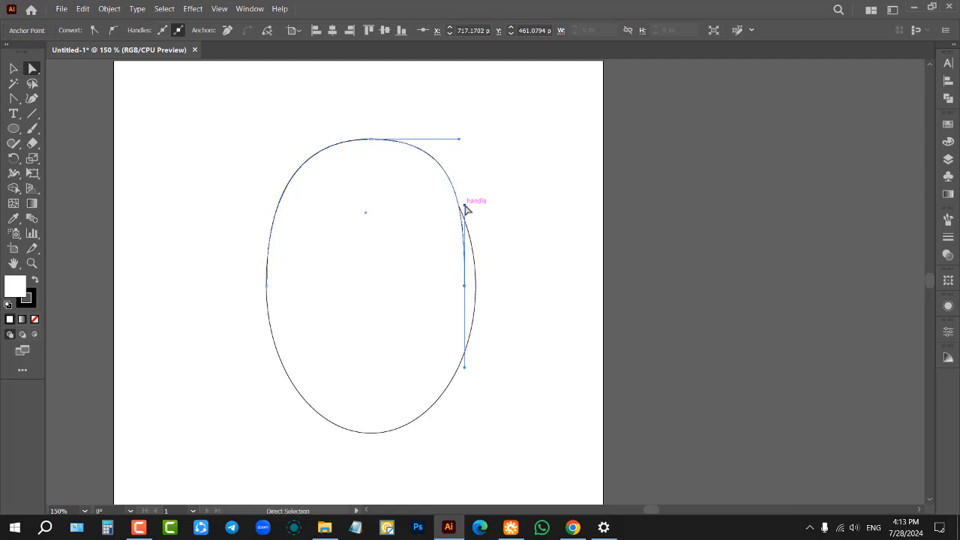
pyautogui.moveTo(463, 208); pyautogui.dragTo(488, 216)
pyautogui.moveTo(497, 217); pyautogui.dragTo(498, 218)
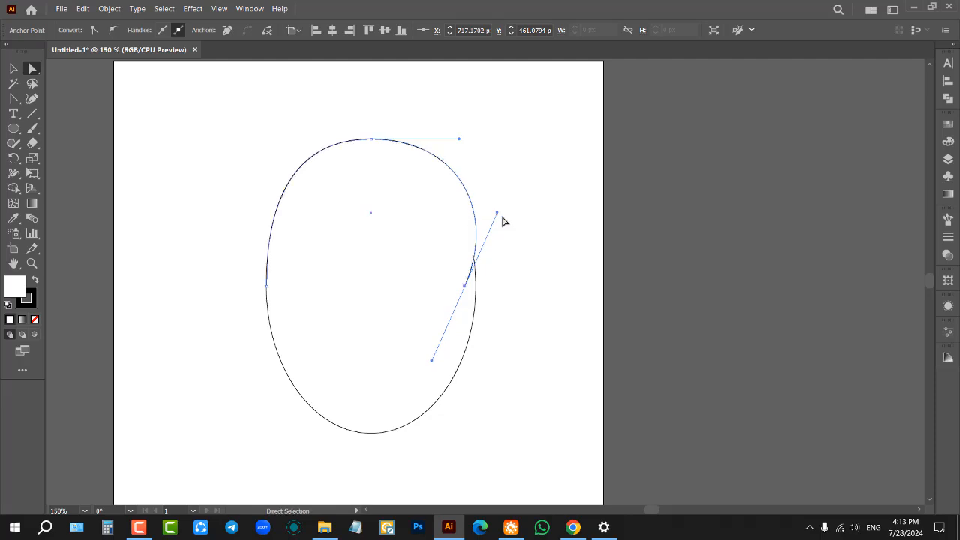
# Undo the right anchor's changes and delete the reshaped half-path lying over the ellipse.
pyautogui.press('v')
pyautogui.moveTo(464, 286); pyautogui.dragTo(475, 282)
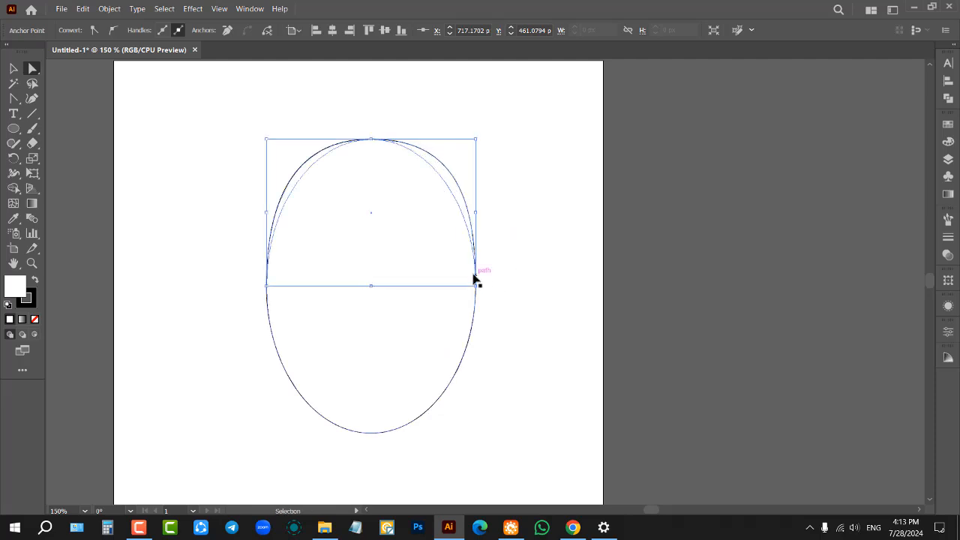
pyautogui.click(14, 69)
pyautogui.click(279, 189)
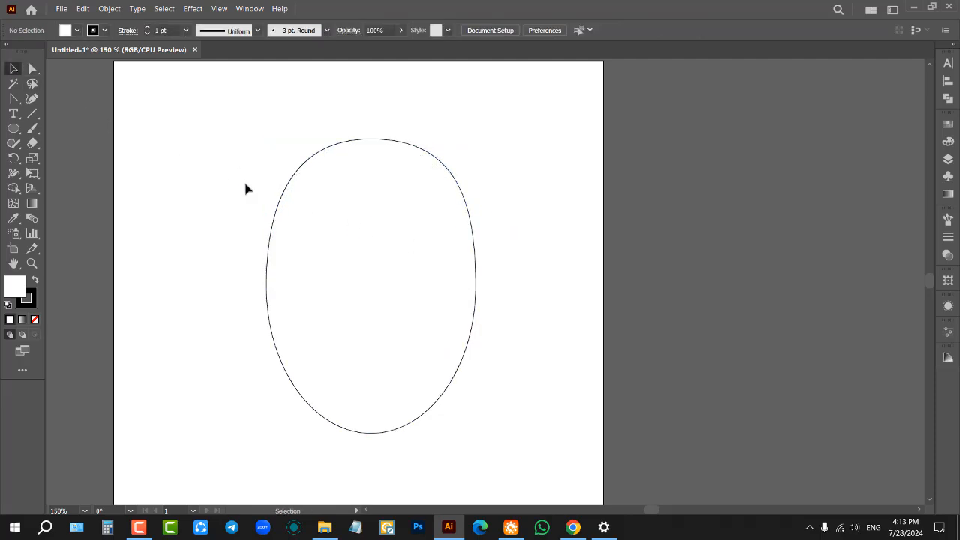
pyautogui.moveTo(471, 245); pyautogui.dragTo(673, 278)
pyautogui.press('Delete')
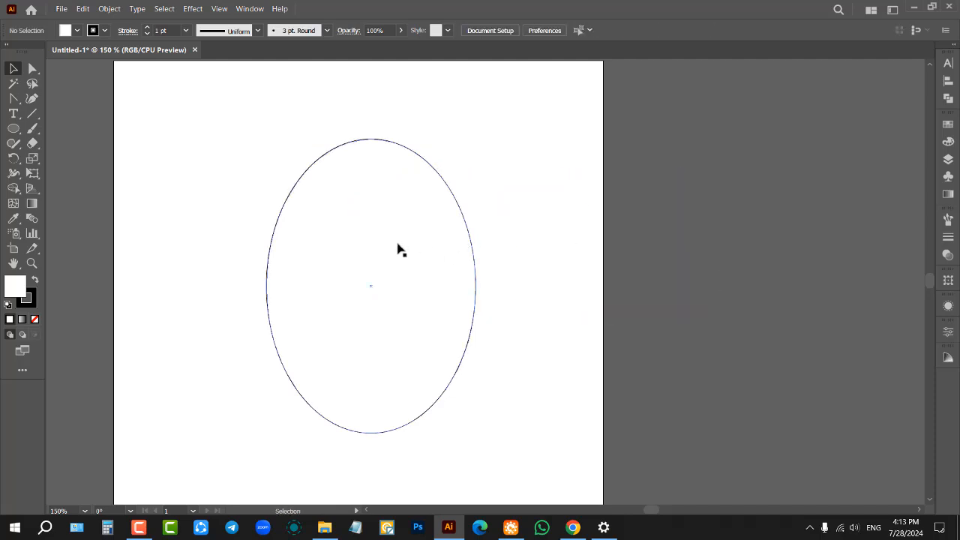
# Move the ellipse slightly right and up on the artboard and deselect it.
pyautogui.click(392, 255)
pyautogui.moveTo(366, 246)
pyautogui.mouseDown()
pyautogui.moveTo(278, 246)
pyautogui.moveTo(375, 244)
pyautogui.mouseUp()
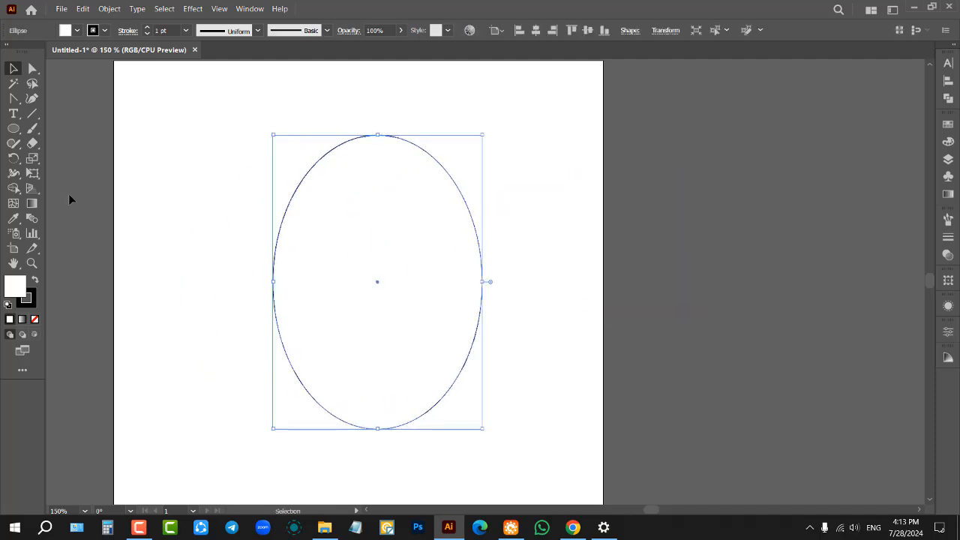
pyautogui.click(69, 194)
# Flatten the ellipse's top by lengthening the top anchor's right and left handles outward.
pyautogui.click(368, 209)
pyautogui.click(32, 68)
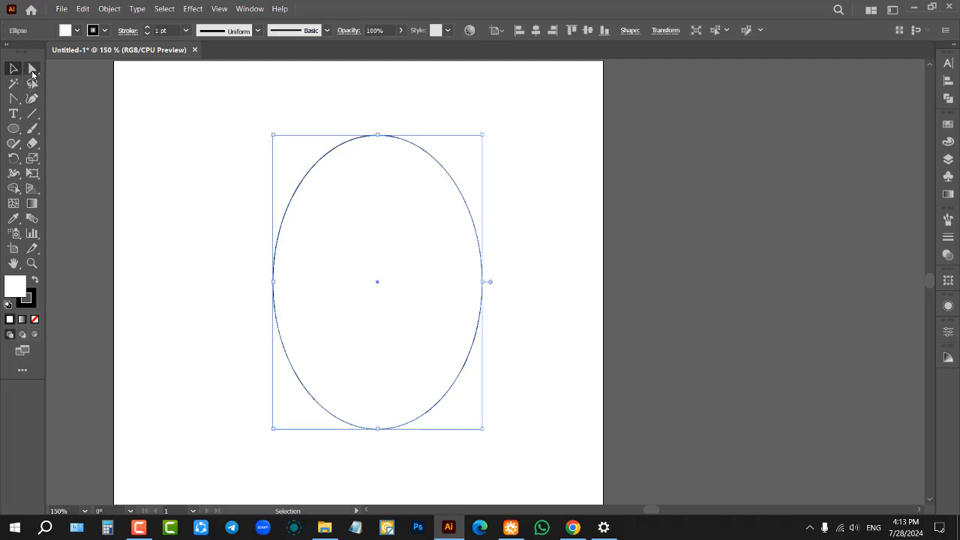
pyautogui.click(377, 135)
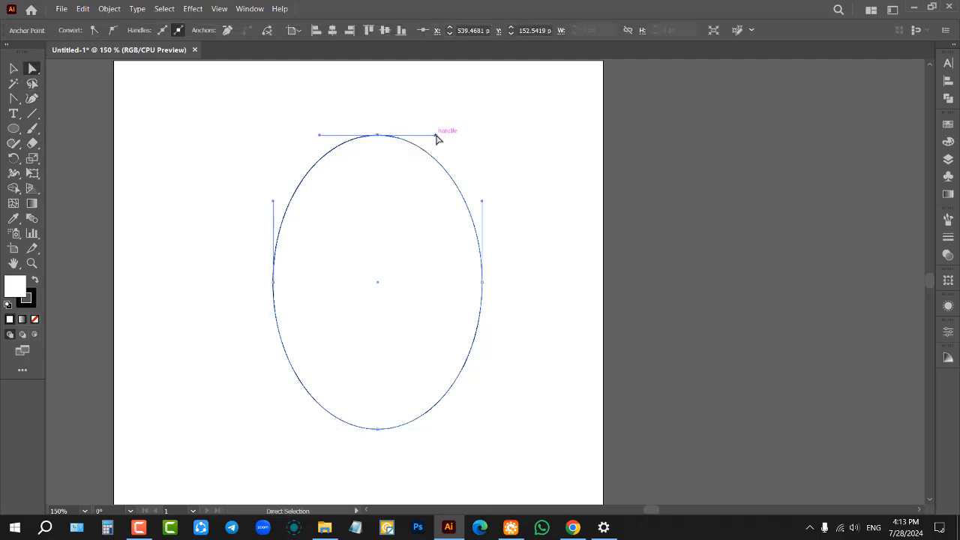
pyautogui.press('ctrl')
pyautogui.moveTo(437, 137); pyautogui.dragTo(456, 136)
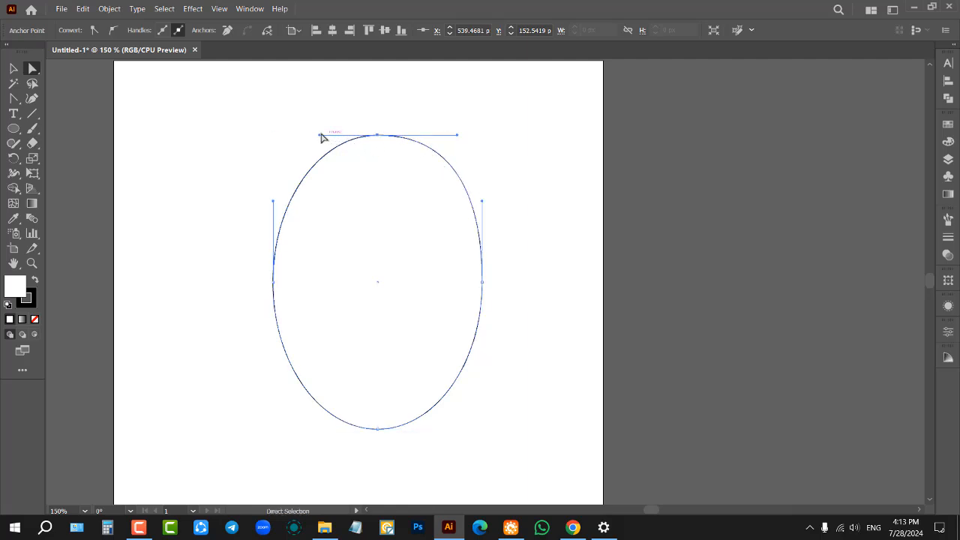
pyautogui.moveTo(320, 136); pyautogui.dragTo(301, 135)
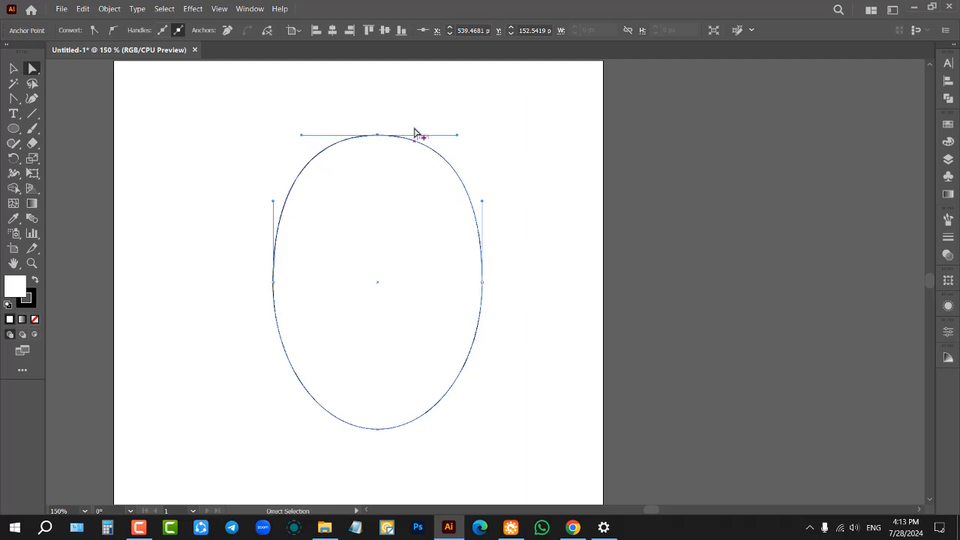
pyautogui.scroll(1, 417, 133)
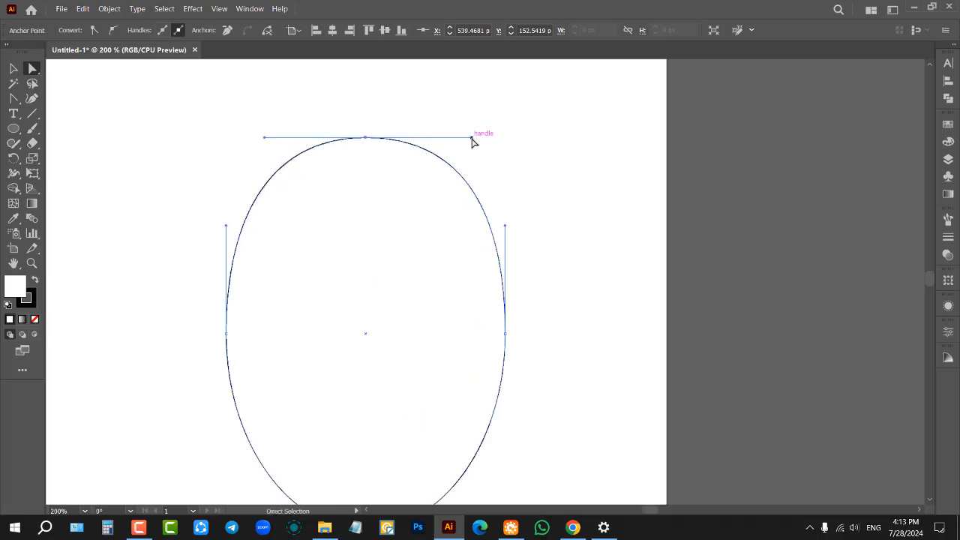
pyautogui.moveTo(470, 143); pyautogui.dragTo(475, 143)
pyautogui.scroll(-1, 534, 236)
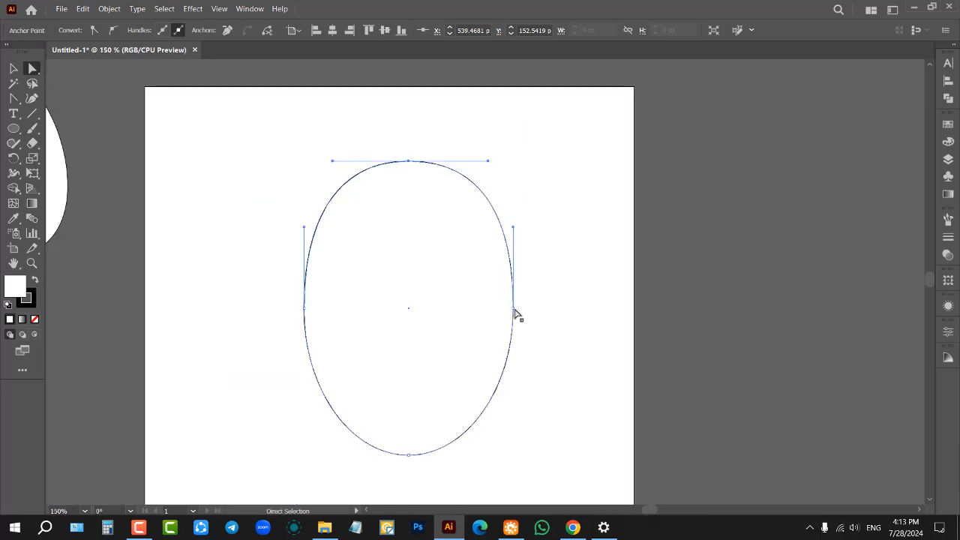
# Move the ellipse's right anchor in and down to about X 668, Y 500 px, swinging its upper handle outward.
pyautogui.moveTo(514, 309); pyautogui.dragTo(505, 306)
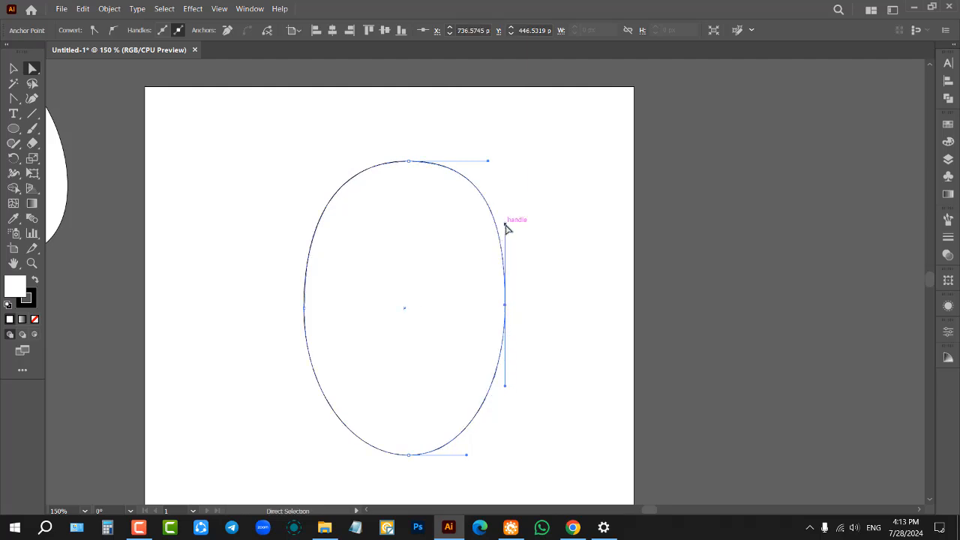
pyautogui.moveTo(506, 225); pyautogui.dragTo(521, 229)
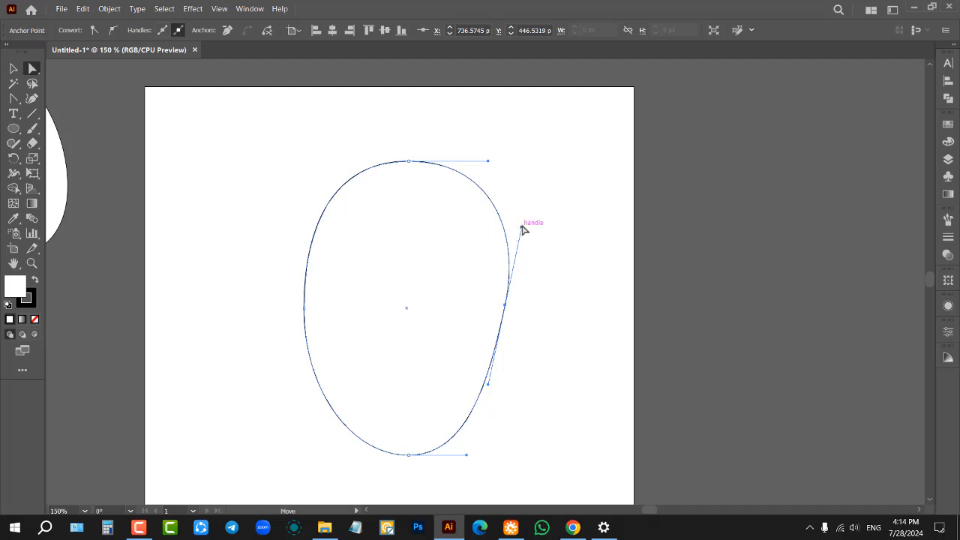
pyautogui.moveTo(523, 229)
pyautogui.mouseDown()
pyautogui.moveTo(538, 242)
pyautogui.moveTo(528, 238)
pyautogui.mouseUp()
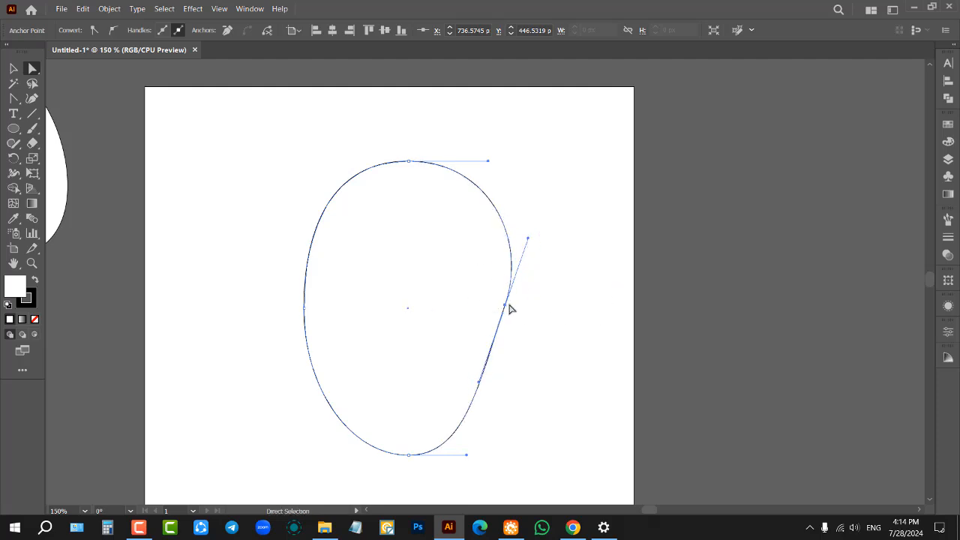
pyautogui.moveTo(507, 305); pyautogui.dragTo(491, 308)
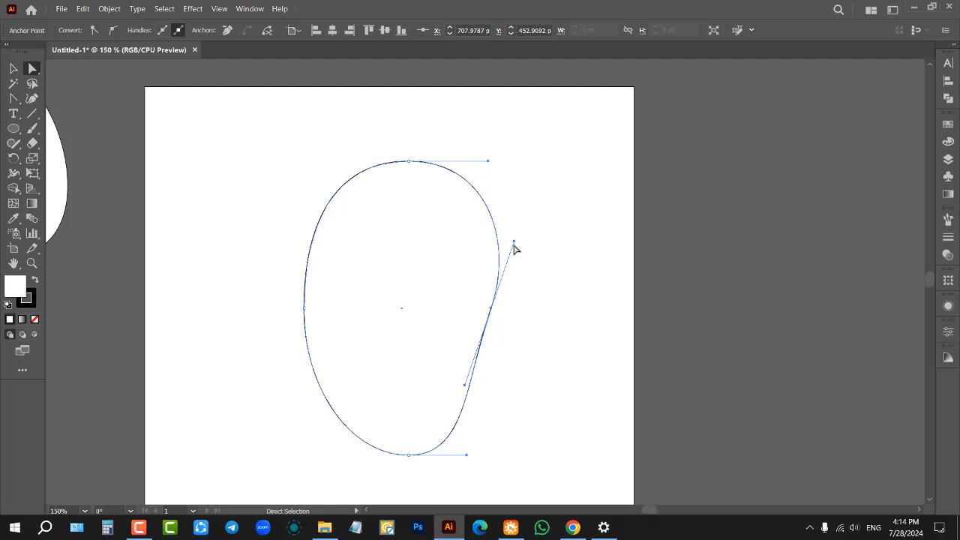
pyautogui.moveTo(514, 242); pyautogui.dragTo(522, 243)
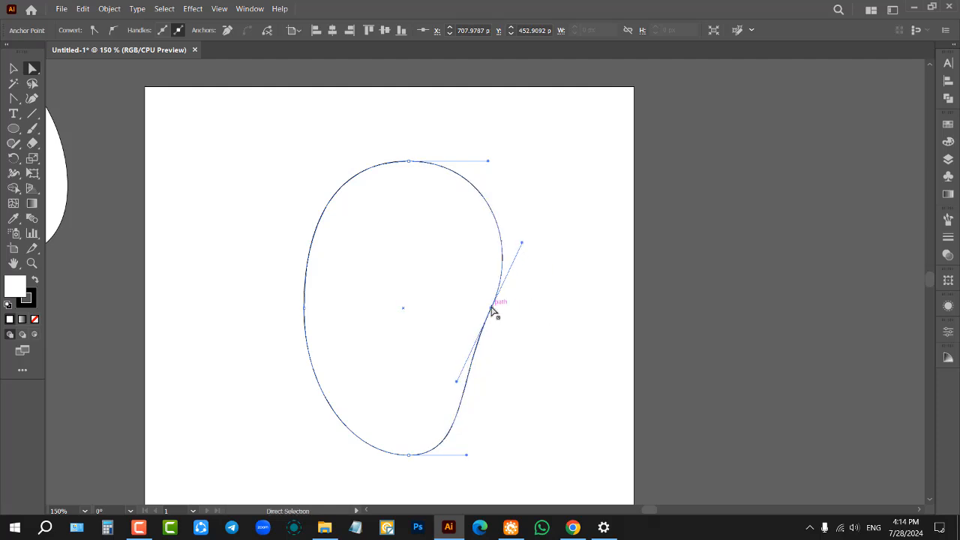
pyautogui.moveTo(493, 310); pyautogui.dragTo(473, 331)
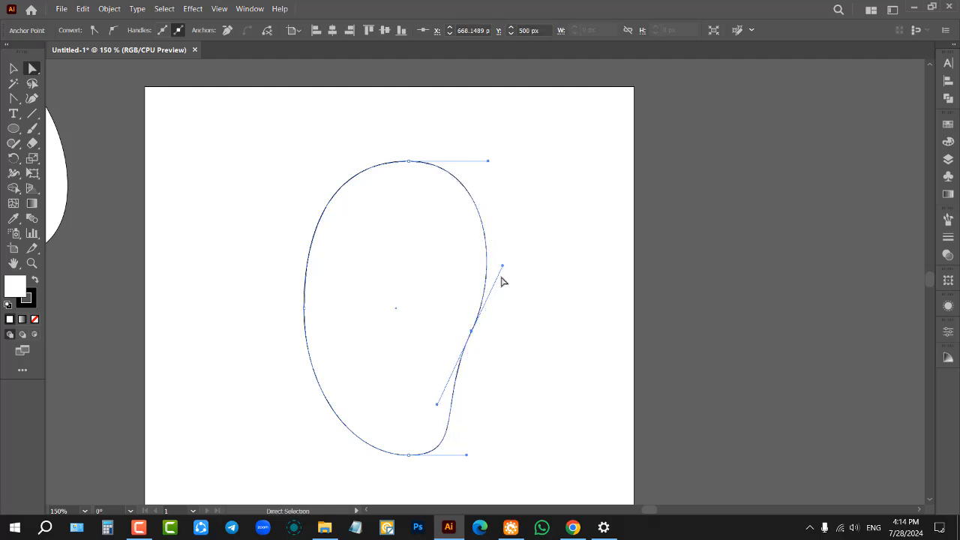
pyautogui.moveTo(502, 267); pyautogui.dragTo(511, 273)
# Move the left anchor inward and up to about X 344, Y 433 px and deselect the shape.
pyautogui.moveTo(302, 322); pyautogui.dragTo(314, 299)
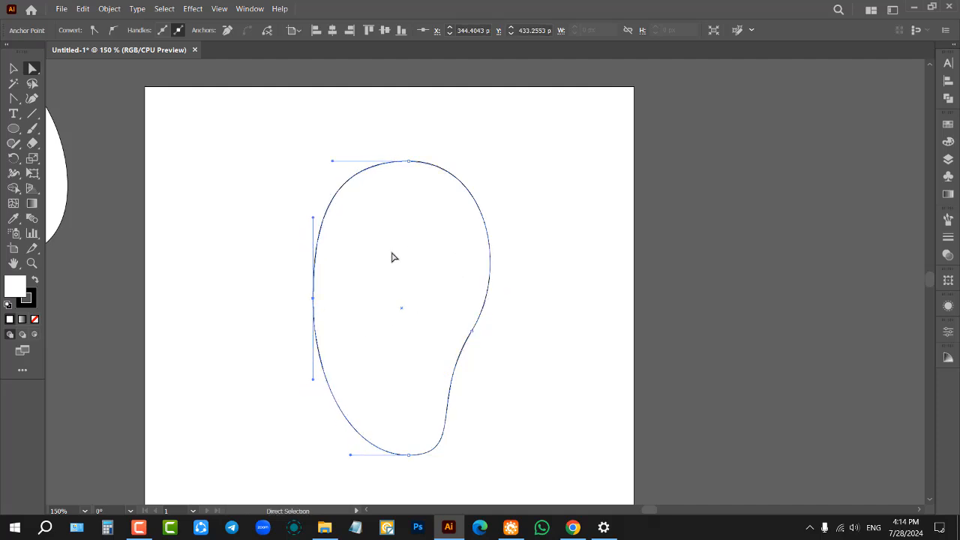
pyautogui.press('v')
pyautogui.click(282, 214)
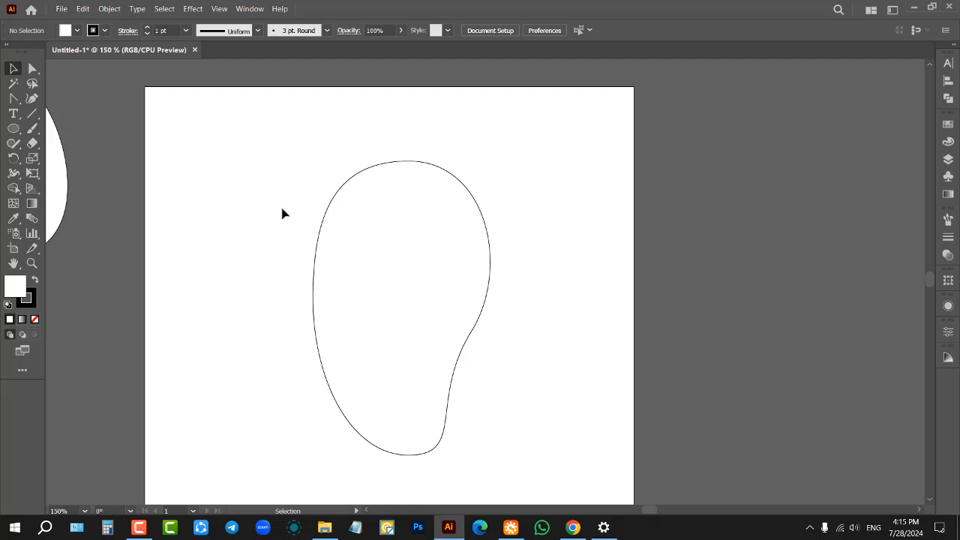
# Delete the reshaped ellipse from the artboard.
pyautogui.scroll(-2, 300, 191)
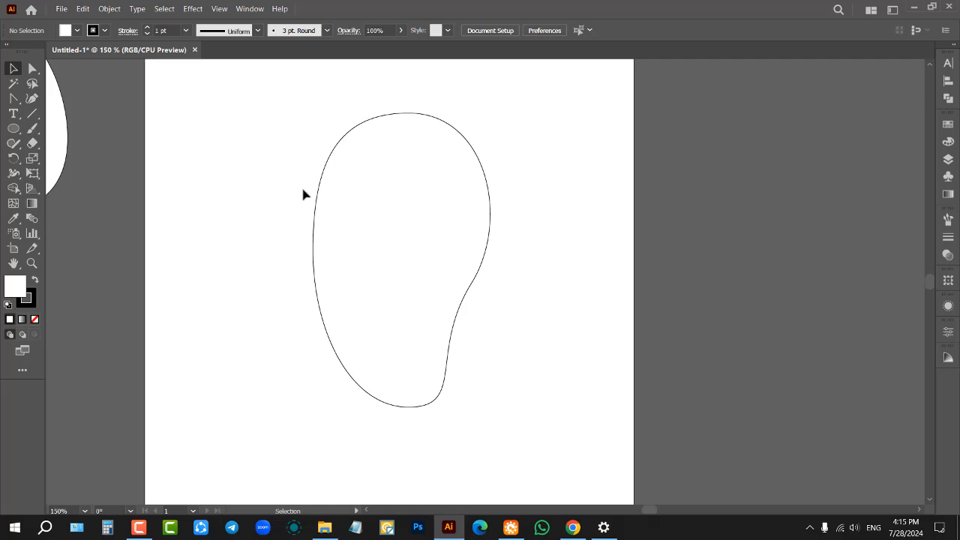
pyautogui.click(13, 70)
pyautogui.scroll(1, 300, 217)
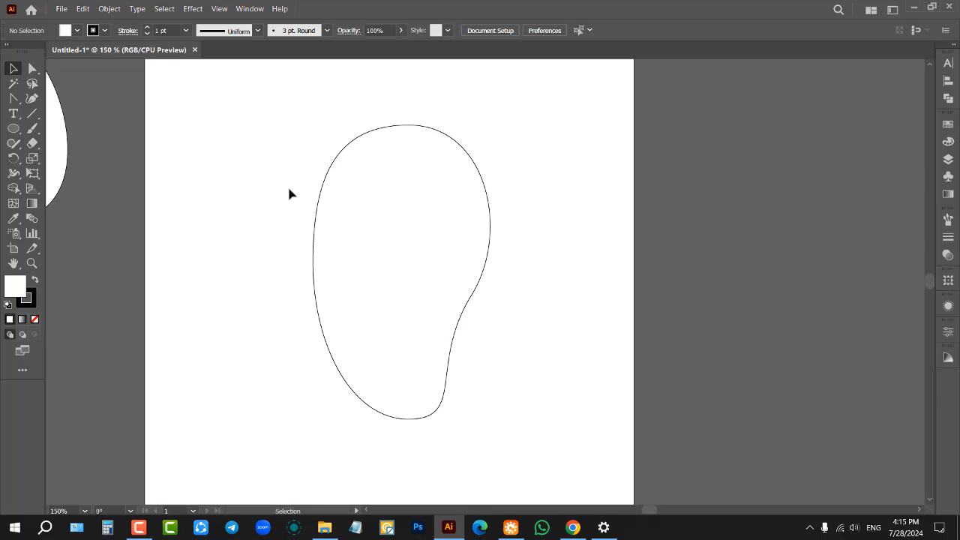
pyautogui.click(369, 215)
pyautogui.press('Delete')
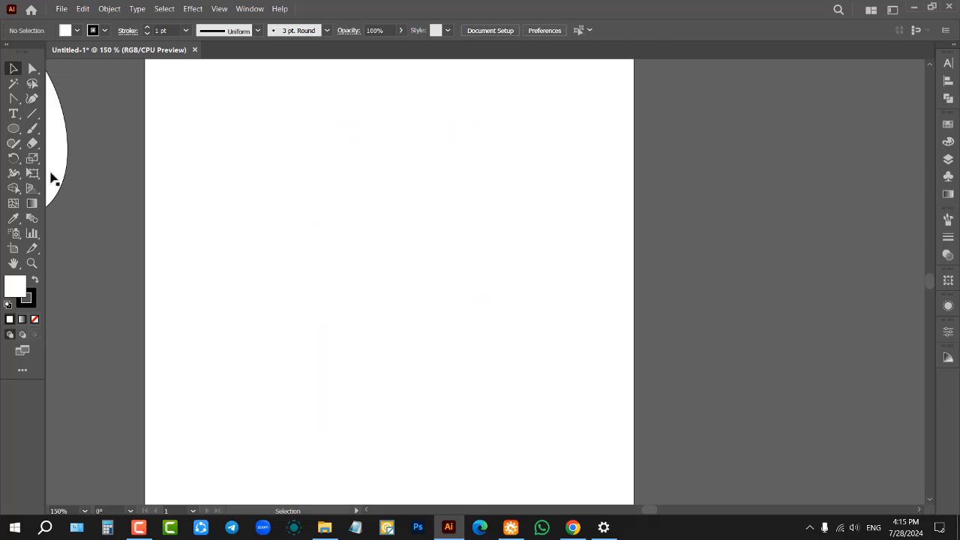
# Draw an upright ellipse about 438 × 692 px and move it so its centre sits at about X 500, Y 513 px.
pyautogui.click(13, 128)
pyautogui.moveTo(263, 94); pyautogui.dragTo(479, 431)
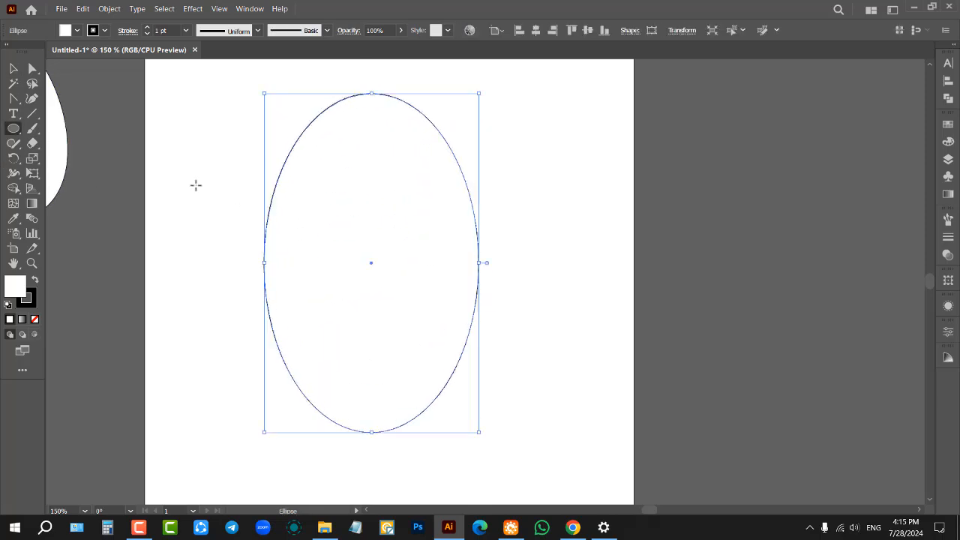
pyautogui.press('v')
pyautogui.moveTo(373, 202); pyautogui.dragTo(390, 241)
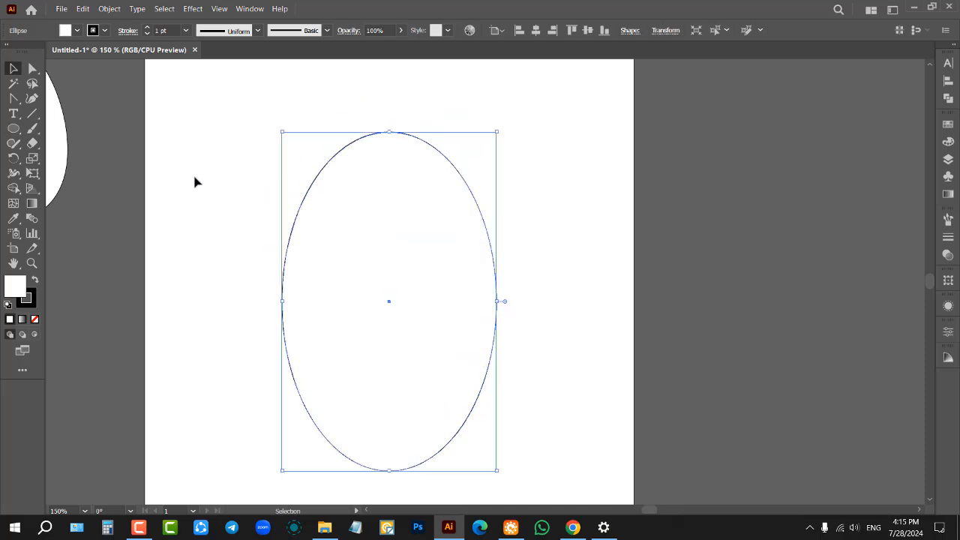
# Broaden the new ellipse's top by lengthening both horizontal handles of its top anchor.
pyautogui.click(30, 68)
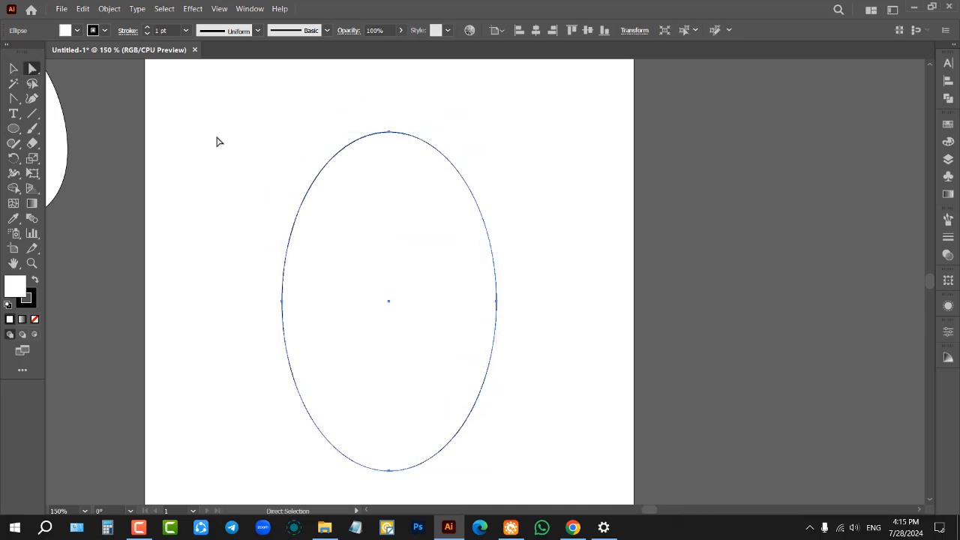
pyautogui.click(388, 135)
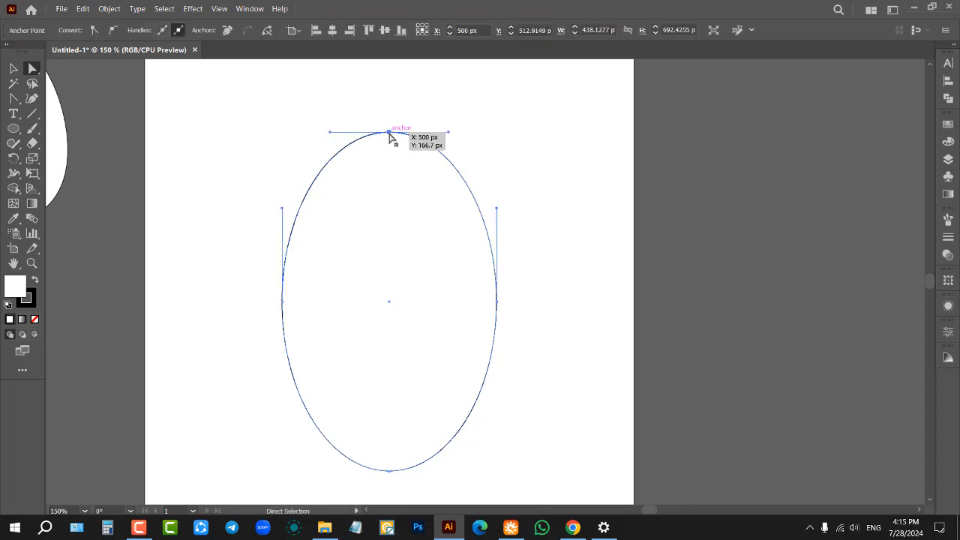
pyautogui.moveTo(448, 136); pyautogui.dragTo(469, 135)
pyautogui.moveTo(330, 134); pyautogui.dragTo(300, 132)
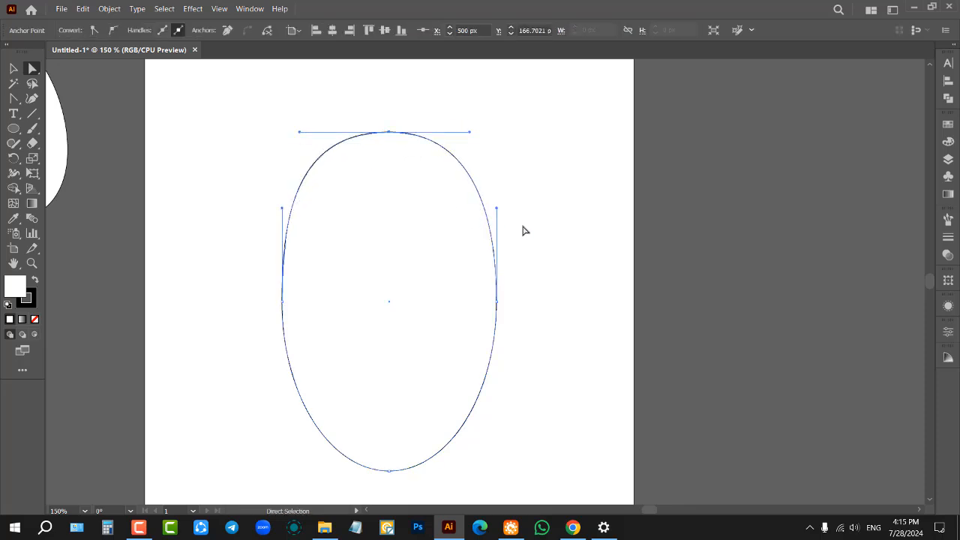
# Swing the right anchor's upper handle outward, move the anchor inward to form a concave side, and deselect the shape.
pyautogui.click(496, 303)
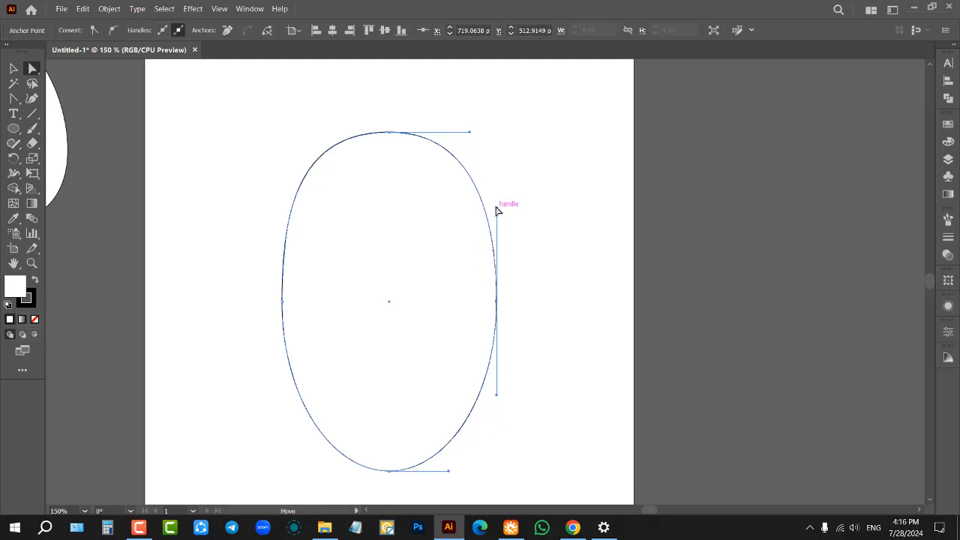
pyautogui.moveTo(496, 208); pyautogui.dragTo(530, 219)
pyautogui.moveTo(497, 303); pyautogui.dragTo(472, 306)
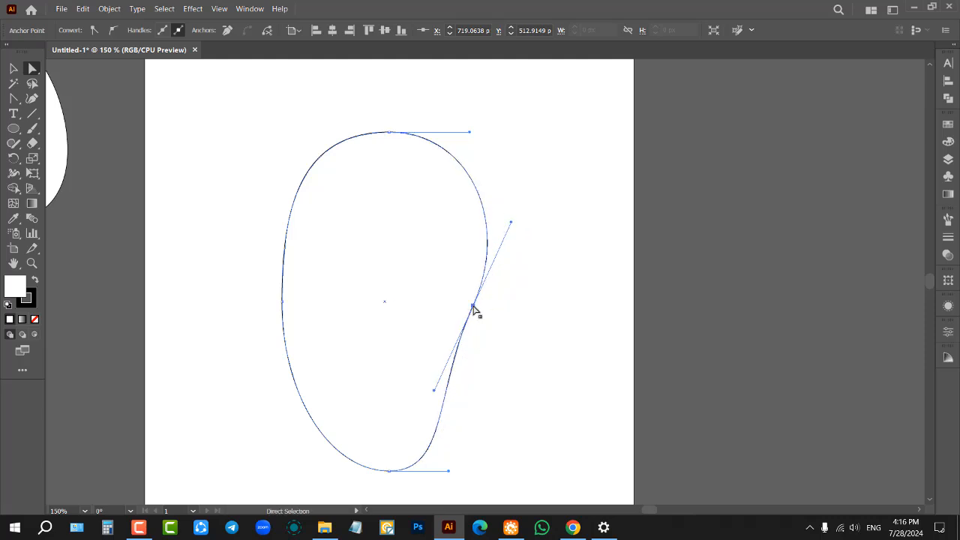
pyautogui.click(13, 68)
pyautogui.click(242, 216)
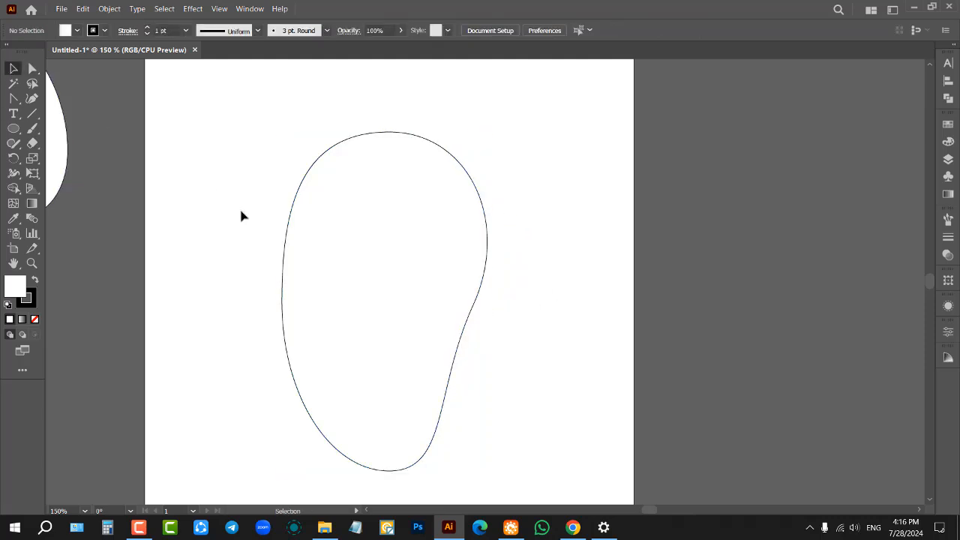
# Delete the reshaped path and draw another upright ellipse in the middle of the artboard.
pyautogui.click(435, 227)
pyautogui.press('Delete')
pyautogui.click(14, 129)
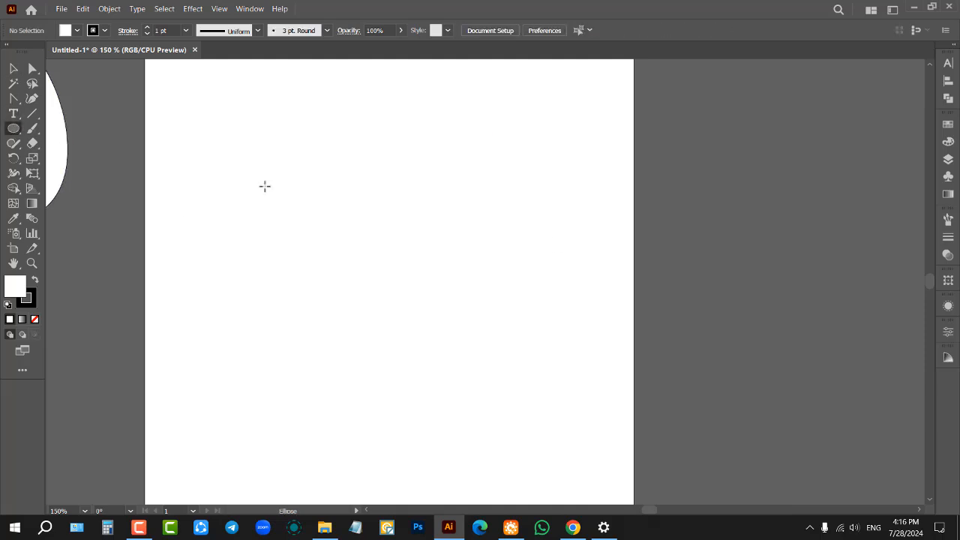
pyautogui.moveTo(282, 126); pyautogui.dragTo(499, 449)
# Flatten this ellipse's top by extending the top anchor's right and left handles outward.
pyautogui.click(33, 68)
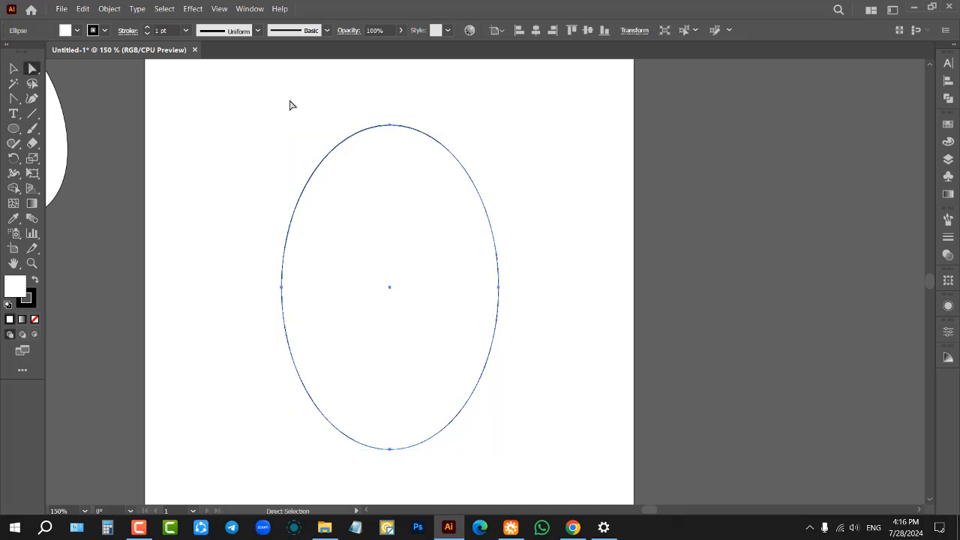
pyautogui.click(390, 126)
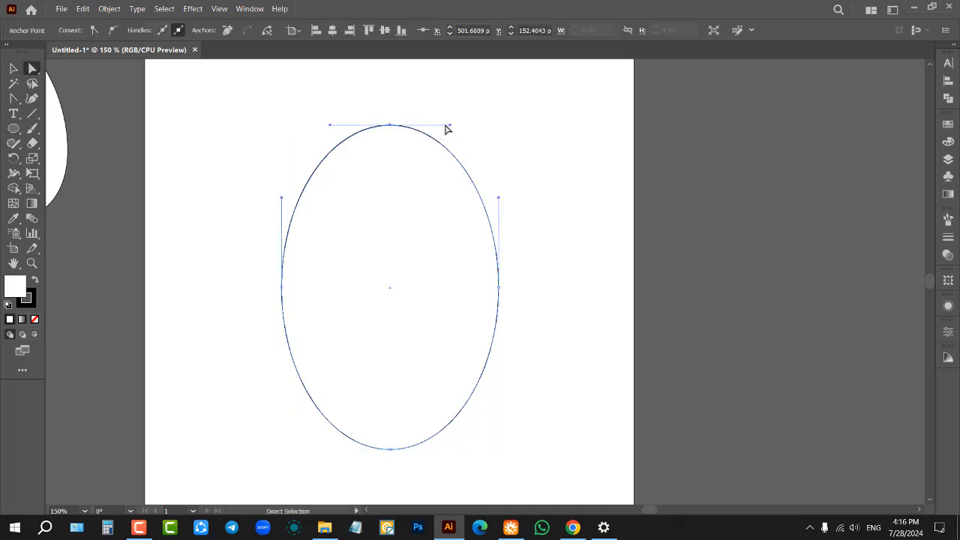
pyautogui.moveTo(449, 129); pyautogui.dragTo(475, 128)
pyautogui.moveTo(332, 128); pyautogui.dragTo(303, 127)
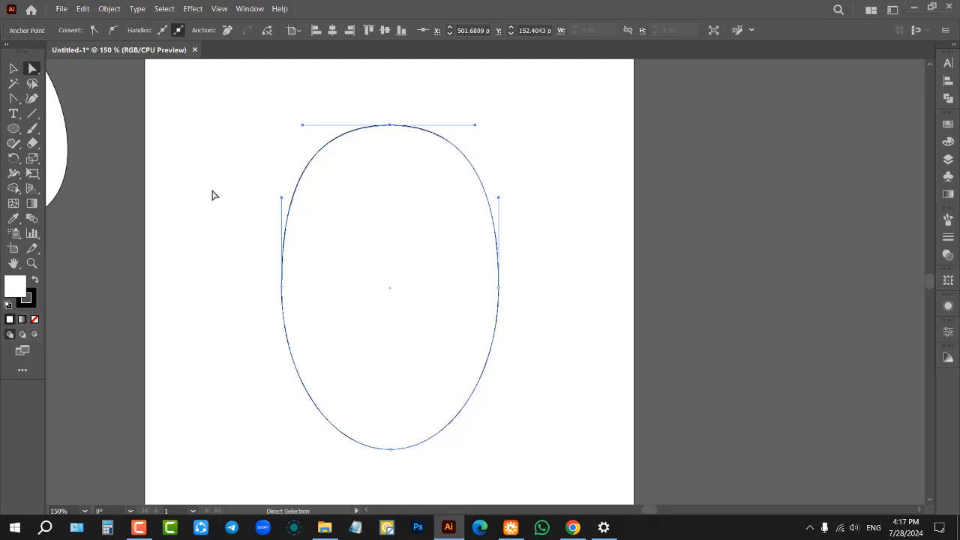
# Replace the flattened shape with a smaller upright ellipse and select its top anchor with Direct Selection.
pyautogui.click(212, 195)
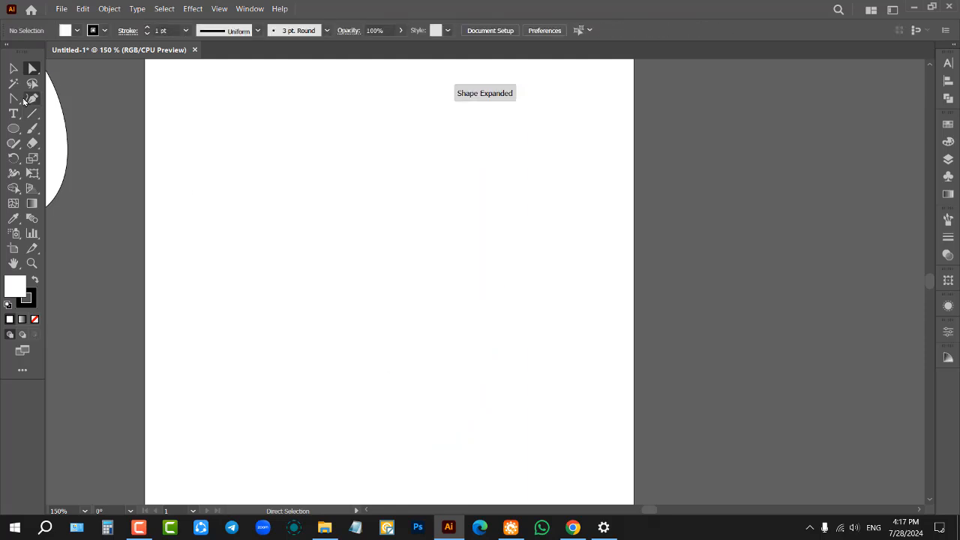
pyautogui.click(13, 128)
pyautogui.moveTo(296, 116); pyautogui.dragTo(482, 410)
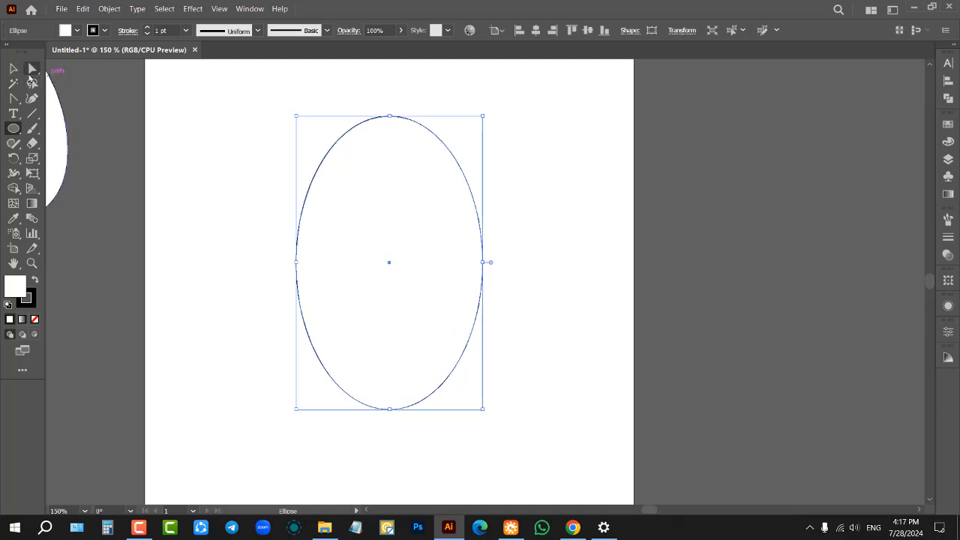
pyautogui.click(32, 69)
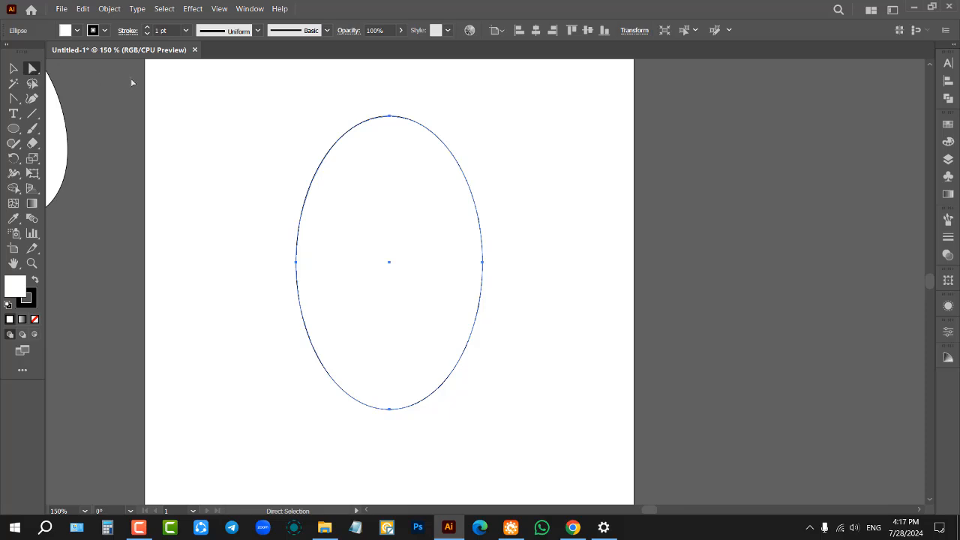
pyautogui.click(390, 117)
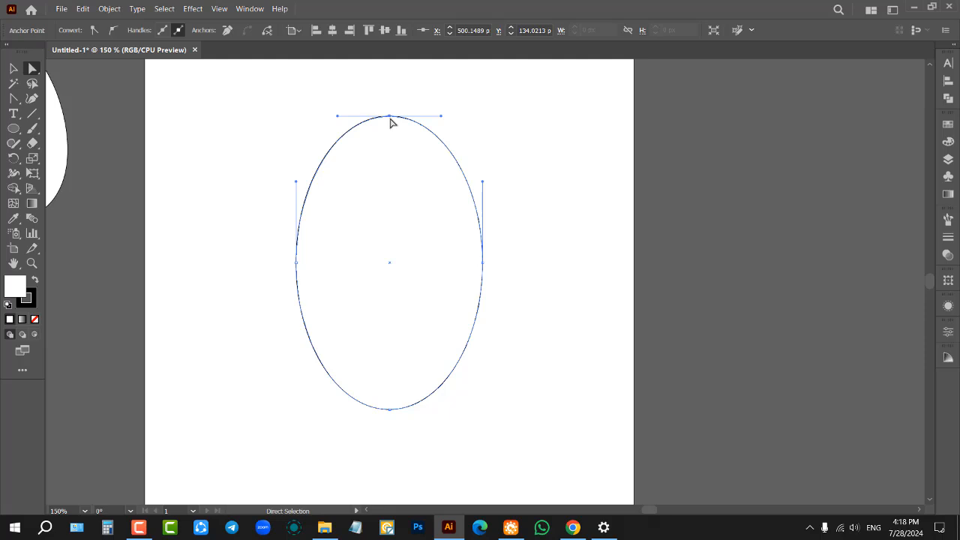
# Replace the ellipse with a wider upright one in the middle of the artboard and deselect it.
pyautogui.click(14, 69)
pyautogui.click(207, 105)
pyautogui.click(414, 197)
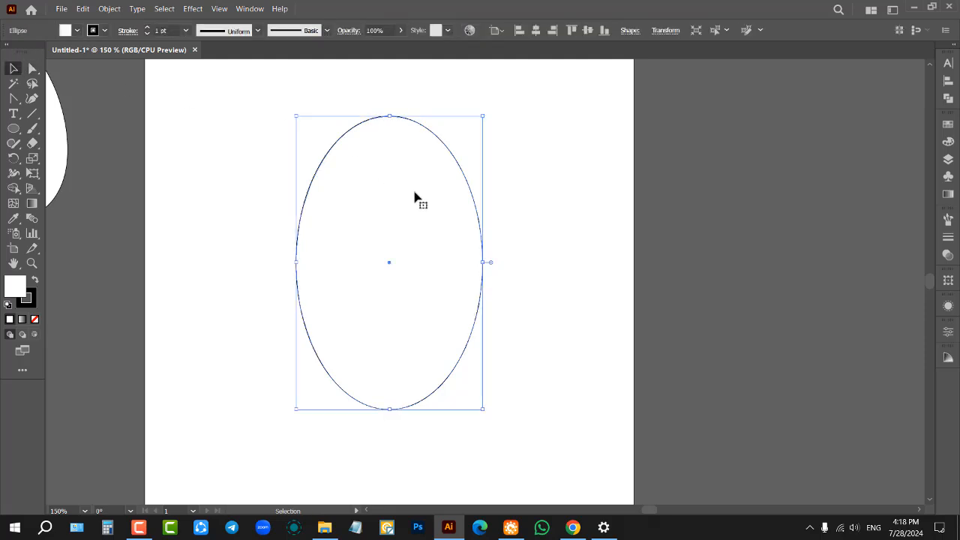
pyautogui.press('Delete')
pyautogui.click(13, 129)
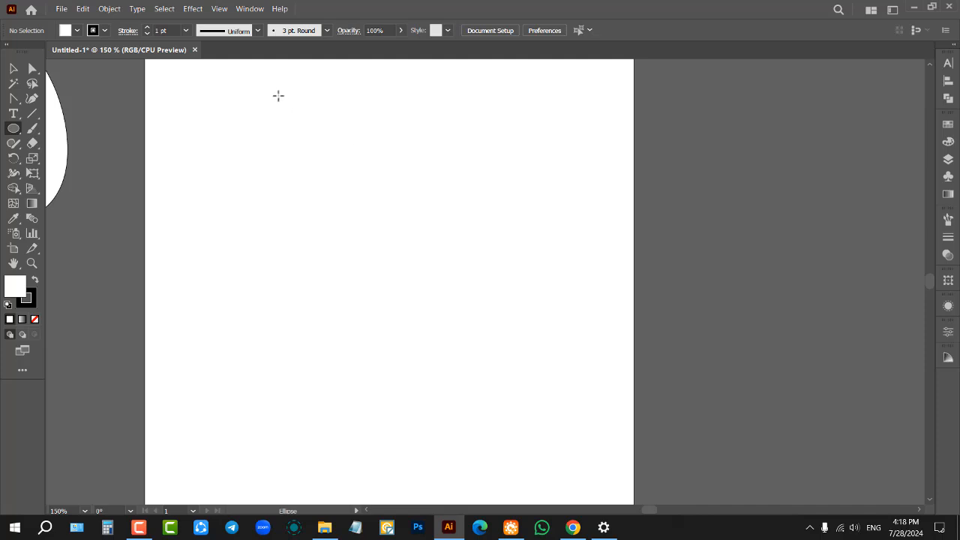
pyautogui.moveTo(277, 94); pyautogui.dragTo(481, 393)
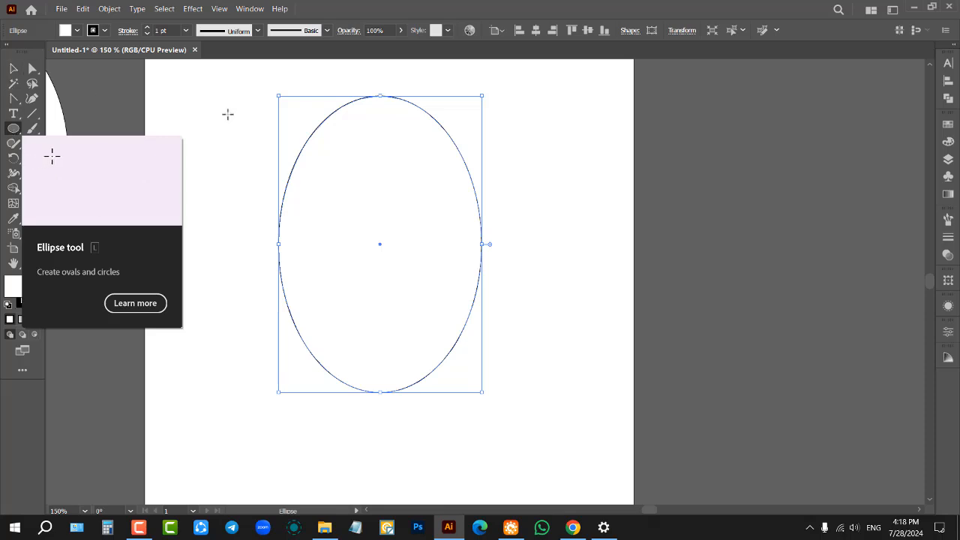
pyautogui.click(14, 69)
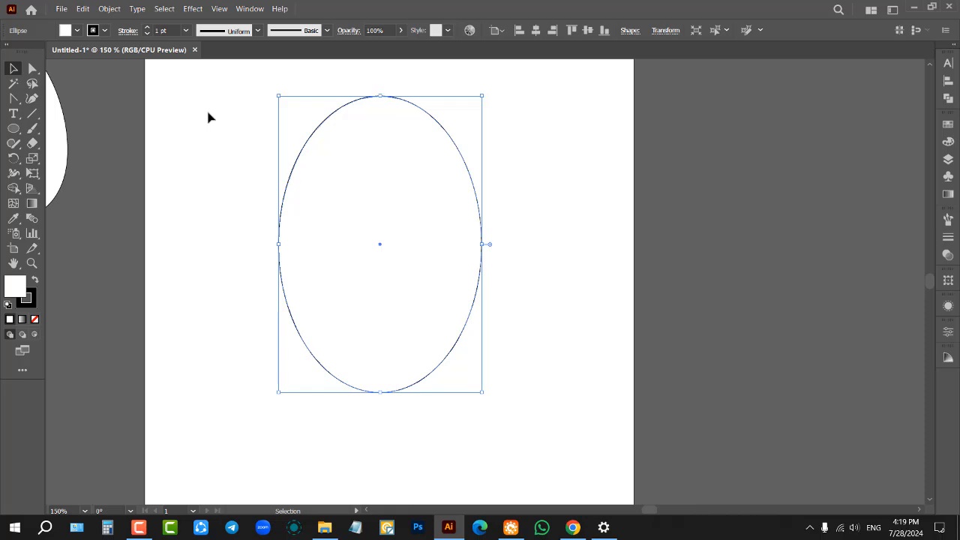
pyautogui.click(232, 143)
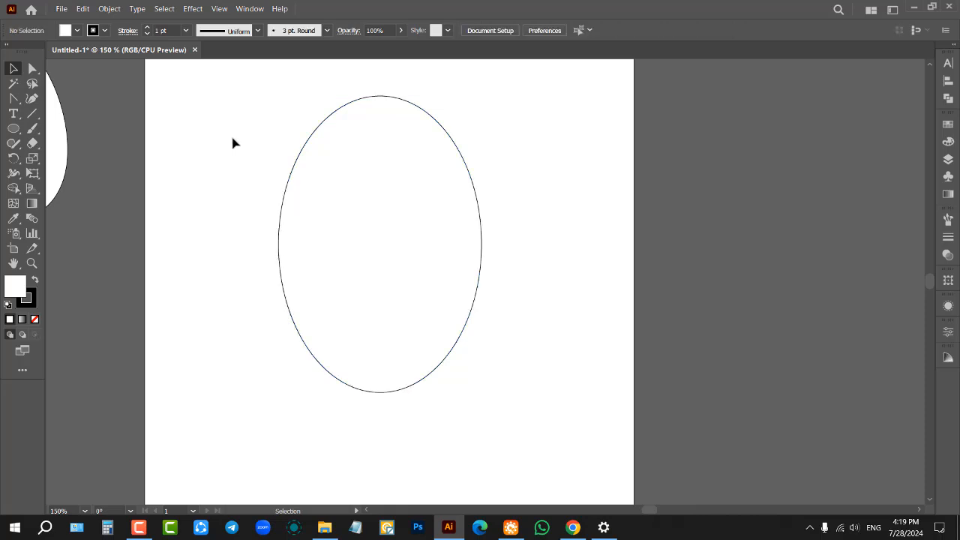
# Enlarge the ellipse slightly from its upper-left corner, undo a trial transform at its upper-right corner, and deselect it.
pyautogui.click(345, 203)
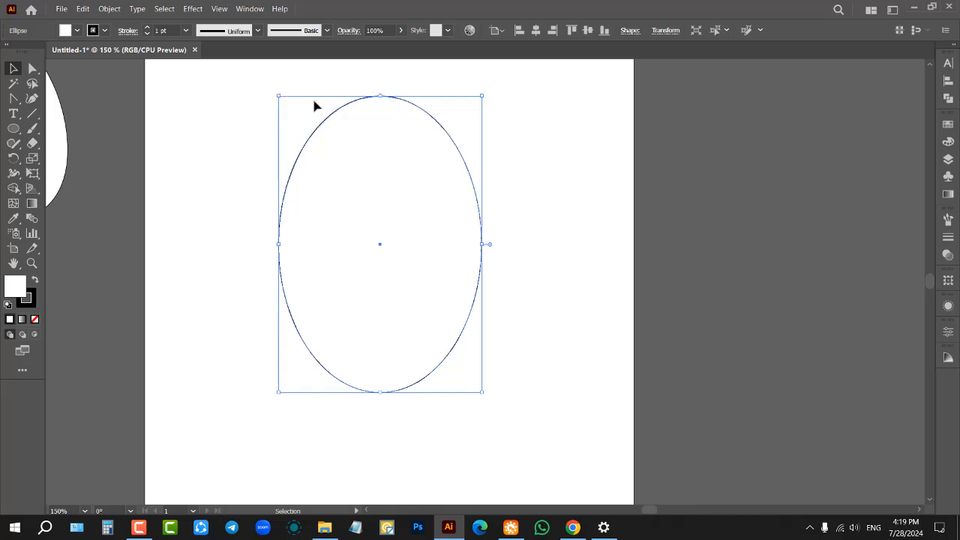
pyautogui.moveTo(277, 95); pyautogui.dragTo(252, 82)
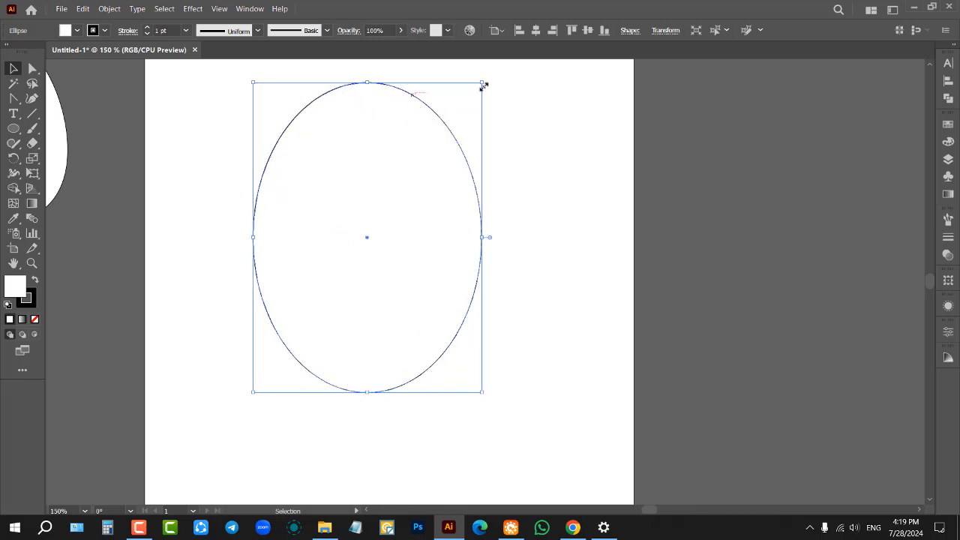
pyautogui.moveTo(486, 78); pyautogui.dragTo(527, 117)
pyautogui.hotkey('ctrl', 'z')
pyautogui.moveTo(367, 83)
pyautogui.mouseDown()
pyautogui.moveTo(372, 136)
pyautogui.moveTo(367, 83)
pyautogui.mouseUp()
pyautogui.click(207, 170)
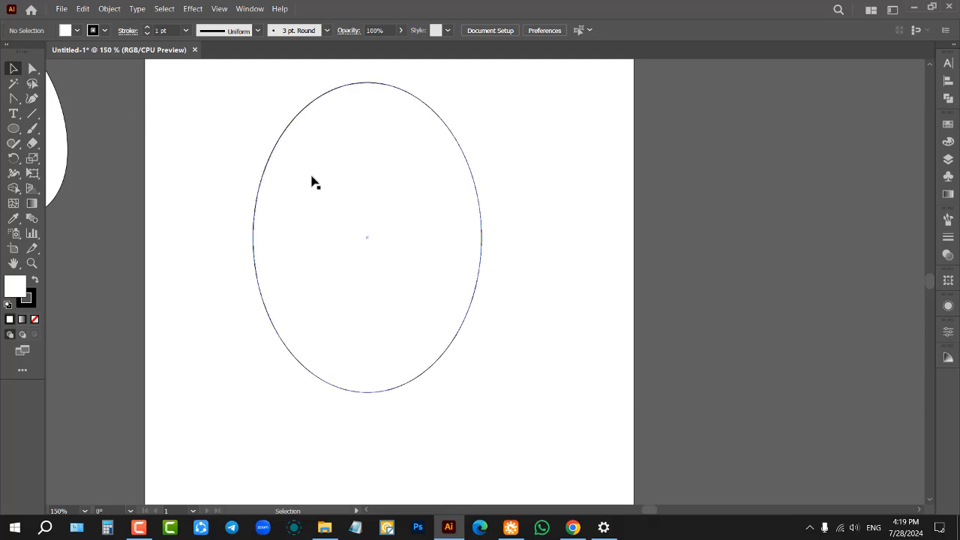
# Compare the ellipse's display when selected with Direct Selection and with the Selection tool.
pyautogui.click(32, 68)
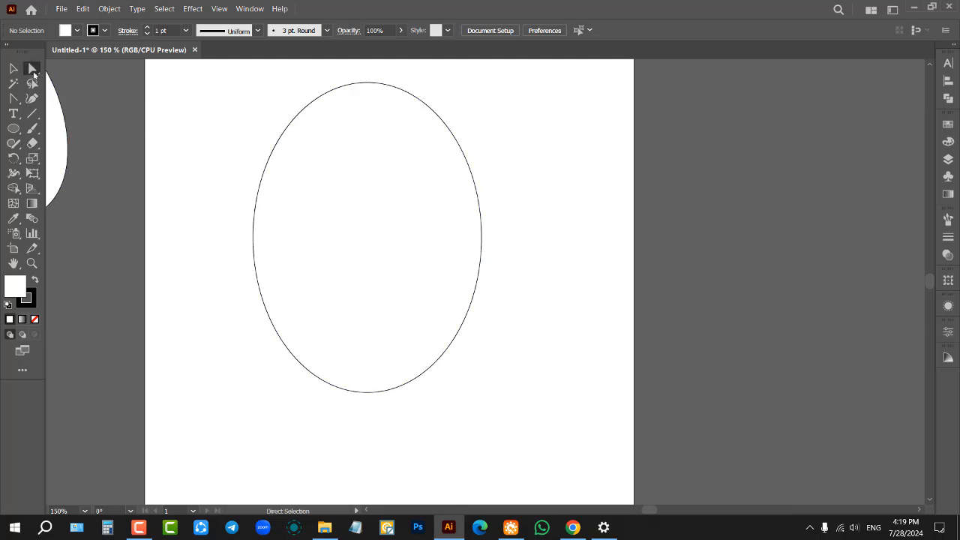
pyautogui.click(368, 175)
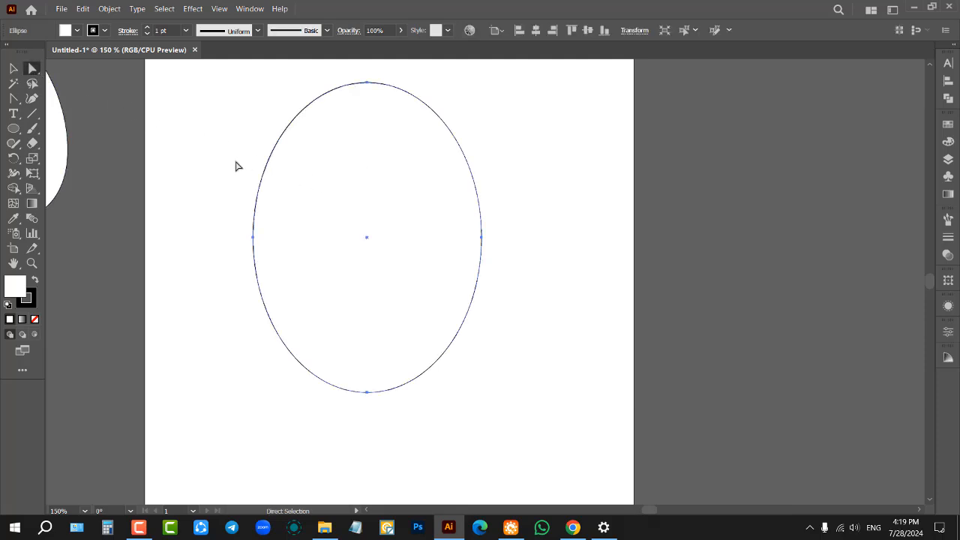
pyautogui.click(14, 68)
pyautogui.click(196, 119)
pyautogui.click(293, 143)
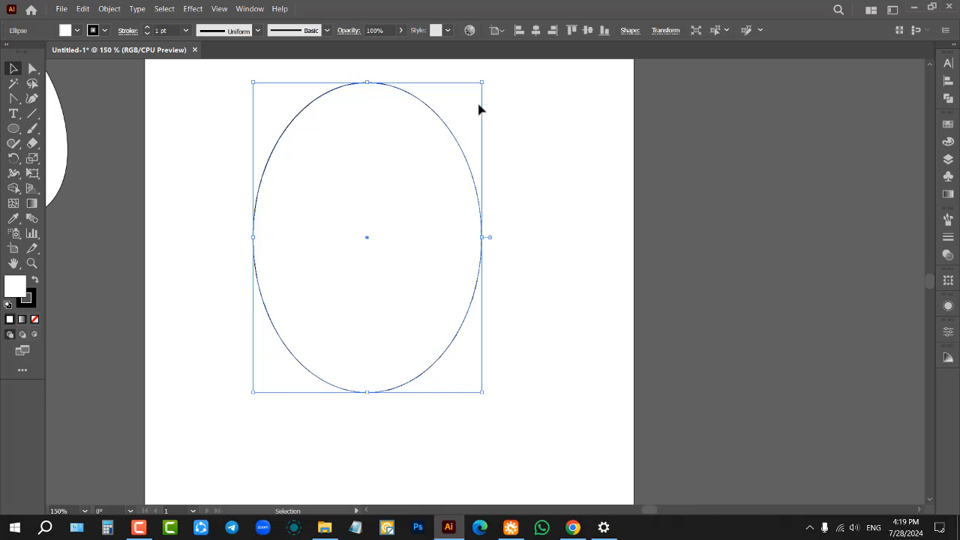
pyautogui.click(586, 164)
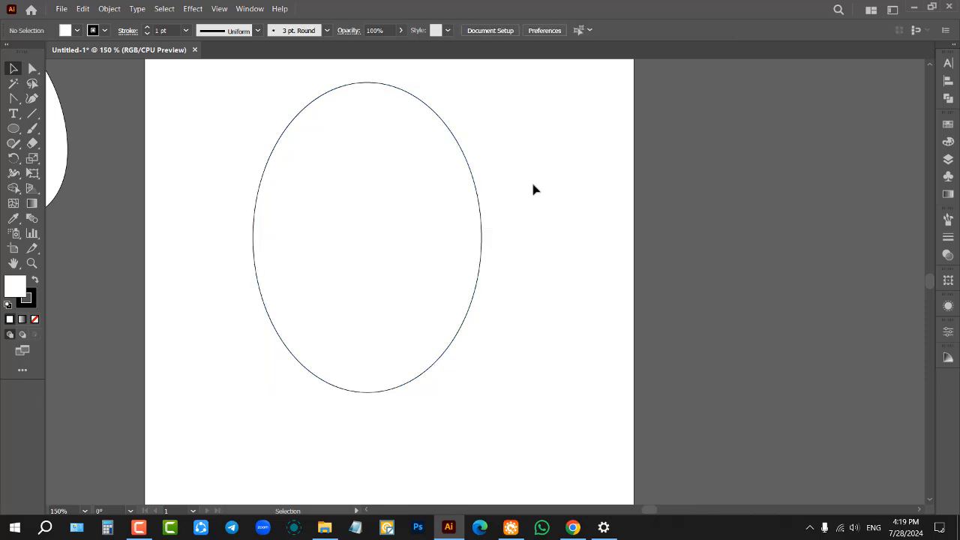
# Select the ellipse's top anchor with Direct Selection and pull its right handle outward and upward.
pyautogui.click(32, 68)
pyautogui.click(355, 211)
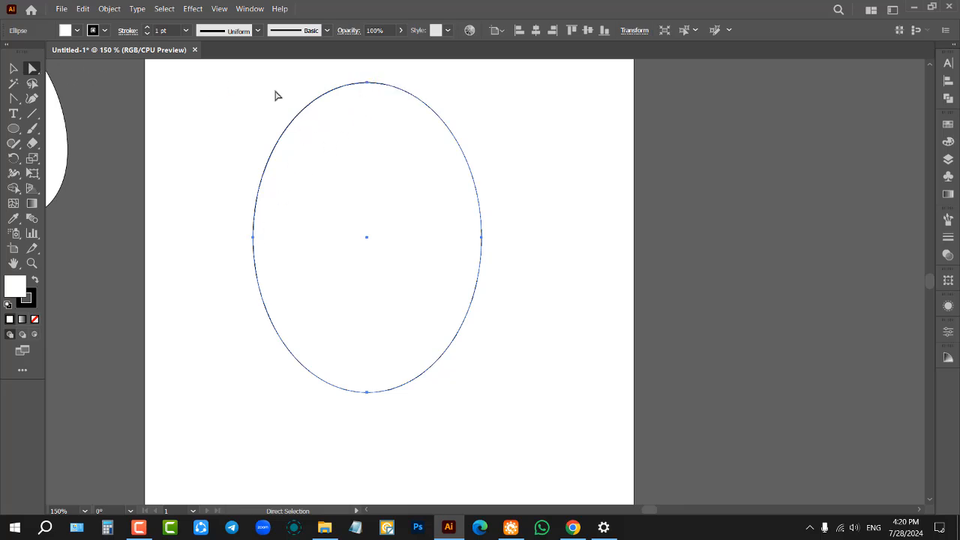
pyautogui.click(367, 82)
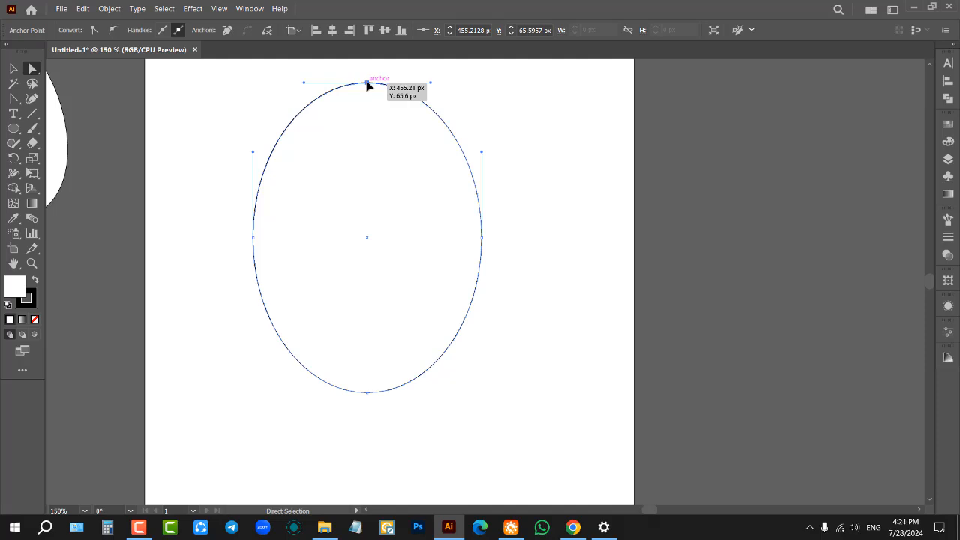
pyautogui.scroll(1, 367, 85)
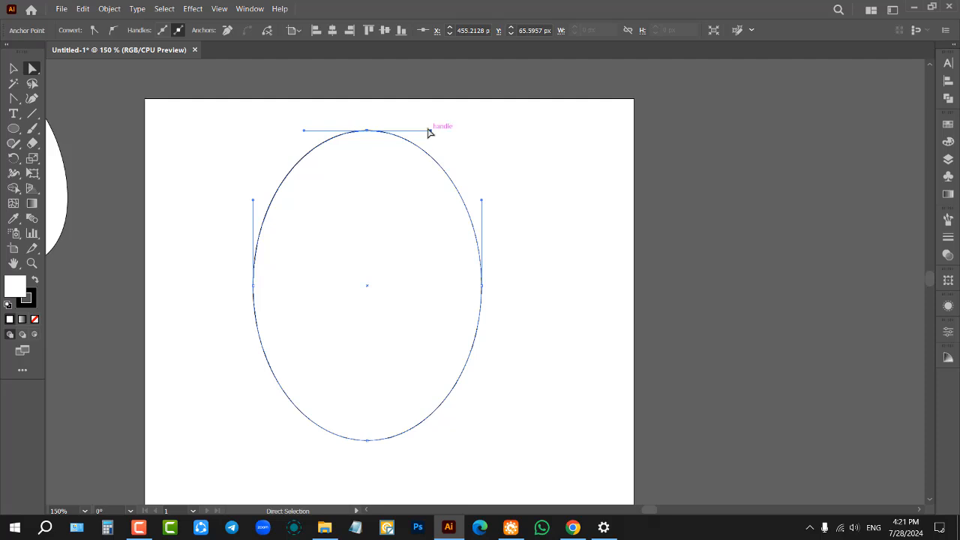
pyautogui.moveTo(431, 131); pyautogui.dragTo(452, 131)
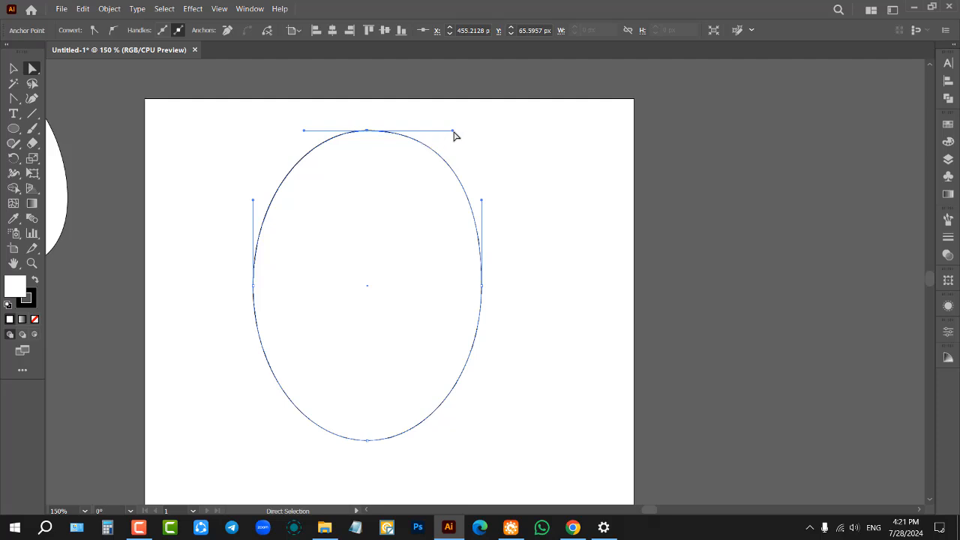
pyautogui.moveTo(452, 131); pyautogui.dragTo(461, 106)
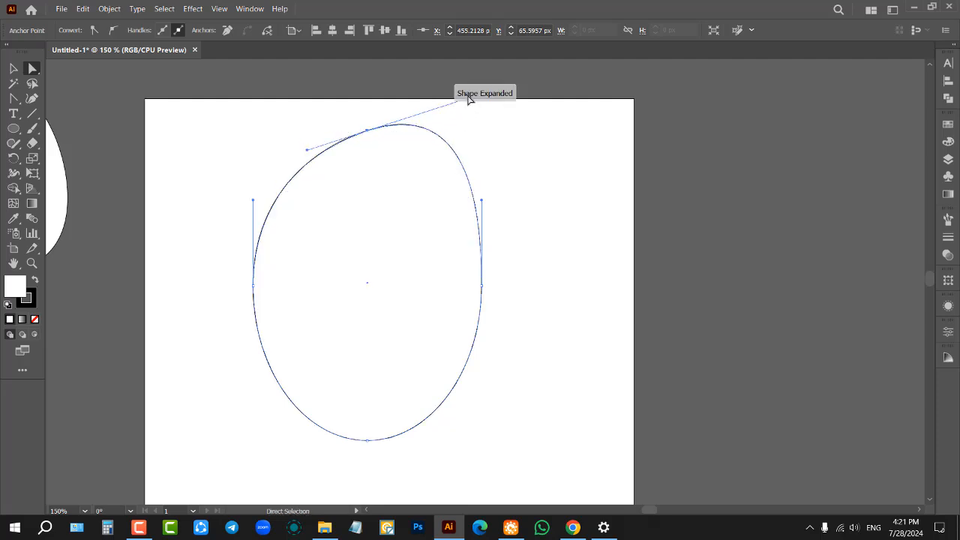
# Extend the top anchor's left handle outward and level both handles to form a broad, flattened top.
pyautogui.moveTo(308, 151); pyautogui.dragTo(247, 121)
pyautogui.moveTo(470, 139); pyautogui.dragTo(452, 123)
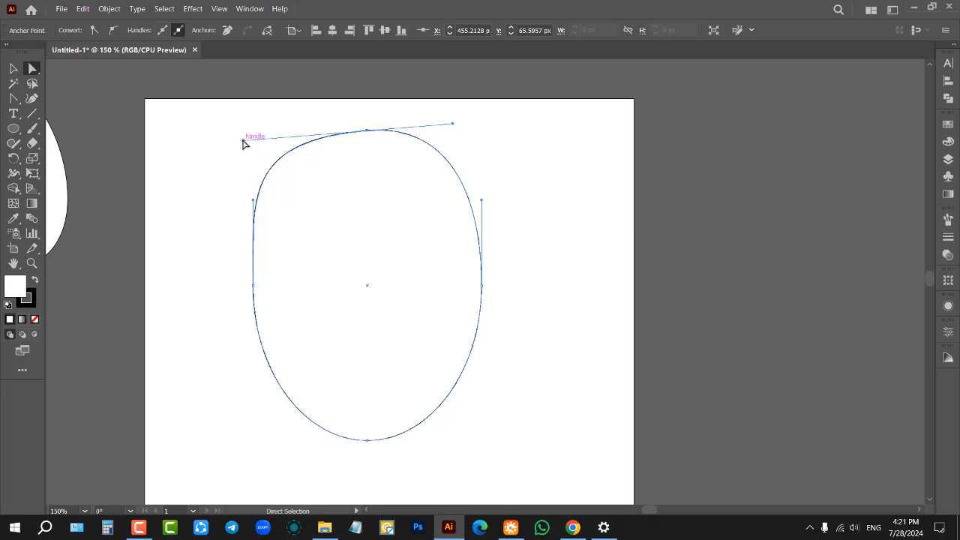
pyautogui.moveTo(247, 142); pyautogui.dragTo(269, 135)
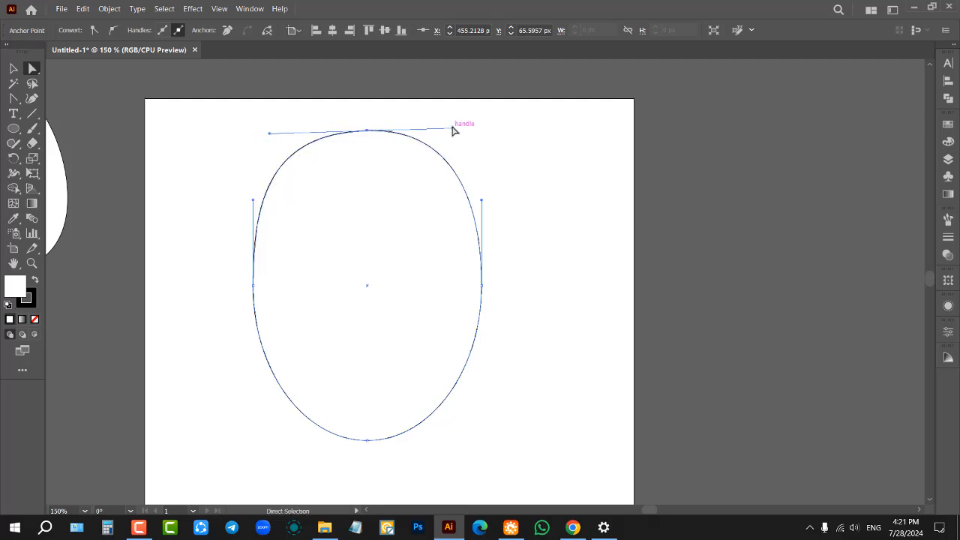
pyautogui.moveTo(452, 128); pyautogui.dragTo(467, 126)
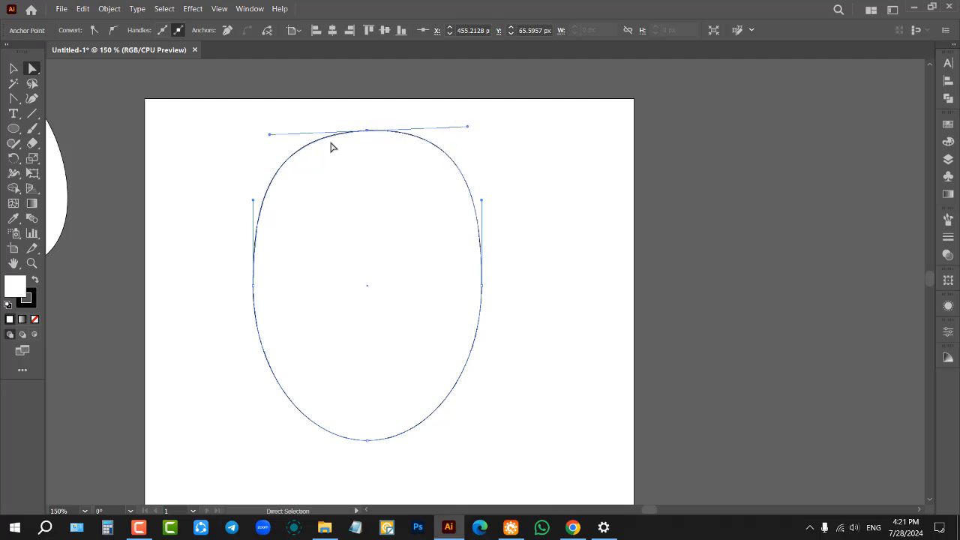
pyautogui.moveTo(270, 135); pyautogui.dragTo(260, 132)
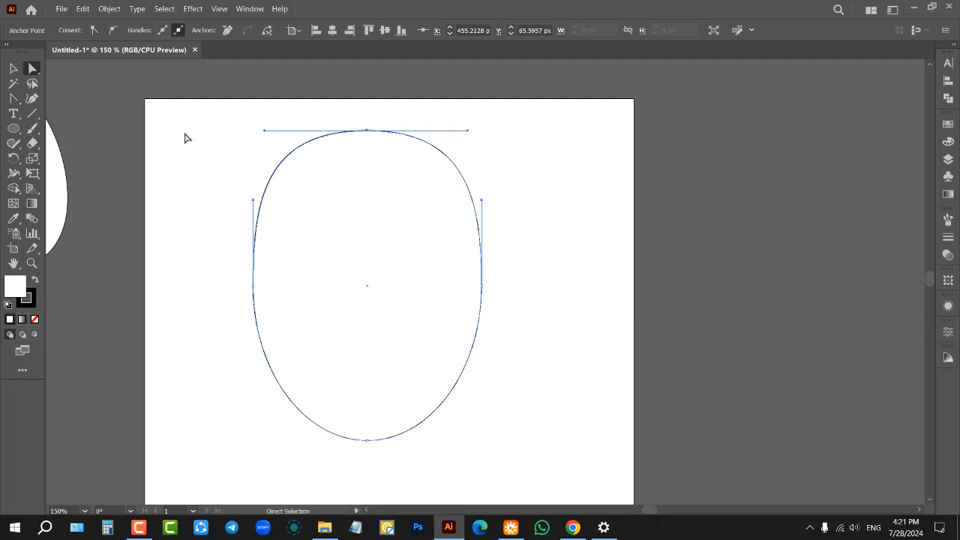
# Select the right anchor and tilt its handles, with the lower one swung inward and the upper one outward.
pyautogui.click(482, 289)
pyautogui.click(482, 287)
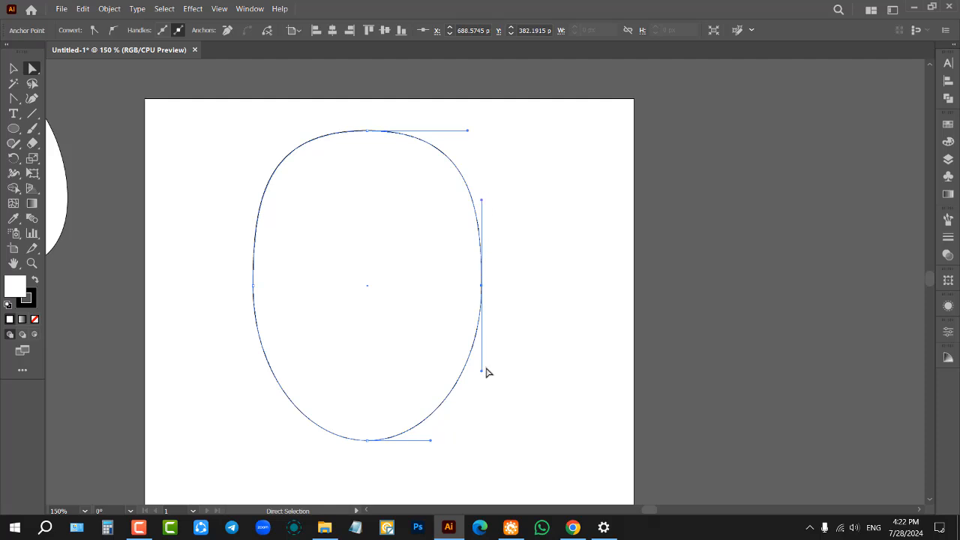
pyautogui.moveTo(482, 371); pyautogui.dragTo(459, 371)
pyautogui.moveTo(502, 203); pyautogui.dragTo(532, 205)
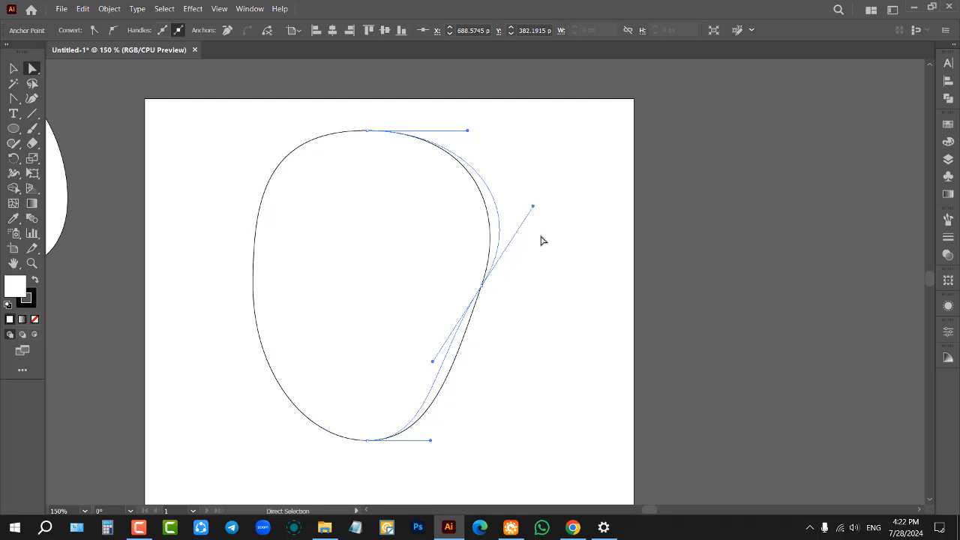
pyautogui.moveTo(433, 361)
pyautogui.mouseDown()
pyautogui.moveTo(417, 361)
pyautogui.moveTo(431, 374)
pyautogui.mouseUp()
pyautogui.click(483, 291)
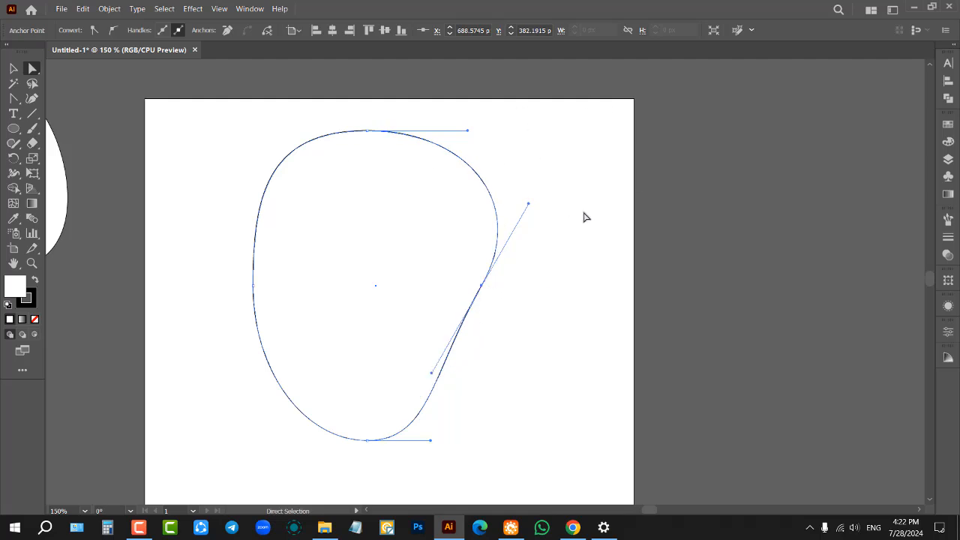
pyautogui.click(483, 293)
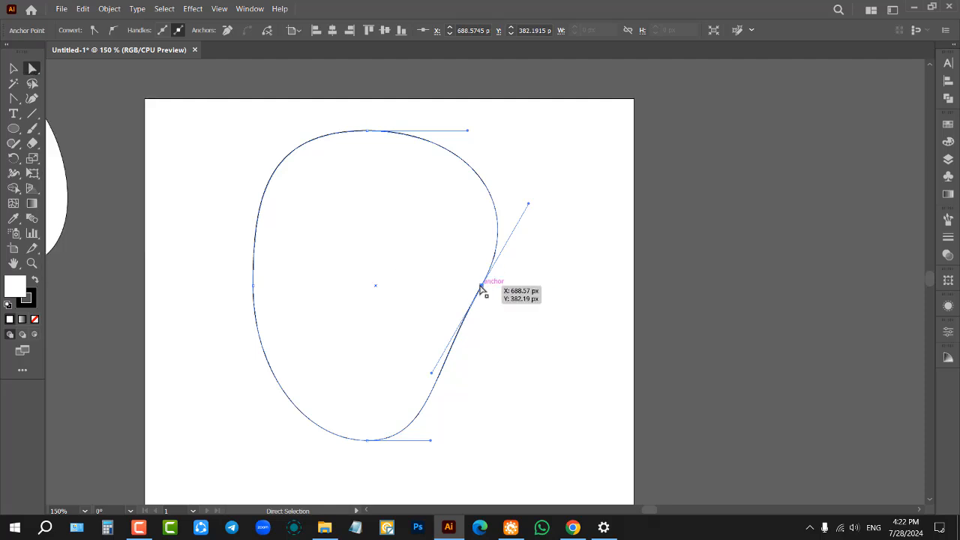
# Move the right anchor inward to about X 619 px, Y 408 px, steepen its upper handle slightly, and deselect the shape.
pyautogui.moveTo(481, 288); pyautogui.dragTo(458, 289)
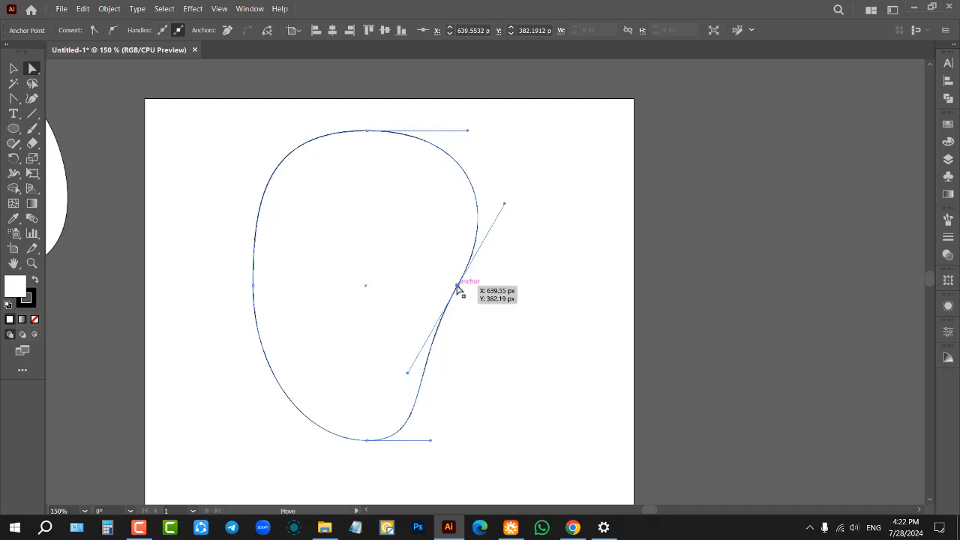
pyautogui.moveTo(456, 286); pyautogui.dragTo(447, 298)
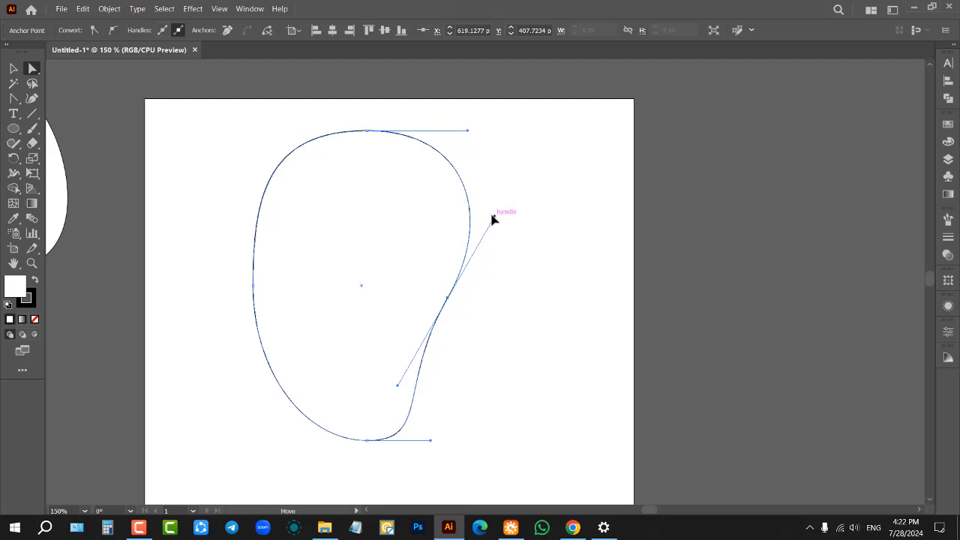
pyautogui.moveTo(494, 222); pyautogui.dragTo(489, 217)
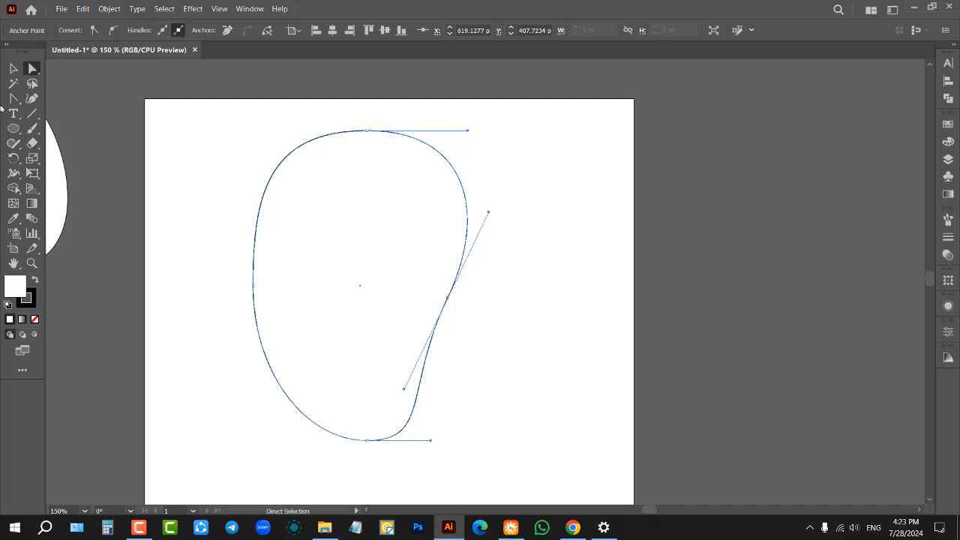
pyautogui.click(14, 68)
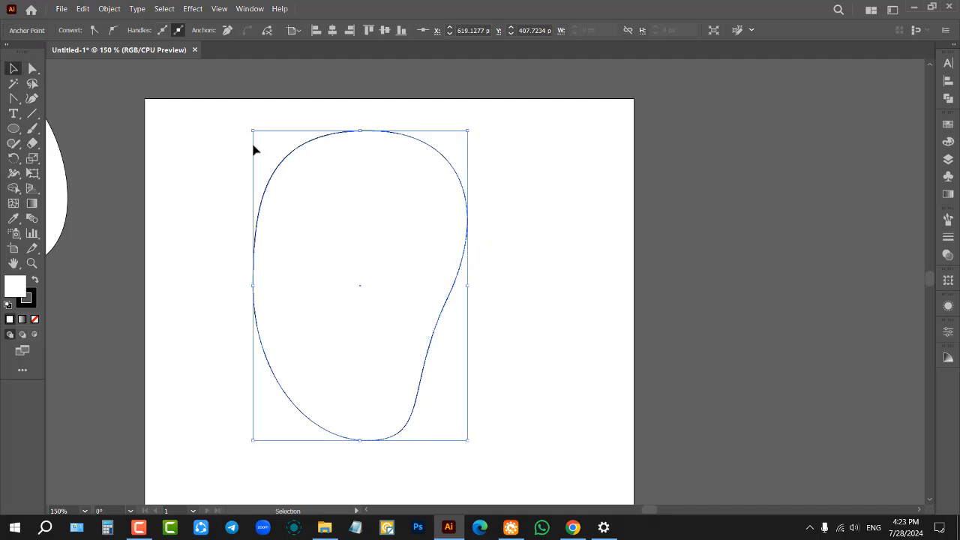
pyautogui.click(232, 152)
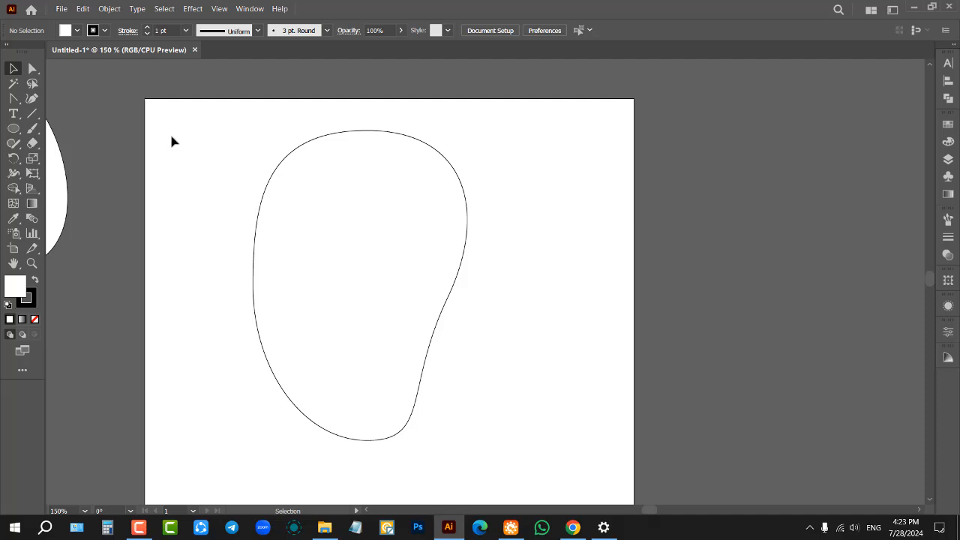
# Draw a tall, narrow ellipse right of the organic shape and convert its top and bottom anchors to corner points.
pyautogui.click(13, 129)
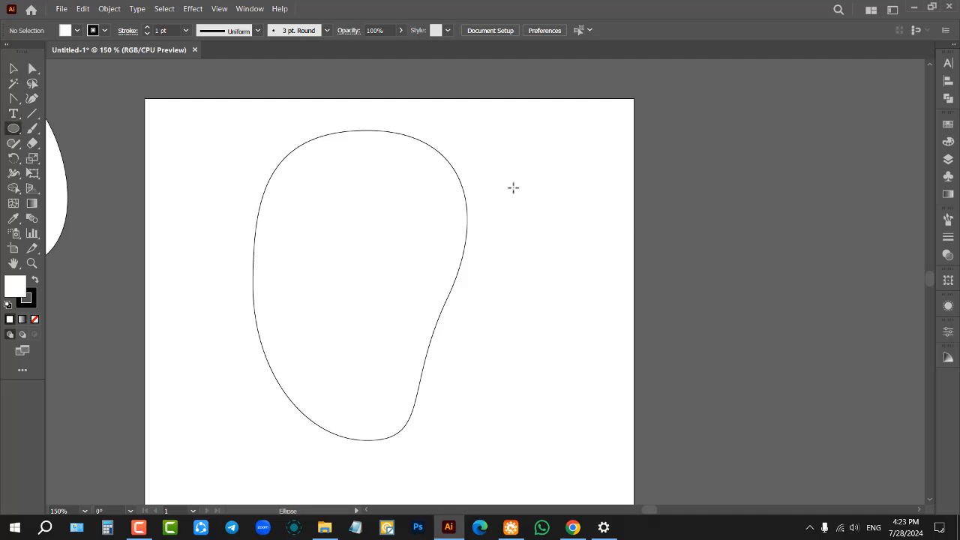
pyautogui.moveTo(510, 144)
pyautogui.mouseDown()
pyautogui.moveTo(587, 412)
pyautogui.moveTo(593, 363)
pyautogui.mouseUp()
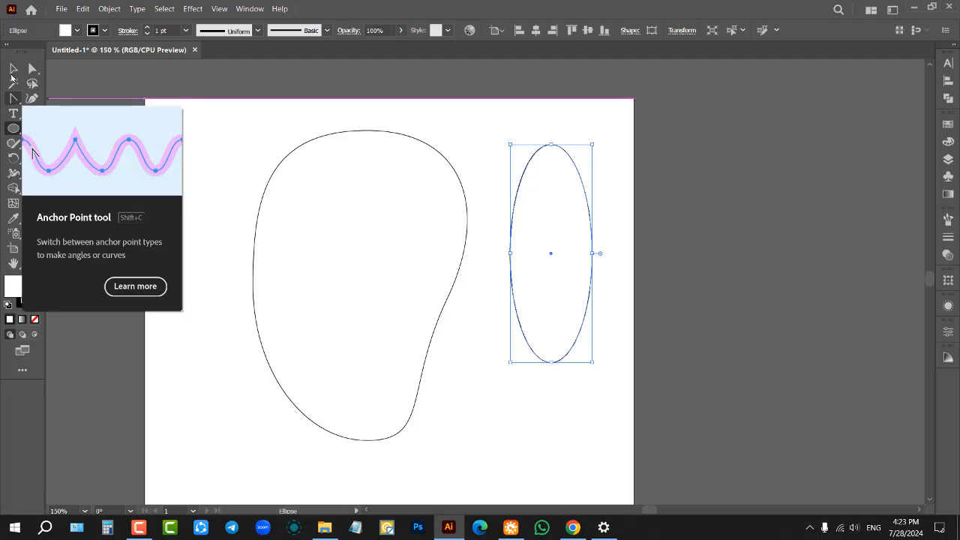
pyautogui.click(12, 99)
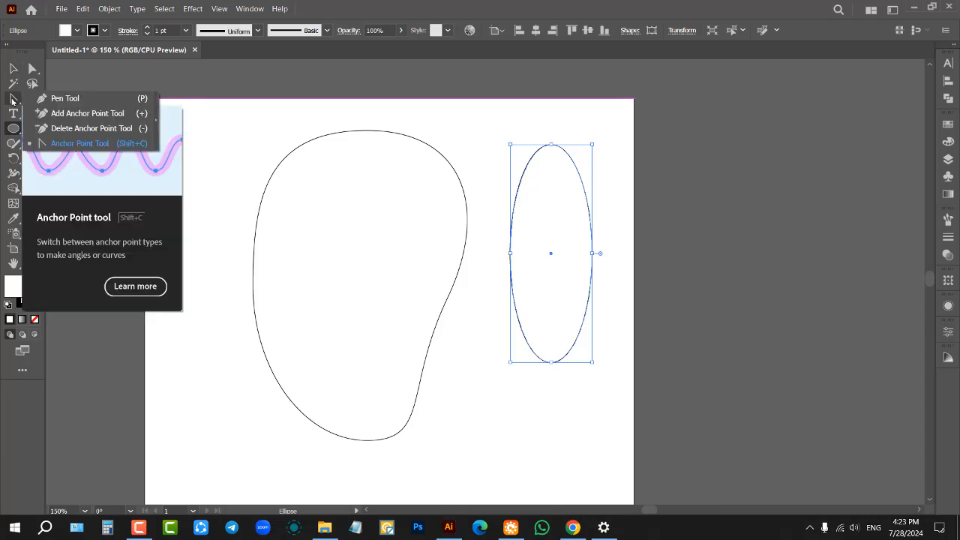
pyautogui.click(60, 98)
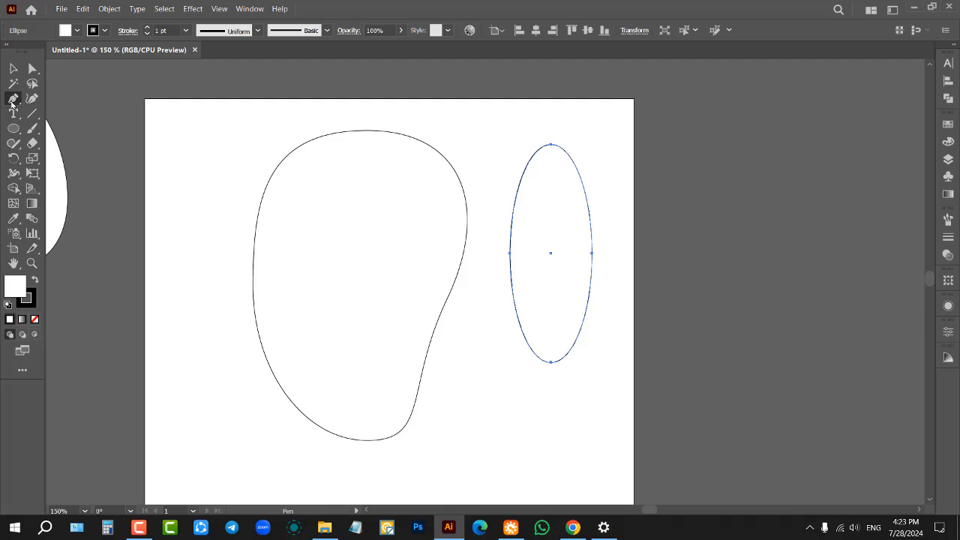
pyautogui.click(12, 101)
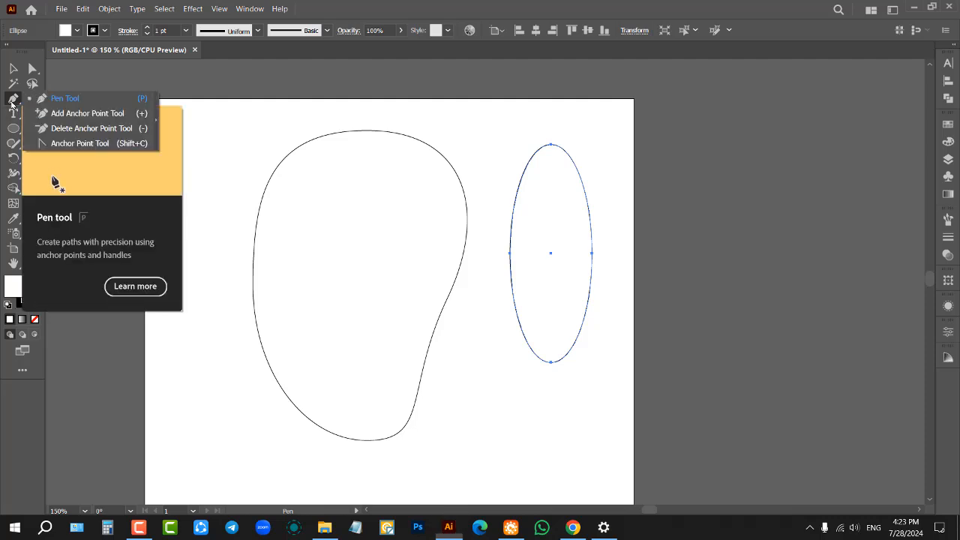
pyautogui.click(58, 145)
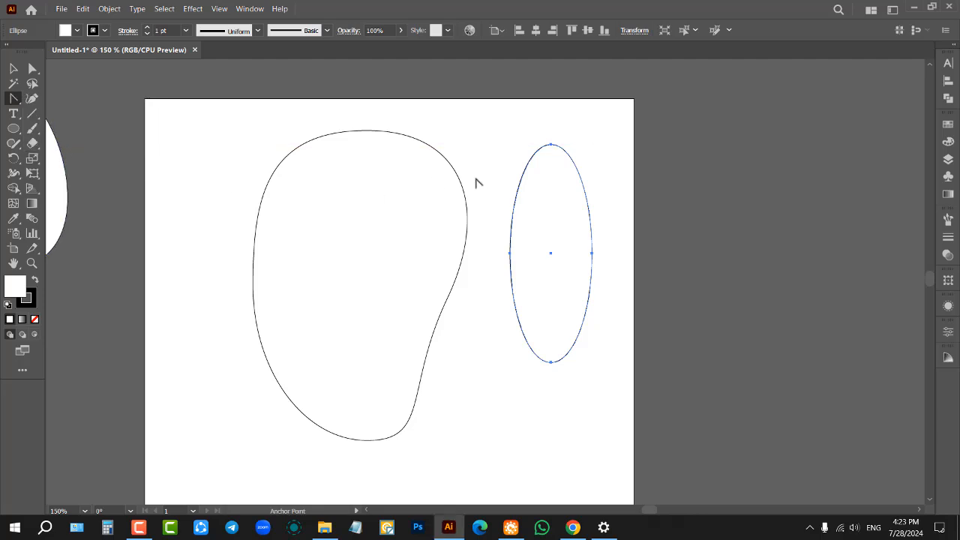
pyautogui.click(551, 145)
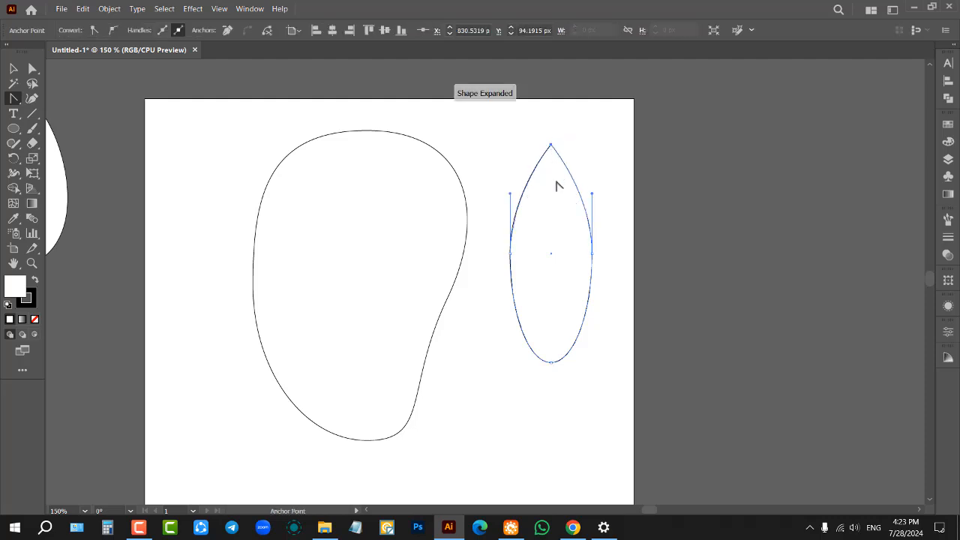
pyautogui.click(550, 362)
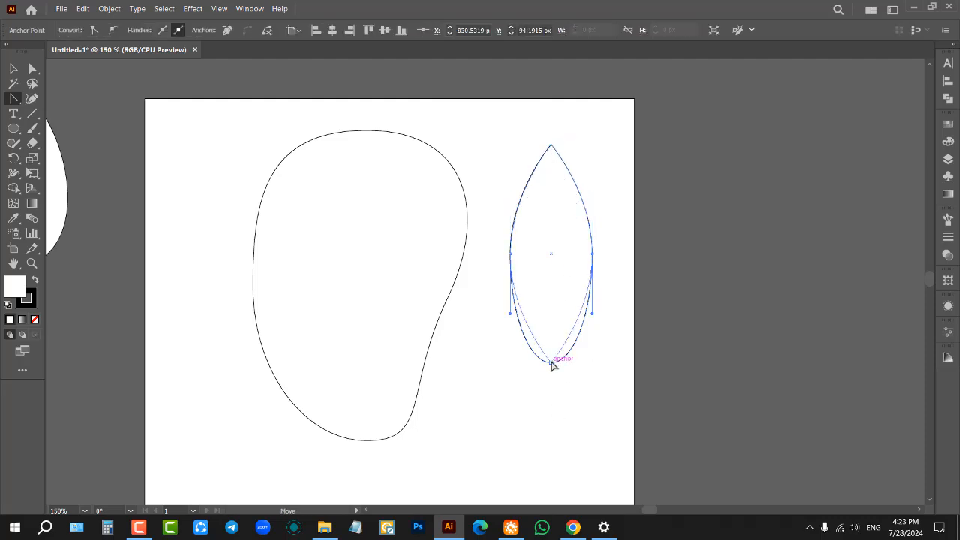
# Rotate the leaf shape slightly counter-clockwise and place it over the upper right part of the organic shape.
pyautogui.click(13, 69)
pyautogui.click(407, 251)
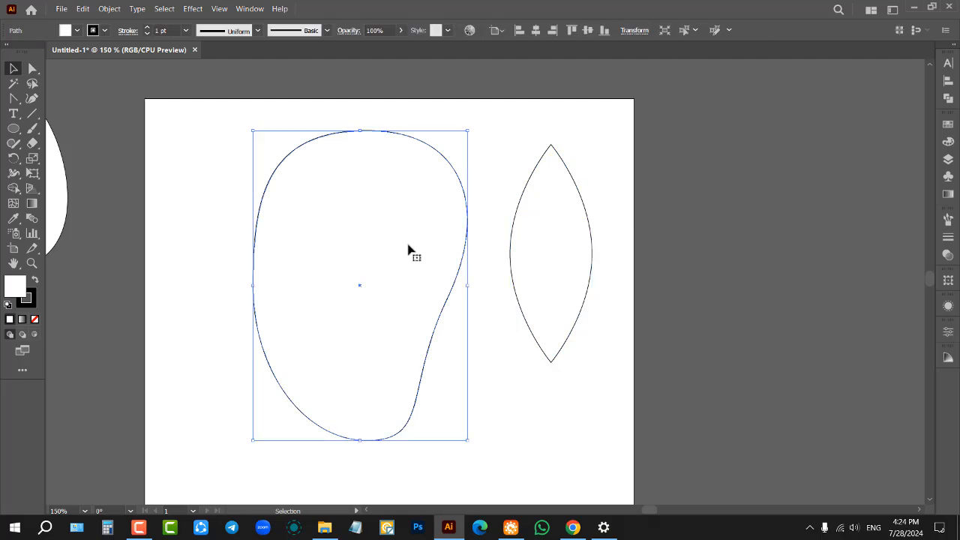
pyautogui.moveTo(579, 242); pyautogui.dragTo(396, 213)
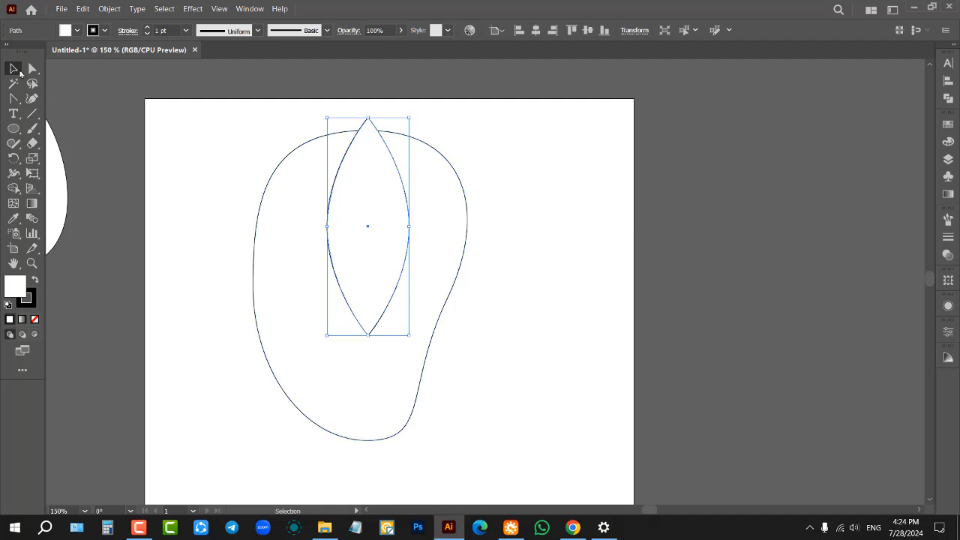
pyautogui.moveTo(371, 208); pyautogui.dragTo(575, 252)
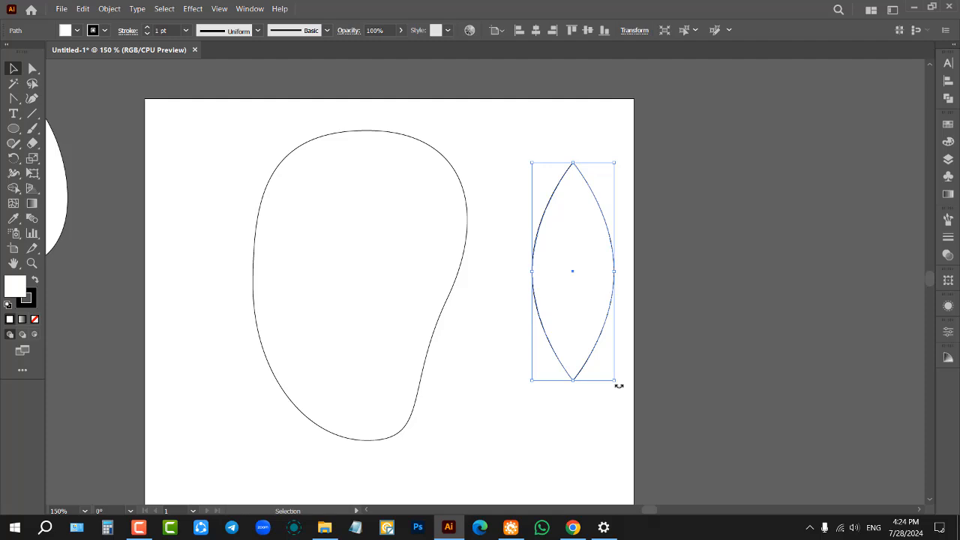
pyautogui.moveTo(618, 385); pyautogui.dragTo(656, 358)
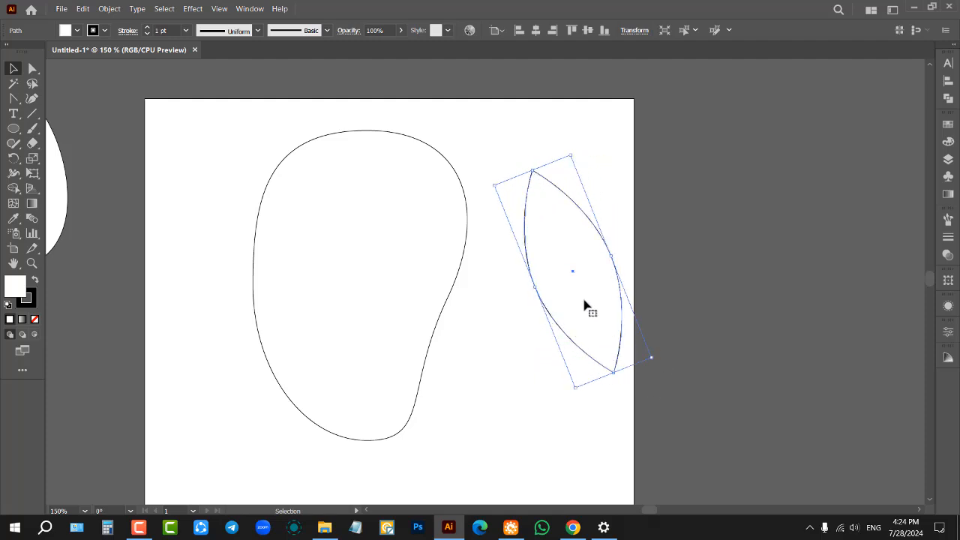
pyautogui.moveTo(582, 304); pyautogui.dragTo(410, 222)
pyautogui.click(523, 233)
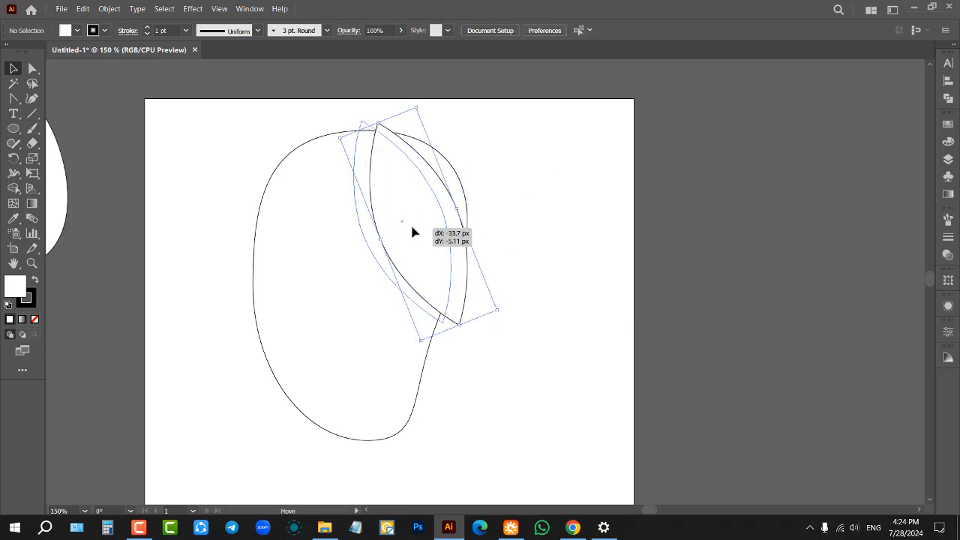
pyautogui.click(549, 219)
pyautogui.scroll(-1, 524, 219)
pyautogui.scroll(1, 516, 214)
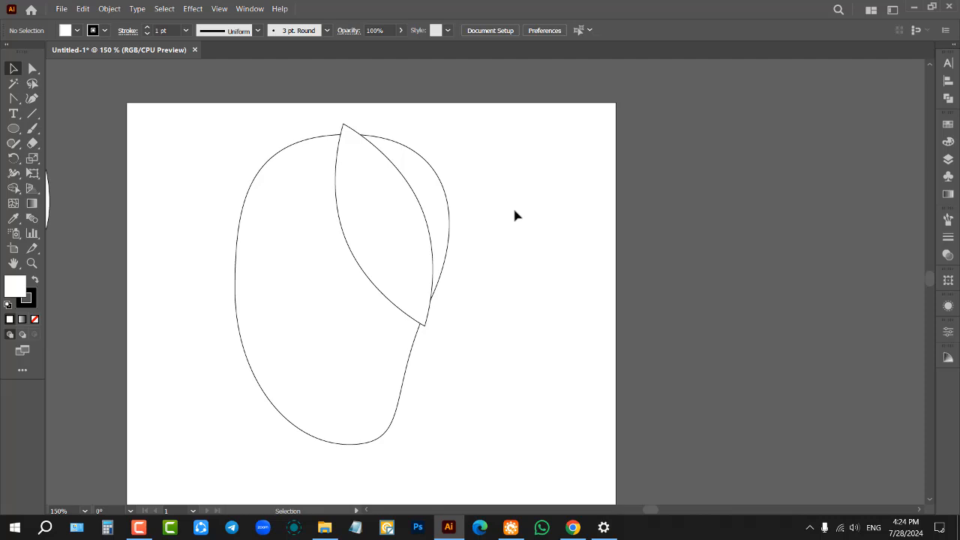
pyautogui.click(14, 98)
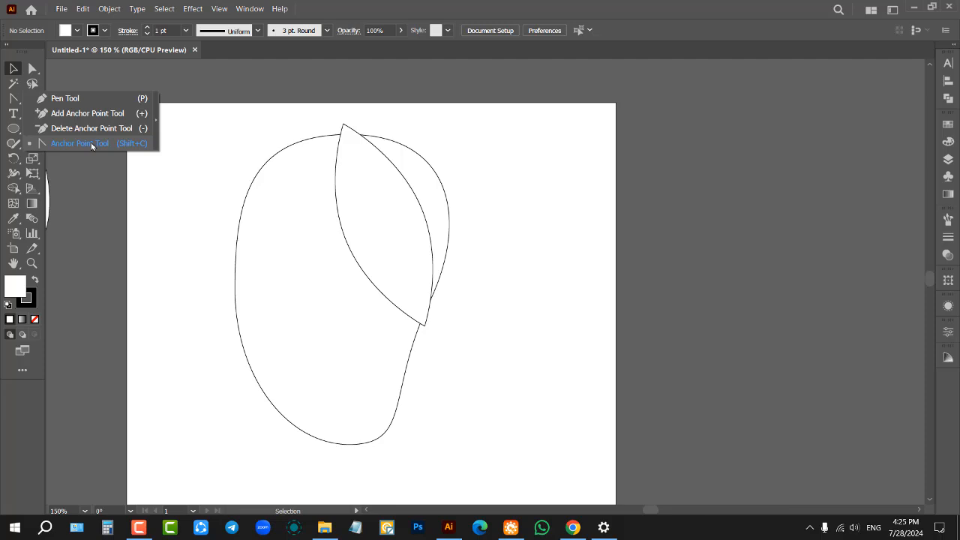
pyautogui.click(191, 249)
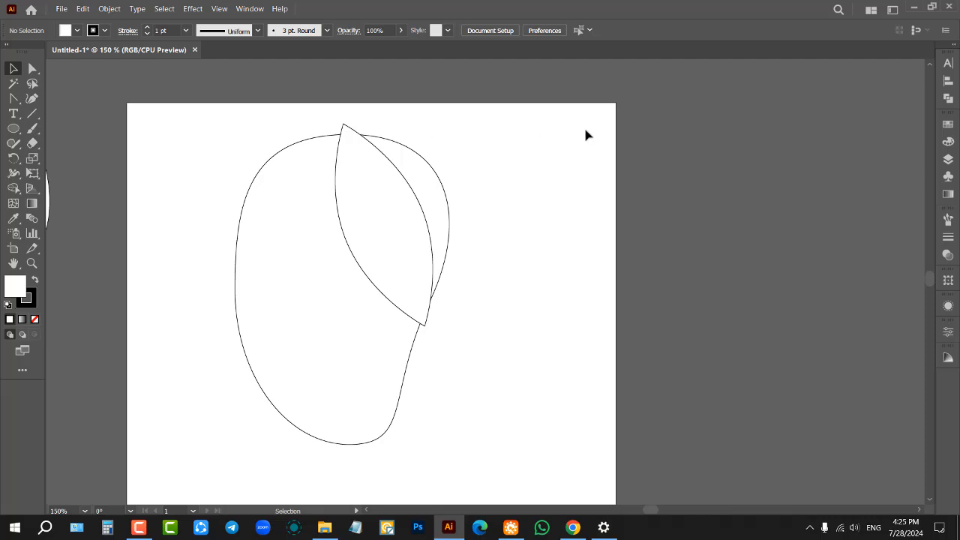
# Delete the organic shape and the leaf from the artboard.
pyautogui.scroll(-1, 614, 137)
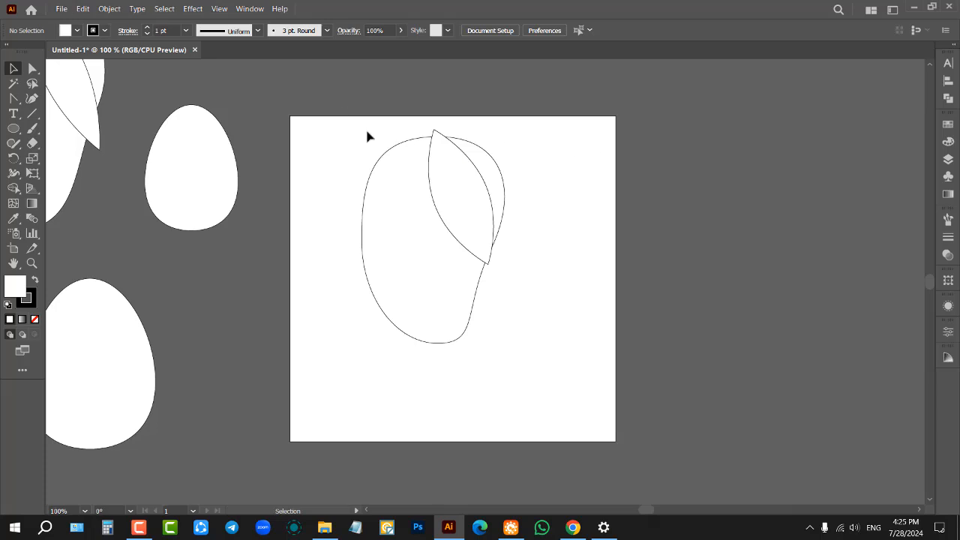
pyautogui.scroll(-2, 551, 207)
pyautogui.moveTo(439, 150); pyautogui.dragTo(577, 294)
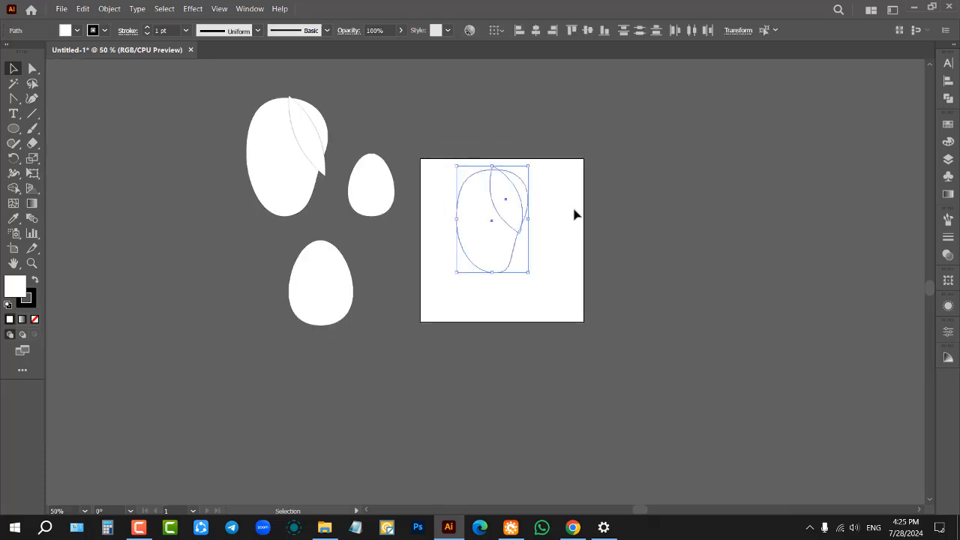
pyautogui.press('Delete')
# Move all the egg and leaf shapes beside the artboard farther left, away from its edge, and deselect them.
pyautogui.moveTo(474, 108); pyautogui.dragTo(212, 334)
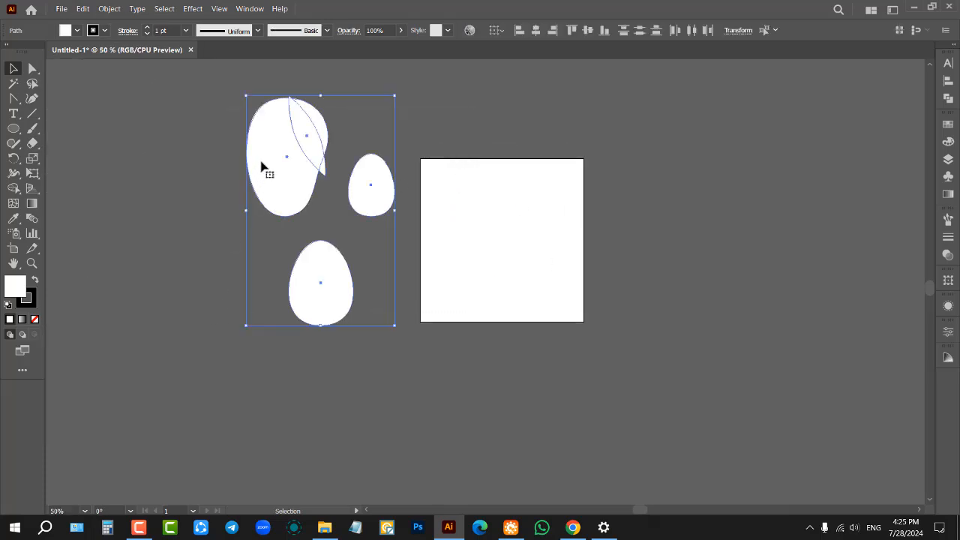
pyautogui.moveTo(267, 164); pyautogui.dragTo(157, 195)
pyautogui.click(471, 189)
pyautogui.scroll(3, 577, 196)
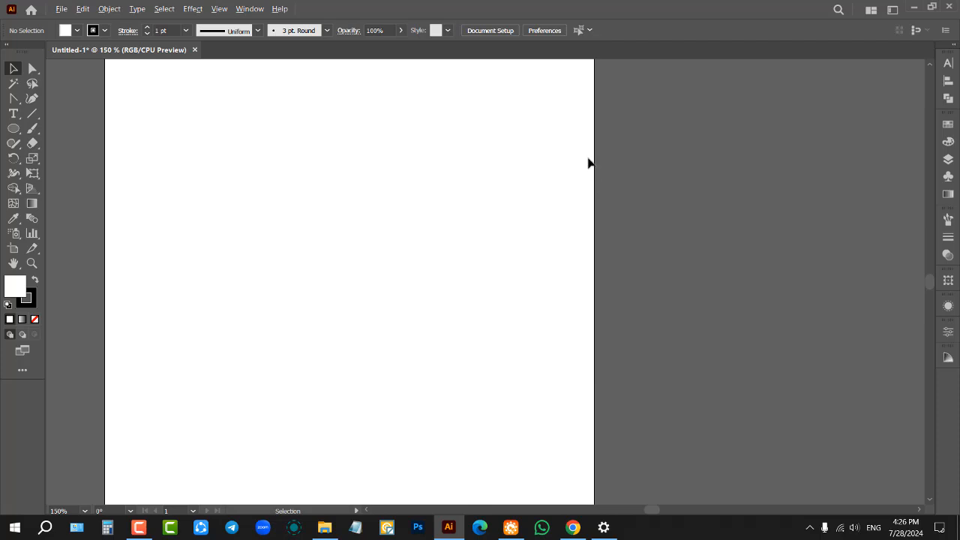
pyautogui.scroll(-1, 588, 163)
pyautogui.scroll(1, 512, 142)
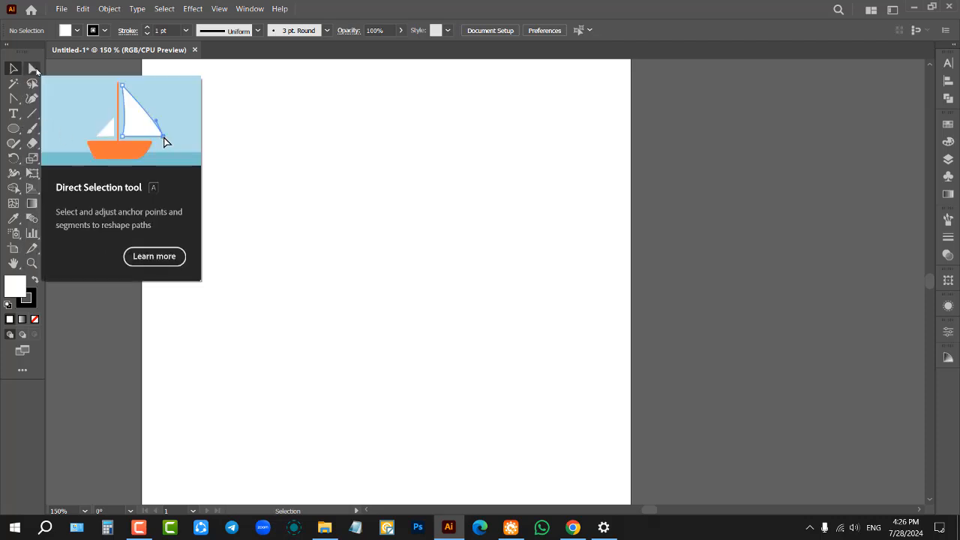
# Create a six-sided polygon with a 100 px radius in the upper part of the artboard using the Polygon tool.
pyautogui.click(14, 128)
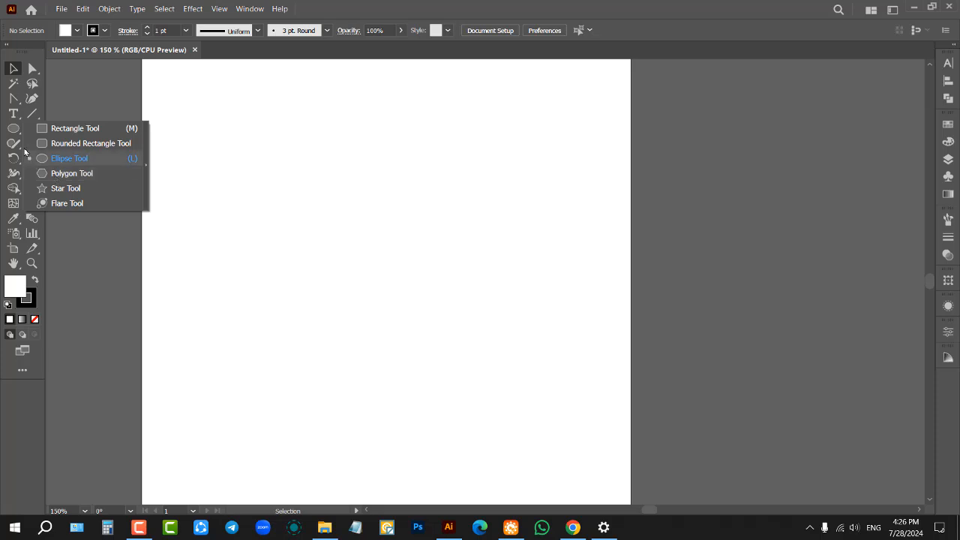
pyautogui.moveTo(16, 129); pyautogui.dragTo(51, 128)
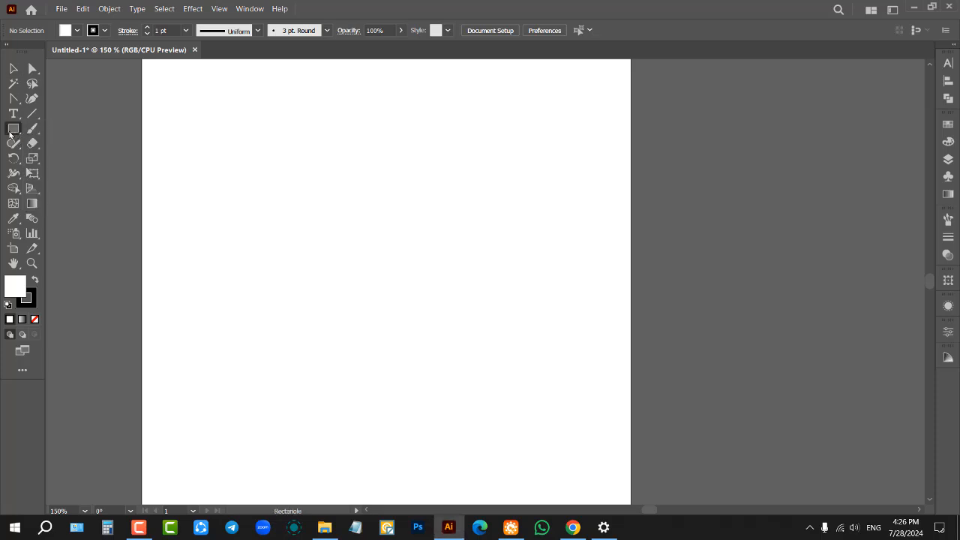
pyautogui.rightClick(11, 130)
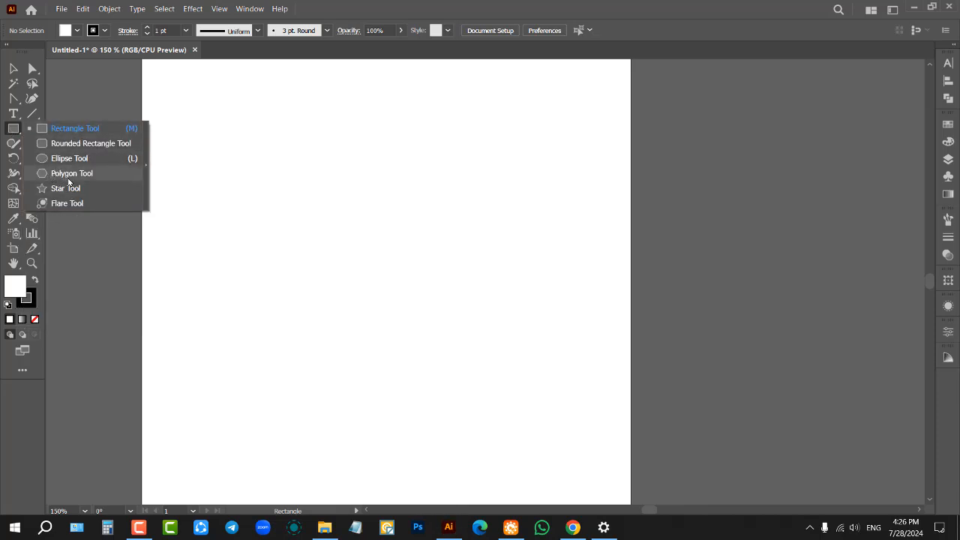
pyautogui.click(67, 177)
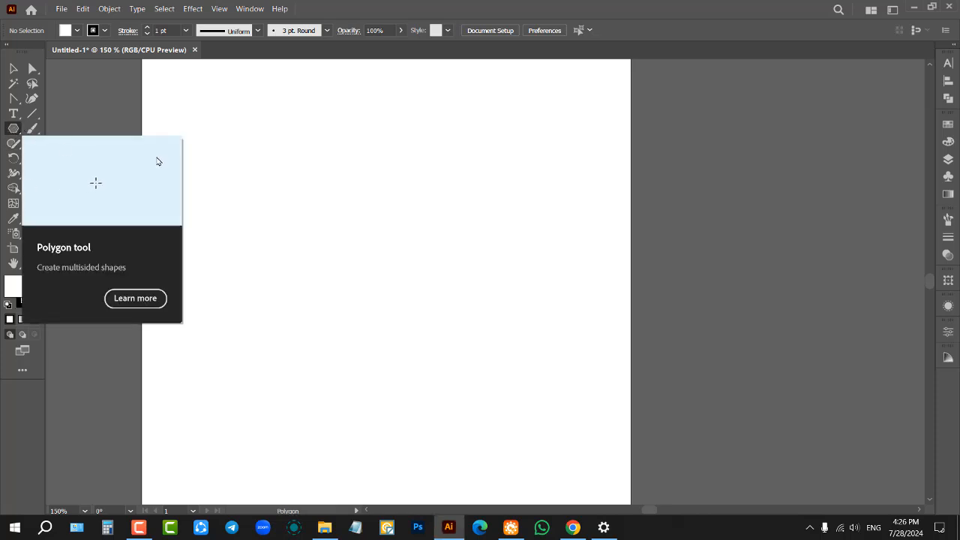
pyautogui.click(346, 179)
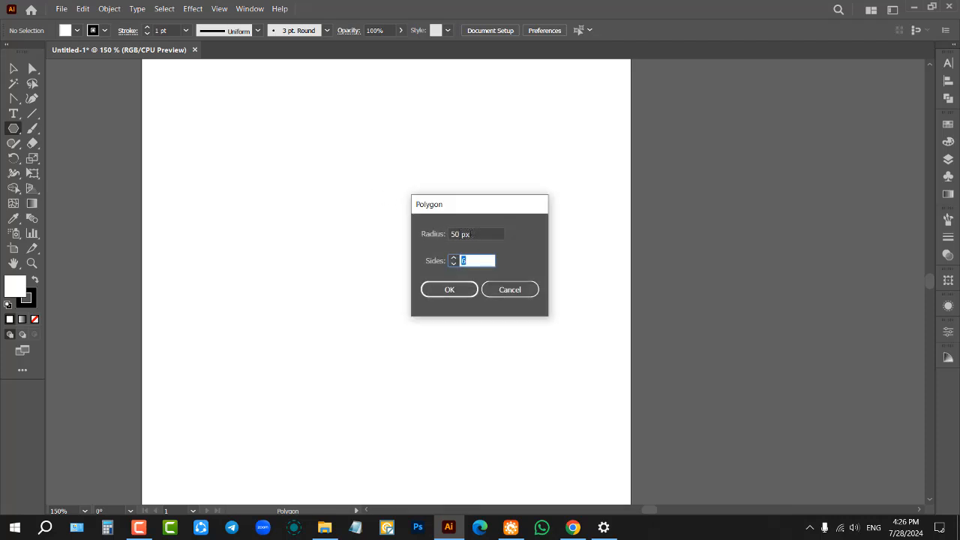
pyautogui.click(472, 234)
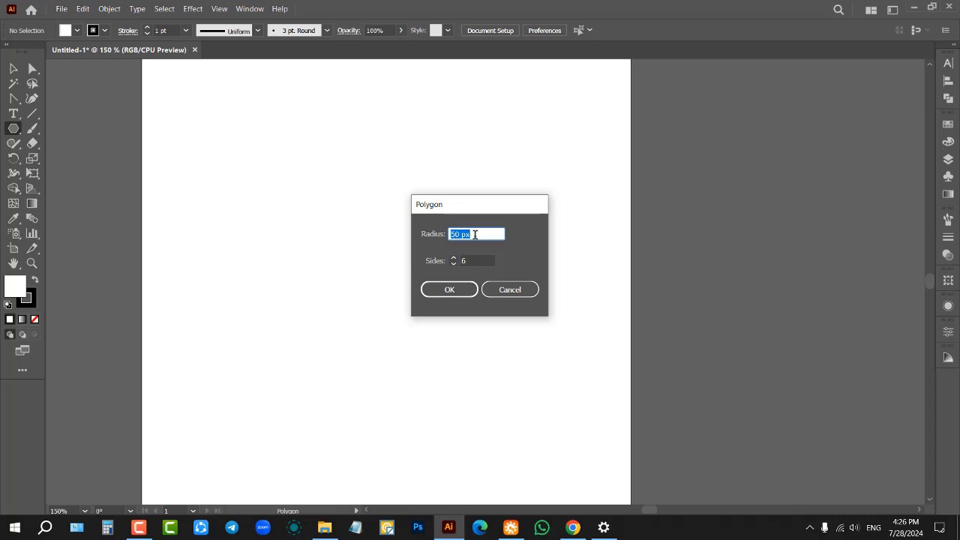
pyautogui.write('100')
pyautogui.click(450, 290)
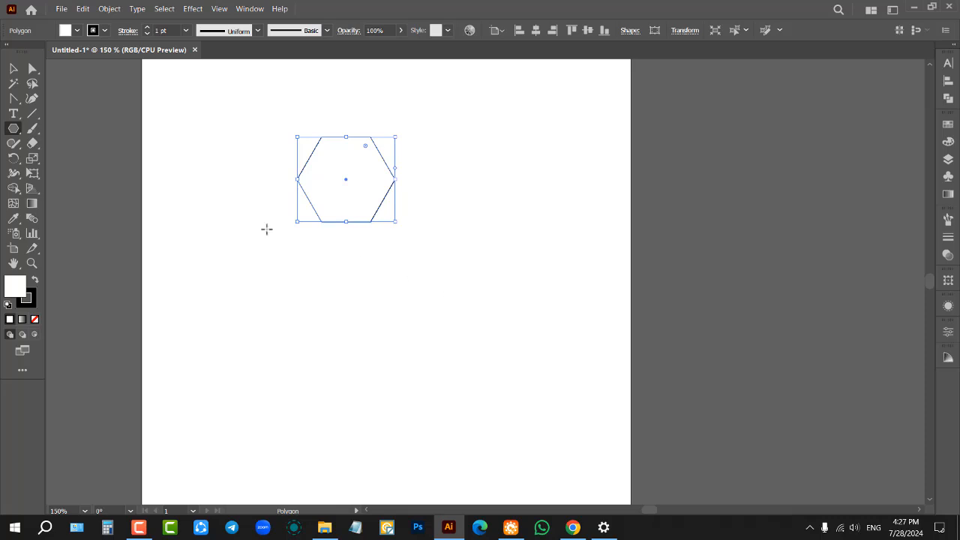
# Select the 100 px radius hexagon with the Selection tool and delete it.
pyautogui.click(14, 68)
pyautogui.click(171, 152)
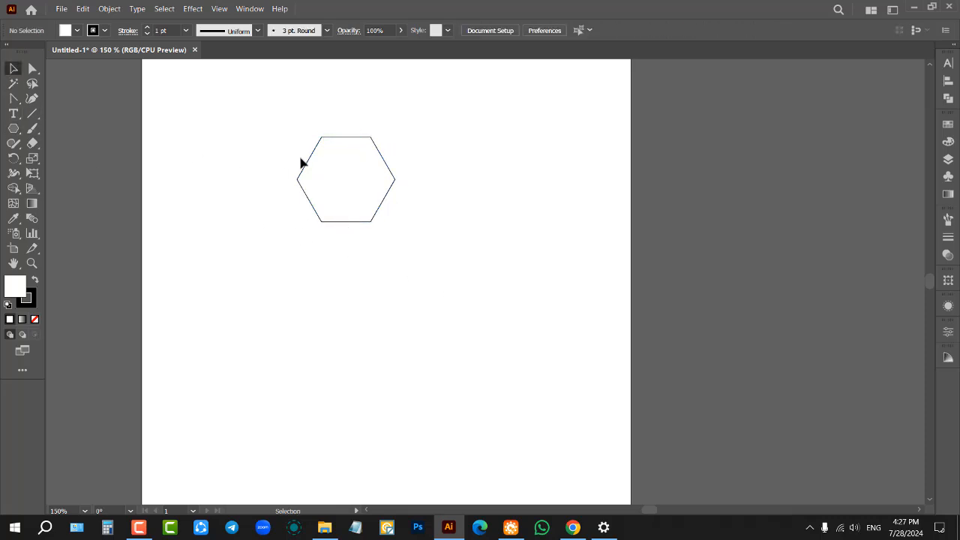
pyautogui.click(357, 147)
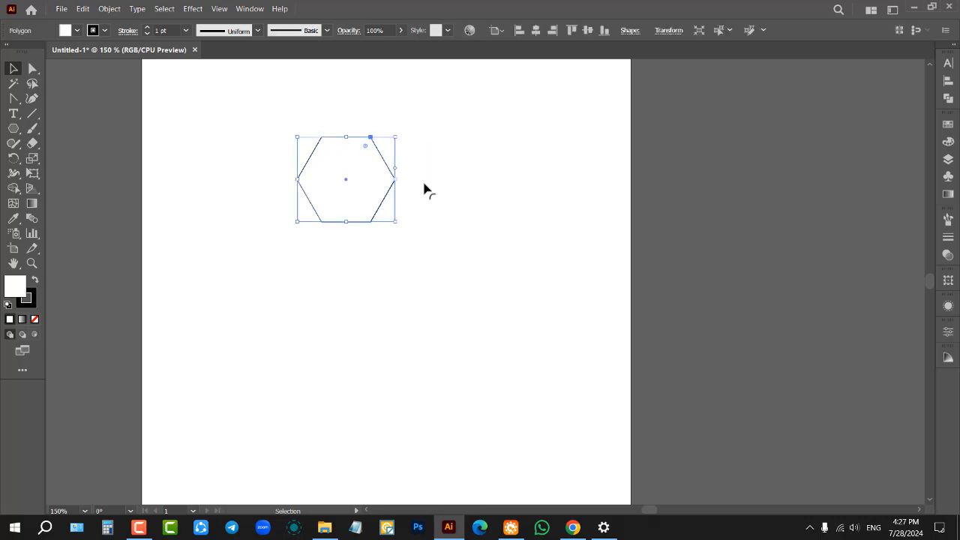
pyautogui.click(445, 168)
pyautogui.click(378, 182)
pyautogui.scroll(1, 407, 182)
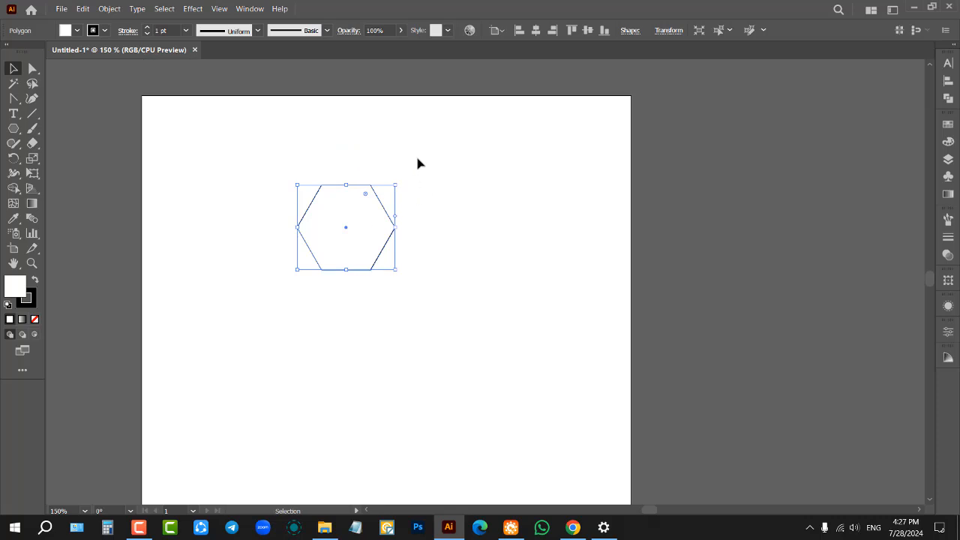
pyautogui.press('Delete')
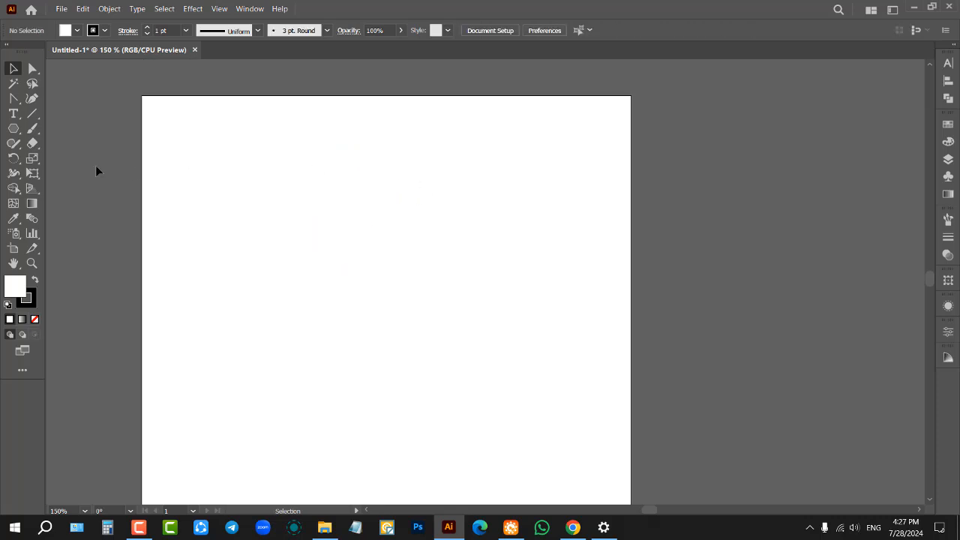
# Draw a small hexagon in the artboard's upper-left corner, enlarge it slightly, and deselect it.
pyautogui.click(6, 129)
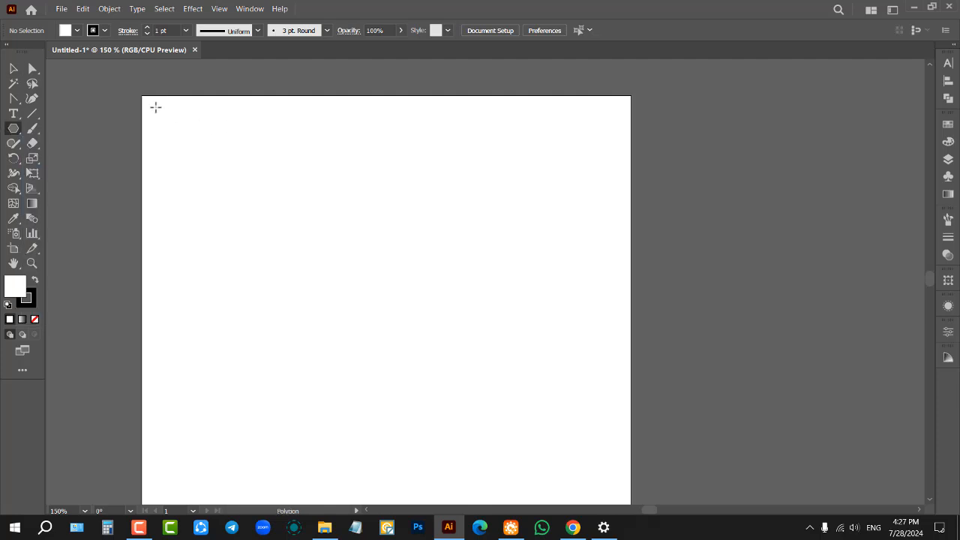
pyautogui.moveTo(156, 107)
pyautogui.mouseDown()
pyautogui.moveTo(182, 142)
pyautogui.moveTo(155, 114)
pyautogui.moveTo(165, 118)
pyautogui.mouseUp()
pyautogui.click(12, 68)
pyautogui.click(112, 106)
pyautogui.scroll(3, 111, 107)
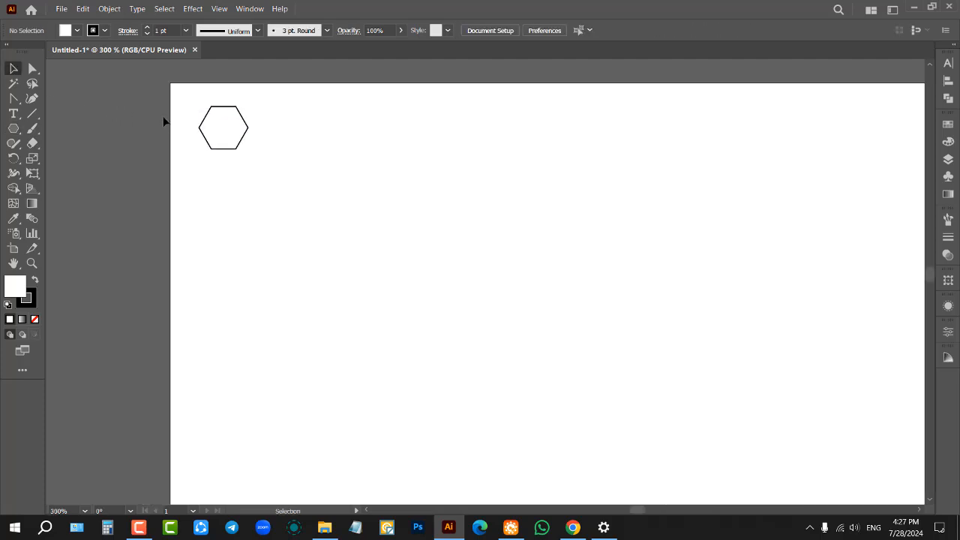
pyautogui.moveTo(227, 143); pyautogui.dragTo(257, 163)
pyautogui.click(92, 165)
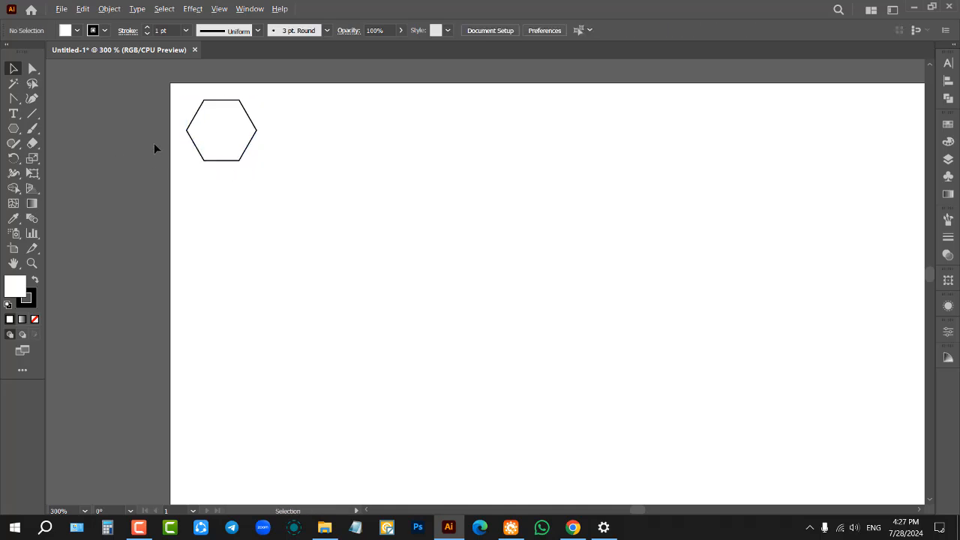
# Move the small hexagon slightly away from the artboard's upper-left corner and deselect it.
pyautogui.scroll(-1, 155, 142)
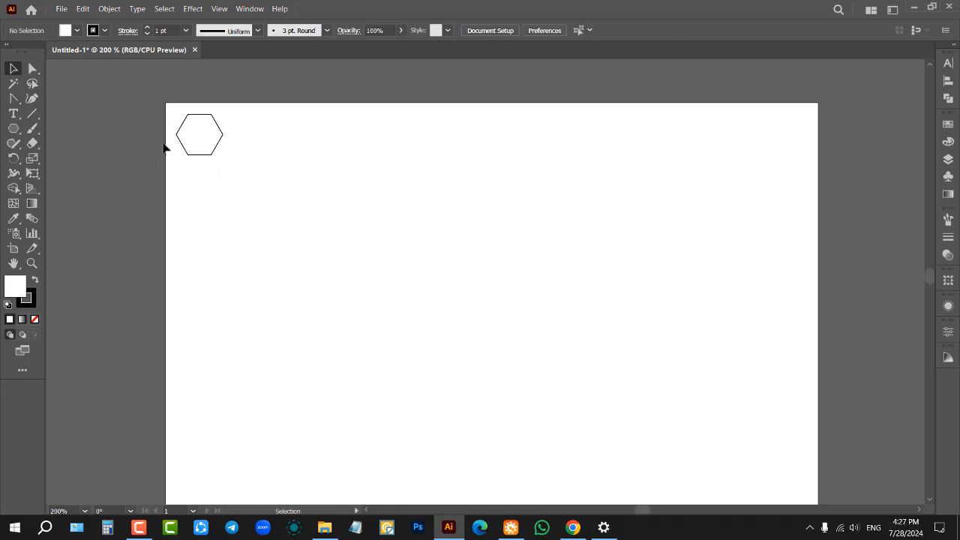
pyautogui.moveTo(194, 140); pyautogui.dragTo(201, 143)
pyautogui.click(112, 155)
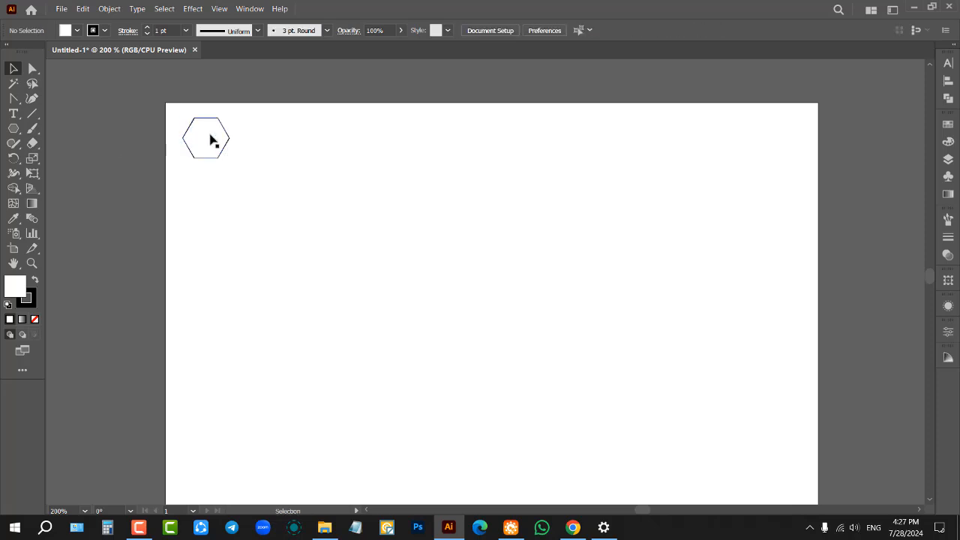
# Duplicate the hexagon straight down with a small gap and repeat the copy 16 times to form a vertical column.
pyautogui.scroll(-1, 210, 120)
pyautogui.scroll(-1, 216, 115)
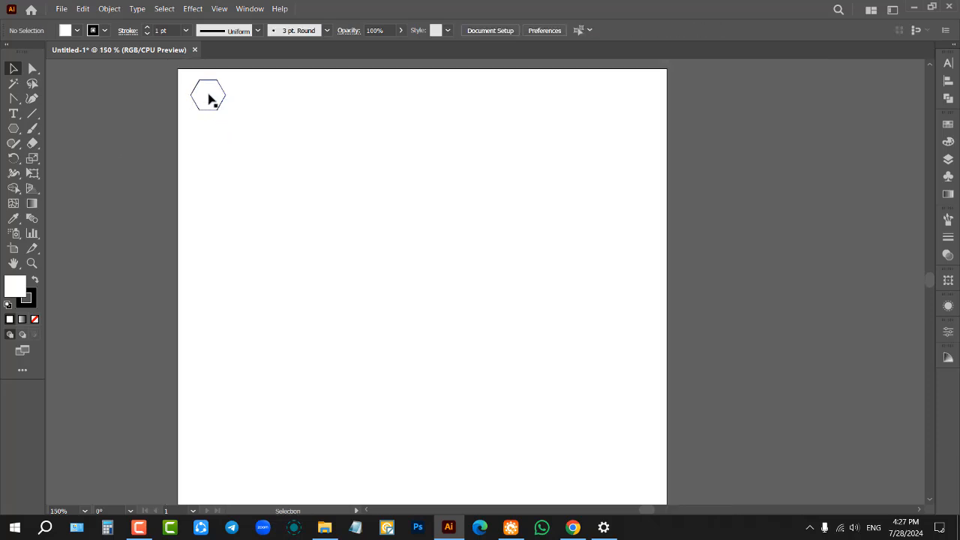
pyautogui.moveTo(210, 100); pyautogui.dragTo(210, 133)
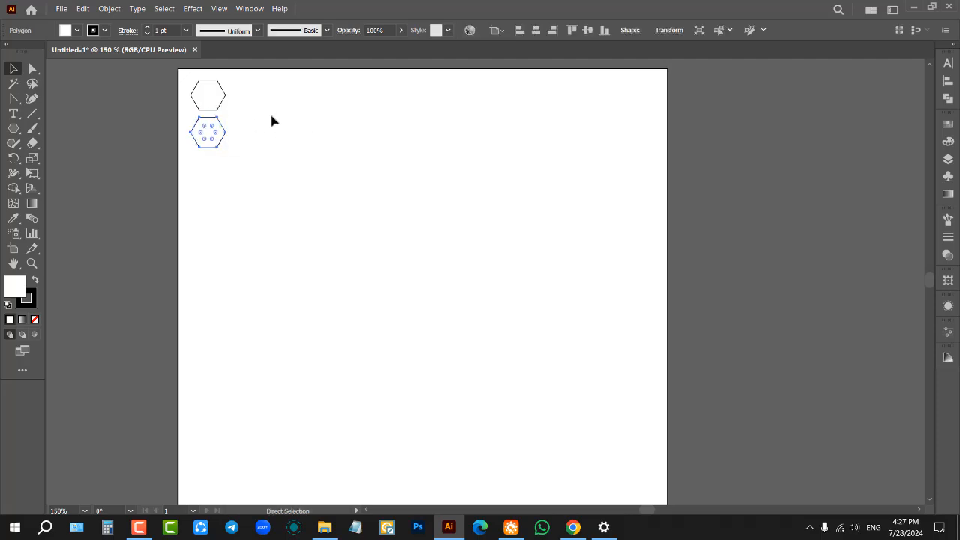
pyautogui.hotkey('ctrl', 'd')
pyautogui.hotkey('ctrl', 'd')
pyautogui.hotkey('ctrl', 'd')
pyautogui.hotkey('ctrl', 'd')
pyautogui.hotkey('ctrl', 'd')
pyautogui.hotkey('ctrl', 'd')
pyautogui.hotkey('ctrl', 'd')
pyautogui.hotkey('ctrl', 'd')
pyautogui.hotkey('ctrl', 'd')
pyautogui.hotkey('ctrl', 'd')
pyautogui.hotkey('ctrl', 'd')
pyautogui.hotkey('ctrl', 'd')
pyautogui.hotkey('ctrl', 'd')
pyautogui.hotkey('ctrl', 'd')
pyautogui.hotkey('ctrl', 'd')
pyautogui.hotkey('ctrl', 'd')
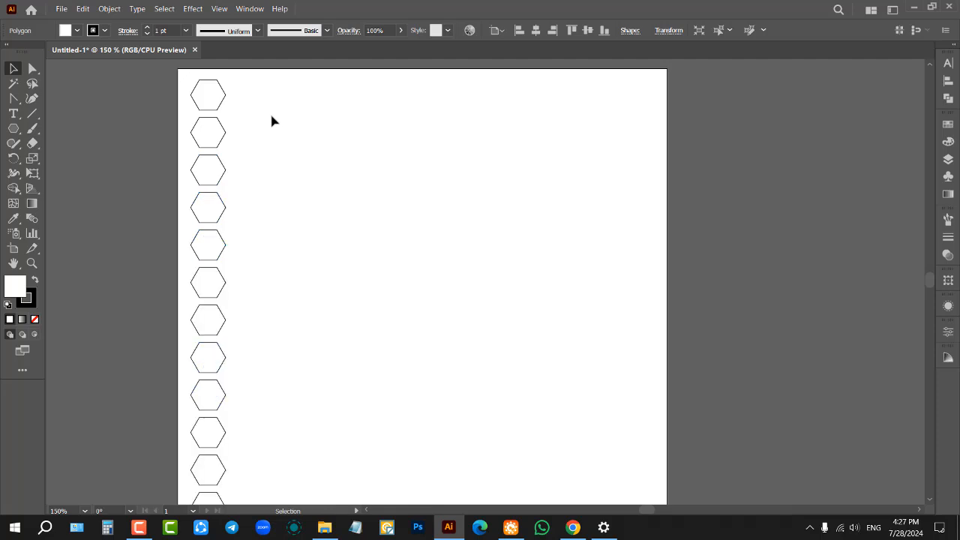
# Delete the five hexagons of the column that lie completely below the artboard.
pyautogui.scroll(-2, 272, 121)
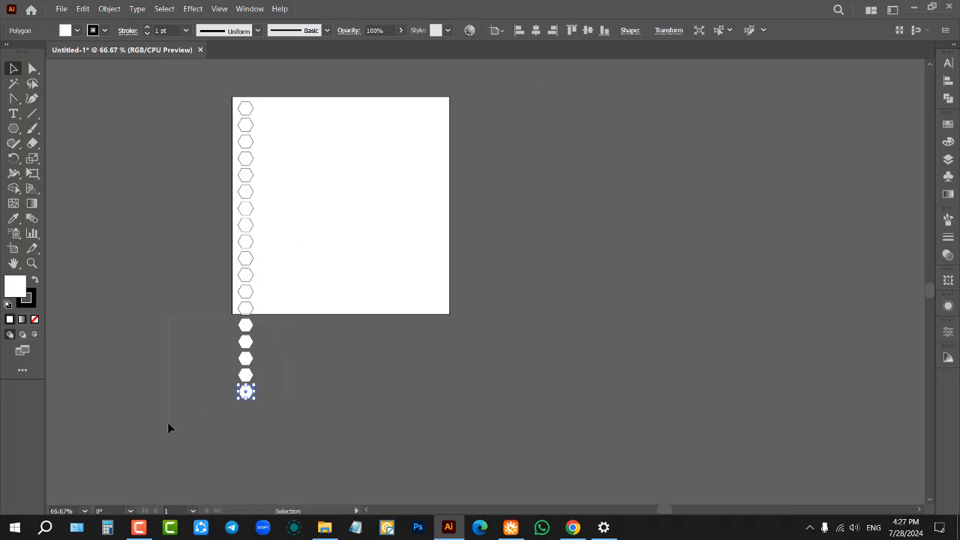
pyautogui.moveTo(168, 428); pyautogui.dragTo(300, 379)
pyautogui.press('Delete')
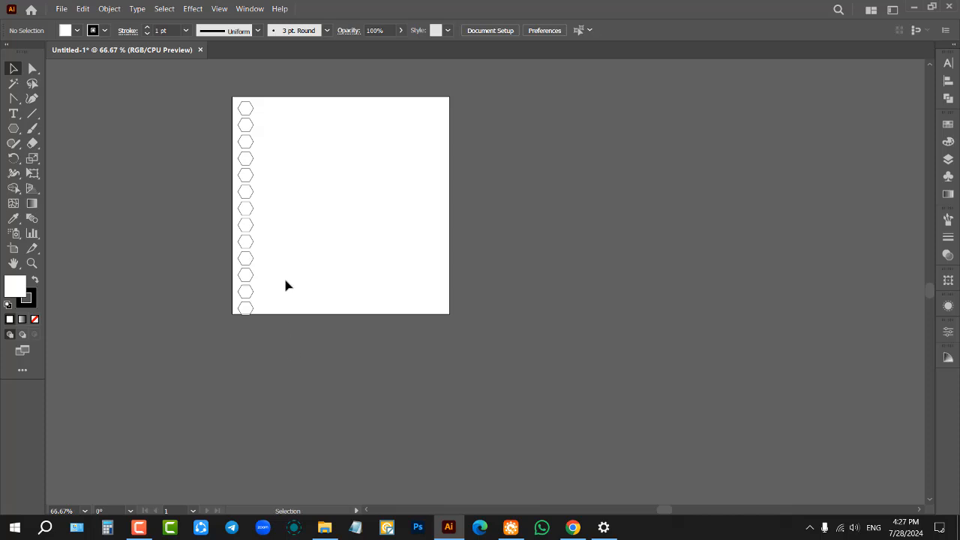
pyautogui.scroll(1, 286, 281)
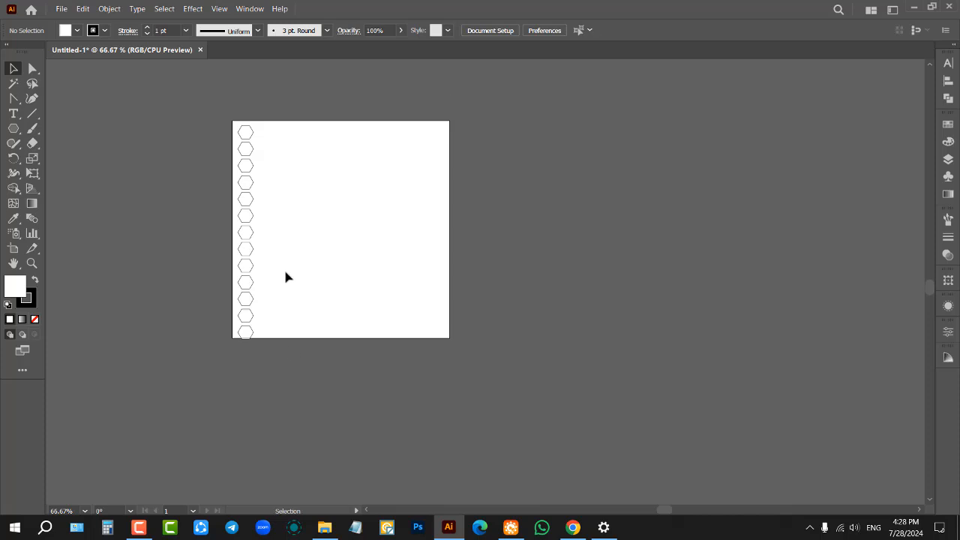
pyautogui.scroll(1, 223, 219)
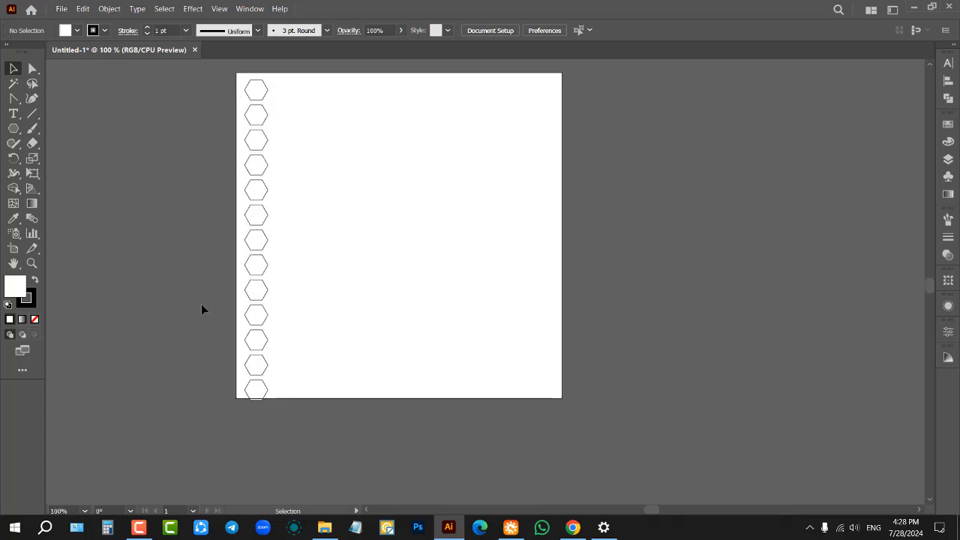
pyautogui.moveTo(238, 279); pyautogui.dragTo(354, 410)
pyautogui.press('Delete')
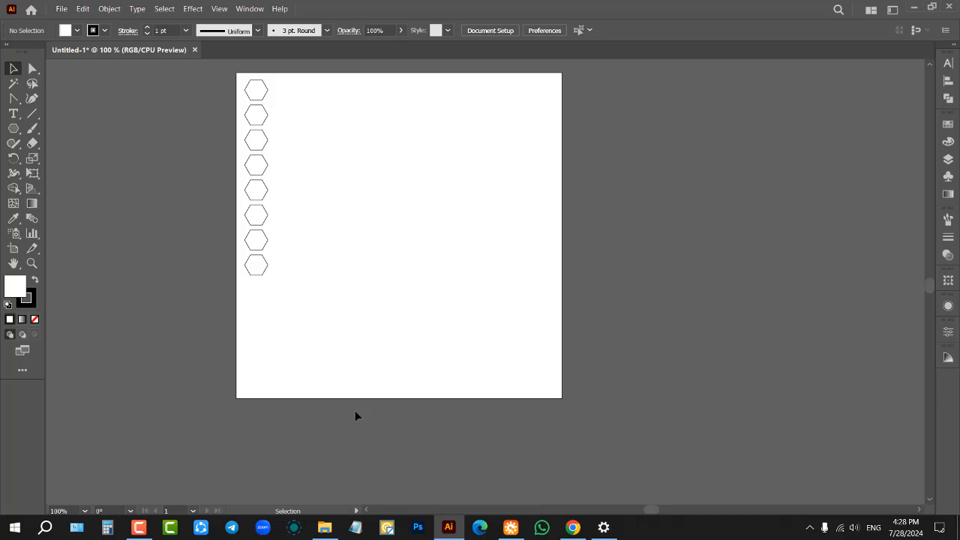
pyautogui.press('a')
pyautogui.hotkey('ctrl', 'z')
pyautogui.click(318, 417)
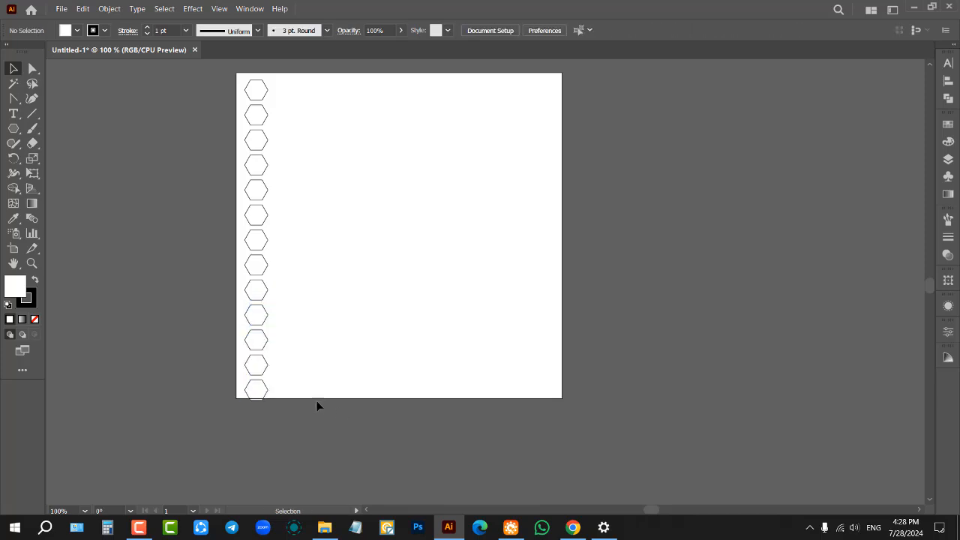
# Duplicate the whole hexagon column to the right, shifted up half a hexagon so both columns interlock, and deselect it.
pyautogui.moveTo(218, 72); pyautogui.dragTo(358, 421)
pyautogui.scroll(2, 314, 299)
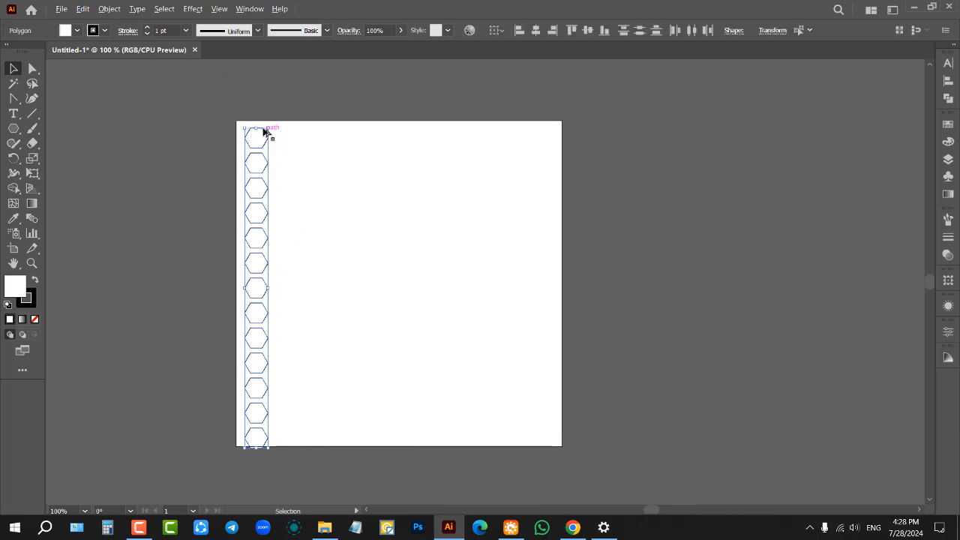
pyautogui.scroll(3, 265, 133)
pyautogui.scroll(1, 241, 178)
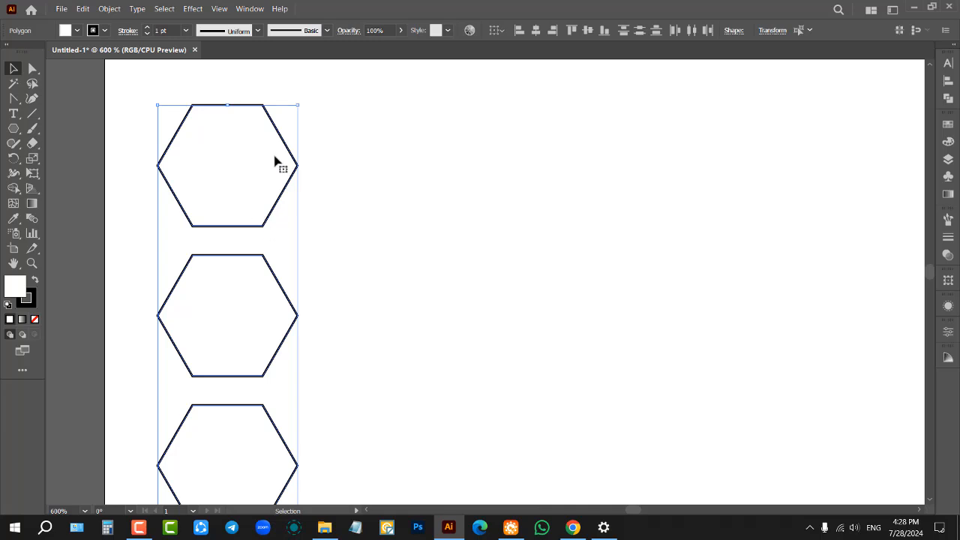
pyautogui.moveTo(233, 165); pyautogui.dragTo(356, 86)
pyautogui.hotkey('alt', 'shift')
pyautogui.scroll(-4, 262, 192)
pyautogui.click(212, 146)
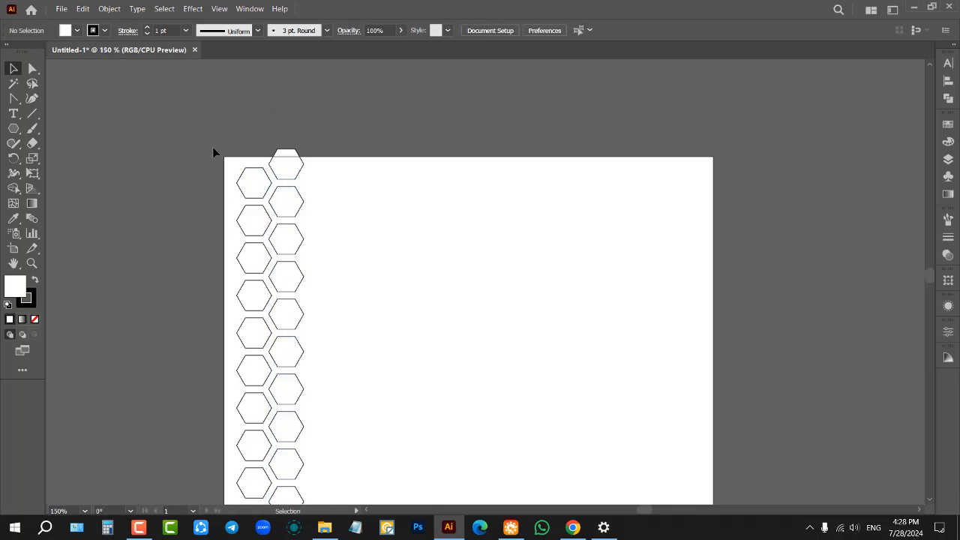
# Select the duplicated second column of hexagons and delete it.
pyautogui.scroll(-1, 212, 146)
pyautogui.scroll(1, 191, 165)
pyautogui.scroll(1, 272, 137)
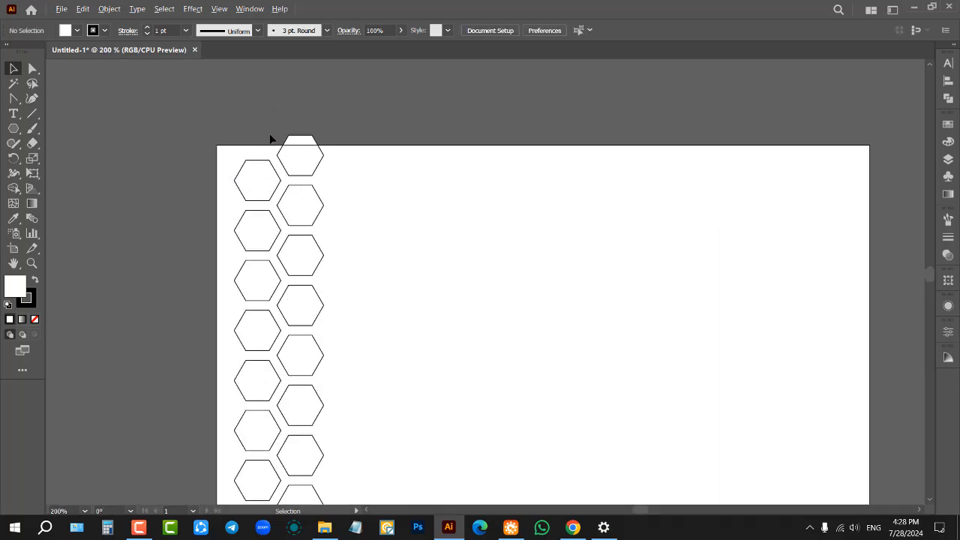
pyautogui.scroll(-1, 352, 124)
pyautogui.moveTo(353, 122); pyautogui.dragTo(322, 455)
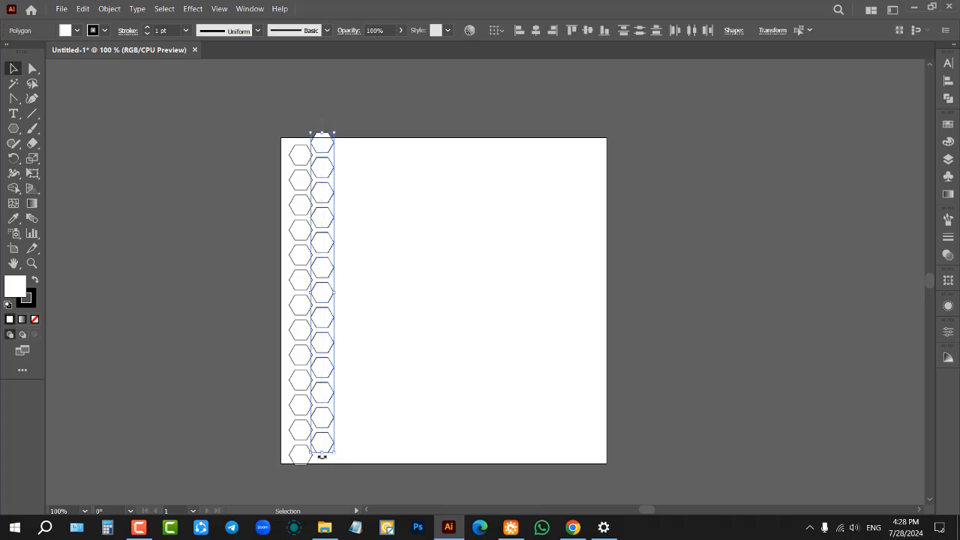
pyautogui.press('Delete')
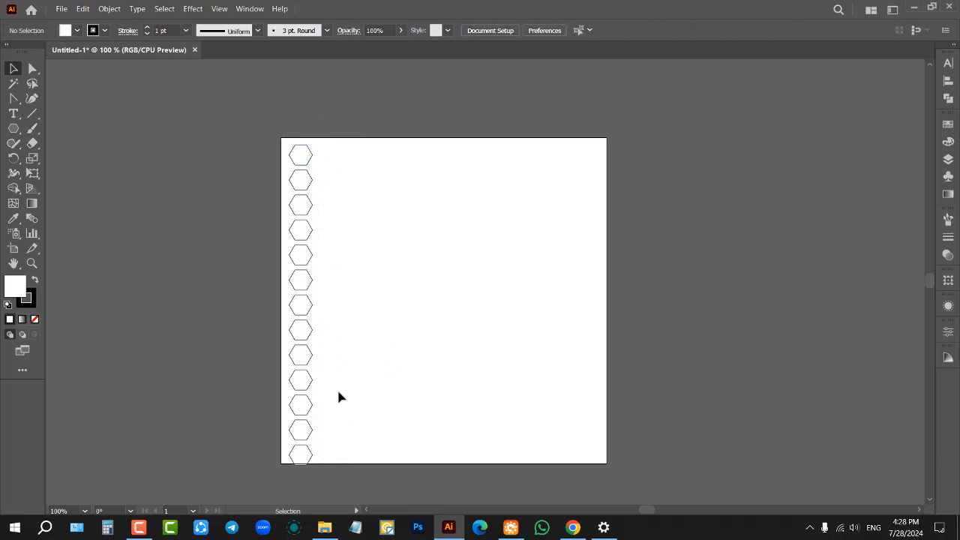
pyautogui.moveTo(264, 112); pyautogui.dragTo(363, 468)
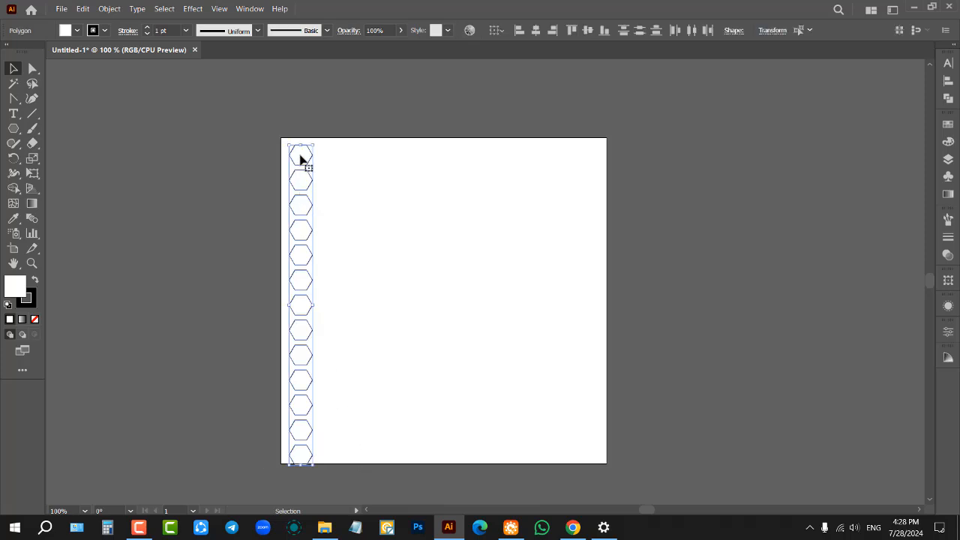
pyautogui.moveTo(300, 159); pyautogui.dragTo(321, 146)
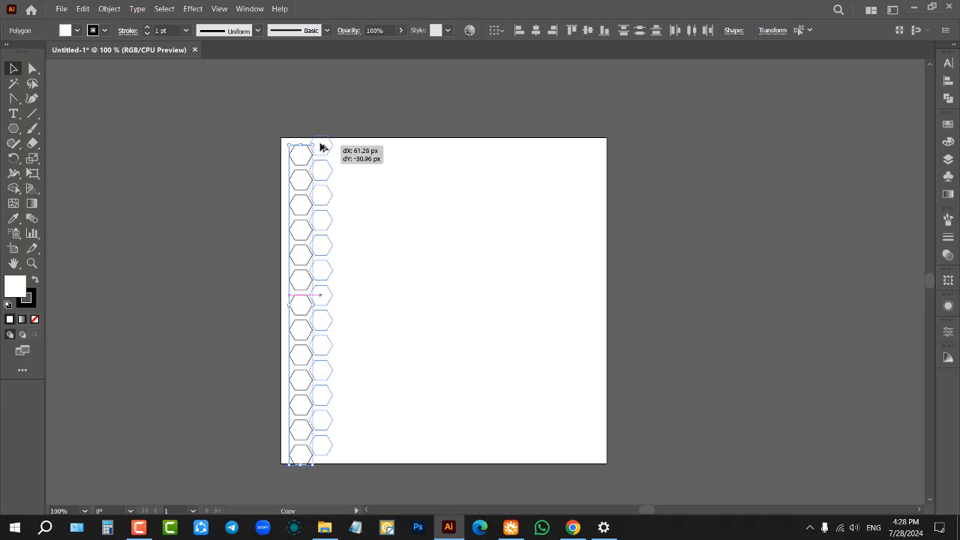
pyautogui.moveTo(321, 147); pyautogui.dragTo(319, 146)
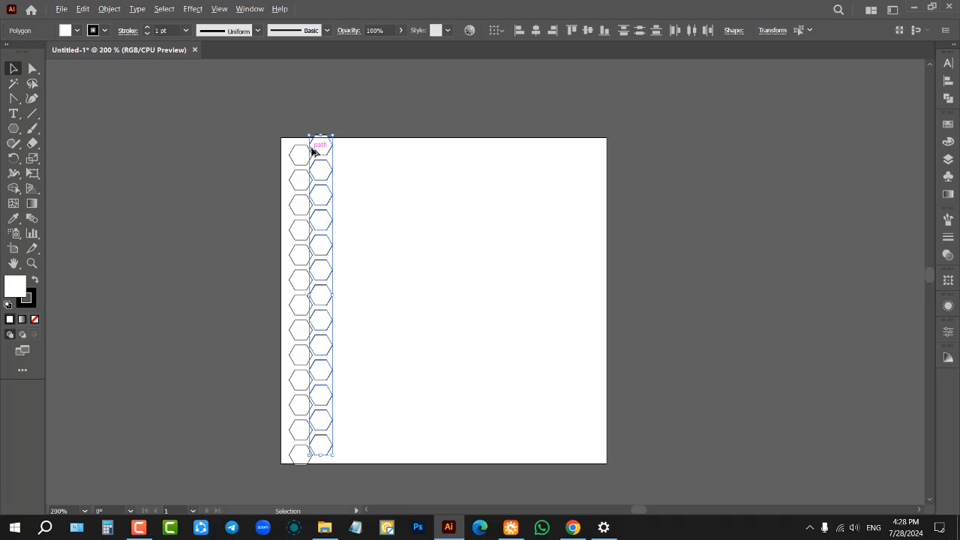
pyautogui.scroll(4, 320, 145)
pyautogui.press('Delete')
pyautogui.click(290, 165)
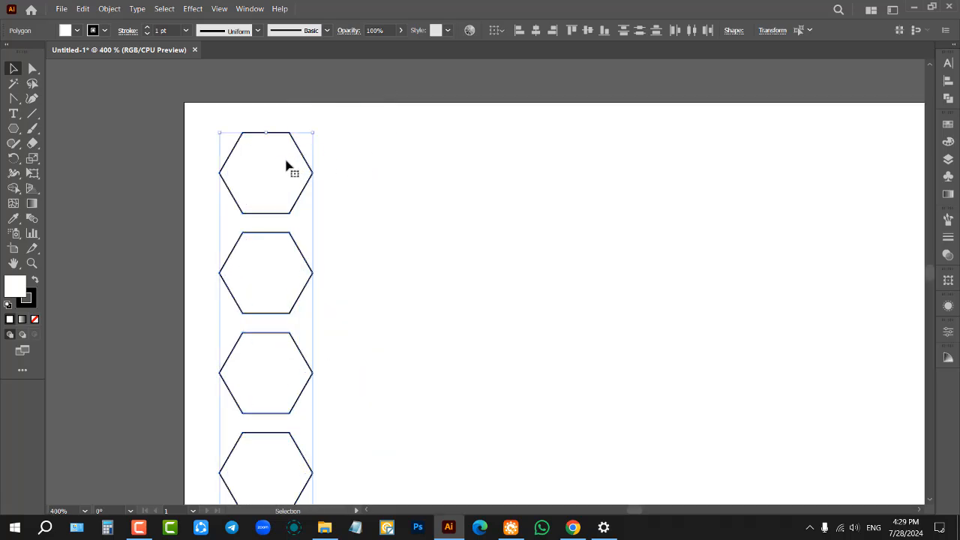
# Copy the full hexagon column beside the original, offset half a hexagon upward with an even gap, and deselect it.
pyautogui.scroll(-3, 308, 165)
pyautogui.scroll(-2, 274, 168)
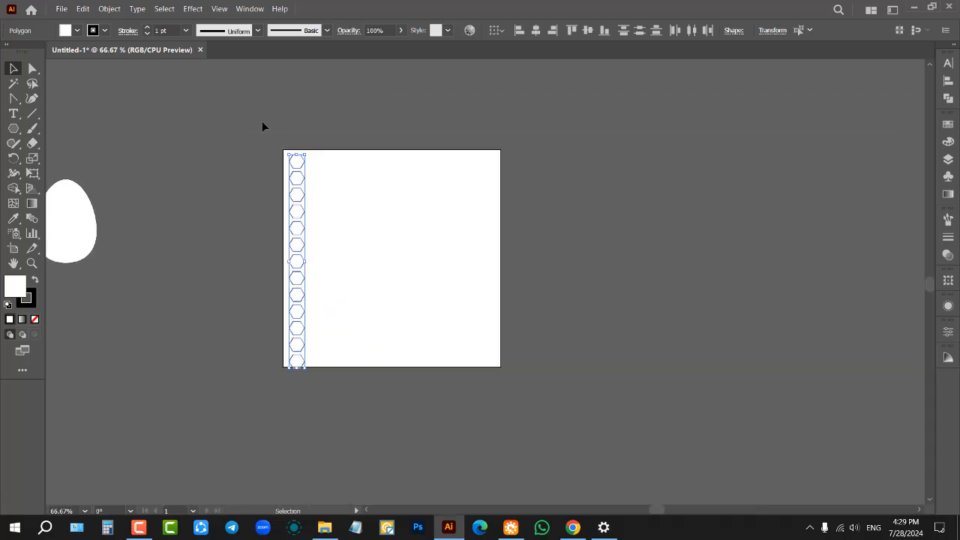
pyautogui.moveTo(262, 120); pyautogui.dragTo(383, 387)
pyautogui.scroll(7, 306, 157)
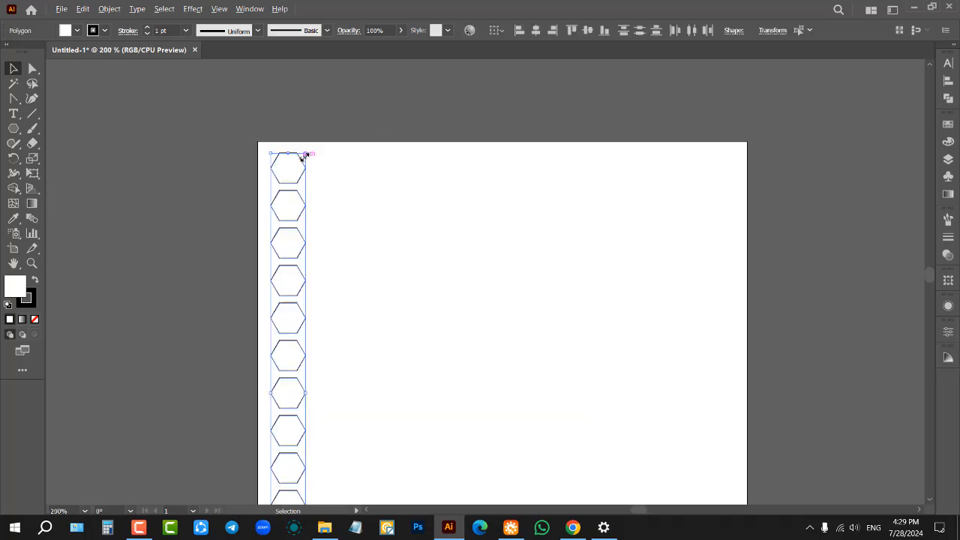
pyautogui.moveTo(263, 202); pyautogui.dragTo(428, 102)
pyautogui.scroll(-8, 389, 177)
pyautogui.click(392, 153)
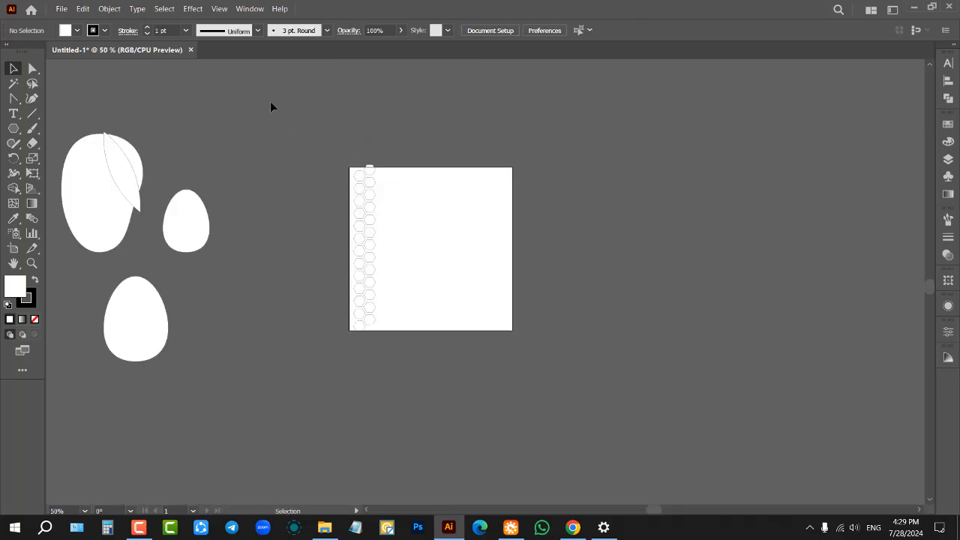
# Duplicate both interlocking hexagon columns to the right, repeat the copy six times across the artboard, and deselect everything.
pyautogui.moveTo(419, 327); pyautogui.dragTo(456, 390)
pyautogui.scroll(2, 407, 225)
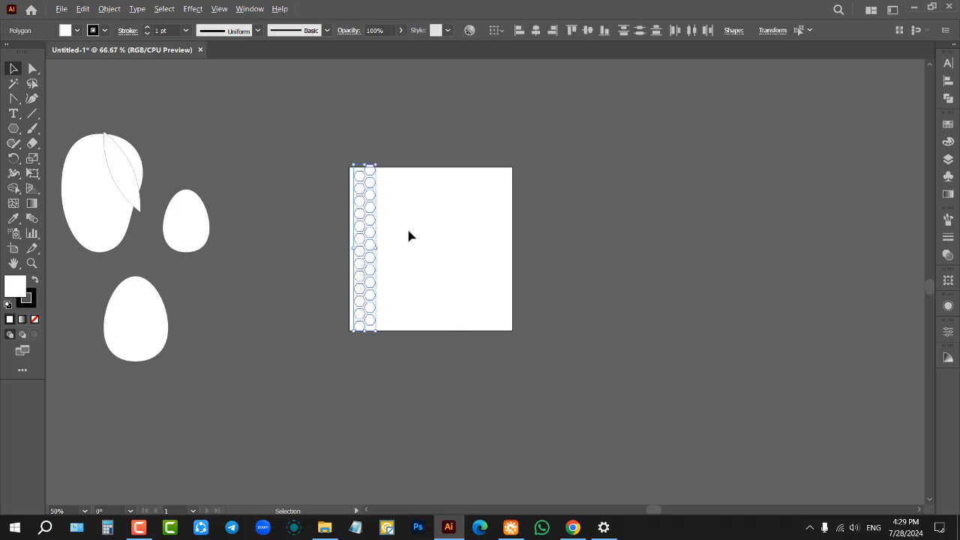
pyautogui.moveTo(332, 185); pyautogui.dragTo(374, 186)
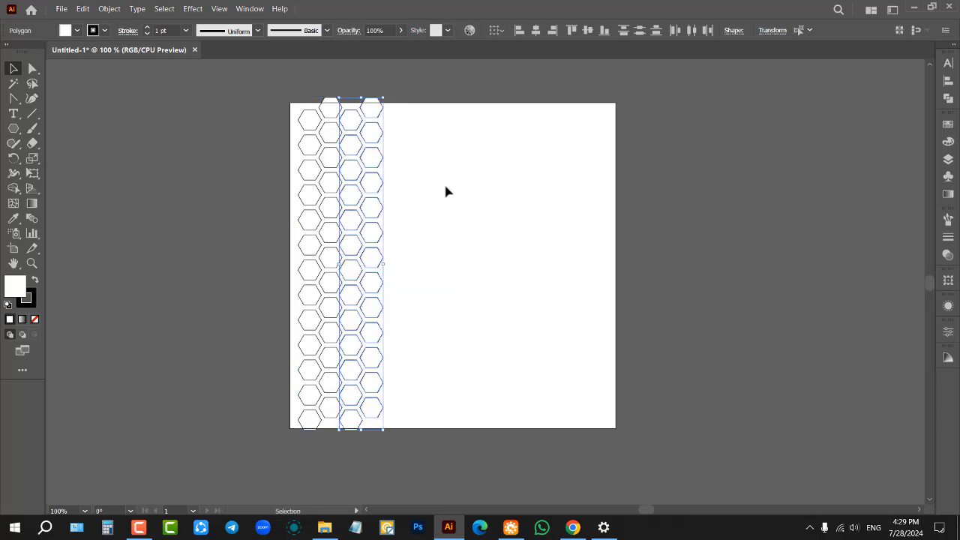
pyautogui.hotkey('ctrl', 'd')
pyautogui.hotkey('ctrl', 'd')
pyautogui.hotkey('ctrl', 'd')
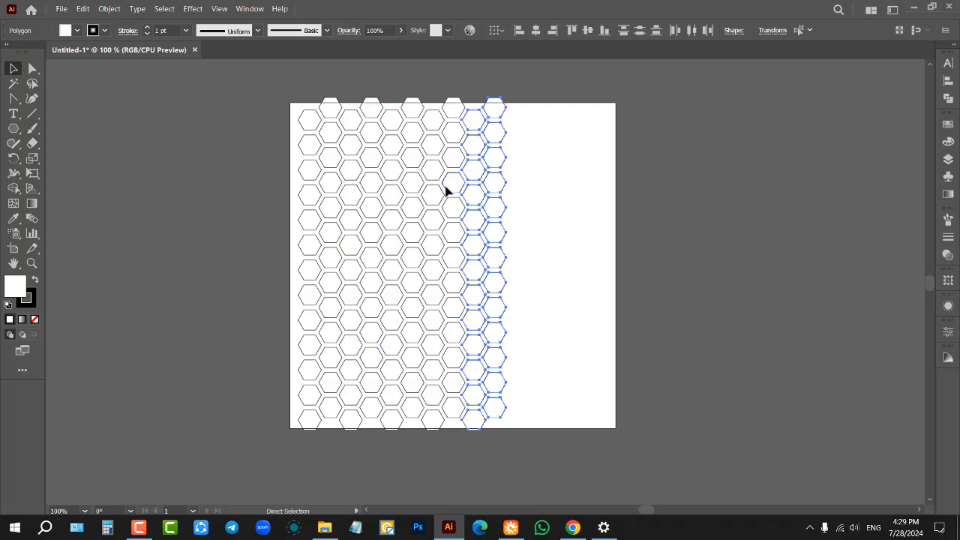
pyautogui.hotkey('ctrl', 'd')
pyautogui.hotkey('ctrl', 'd')
pyautogui.hotkey('ctrl', 'd')
pyautogui.hotkey('ctrl', 'shift', 'a')
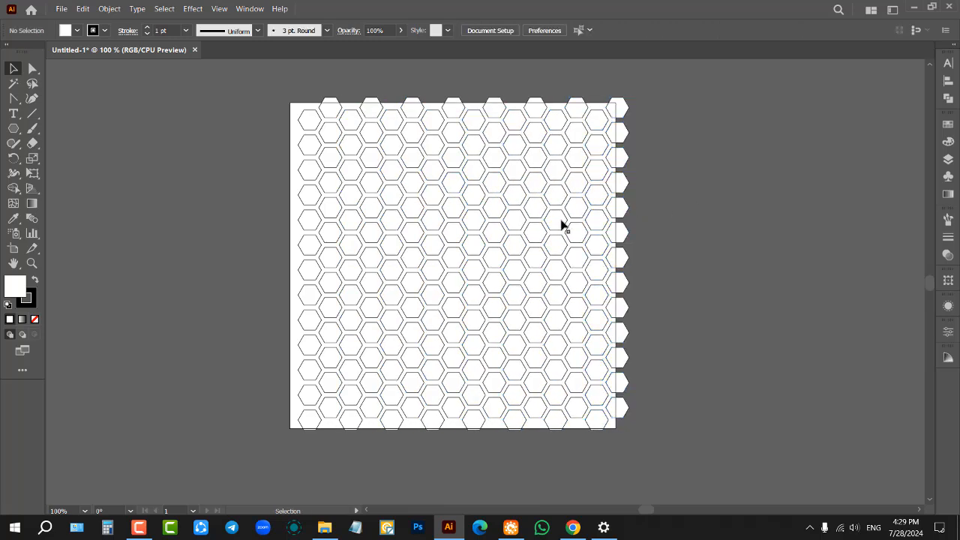
# Set both the stroke and the fill of all hexagons in the grid to orange, and deselect them.
pyautogui.scroll(1, 461, 214)
pyautogui.scroll(-2, 428, 232)
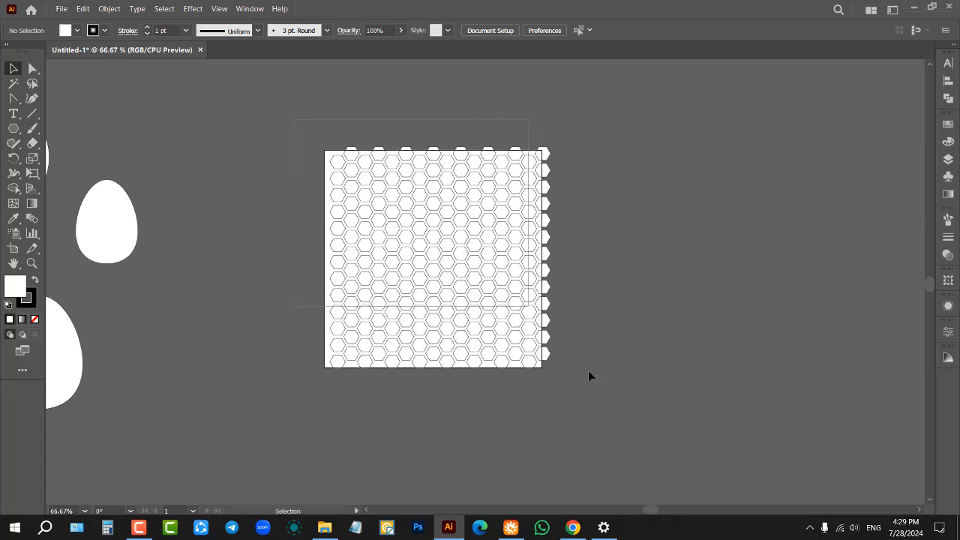
pyautogui.hotkey('ctrl', 'a')
pyautogui.click(105, 30)
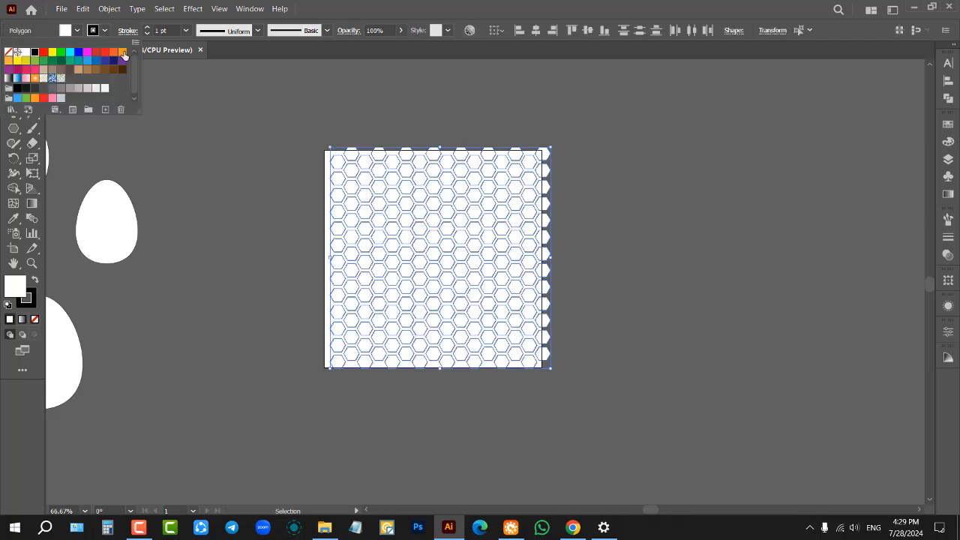
pyautogui.click(122, 51)
pyautogui.moveTo(255, 103); pyautogui.dragTo(667, 433)
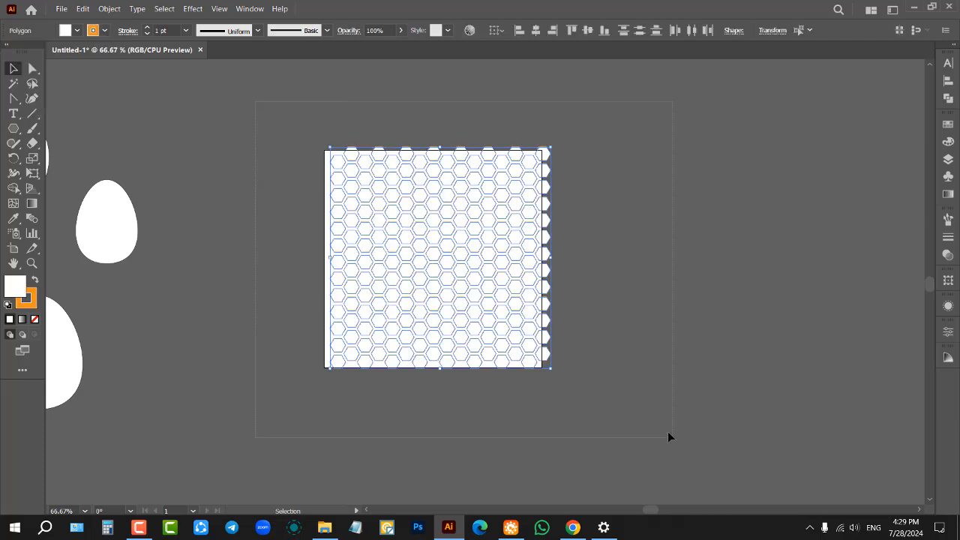
pyautogui.click(78, 31)
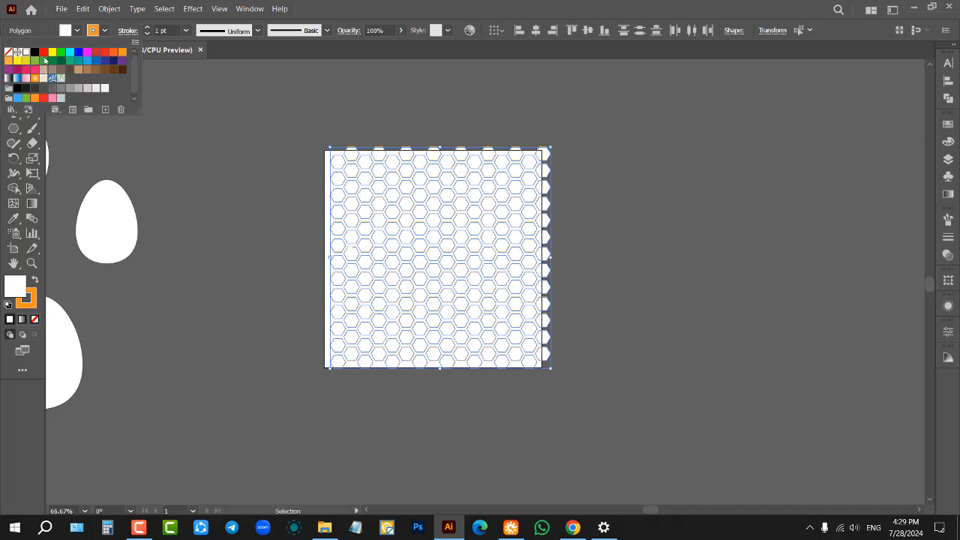
pyautogui.click(120, 54)
pyautogui.click(240, 208)
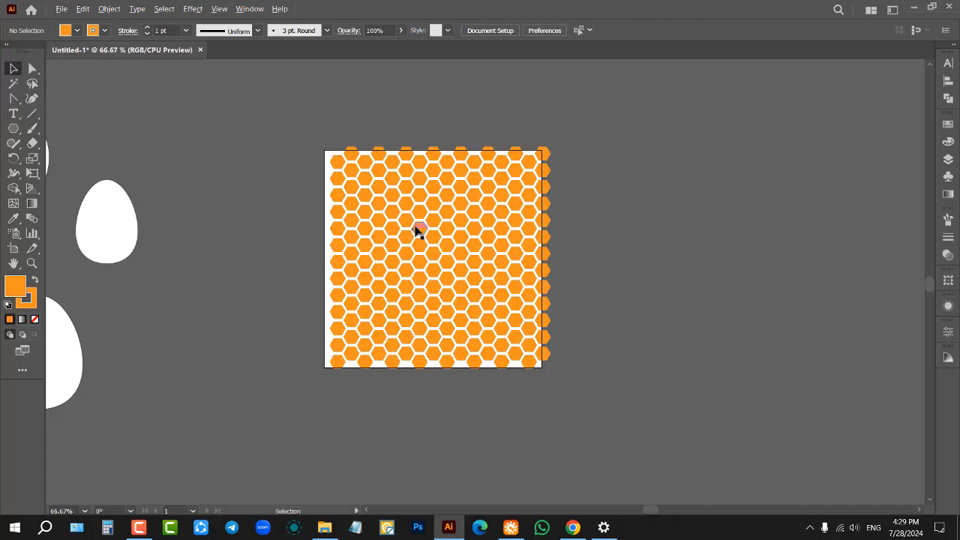
# Select the column of hexagons overhanging the artboard's right edge and delete it.
pyautogui.scroll(1, 416, 222)
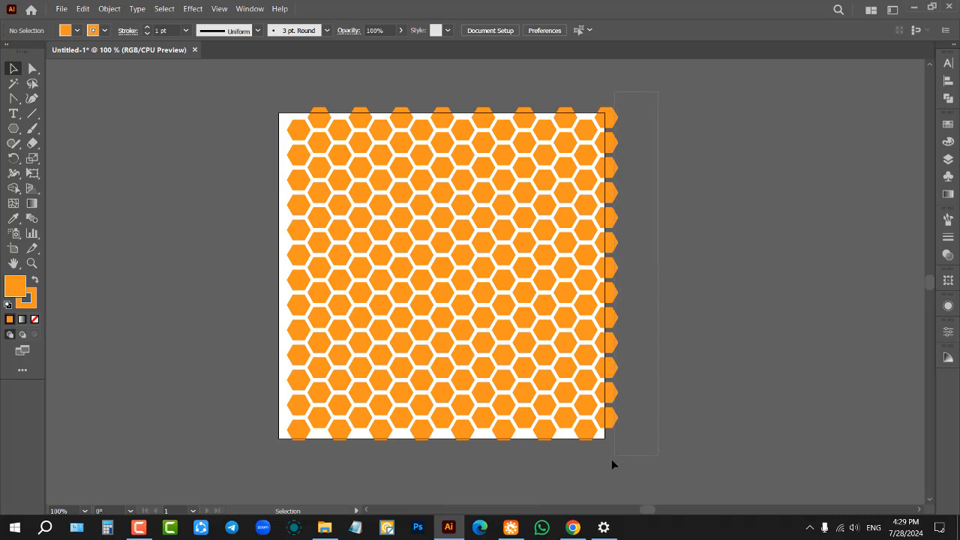
pyautogui.moveTo(611, 459); pyautogui.dragTo(611, 459)
pyautogui.press('Delete')
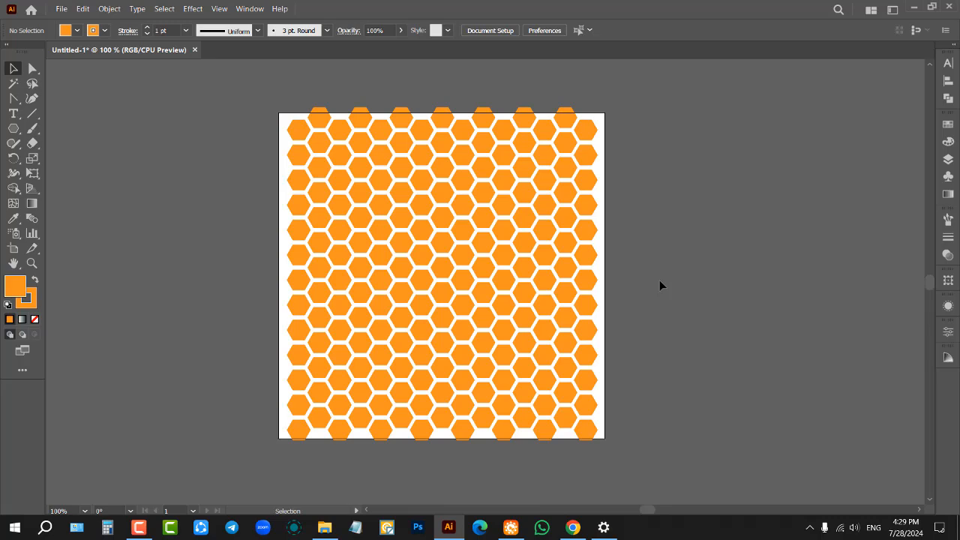
# Select the entire hexagon grid, scale it down proportionally about its centre to fit inside the artboard, and deselect it.
pyautogui.hotkey('ctrl', 'a')
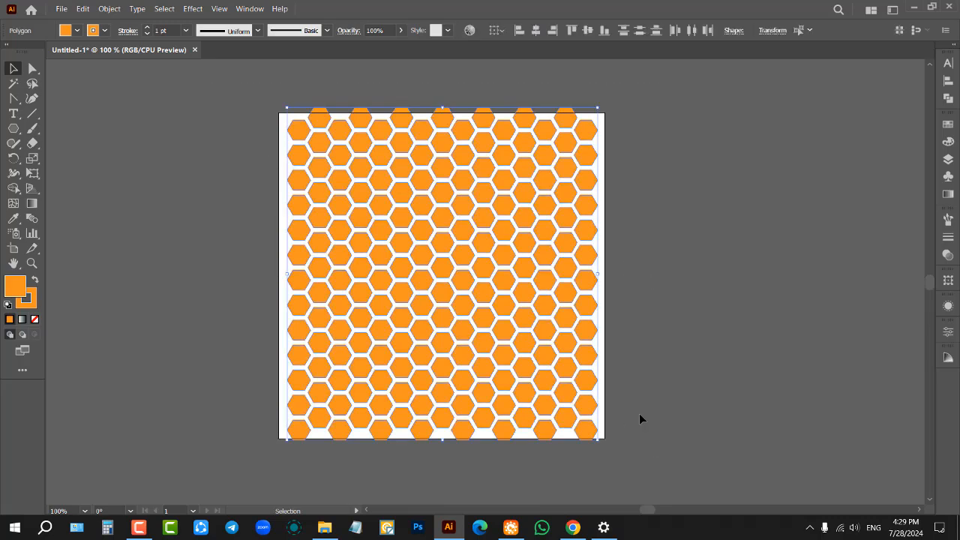
pyautogui.moveTo(596, 275); pyautogui.dragTo(583, 274)
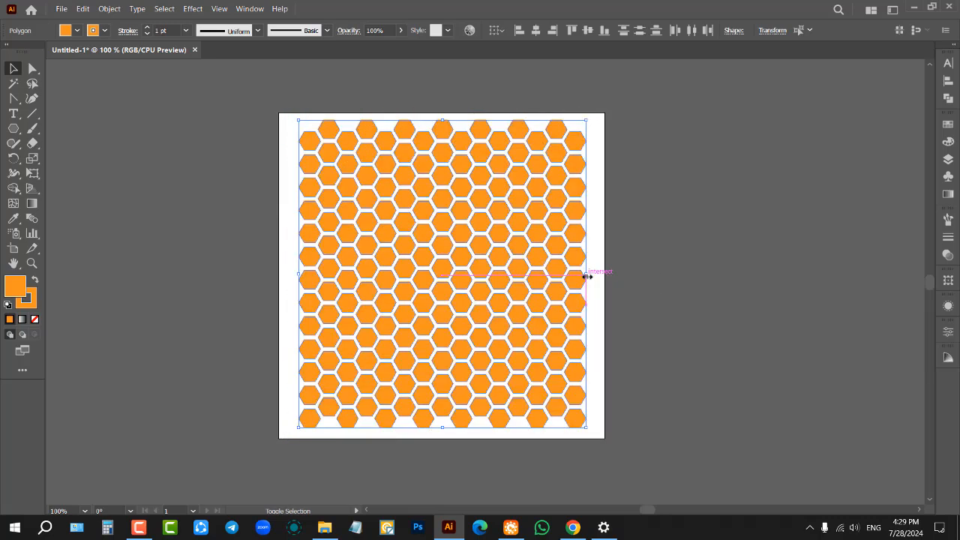
pyautogui.click(628, 263)
pyautogui.scroll(1, 610, 250)
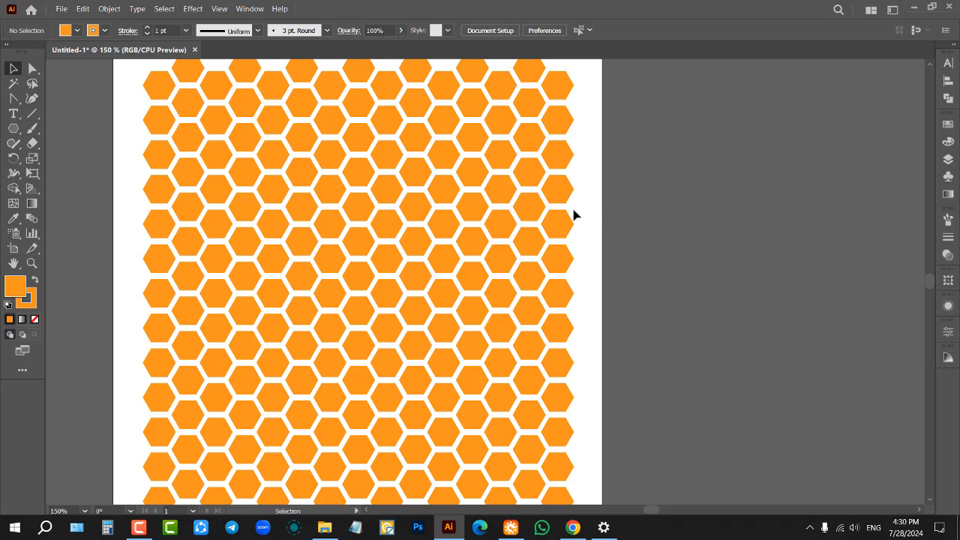
# Select all hexagons of the orange grid and delete them from the artboard.
pyautogui.hotkey('ctrl', '1')
pyautogui.moveTo(277, 86); pyautogui.dragTo(649, 422)
pyautogui.press('Delete')
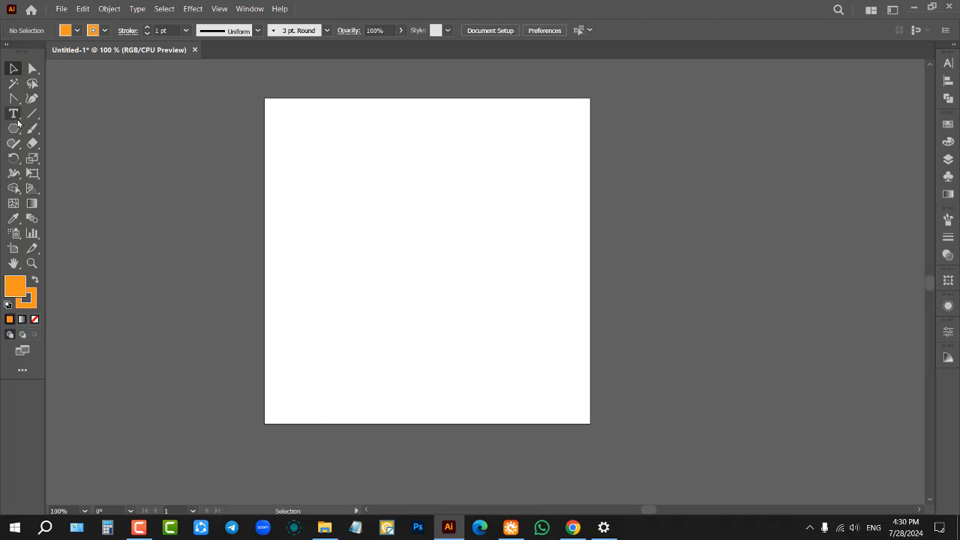
# Draw a small orange hexagon with the Polygon tool in the artboard's upper-left corner and deselect it.
pyautogui.click(14, 128)
pyautogui.scroll(1, 304, 134)
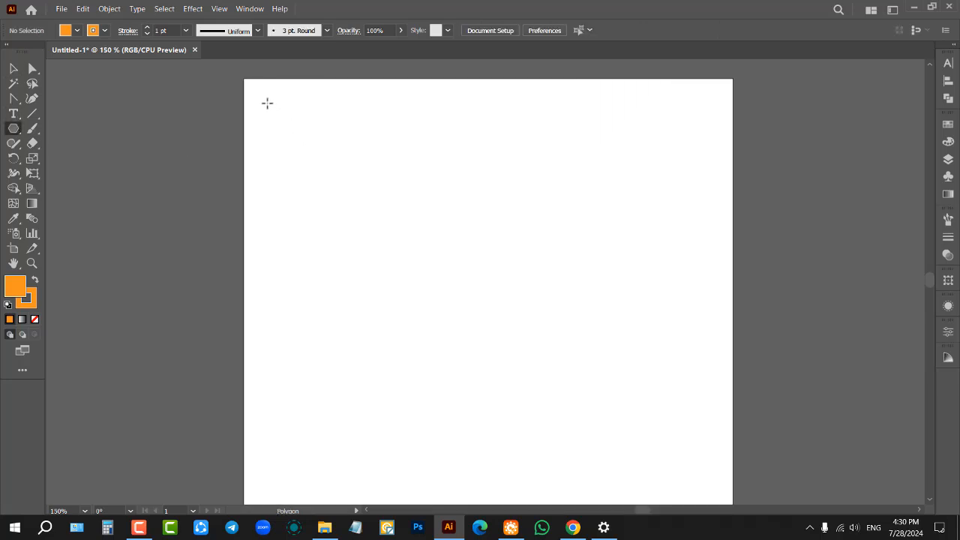
pyautogui.rightClick(13, 129)
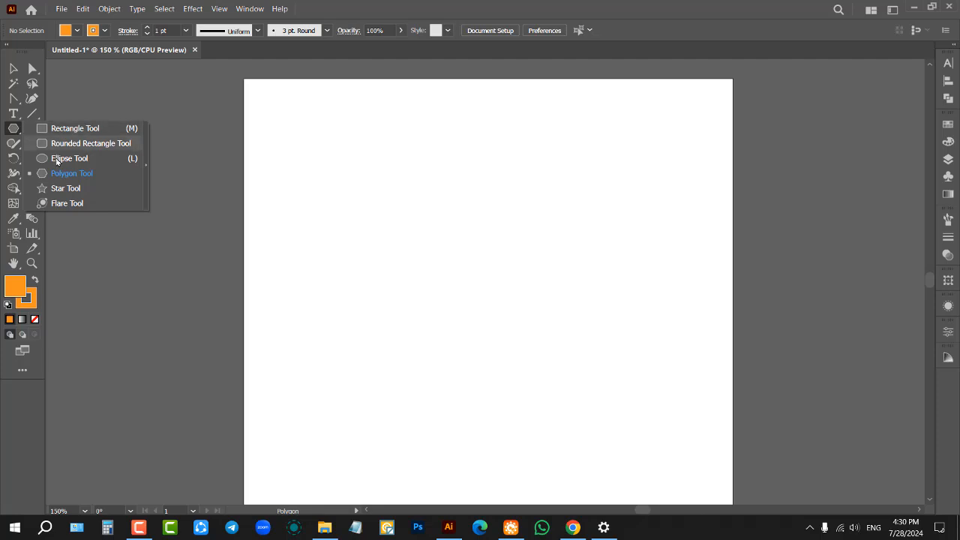
pyautogui.click(64, 177)
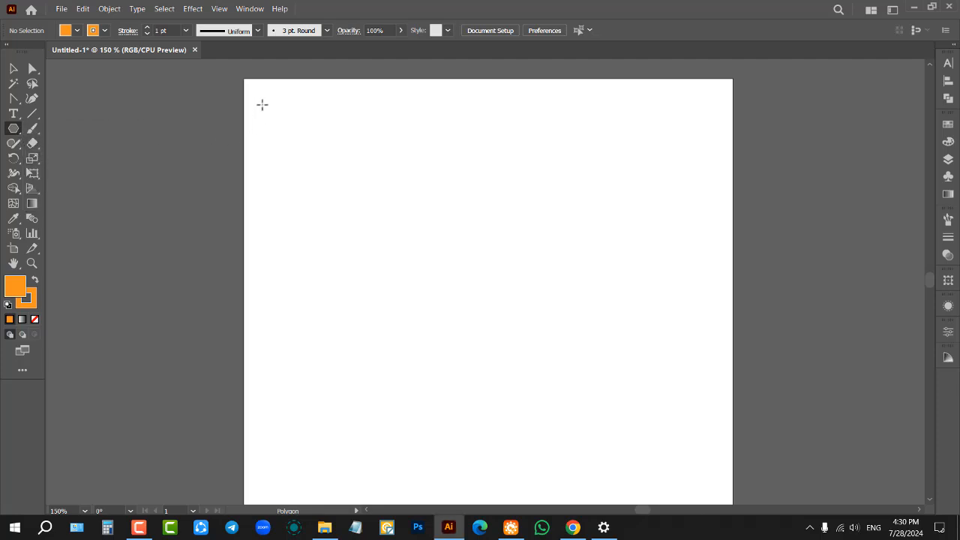
pyautogui.moveTo(264, 101)
pyautogui.mouseDown()
pyautogui.moveTo(276, 115)
pyautogui.moveTo(268, 109)
pyautogui.moveTo(250, 162)
pyautogui.moveTo(308, 101)
pyautogui.moveTo(280, 154)
pyautogui.moveTo(252, 99)
pyautogui.moveTo(272, 107)
pyautogui.mouseUp()
pyautogui.click(13, 69)
pyautogui.click(153, 118)
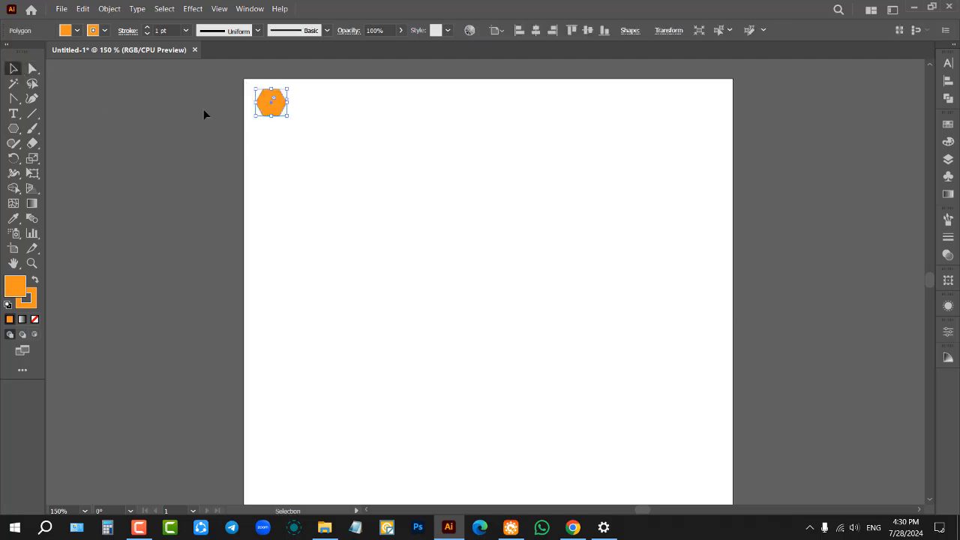
pyautogui.click(195, 108)
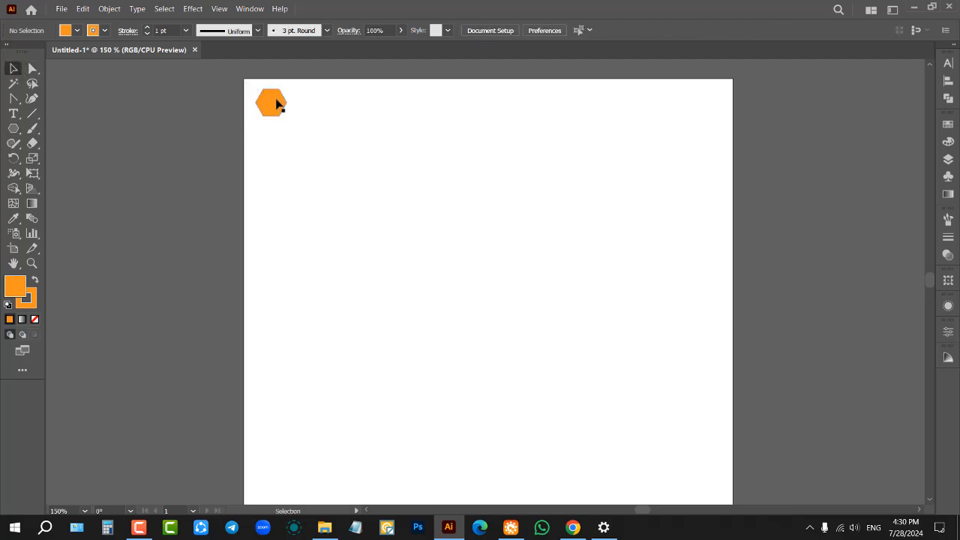
# Copy the hexagon about 66 px straight down and repeat the copy until the column runs past the artboard's lower edge.
pyautogui.moveTo(275, 104); pyautogui.dragTo(276, 136)
pyautogui.press('shift')
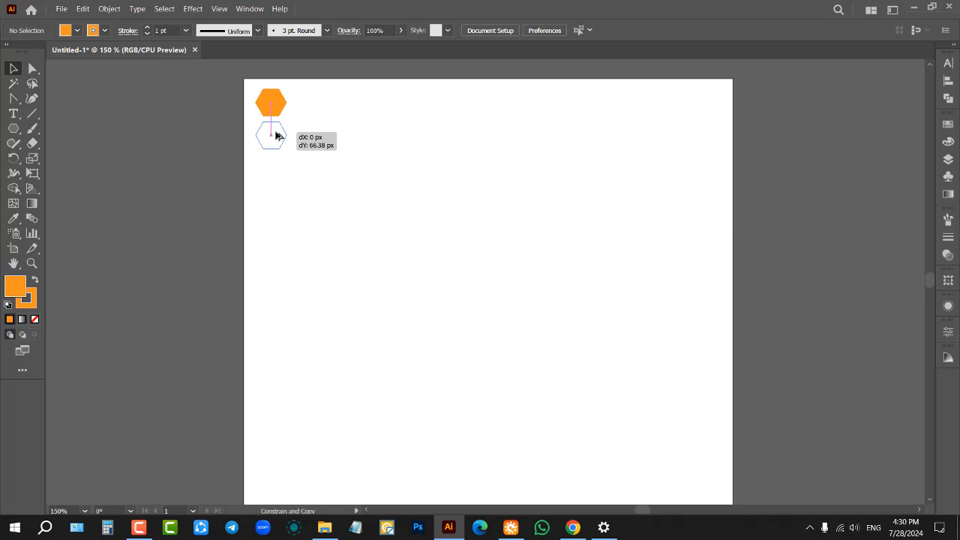
pyautogui.moveTo(276, 135); pyautogui.dragTo(276, 135)
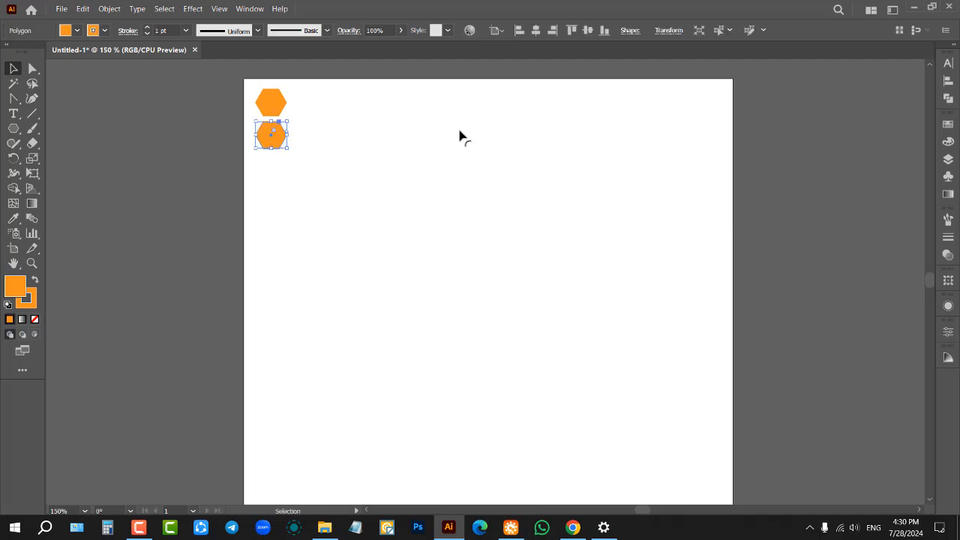
pyautogui.hotkey('ctrl', 'd')
pyautogui.hotkey('ctrl', 'd')
pyautogui.hotkey('ctrl', 'd')
pyautogui.hotkey('ctrl', 'd')
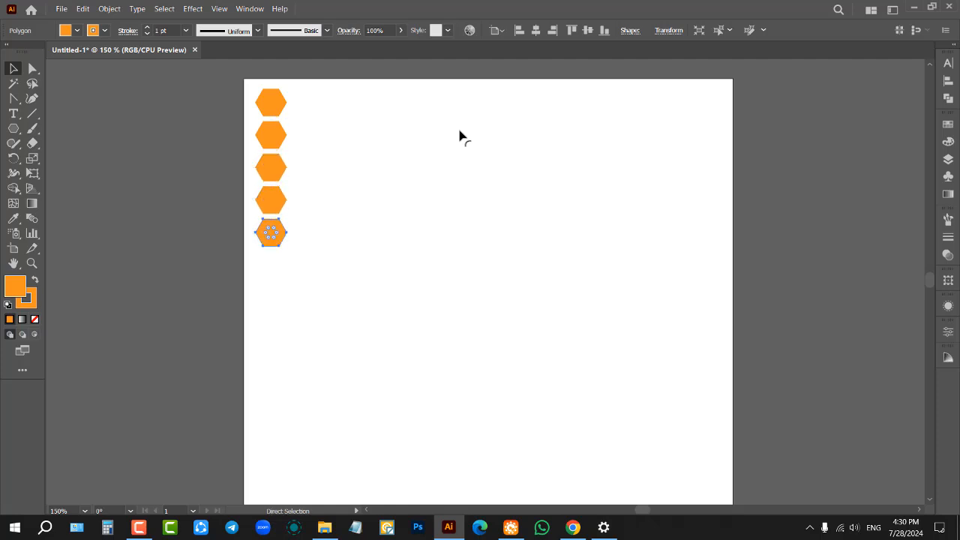
pyautogui.hotkey('ctrl', 'd')
pyautogui.hotkey('ctrl', 'd')
pyautogui.hotkey('ctrl', 'd')
pyautogui.hotkey('ctrl', 'd')
pyautogui.hotkey('ctrl', 'd')
pyautogui.hotkey('ctrl', 'd')
pyautogui.hotkey('ctrl', 'd')
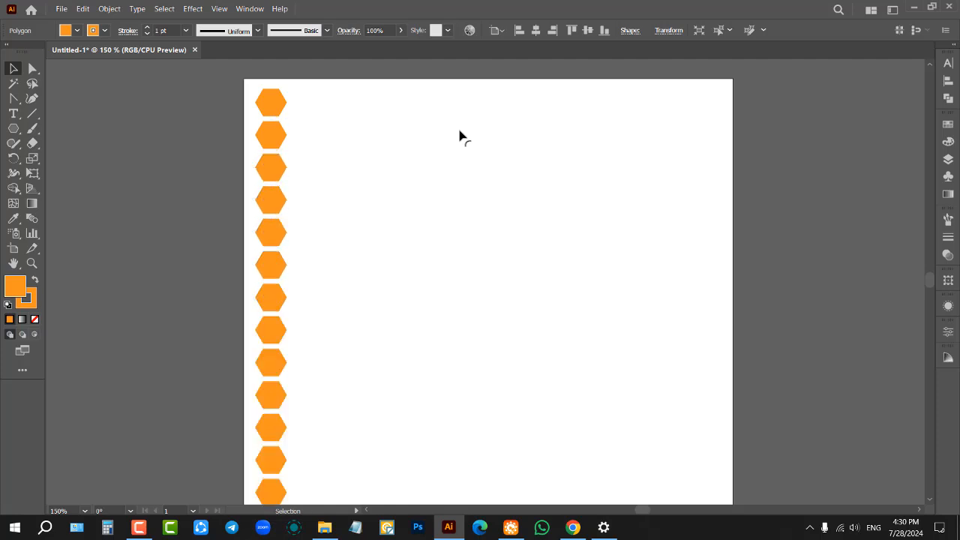
# Select the three surplus hexagons lying below the artboard's lower edge and delete them.
pyautogui.scroll(-2, 460, 135)
pyautogui.moveTo(406, 342); pyautogui.dragTo(330, 388)
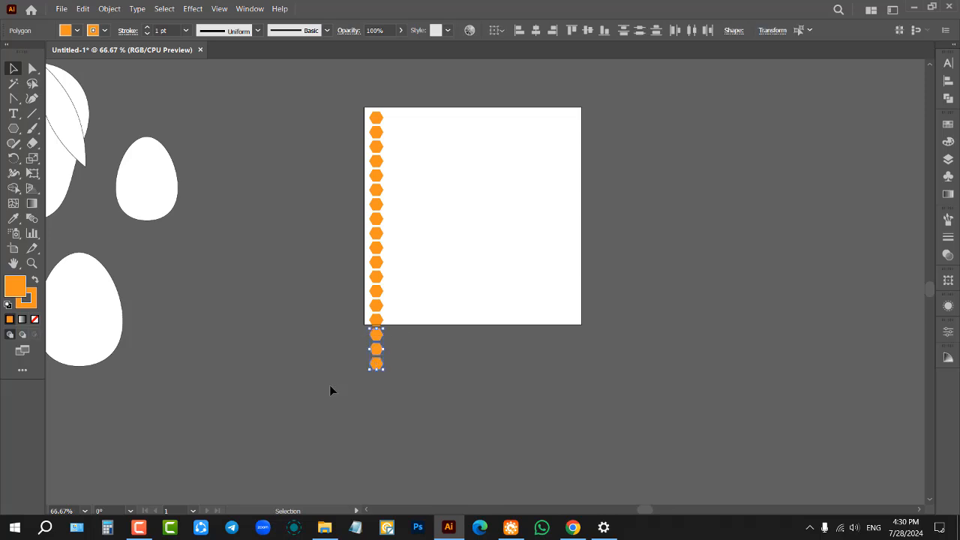
pyautogui.press('Delete')
pyautogui.scroll(1, 395, 177)
pyautogui.scroll(1, 398, 168)
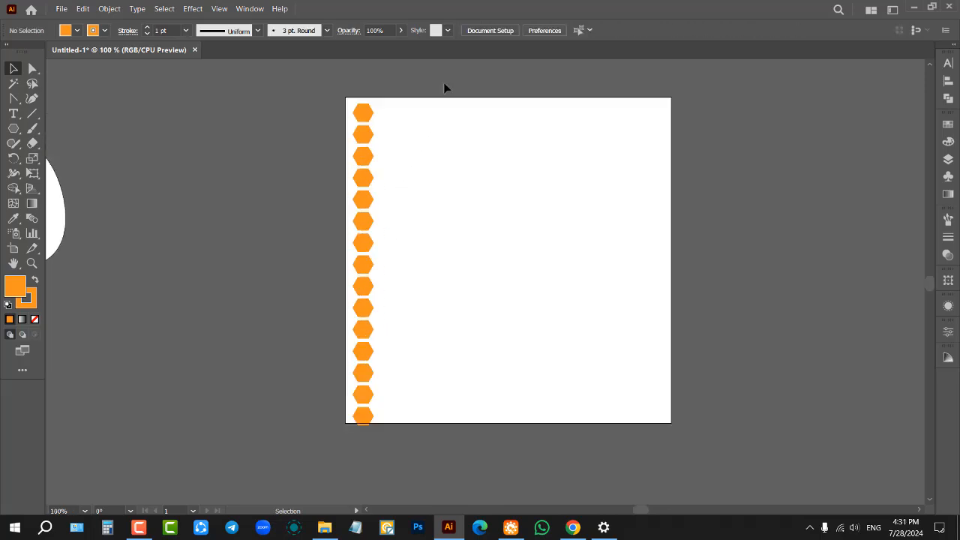
pyautogui.moveTo(444, 88); pyautogui.dragTo(286, 424)
pyautogui.scroll(4, 369, 124)
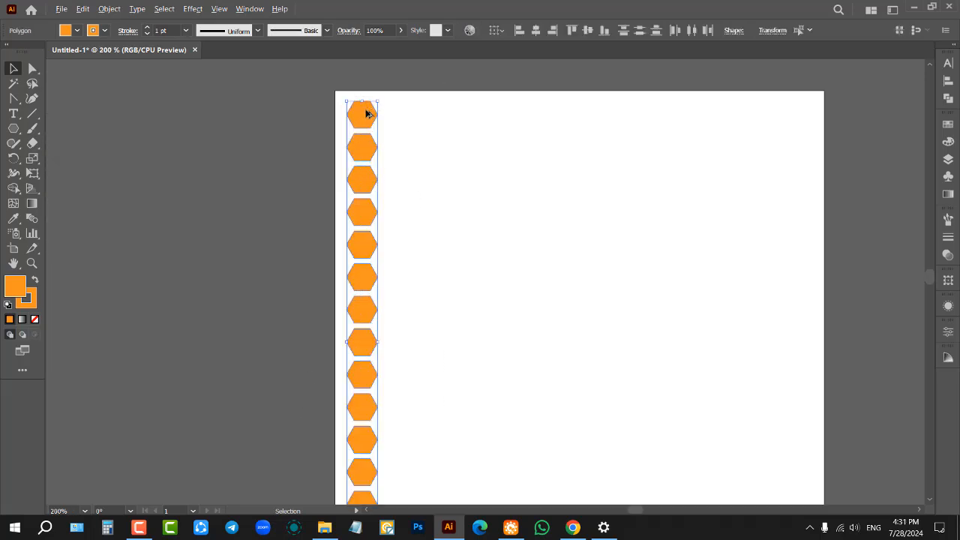
pyautogui.scroll(-4, 361, 127)
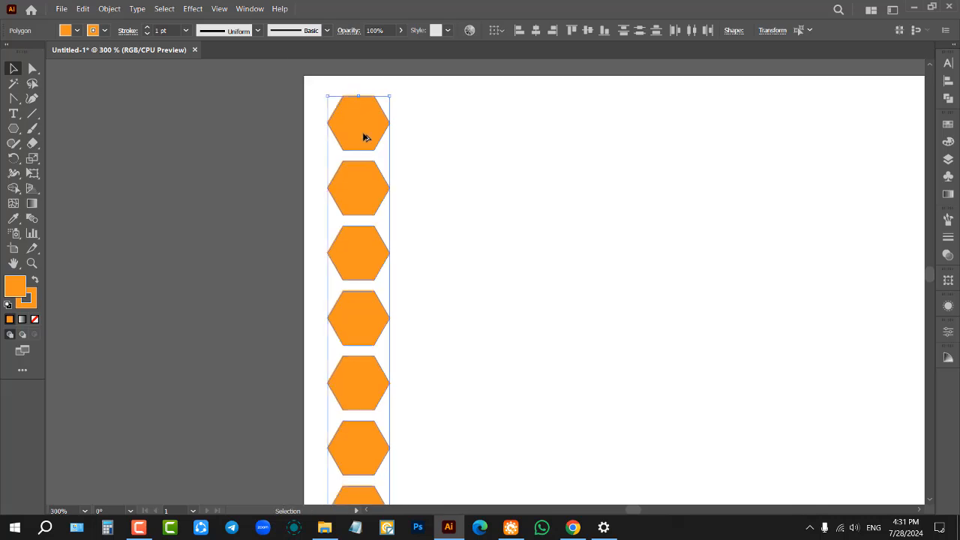
pyautogui.click(297, 153)
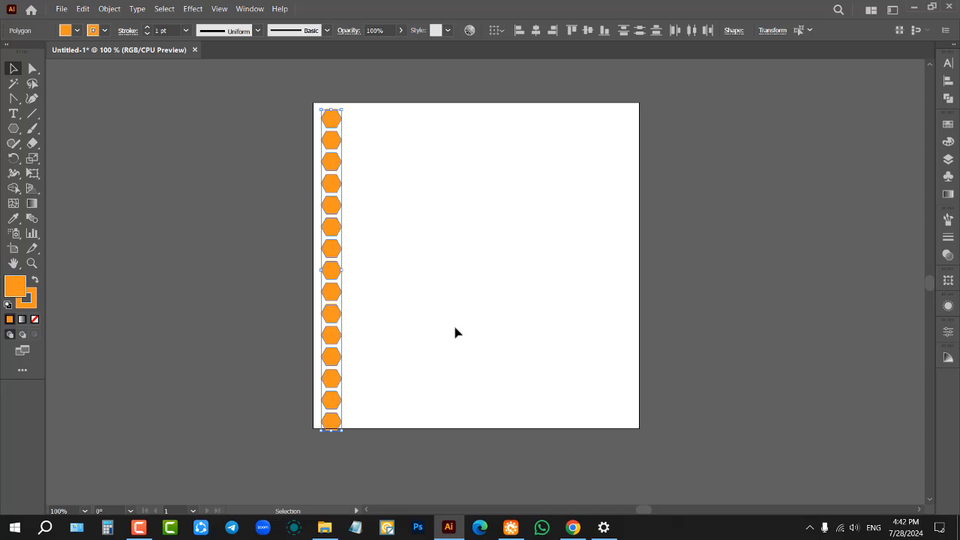
pyautogui.click(447, 276)
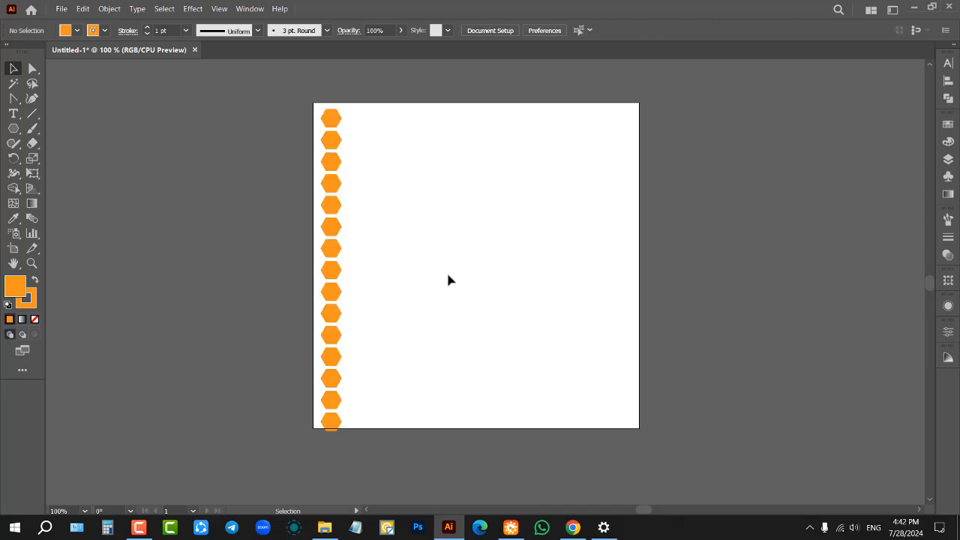
pyautogui.moveTo(275, 98); pyautogui.dragTo(408, 442)
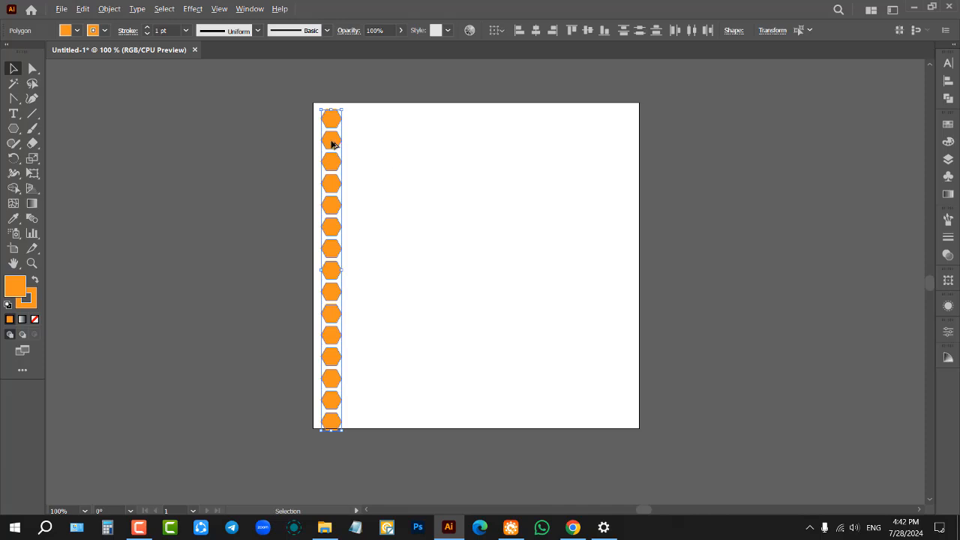
pyautogui.moveTo(291, 83); pyautogui.dragTo(494, 432)
pyautogui.click(348, 206)
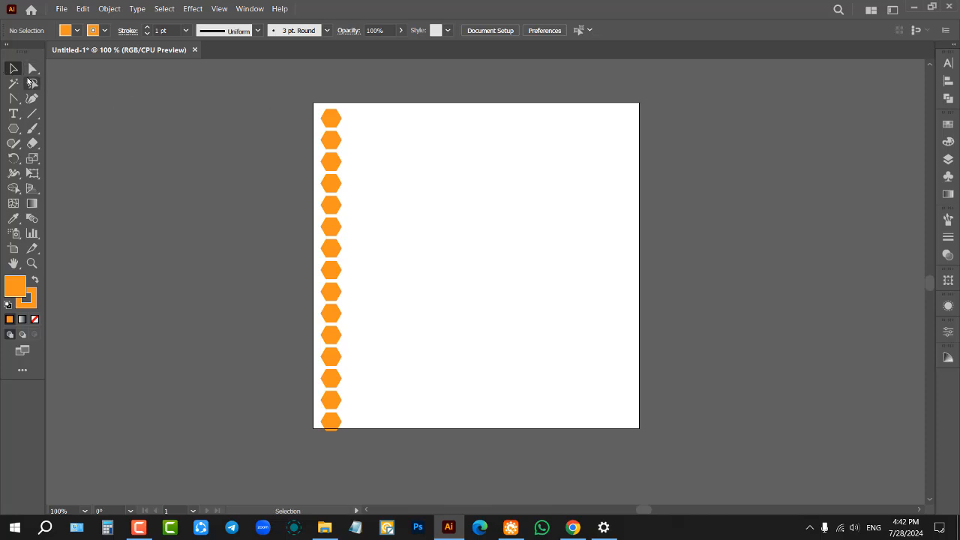
# Select the whole hexagon column, try copying it beside the original offset half a hexagon upward, and undo the copy.
pyautogui.moveTo(274, 77); pyautogui.dragTo(396, 464)
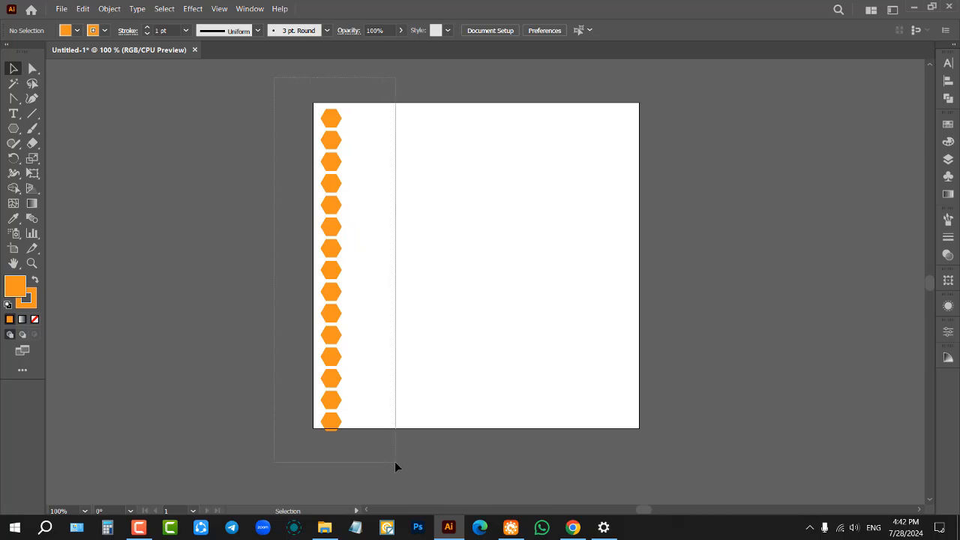
pyautogui.moveTo(395, 463); pyautogui.dragTo(395, 463)
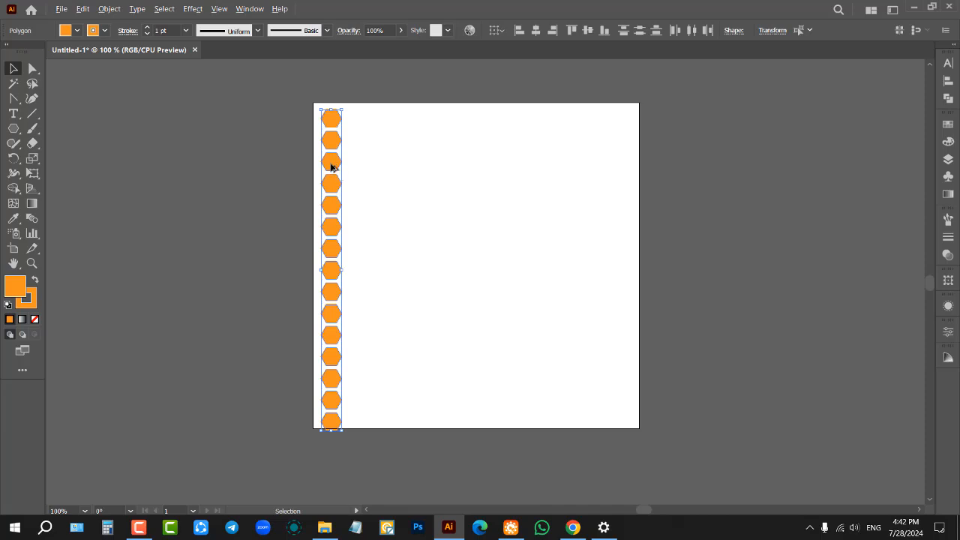
pyautogui.moveTo(332, 164)
pyautogui.mouseDown()
pyautogui.moveTo(347, 165)
pyautogui.moveTo(345, 150)
pyautogui.mouseUp()
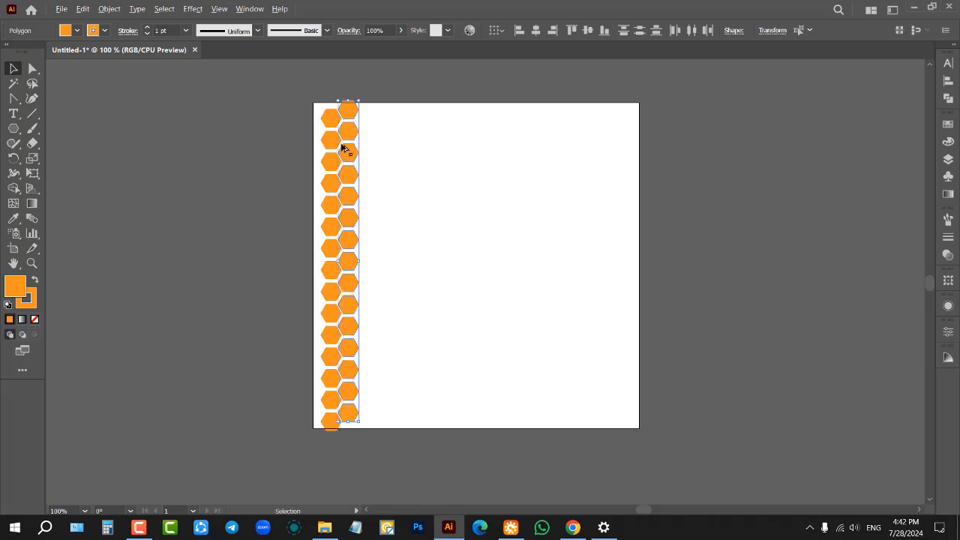
pyautogui.scroll(3, 341, 148)
pyautogui.hotkey('ctrl', 'z')
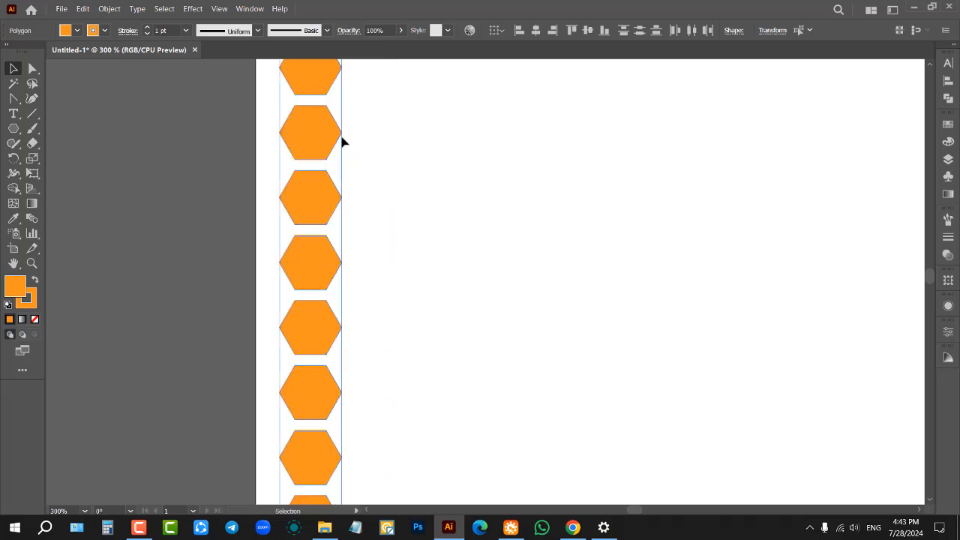
# Copy the selected hexagon column to the right of the original, offset half a hexagon downward so the columns interlock with an even gap.
pyautogui.scroll(3, 343, 147)
pyautogui.moveTo(274, 144); pyautogui.dragTo(423, 229)
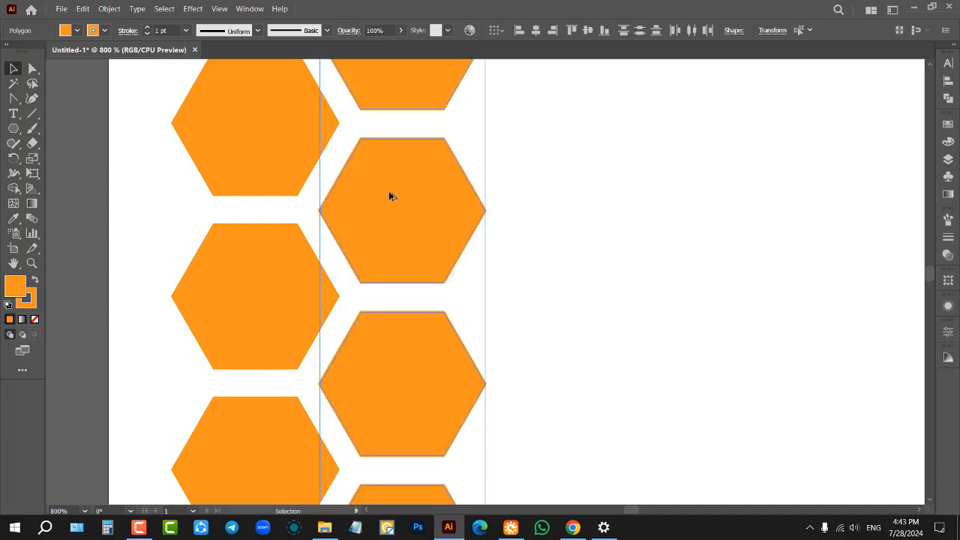
pyautogui.scroll(-5, 389, 195)
pyautogui.scroll(-1, 378, 194)
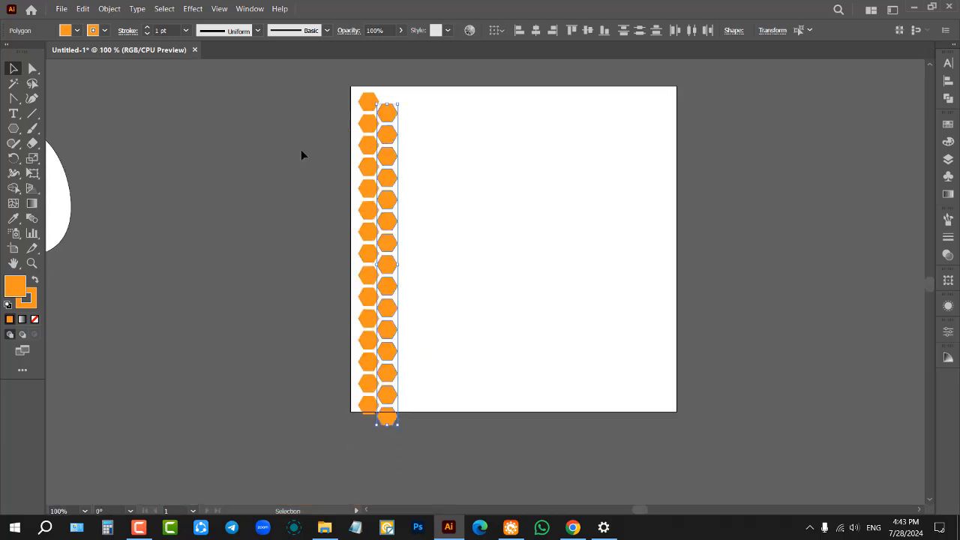
# Duplicate both interlocking hexagon columns to the right, repeat the copy six times across the artboard, and deselect everything.
pyautogui.moveTo(312, 78); pyautogui.dragTo(503, 435)
pyautogui.moveTo(385, 158); pyautogui.dragTo(420, 158)
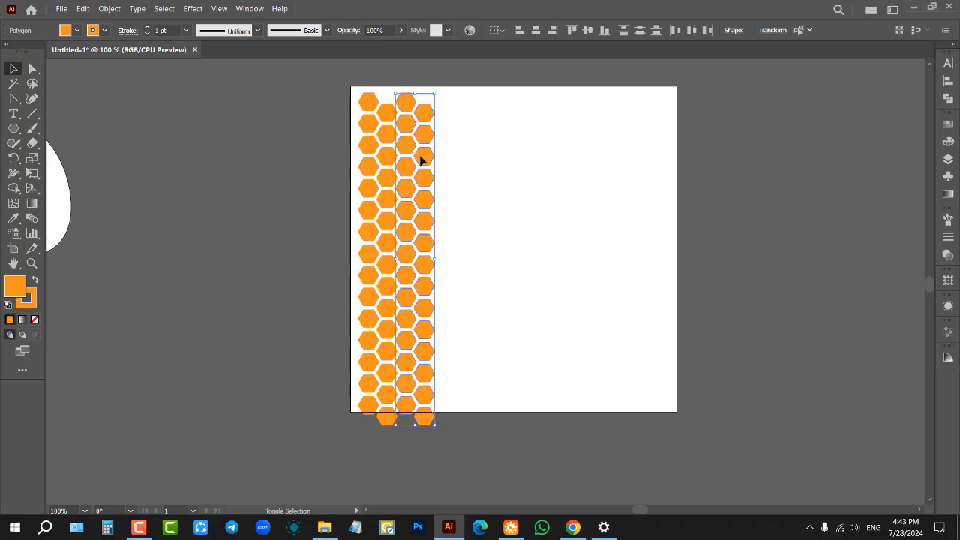
pyautogui.hotkey('ctrl', 'd')
pyautogui.hotkey('ctrl', 'd')
pyautogui.hotkey('ctrl', 'd')
pyautogui.hotkey('ctrl', 'd')
pyautogui.hotkey('ctrl', 'd')
pyautogui.hotkey('ctrl', 'd')
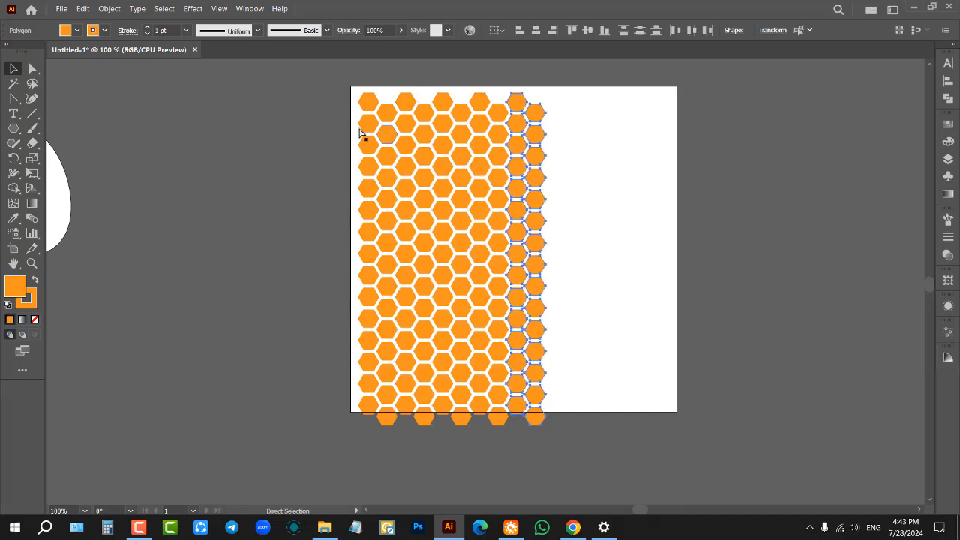
pyautogui.click(323, 97)
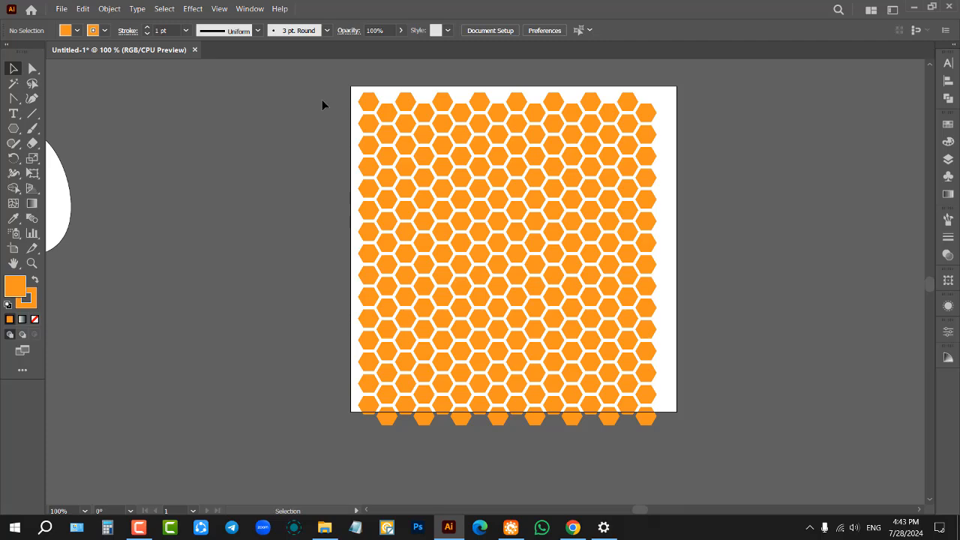
# Select the complete rebuilt honeycomb pattern and delete it to clear the artboard.
pyautogui.moveTo(322, 91); pyautogui.dragTo(695, 422)
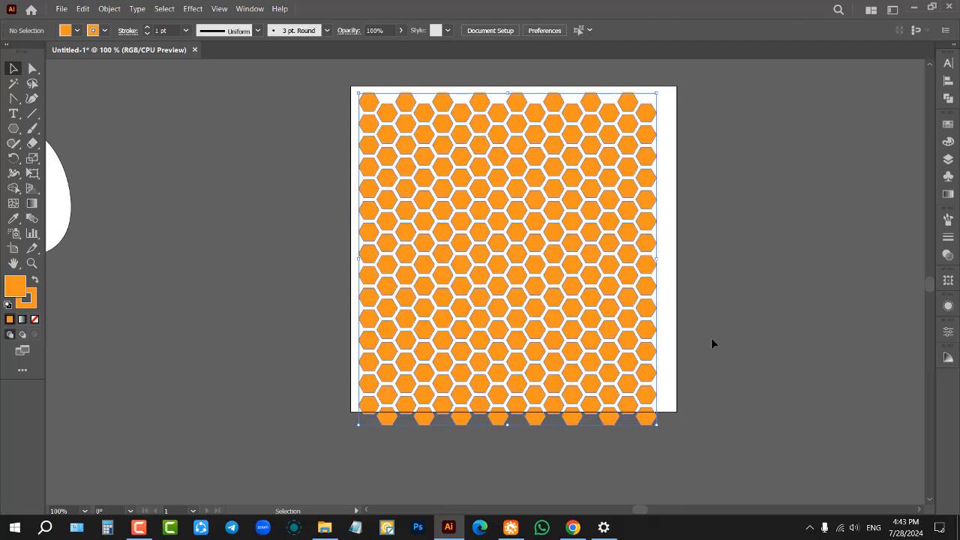
pyautogui.press('Delete')
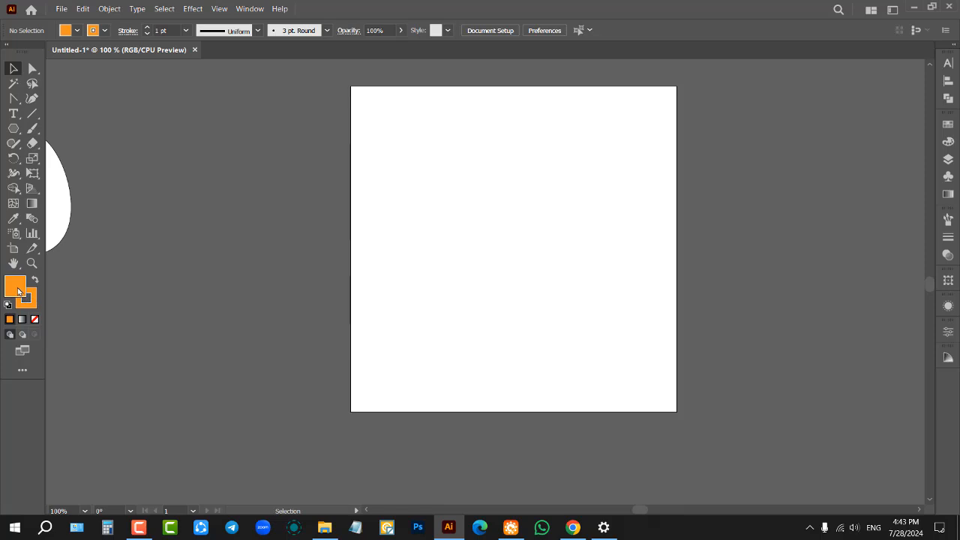
# Draw three orange five-pointed stars with the Star tool: a small and a large one over the artboard, and another large one to its right.
pyautogui.moveTo(14, 128); pyautogui.dragTo(63, 189)
pyautogui.moveTo(425, 171); pyautogui.dragTo(487, 248)
pyautogui.moveTo(553, 200); pyautogui.dragTo(723, 365)
pyautogui.scroll(-3, 487, 223)
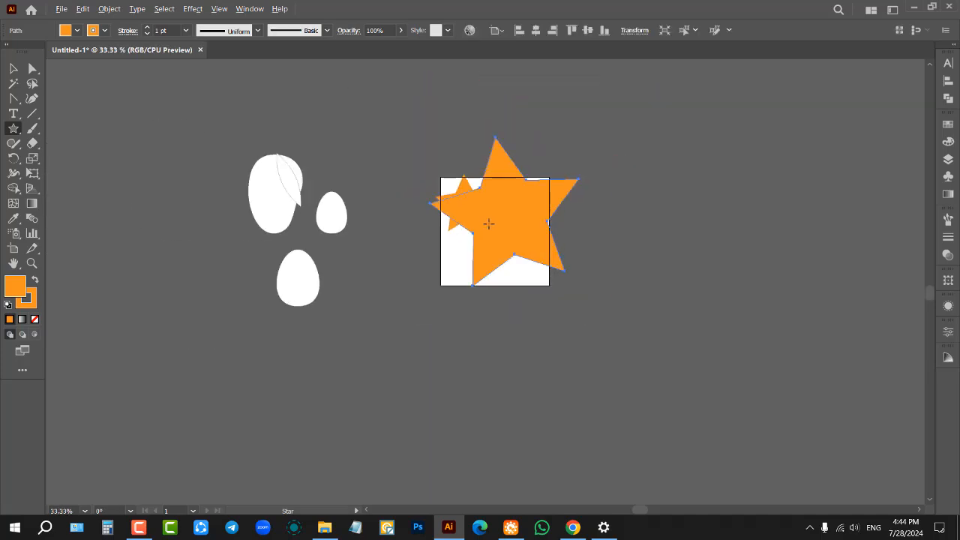
pyautogui.moveTo(666, 220); pyautogui.dragTo(738, 289)
pyautogui.scroll(-5, 588, 313)
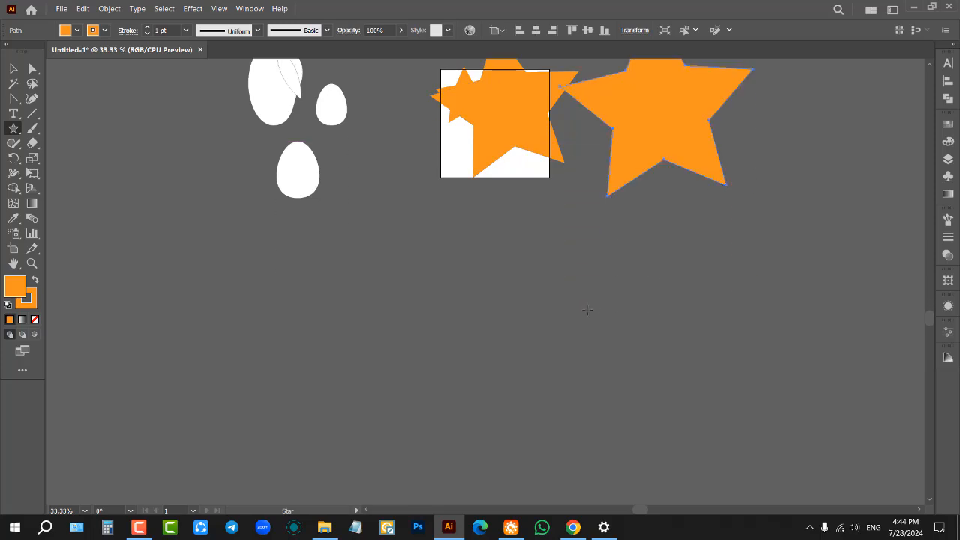
pyautogui.scroll(2, 495, 287)
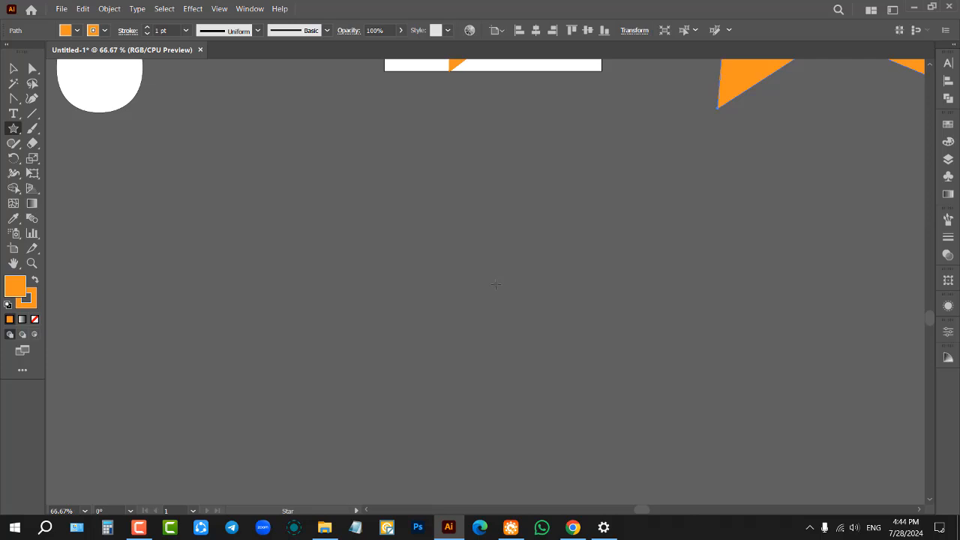
# Draw an orange star about 980 px wide below the artboard, set it to 23 points, and draw a larger 23-pointed star beside it.
pyautogui.moveTo(420, 186); pyautogui.dragTo(480, 281)
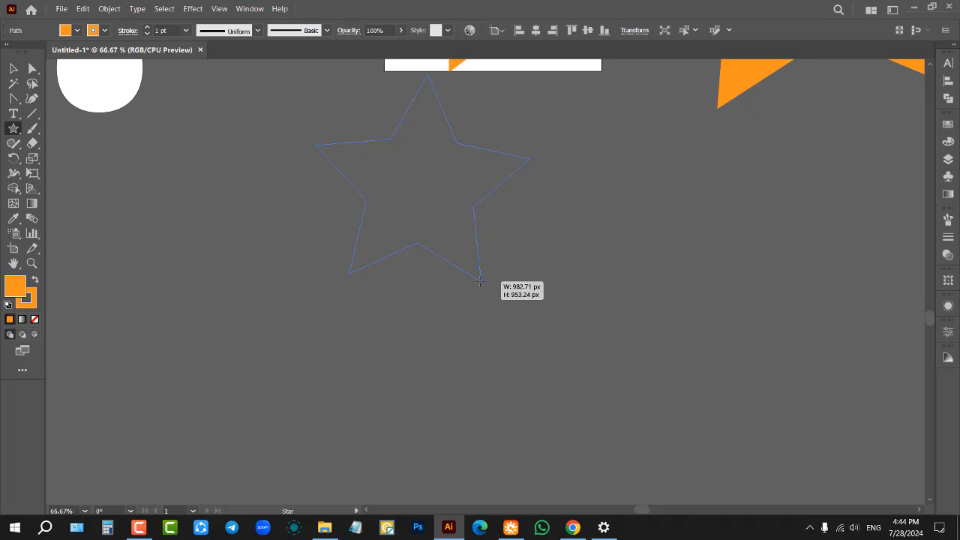
pyautogui.press('Up')
pyautogui.press('Up')
pyautogui.press('Up')
pyautogui.press('Up')
pyautogui.press('Up')
pyautogui.press('Up')
pyautogui.press('Up')
pyautogui.moveTo(479, 281); pyautogui.dragTo(480, 281)
pyautogui.press('Down')
pyautogui.press('Down')
pyautogui.press('Down')
pyautogui.press('Down')
pyautogui.press('Down')
pyautogui.press('Down')
pyautogui.press('Down')
pyautogui.press('Down')
pyautogui.press('Down')
pyautogui.moveTo(480, 281); pyautogui.dragTo(480, 281)
pyautogui.press('Up')
pyautogui.press('Up')
pyautogui.press('Up')
pyautogui.press('Up')
pyautogui.press('Up')
pyautogui.press('Up')
pyautogui.press('Up')
pyautogui.press('Up')
pyautogui.press('Up')
pyautogui.press('Up')
pyautogui.press('Up')
pyautogui.press('Up')
pyautogui.press('Up')
pyautogui.press('Up')
pyautogui.press('Up')
pyautogui.press('Up')
pyautogui.press('Up')
pyautogui.press('Up')
pyautogui.press('Up')
pyautogui.press('Up')
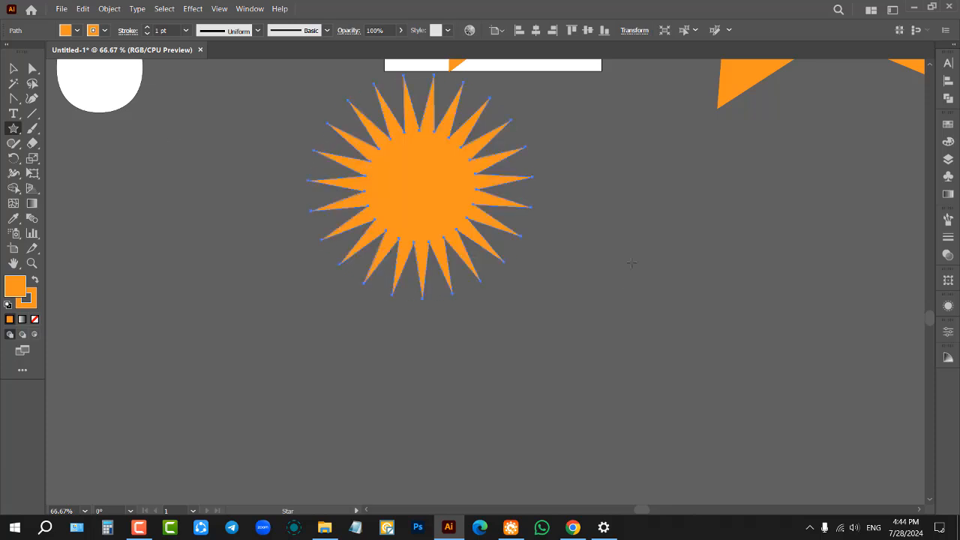
pyautogui.moveTo(630, 262); pyautogui.dragTo(734, 365)
pyautogui.scroll(-3, 399, 262)
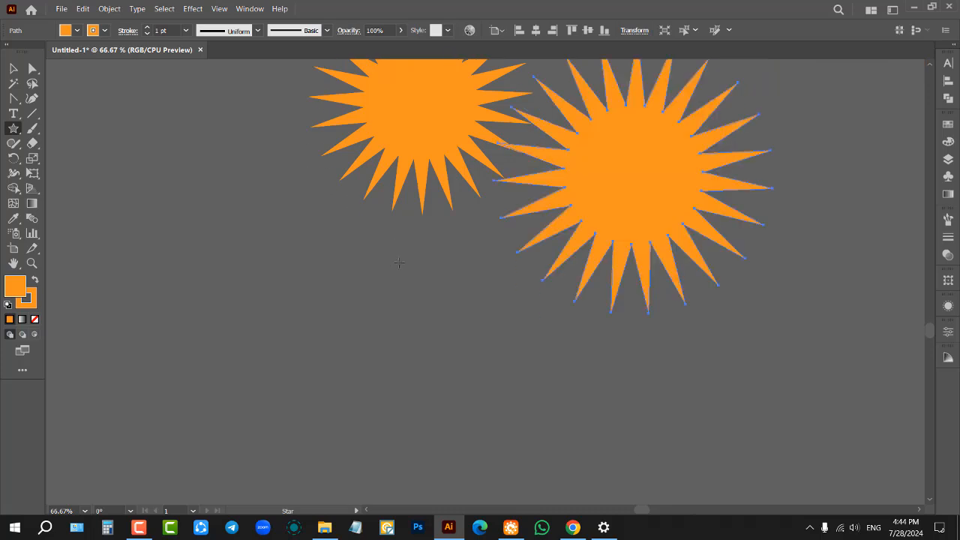
# Draw another large orange star below the two spiky ones, reducing it to ten points.
pyautogui.scroll(-2, 399, 262)
pyautogui.moveTo(320, 266); pyautogui.dragTo(410, 373)
pyautogui.press('Down')
pyautogui.press('Down')
pyautogui.press('Down')
pyautogui.press('Down')
pyautogui.press('Down')
pyautogui.press('Down')
pyautogui.press('Down')
pyautogui.press('Down')
pyautogui.press('Down')
pyautogui.press('Down')
pyautogui.press('Down')
pyautogui.press('Down')
pyautogui.press('Down')
pyautogui.press('Down')
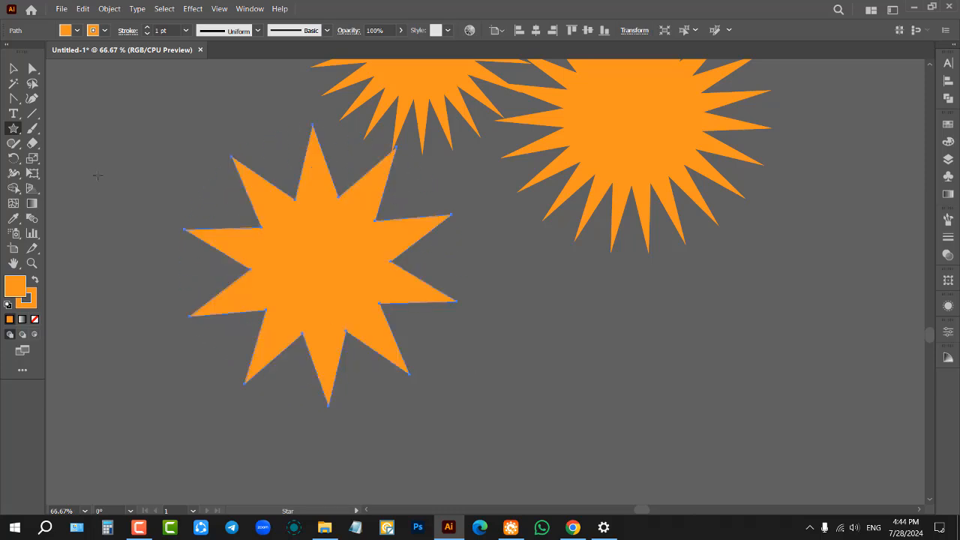
pyautogui.click(14, 69)
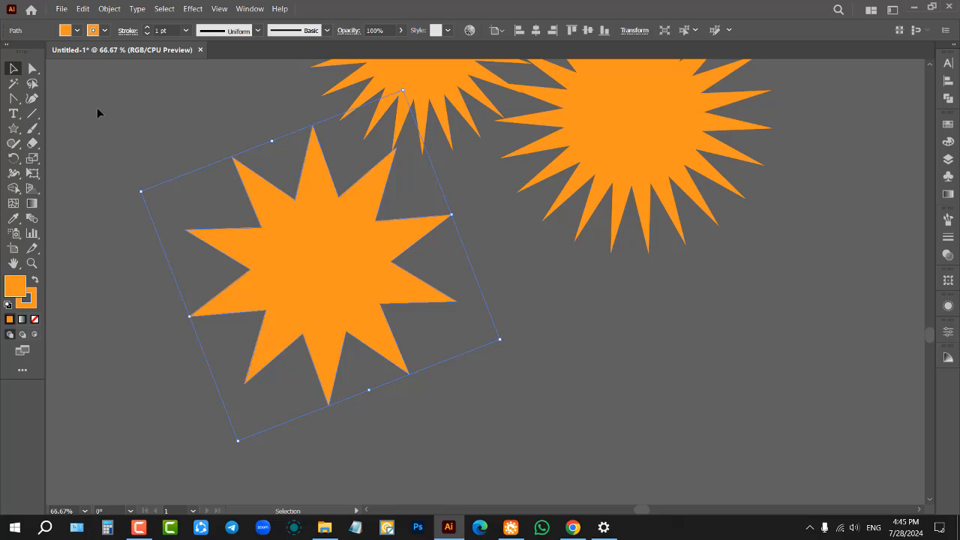
# Switch to File Explorer, open Bijoy_Keyboard_image.jpg from the Document (E:) drive, examine the arrow keys, and return to Illustrator.
pyautogui.click(325, 527)
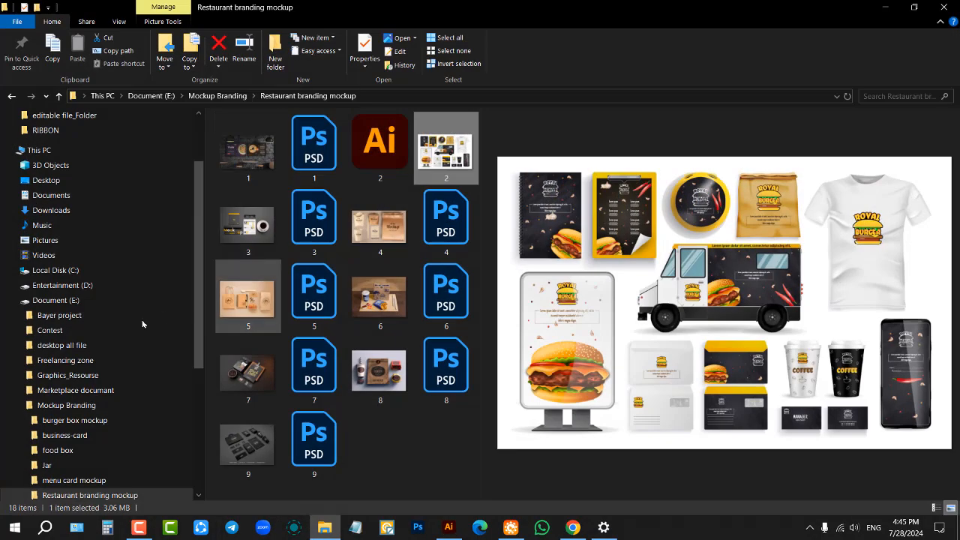
pyautogui.scroll(-5, 64, 198)
pyautogui.scroll(7, 63, 198)
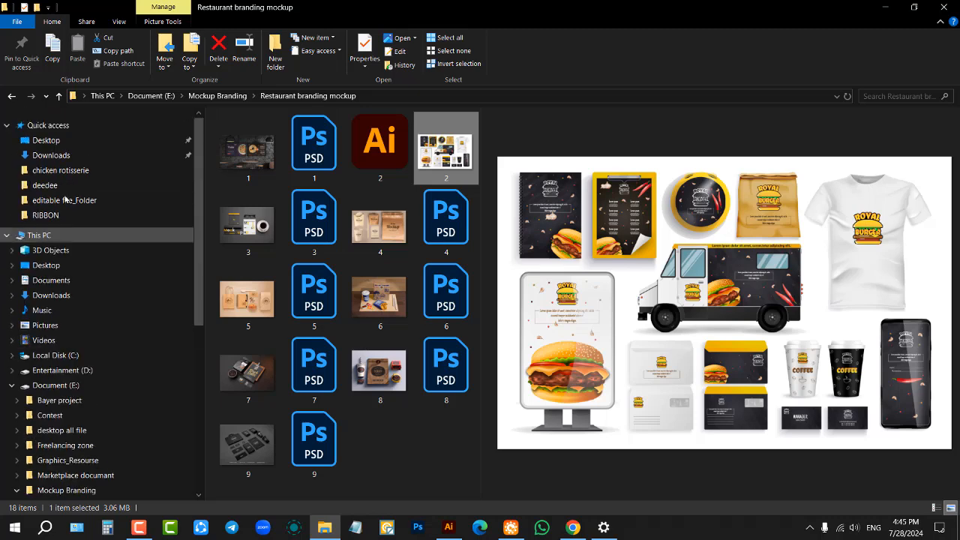
pyautogui.click(57, 385)
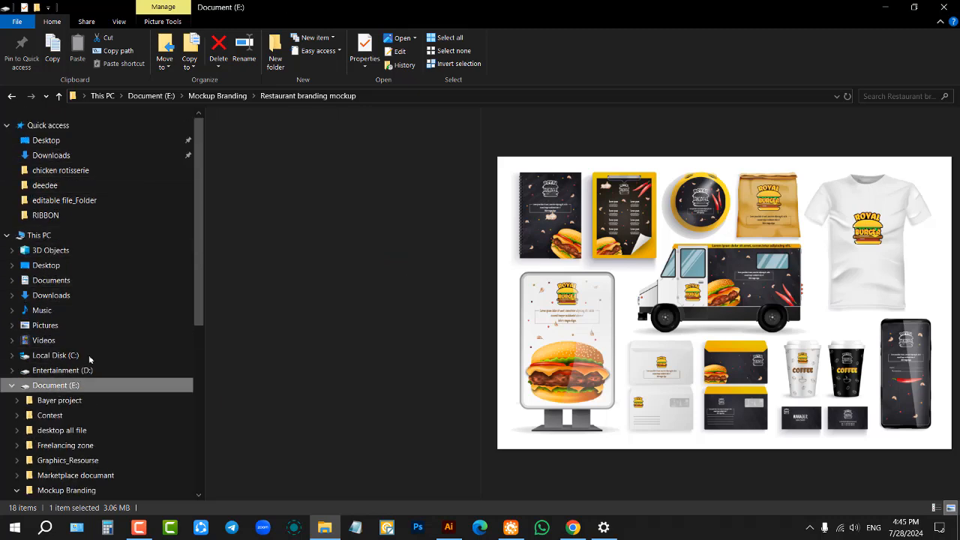
pyautogui.doubleClick(260, 157)
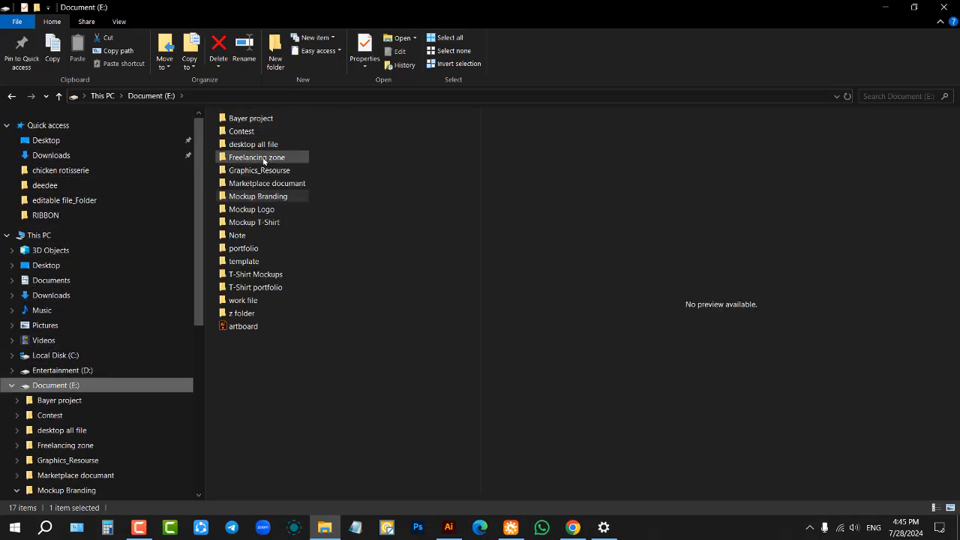
pyautogui.doubleClick(255, 133)
pyautogui.doubleClick(313, 161)
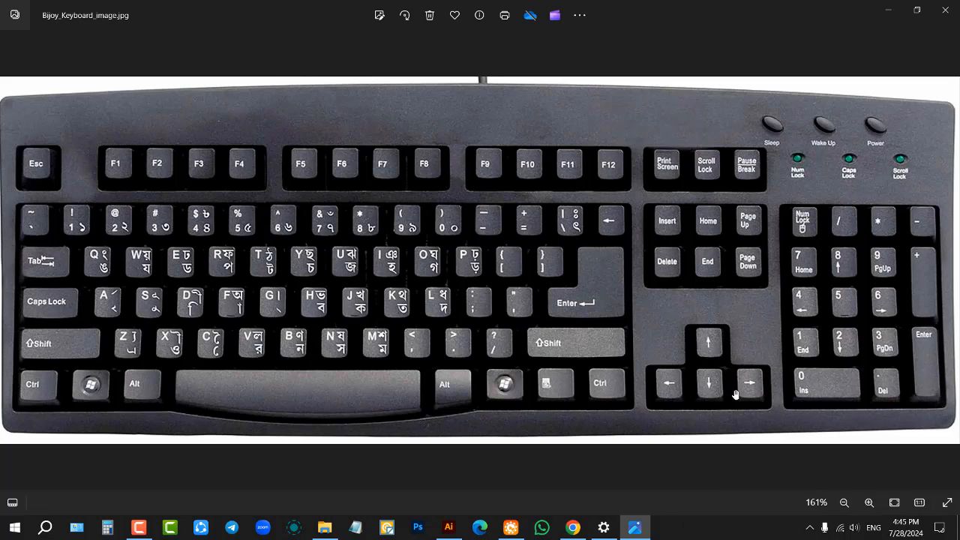
pyautogui.scroll(-3, 718, 345)
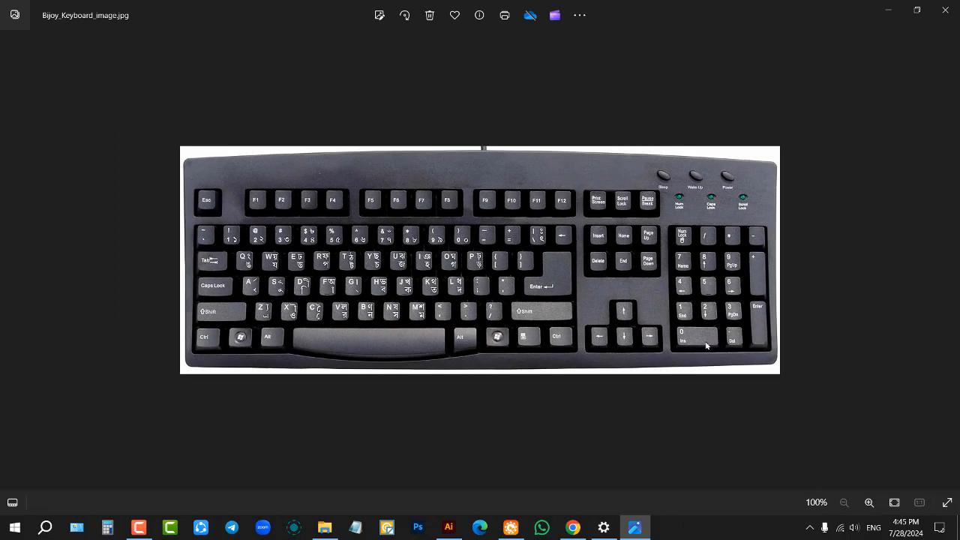
pyautogui.click(887, 10)
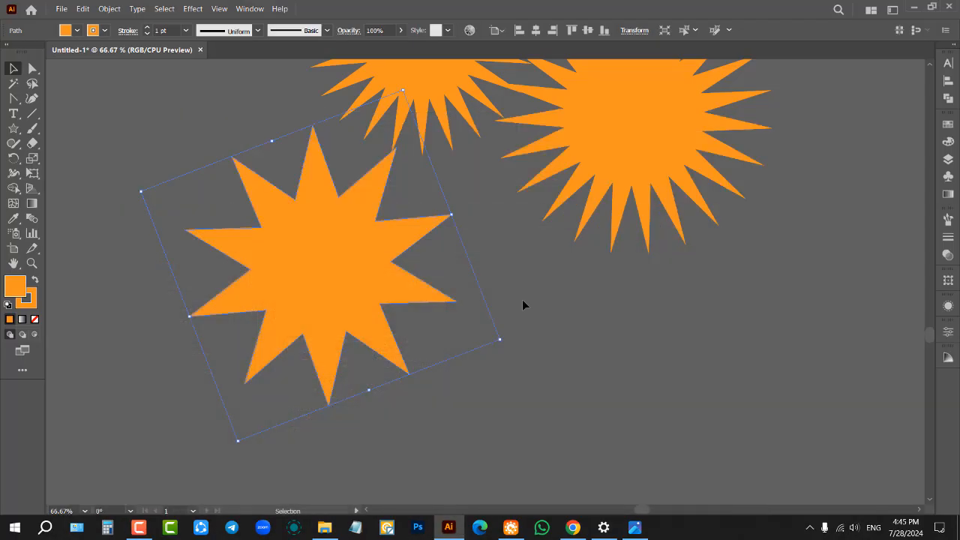
# Draw a sunburst star with dozens of points beside the existing spiky stars, add a larger overlapping one to its upper right, and deselect.
pyautogui.click(521, 299)
pyautogui.scroll(-3, 584, 232)
pyautogui.scroll(3, 632, 279)
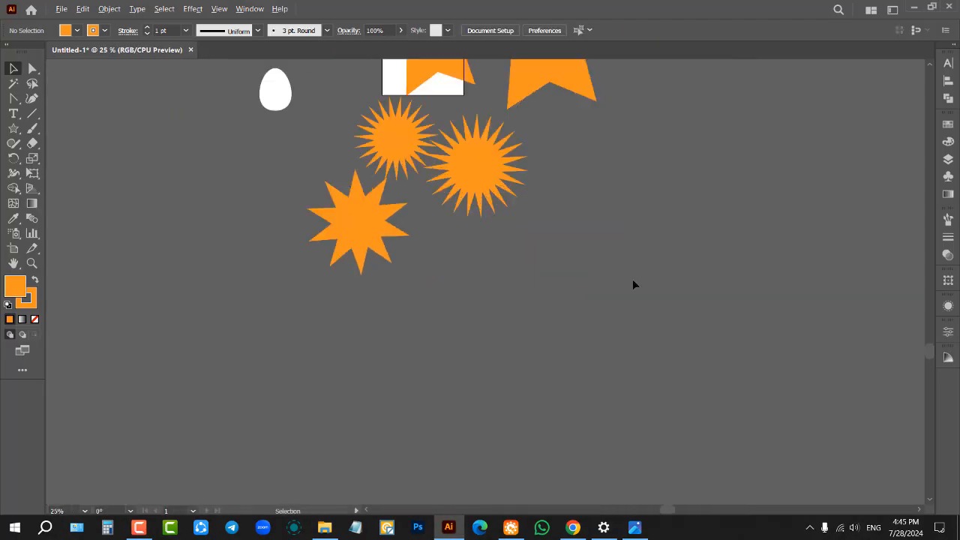
pyautogui.moveTo(7, 131); pyautogui.dragTo(60, 193)
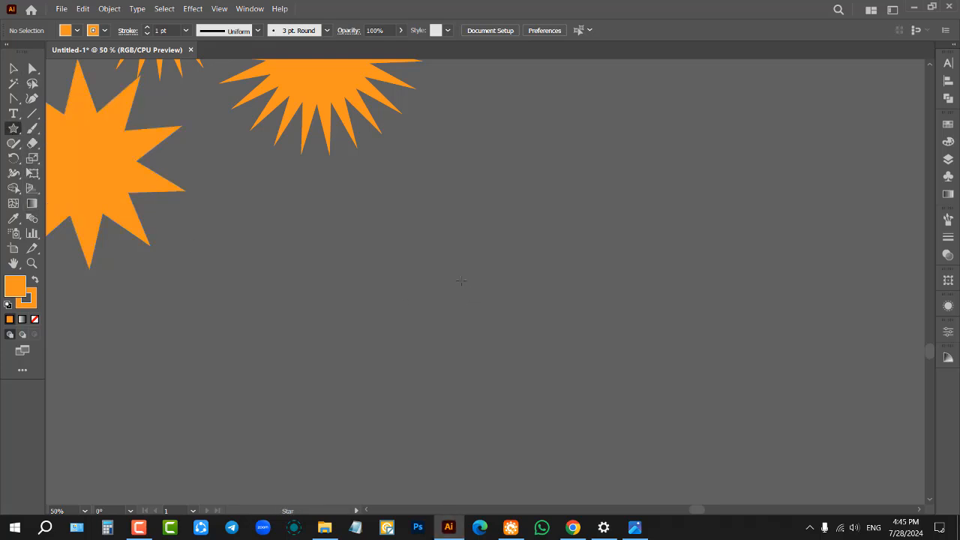
pyautogui.moveTo(459, 280); pyautogui.dragTo(540, 384)
pyautogui.press('Up')
pyautogui.press('Up')
pyautogui.press('Up')
pyautogui.press('Up')
pyautogui.press('Up')
pyautogui.press('Up')
pyautogui.press('Up')
pyautogui.press('Down')
pyautogui.press('Down')
pyautogui.press('Down')
pyautogui.press('Down')
pyautogui.press('Down')
pyautogui.press('Down')
pyautogui.press('Down')
pyautogui.press('Down')
pyautogui.press('Down')
pyautogui.press('Down')
pyautogui.press('Down')
pyautogui.press('Down')
pyautogui.press('Down')
pyautogui.press('Down')
pyautogui.press('Up')
pyautogui.press('Up')
pyautogui.press('Up')
pyautogui.press('Up')
pyautogui.press('Up')
pyautogui.press('Up')
pyautogui.press('Up')
pyautogui.press('Up')
pyautogui.press('Up')
pyautogui.press('Up')
pyautogui.press('Up')
pyautogui.press('Up')
pyautogui.press('Up')
pyautogui.press('Up')
pyautogui.press('Up')
pyautogui.press('Up')
pyautogui.press('Up')
pyautogui.press('Up')
pyautogui.press('Up')
pyautogui.press('Up')
pyautogui.press('Up')
pyautogui.press('Up')
pyautogui.press('Up')
pyautogui.press('Up')
pyautogui.press('Up')
pyautogui.press('Up')
pyautogui.press('Up')
pyautogui.press('Up')
pyautogui.press('Up')
pyautogui.press('Up')
pyautogui.press('Up')
pyautogui.press('Up')
pyautogui.press('Up')
pyautogui.press('Up')
pyautogui.press('Up')
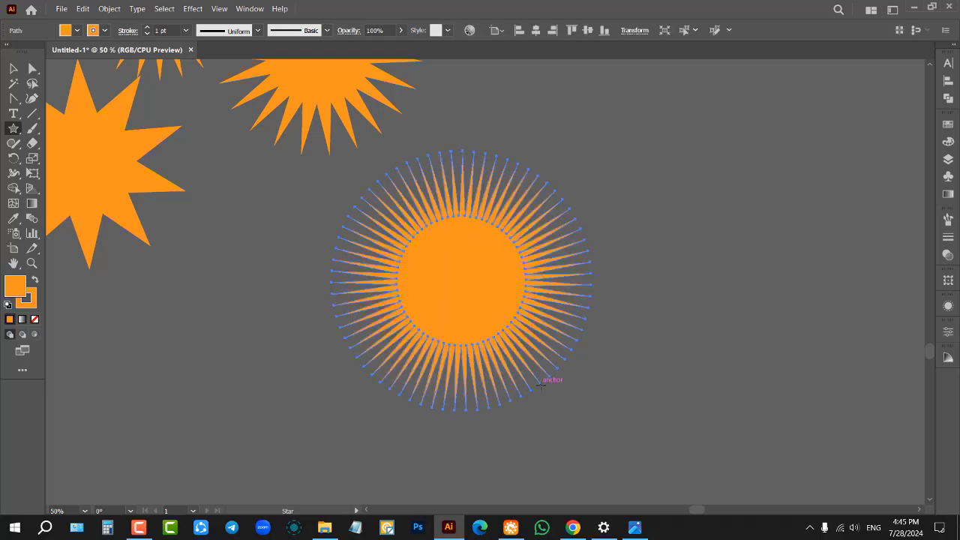
pyautogui.moveTo(711, 194); pyautogui.dragTo(780, 343)
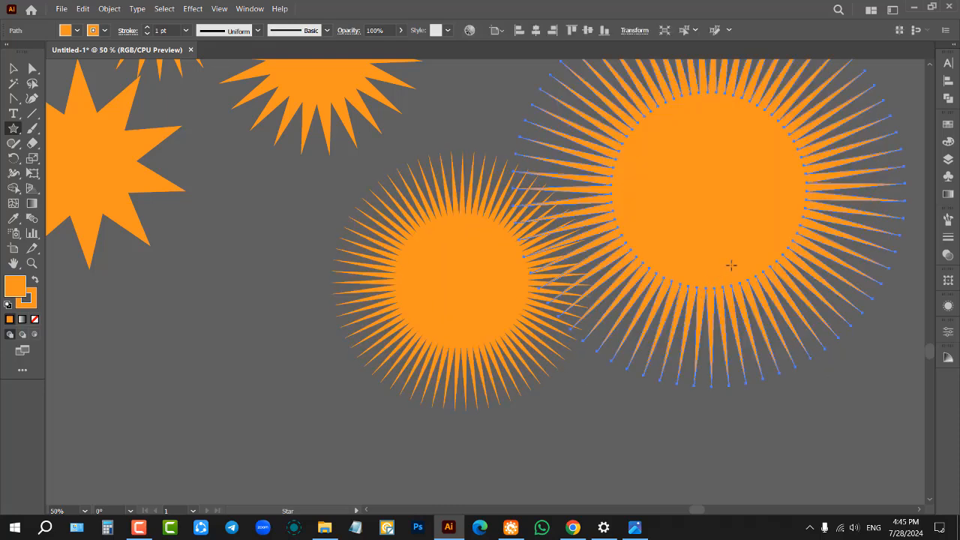
pyautogui.scroll(-2, 730, 265)
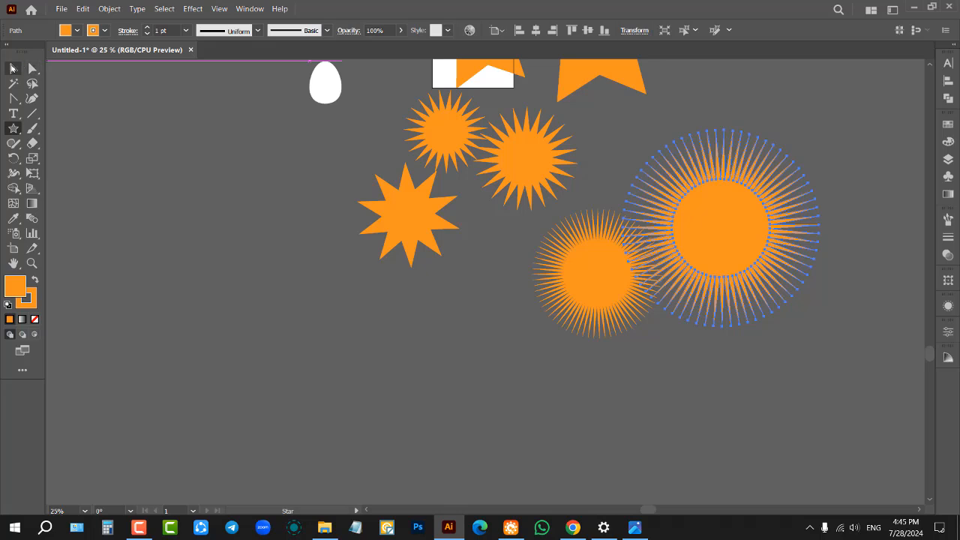
pyautogui.click(14, 68)
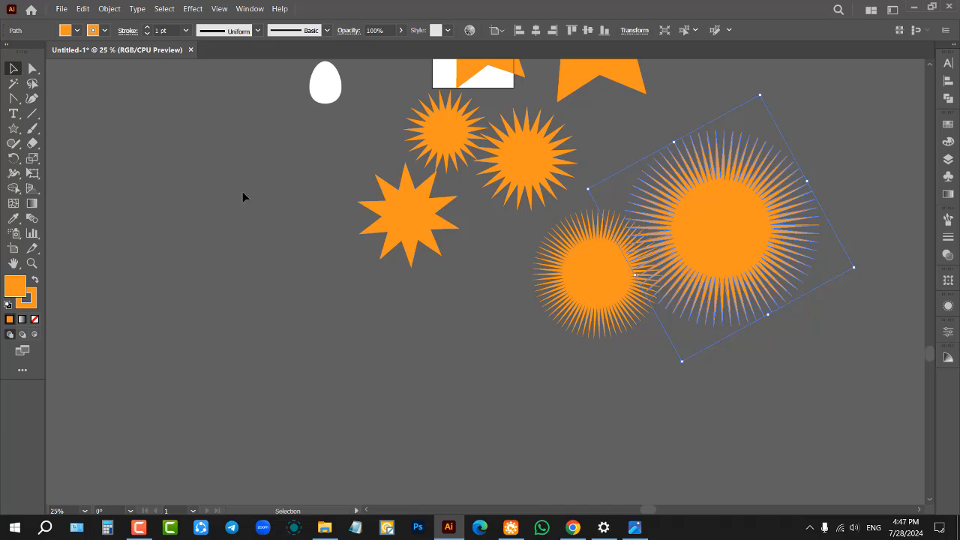
pyautogui.click(294, 200)
# Move all the stars and white egg shapes together to the lower left, clear of the artboard, and deselect them.
pyautogui.hotkey('ctrl', '-')
pyautogui.hotkey('ctrl', '-')
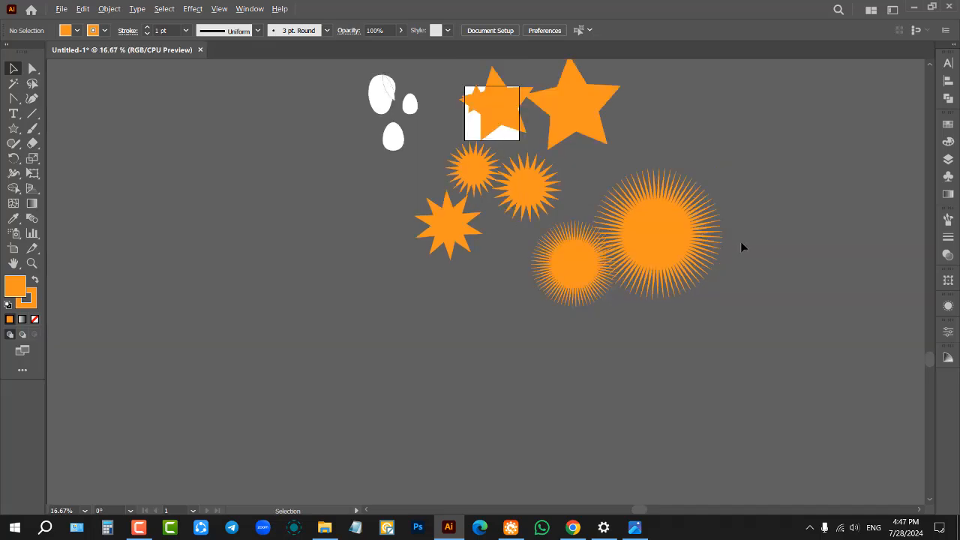
pyautogui.hotkey('ctrl', '+')
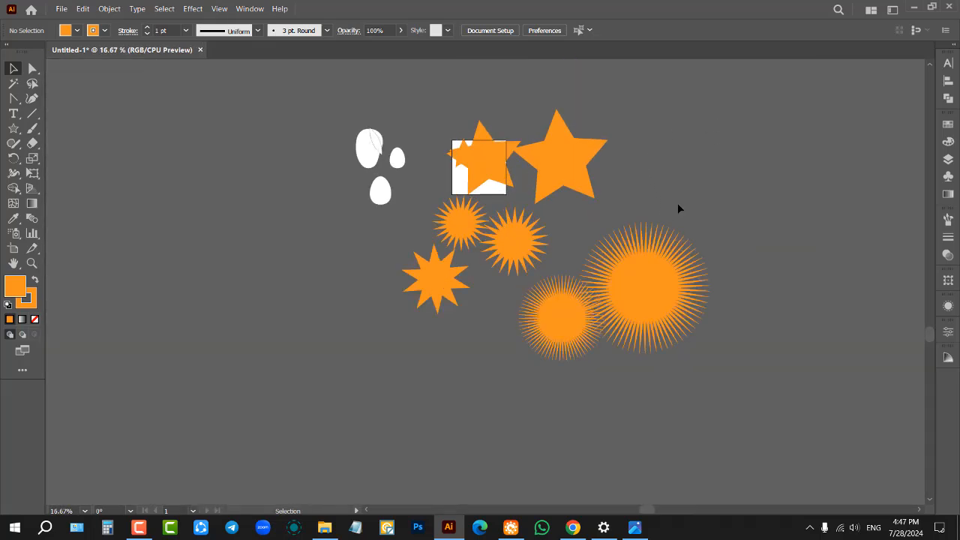
pyautogui.moveTo(714, 117); pyautogui.dragTo(363, 396)
pyautogui.moveTo(638, 297); pyautogui.dragTo(341, 359)
pyautogui.click(550, 321)
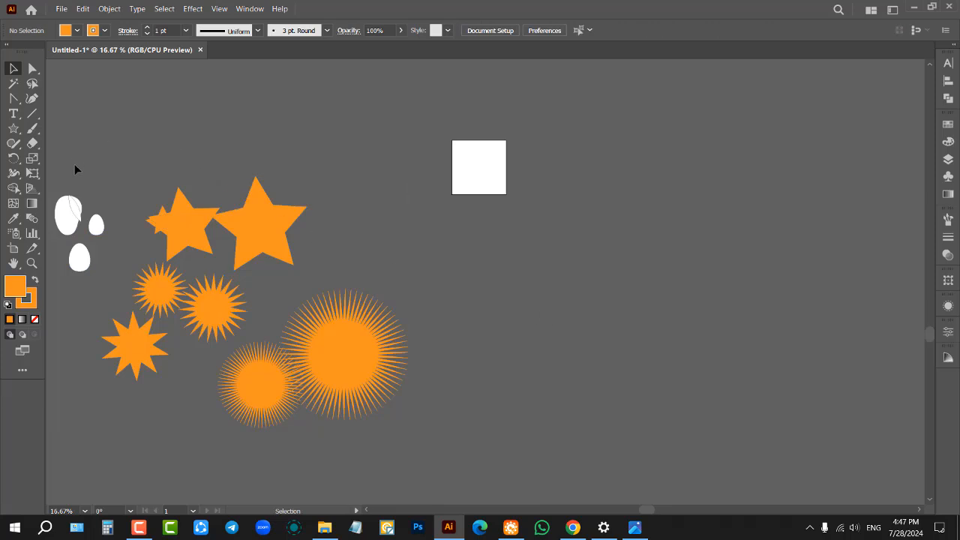
# Shift the group of white egg shapes up and right, closer to the five-pointed stars, and deselect it.
pyautogui.moveTo(74, 169); pyautogui.dragTo(105, 258)
pyautogui.moveTo(79, 219); pyautogui.dragTo(108, 194)
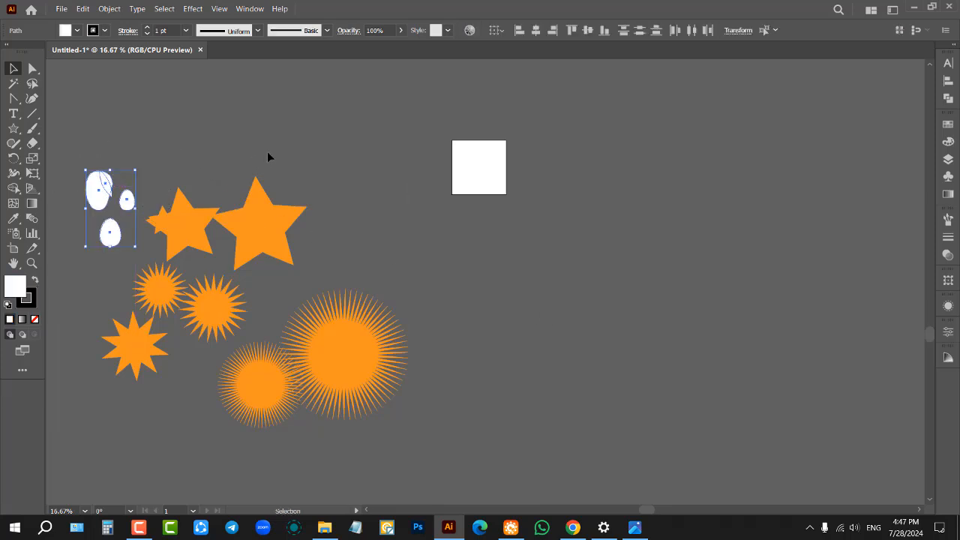
pyautogui.click(268, 156)
# Draw a lens flare with the Flare tool, centred left of the artboard, with its rings extending across to the artboard's right.
pyautogui.scroll(3, 510, 144)
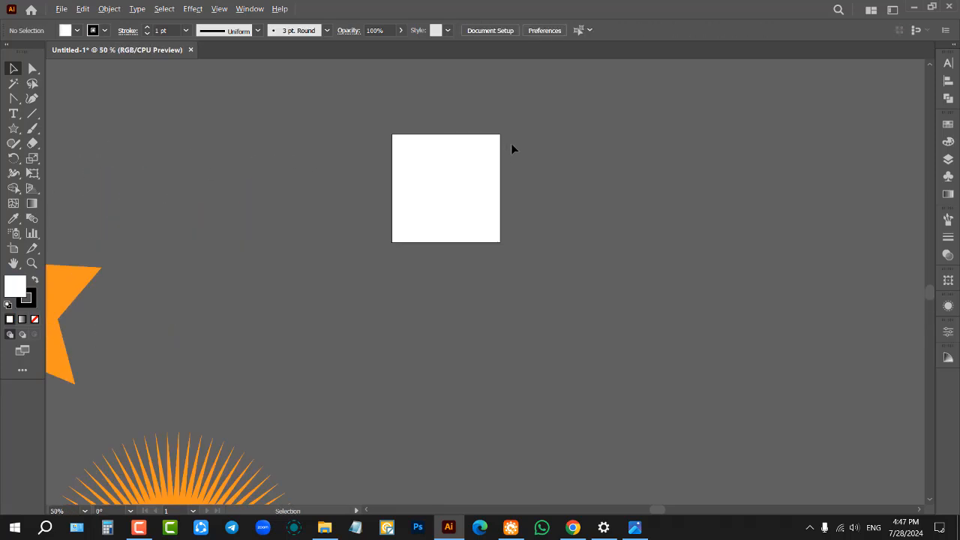
pyautogui.click(16, 130)
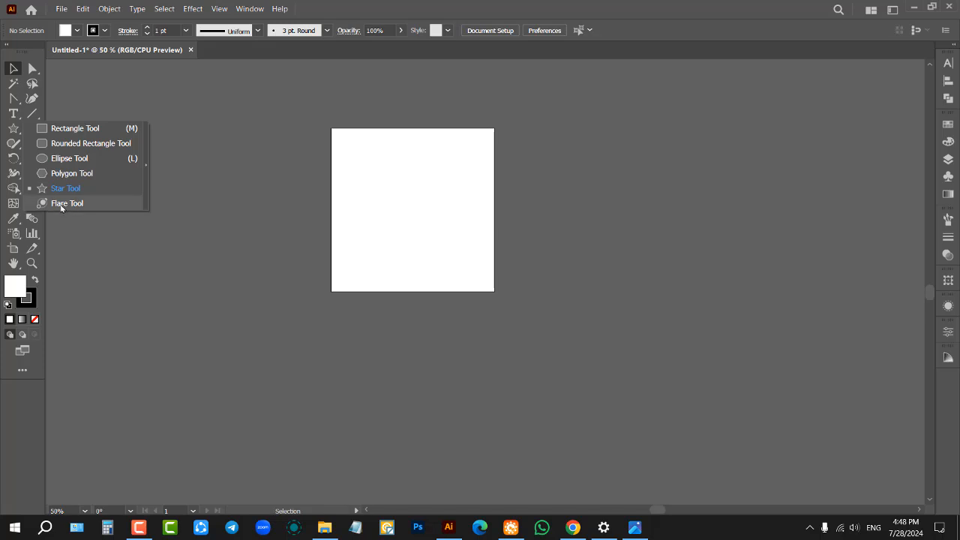
pyautogui.click(61, 203)
pyautogui.moveTo(235, 177); pyautogui.dragTo(458, 177)
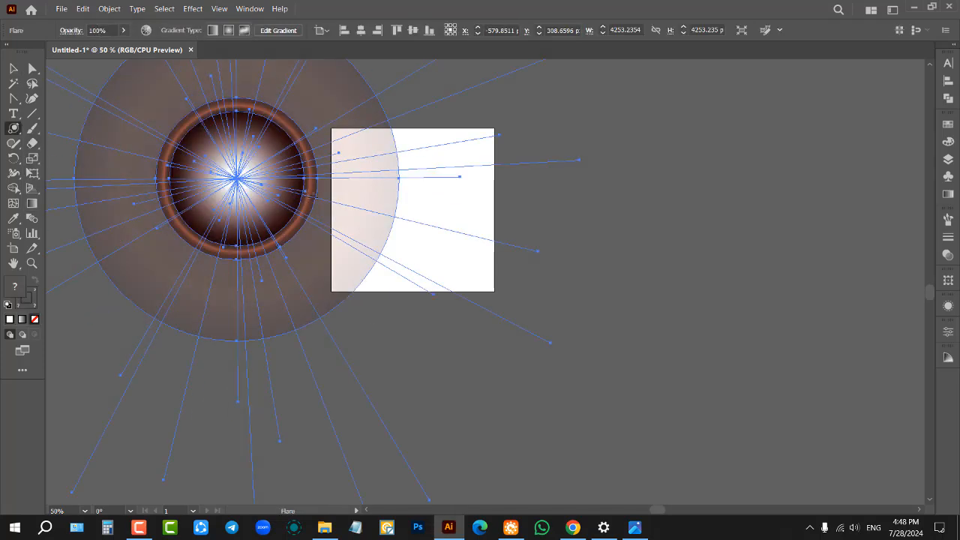
pyautogui.moveTo(657, 175); pyautogui.dragTo(700, 189)
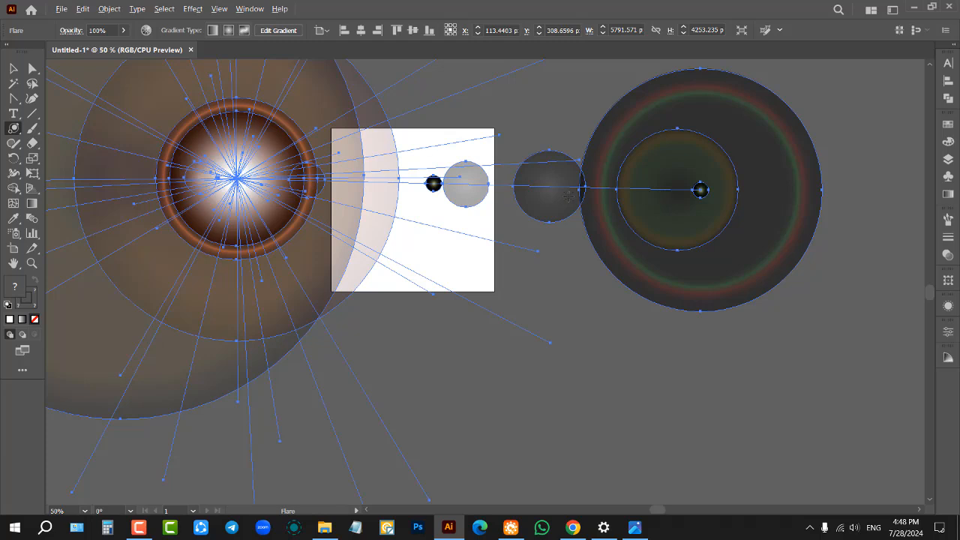
pyautogui.keyDown('alt'); pyautogui.scroll(-3, 567, 196); pyautogui.keyUp('alt')
pyautogui.click(651, 270)
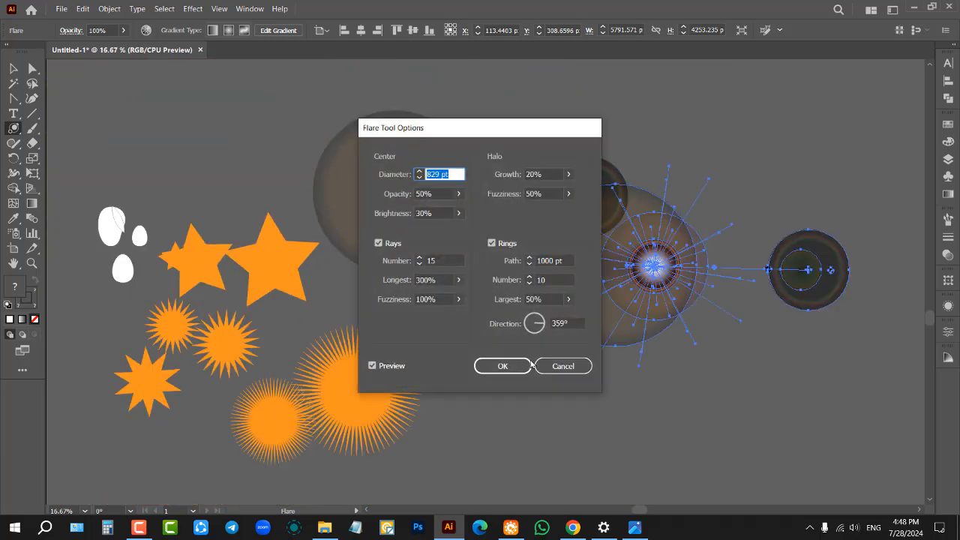
pyautogui.click(561, 366)
pyautogui.click(15, 68)
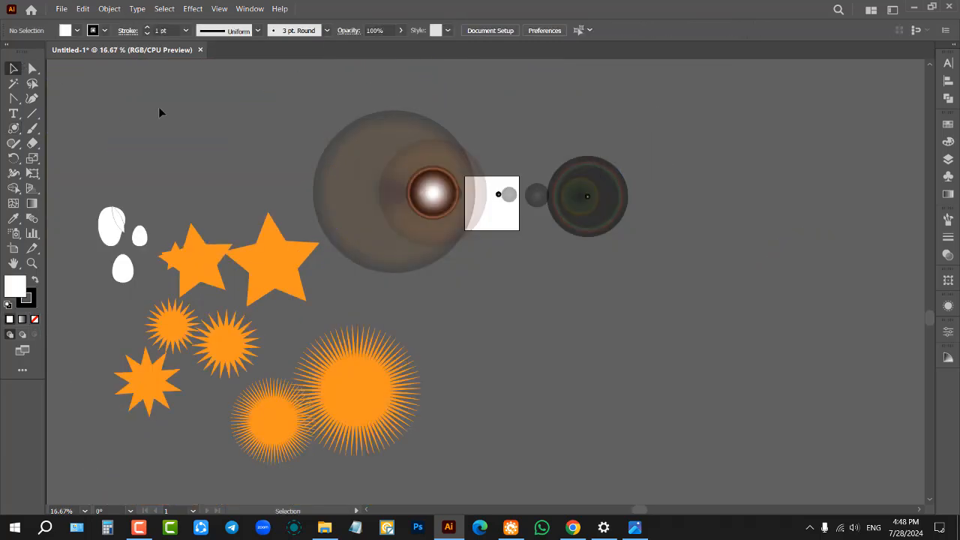
pyautogui.moveTo(158, 109); pyautogui.dragTo(682, 303)
pyautogui.click(682, 302)
pyautogui.moveTo(154, 168); pyautogui.dragTo(711, 409)
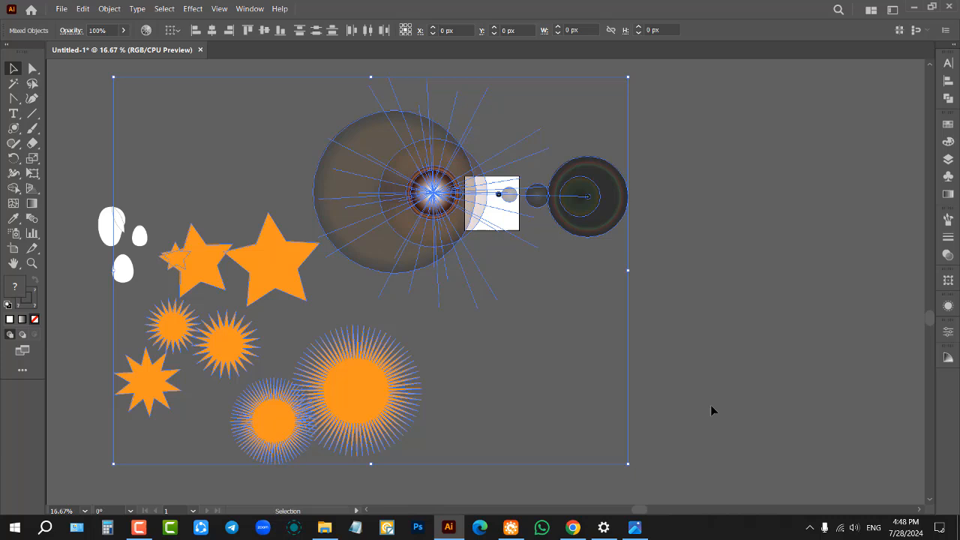
pyautogui.click(660, 315)
# Delete the lens flare, the largest sunburst star, and all remaining stars and egg shapes around the artboard.
pyautogui.click(417, 180)
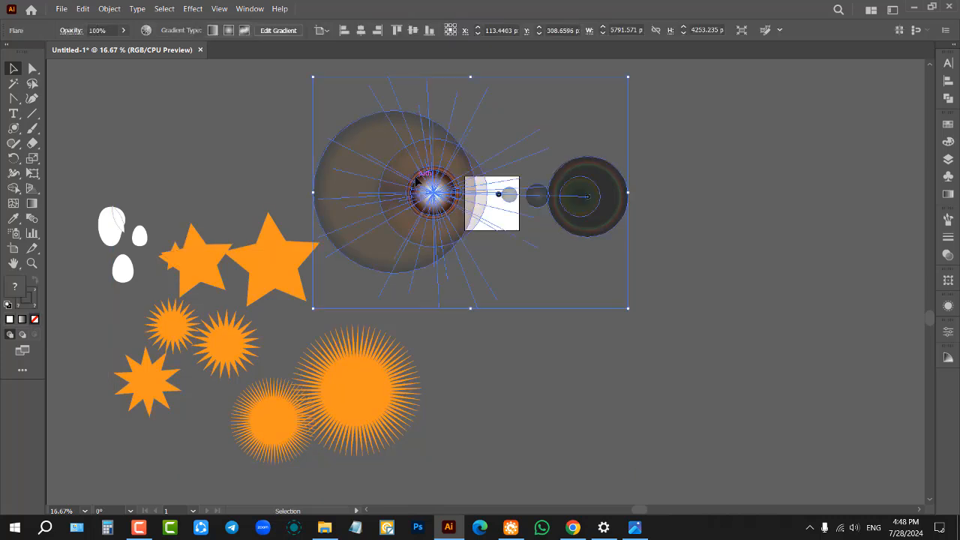
pyautogui.press('Delete')
pyautogui.click(363, 391)
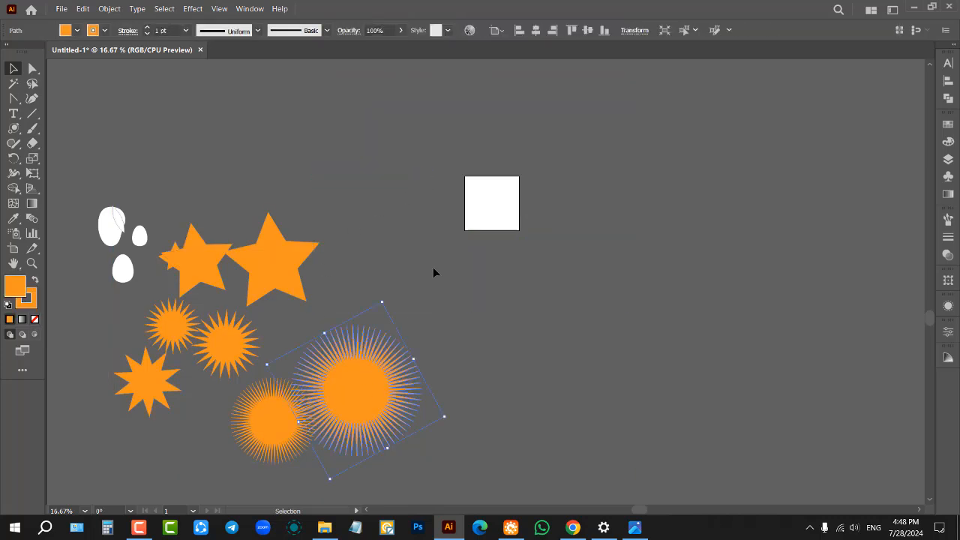
pyautogui.press('Delete')
pyautogui.moveTo(83, 125); pyautogui.dragTo(470, 415)
pyautogui.press('Delete')
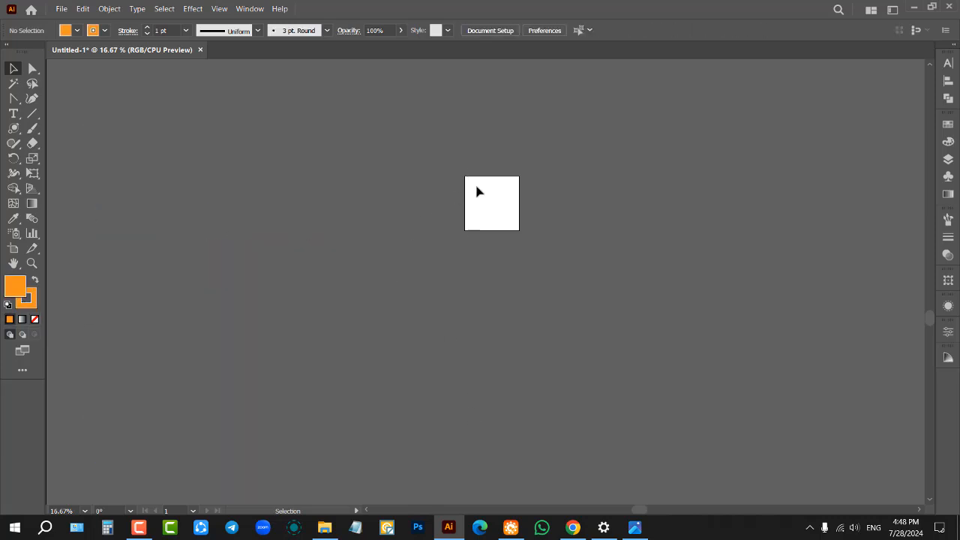
# Make the Rectangle tool the current shape tool in place of the Flare tool, and return to the Selection tool.
pyautogui.hotkey('ctrl', '1')
pyautogui.scroll(1, 559, 253)
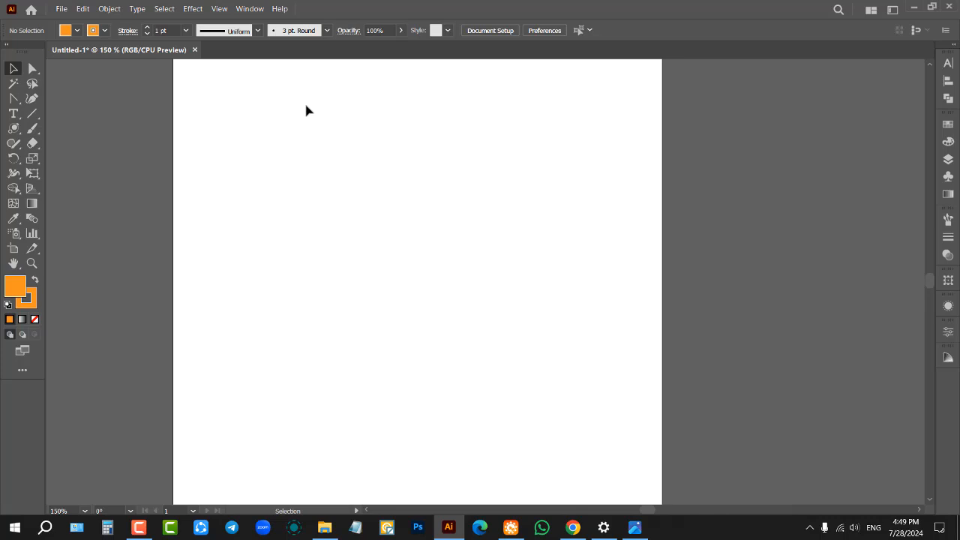
pyautogui.scroll(-1, 462, 154)
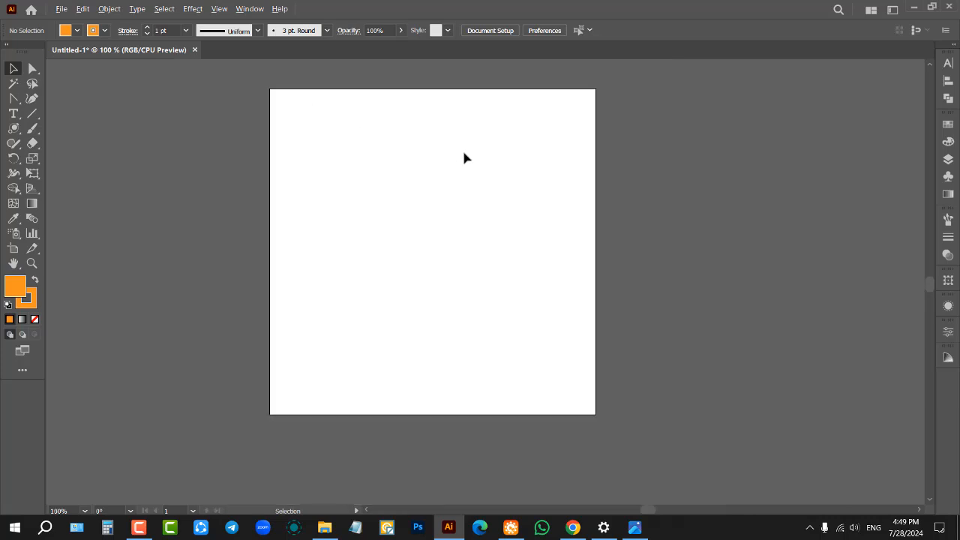
pyautogui.scroll(1, 421, 152)
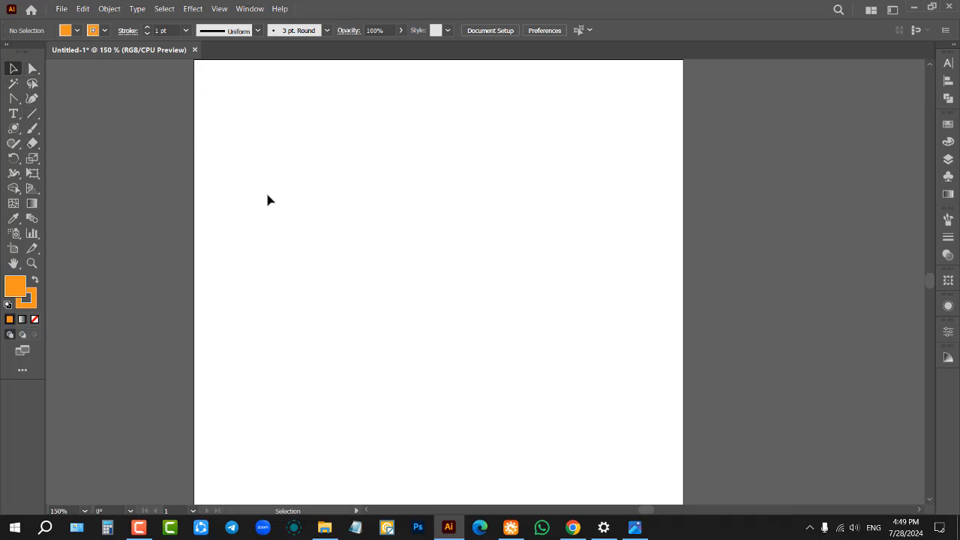
pyautogui.rightClick(16, 105)
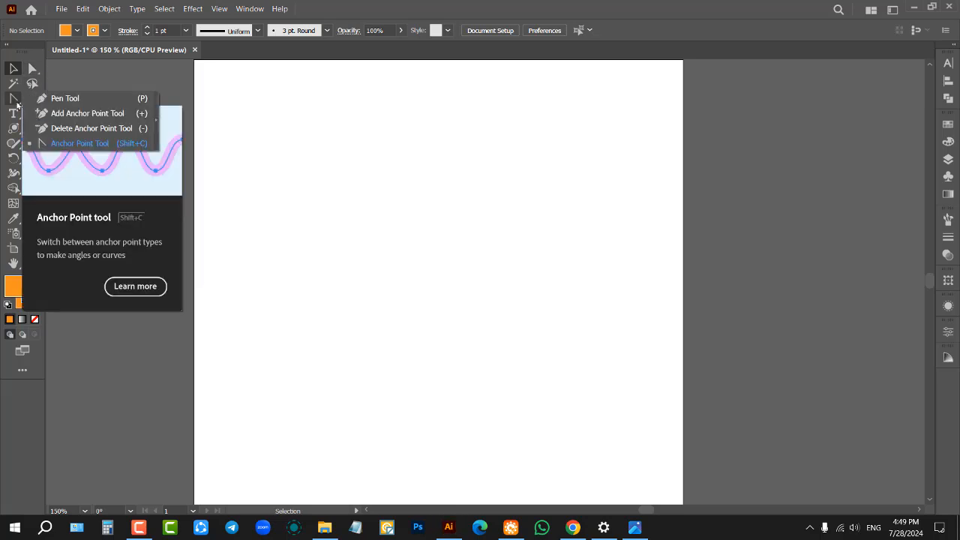
pyautogui.click(84, 144)
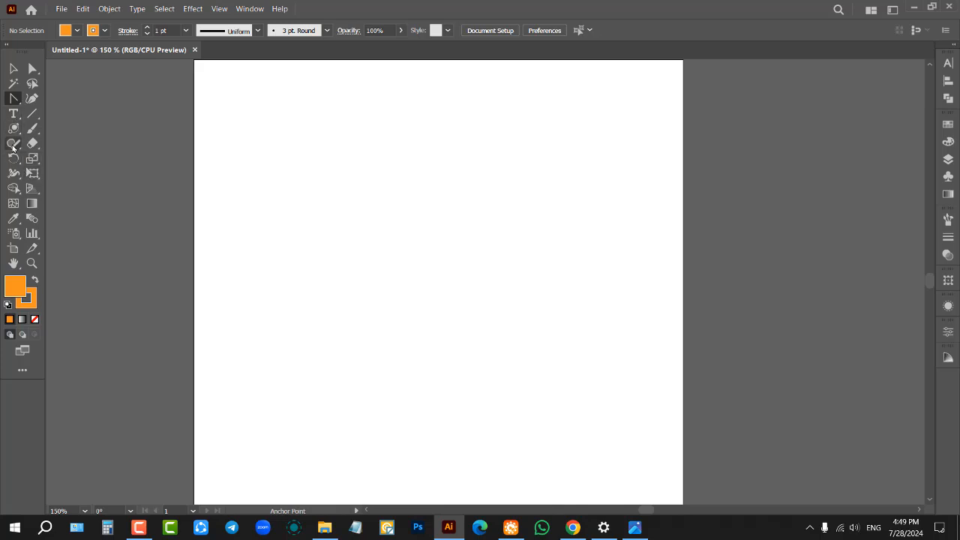
pyautogui.rightClick(15, 130)
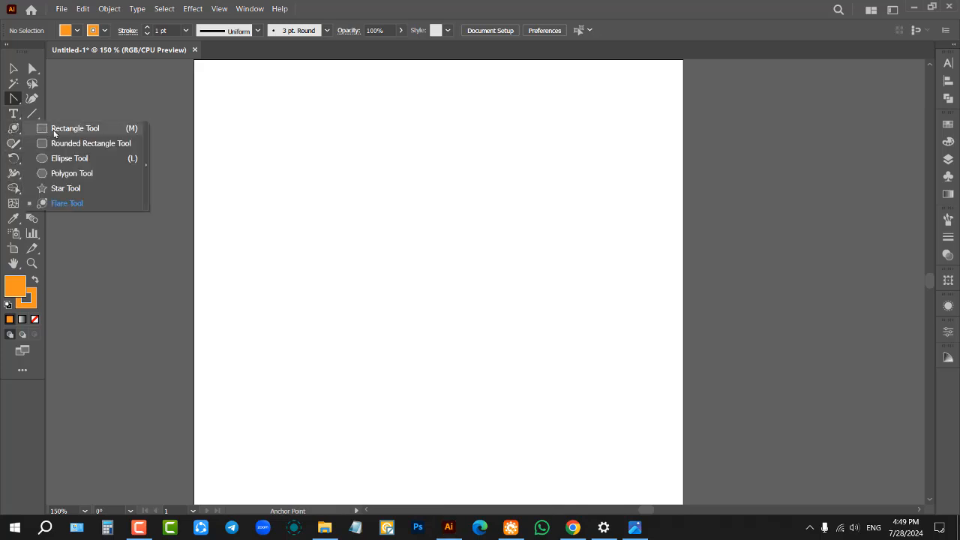
pyautogui.click(60, 134)
pyautogui.rightClick(15, 132)
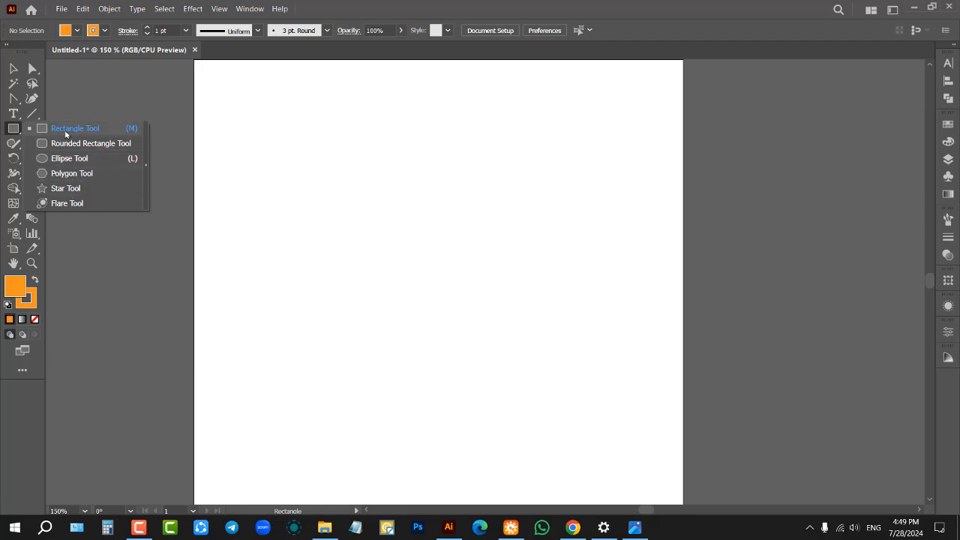
pyautogui.click(15, 128)
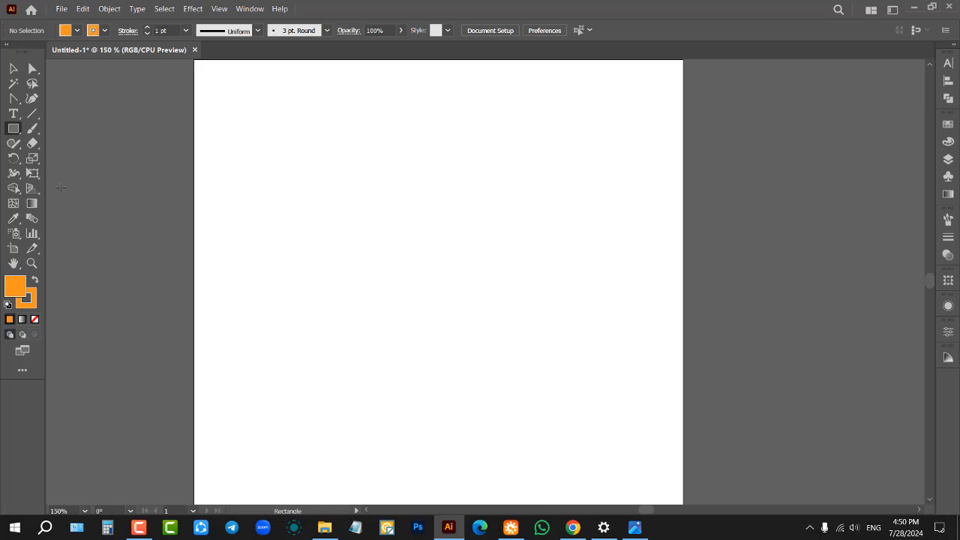
pyautogui.click(14, 68)
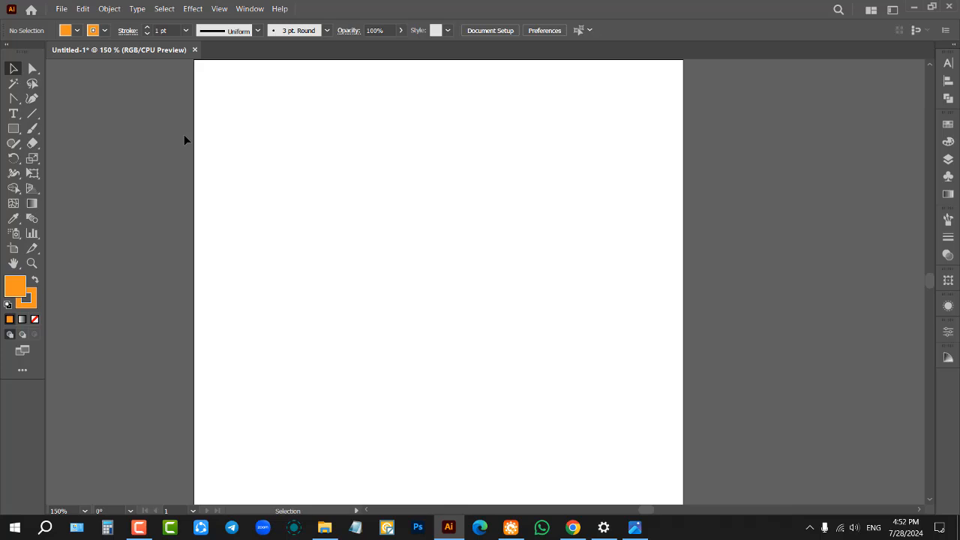
# Switch to the remote desktop session, view the Fiverr Gigs page in its browser, and minimise both the browser and the session.
pyautogui.click(510, 527)
pyautogui.press('Up')
pyautogui.press('Up')
pyautogui.press('Up')
pyautogui.press('Up')
pyautogui.press('Up')
pyautogui.press('Up')
pyautogui.press('Up')
pyautogui.press('Up')
pyautogui.press('Up')
pyautogui.press('Up')
pyautogui.press('Up')
pyautogui.press('Up')
pyautogui.press('Up')
pyautogui.press('Up')
pyautogui.press('Up')
pyautogui.press('Up')
pyautogui.press('Up')
pyautogui.press('Up')
pyautogui.press('Up')
pyautogui.press('Up')
pyautogui.moveTo(529, 351); pyautogui.dragTo(499, 499)
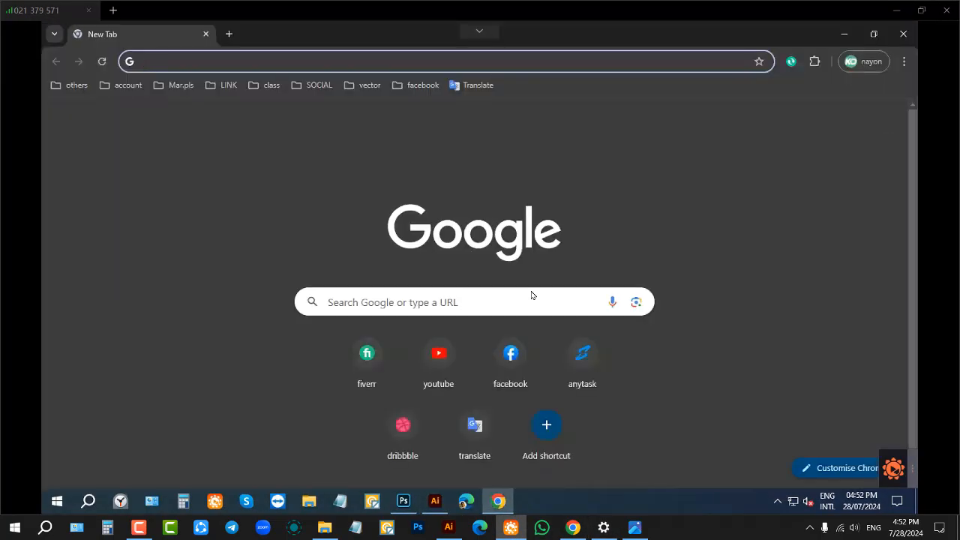
pyautogui.click(366, 371)
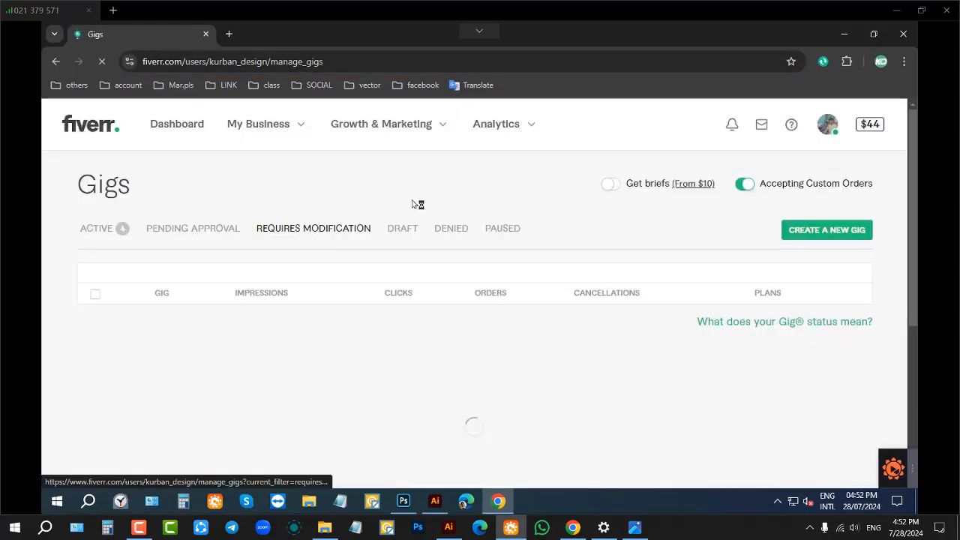
pyautogui.click(843, 34)
pyautogui.click(896, 9)
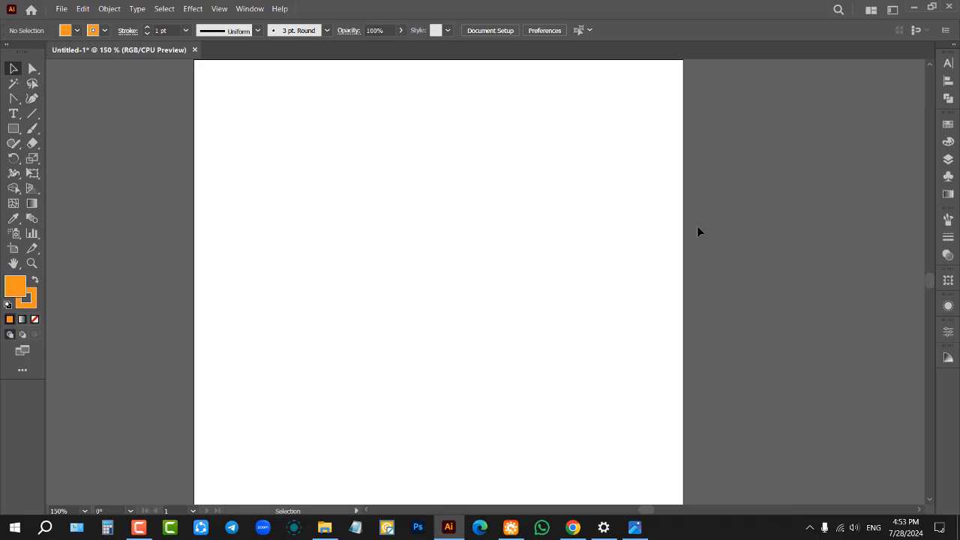
# Switch to Chrome and open the Batch 3 (Responses) spreadsheet from the Account bookmarks in a new tab.
pyautogui.click(572, 527)
pyautogui.click(288, 7)
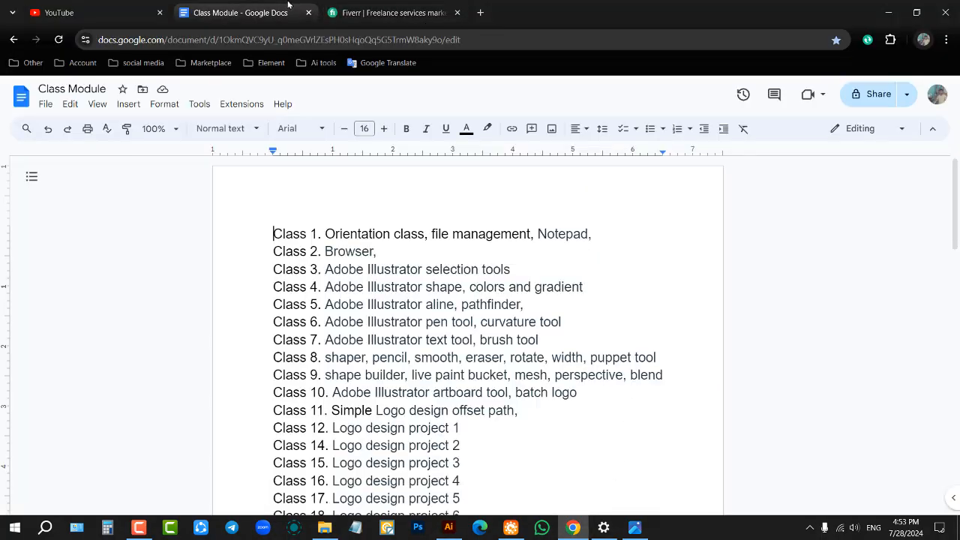
pyautogui.click(405, 11)
pyautogui.click(479, 13)
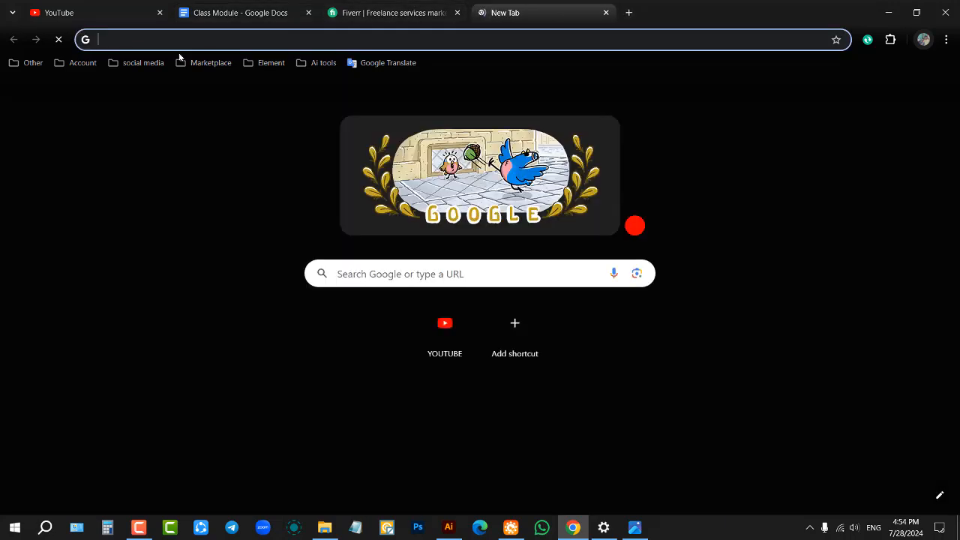
pyautogui.click(78, 64)
pyautogui.click(113, 174)
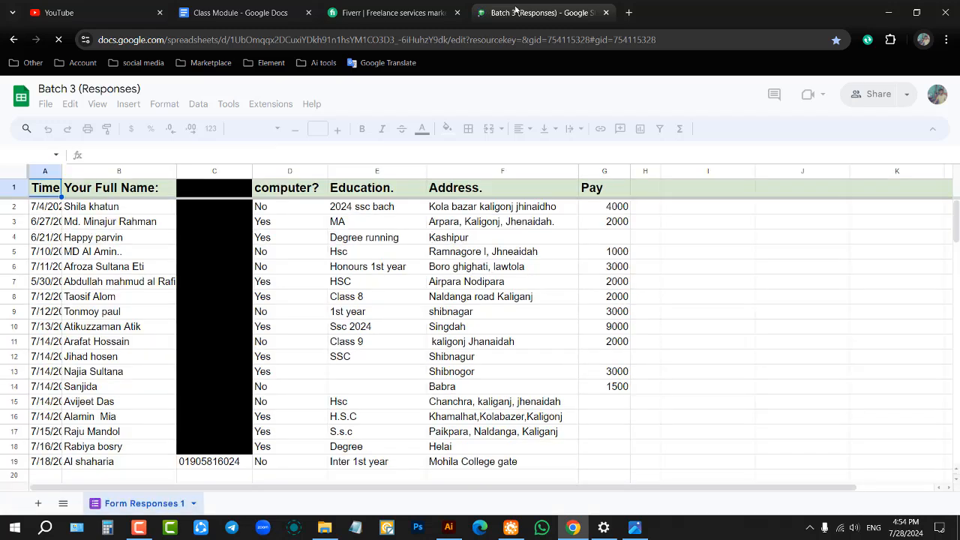
pyautogui.click(913, 225)
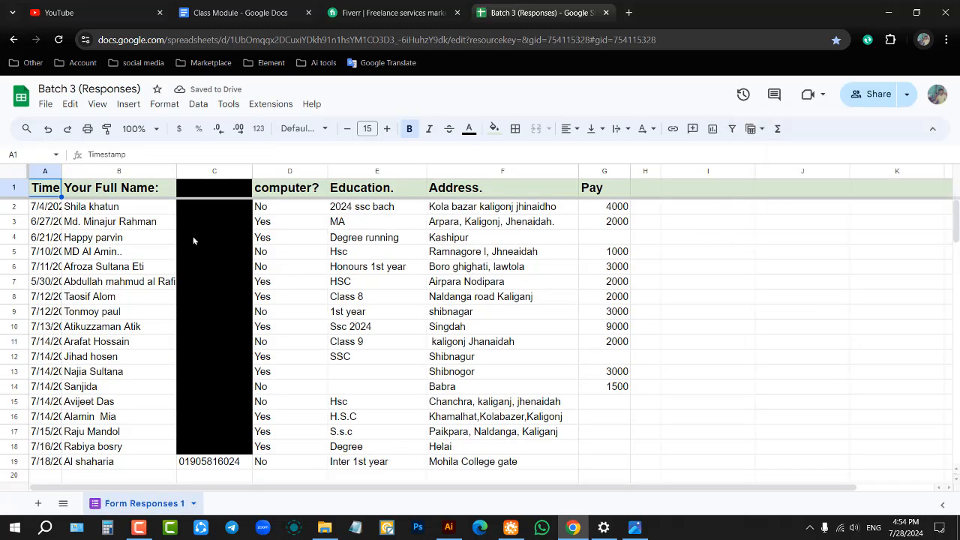
# Go through the full-name column from row 2 and append 1 to the name in cell B5.
pyautogui.click(105, 212)
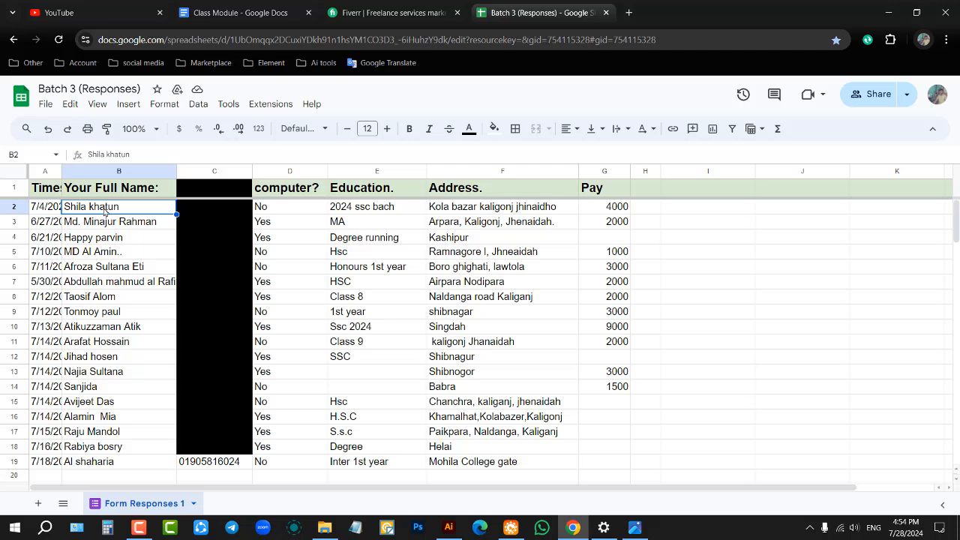
pyautogui.click(109, 228)
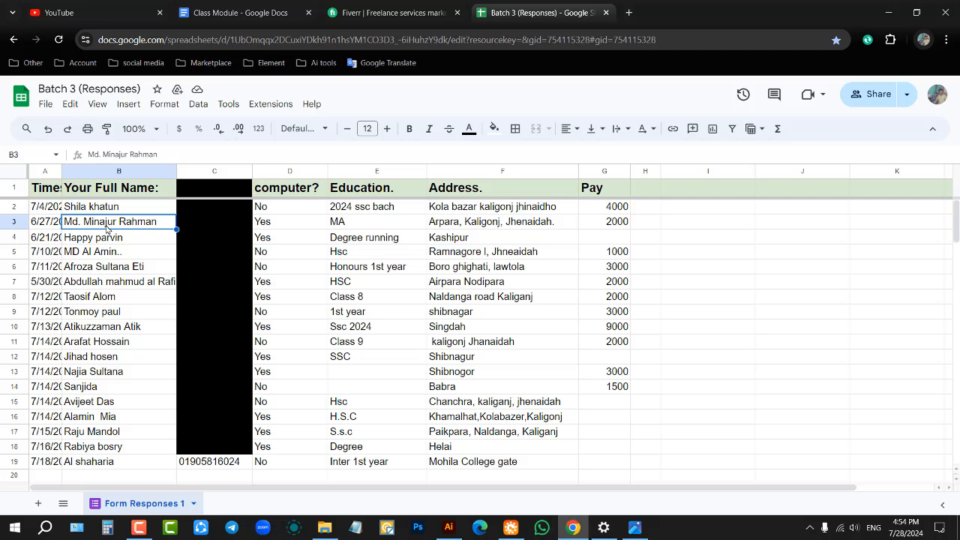
pyautogui.press('Down')
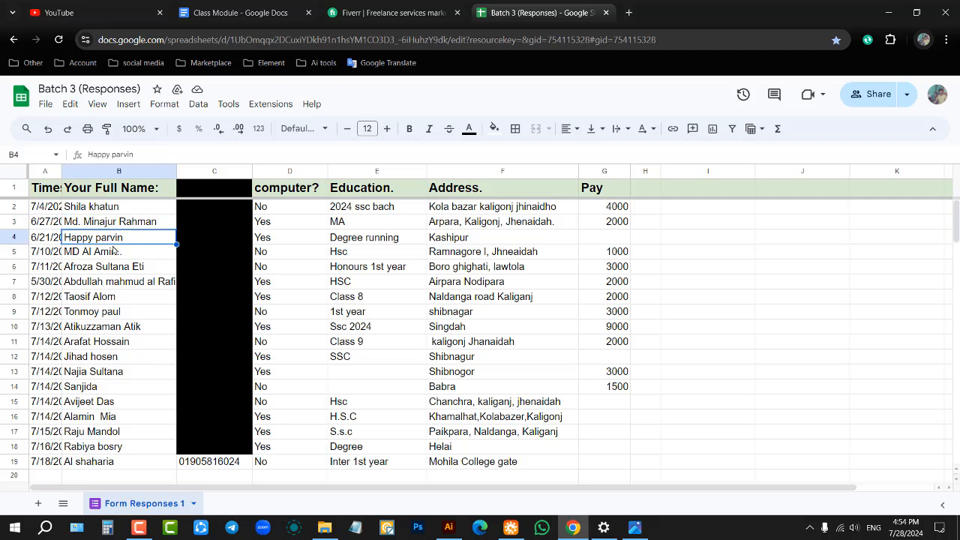
pyautogui.click(116, 253)
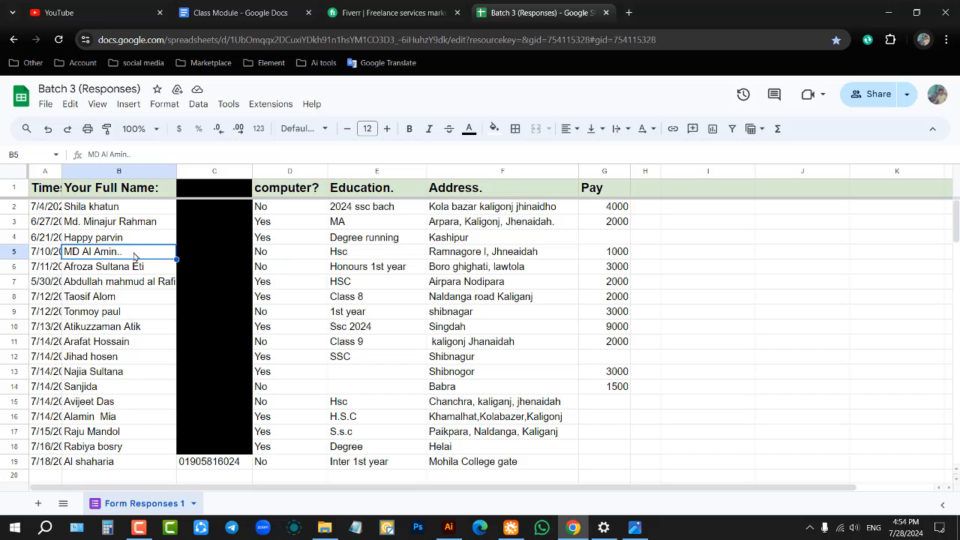
pyautogui.doubleClick(134, 254)
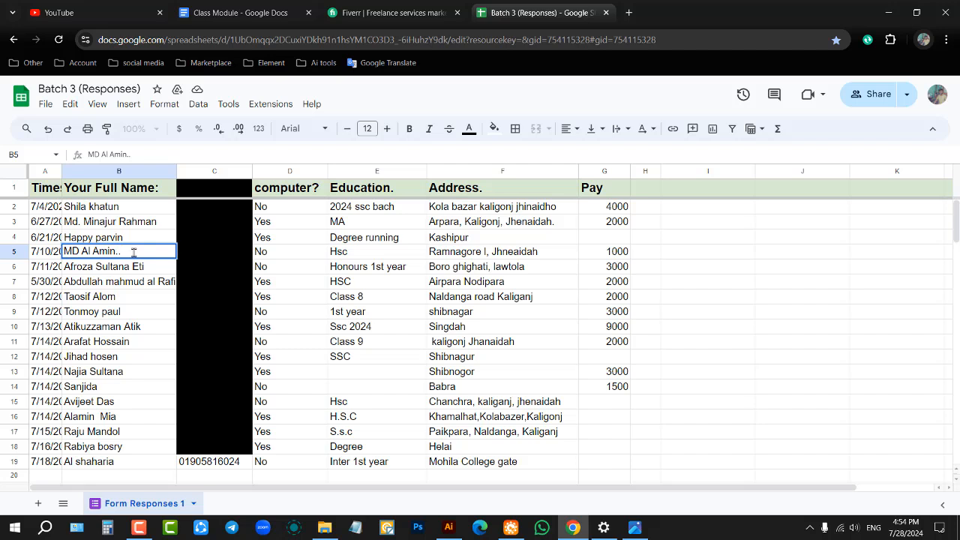
pyautogui.write('1')
pyautogui.click(148, 271)
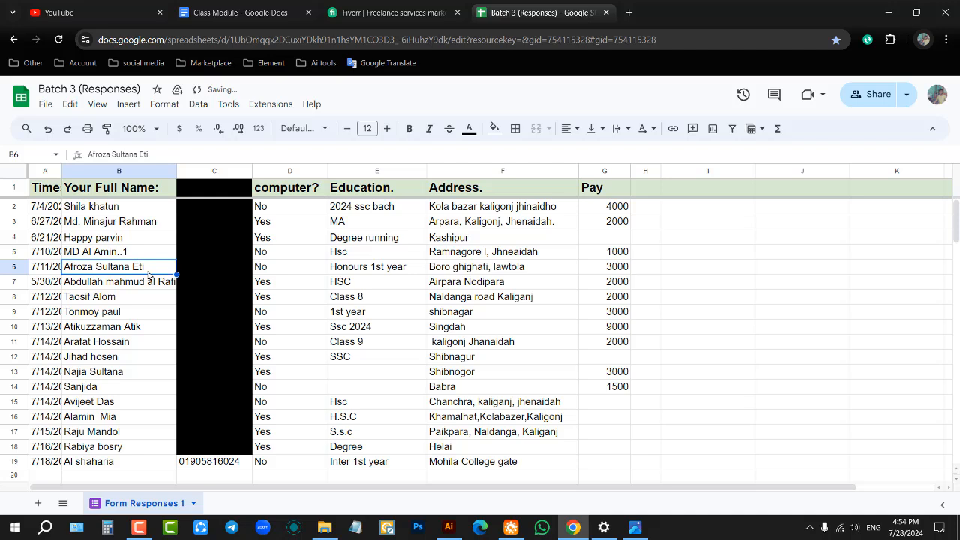
# Check the student names one by one in the full-name column from row 7 to row 15.
pyautogui.click(131, 285)
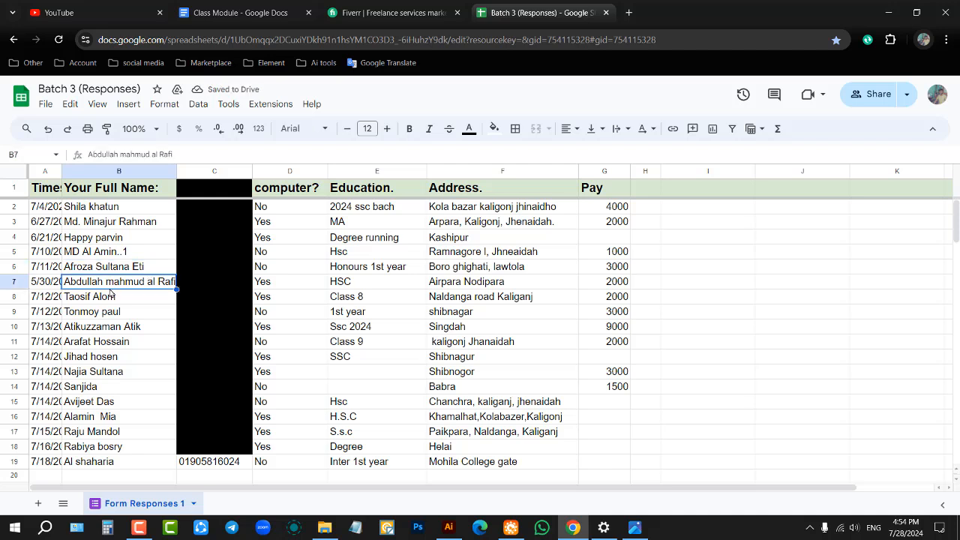
pyautogui.click(119, 302)
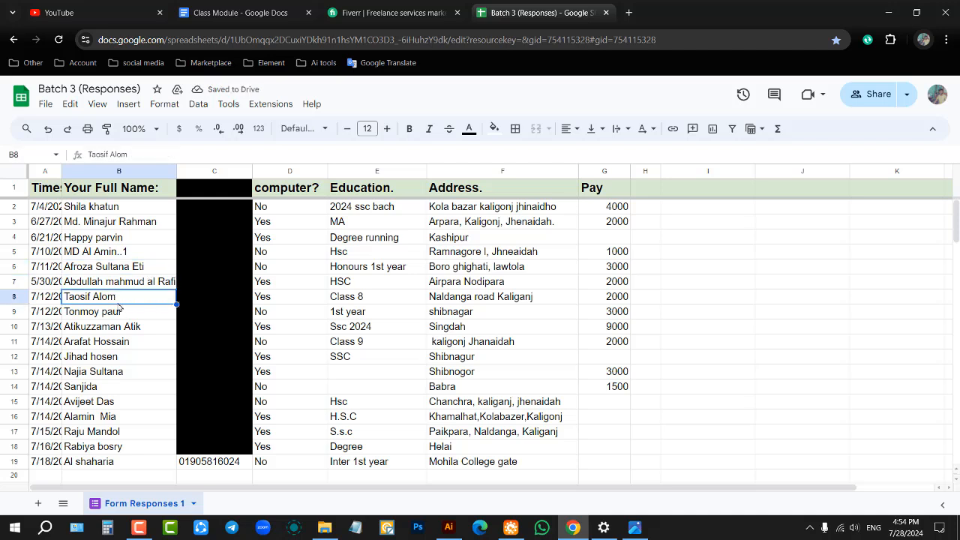
pyautogui.click(120, 316)
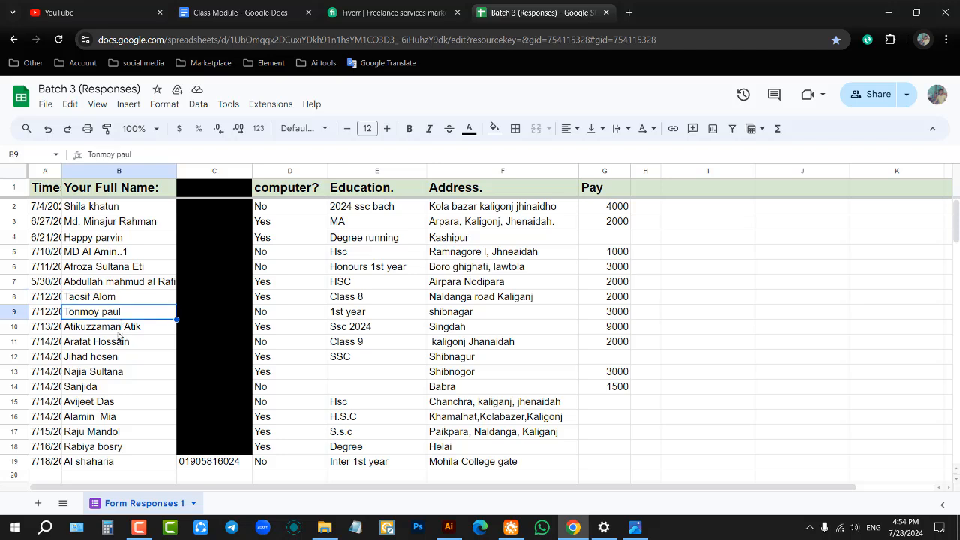
pyautogui.click(118, 330)
pyautogui.click(105, 345)
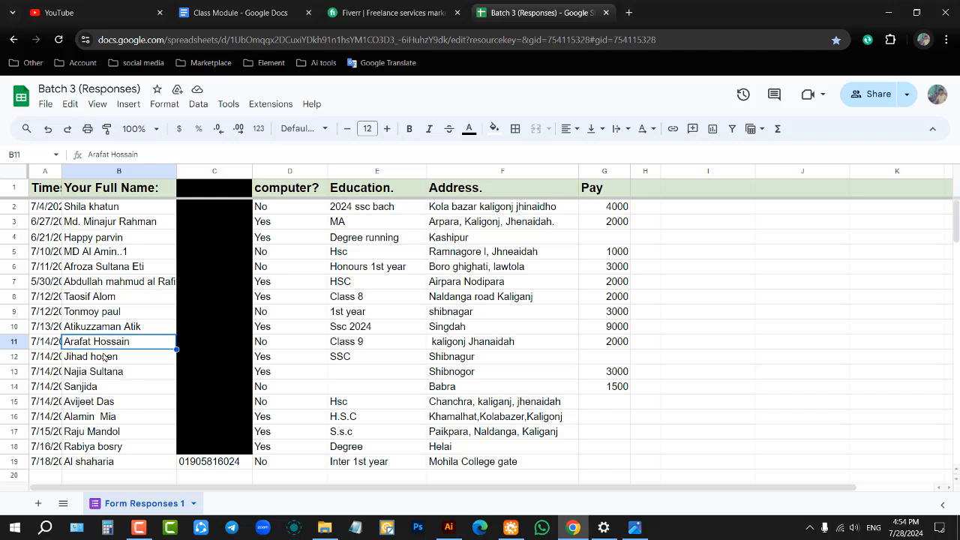
pyautogui.click(107, 359)
pyautogui.click(114, 377)
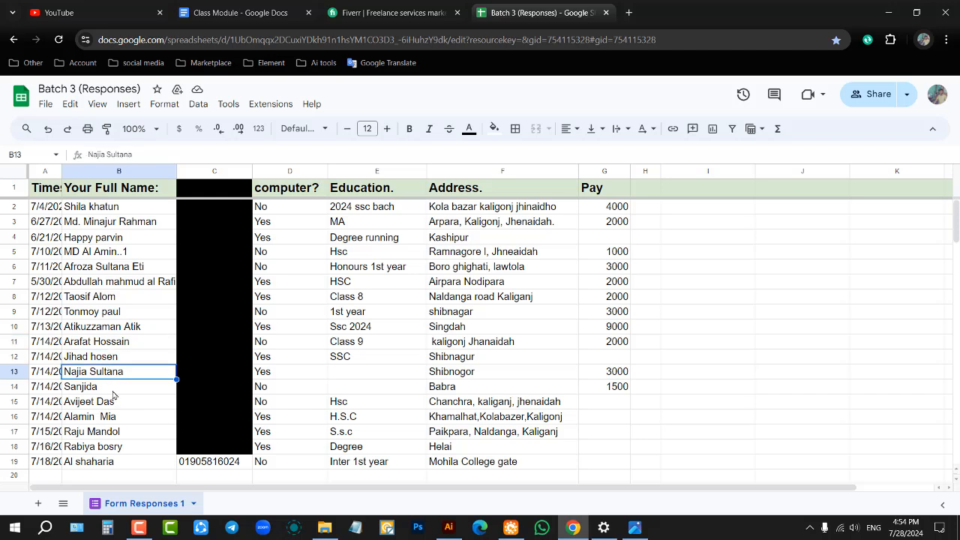
pyautogui.click(114, 390)
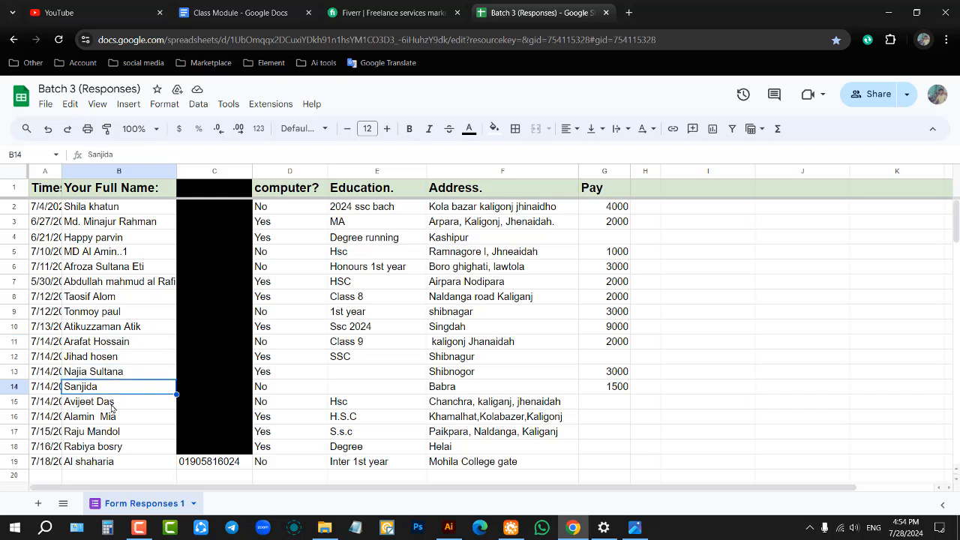
pyautogui.click(111, 405)
# Append 2 to the student's name in cell B16.
pyautogui.click(103, 420)
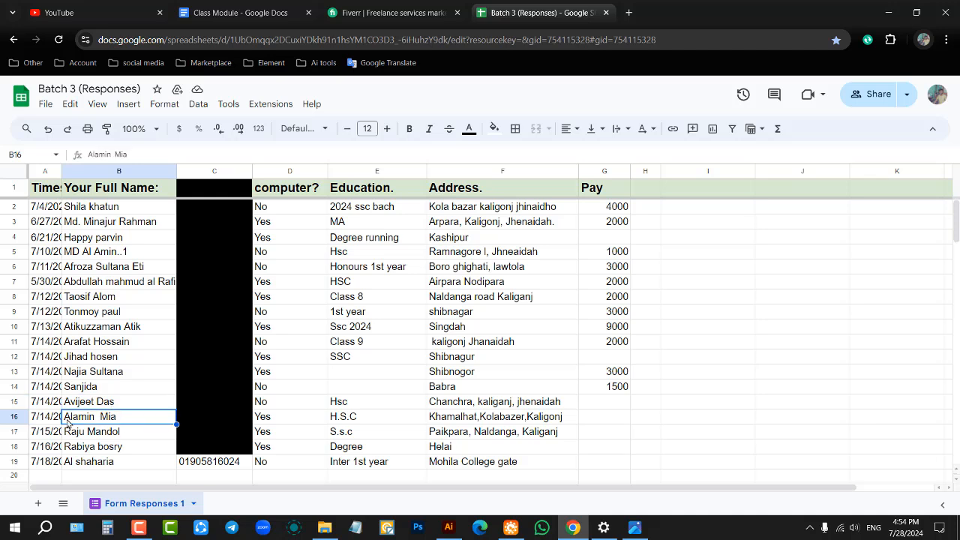
pyautogui.doubleClick(125, 421)
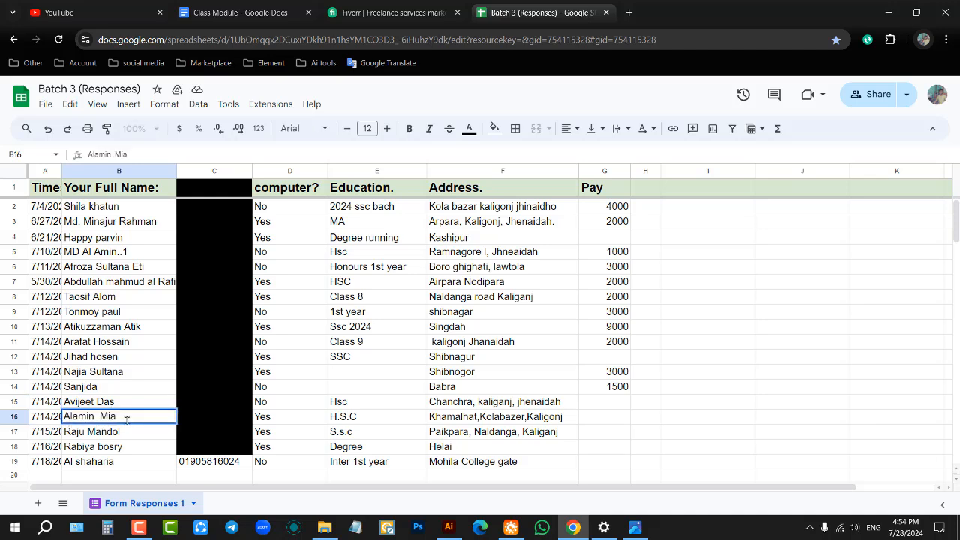
pyautogui.write('2')
pyautogui.press('Return')
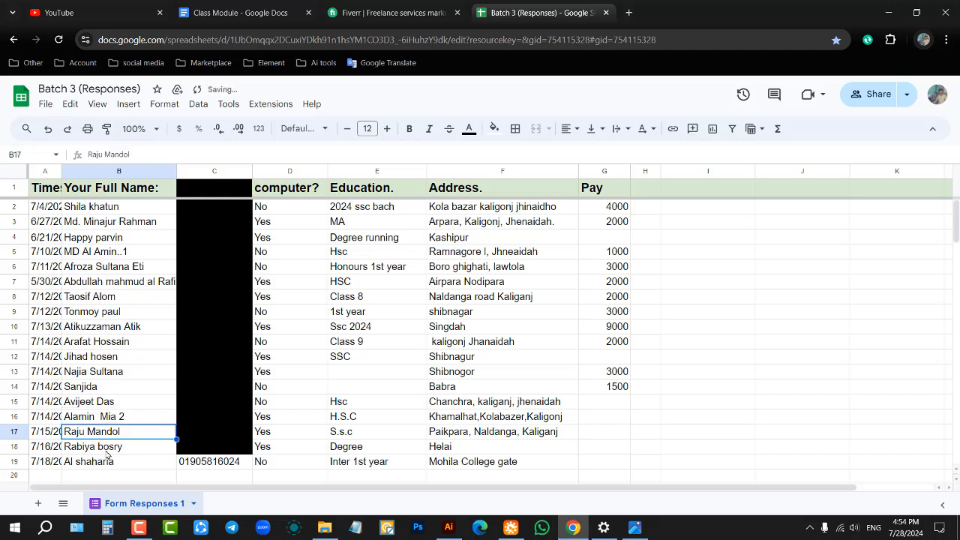
# Check the last student names in rows 18 and 19 and return to the start of the list.
pyautogui.click(107, 451)
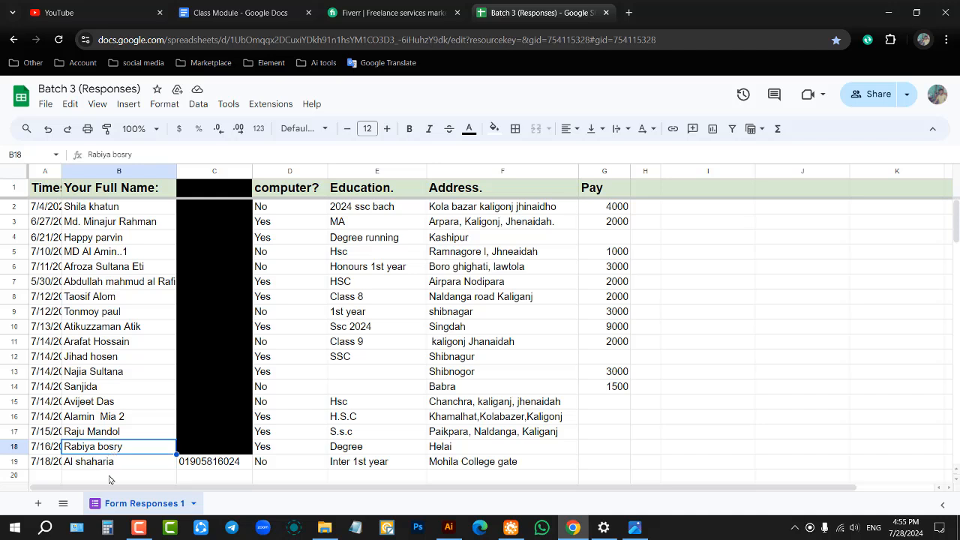
pyautogui.scroll(-3, 116, 461)
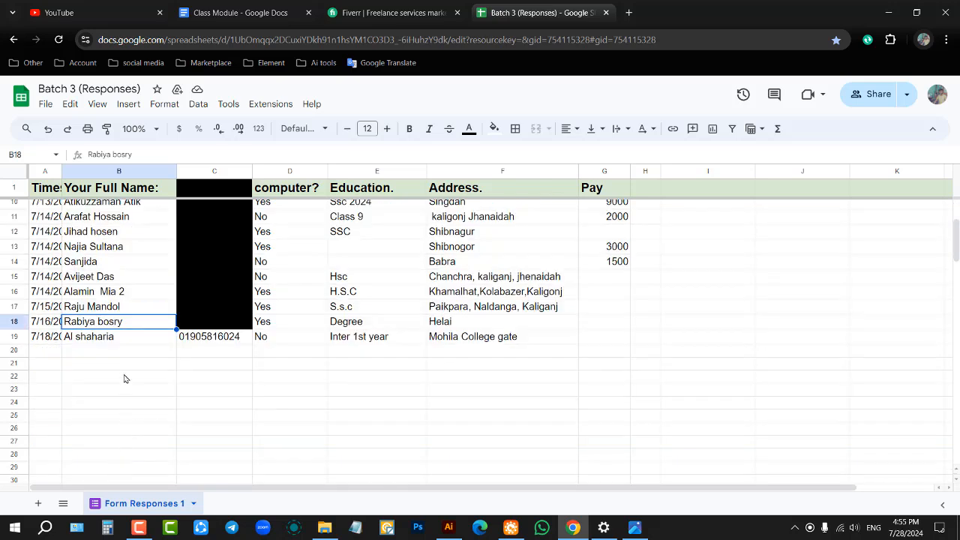
pyautogui.click(117, 337)
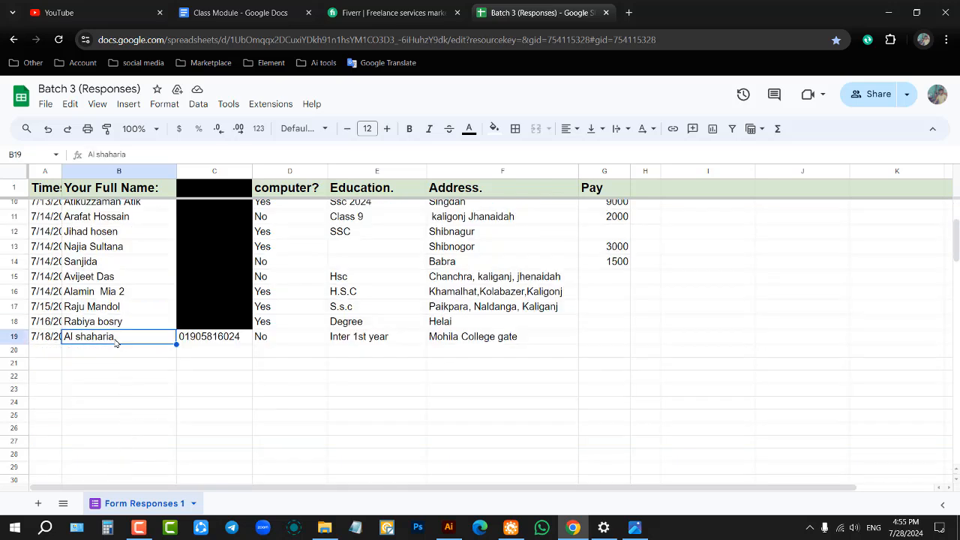
pyautogui.scroll(3, 116, 342)
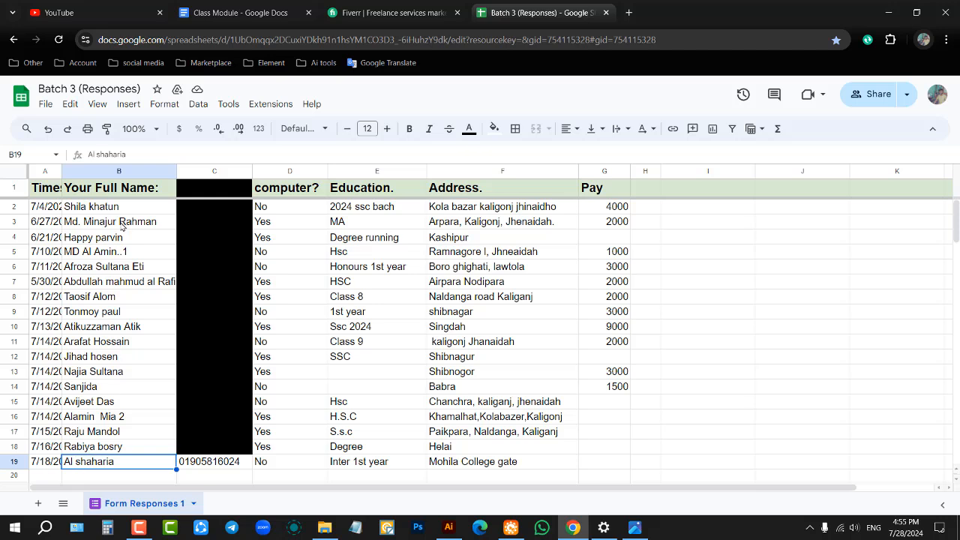
# Check the Pay column for students without a payment entry, going through the empty cells in rows 4, 12 and 15 to 19.
pyautogui.click(212, 478)
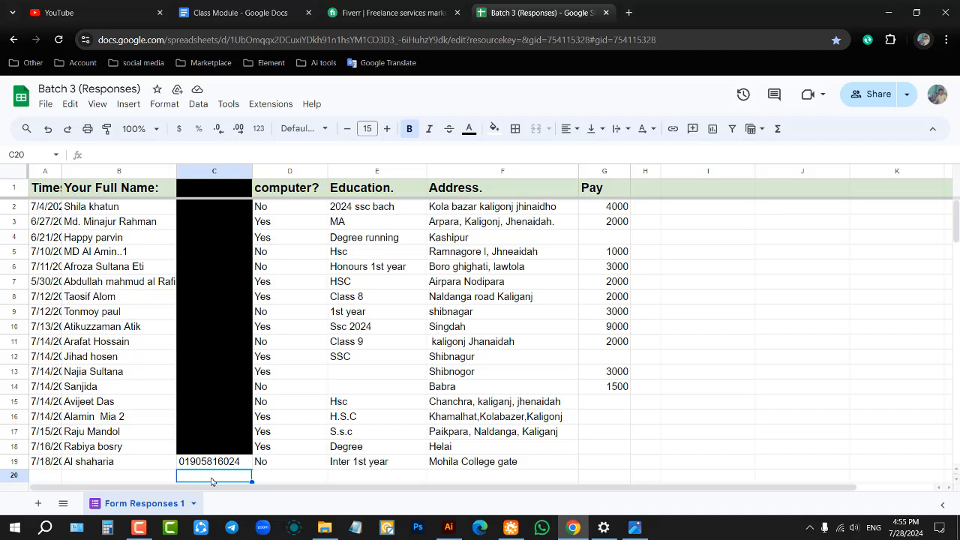
pyautogui.click(601, 414)
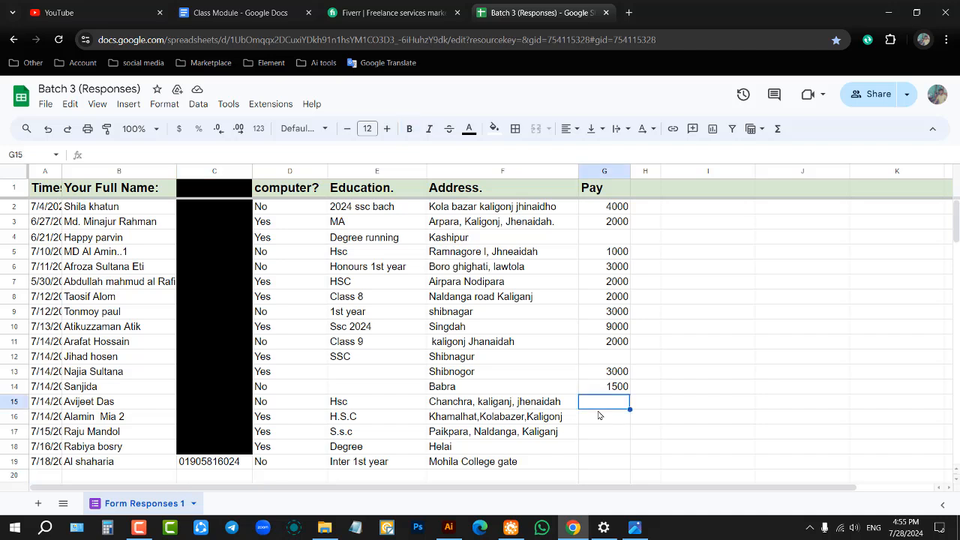
pyautogui.click(620, 237)
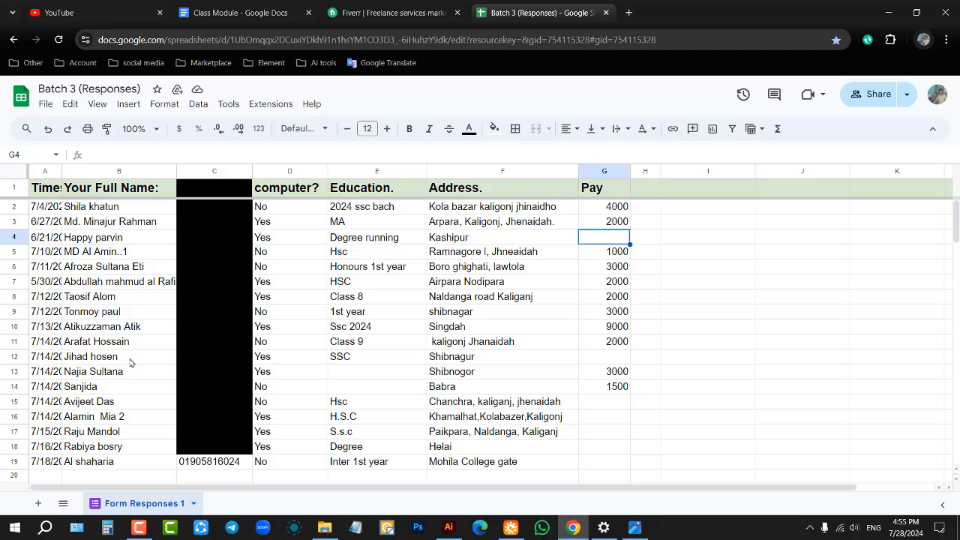
pyautogui.click(616, 361)
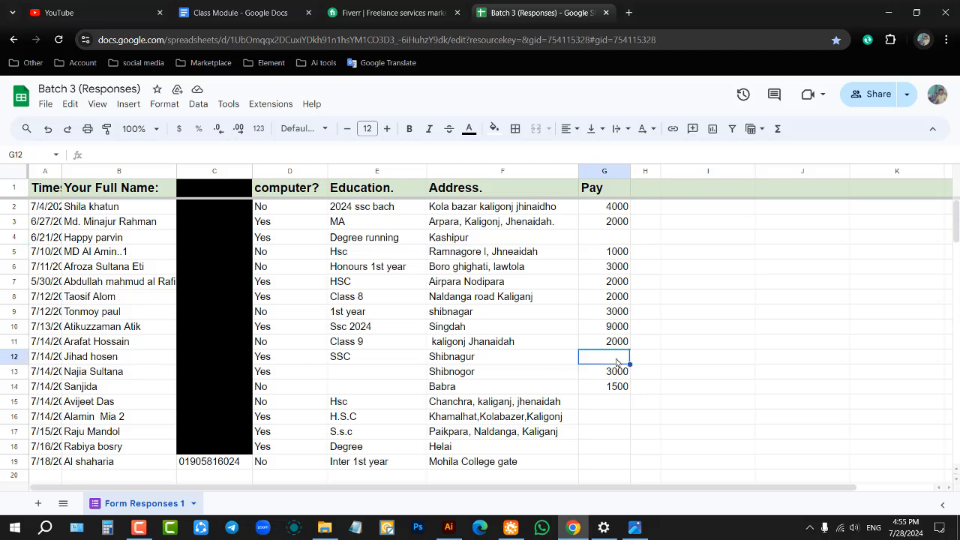
pyautogui.click(600, 406)
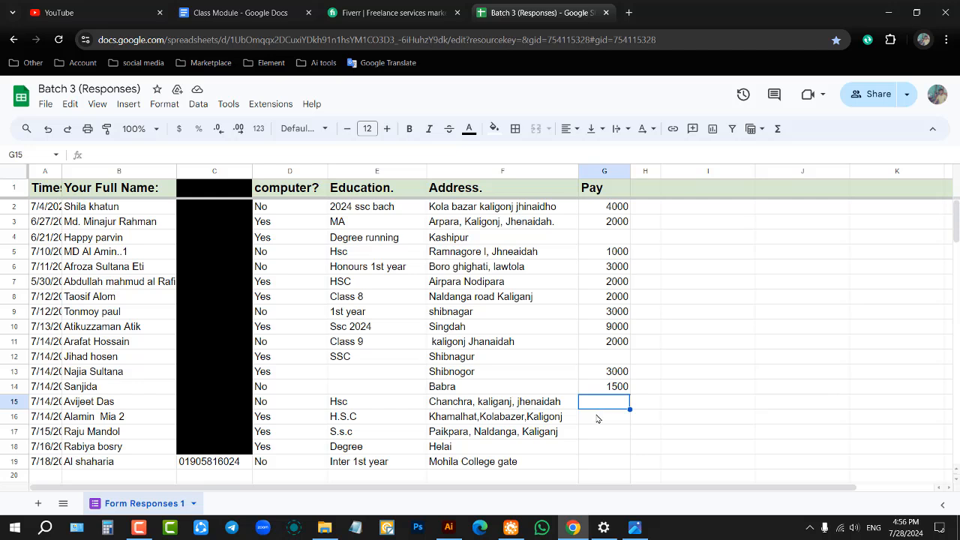
pyautogui.click(597, 418)
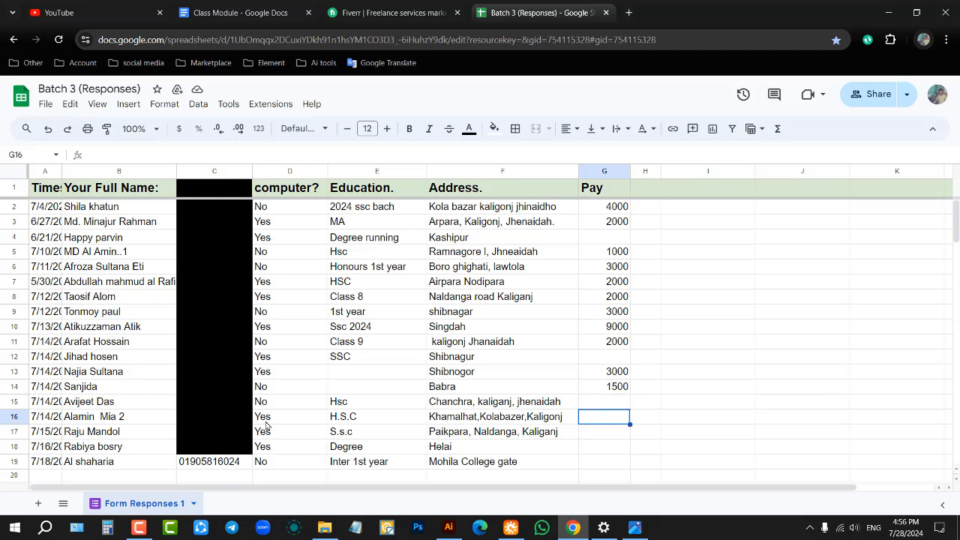
pyautogui.click(593, 436)
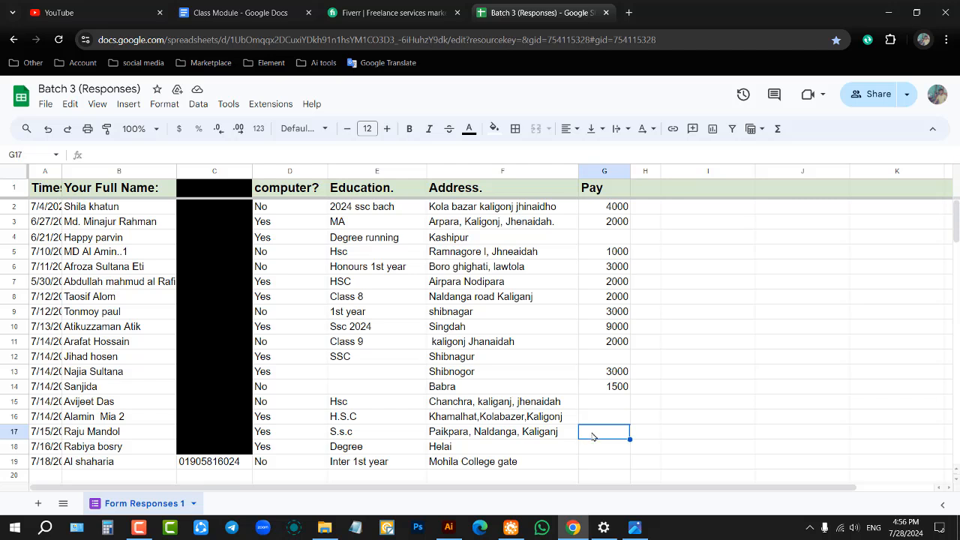
pyautogui.click(605, 452)
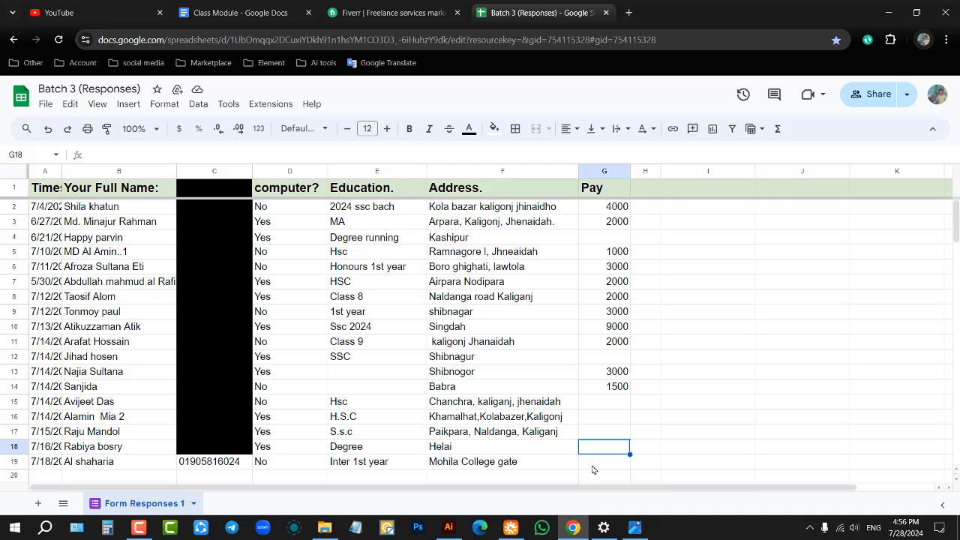
pyautogui.click(593, 466)
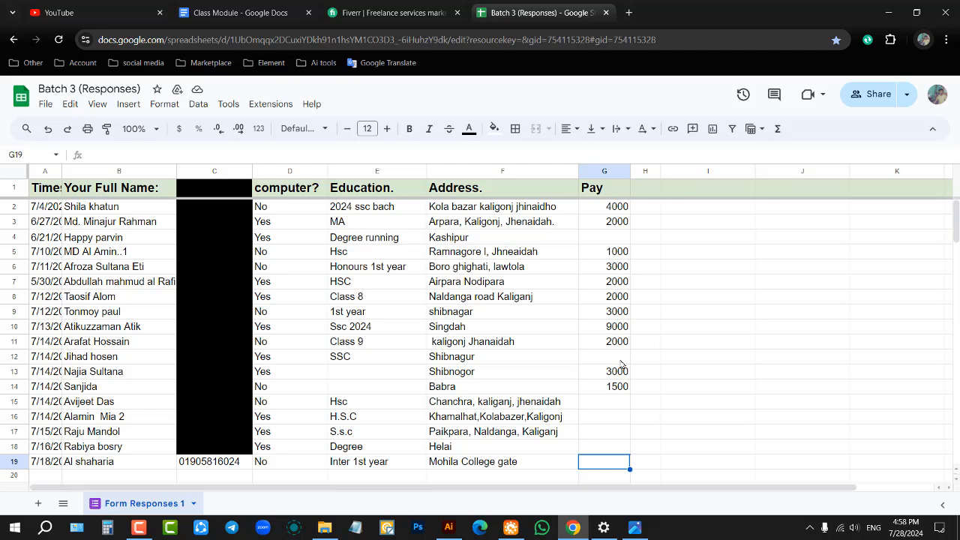
pyautogui.click(619, 405)
pyautogui.click(615, 357)
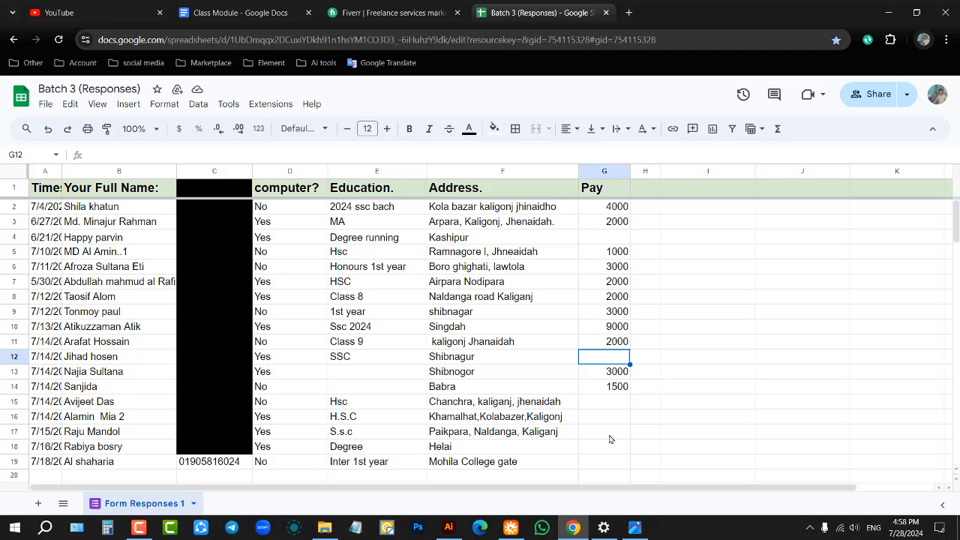
pyautogui.click(139, 527)
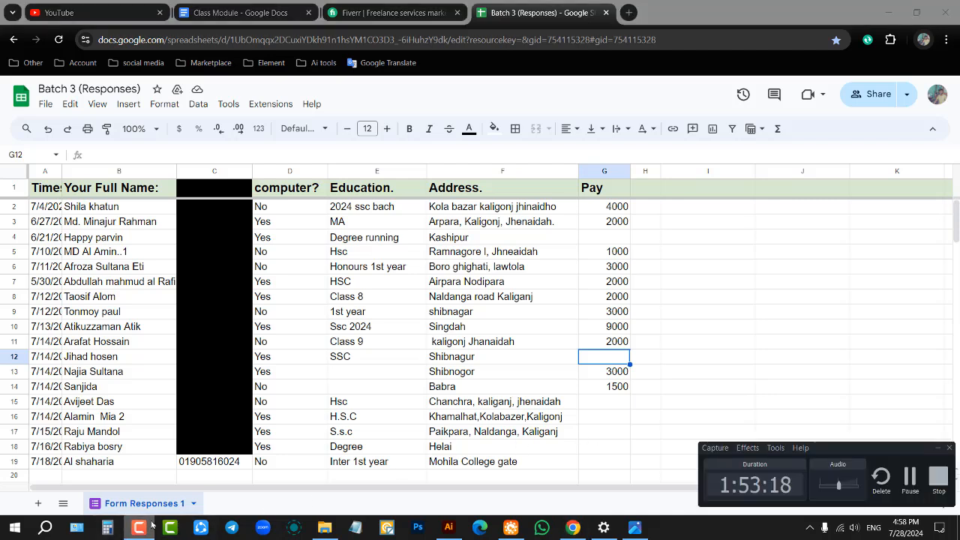